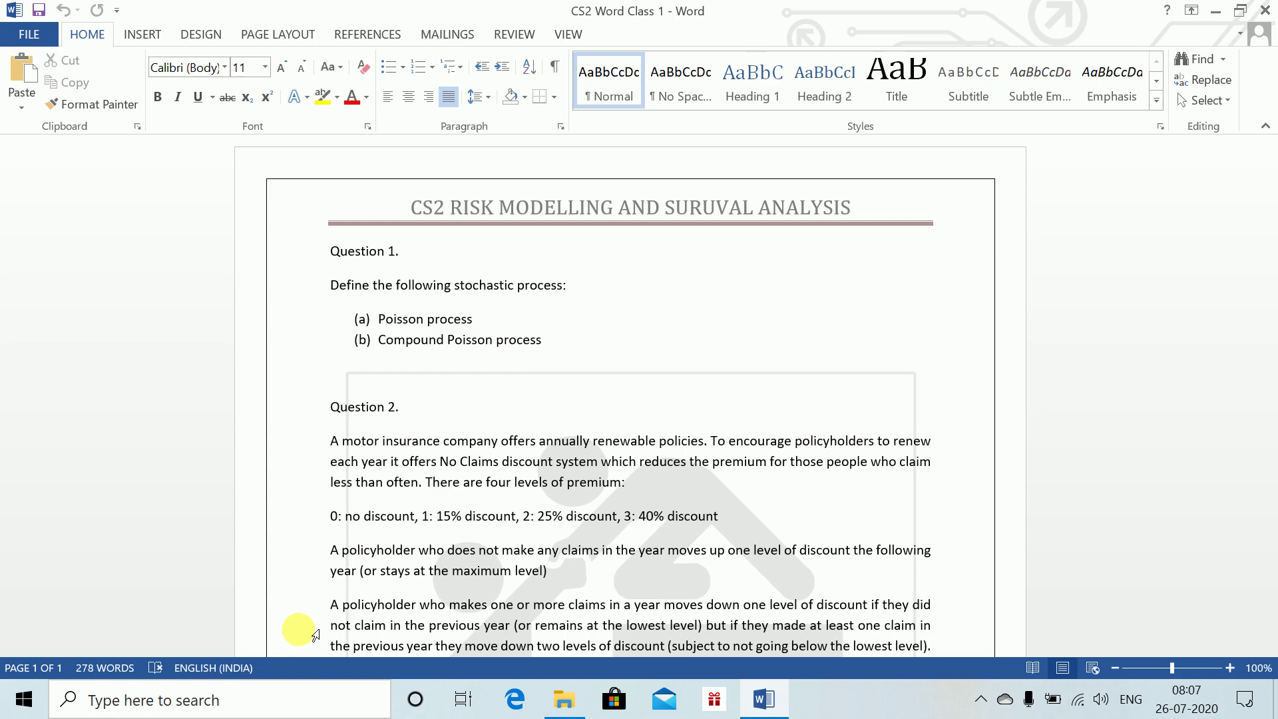
- Create a new blank document and type 'Ctrl + N = Open a new workbook'
{"action": "key", "text": "ctrl+n"}
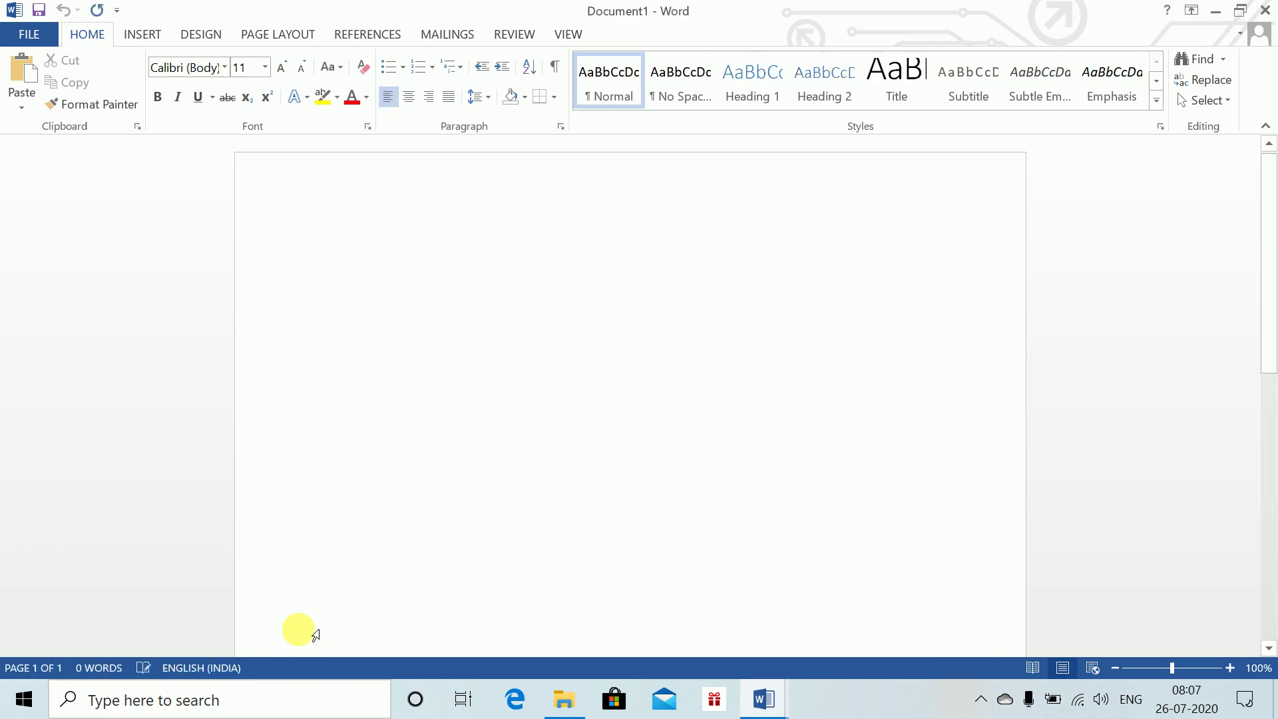
{"action": "type", "text": "Ctrl"}
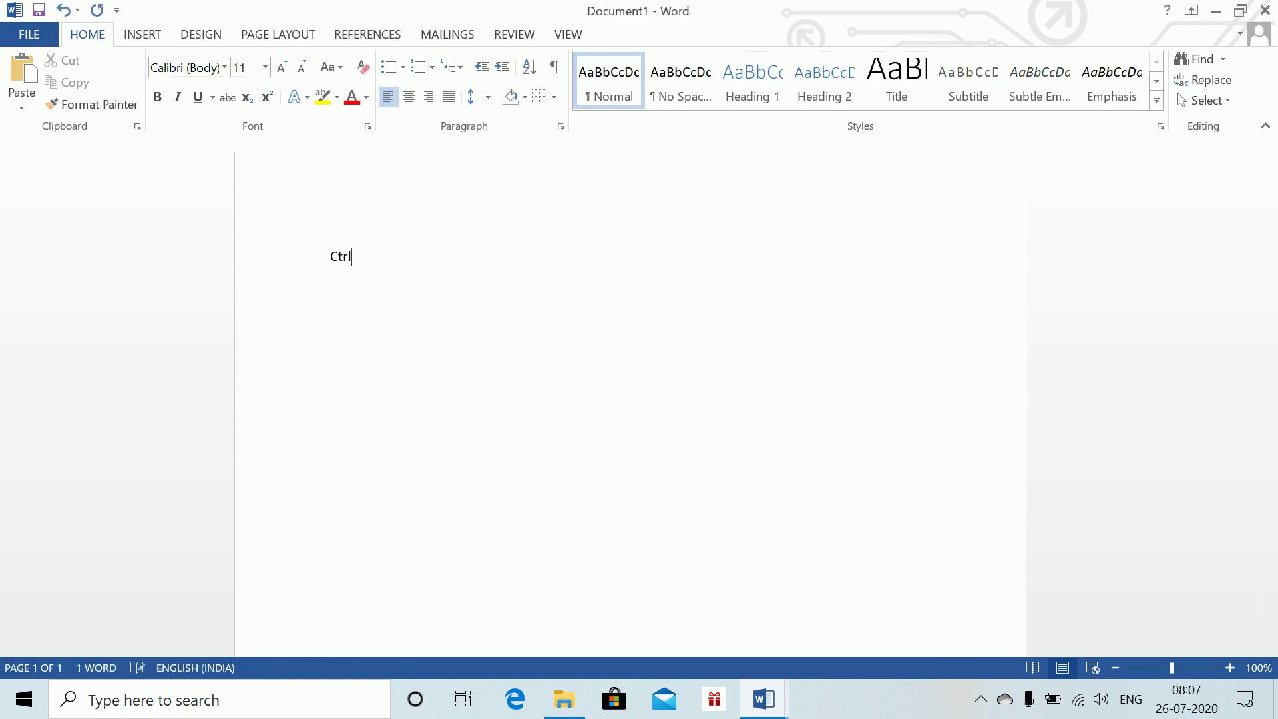
{"action": "type", "text": " + N = "}
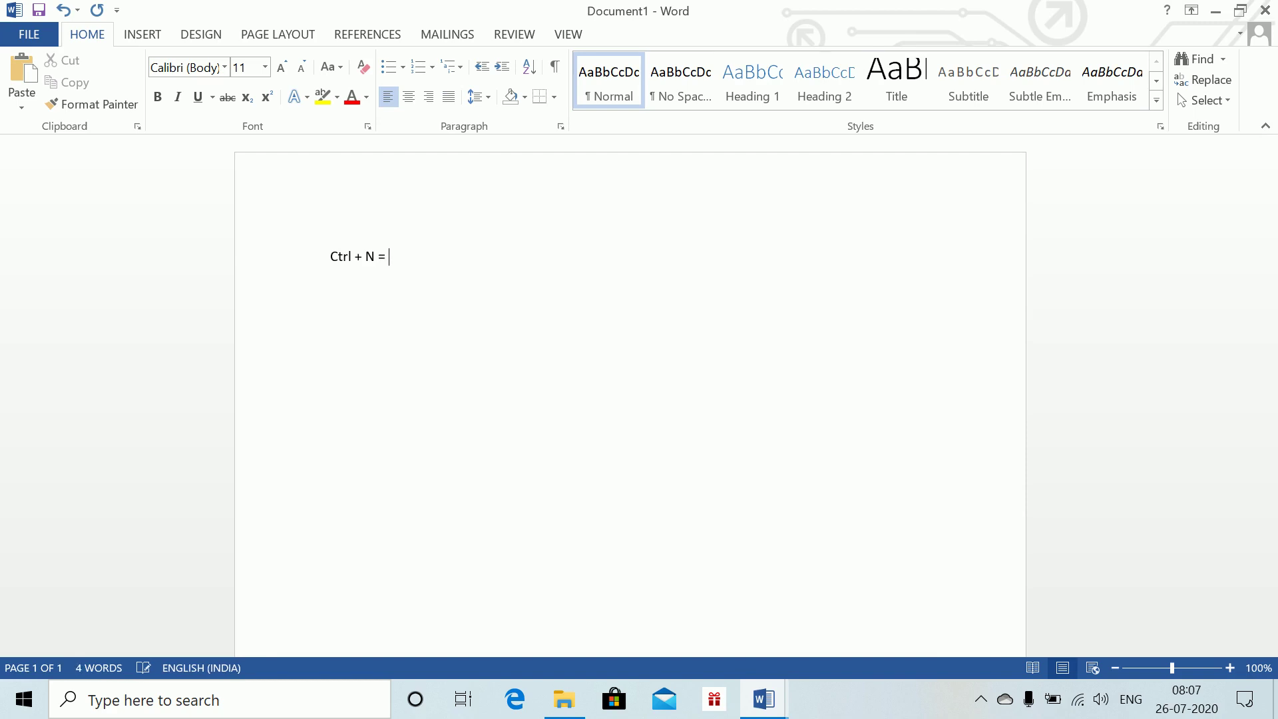
{"action": "type", "text": "Open a new workbook"}
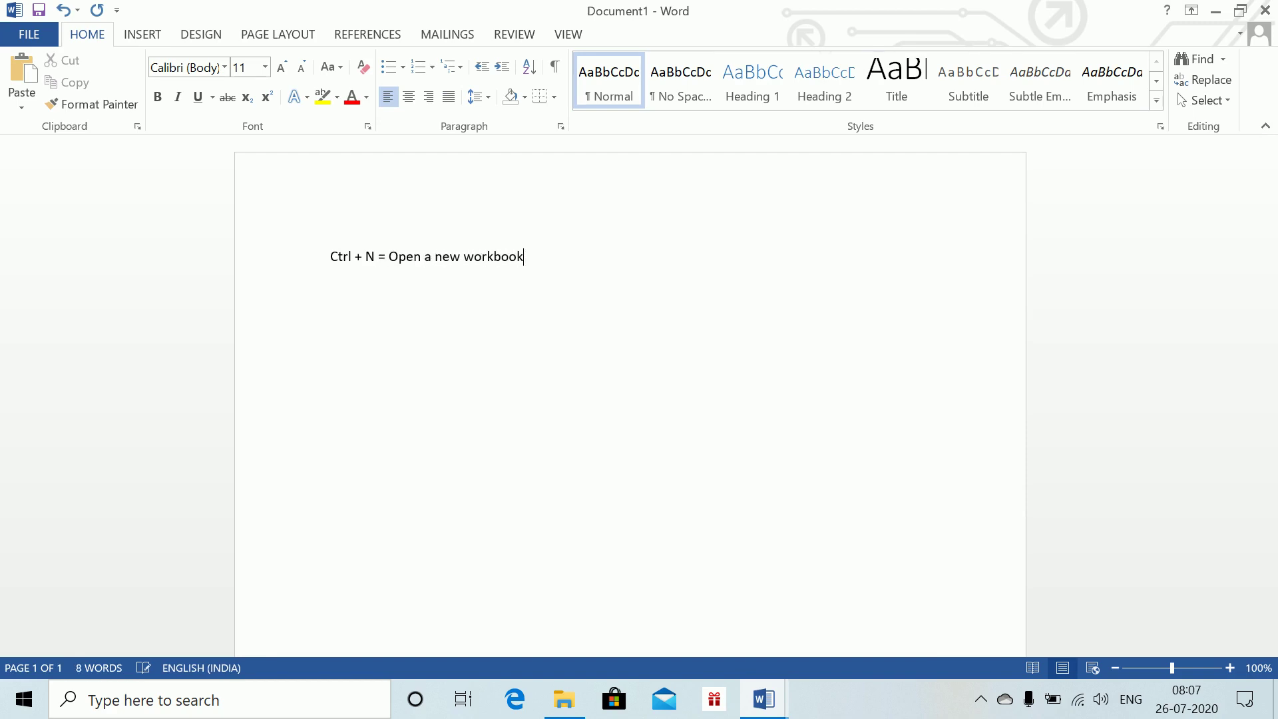
- Select the Ctrl + N line and toggle its font size between 14 and 12, ending at 12 pt
{"action": "key", "text": "ctrl+a"}
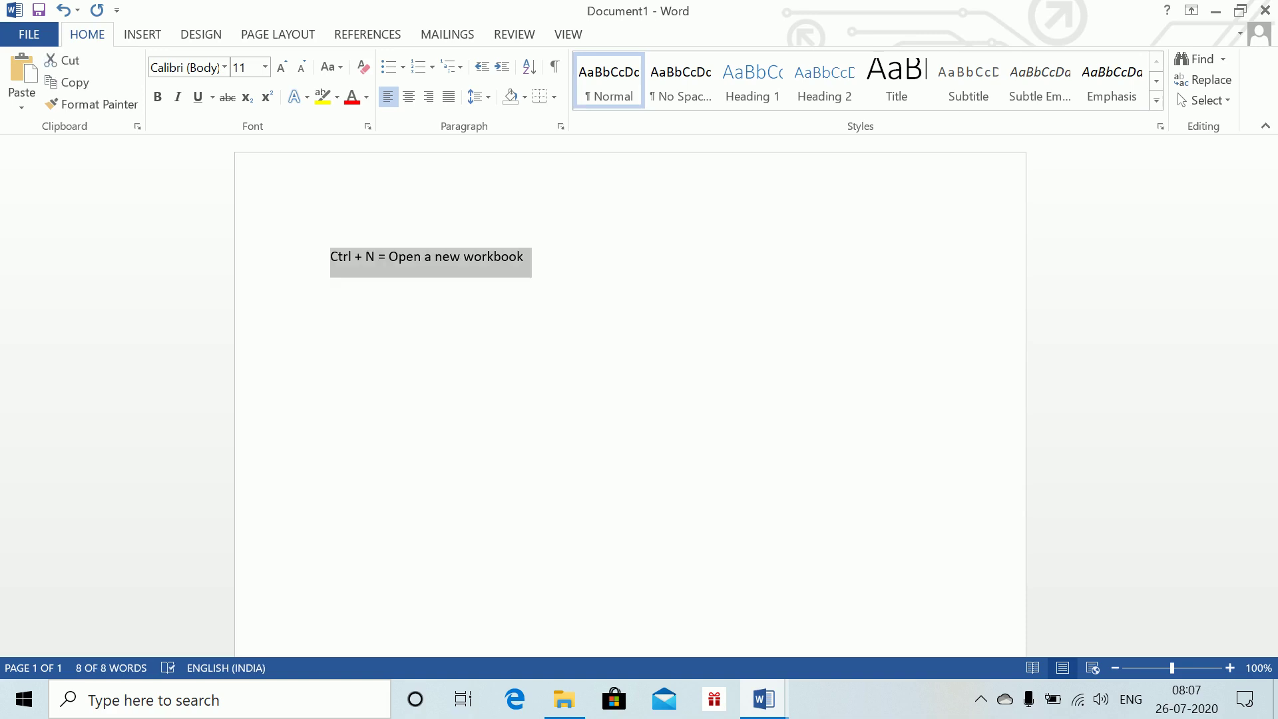
{"action": "key", "text": "ctrl+shift+period"}
{"action": "key", "text": "ctrl+shift+period"}
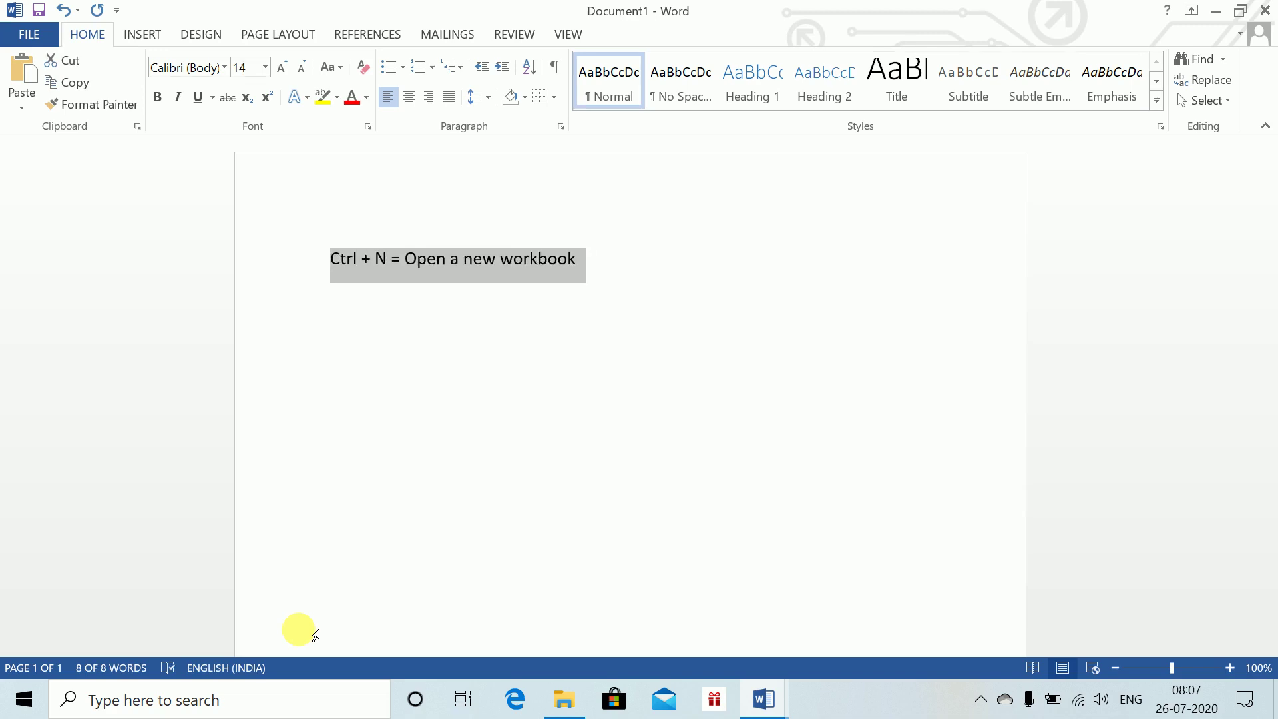
{"action": "key", "text": "ctrl+shift+comma"}
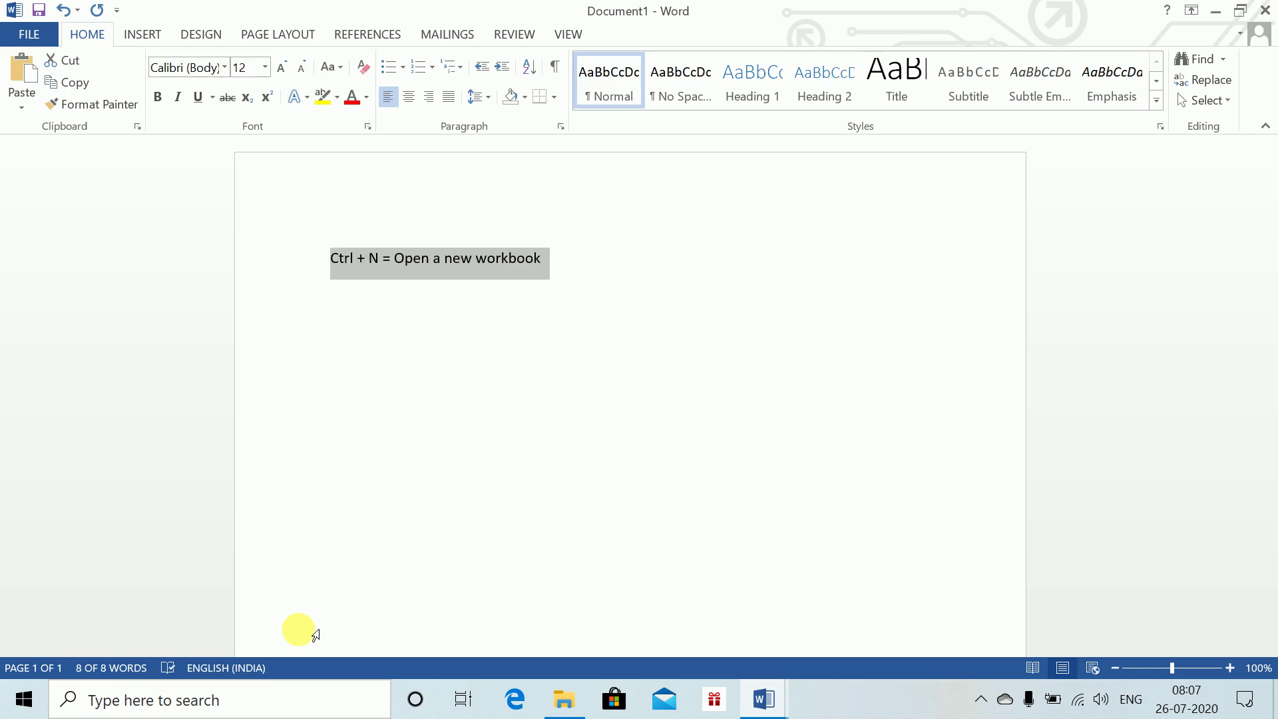
{"action": "key", "text": "ctrl+shift+period"}
{"action": "key", "text": "ctrl+shift+comma"}
- Start a new indented line below the Ctrl + N text
{"action": "left_click", "coordinate": [315, 636]}
{"action": "key", "text": "Return"}
{"action": "key", "text": "Tab"}
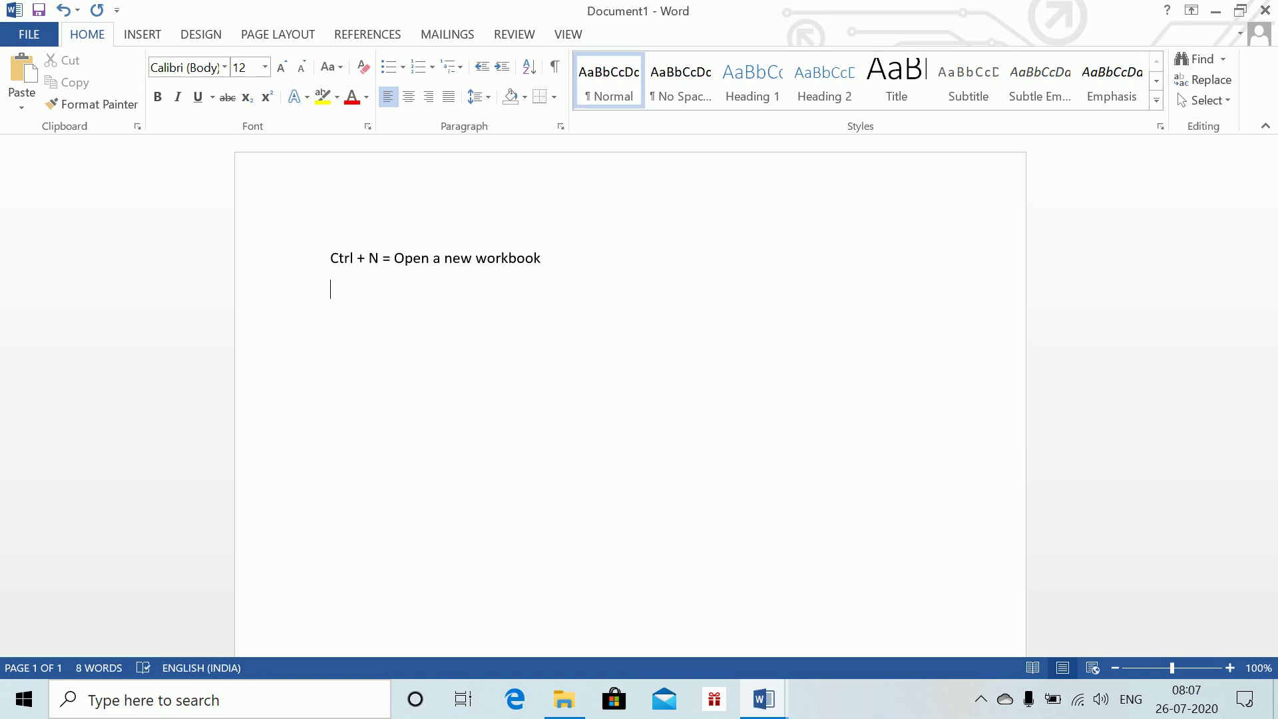
{"action": "key", "text": "ctrl+Return"}
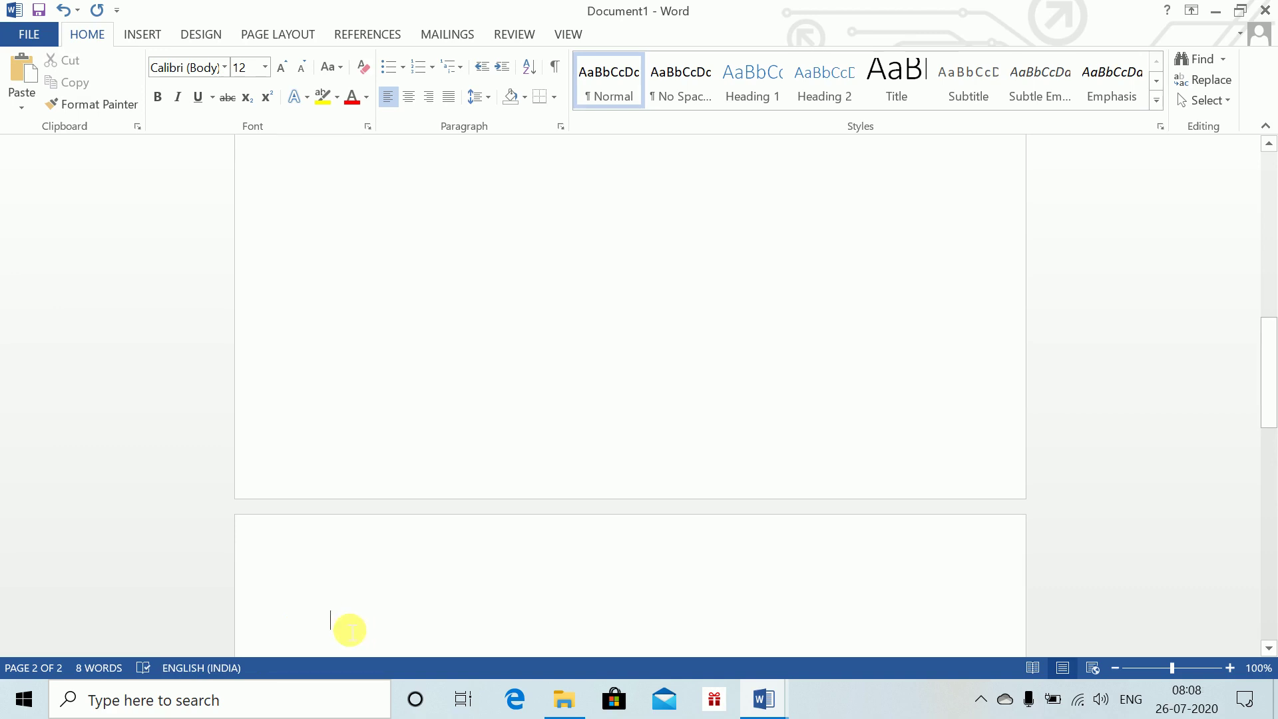
{"action": "key", "text": "ctrl+z"}
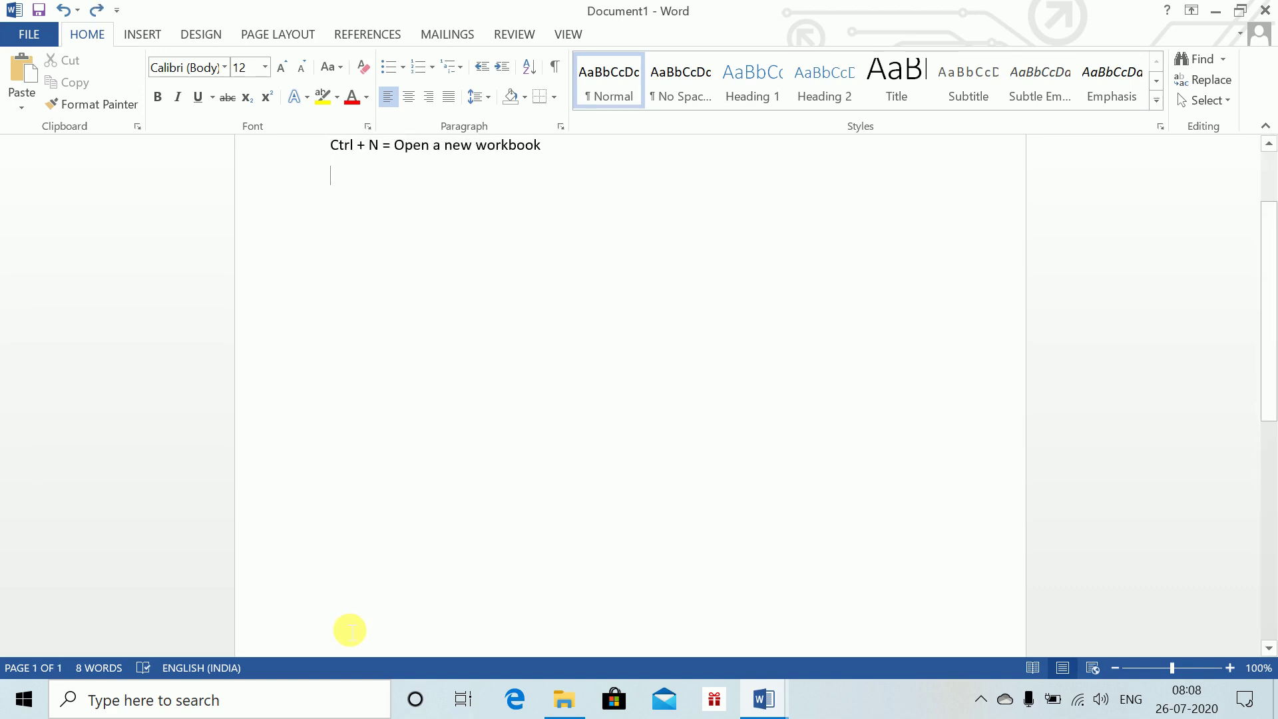
{"action": "key", "text": "ctrl+y"}
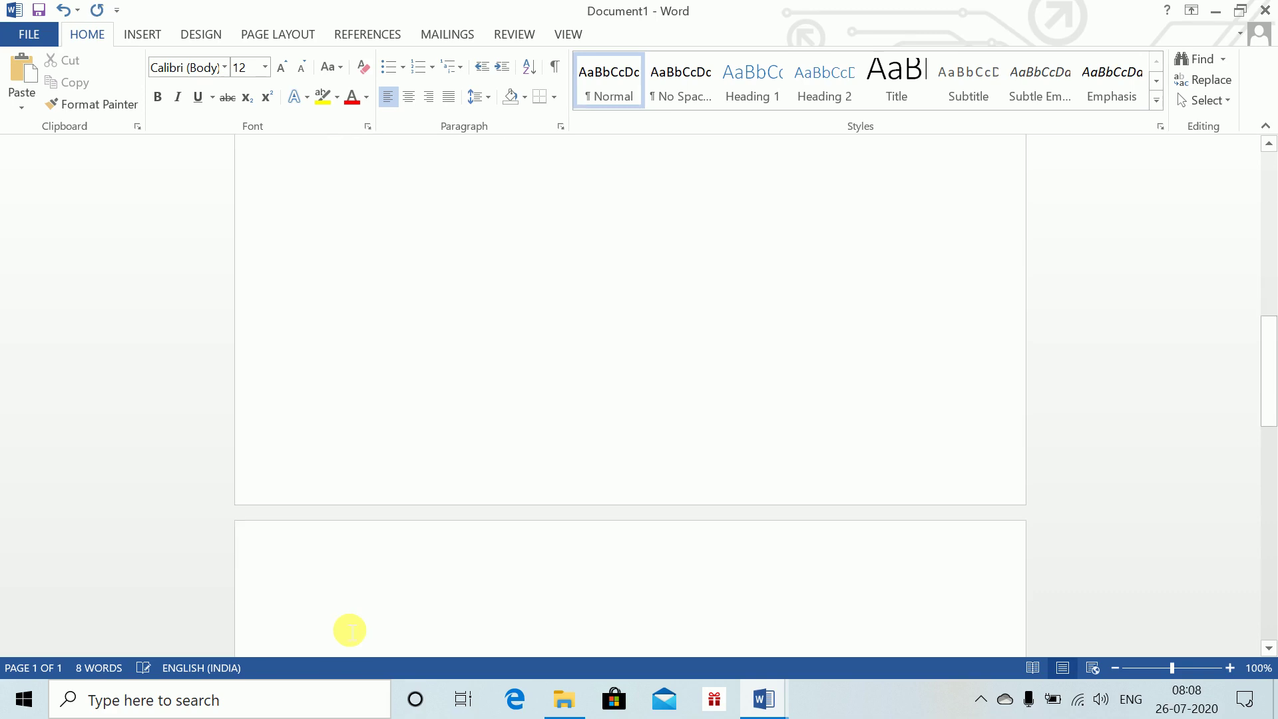
{"action": "key", "text": "ctrl+z"}
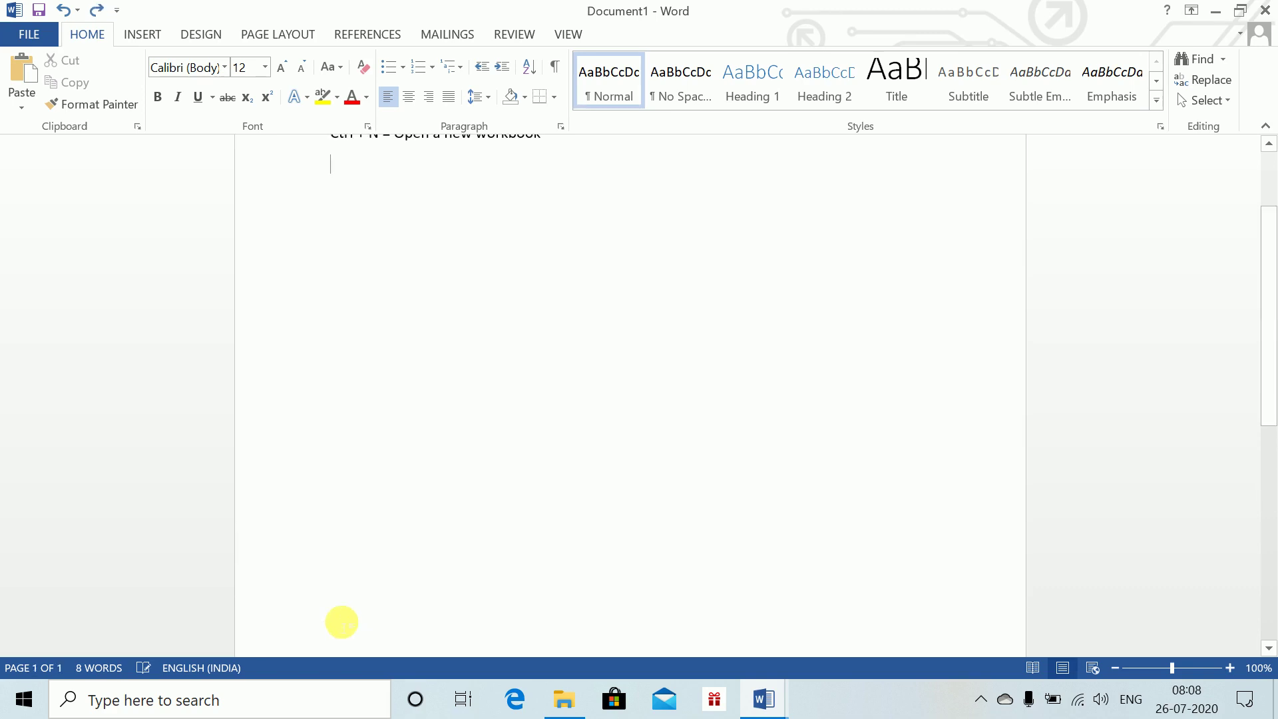
- Type 'gghhsshh' followed by 'cd' in subscript, then switch subscript off and superscript on
{"action": "type", "text": "gghhsshh"}
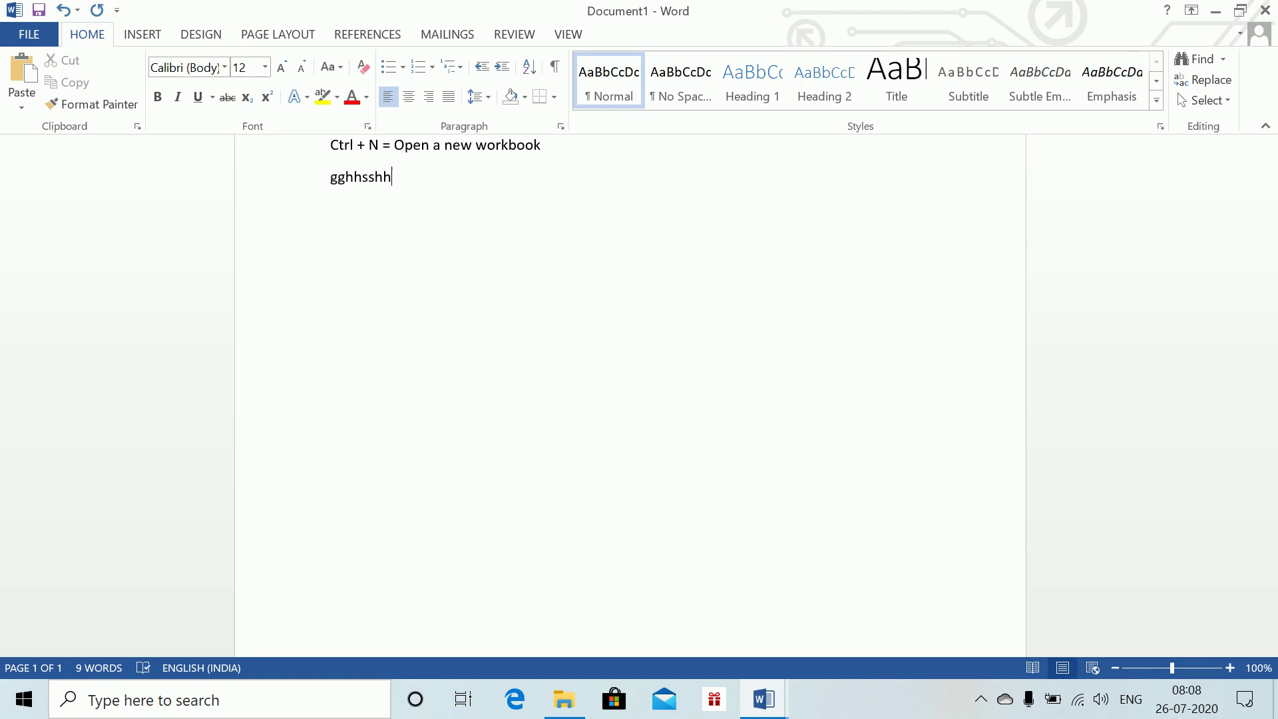
{"action": "key", "text": "ctrl+equal"}
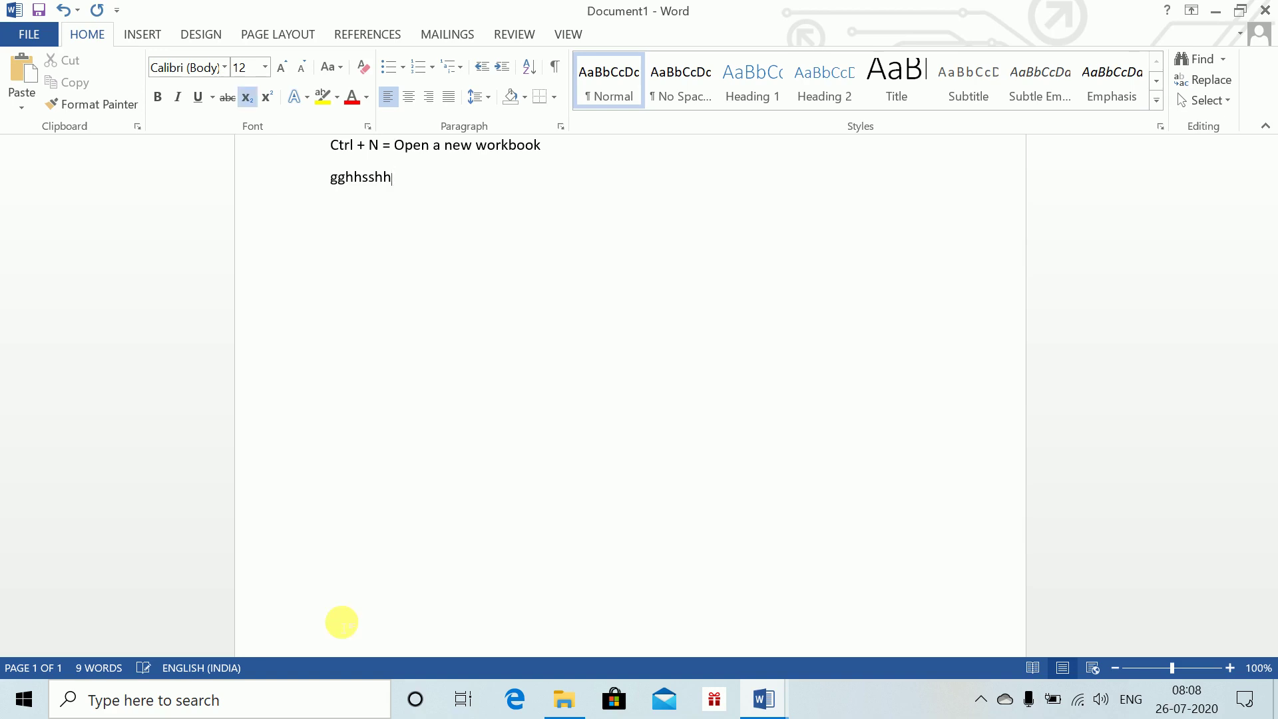
{"action": "type", "text": "cd"}
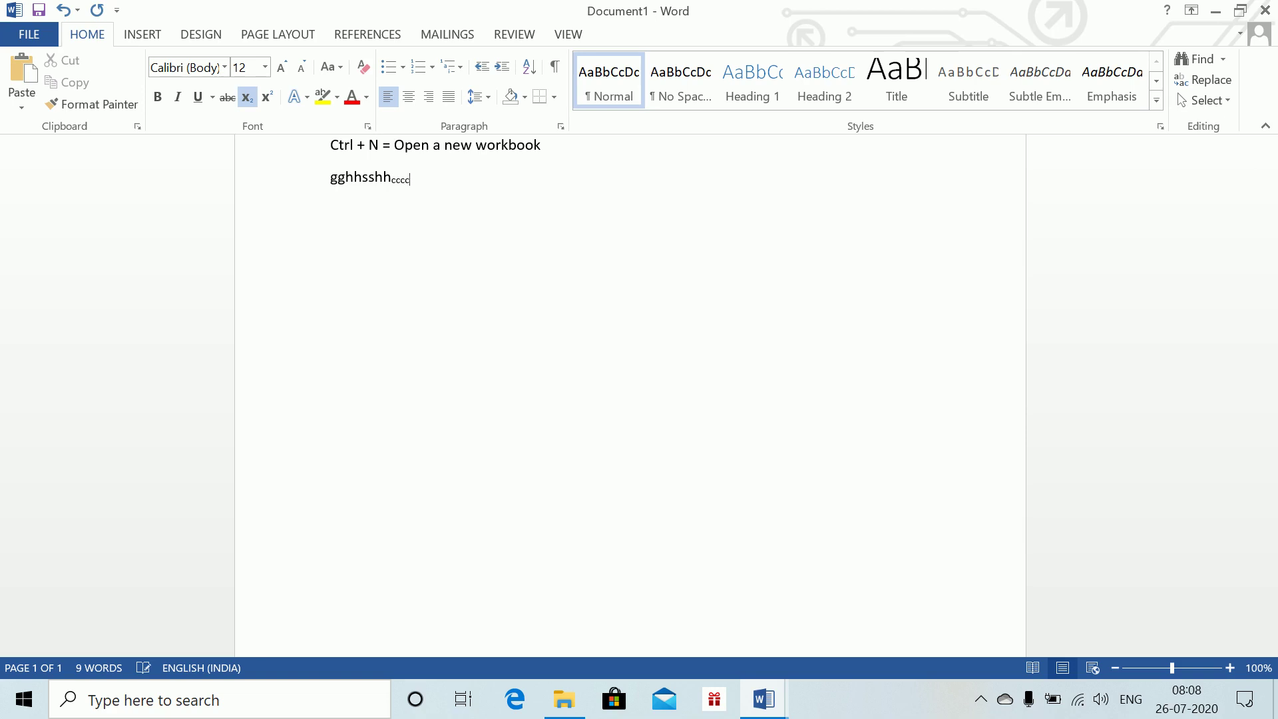
{"action": "key", "text": "ctrl+equal"}
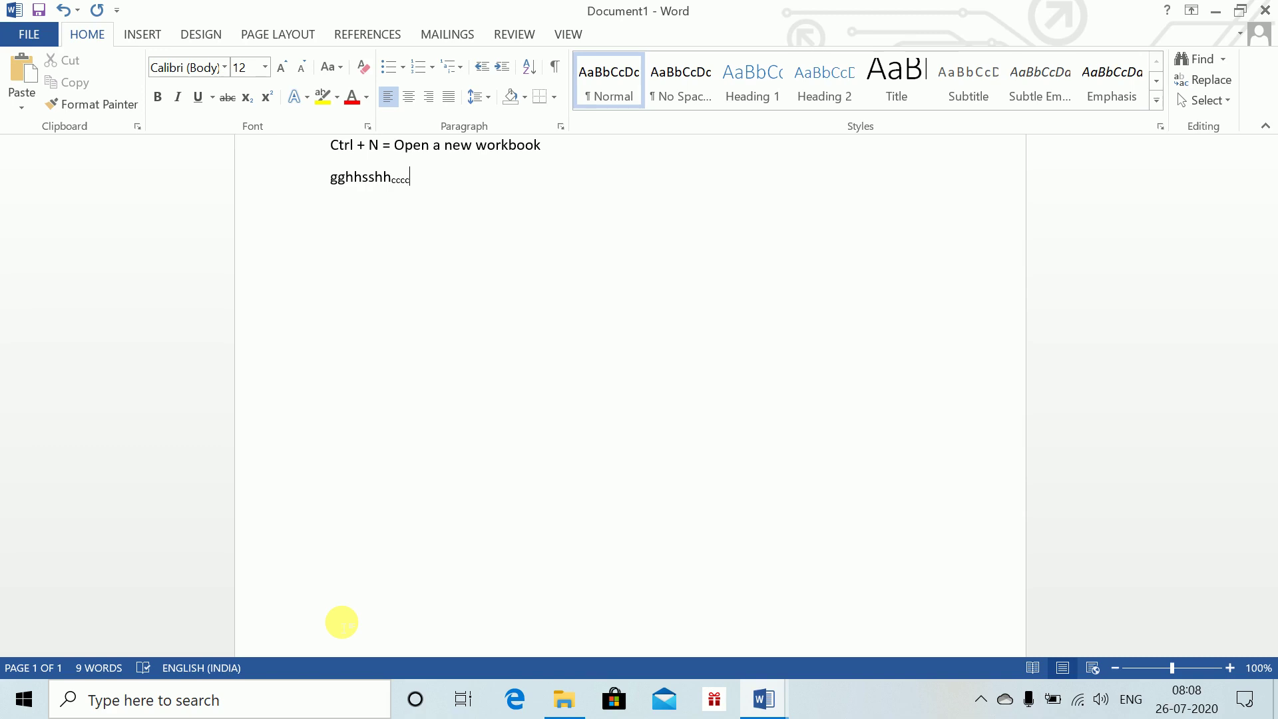
{"action": "key", "text": "ctrl+shift+equal"}
{"action": "key", "text": "ctrl+shift+equal"}
- Delete the sample line and test texts 'sjjsjs' and 'hcnn', leaving only the Ctrl + N line
{"action": "key", "text": "BackSpace"}
{"action": "key", "text": "BackSpace"}
{"action": "key", "text": "BackSpace"}
{"action": "key", "text": "BackSpace"}
{"action": "key", "text": "BackSpace"}
{"action": "key", "text": "BackSpace"}
{"action": "key", "text": "BackSpace"}
{"action": "key", "text": "BackSpace"}
{"action": "key", "text": "BackSpace"}
{"action": "key", "text": "BackSpace"}
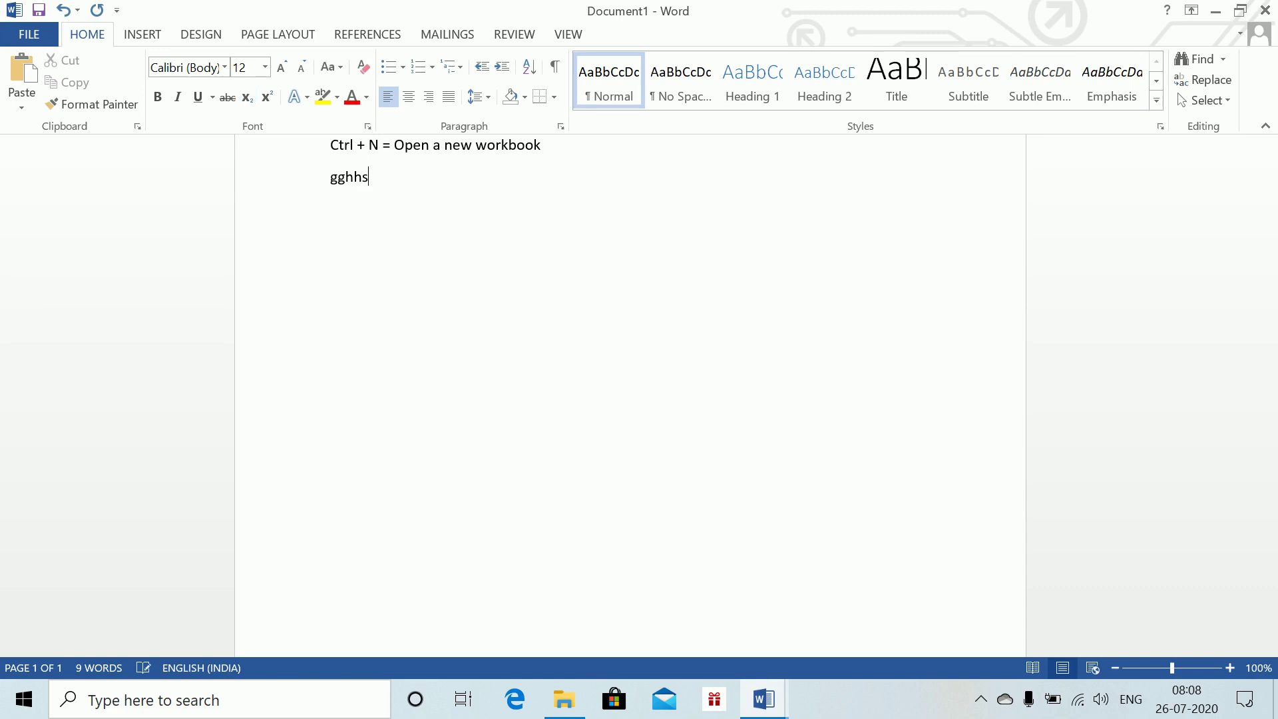
{"action": "key", "text": "BackSpace"}
{"action": "key", "text": "BackSpace"}
{"action": "key", "text": "BackSpace"}
{"action": "key", "text": "BackSpace"}
{"action": "key", "text": "Return"}
{"action": "type", "text": "sjjsjs"}
{"action": "key", "text": "BackSpace"}
{"action": "key", "text": "BackSpace"}
{"action": "key", "text": "BackSpace"}
{"action": "key", "text": "BackSpace"}
{"action": "key", "text": "BackSpace"}
{"action": "key", "text": "BackSpace"}
{"action": "type", "text": "hcnn"}
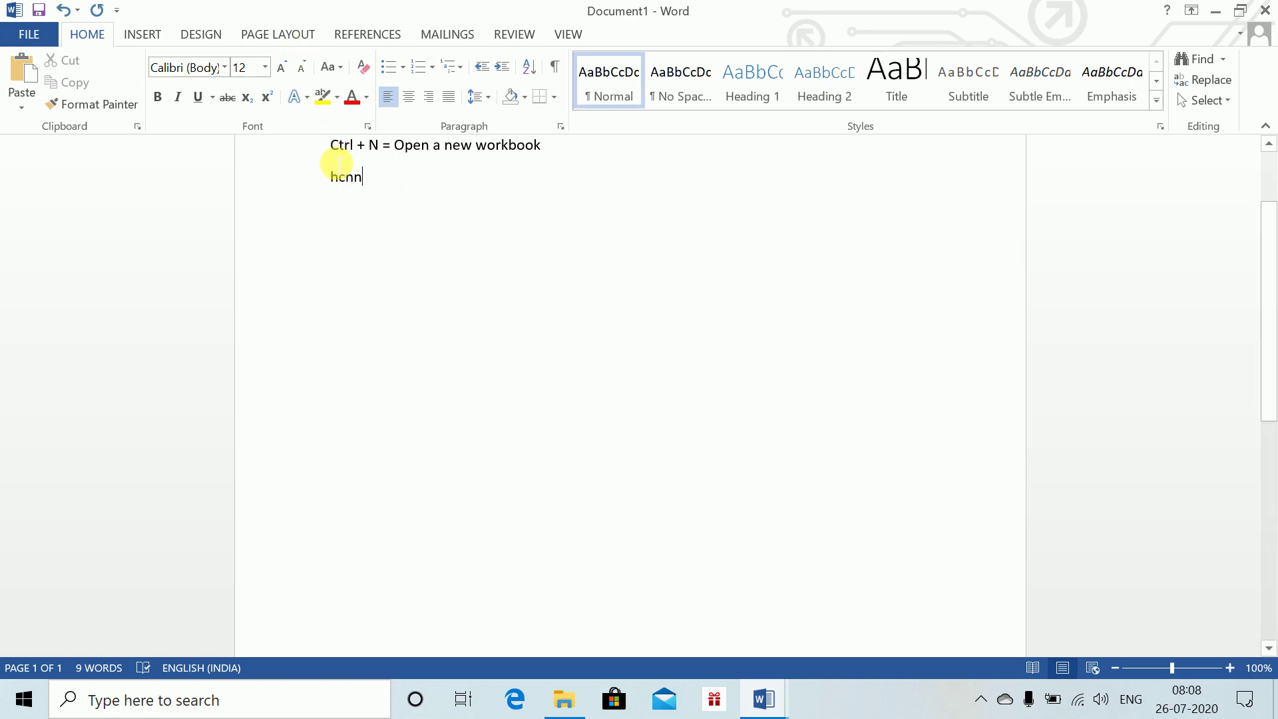
{"action": "key", "text": "BackSpace"}
{"action": "key", "text": "BackSpace"}
{"action": "key", "text": "BackSpace"}
{"action": "key", "text": "BackSpace"}
{"action": "key", "text": "BackSpace"}
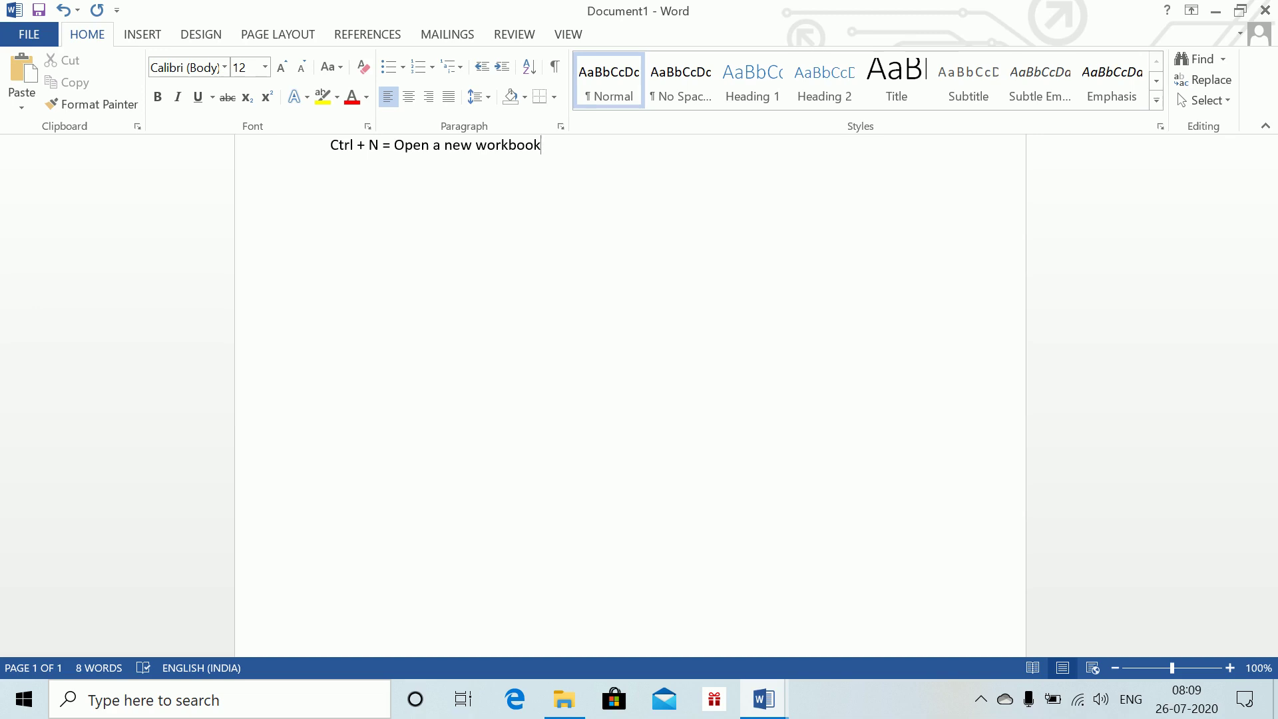
- Insert an empty equation below the Ctrl + N line and bring up Equation Options
{"action": "key", "text": "Return"}
{"action": "key", "text": "Return"}
{"action": "key", "text": "alt+equal"}
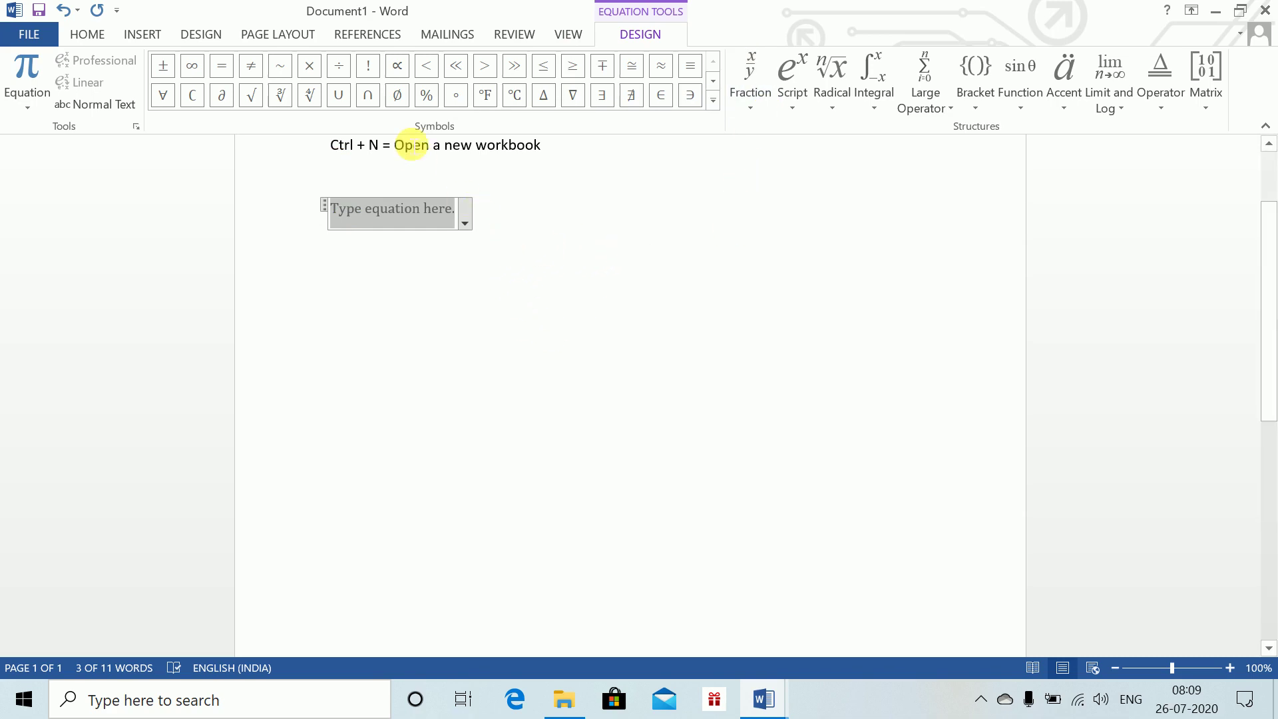
{"action": "left_click", "coordinate": [135, 127]}
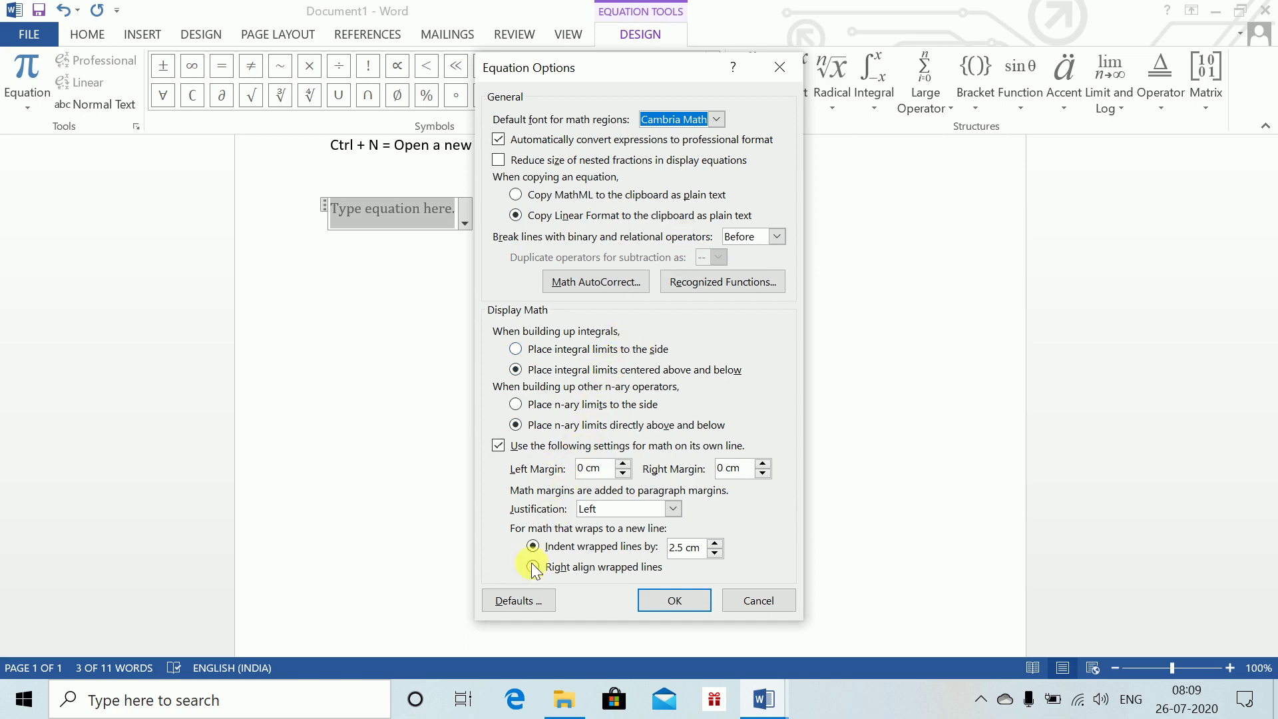
- Save the current equation settings as Normal template defaults and close Equation Options
{"action": "left_click", "coordinate": [512, 601]}
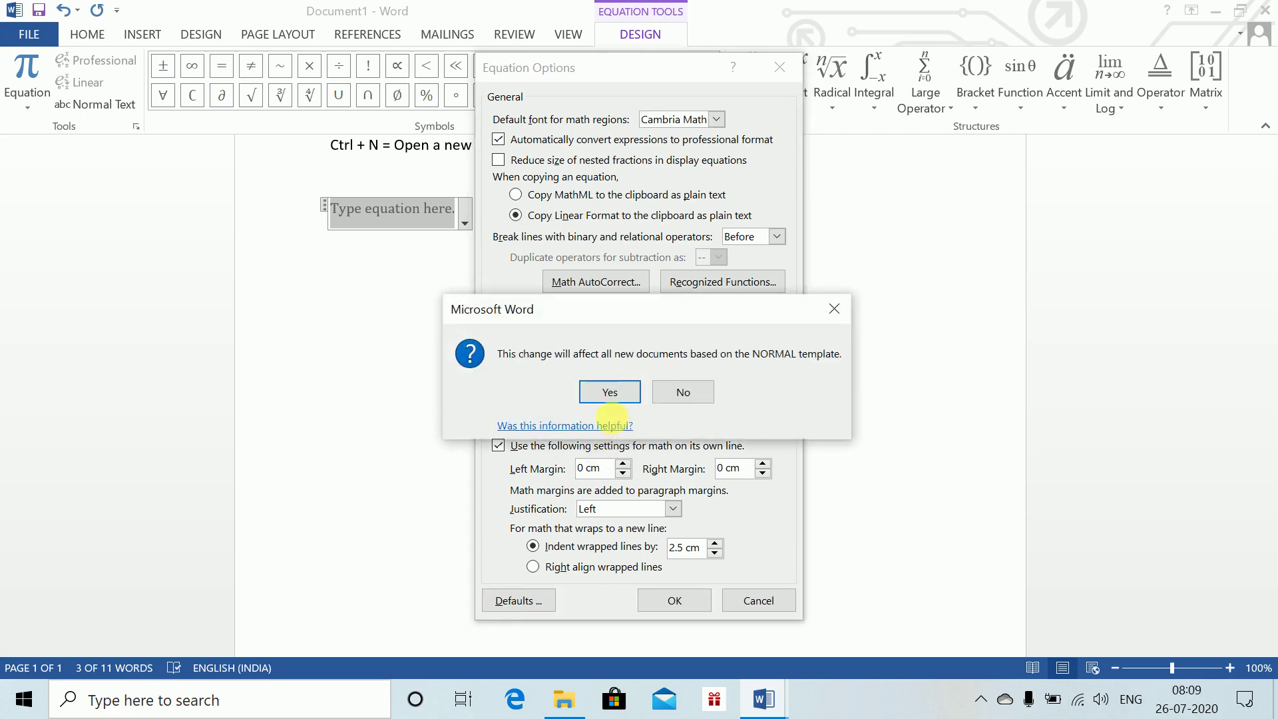
{"action": "left_click", "coordinate": [610, 392]}
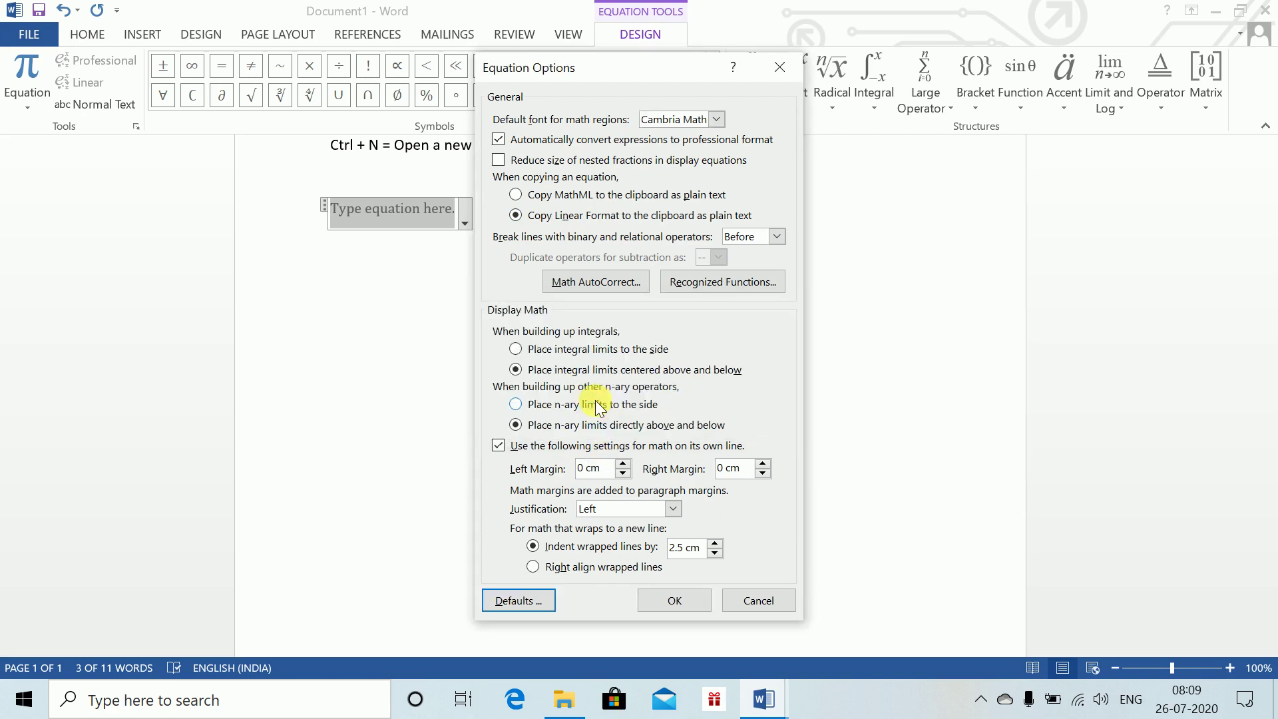
{"action": "left_click", "coordinate": [668, 600]}
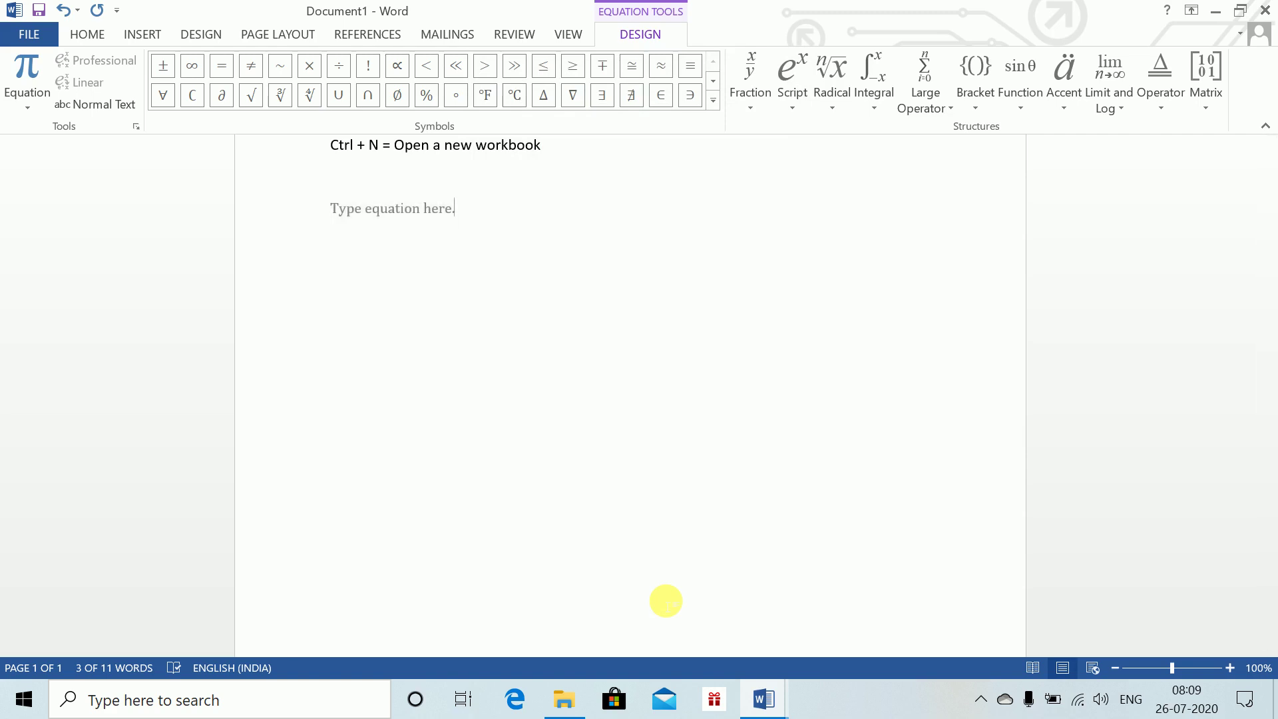
- Restore the empty equation placeholder, then return to the CS2 Word Class 1 document
{"action": "key", "text": "BackSpace"}
{"action": "key", "text": "ctrl+z"}
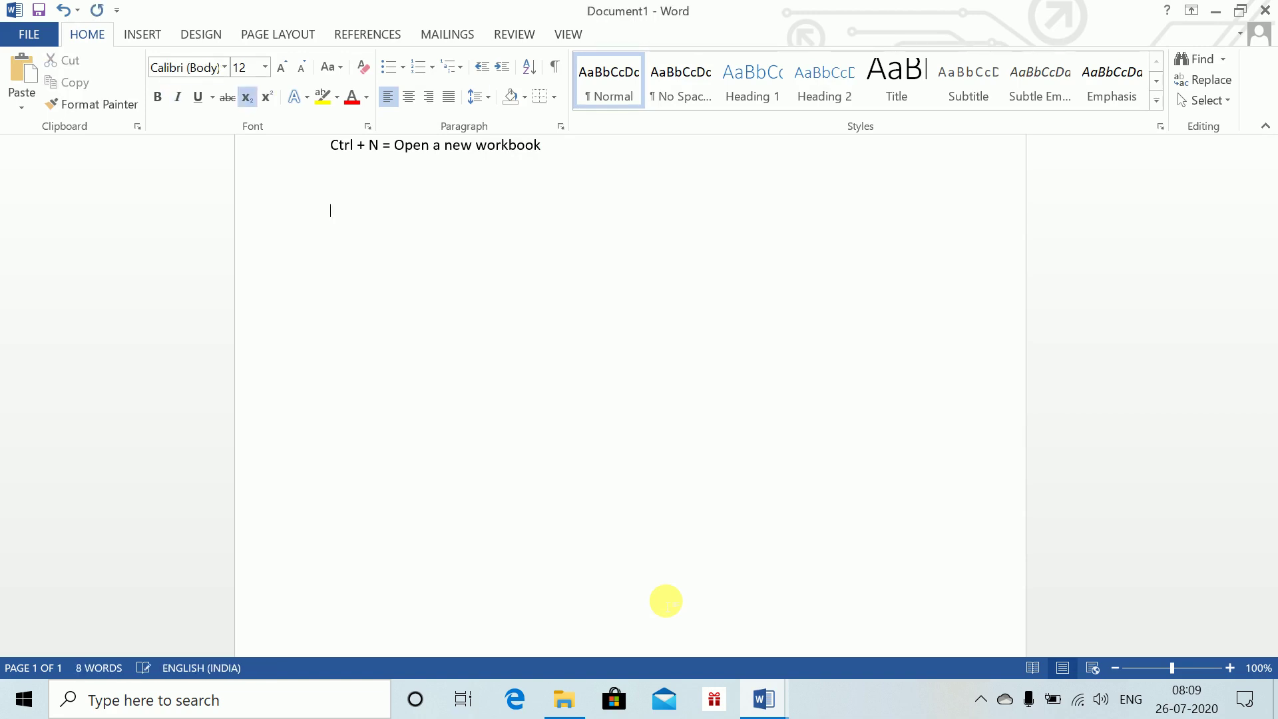
{"action": "key", "text": "ctrl+z"}
{"action": "key", "text": "alt+equal"}
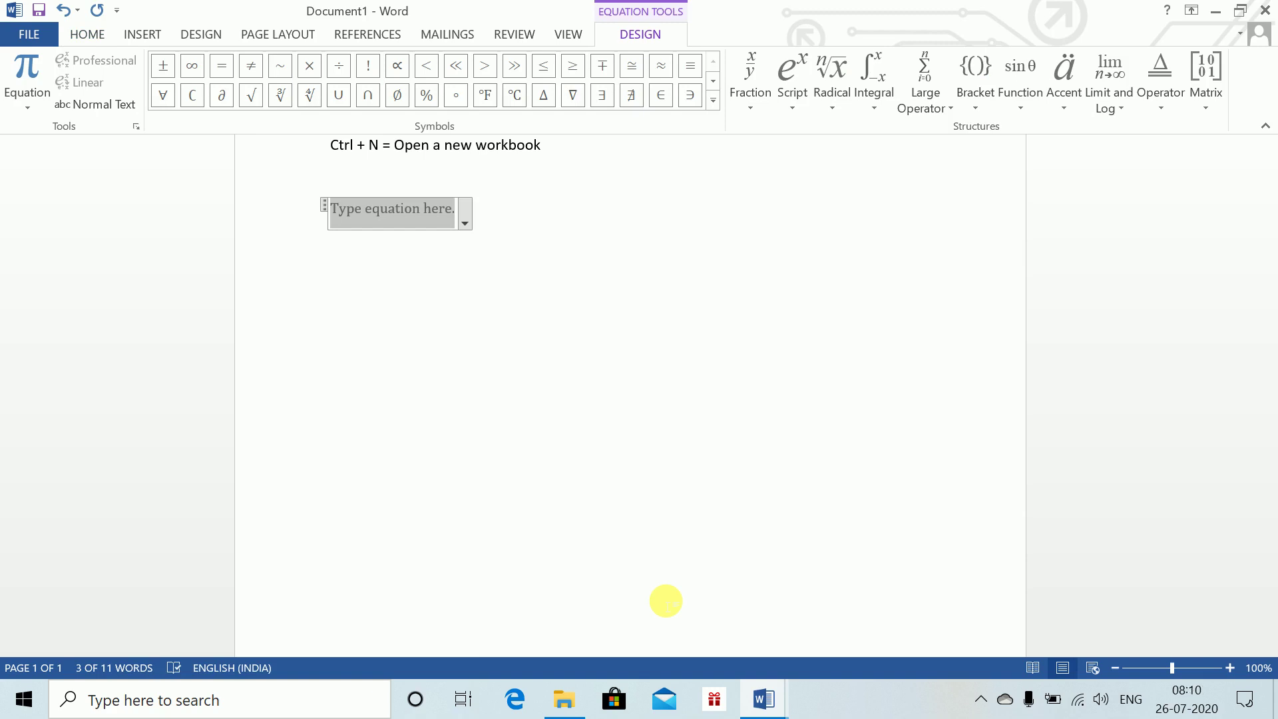
{"action": "key", "text": "alt+Tab"}
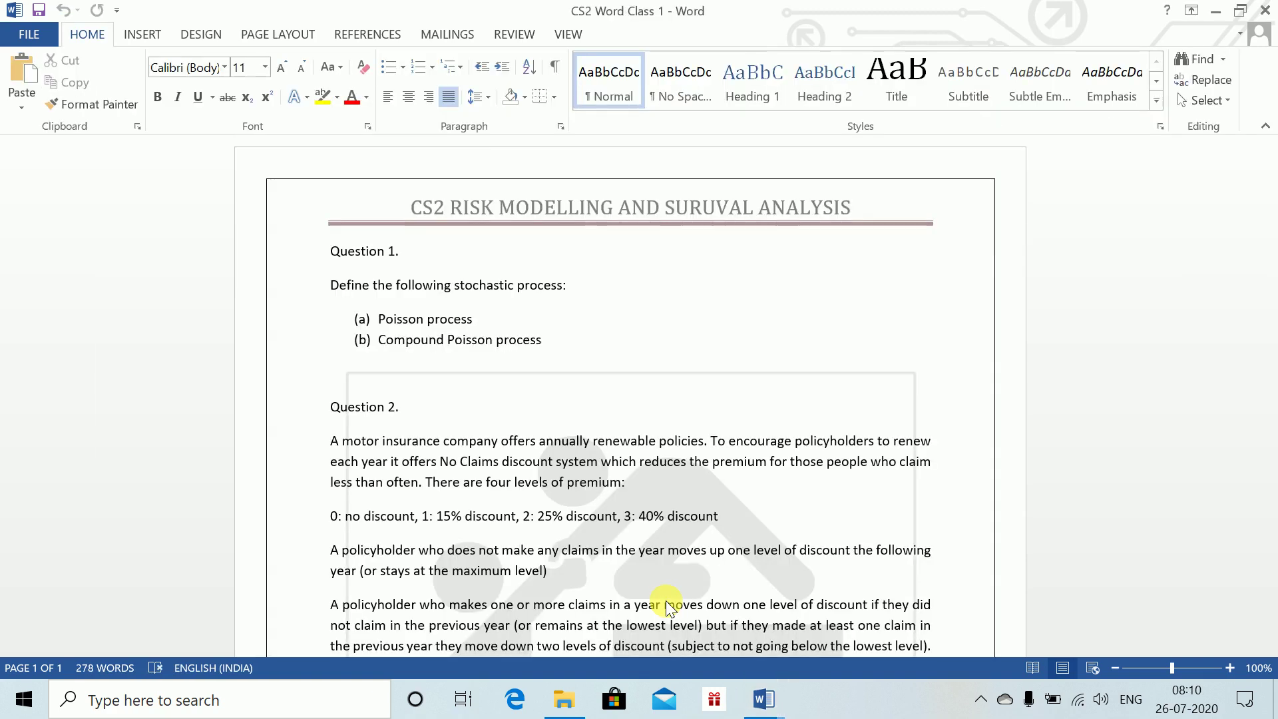
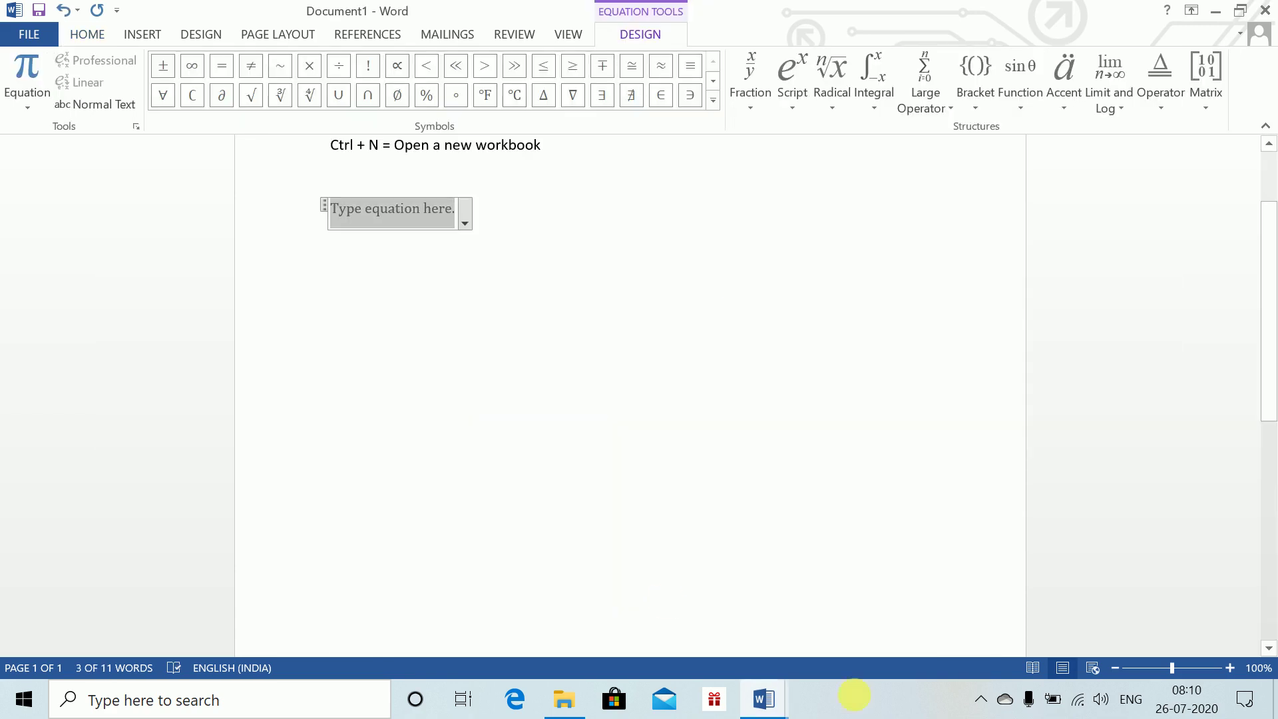
- Delete the empty equation, glance at the CS2 paper, and begin 'Q1. A poisson process with rate'
{"action": "key", "text": "BackSpace"}
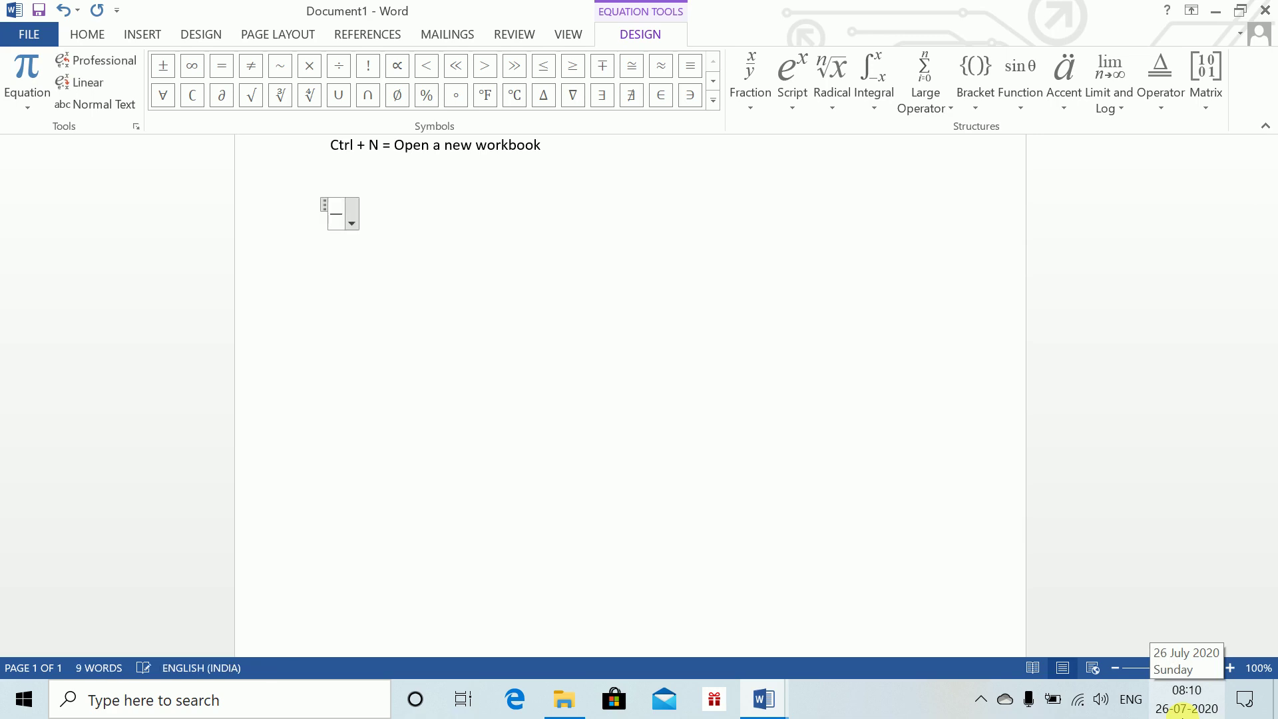
{"action": "type", "text": "_^"}
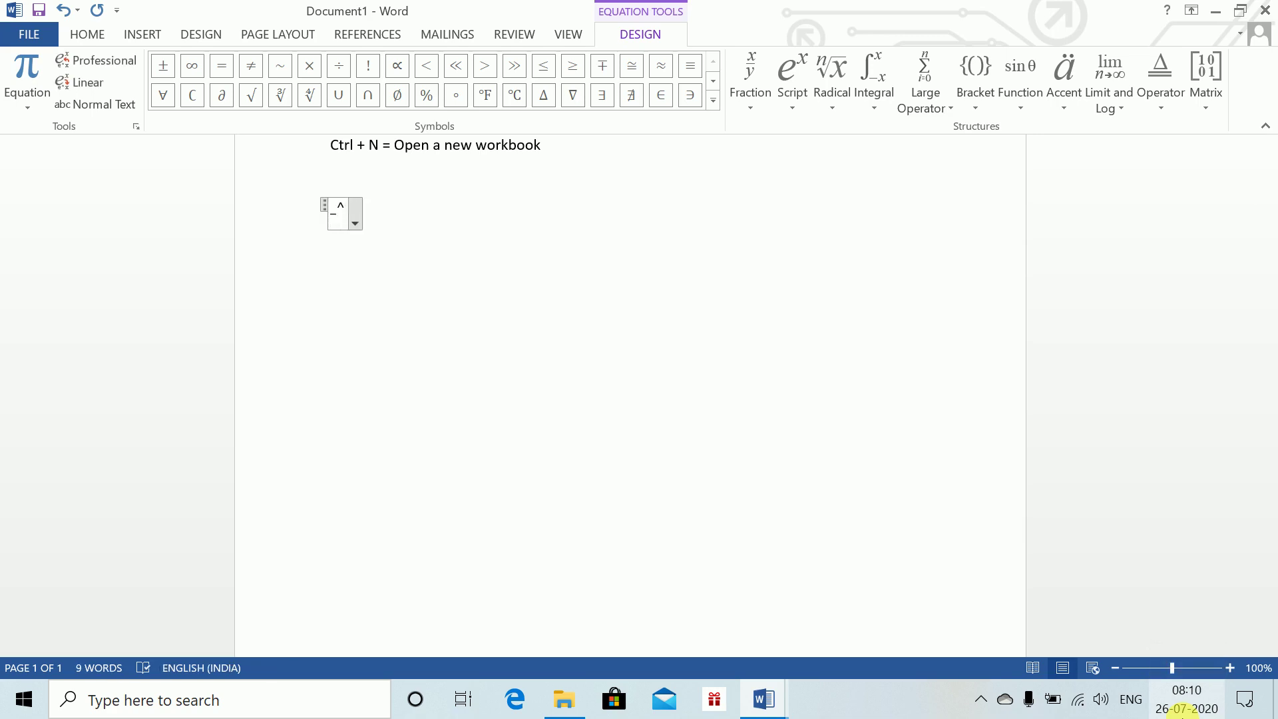
{"action": "key", "text": "BackSpace"}
{"action": "key", "text": "BackSpace"}
{"action": "key", "text": "BackSpace"}
{"action": "key", "text": "alt+Tab"}
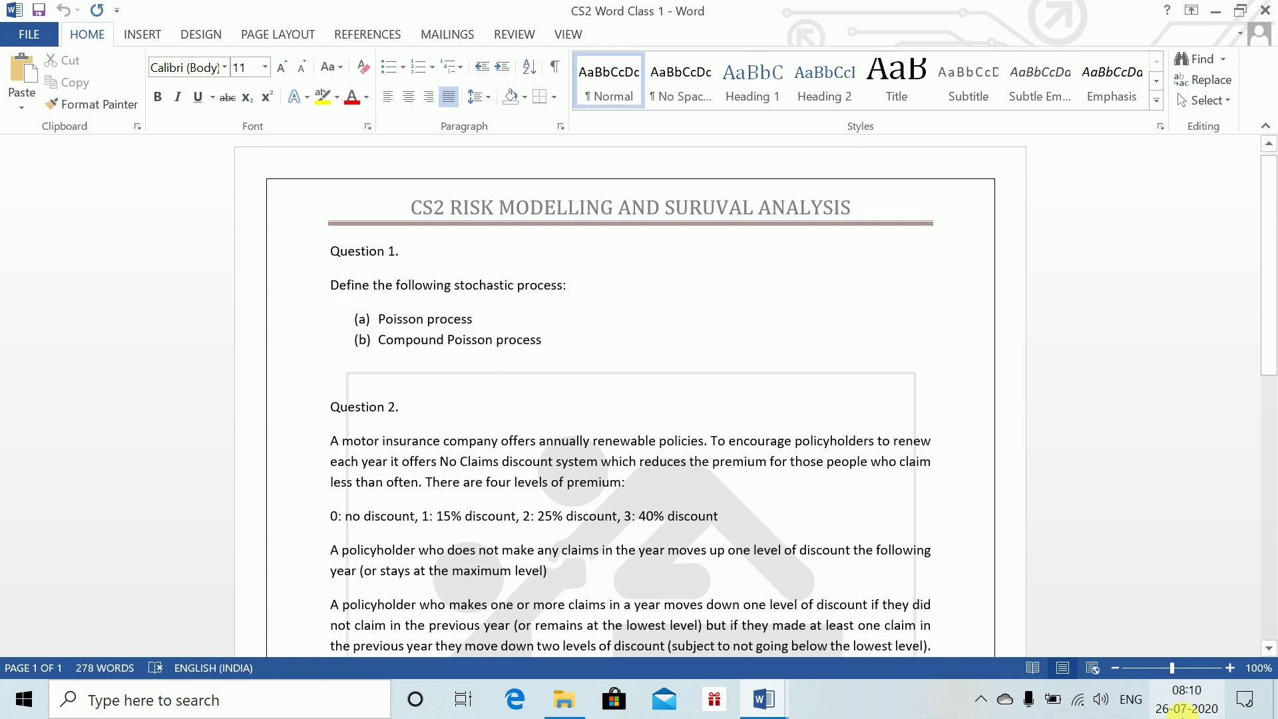
{"action": "key", "text": "alt+Tab"}
{"action": "type", "text": "Q1. "}
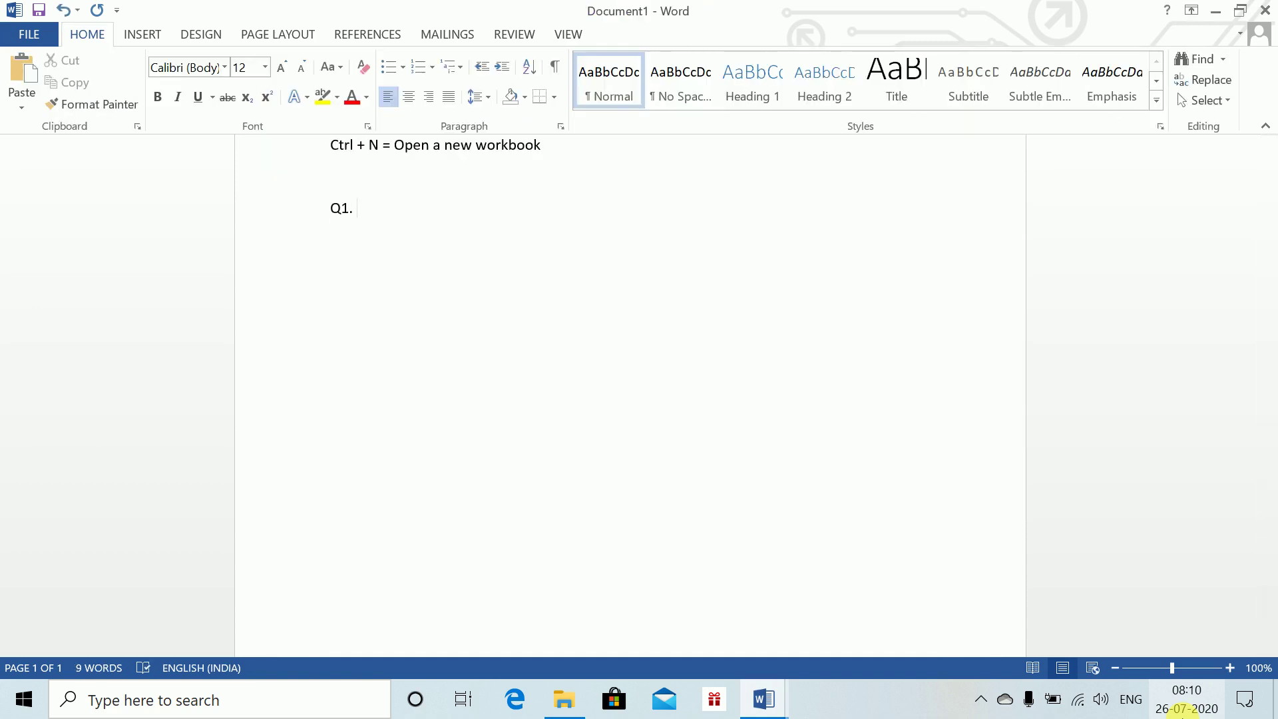
{"action": "type", "text": "A poisson process"}
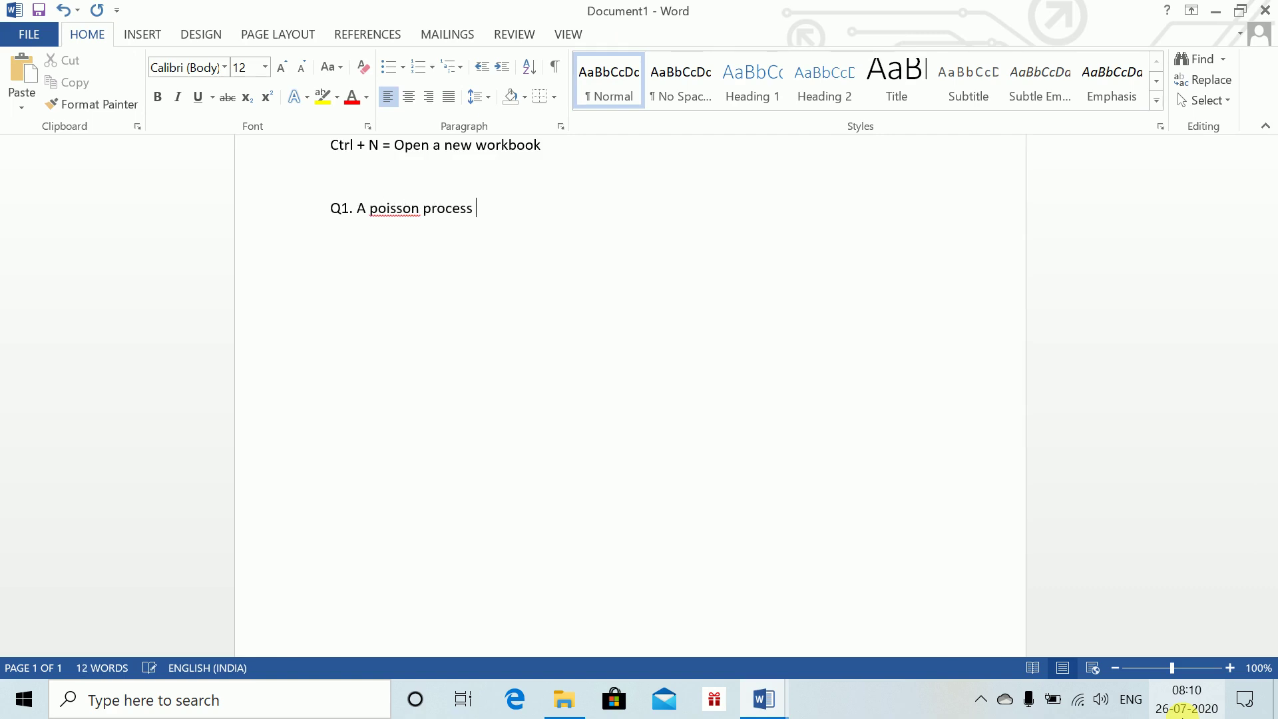
{"action": "type", "text": " with rate"}
- Add an inline λ followed by 'is a continuous-time, integer-valued process'
{"action": "key", "text": "alt+equal"}
{"action": "type", "text": "\\lambda"}
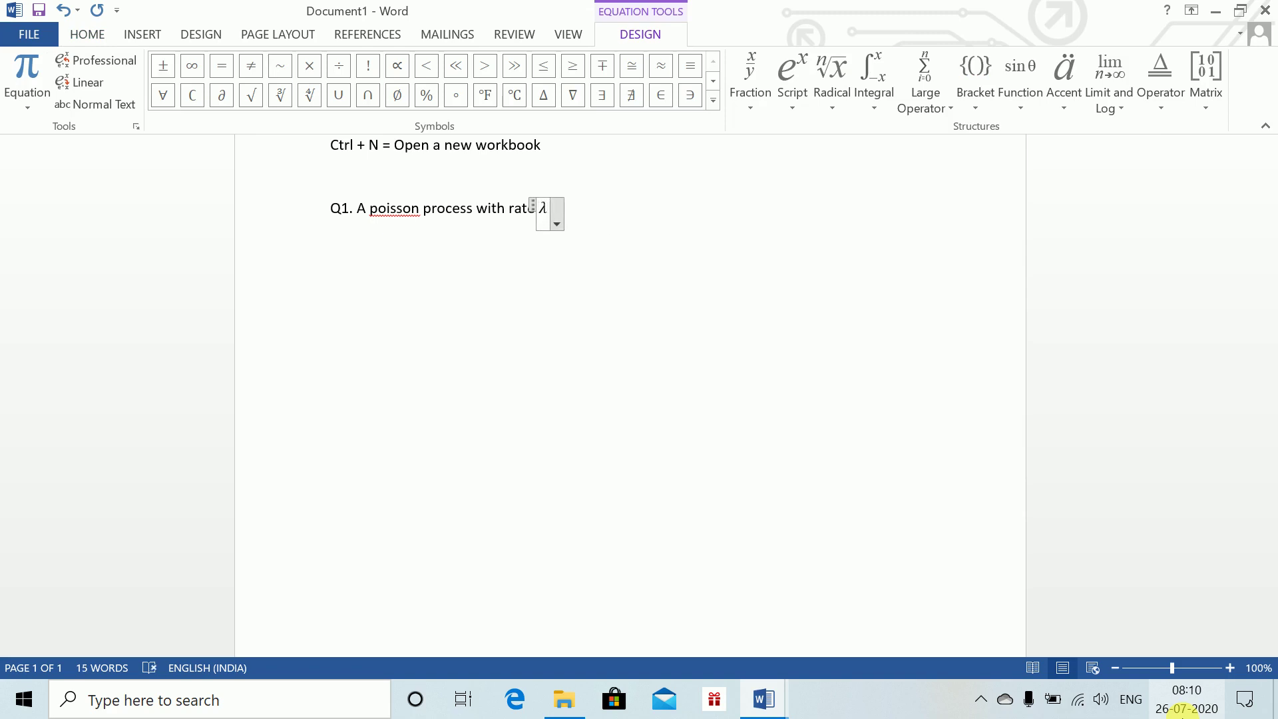
{"action": "key", "text": "Right"}
{"action": "type", "text": "is "}
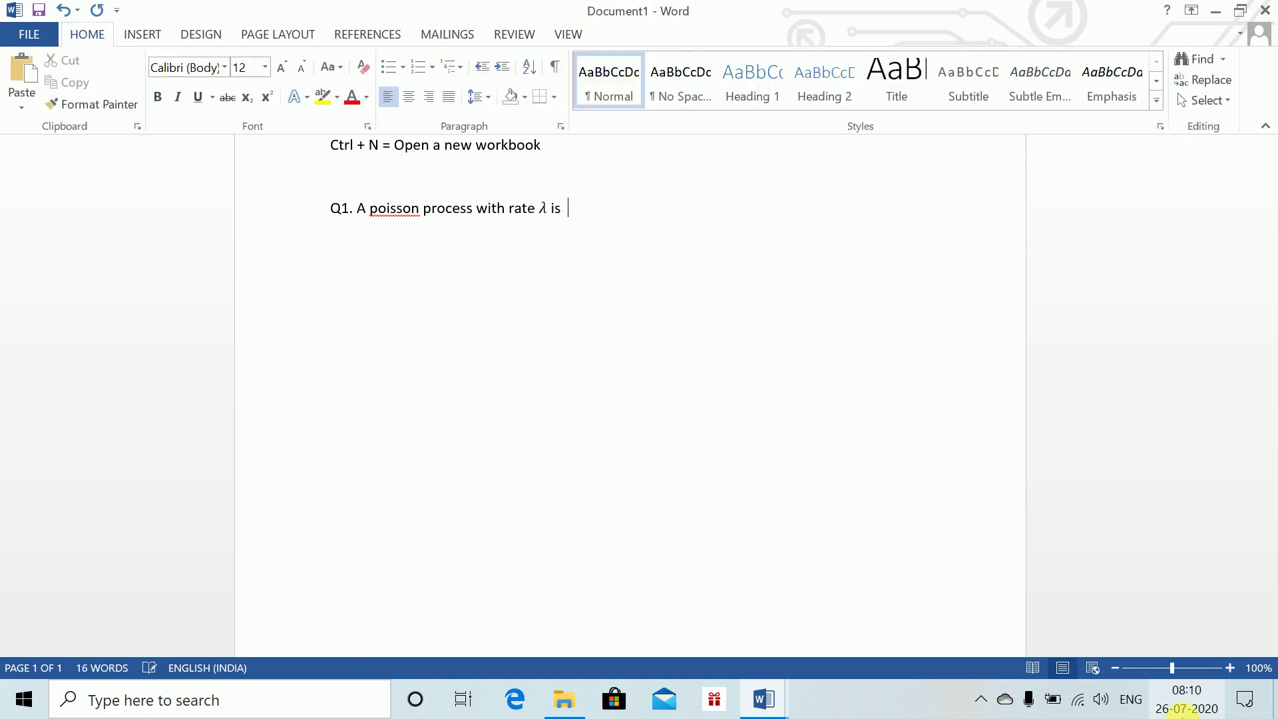
{"action": "type", "text": "a continuous - time, integer-"}
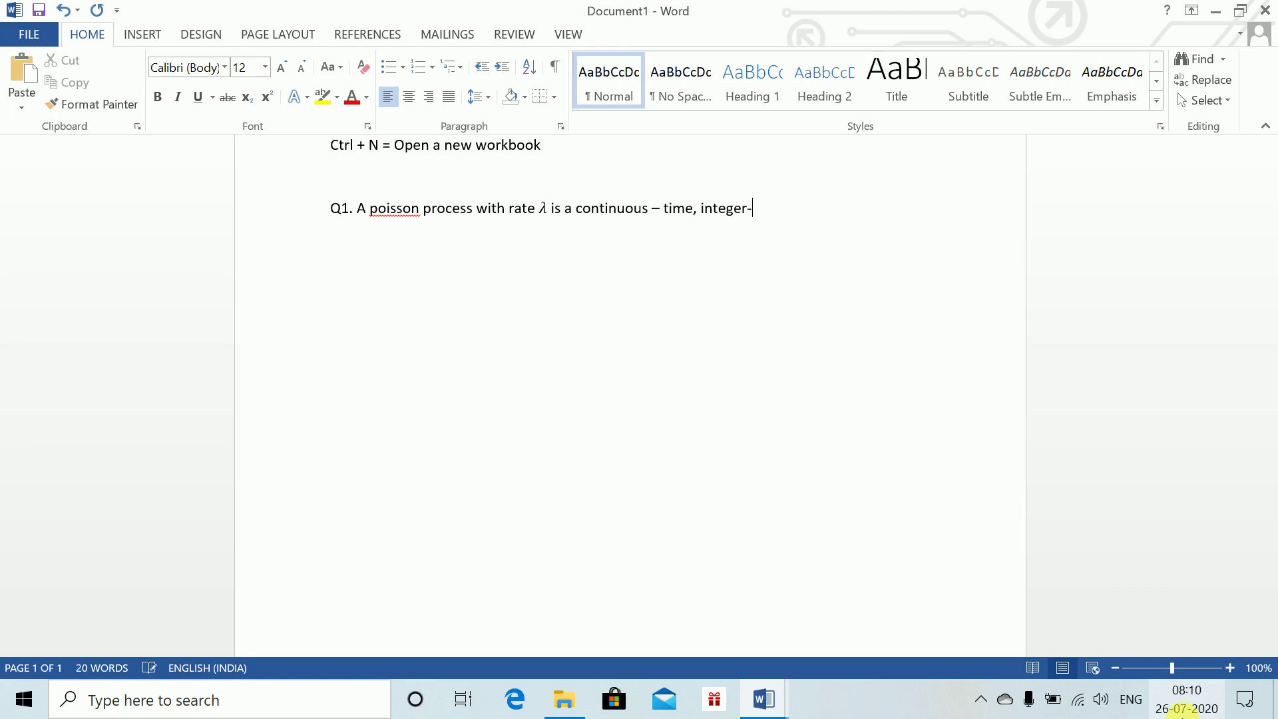
{"action": "type", "text": " valued provess"}
{"action": "key", "text": "BackSpace"}
{"action": "key", "text": "BackSpace"}
{"action": "key", "text": "BackSpace"}
{"action": "key", "text": "BackSpace"}
{"action": "type", "text": "cess"}
- Insert the inline equation Nₜ: t ≥ 0, after 'process'
{"action": "key", "text": "alt+equal"}
{"action": "type", "text": "N"}
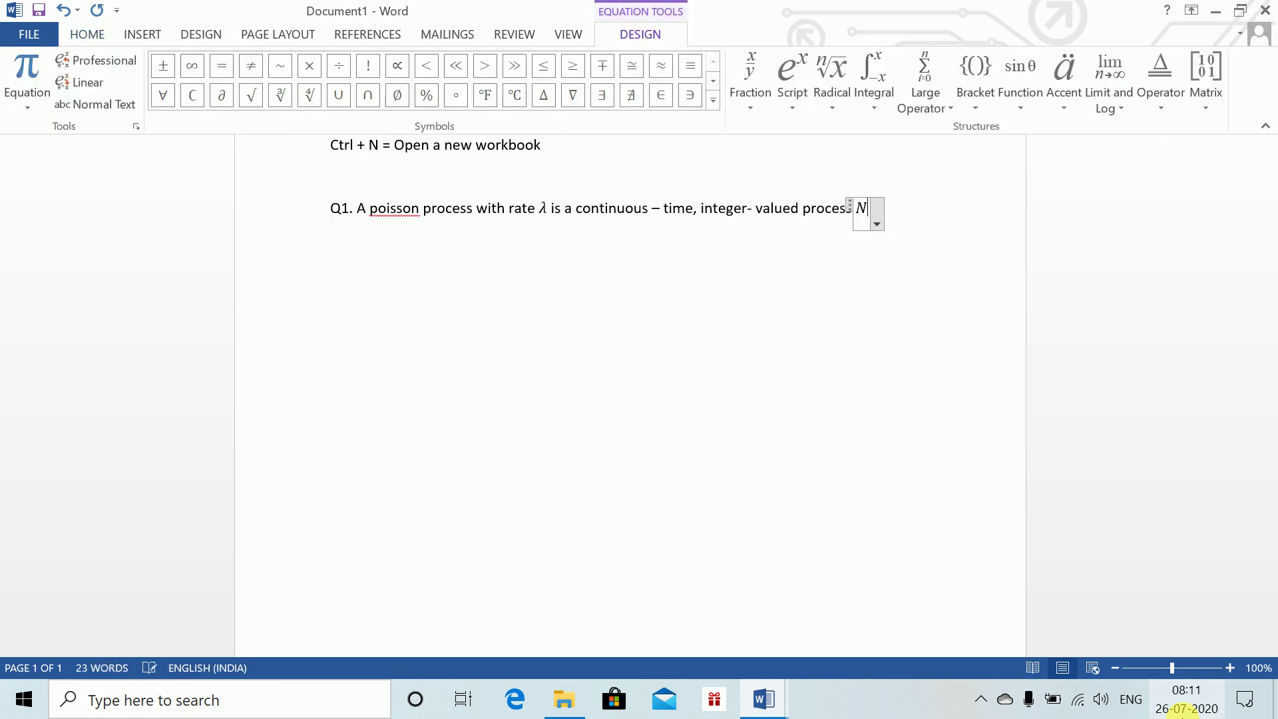
{"action": "type", "text": "_t"}
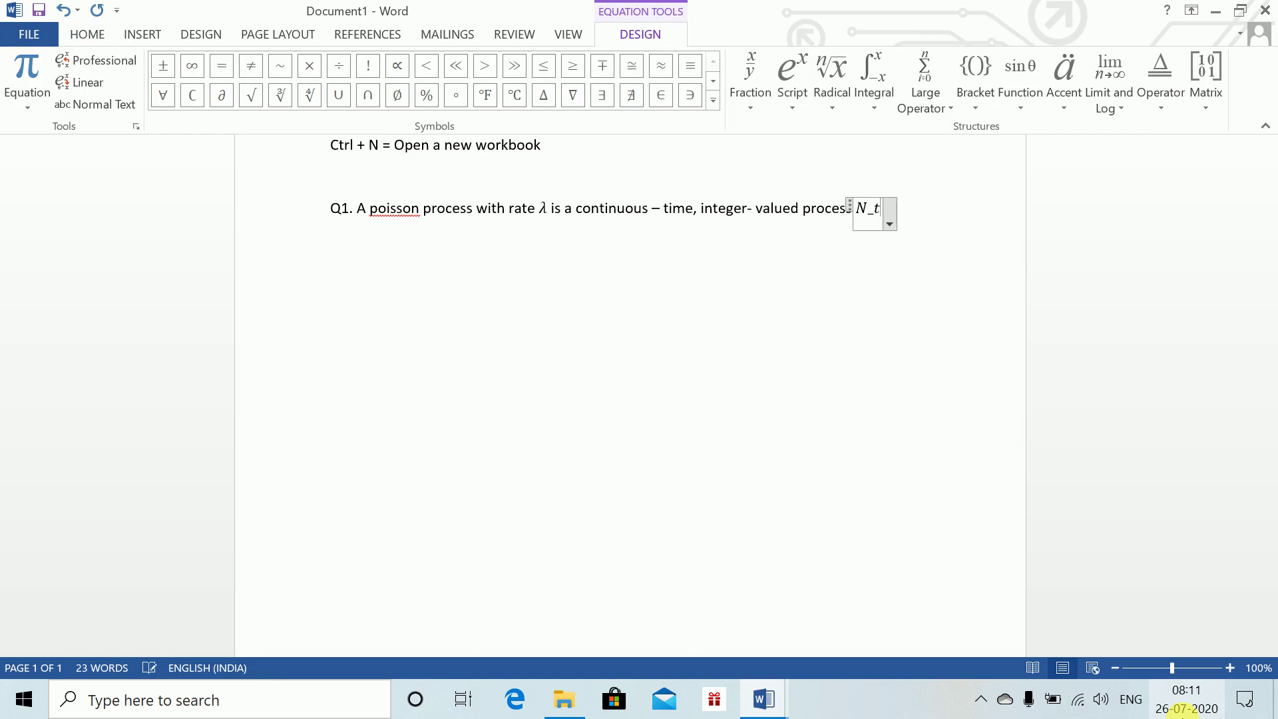
{"action": "key", "text": "space"}
{"action": "type", "text": ":t>="}
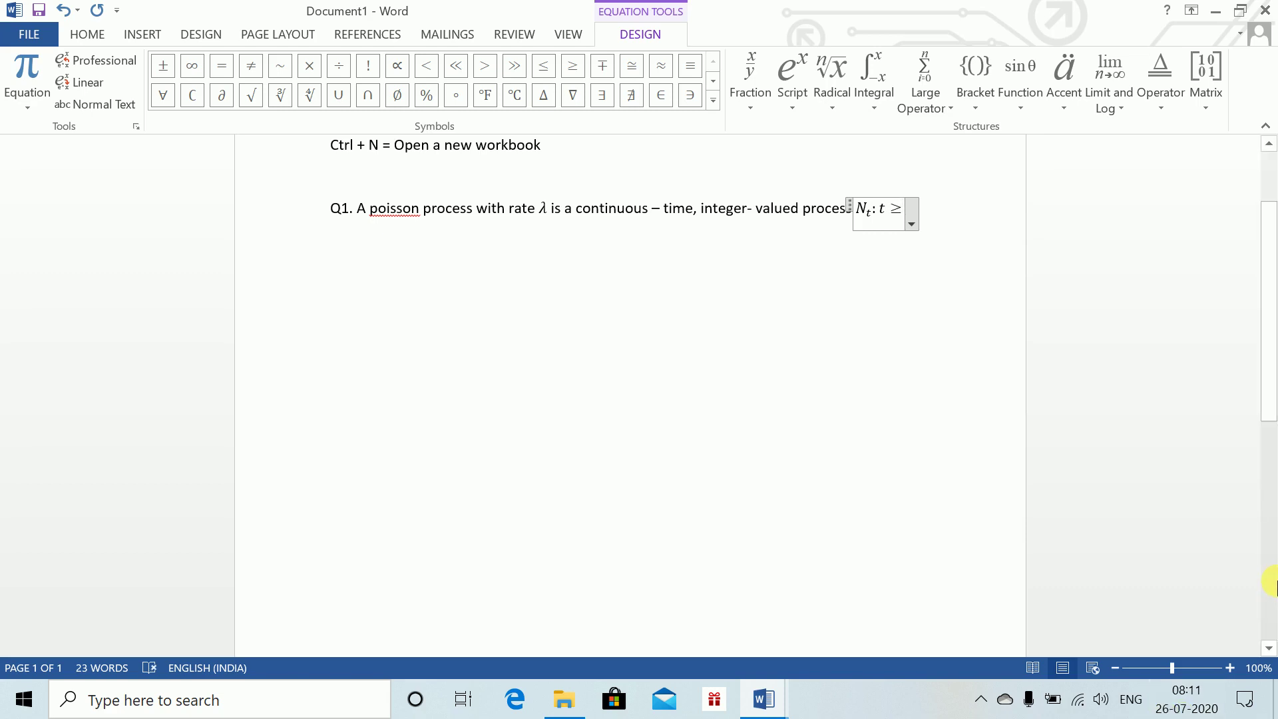
{"action": "type", "text": "0,"}
{"action": "key", "text": "Right"}
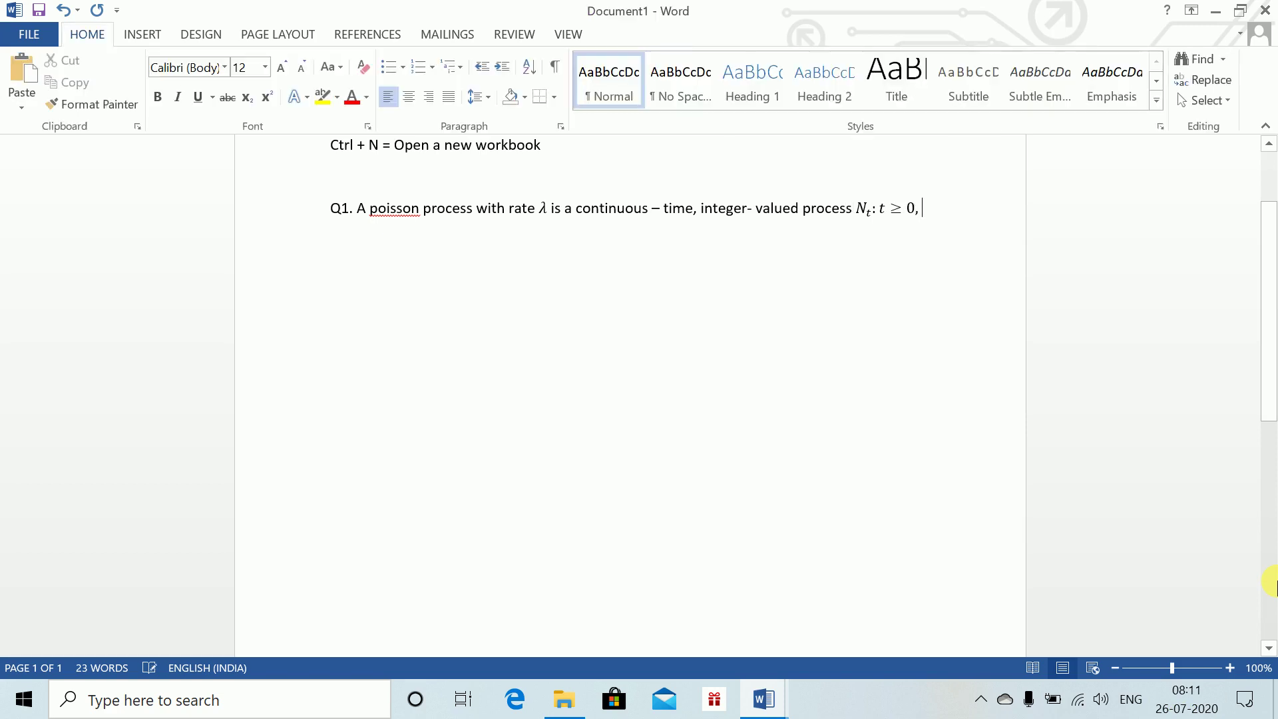
- Finish the sentence with 'with the following properties:' and start a new blank line
{"action": "type", "text": "with the following p"}
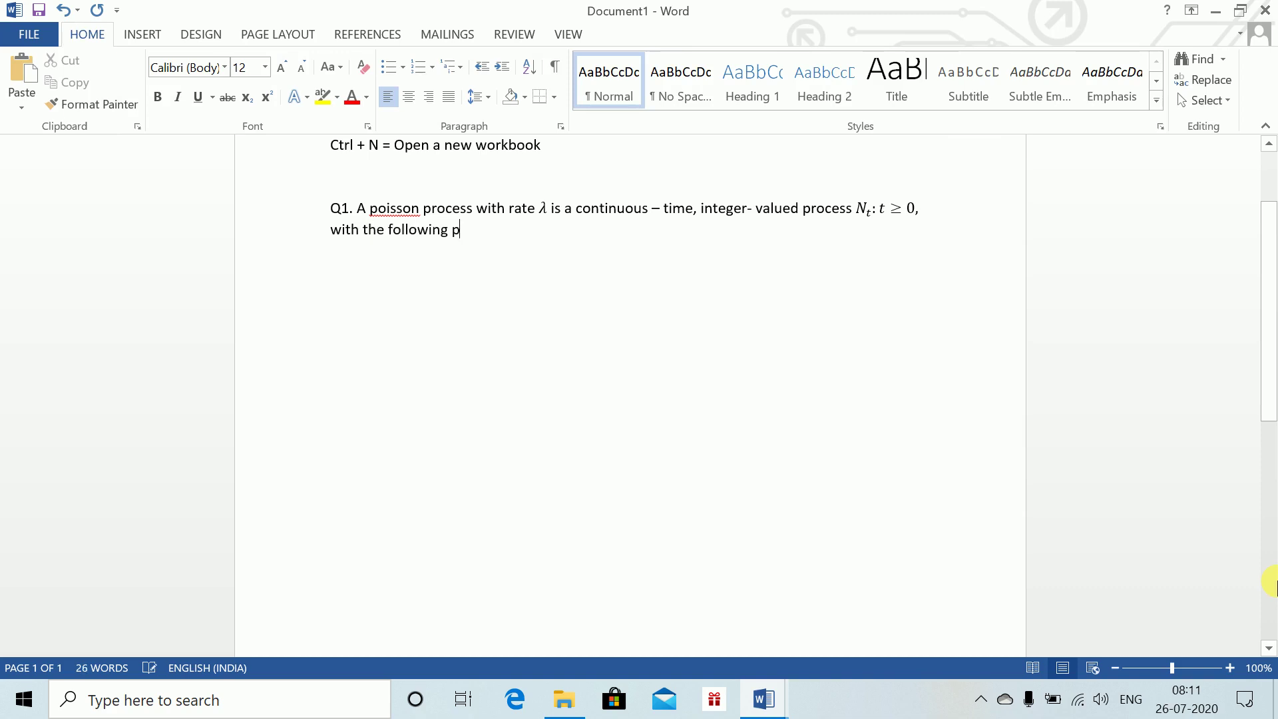
{"action": "type", "text": "roperties:"}
{"action": "key", "text": "BackSpace"}
{"action": "type", "text": ":"}
{"action": "key", "text": "Return"}
{"action": "type", "text": "(i)"}
{"action": "key", "text": "BackSpace"}
{"action": "key", "text": "BackSpace"}
{"action": "key", "text": "BackSpace"}
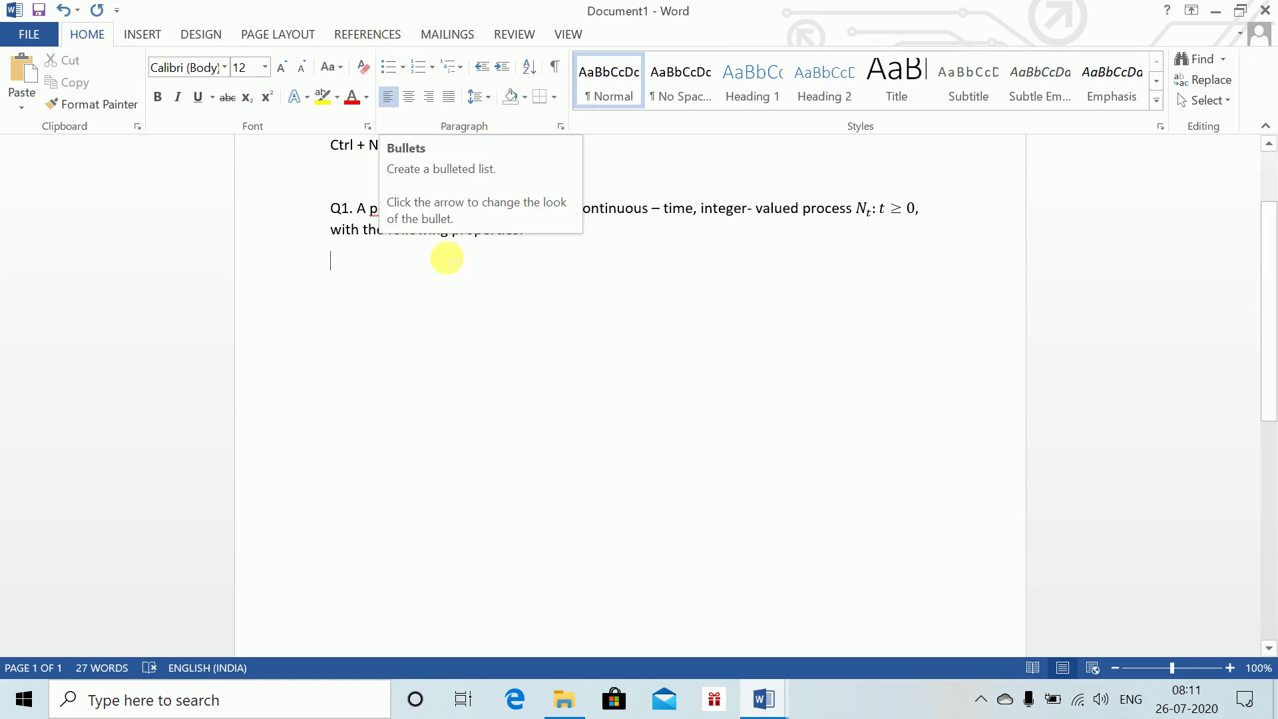
- Start a numbered list with item (i) as the equation N₀ = 0
{"action": "key", "text": "ctrl+j"}
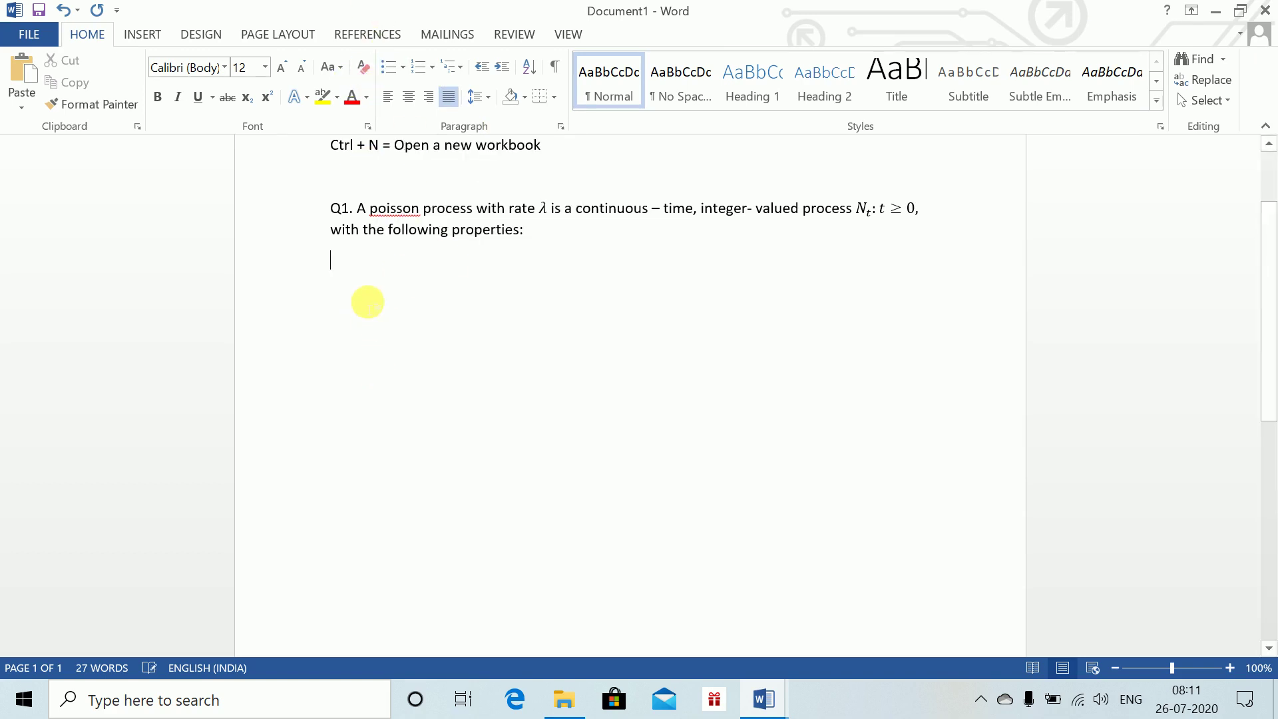
{"action": "key", "text": "ctrl+l"}
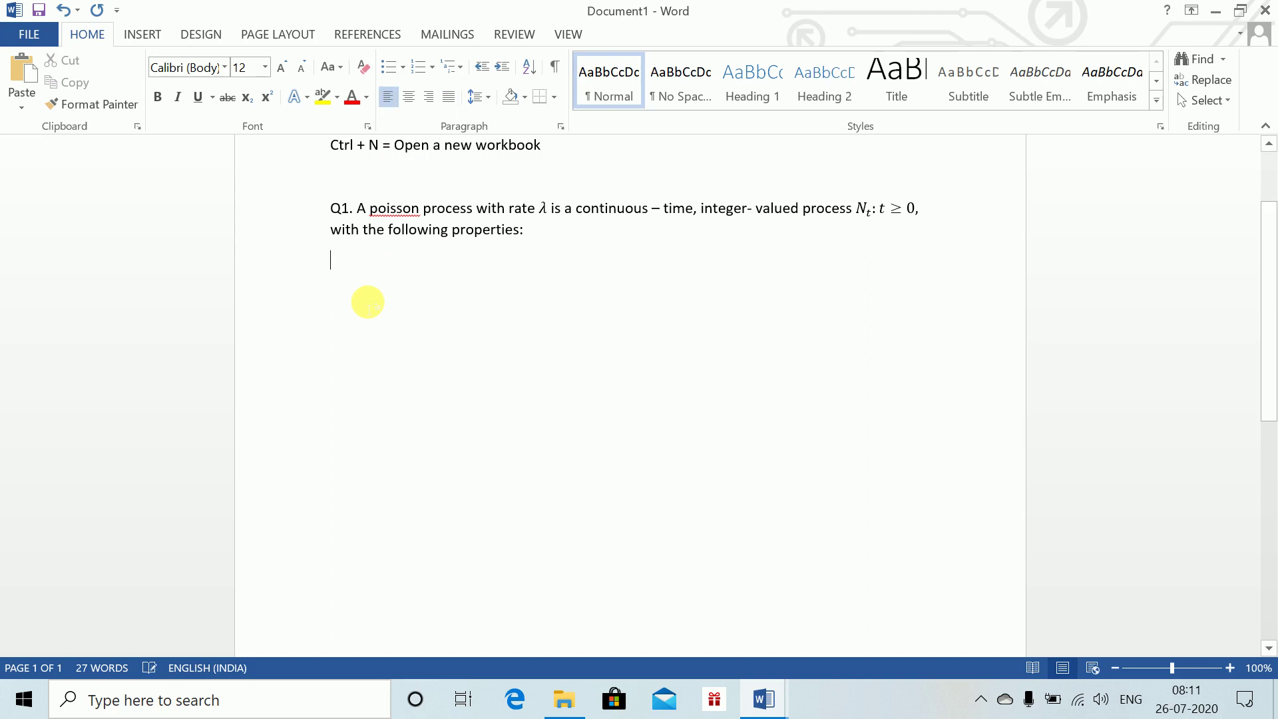
{"action": "key", "text": "F3"}
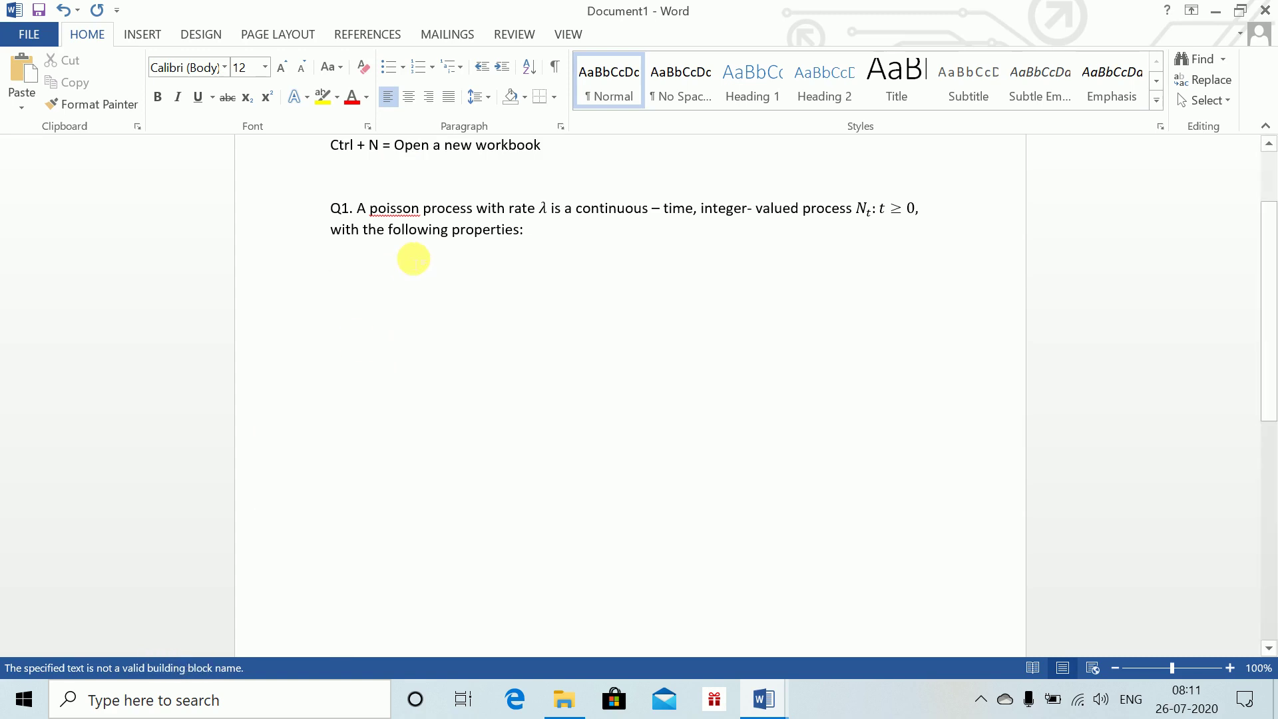
{"action": "type", "text": "zbzbbzb"}
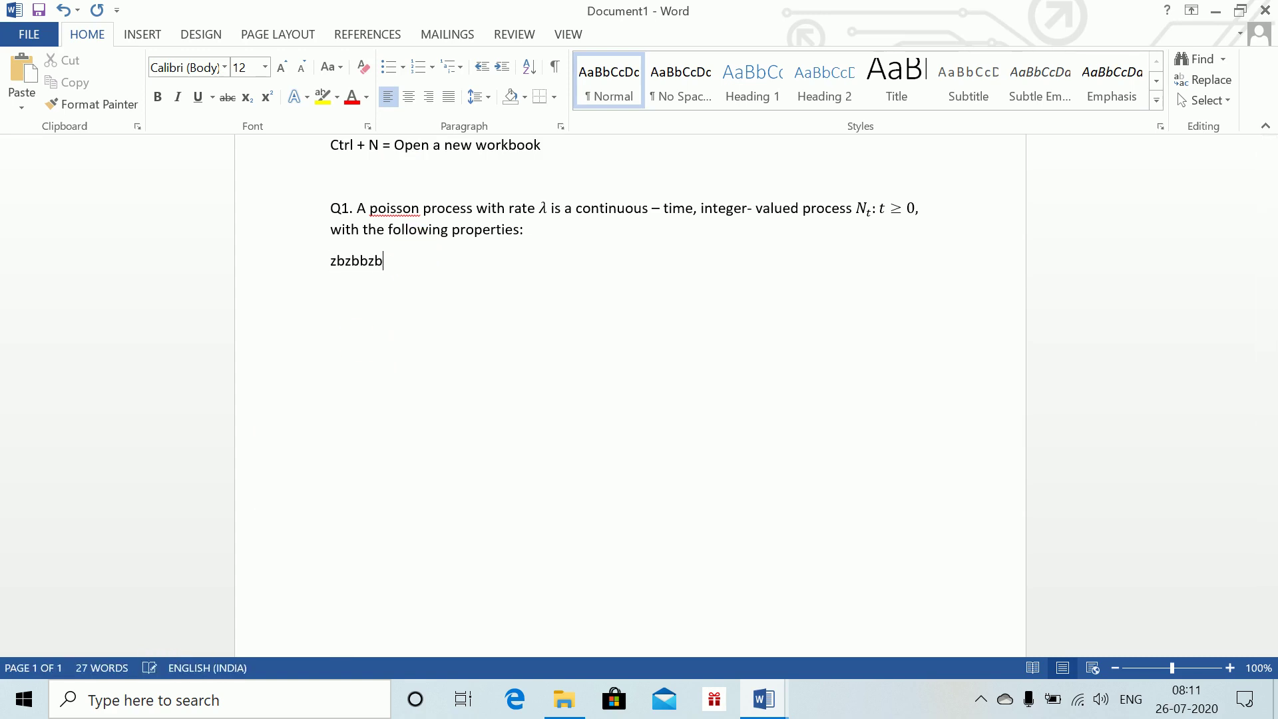
{"action": "key", "text": "BackSpace"}
{"action": "key", "text": "BackSpace"}
{"action": "key", "text": "BackSpace"}
{"action": "key", "text": "BackSpace"}
{"action": "key", "text": "BackSpace"}
{"action": "key", "text": "BackSpace"}
{"action": "key", "text": "BackSpace"}
{"action": "type", "text": "(i)"}
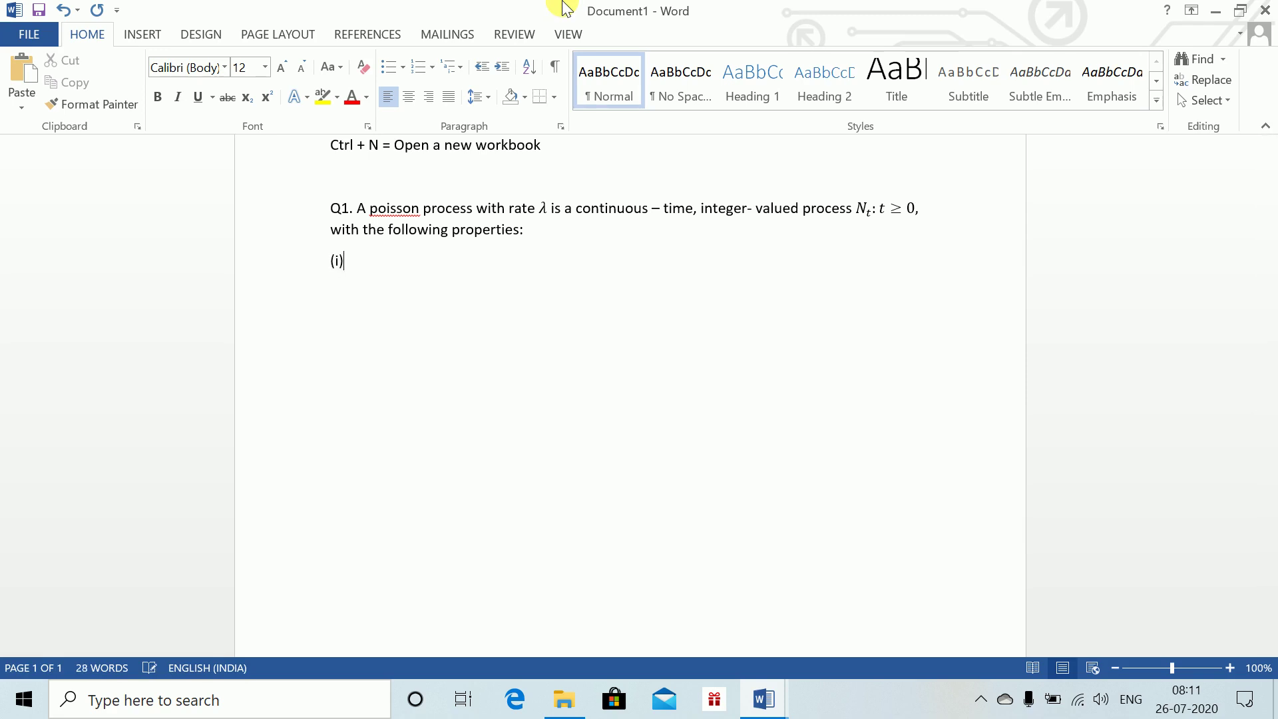
{"action": "key", "text": "Tab"}
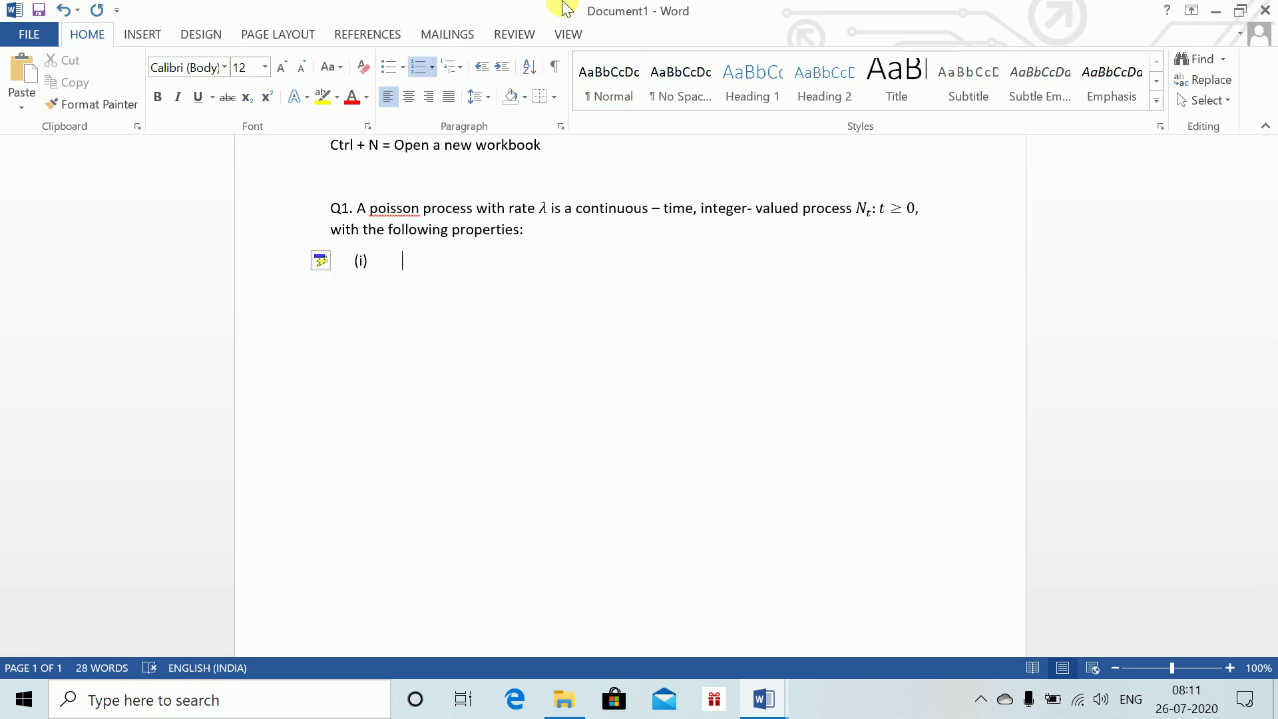
{"action": "key", "text": "alt+equal"}
{"action": "type", "text": "N_"}
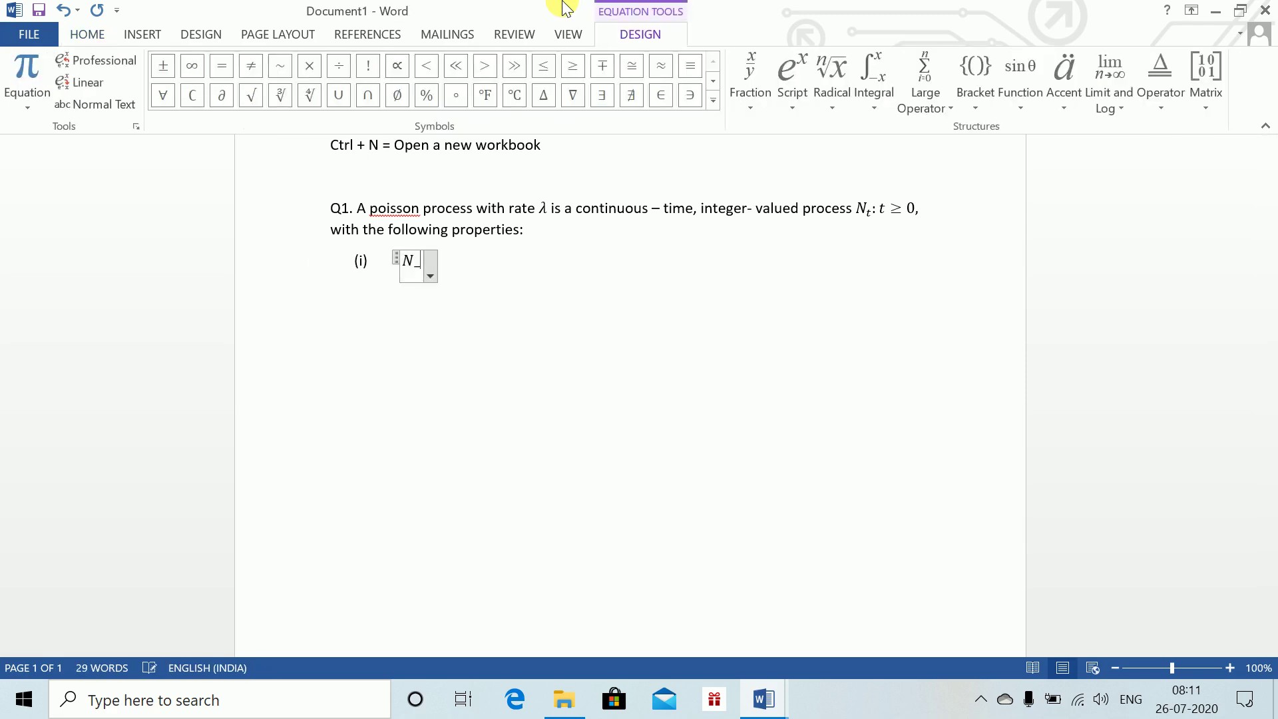
{"action": "type", "text": "0 = 0"}
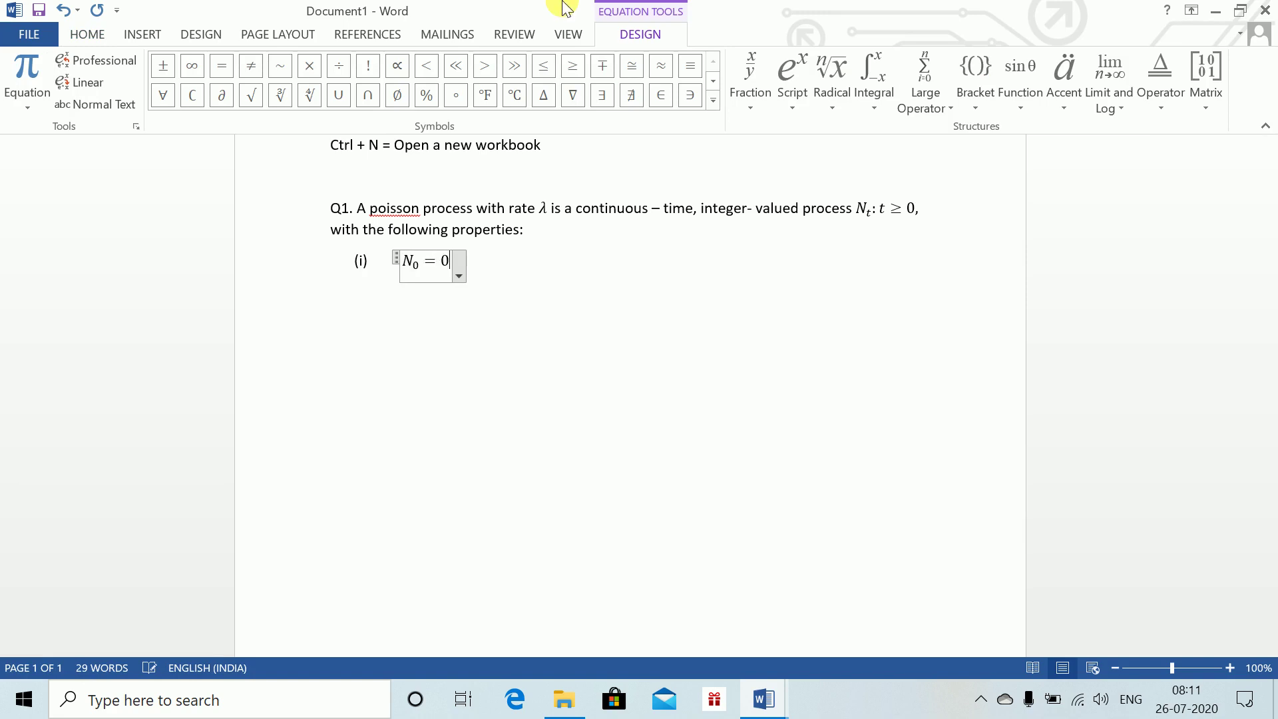
{"action": "key", "text": "Right"}
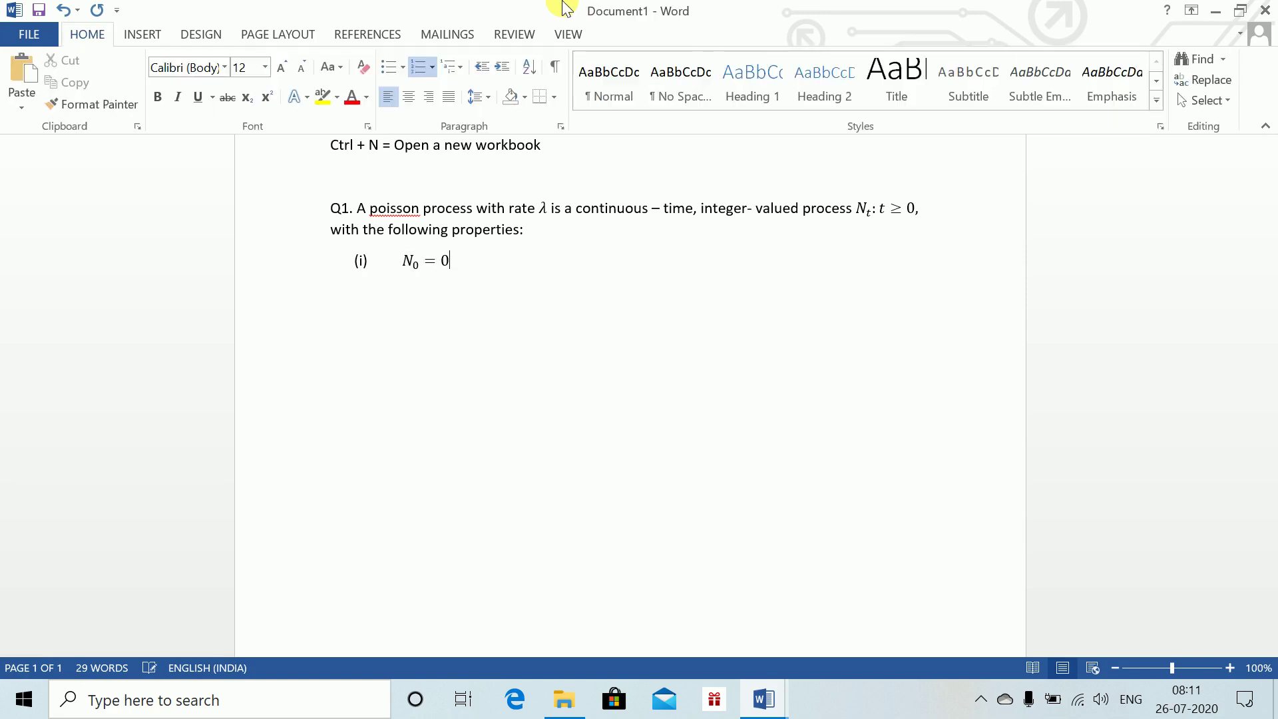
{"action": "key", "text": "Return"}
- Write item (ii) as '{Nₜ: t ≥ 0} has independent icrements' and begin item (iii)
{"action": "type", "text": "{N"}
{"action": "key", "text": "BackSpace"}
{"action": "key", "text": "BackSpace"}
{"action": "key", "text": "alt+equal"}
{"action": "type", "text": "N"}
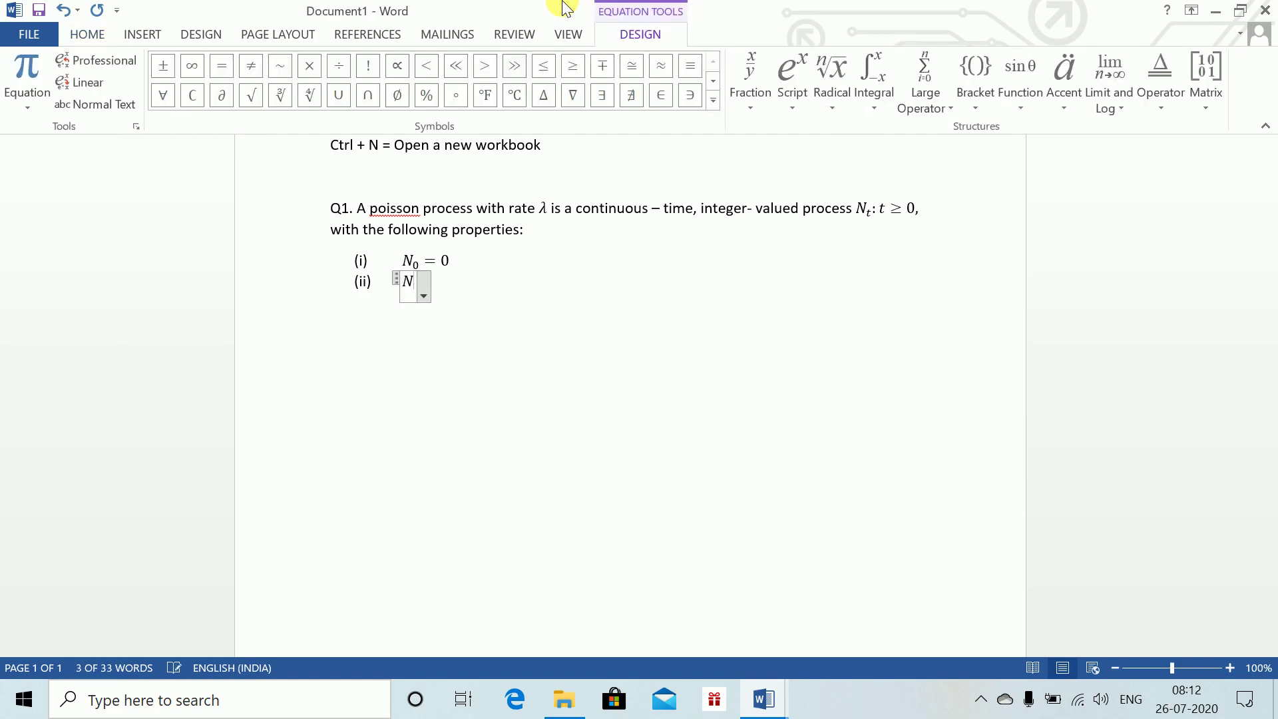
{"action": "type", "text": "_t "}
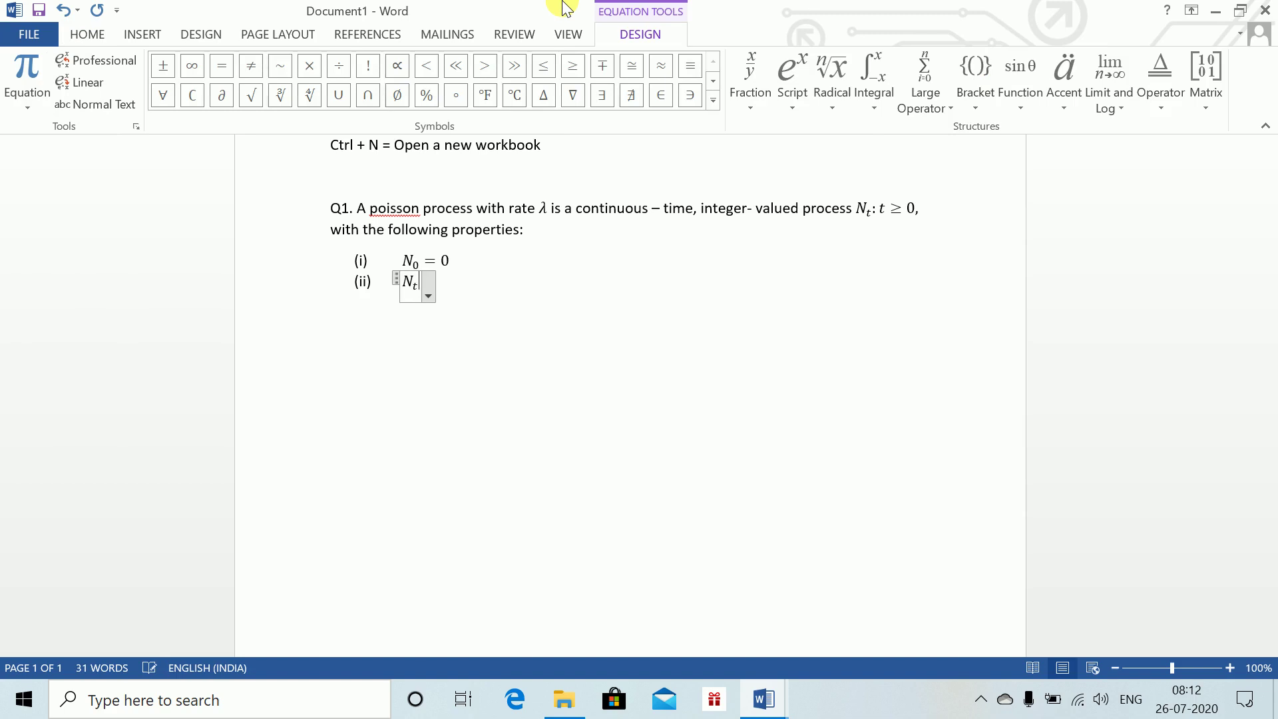
{"action": "type", "text": ":t>="}
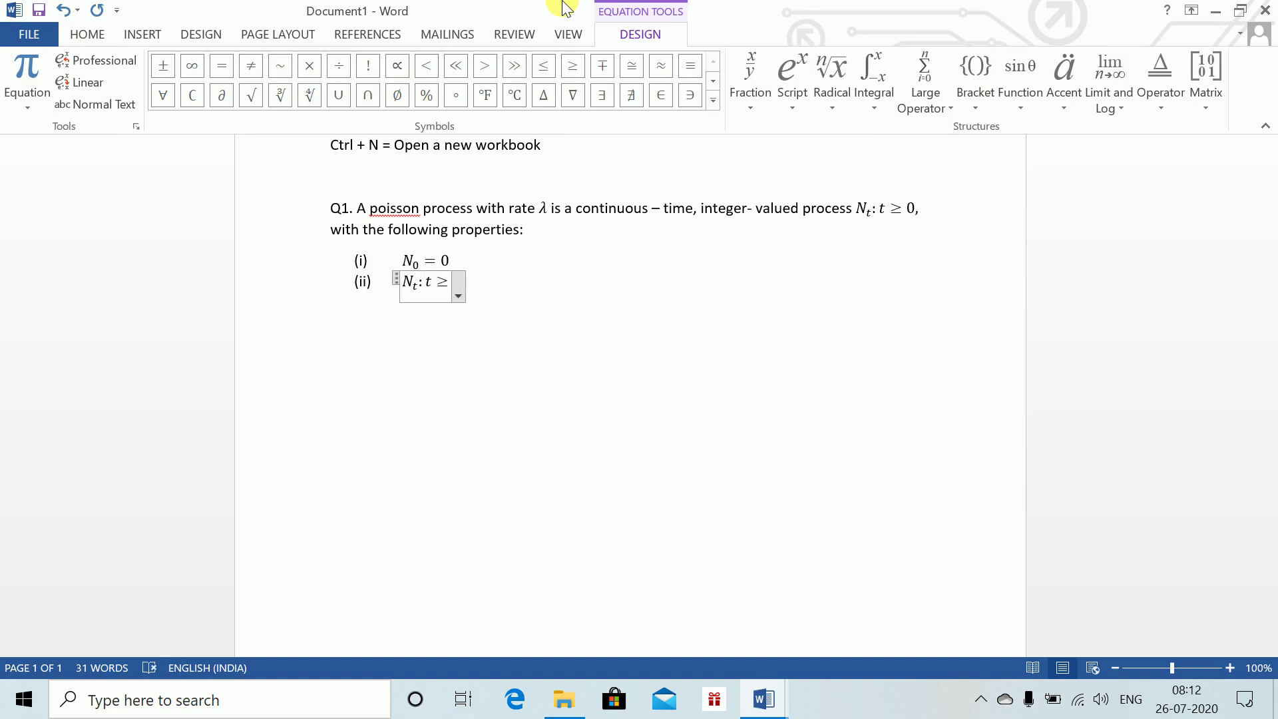
{"action": "type", "text": "0"}
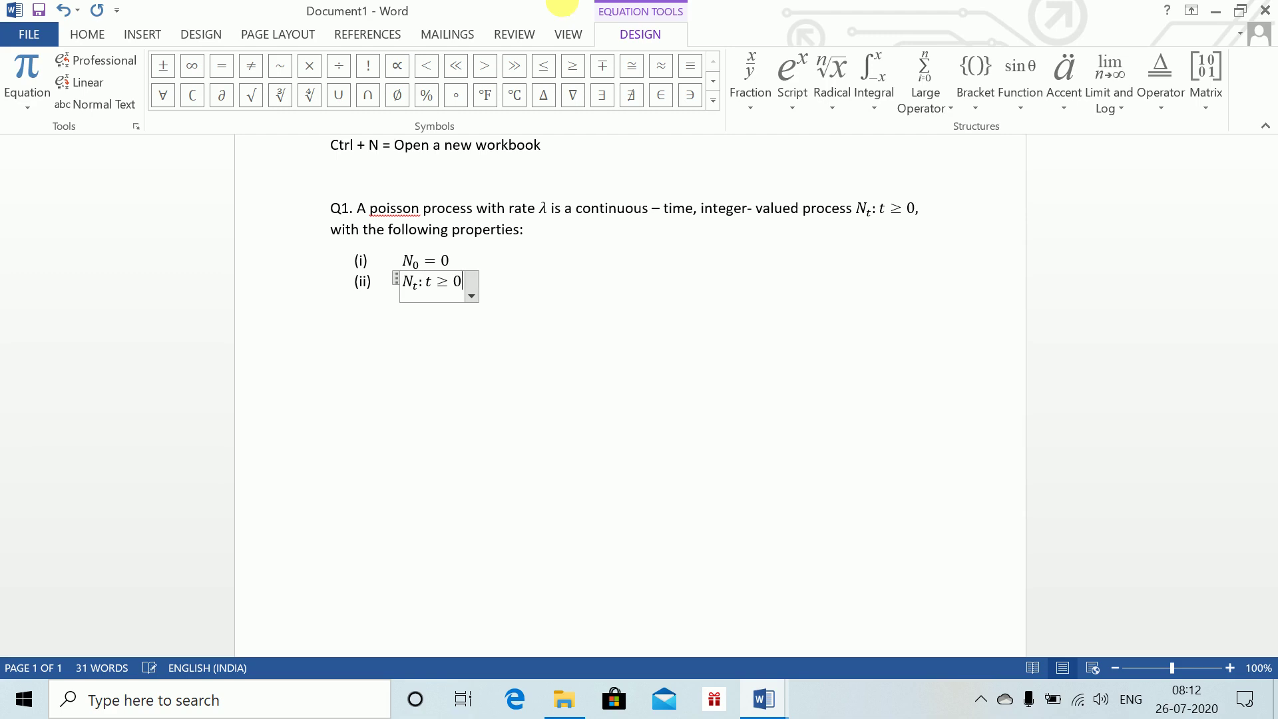
{"action": "type", "text": "}"}
{"action": "key", "text": "Right"}
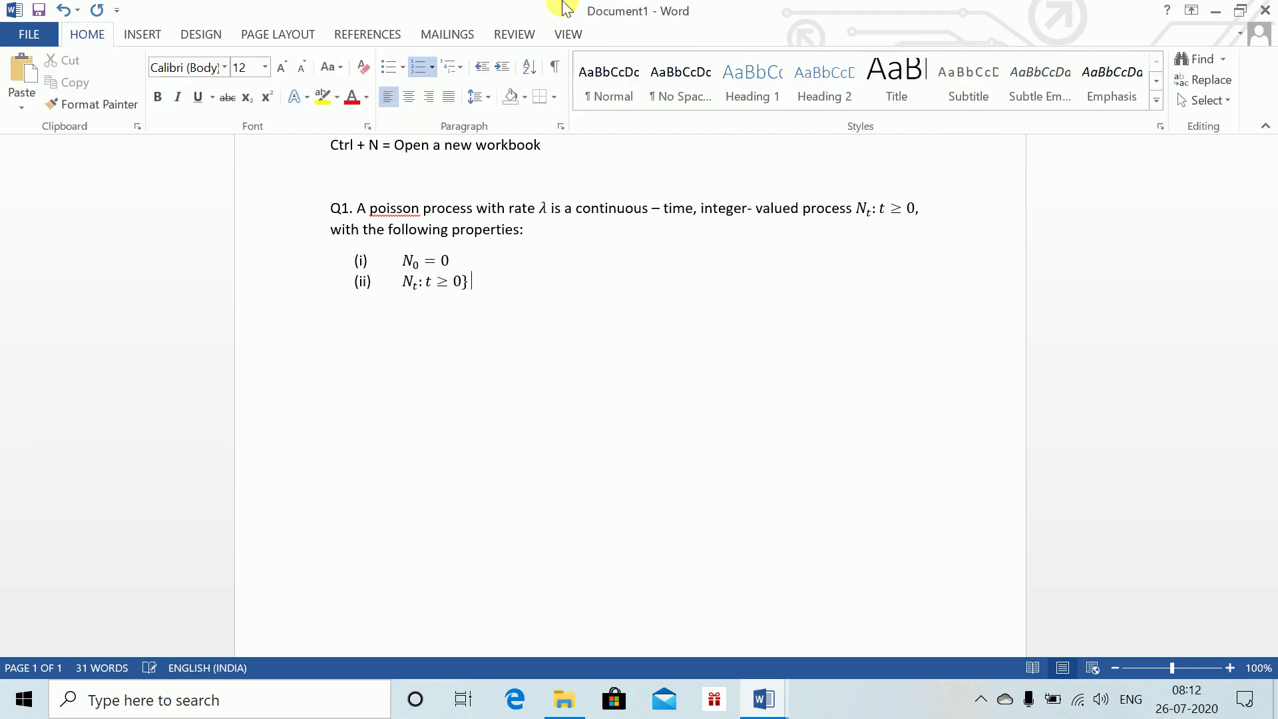
{"action": "type", "text": "a"}
{"action": "key", "text": "BackSpace"}
{"action": "type", "text": "has indep"}
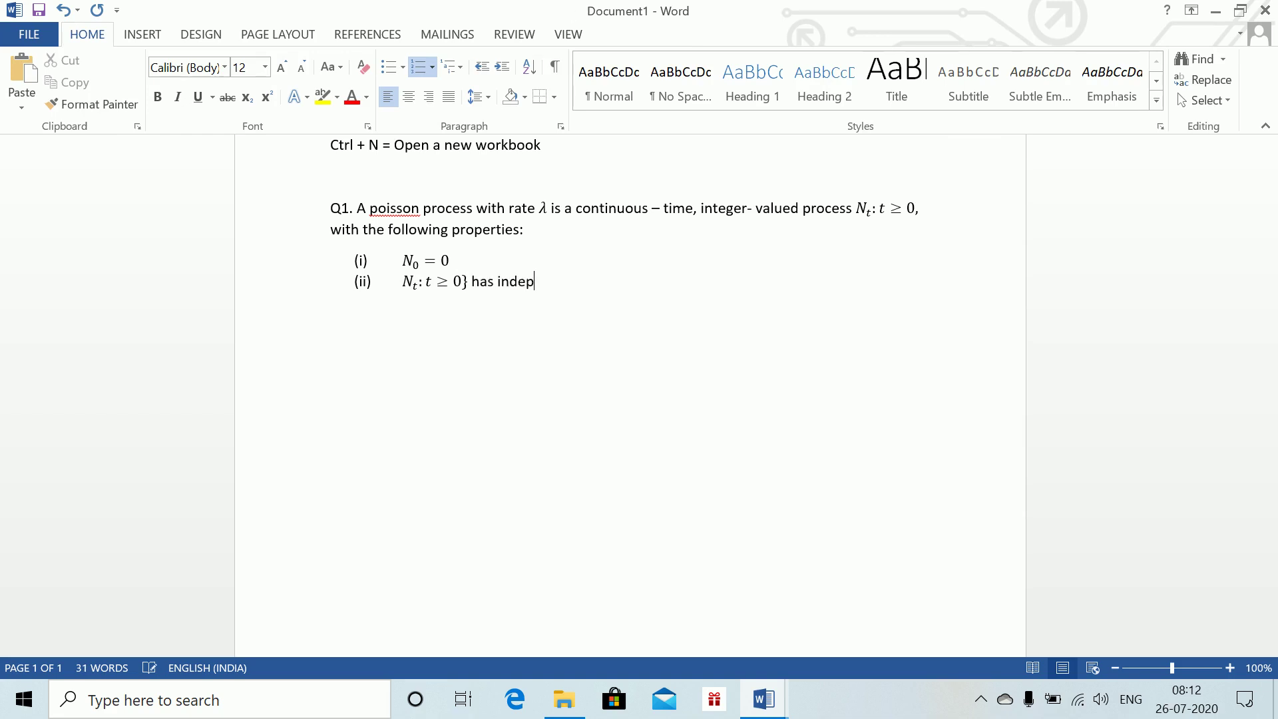
{"action": "type", "text": "endent icrements"}
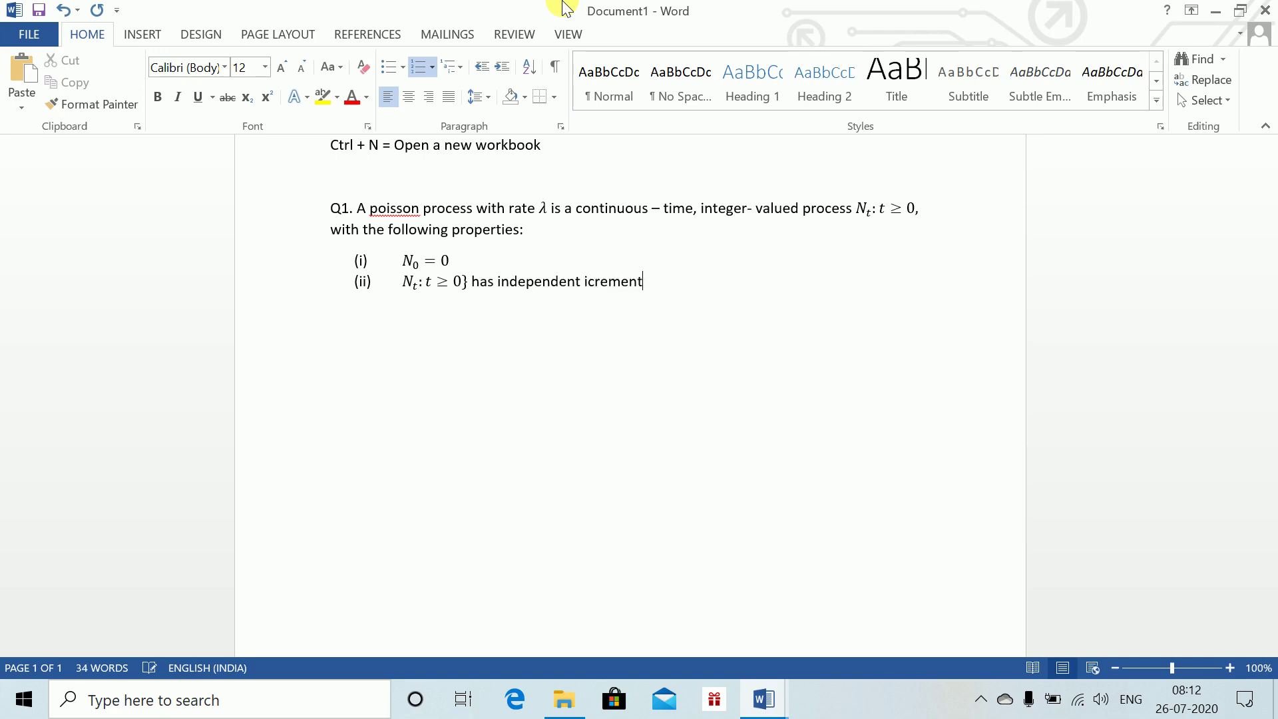
{"action": "key", "text": "Return"}
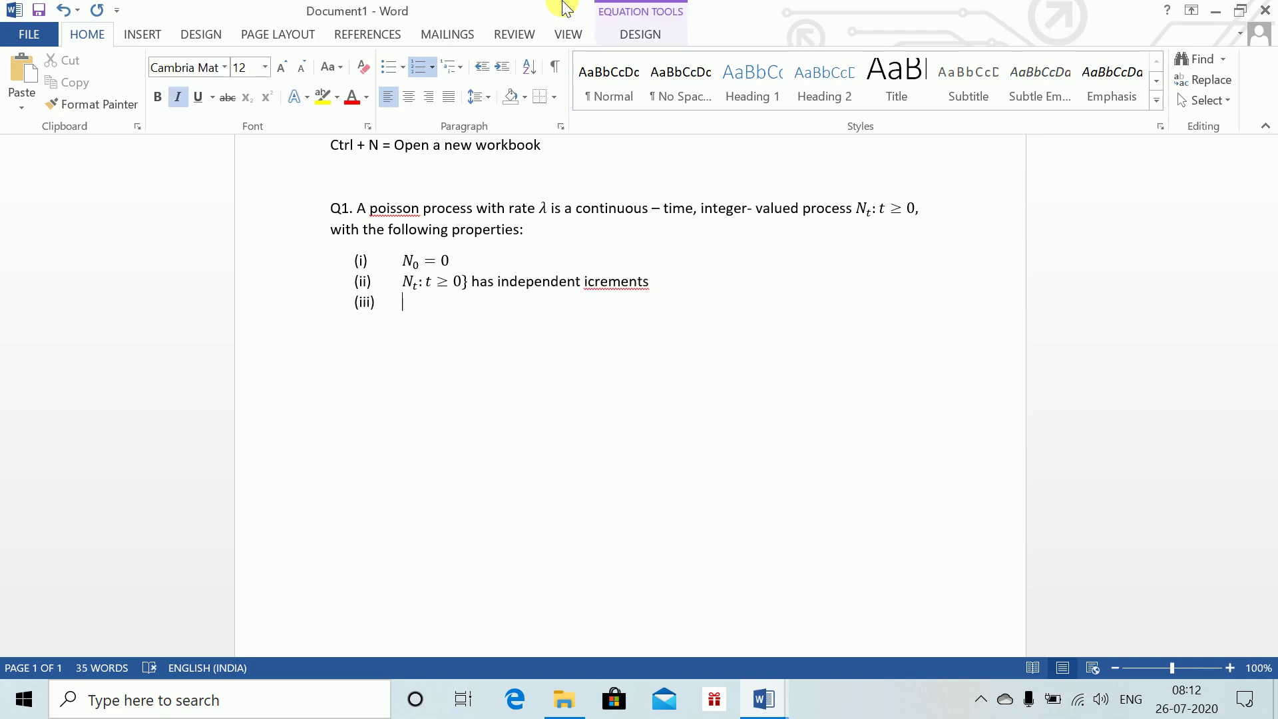
- Insert the equation {Nₜ: t ≥ 0} at the start of item (iii)
{"action": "type", "text": "{"}
{"action": "key", "text": "ctrl+z"}
{"action": "type", "text": "N_t"}
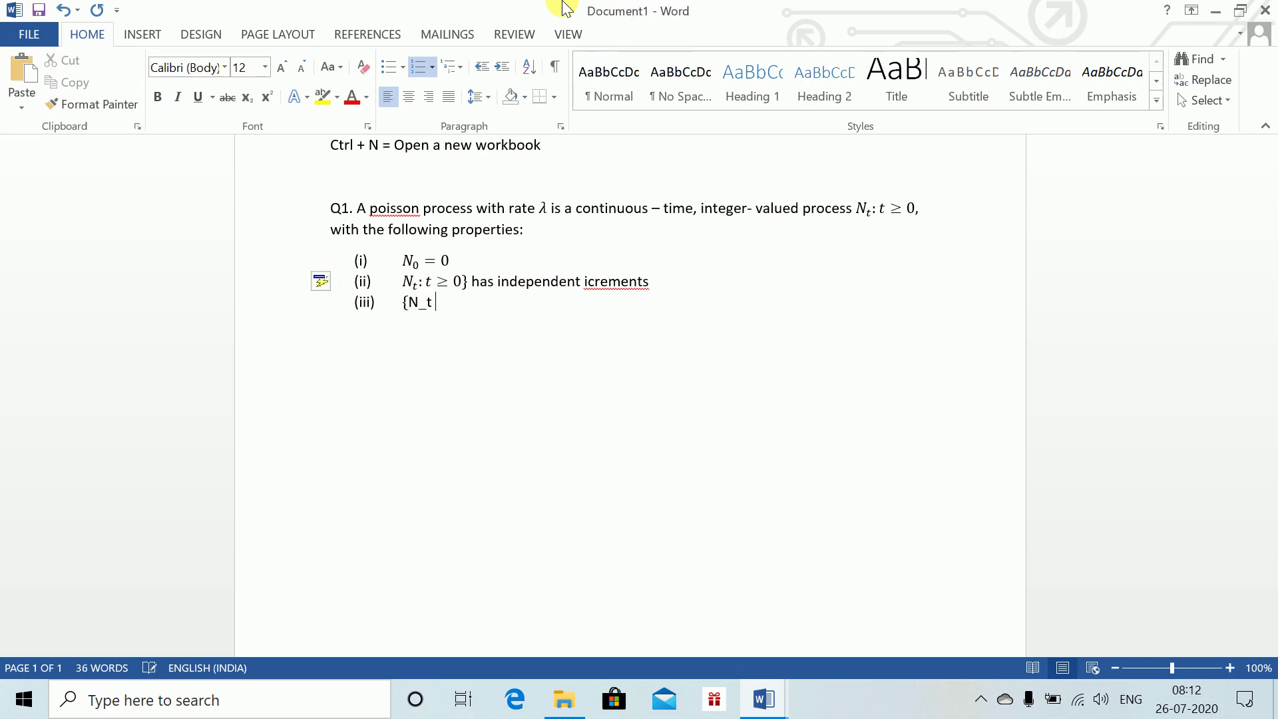
{"action": "key", "text": "BackSpace"}
{"action": "key", "text": "BackSpace"}
{"action": "key", "text": "BackSpace"}
{"action": "key", "text": "alt+equal"}
{"action": "type", "text": "N"}
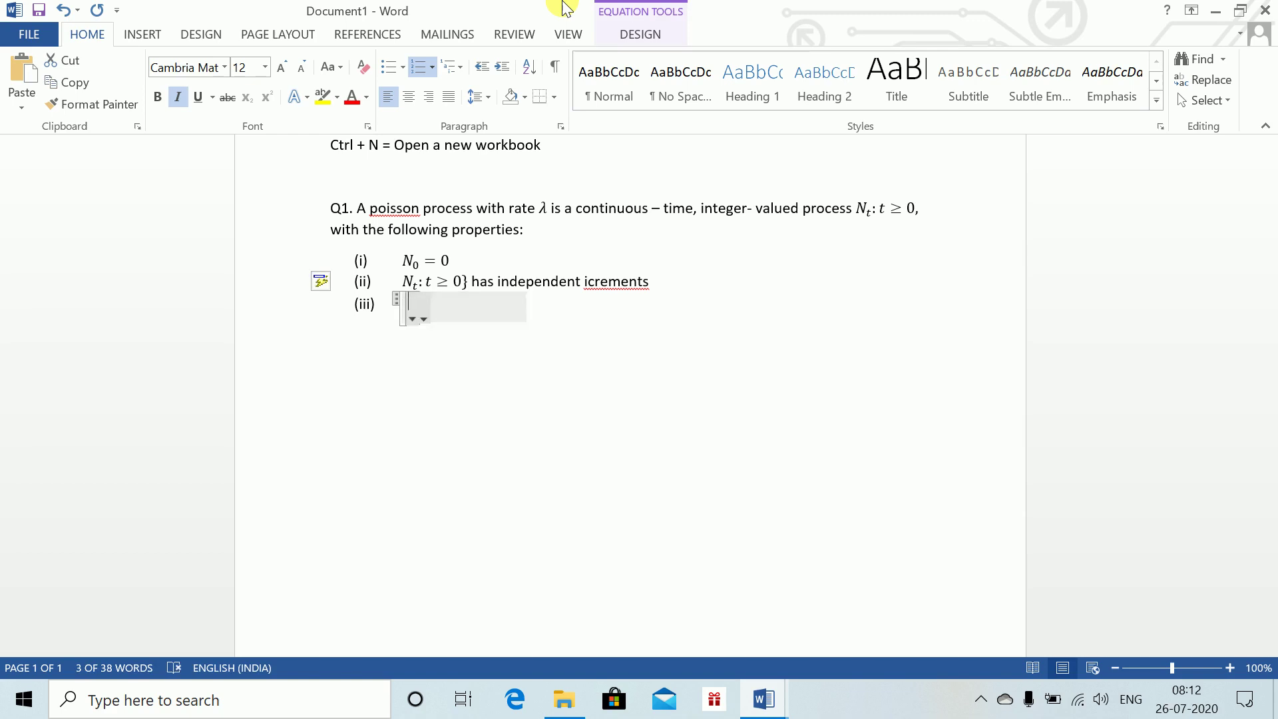
{"action": "key", "text": "BackSpace"}
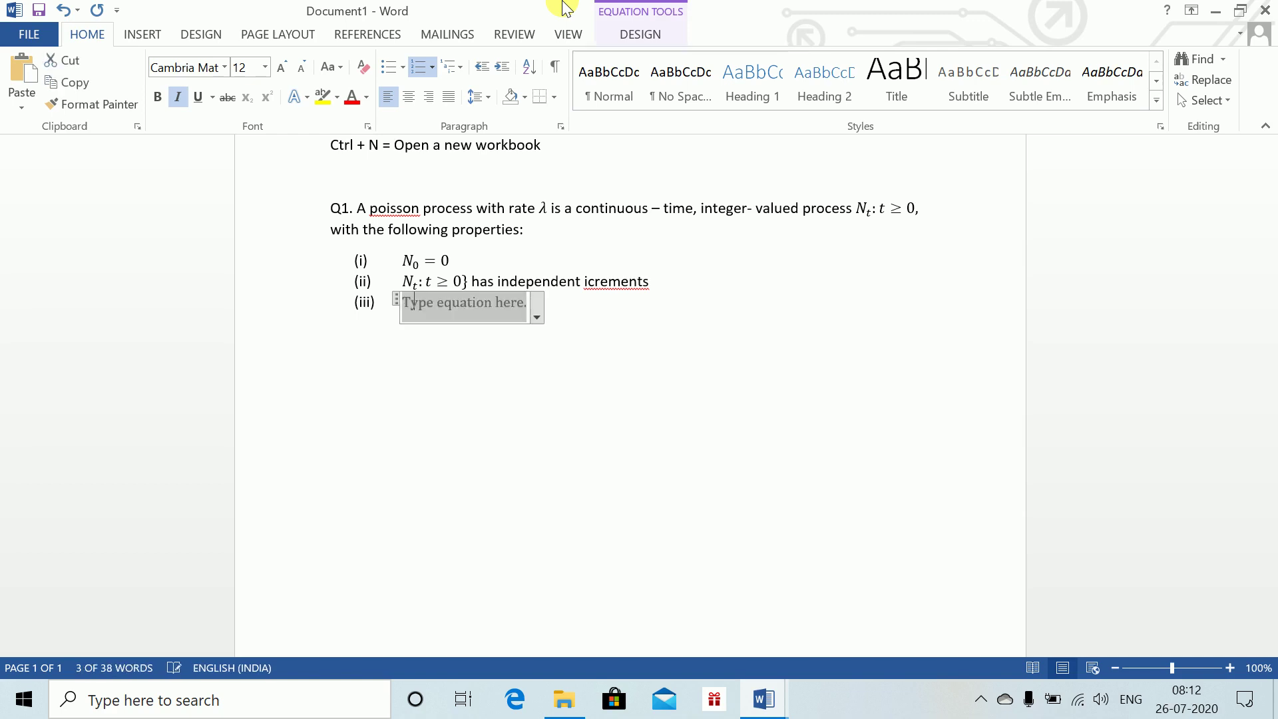
{"action": "type", "text": "{N"}
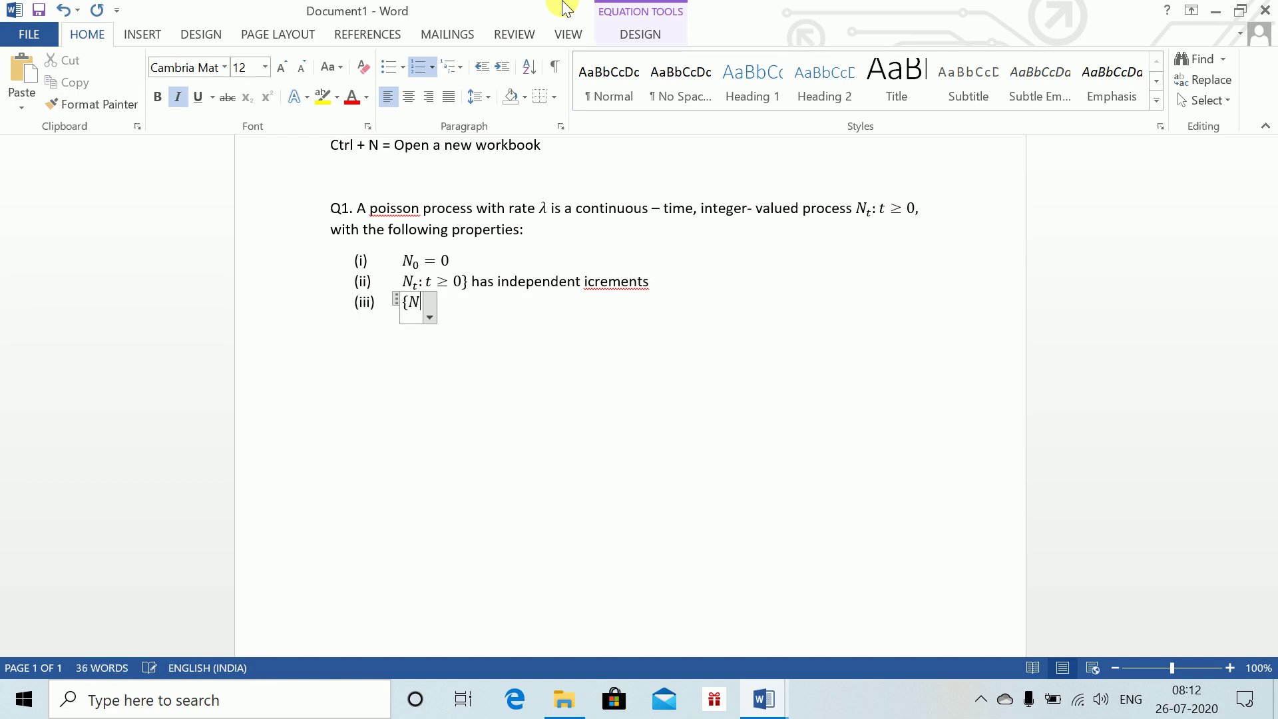
{"action": "type", "text": "_t:t>"}
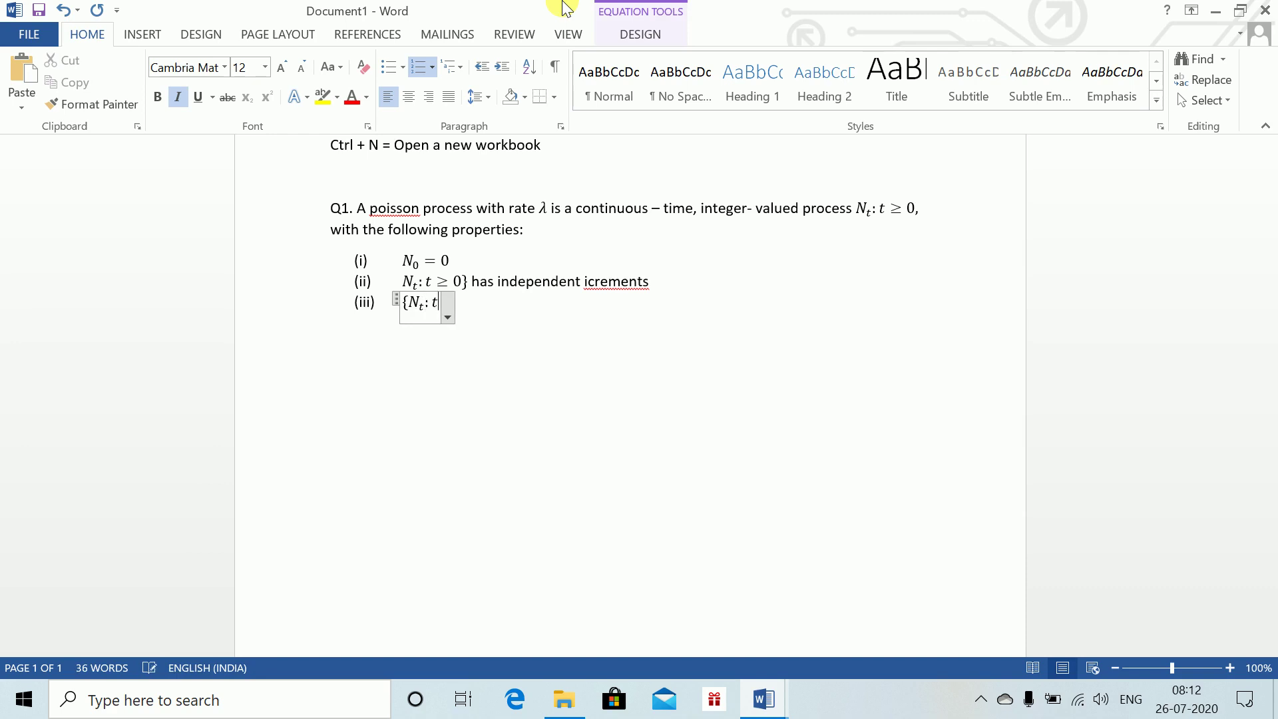
{"action": "key", "text": "BackSpace"}
{"action": "type", "text": "=0"}
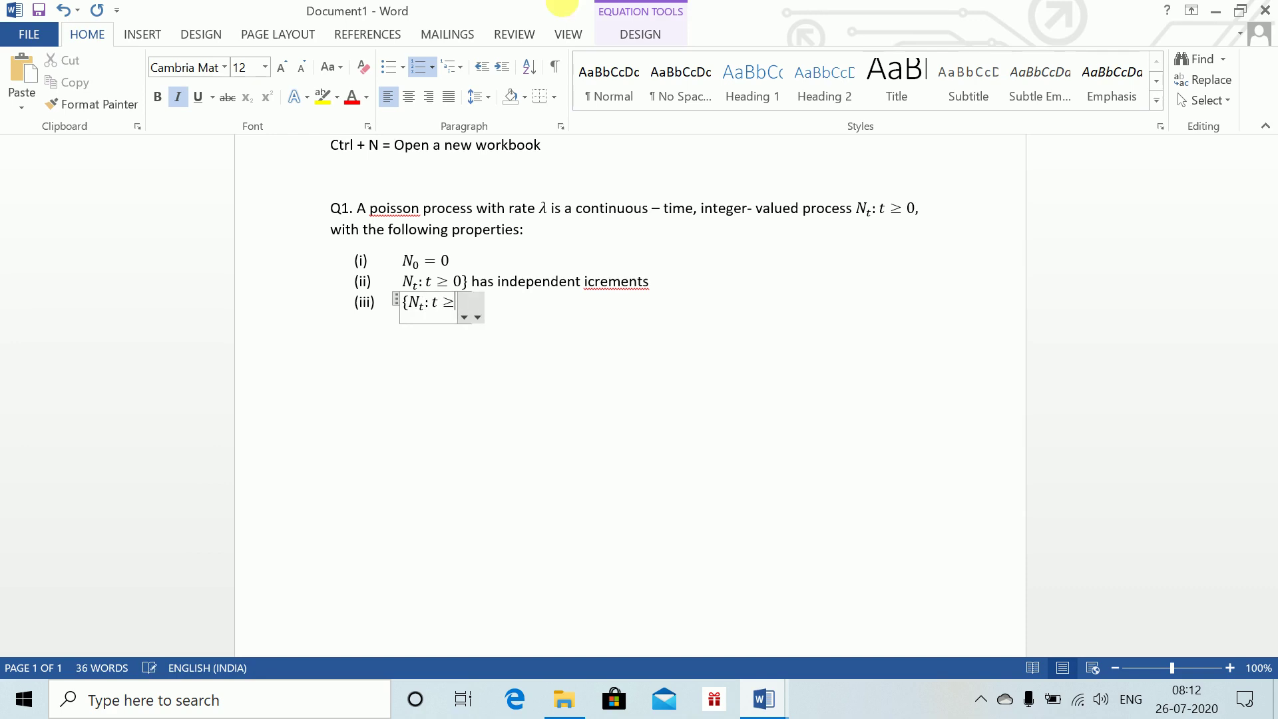
{"action": "type", "text": "}"}
{"action": "key", "text": "Right"}
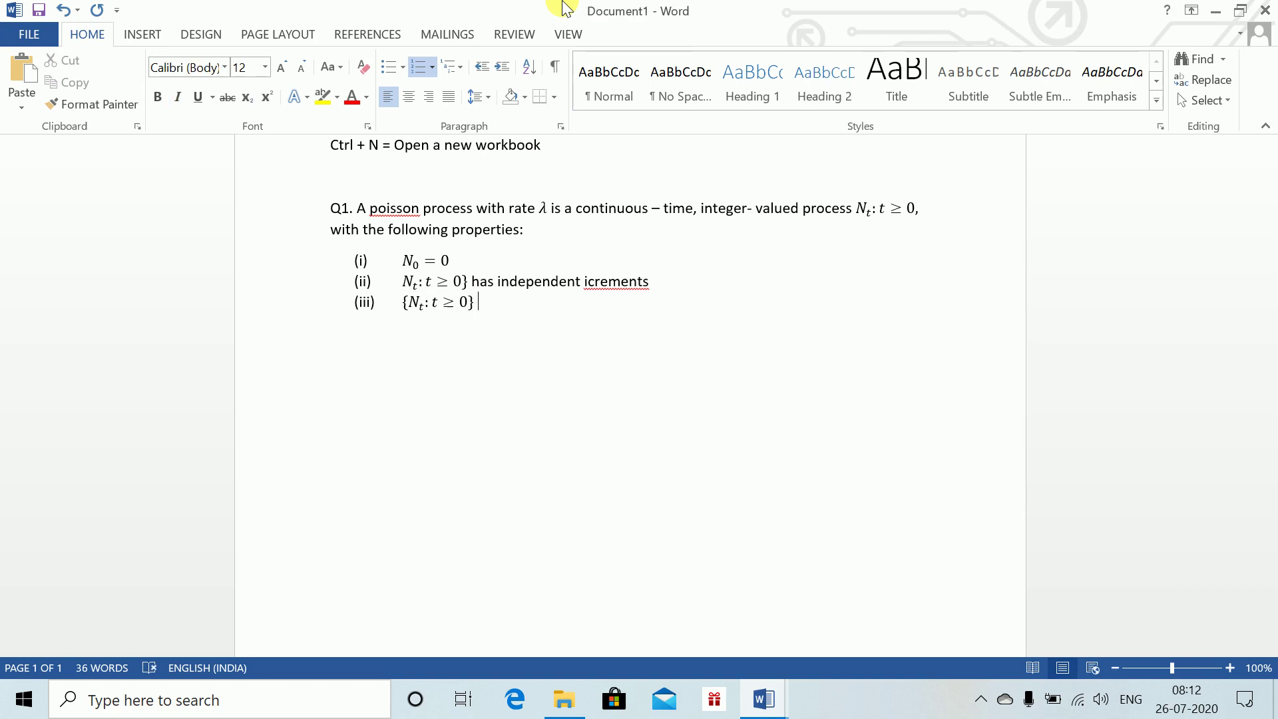
- Follow it with 'has Poisson stationary increments; i.e.,'
{"action": "type", "text": "ha st"}
{"action": "key", "text": "BackSpace"}
{"action": "type", "text": "P"}
{"action": "key", "text": "BackSpace"}
{"action": "key", "text": "BackSpace"}
{"action": "type", "text": "s Poisson stationa"}
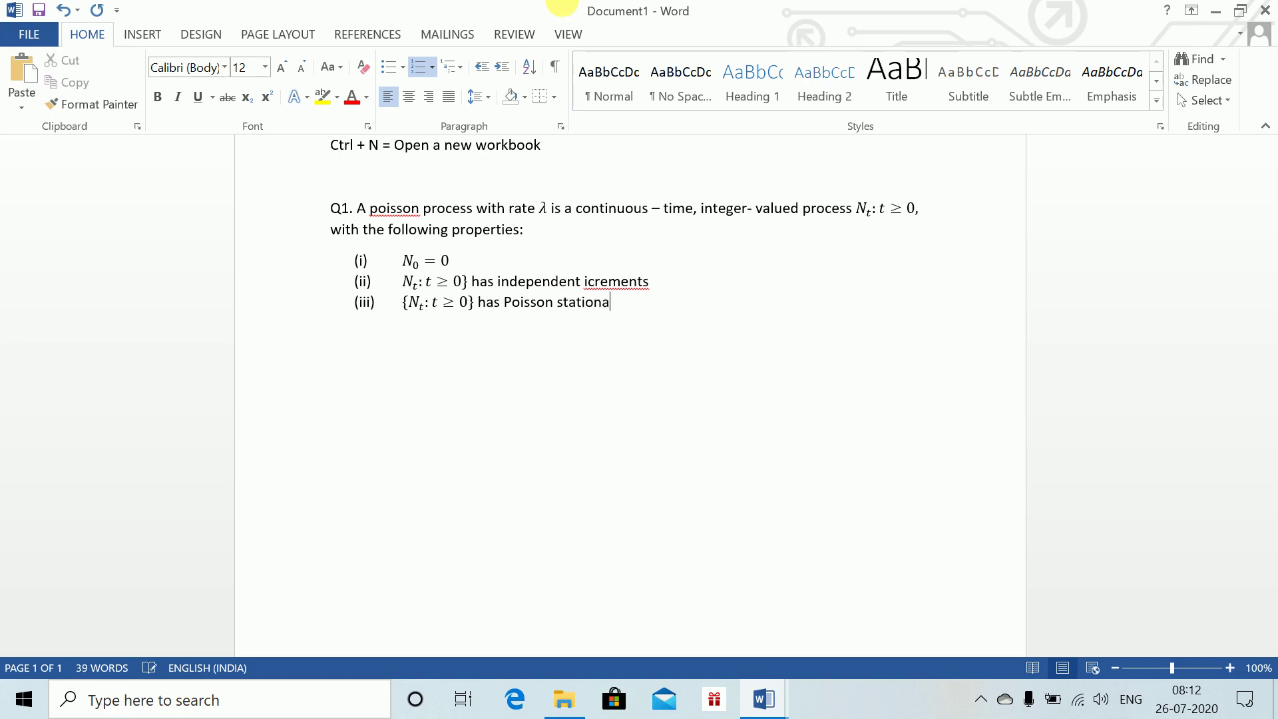
{"action": "type", "text": "ry increments; i.e.,"}
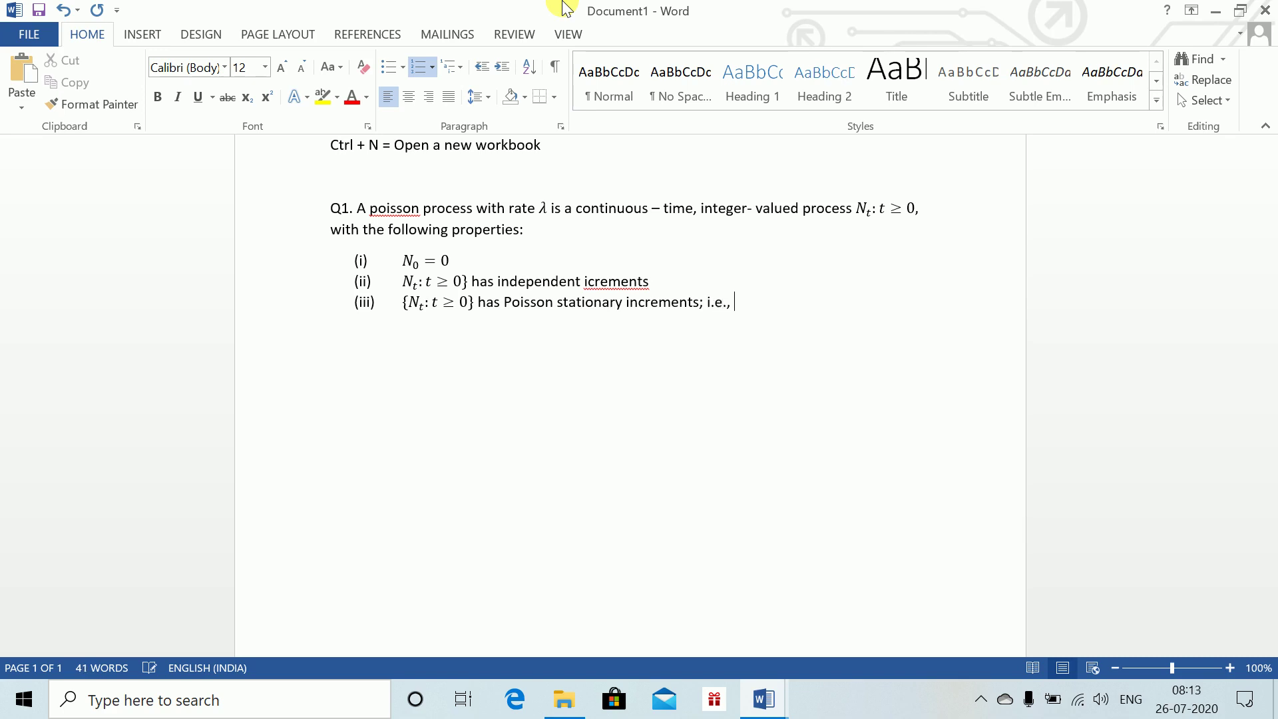
- Add an unnumbered line below item (iii) holding a new equation
{"action": "key", "text": "Return"}
{"action": "key", "text": "alt+equal"}
{"action": "key", "text": "BackSpace"}
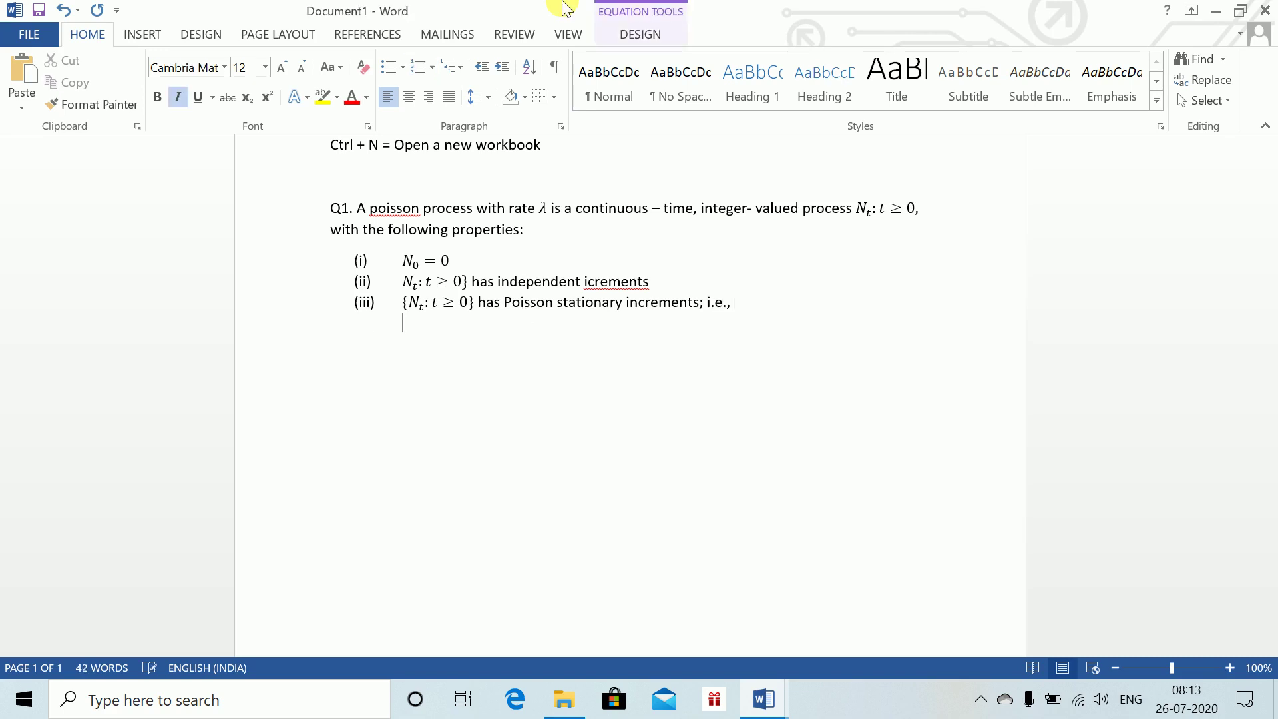
{"action": "key", "text": "BackSpace"}
{"action": "type", "text": "P"}
{"action": "key", "text": "BackSpace"}
{"action": "key", "text": "BackSpace"}
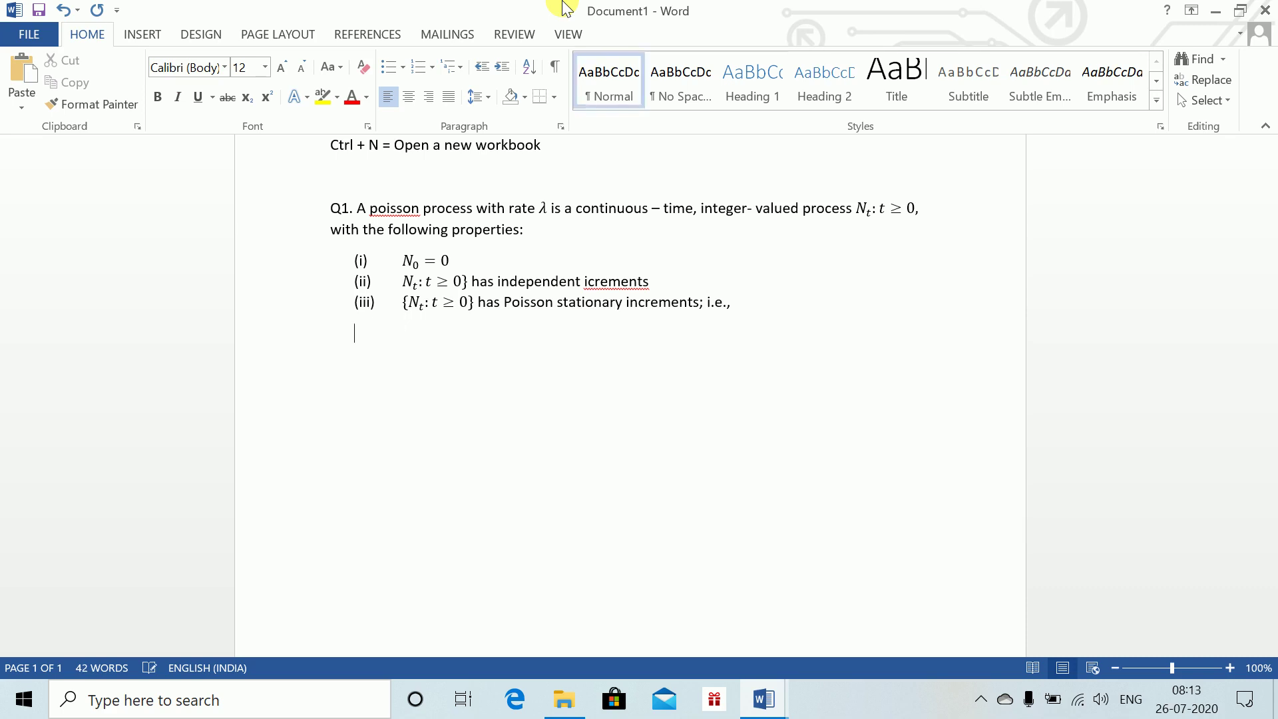
{"action": "key", "text": "BackSpace"}
{"action": "key", "text": "alt+equal"}
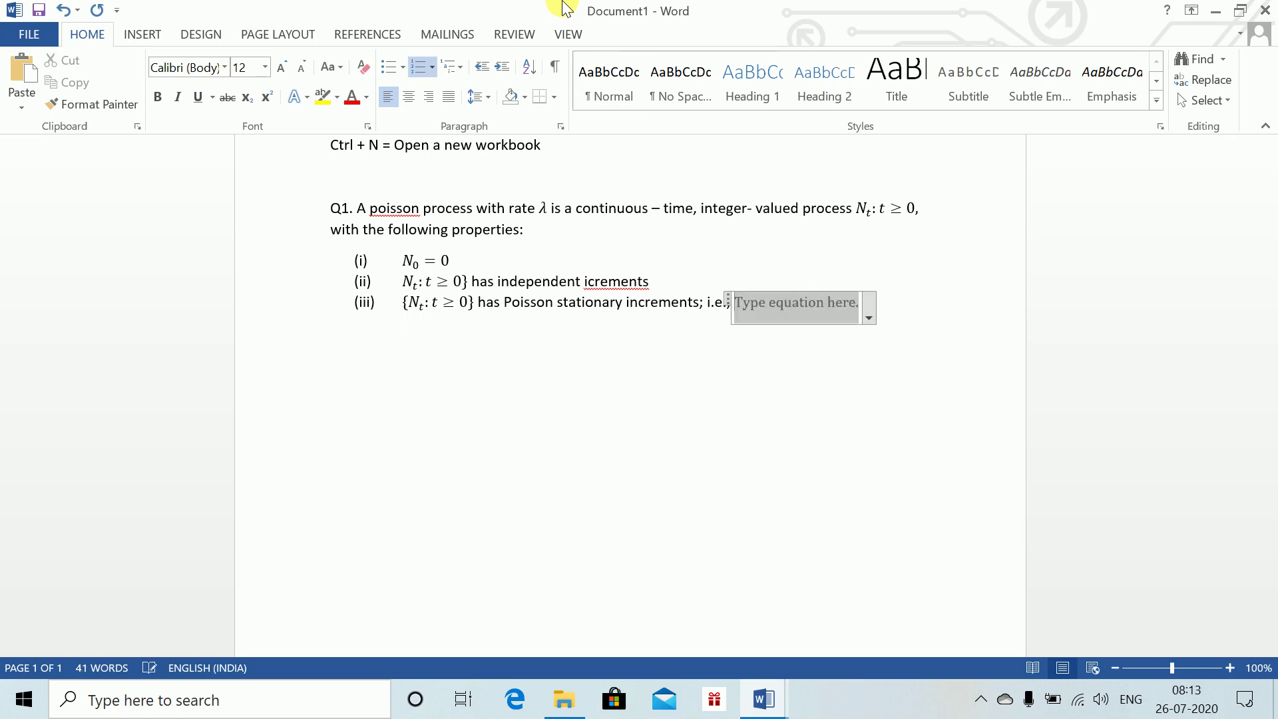
{"action": "key", "text": "ctrl+z"}
{"action": "key", "text": "Return"}
{"action": "key", "text": "BackSpace"}
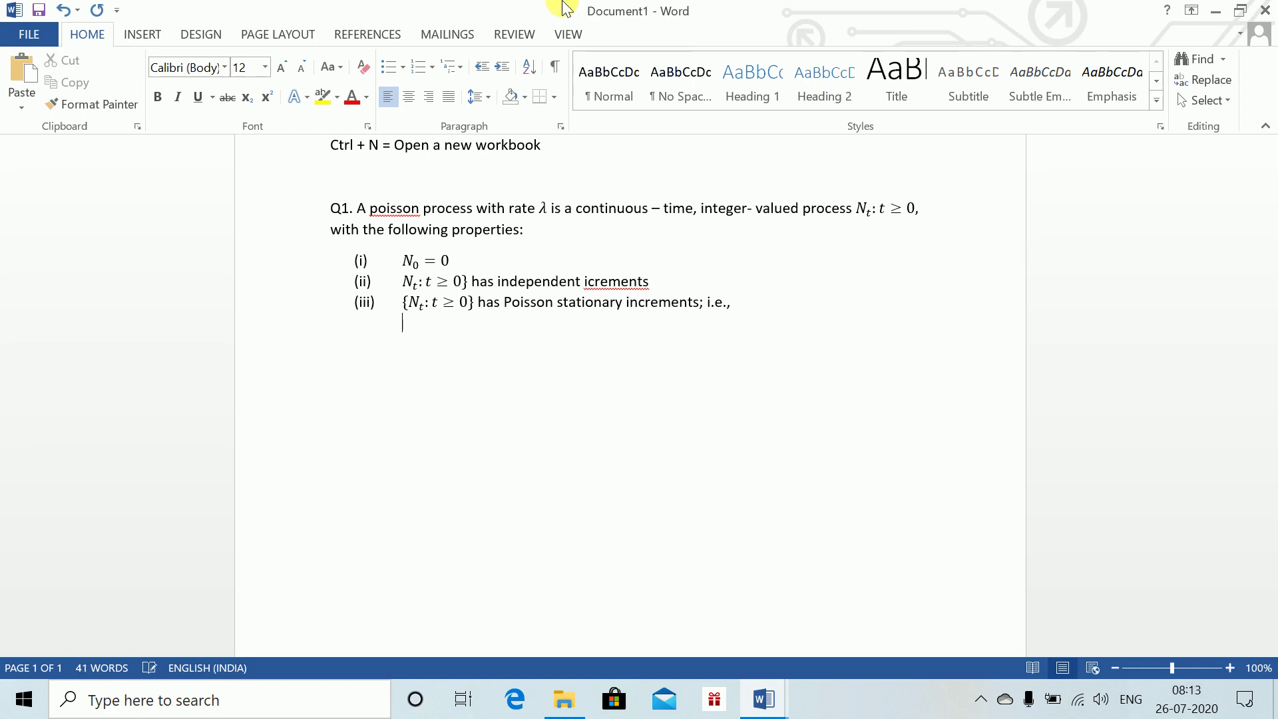
{"action": "key", "text": "alt+equal"}
- Type the left side of the equation: P(Nₜ − Nₛ = n) =
{"action": "type", "text": "P(N"}
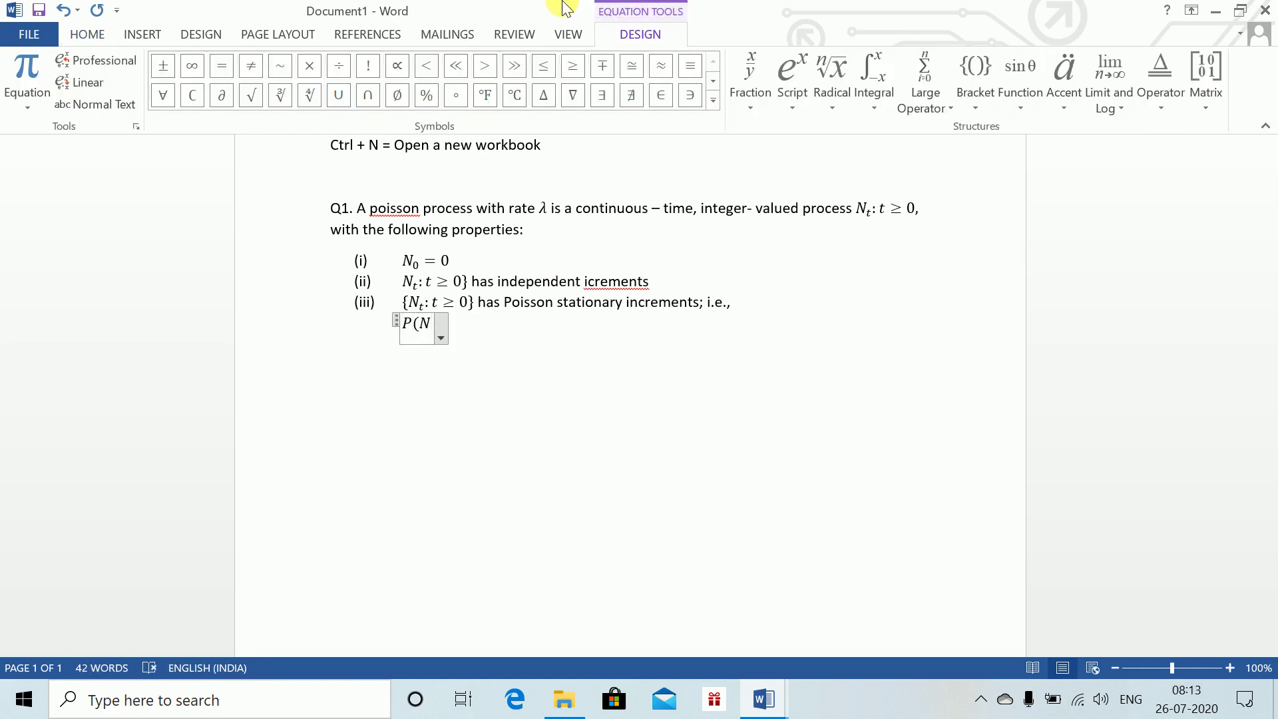
{"action": "type", "text": "_t-N"}
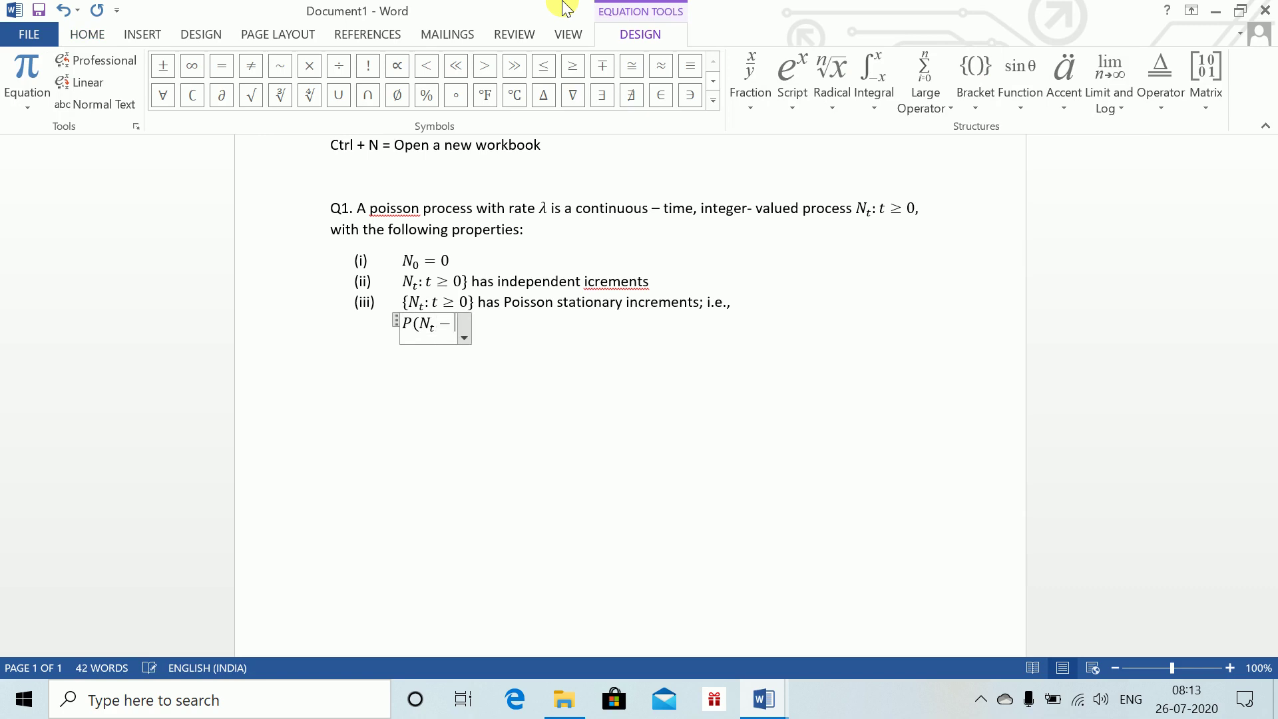
{"action": "type", "text": "_s"}
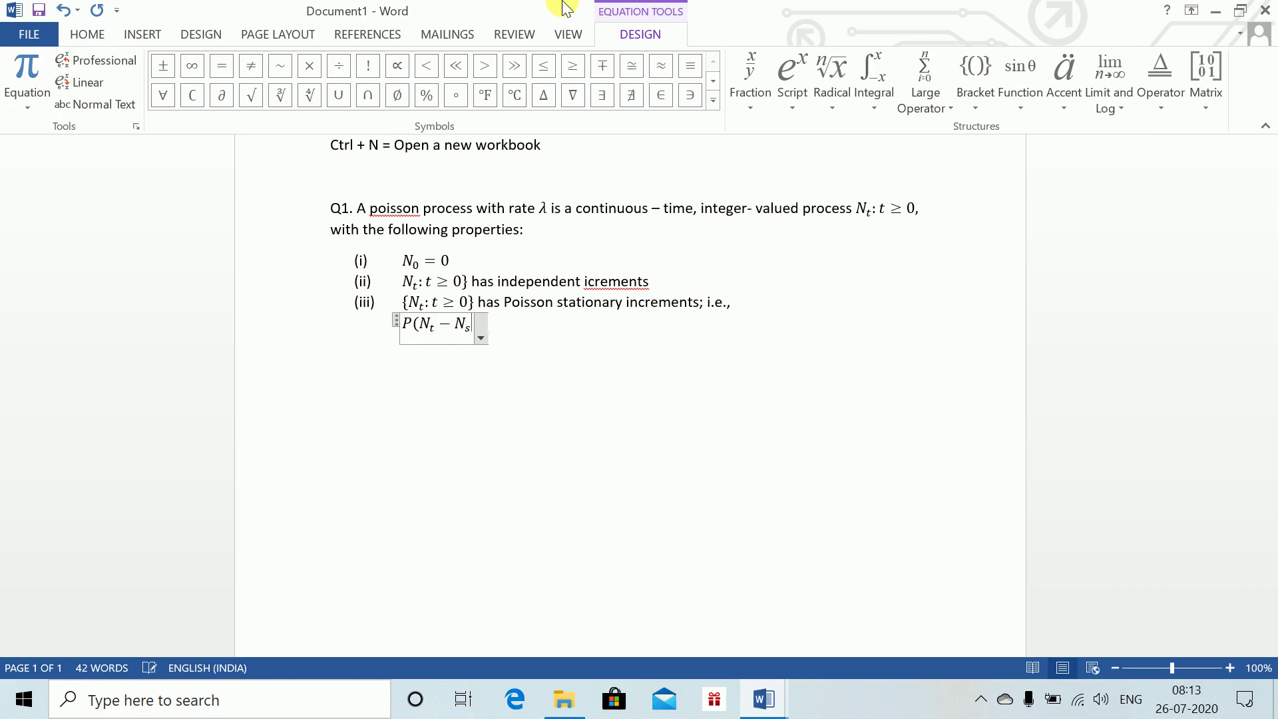
{"action": "type", "text": ")"}
{"action": "key", "text": "Left"}
{"action": "key", "text": "Left"}
{"action": "key", "text": "Left"}
{"action": "key", "text": "Left"}
{"action": "key", "text": "Left"}
{"action": "key", "text": "Left"}
{"action": "key", "text": "Left"}
{"action": "key", "text": "Left"}
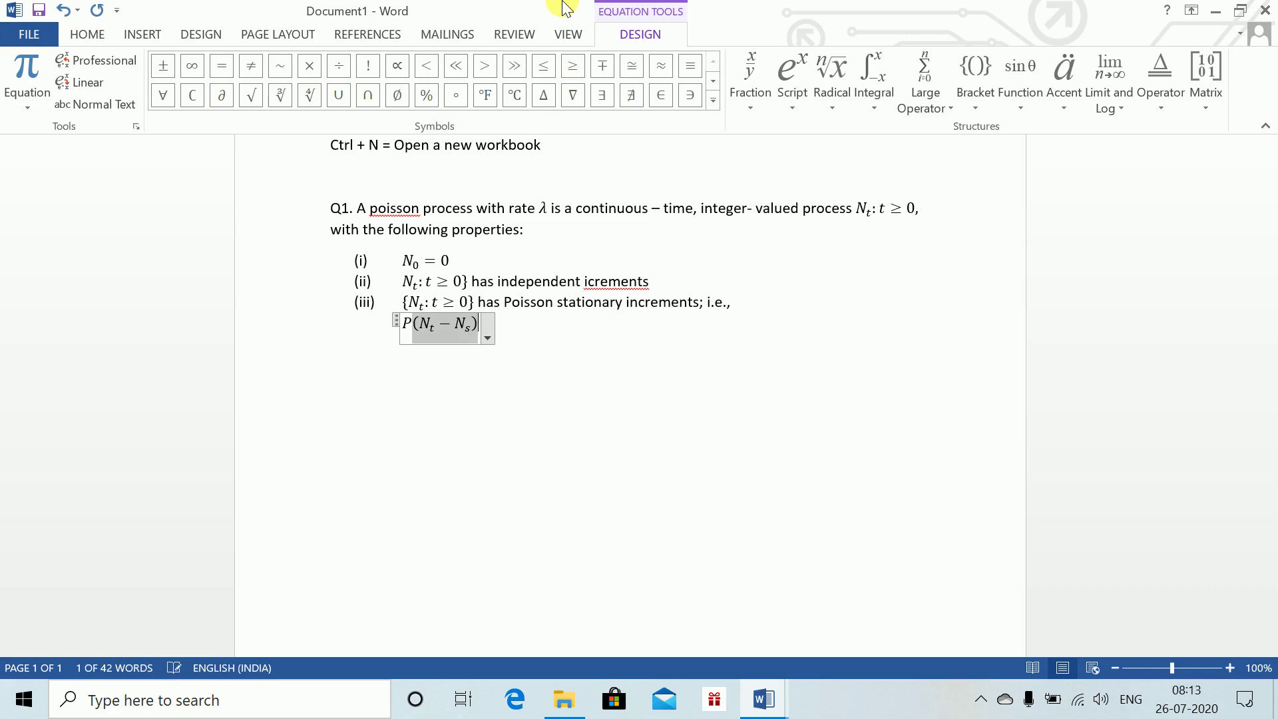
{"action": "key", "text": "shift+Right"}
{"action": "key", "text": "shift+Right"}
{"action": "key", "text": "shift+Right"}
{"action": "key", "text": "shift+Right"}
{"action": "key", "text": "shift+Right"}
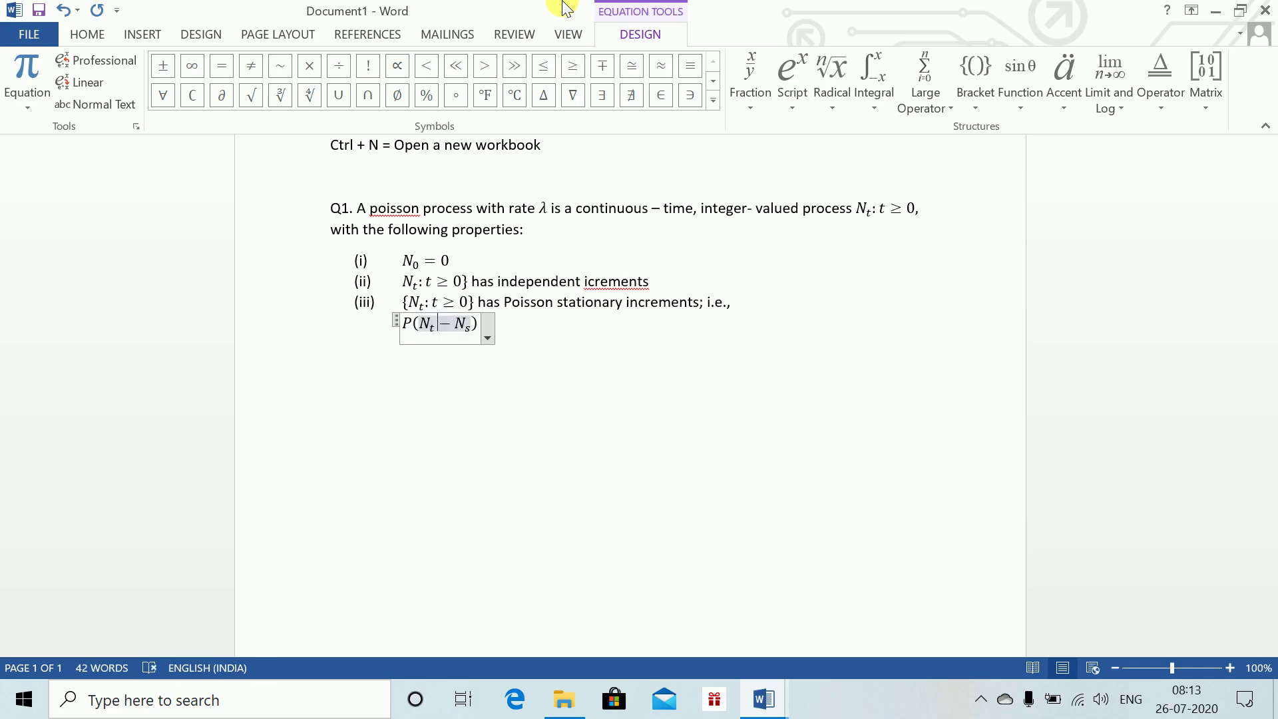
{"action": "type", "text": "=n"}
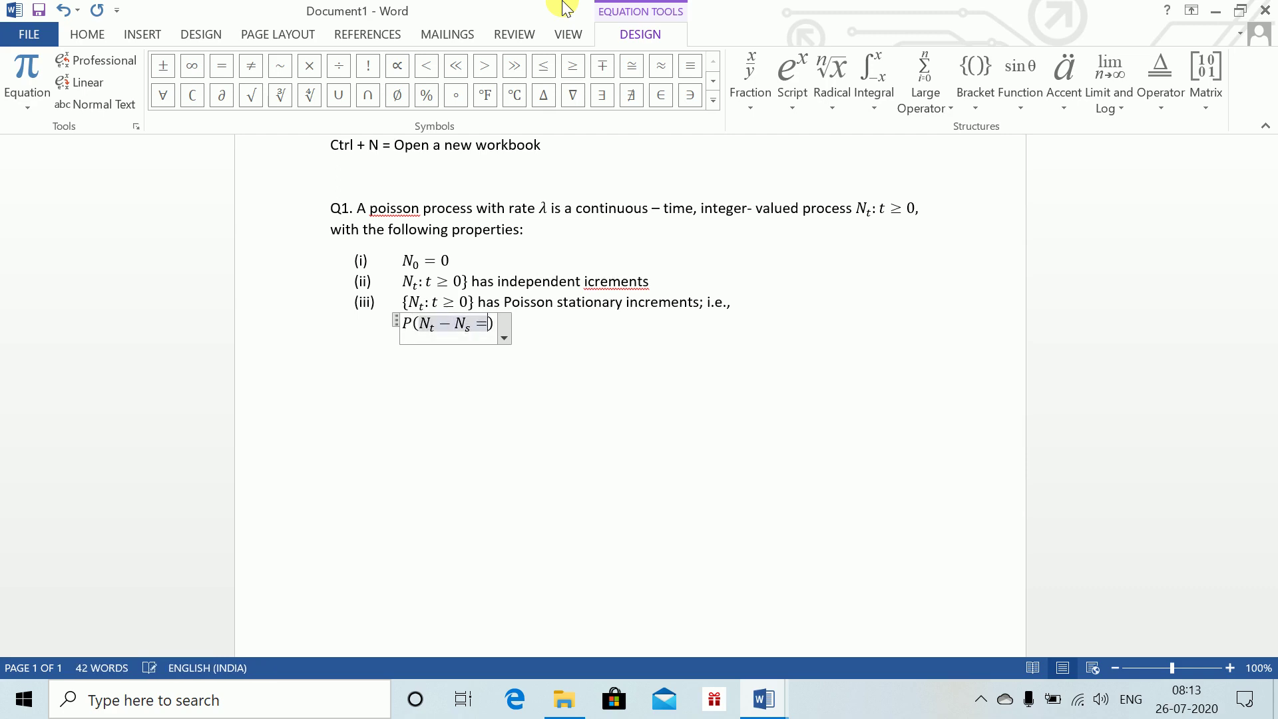
{"action": "key", "text": "Right"}
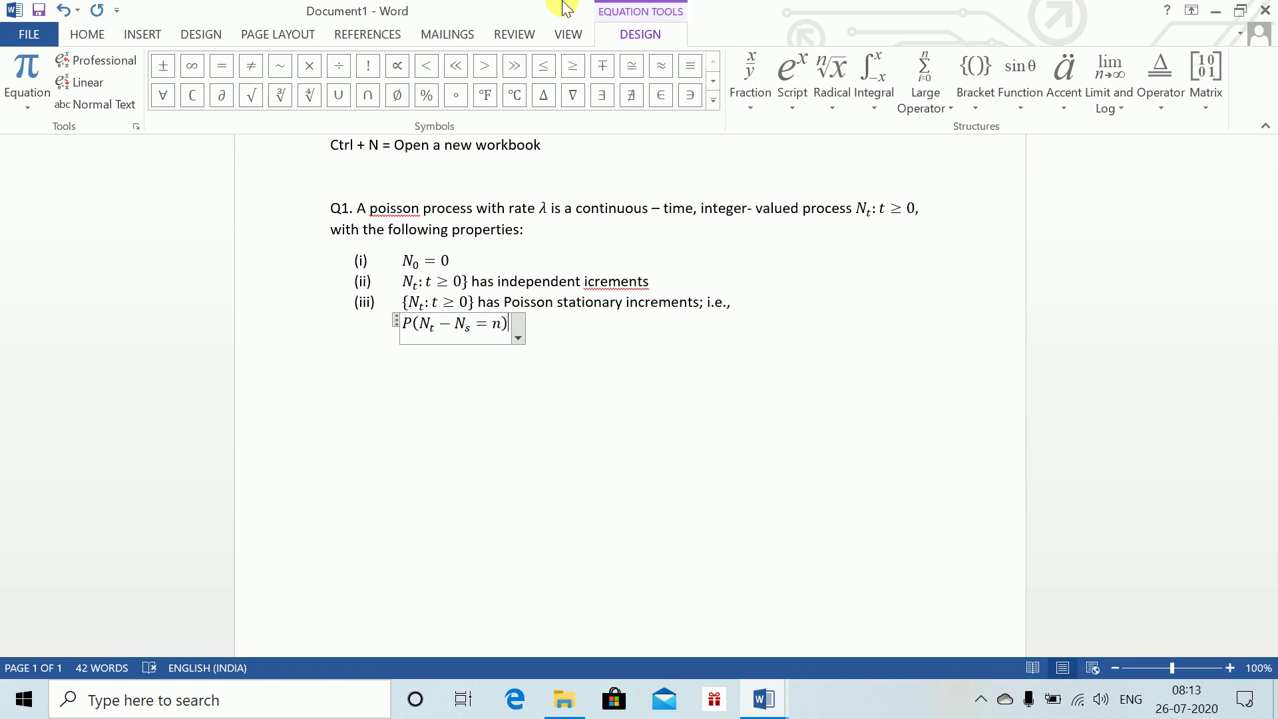
{"action": "type", "text": "="}
- Complete it as the fraction e^(−λ(t−s))[λ(t−s)]^n over n!
{"action": "type", "text": "e"}
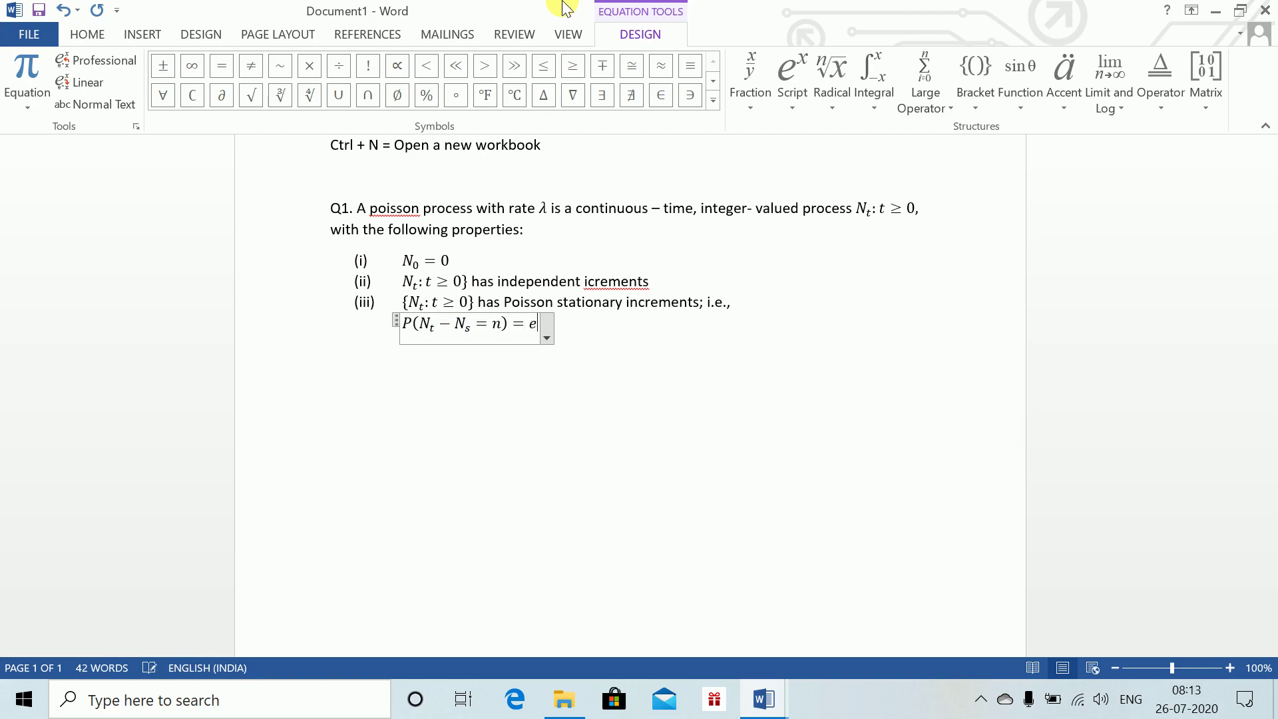
{"action": "key", "text": "BackSpace"}
{"action": "type", "text": "(e^("}
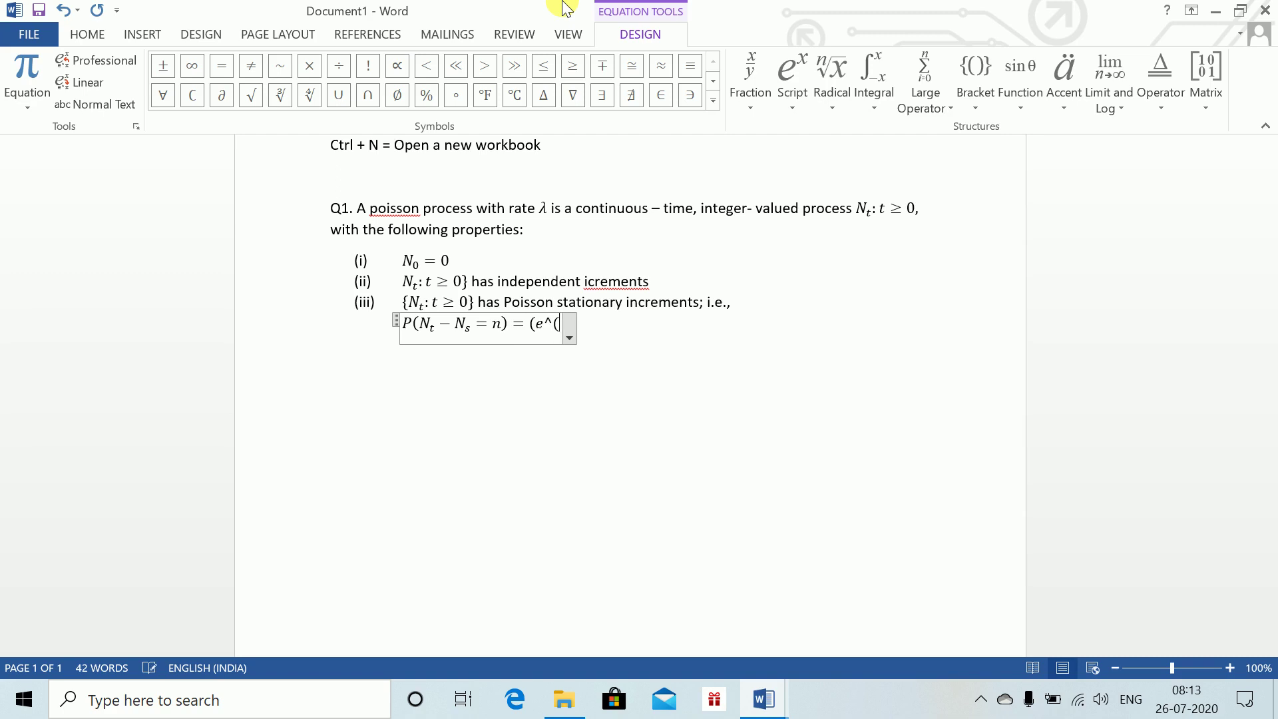
{"action": "type", "text": "-\\lm"}
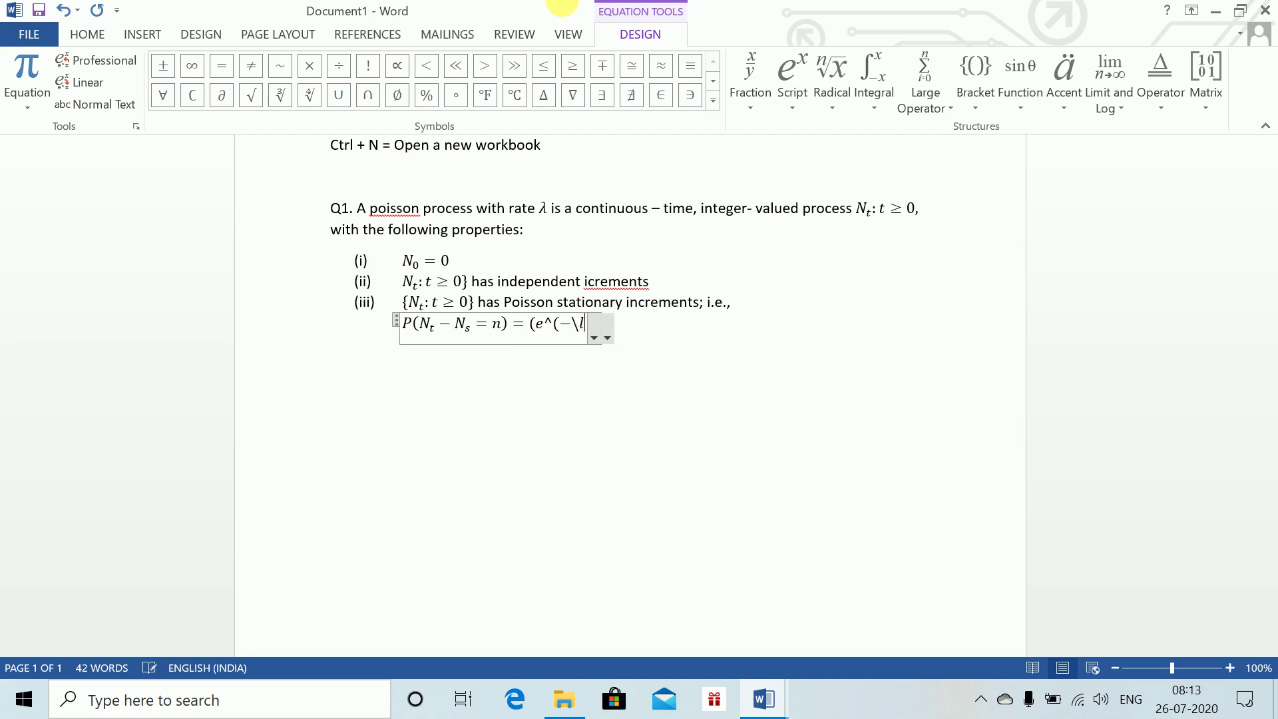
{"action": "key", "text": "BackSpace"}
{"action": "type", "text": "amba"}
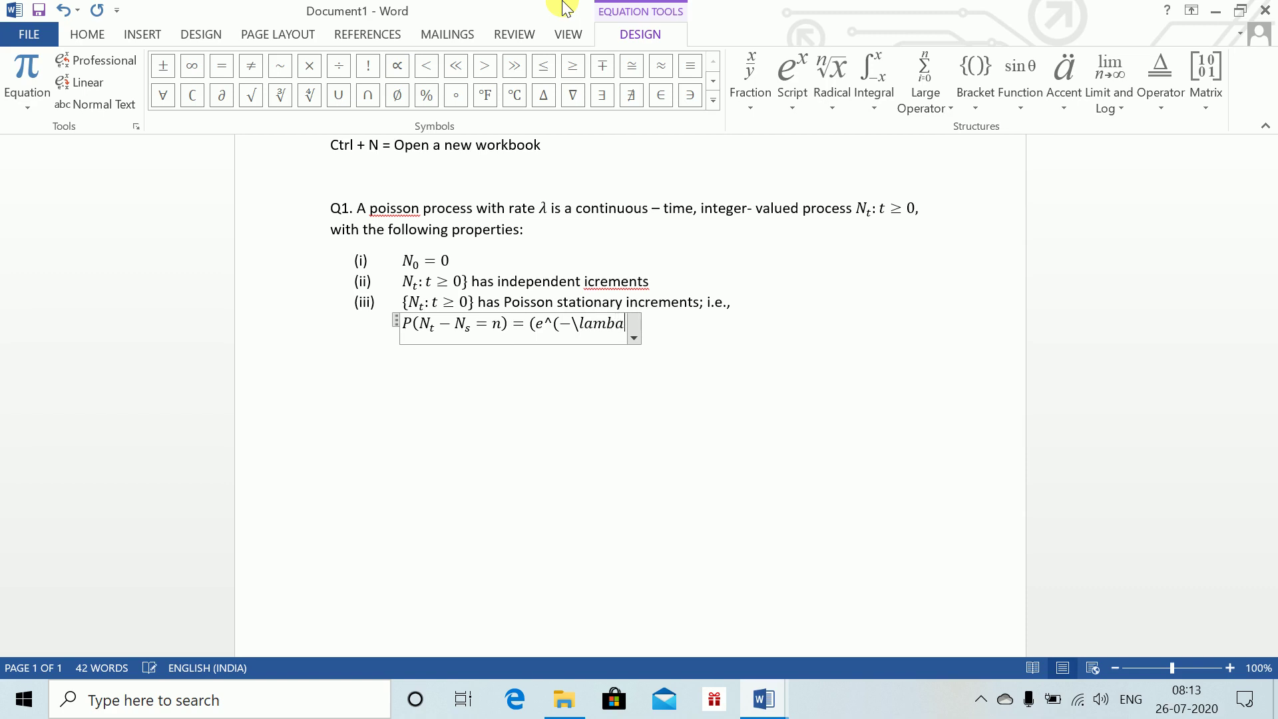
{"action": "type", "text": "da ("}
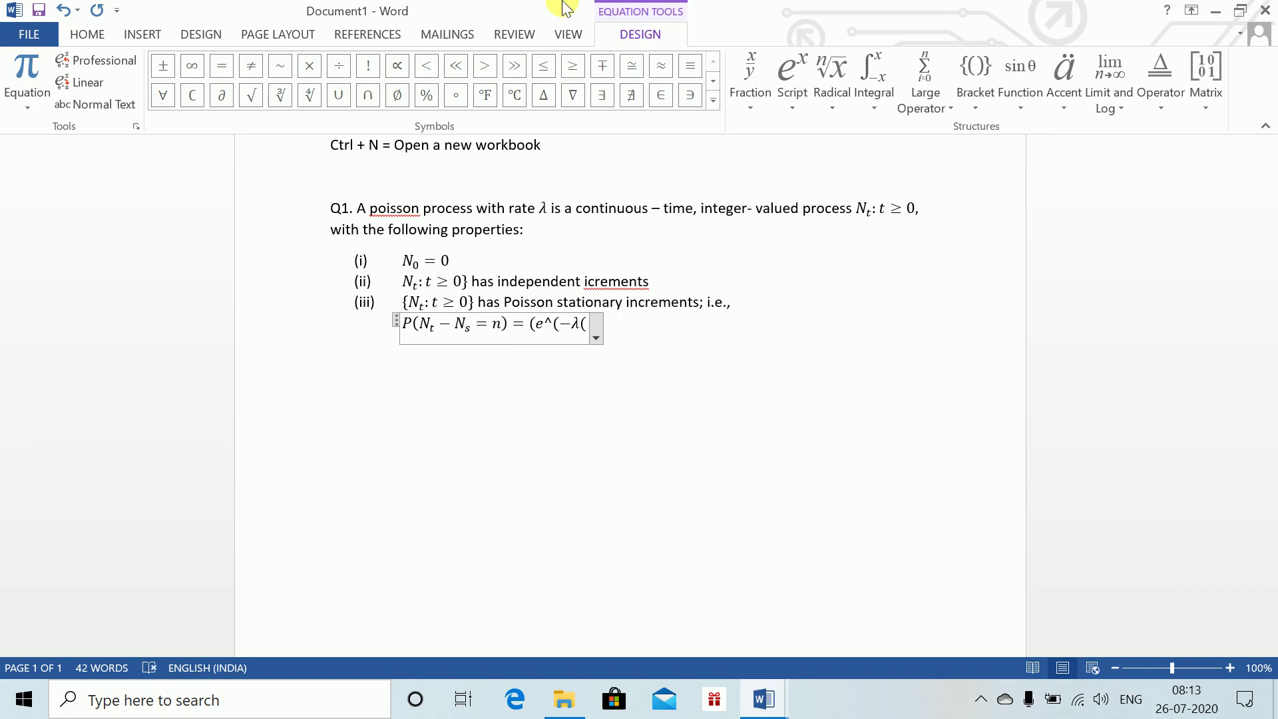
{"action": "type", "text": "t-s)"}
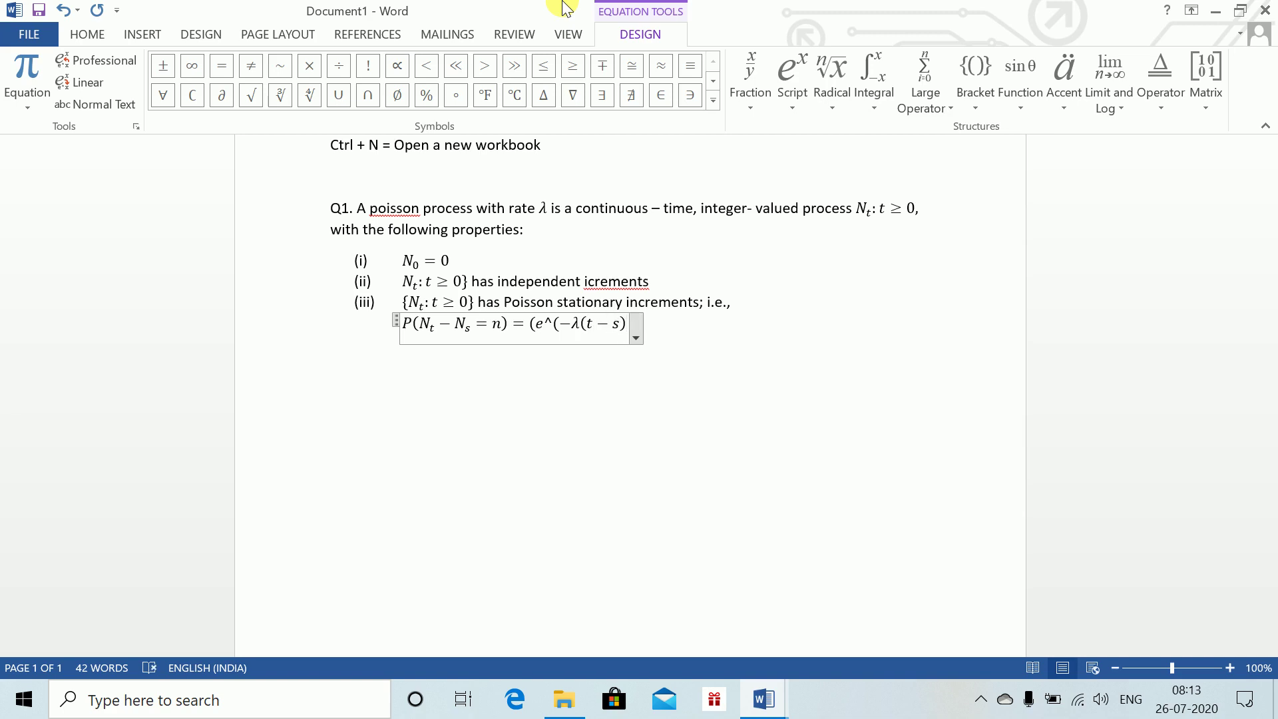
{"action": "type", "text": ") "}
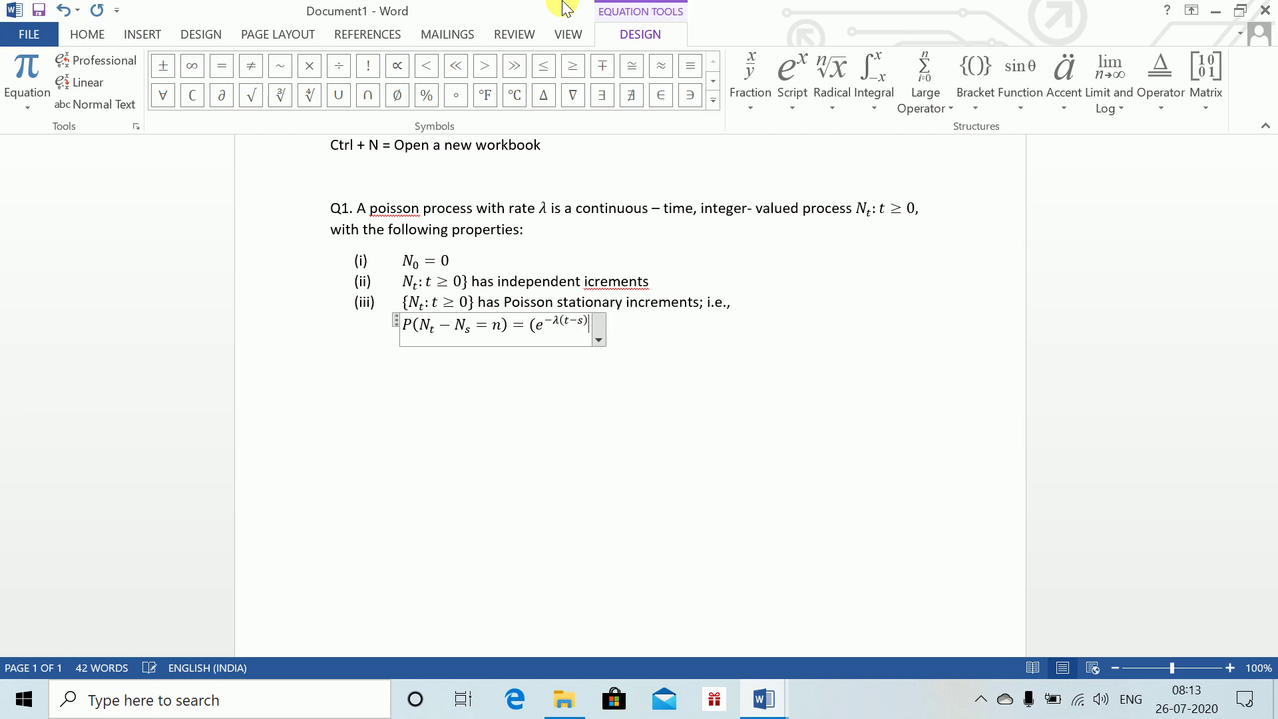
{"action": "type", "text": "["}
{"action": "type", "text": "\\la"}
{"action": "key", "text": "BackSpace"}
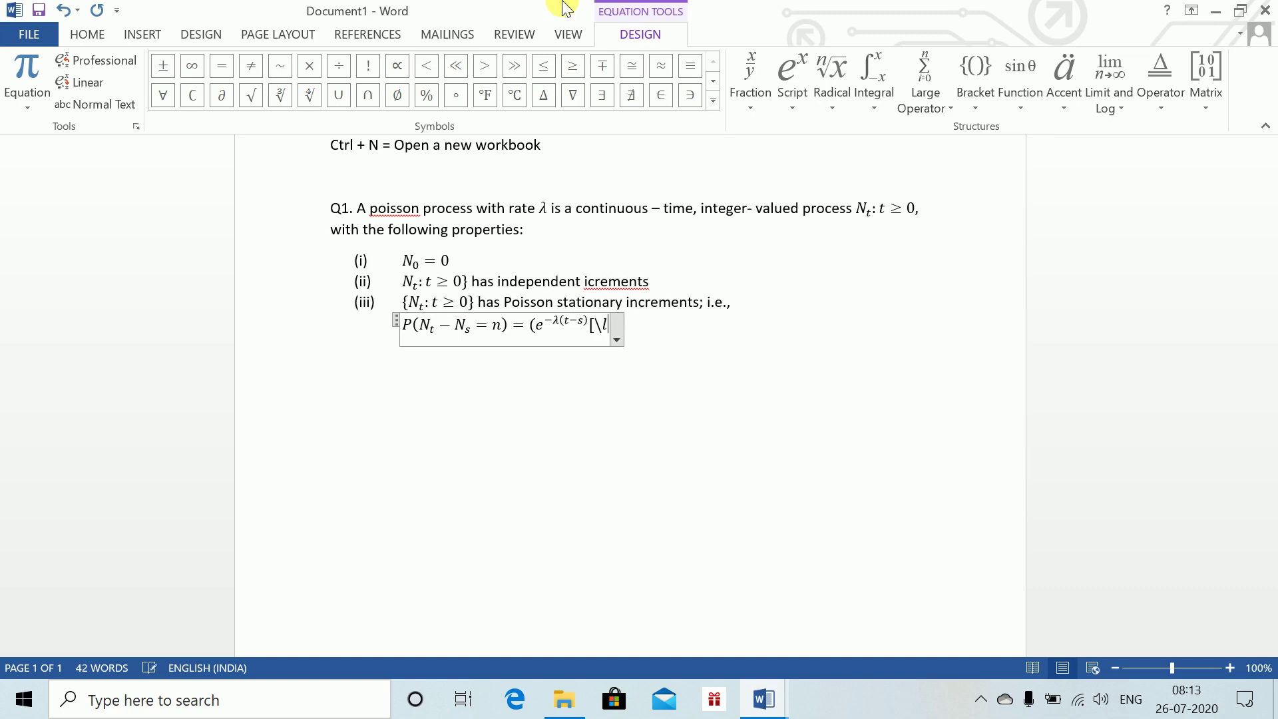
{"action": "type", "text": "ambda "}
{"action": "type", "text": "(t-s)"}
{"action": "type", "text": "]^n"}
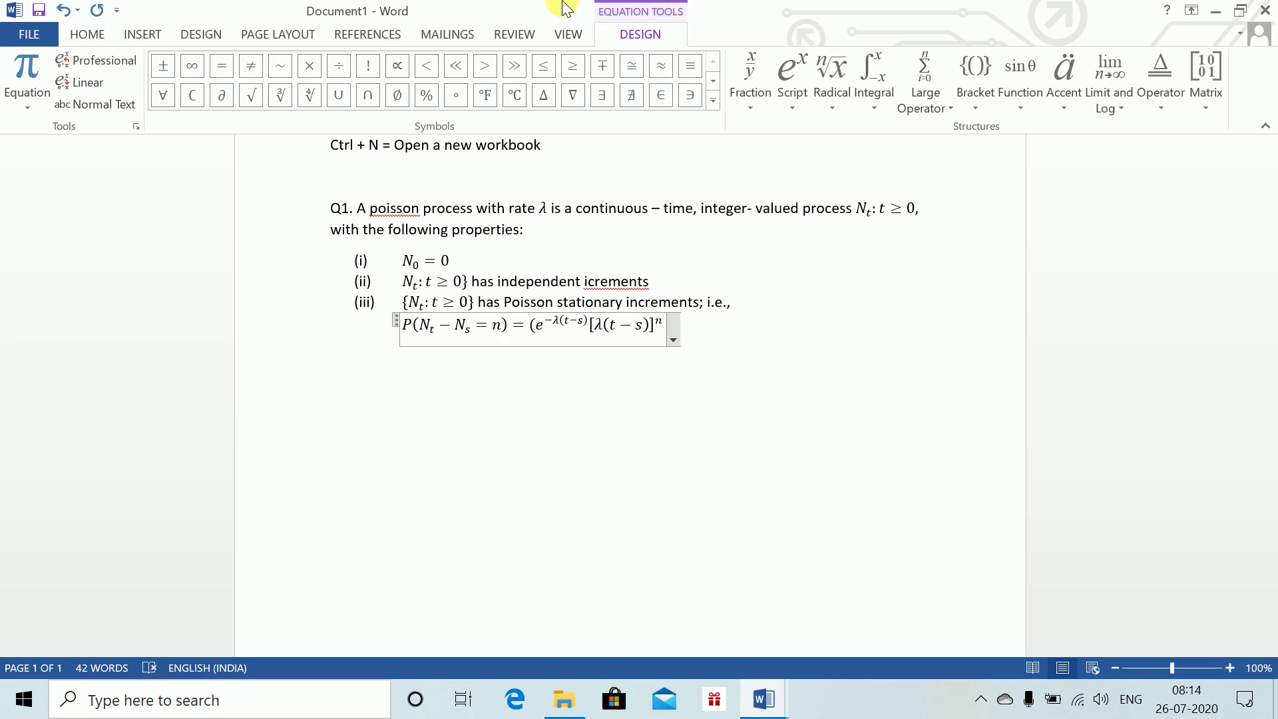
{"action": "type", "text": ")/(n"}
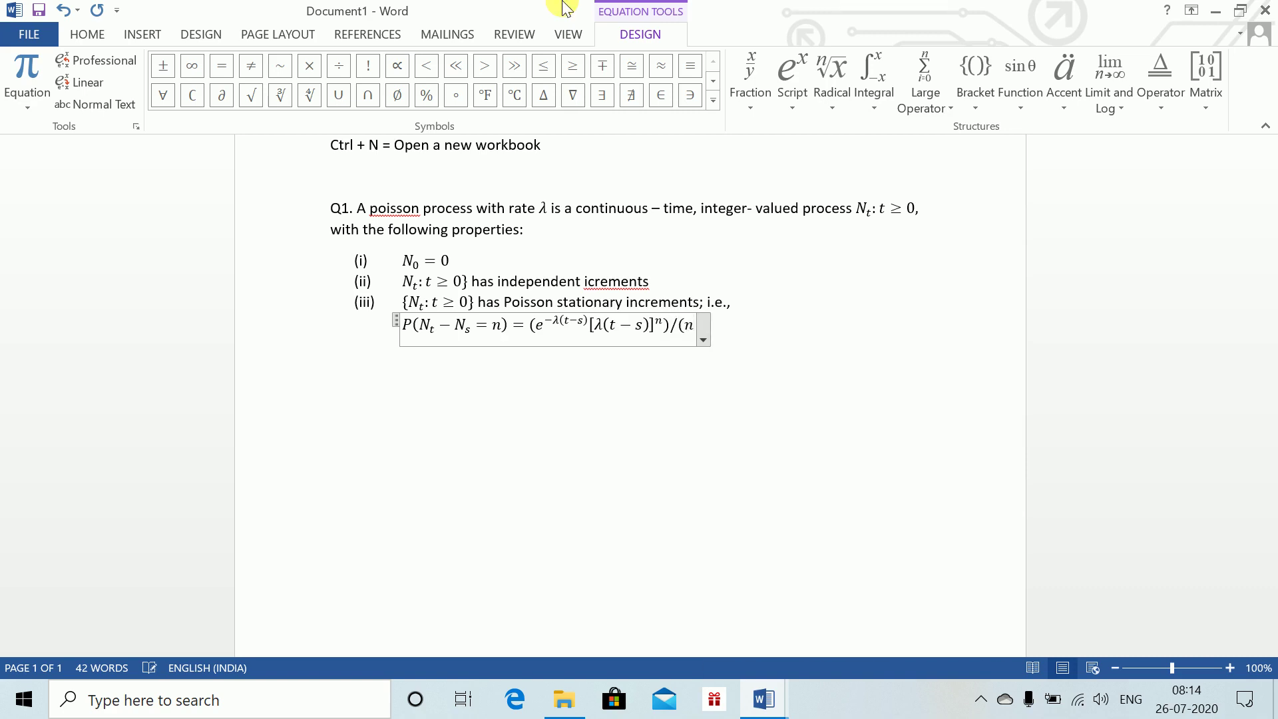
{"action": "type", "text": "! ("}
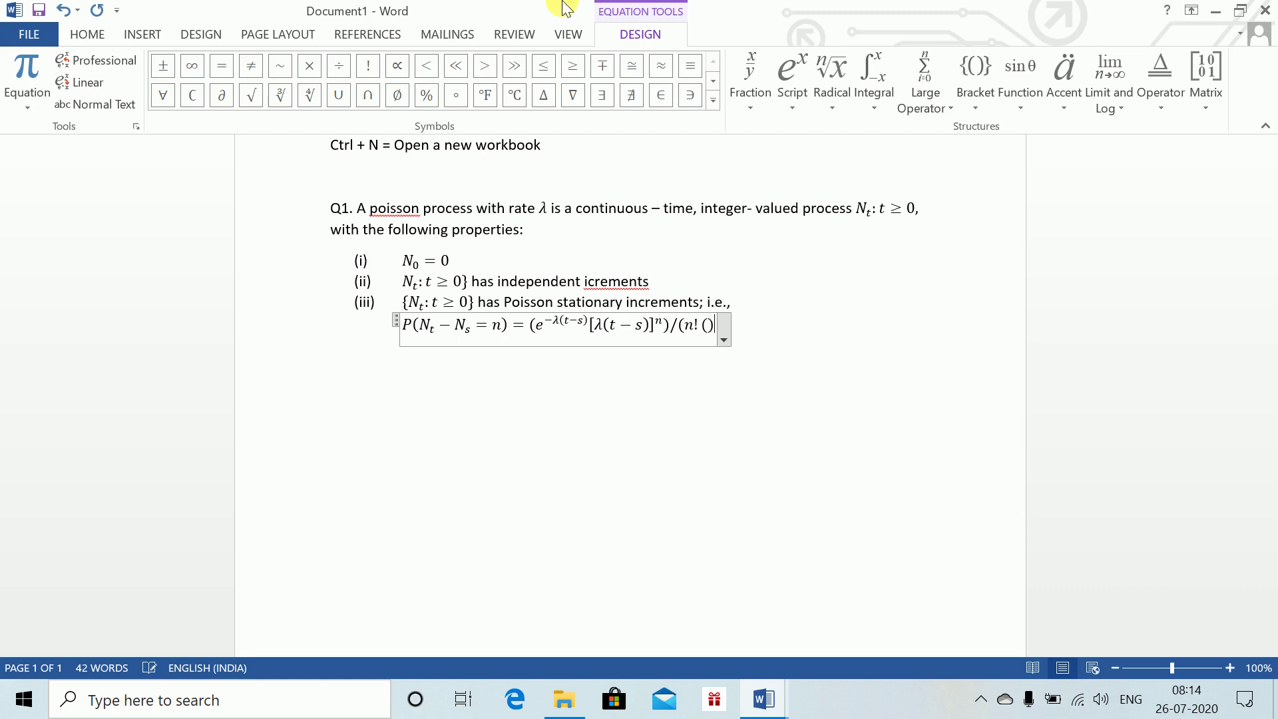
{"action": "type", "text": ")"}
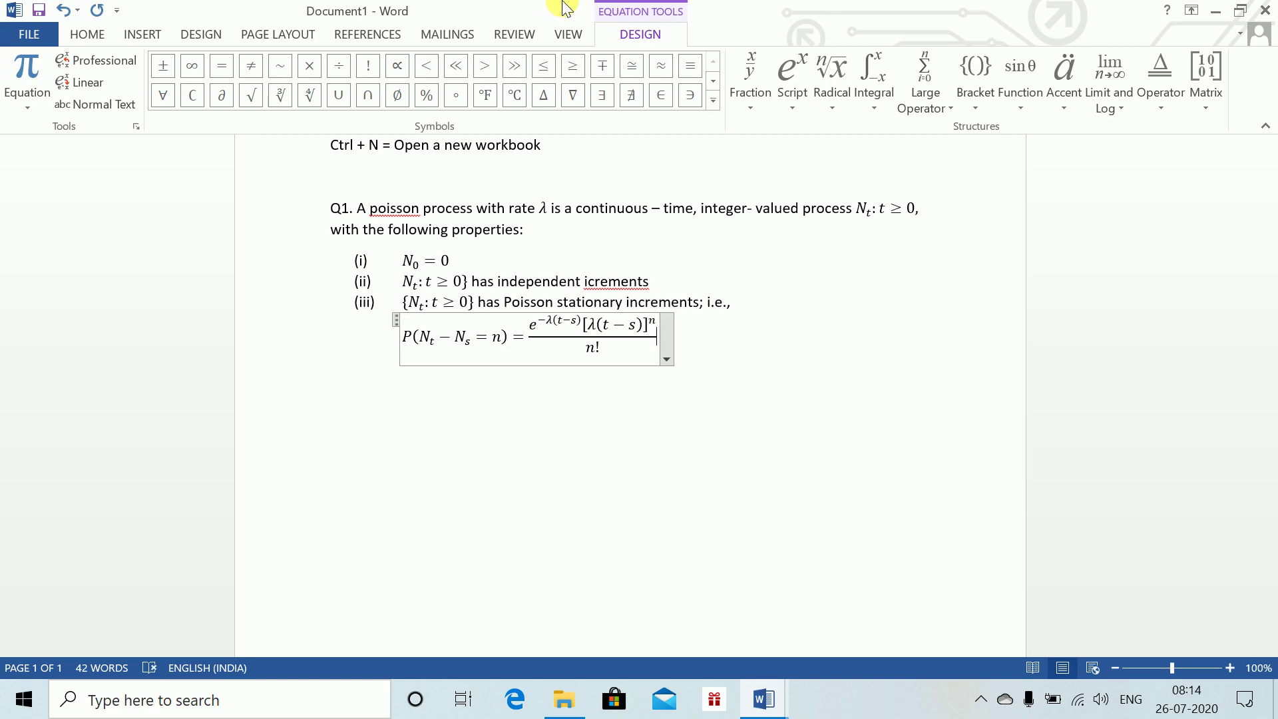
{"action": "key", "text": "Return"}
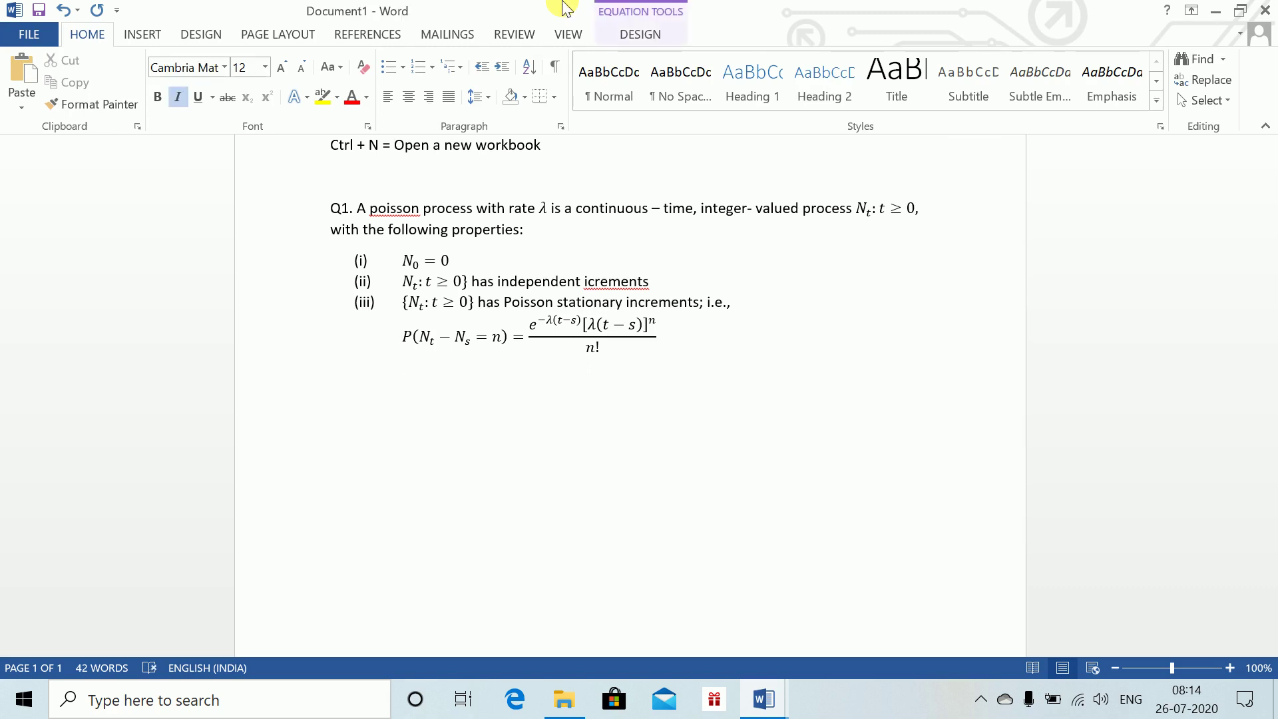
- Add the condition 'for 0 ≤ s ≤ t and n = 0,1,2...' under the formula, then a blank plain line
{"action": "key", "text": "alt+equal"}
{"action": "type", "text": "for s"}
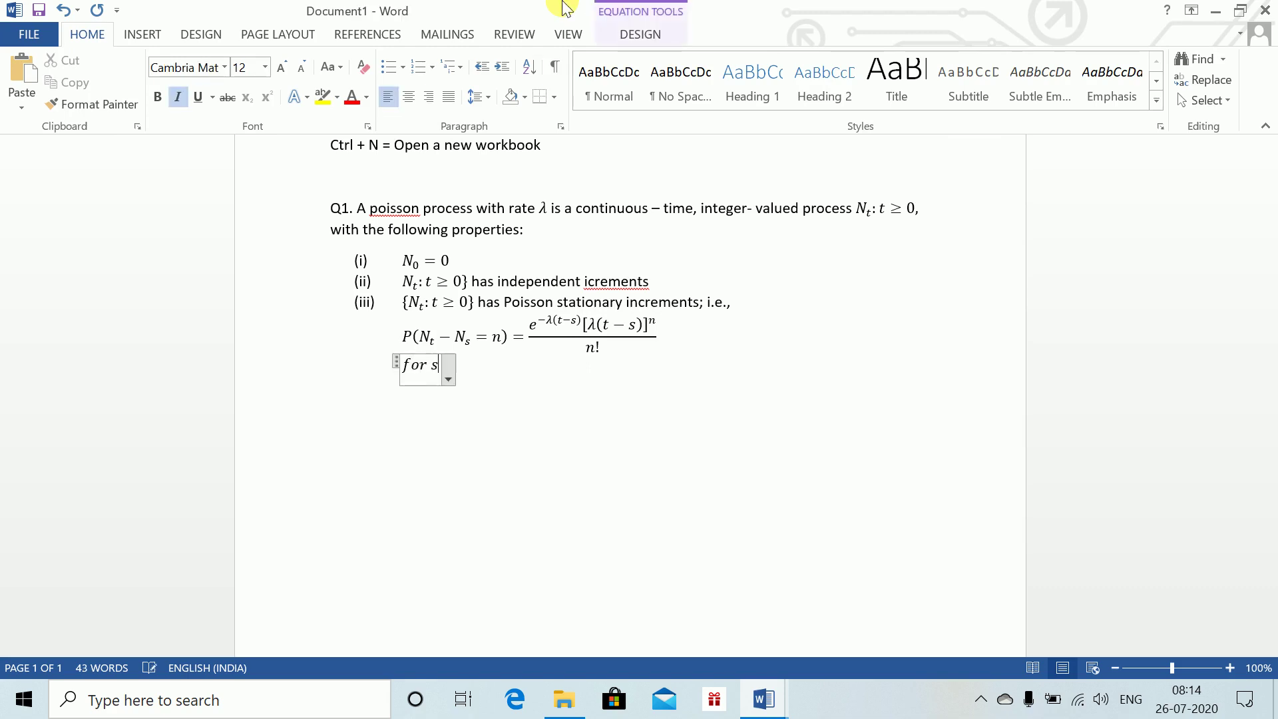
{"action": "key", "text": "BackSpace"}
{"action": "type", "text": "0<=s<="}
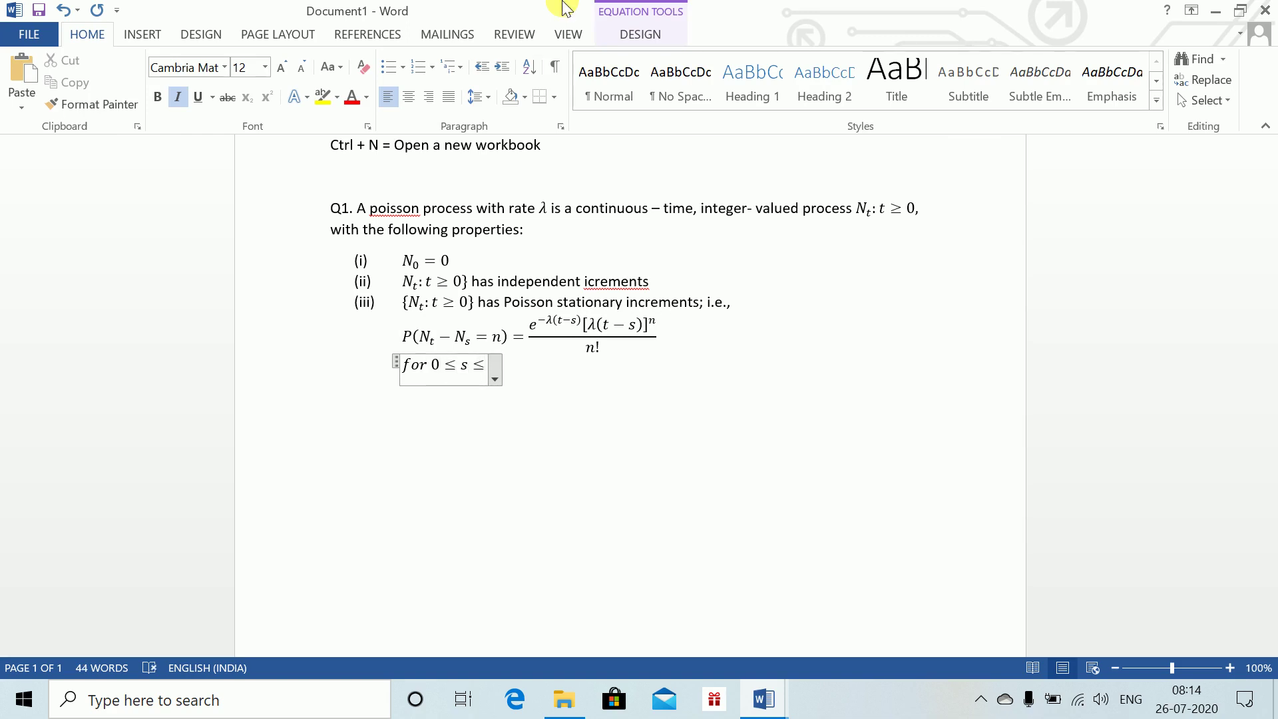
{"action": "type", "text": "t and"}
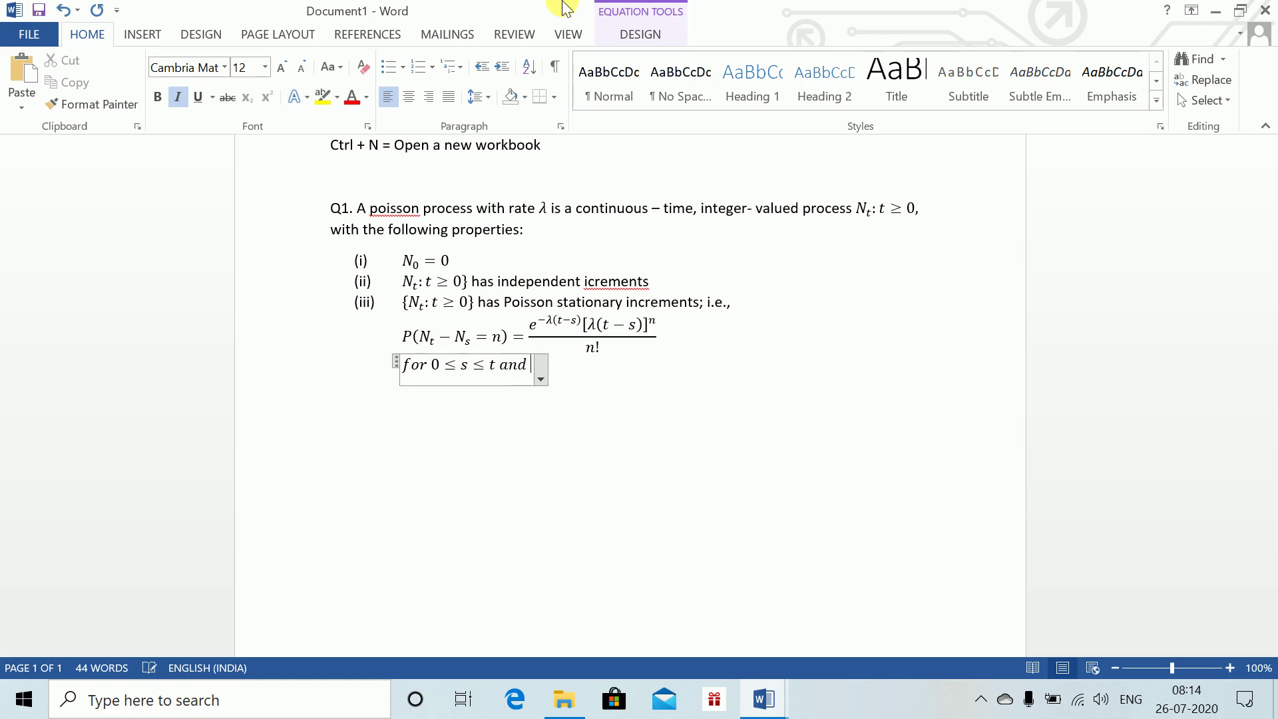
{"action": "type", "text": " n="}
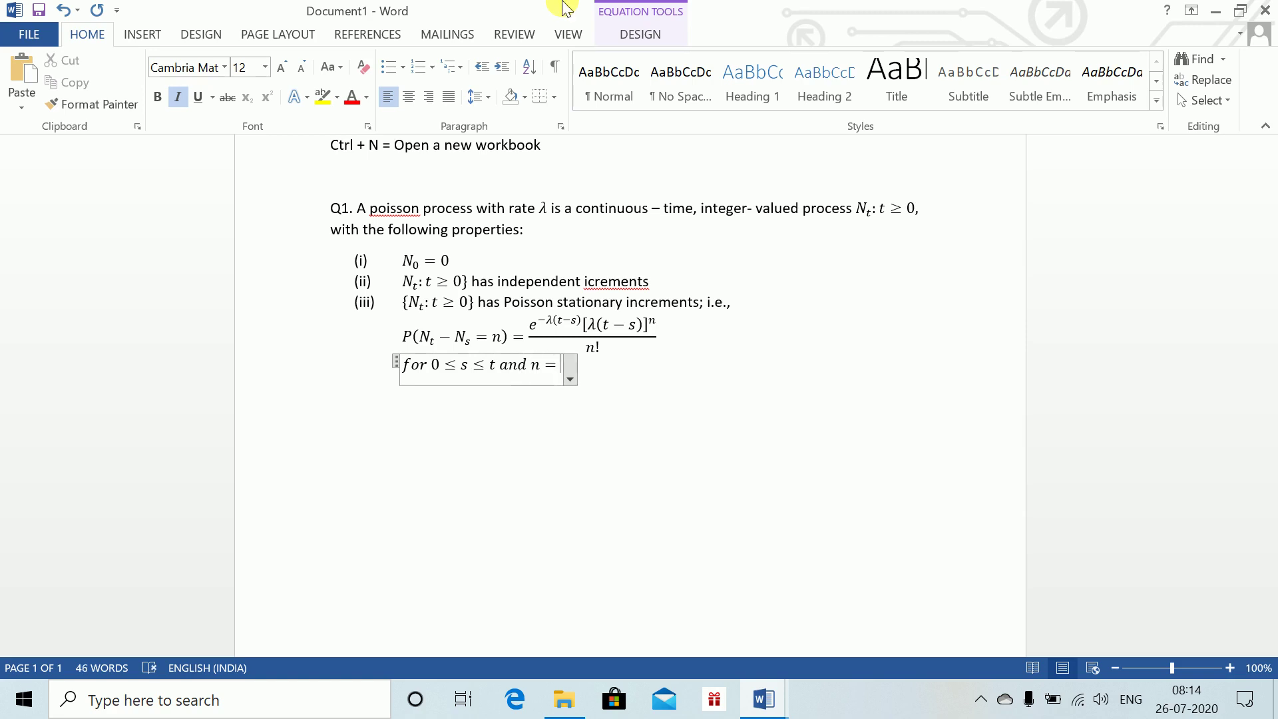
{"action": "type", "text": "0,1,2"}
{"action": "key", "text": "Right"}
{"action": "type", "text": "..."}
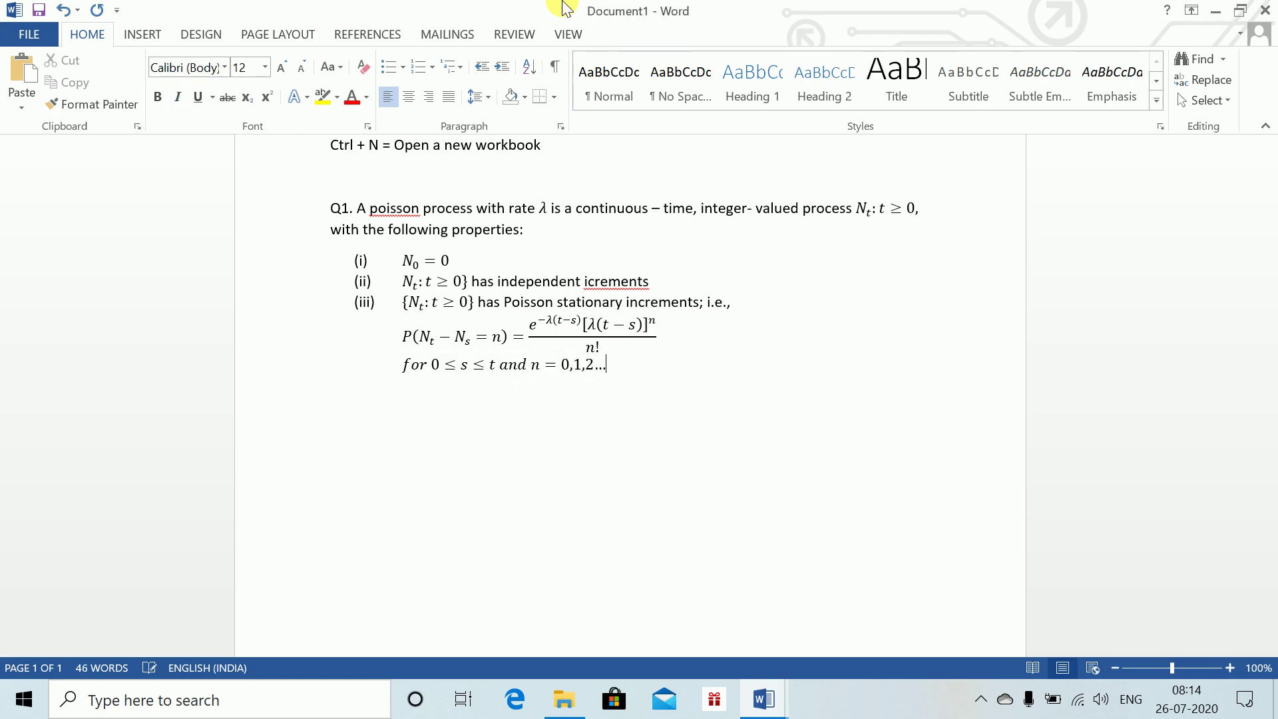
{"action": "key", "text": "Return"}
{"action": "key", "text": "BackSpace"}
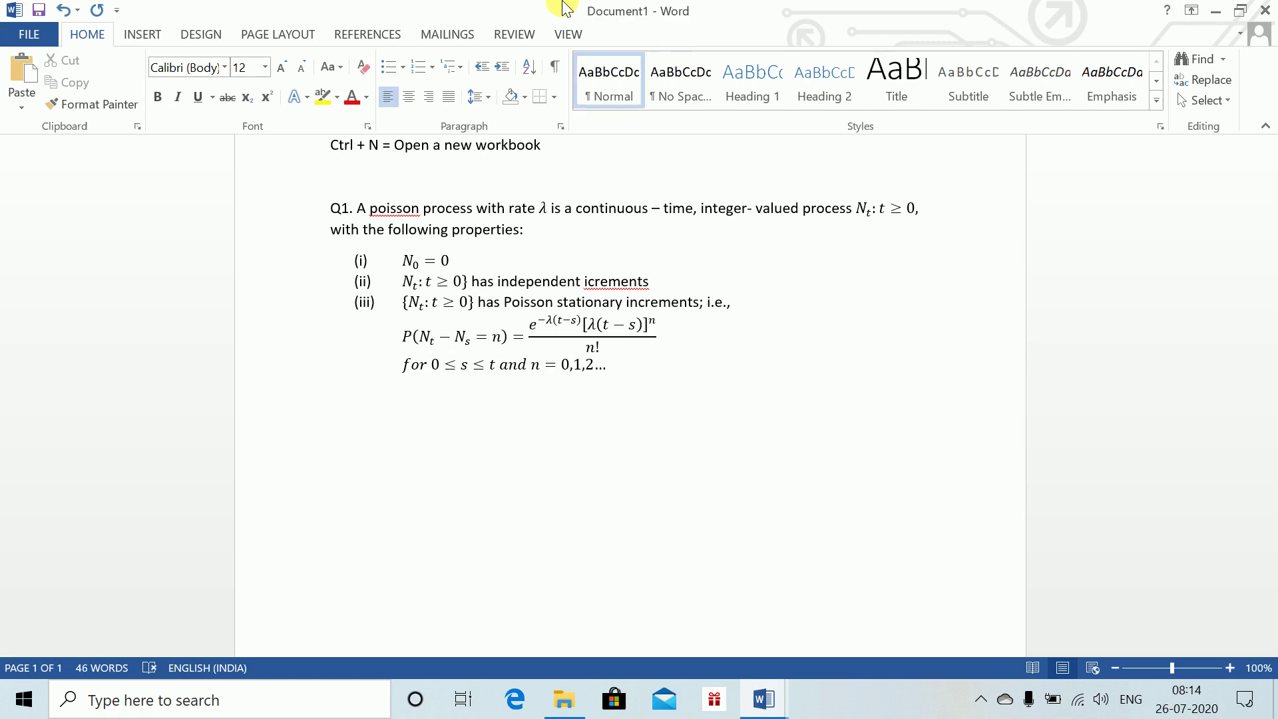
- Check the question paper, then type '(ii) A compound Poisson process is a process of the form:'
{"action": "key", "text": "alt+Tab"}
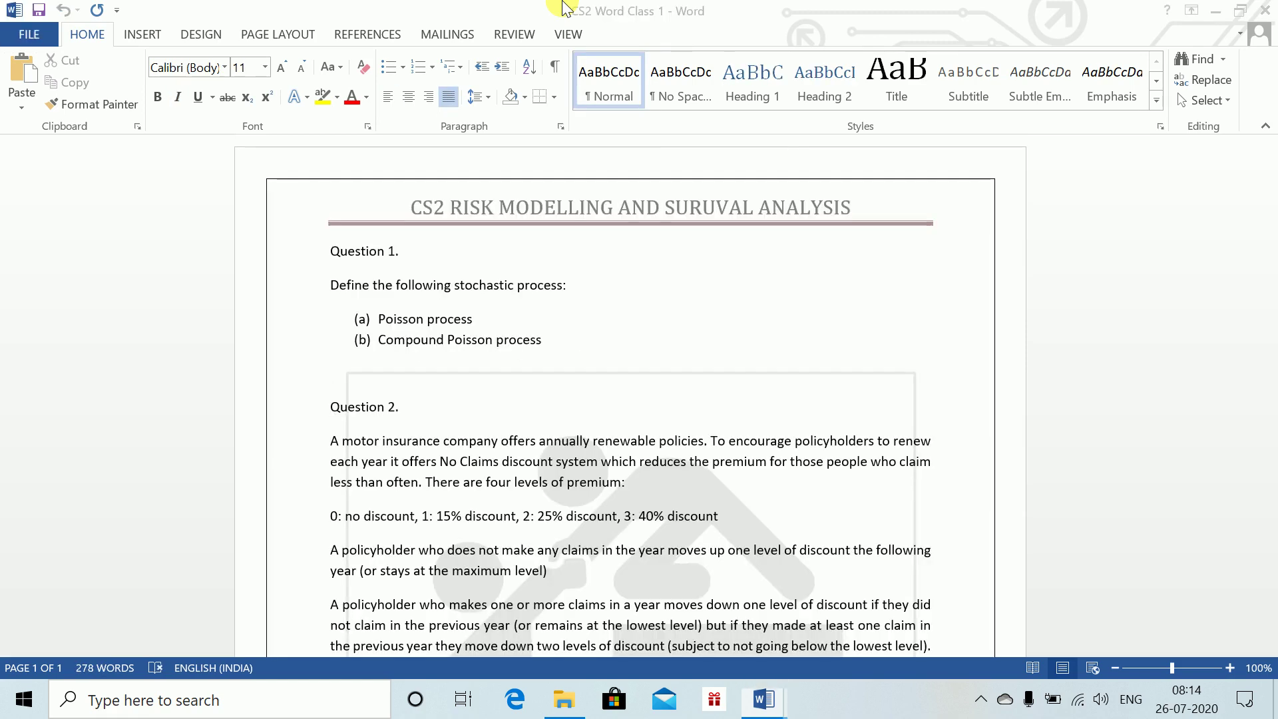
{"action": "key", "text": "alt+Tab"}
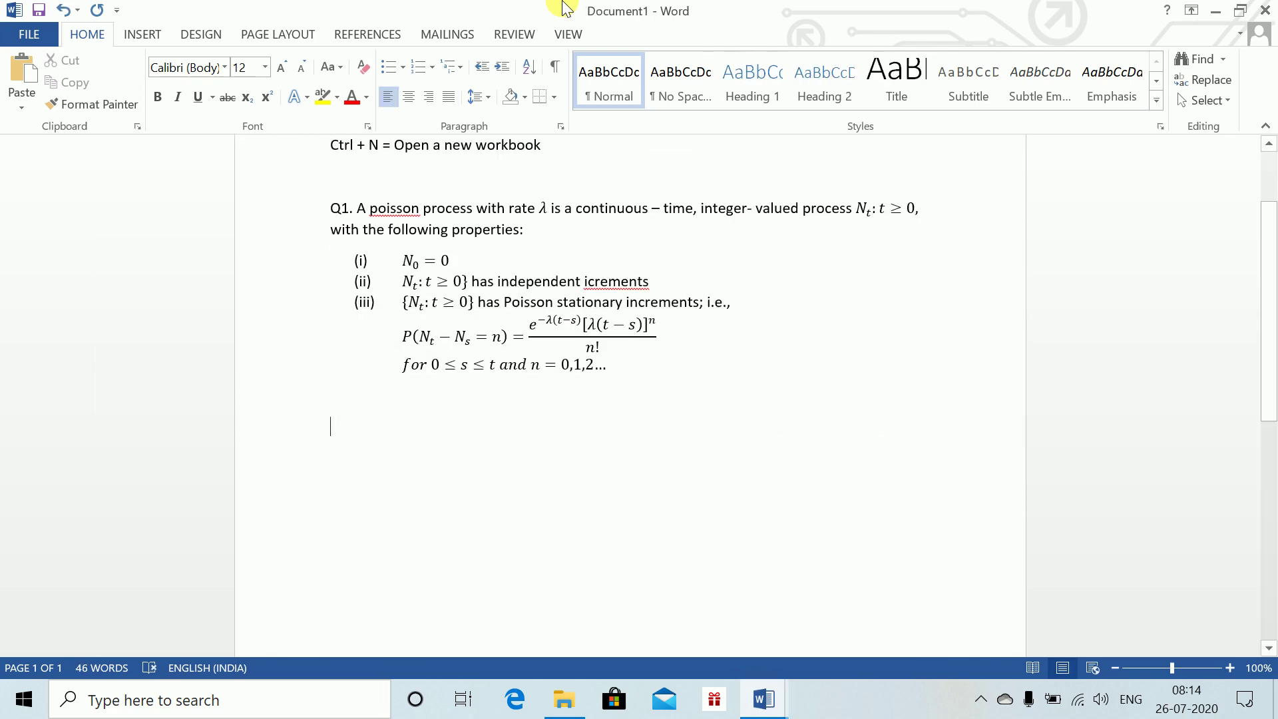
{"action": "type", "text": "(ii) "}
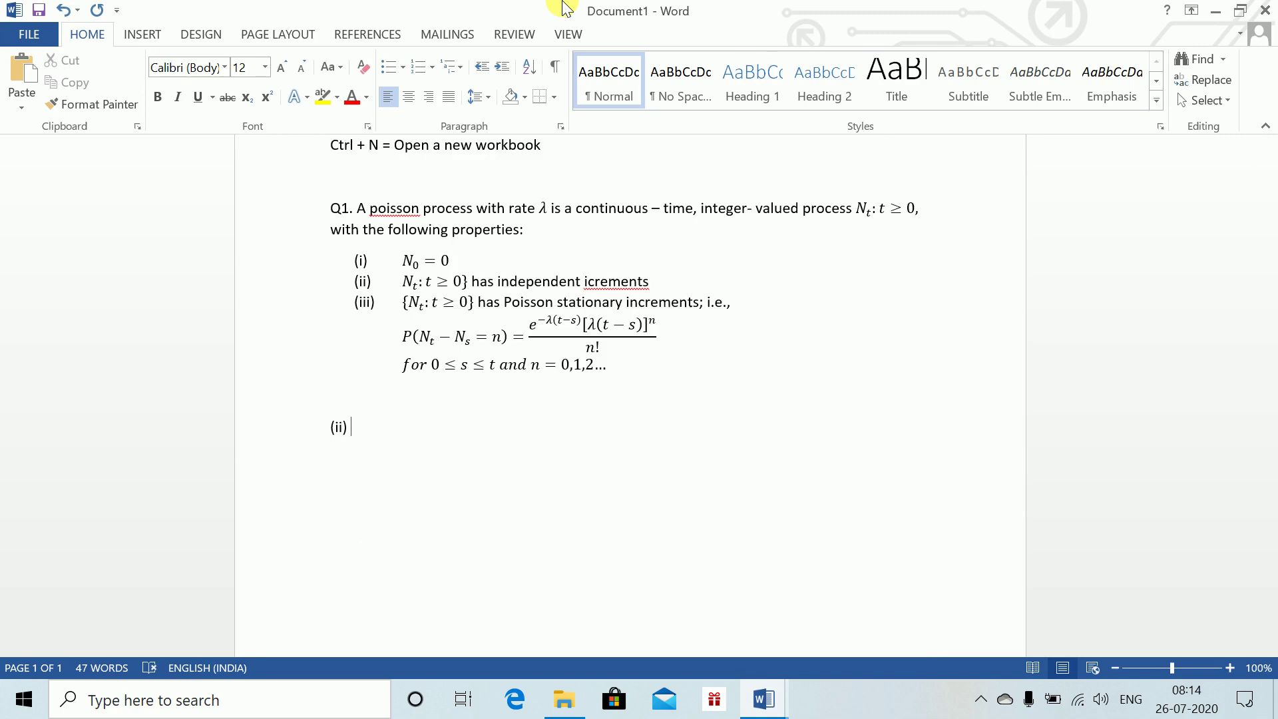
{"action": "type", "text": "A compound Poisson p"}
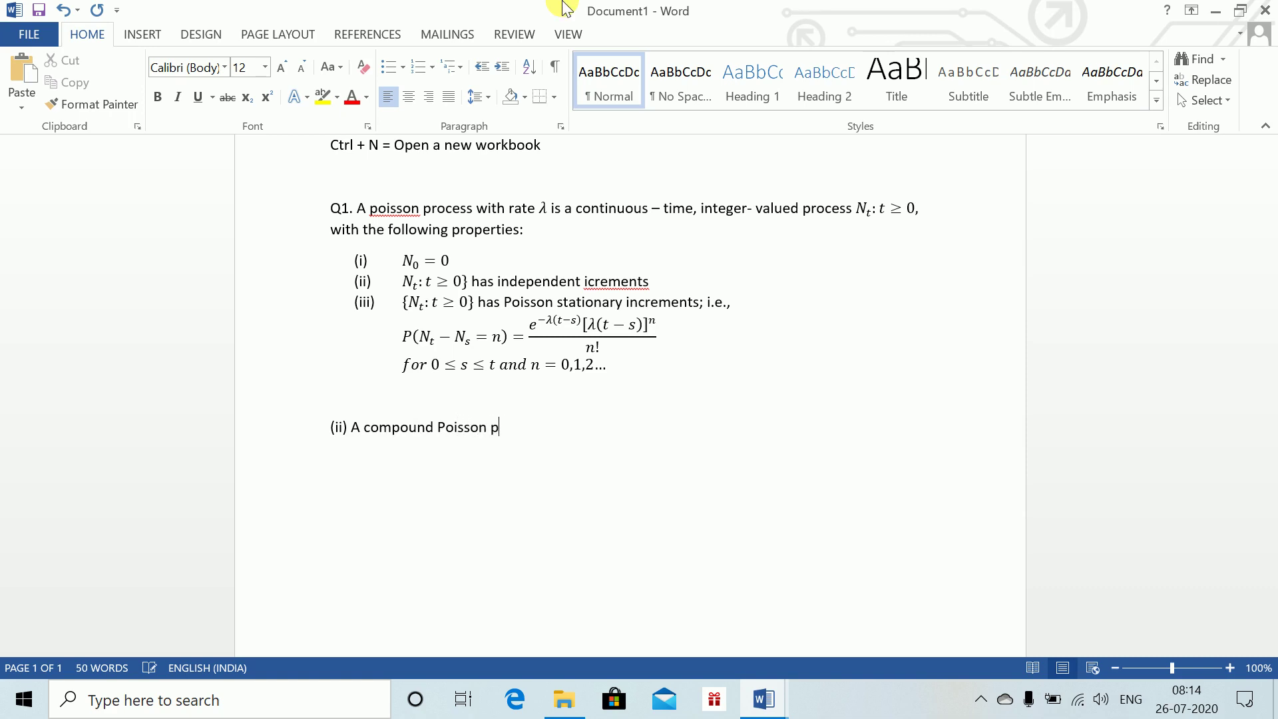
{"action": "type", "text": "rocess is a process o"}
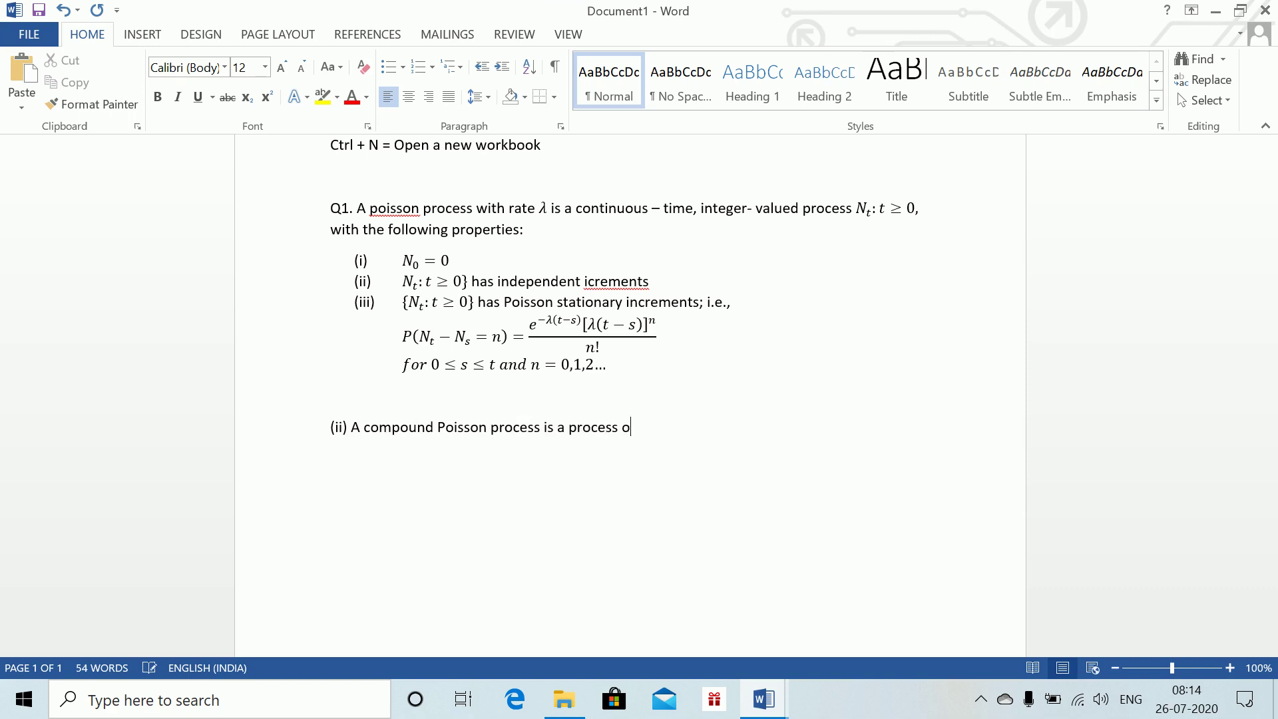
{"action": "type", "text": "f the form:"}
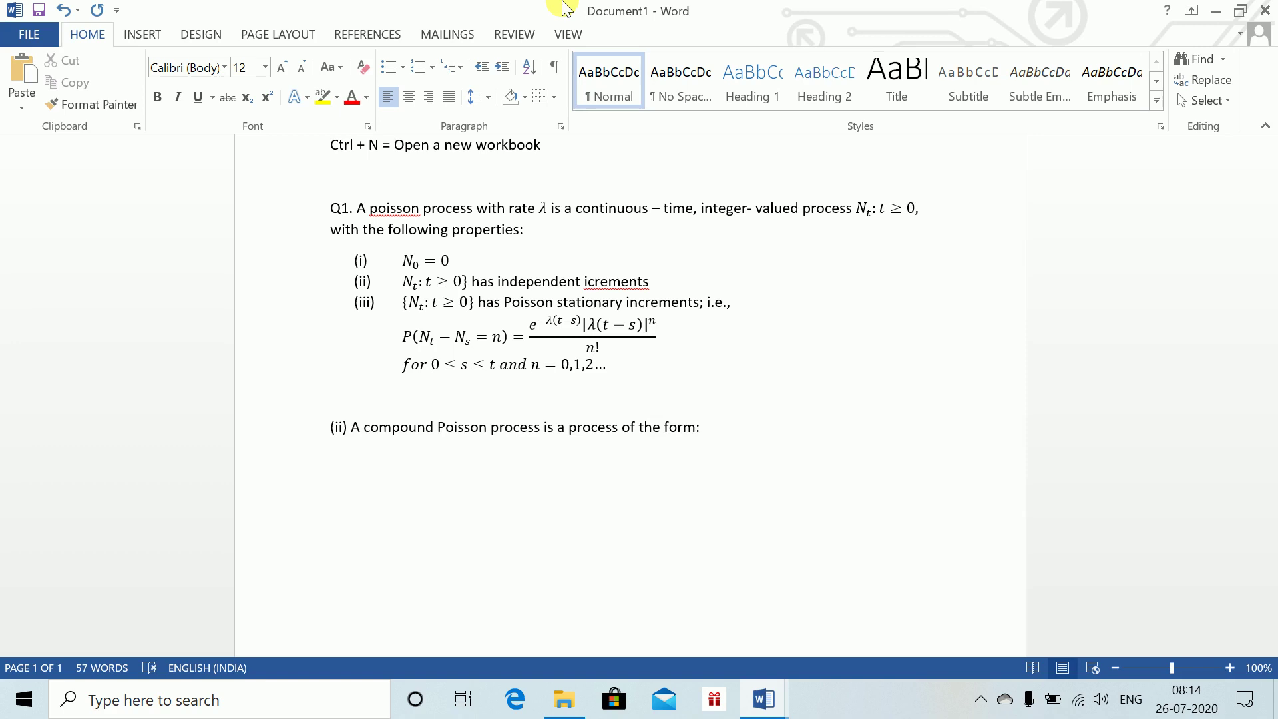
- Insert an equation reading X_t = Y_1 + Y_2 + … below the sentence
{"action": "key", "text": "alt+equal"}
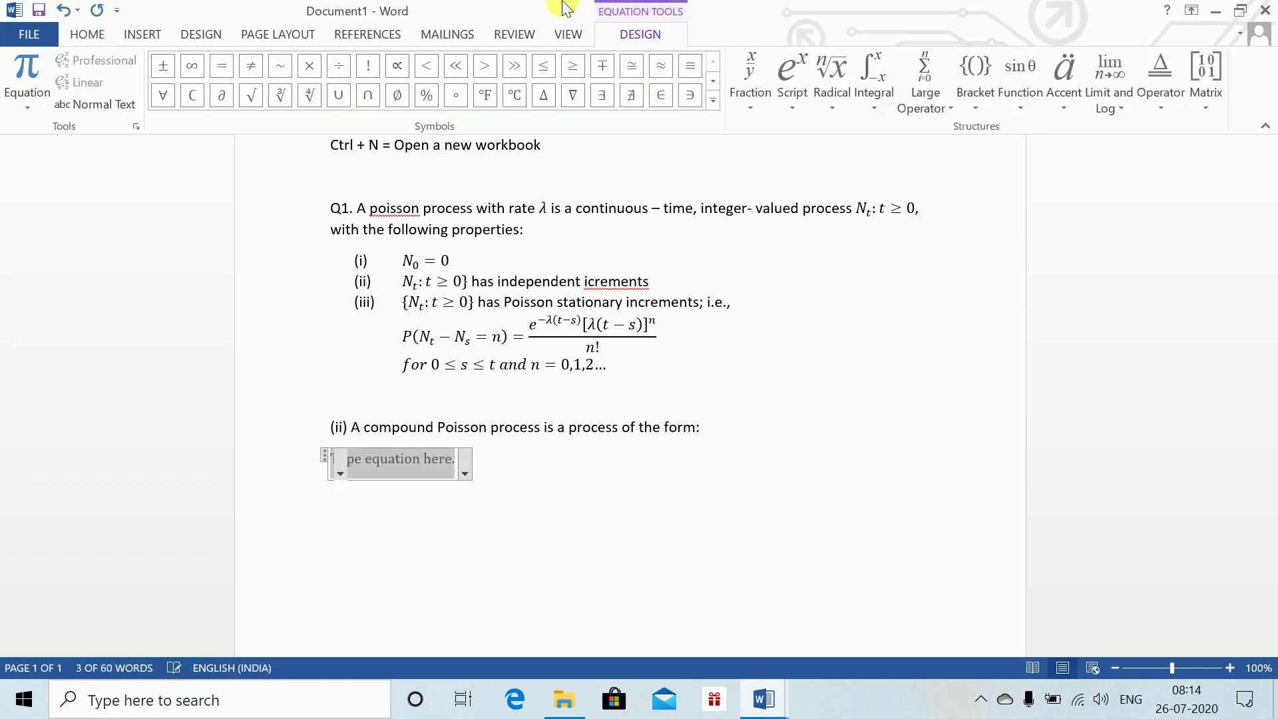
{"action": "type", "text": "X_"}
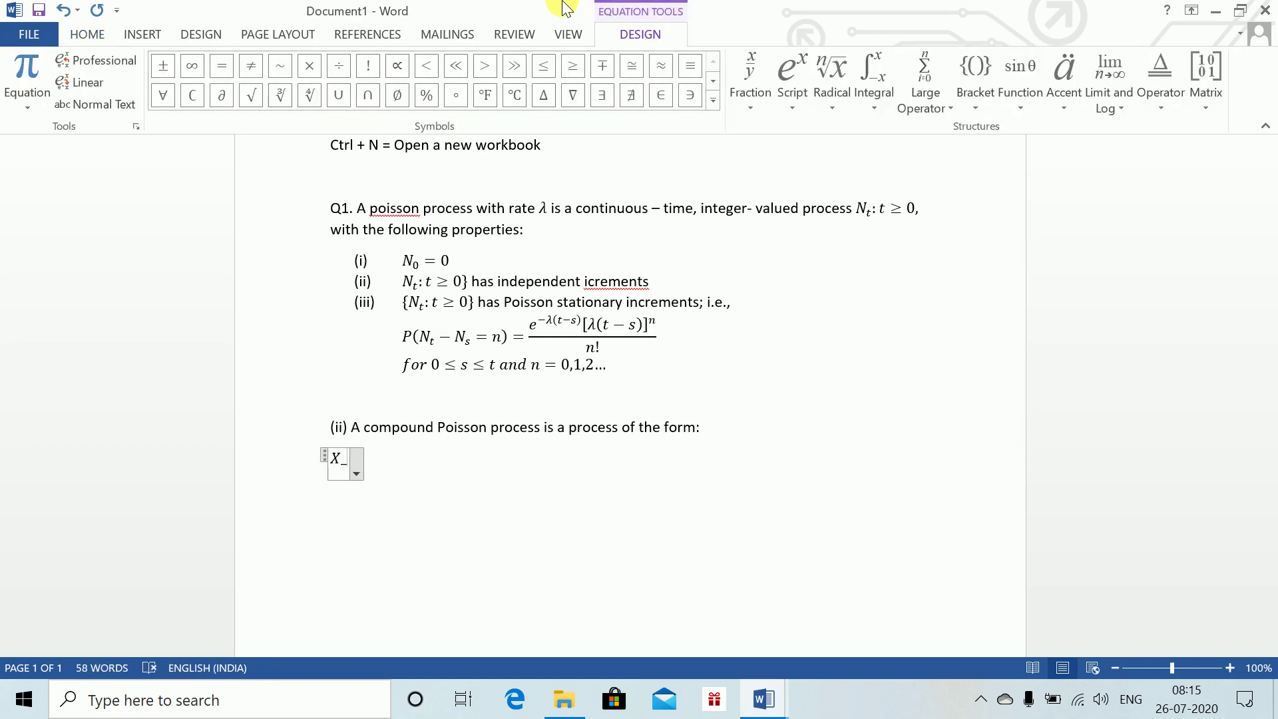
{"action": "type", "text": "t = Y"}
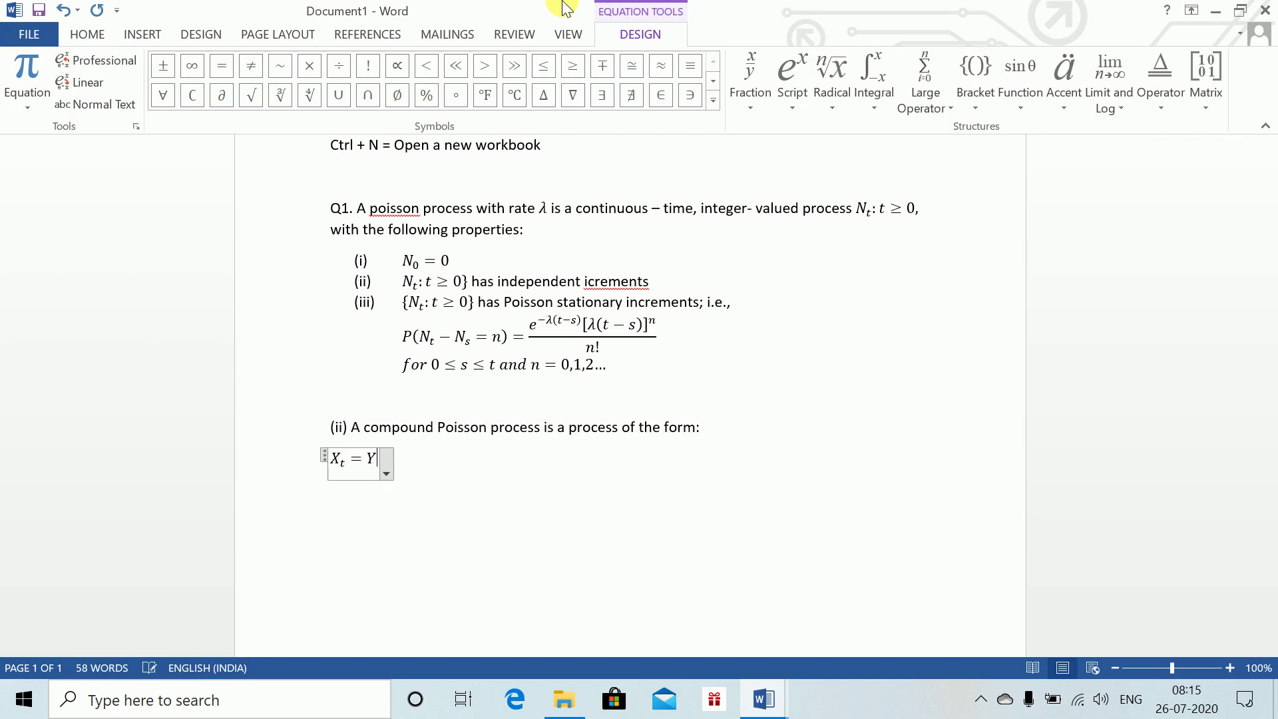
{"action": "type", "text": "_1 + Y_2"}
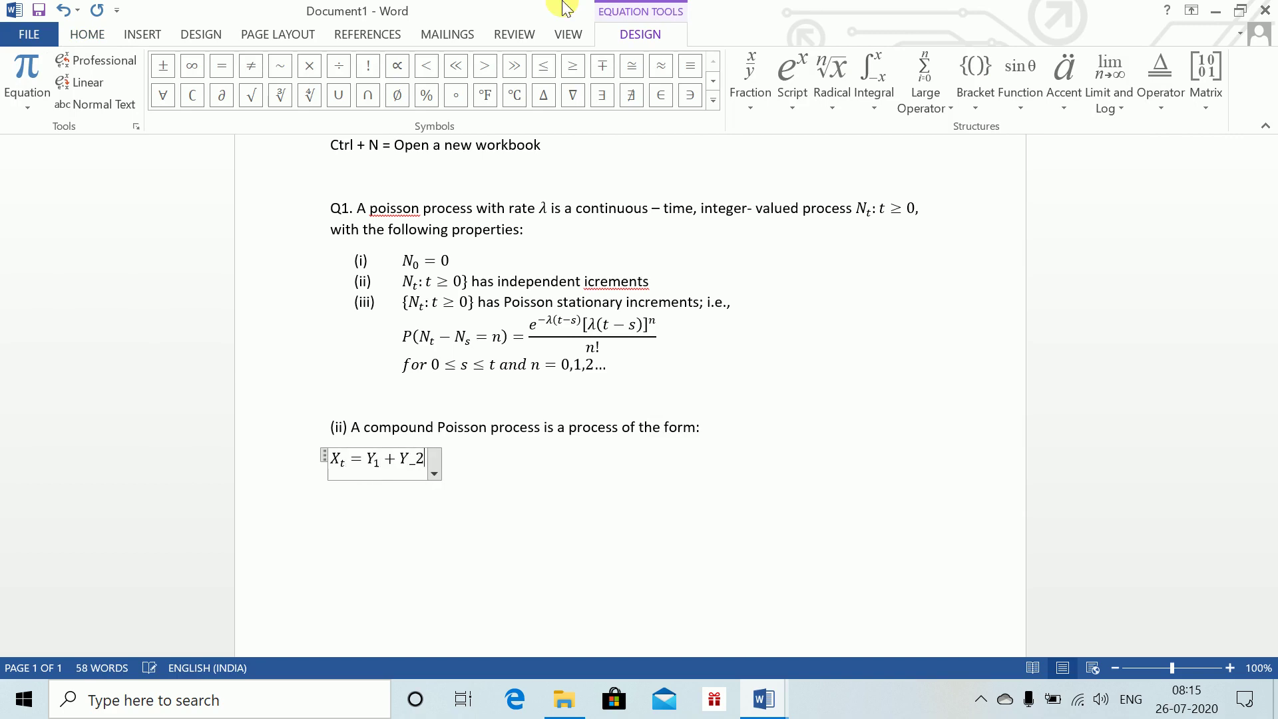
{"action": "type", "text": " +....Y_"}
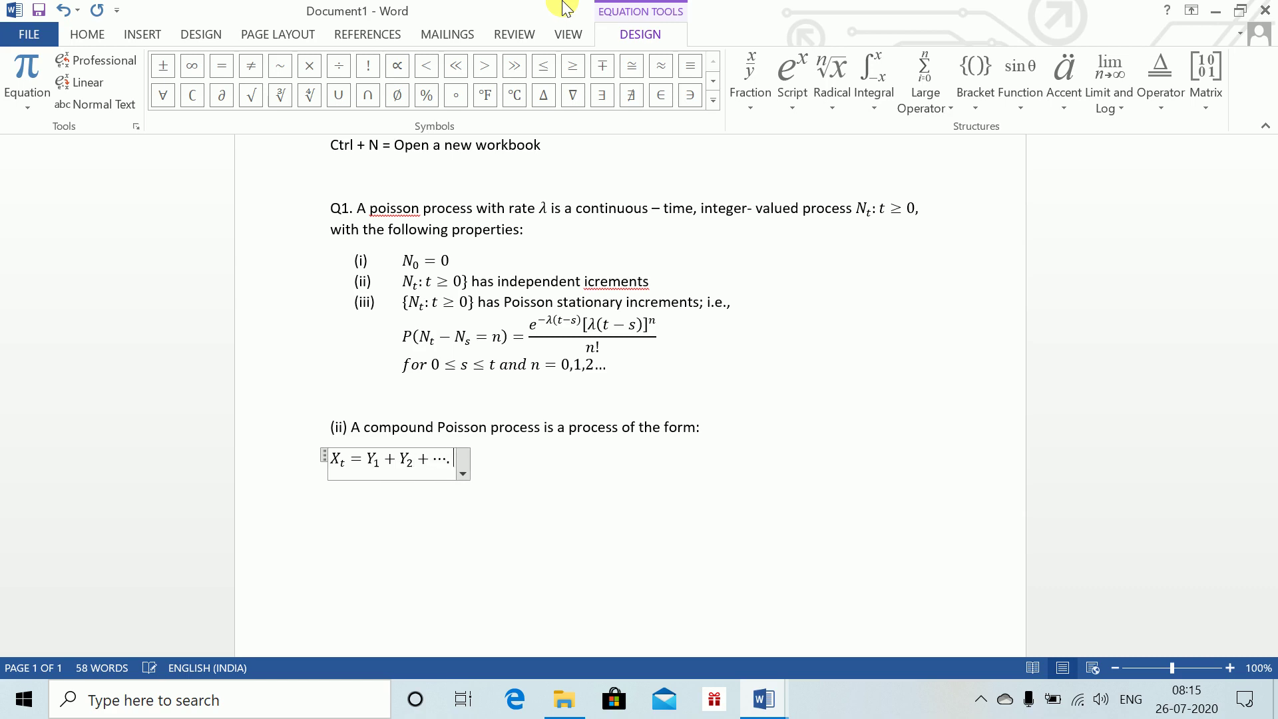
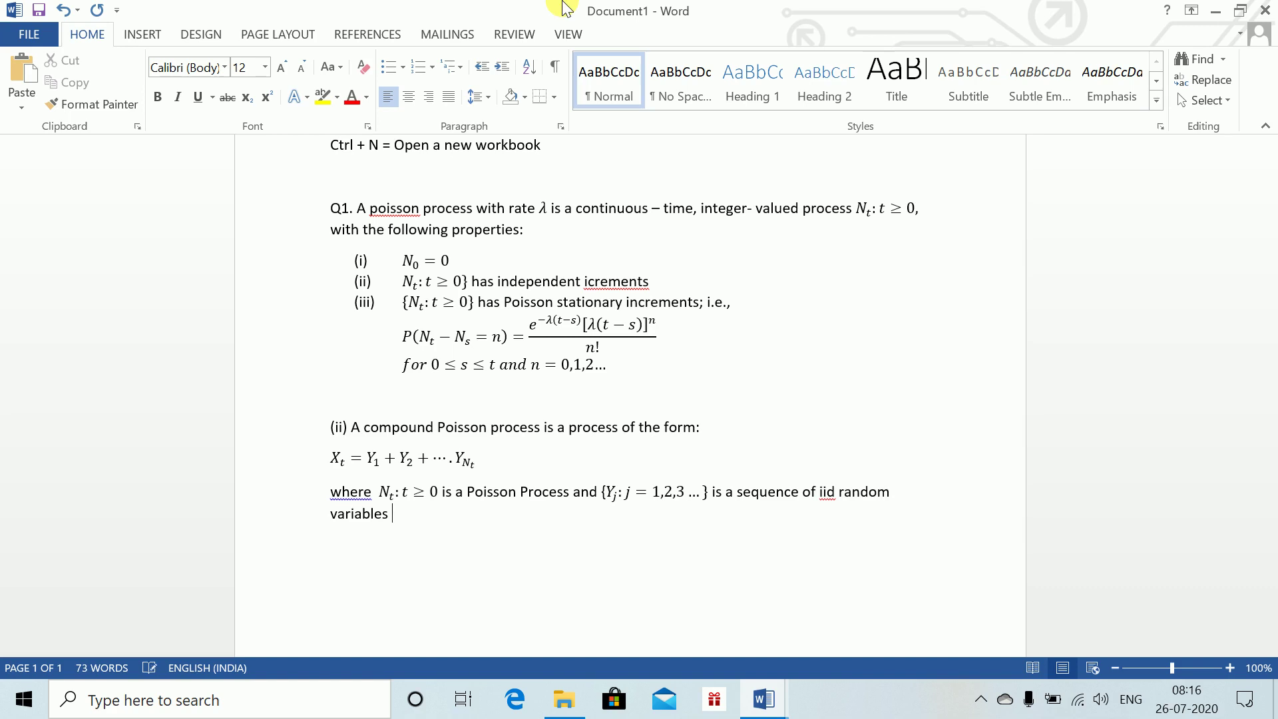
- Add '. We define' with the equation X_t = 0 when N_t = 0, then switch to the CS2 question paper
{"action": "type", "text": ". We define"}
{"action": "key", "text": "alt+="}
{"action": "type", "text": "X_t "}
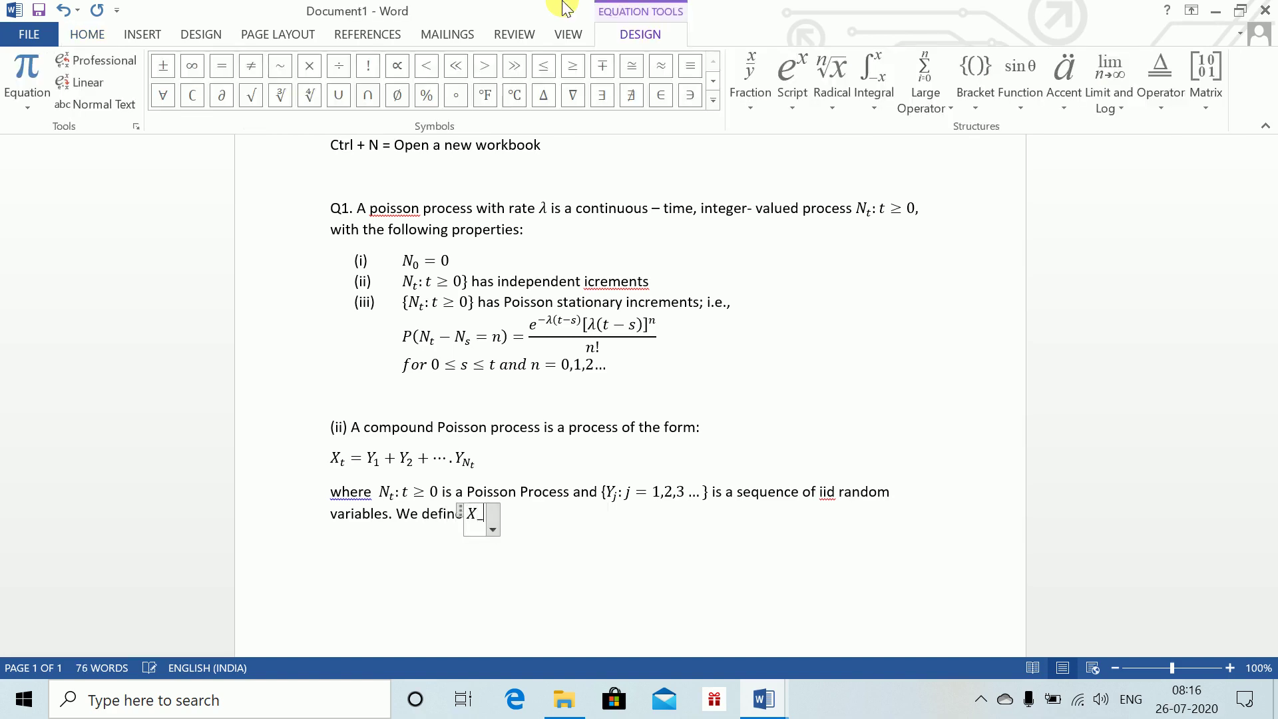
{"action": "type", "text": "= "}
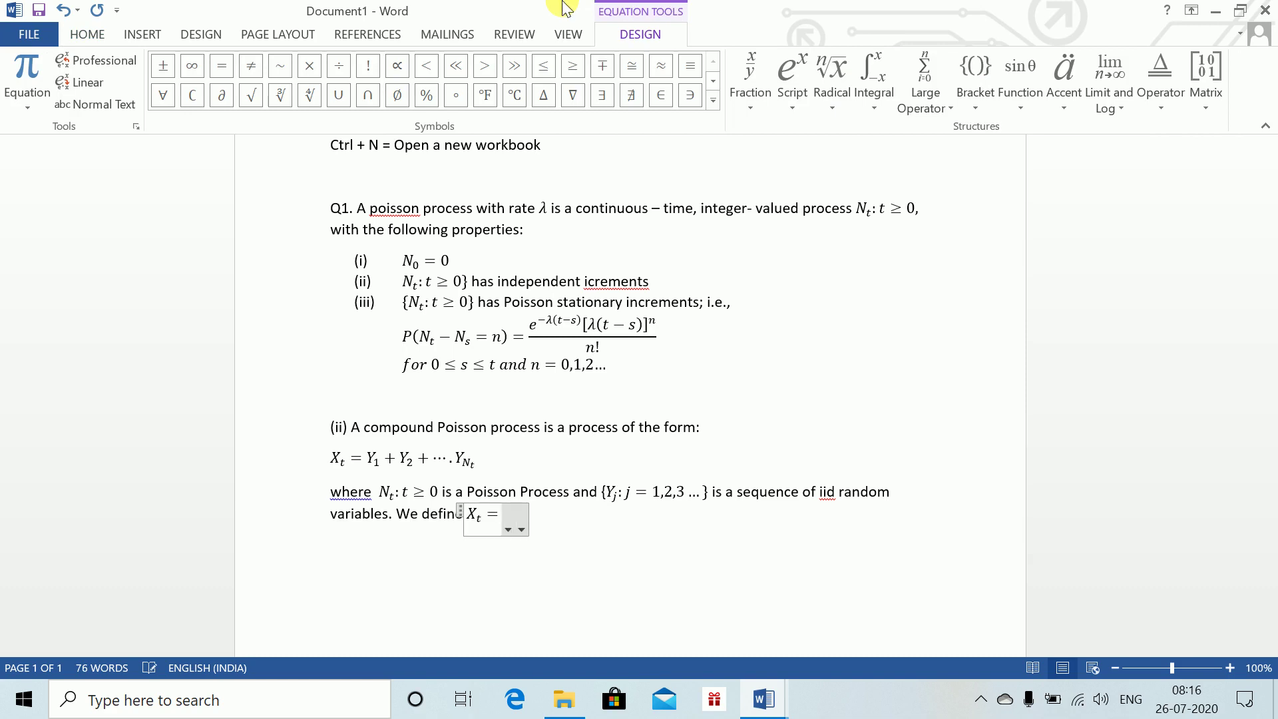
{"action": "type", "text": "0 whe"}
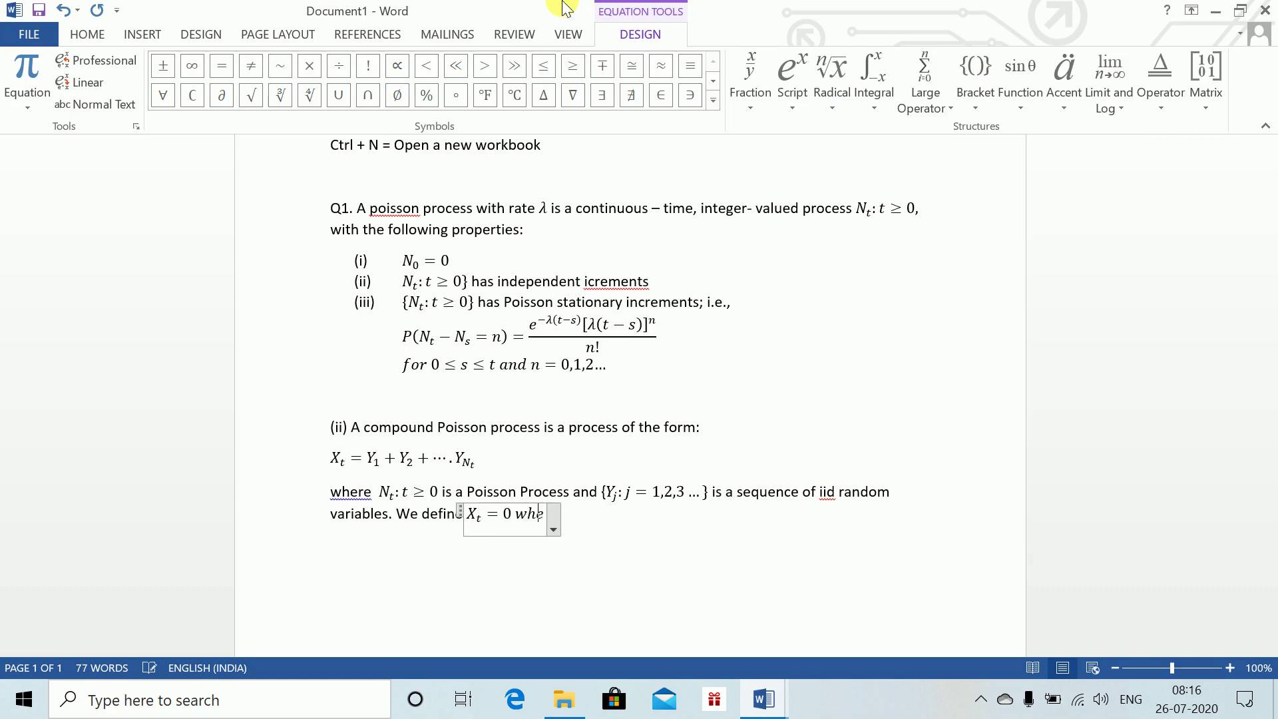
{"action": "type", "text": "n N_t"}
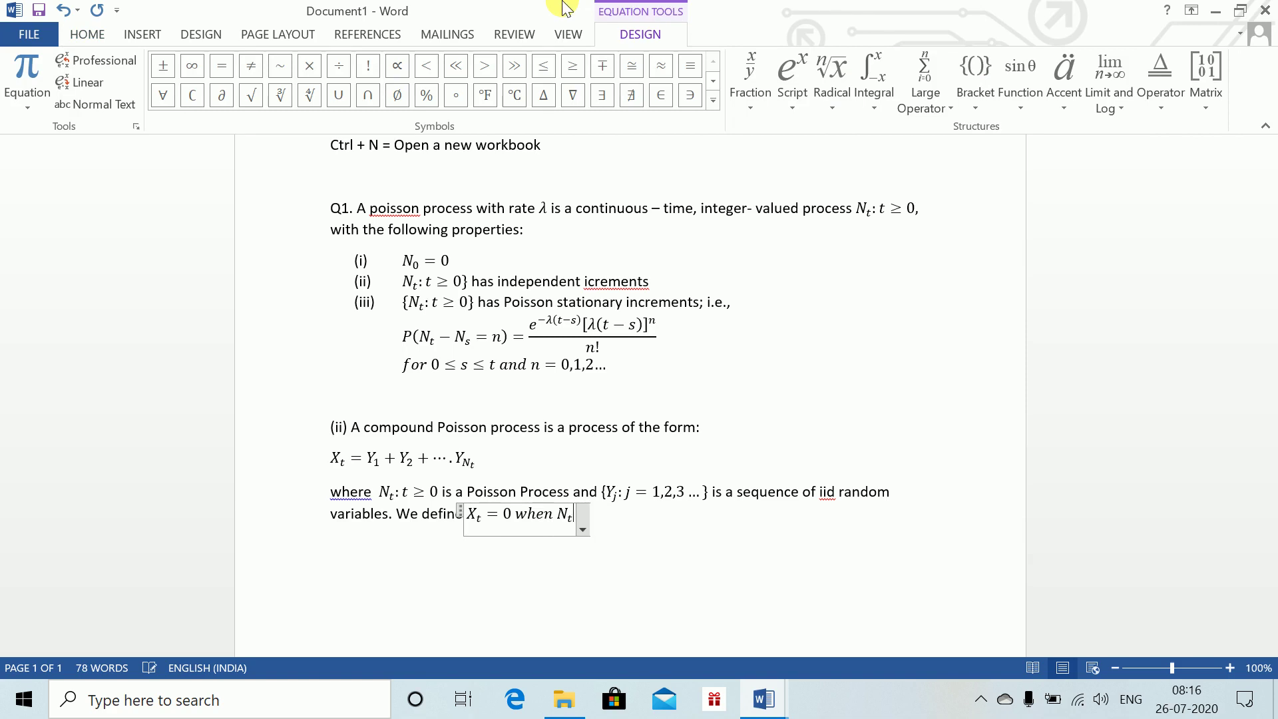
{"action": "type", "text": " = 0"}
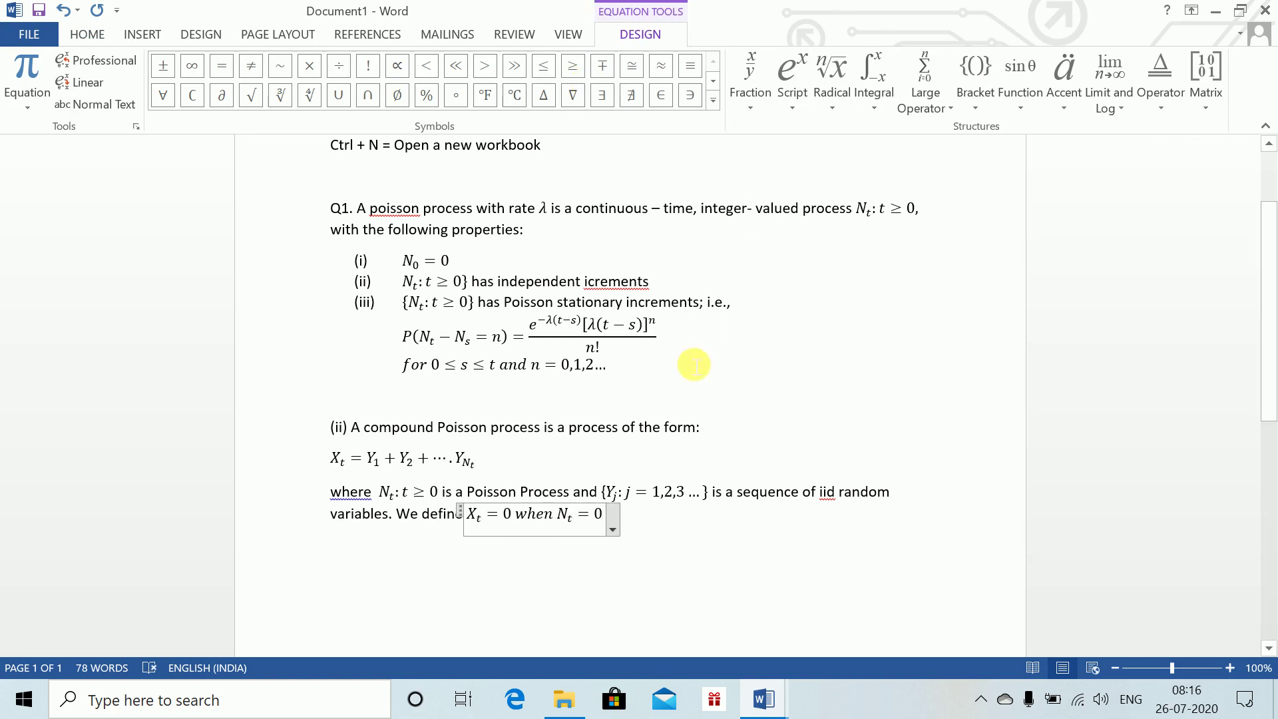
{"action": "key", "text": "Return"}
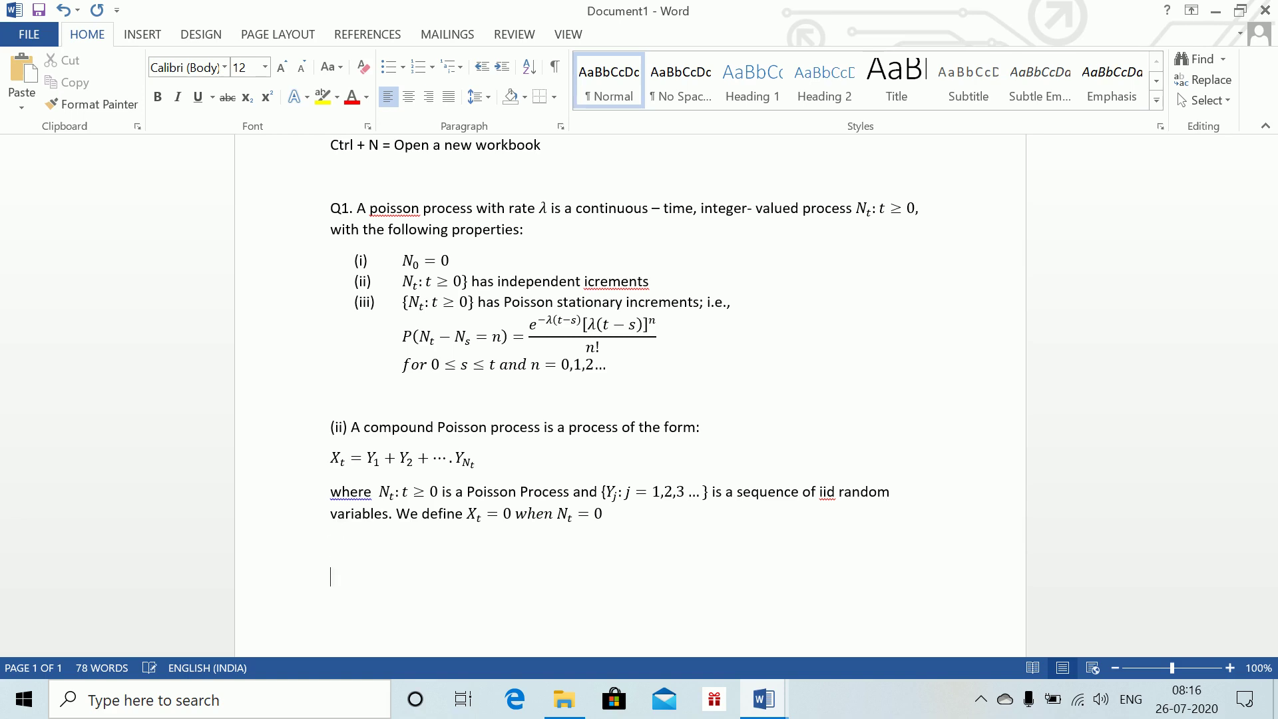
{"action": "key", "text": "Return"}
{"action": "key", "text": "alt+Tab"}
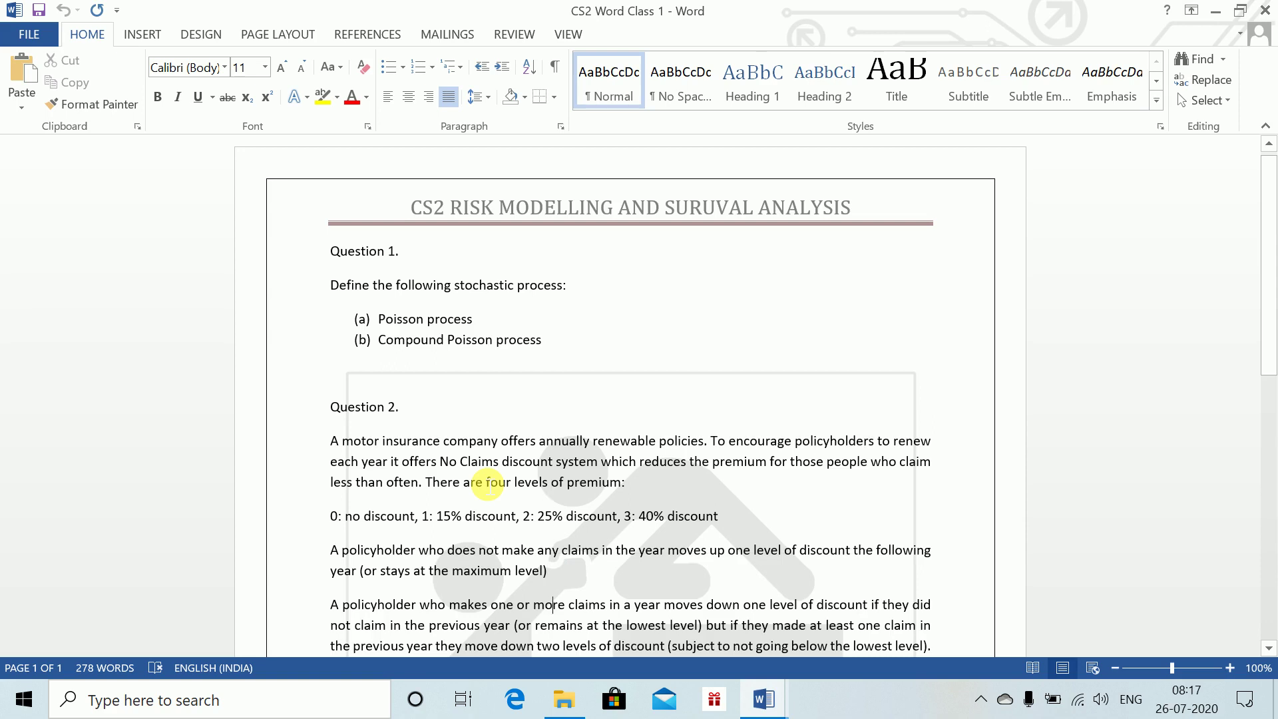
- Read Question 2 parts (i)(a) and (b), then return to the answer document
{"action": "scroll", "coordinate": [488, 484], "scroll_direction": "down", "scroll_amount": 2}
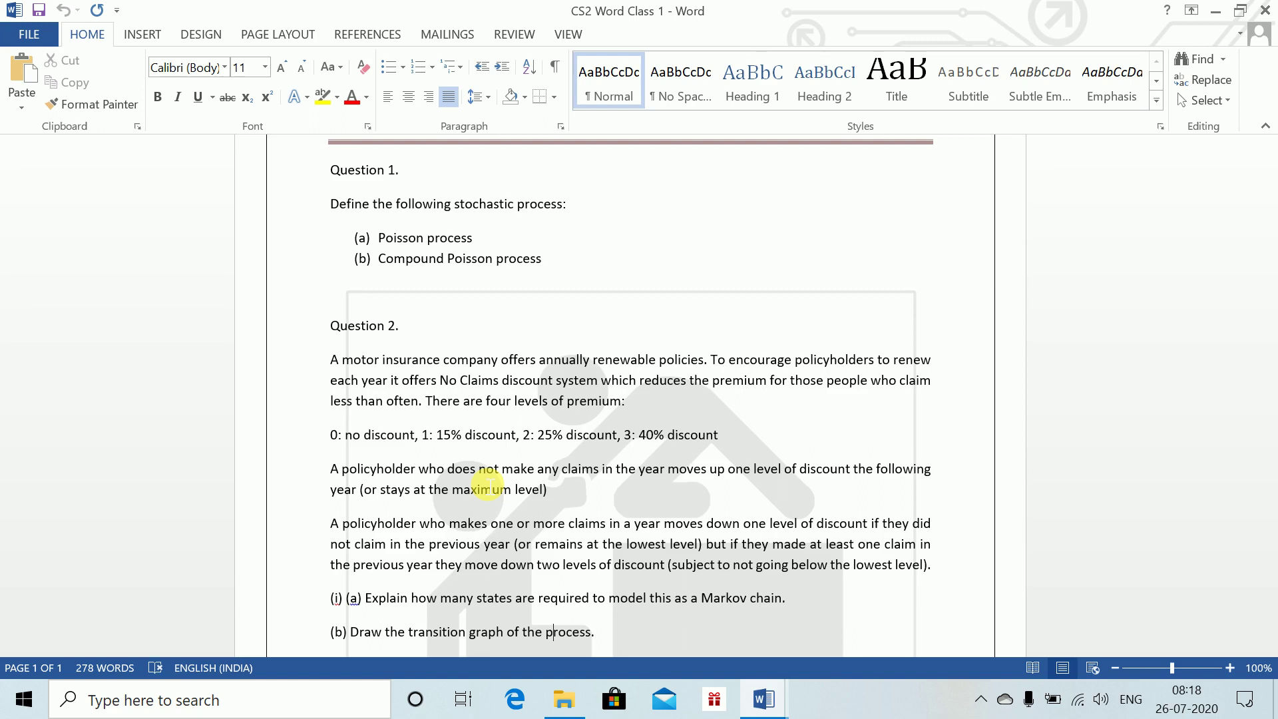
{"action": "key", "text": "alt+Tab"}
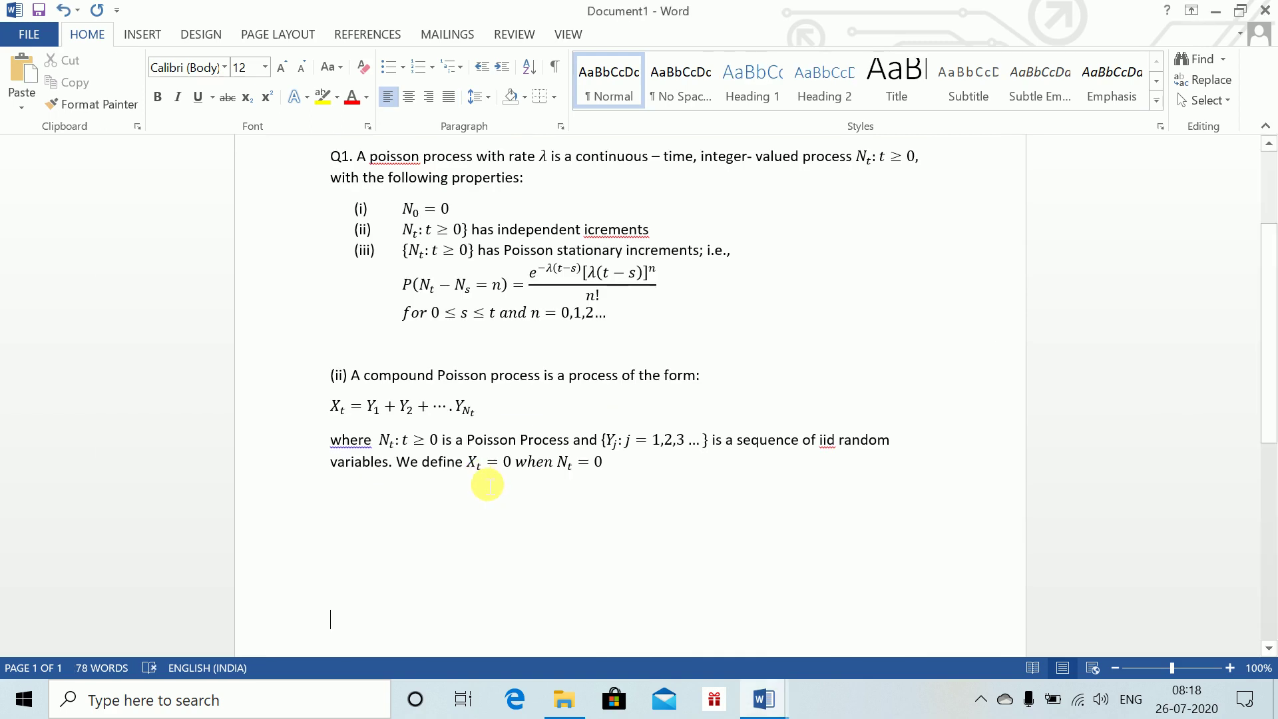
- On a new page, write 'Q2. A chain is Markov if current probabilities are enough to determine future movements between states.'
{"action": "key", "text": "ctrl+Return"}
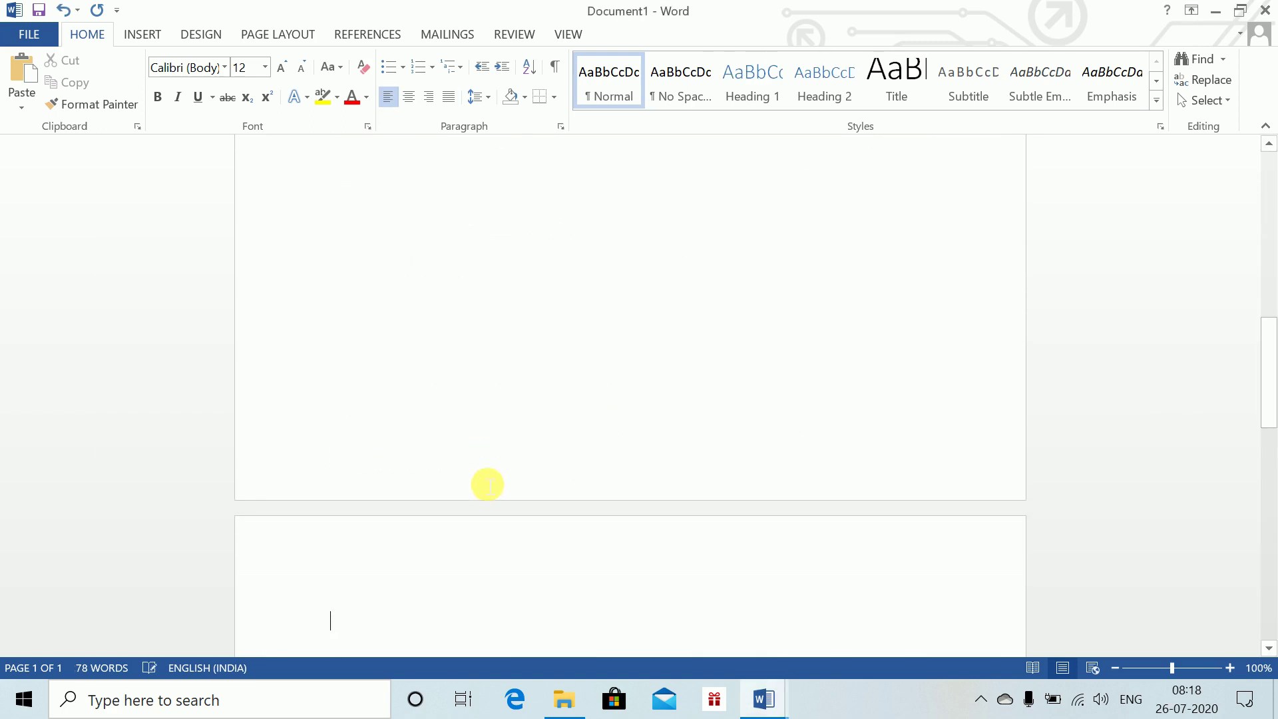
{"action": "type", "text": "Q2. "}
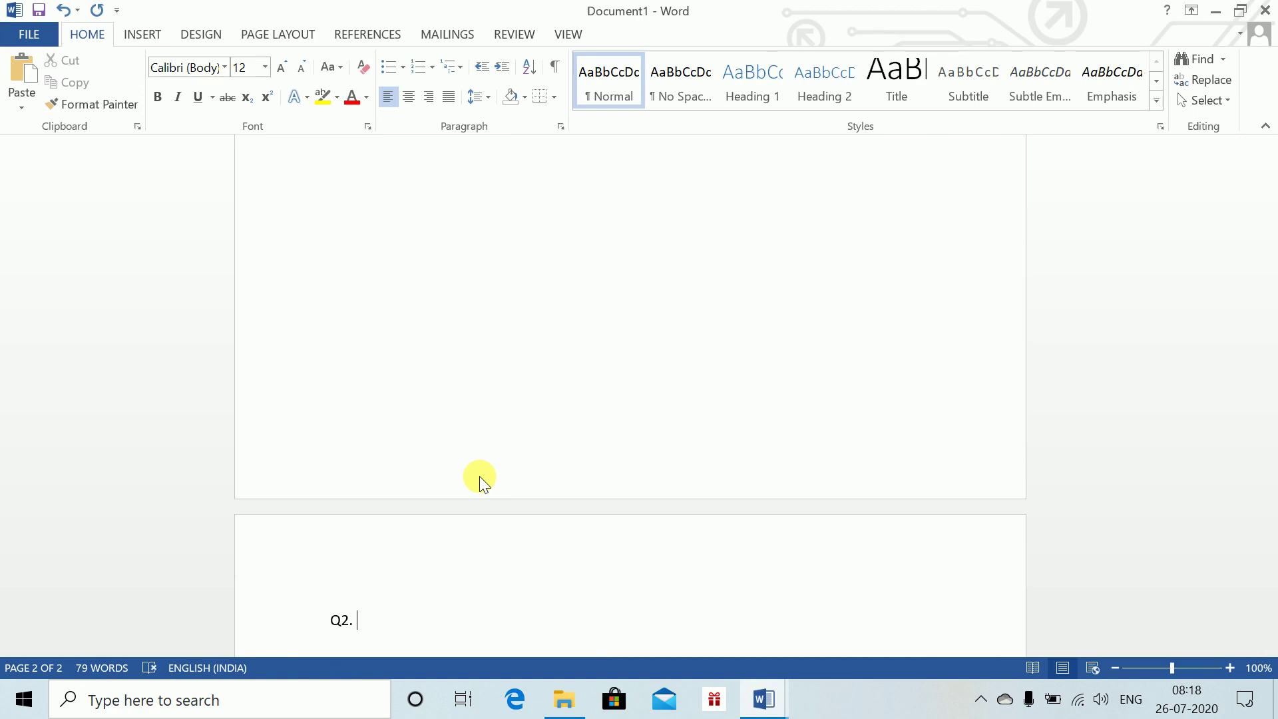
{"action": "type", "text": "A "}
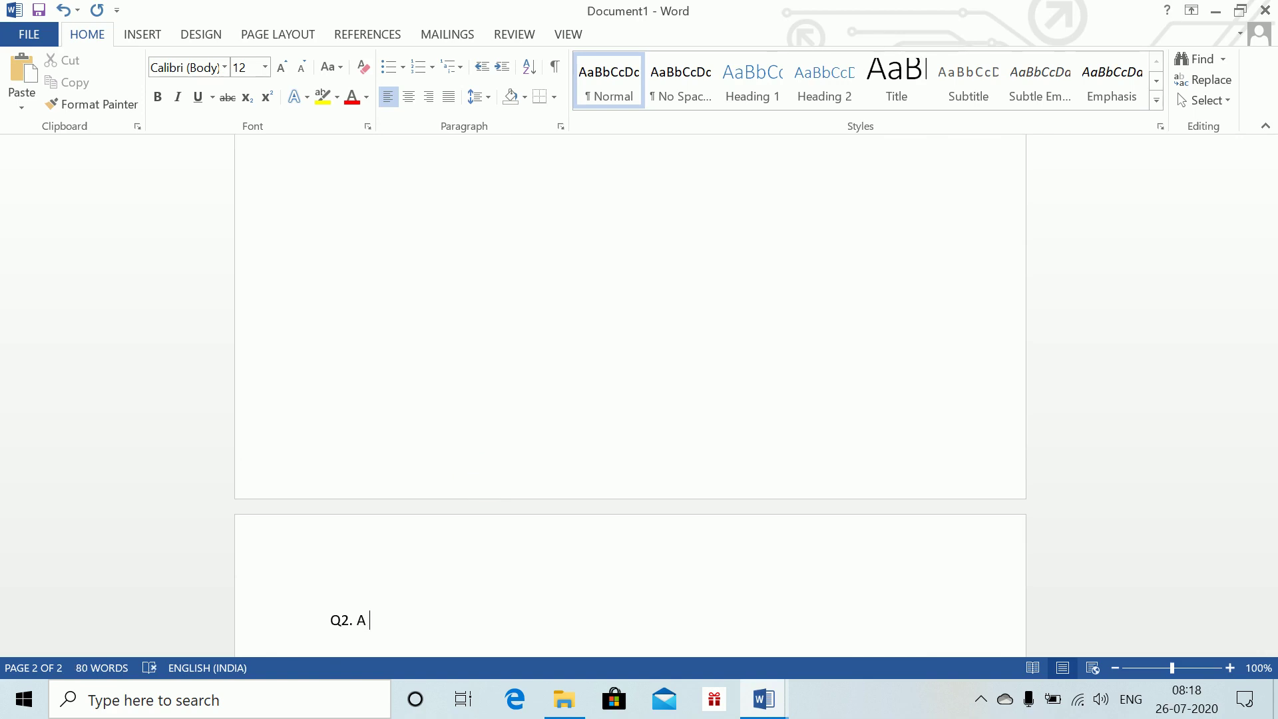
{"action": "type", "text": "chain is Markov if "}
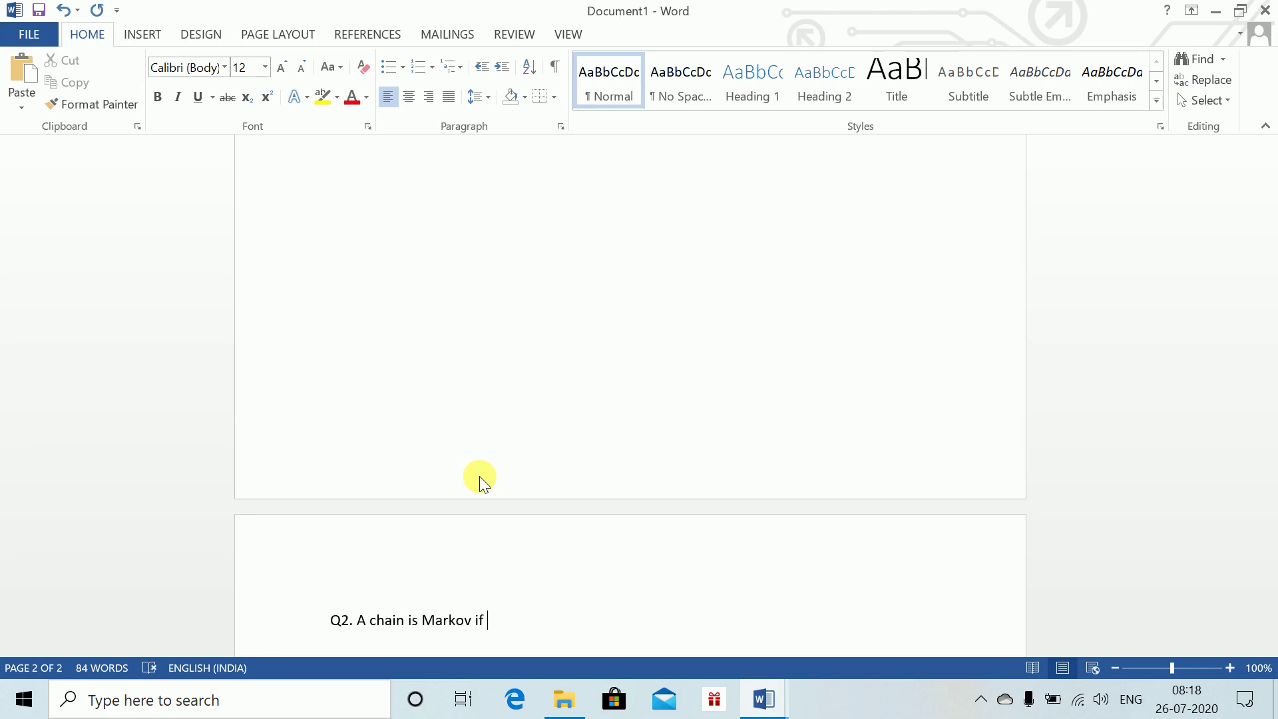
{"action": "type", "text": "it the surren"}
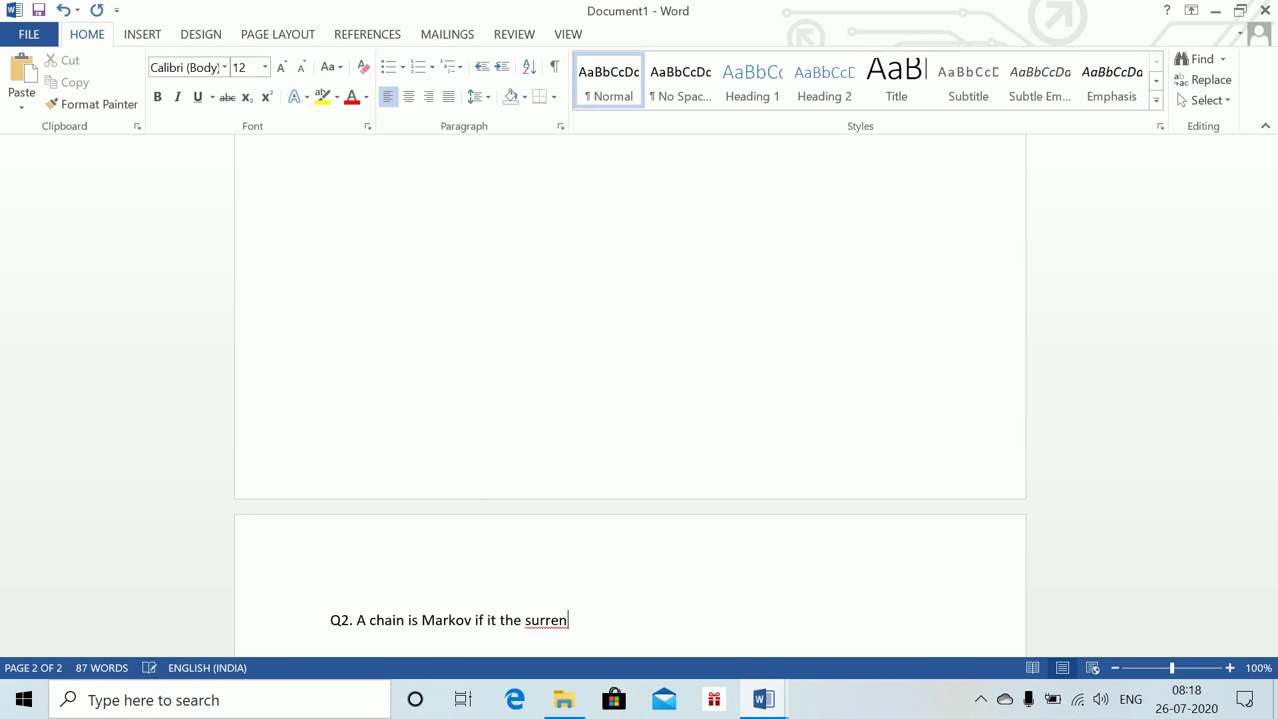
{"action": "key", "text": "BackSpace"}
{"action": "key", "text": "BackSpace"}
{"action": "key", "text": "BackSpace"}
{"action": "key", "text": "BackSpace"}
{"action": "key", "text": "BackSpace"}
{"action": "type", "text": "urrent satte is"}
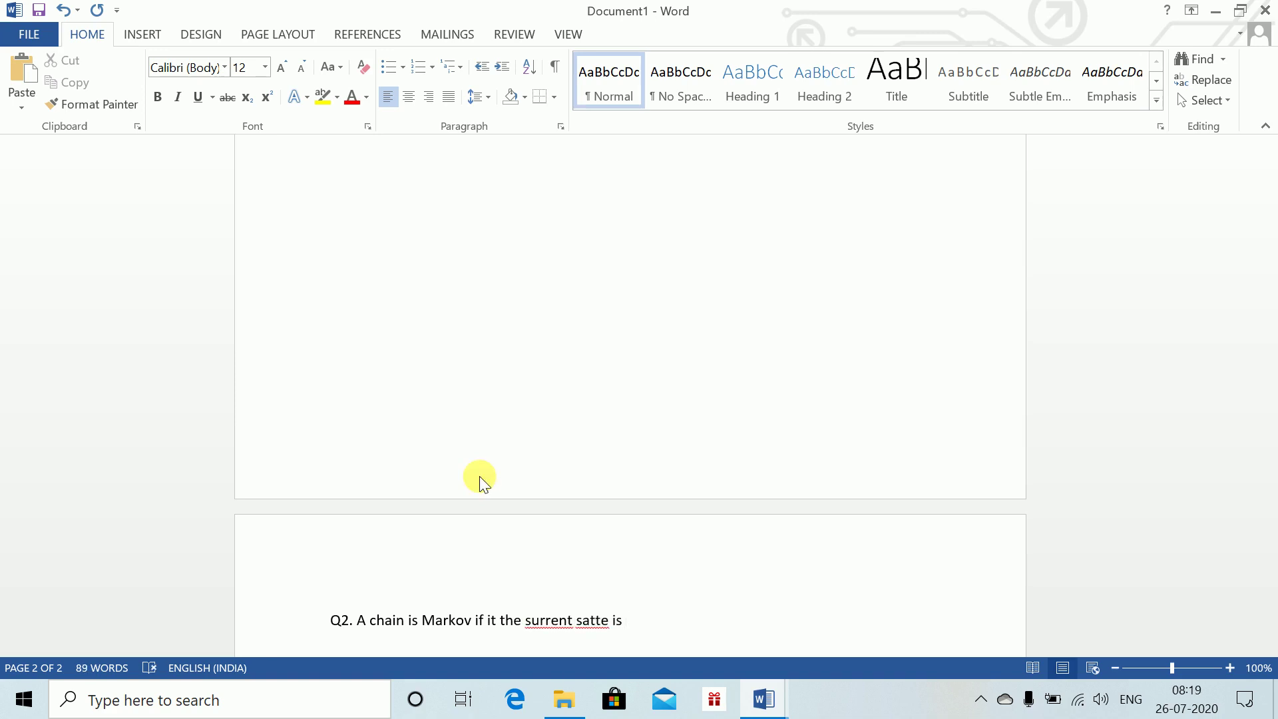
{"action": "key", "text": "BackSpace"}
{"action": "key", "text": "BackSpace"}
{"action": "key", "text": "BackSpace"}
{"action": "key", "text": "BackSpace"}
{"action": "key", "text": "BackSpace"}
{"action": "key", "text": "BackSpace"}
{"action": "key", "text": "BackSpace"}
{"action": "key", "text": "BackSpace"}
{"action": "key", "text": "BackSpace"}
{"action": "key", "text": "BackSpace"}
{"action": "key", "text": "BackSpace"}
{"action": "key", "text": "BackSpace"}
{"action": "key", "text": "BackSpace"}
{"action": "key", "text": "BackSpace"}
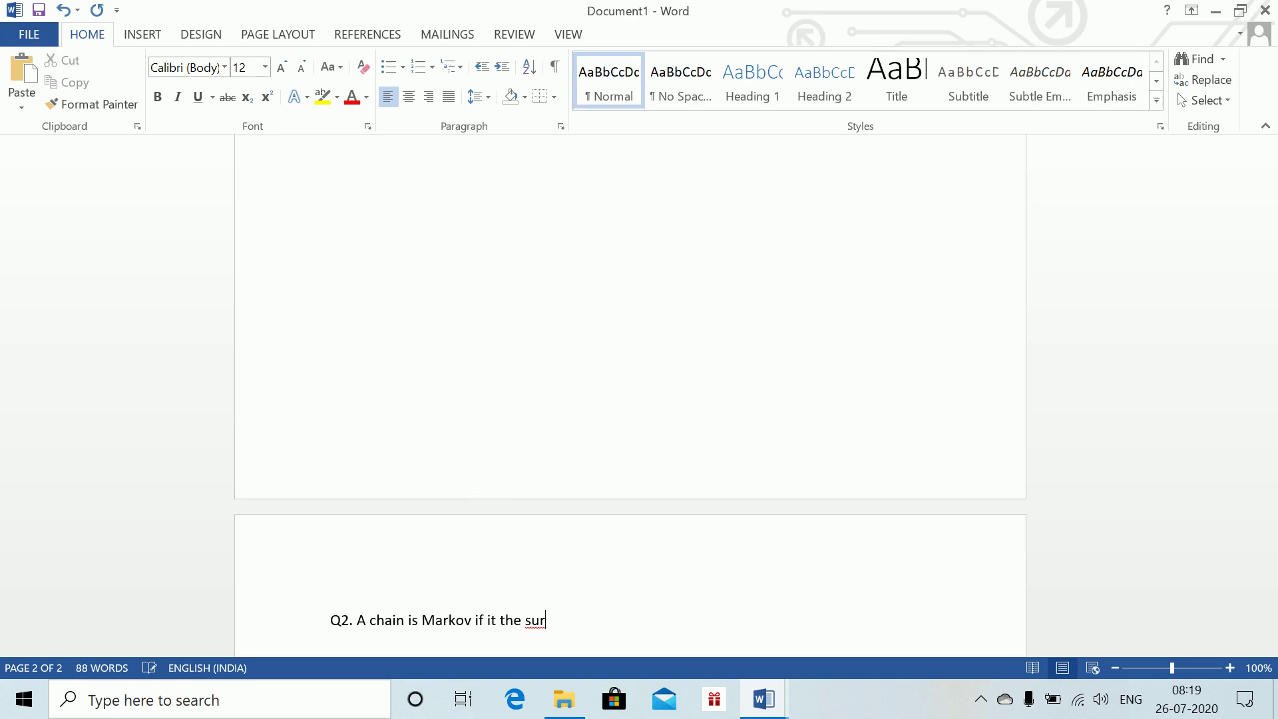
{"action": "key", "text": "BackSpace"}
{"action": "key", "text": "BackSpace"}
{"action": "key", "text": "BackSpace"}
{"action": "type", "text": "cu"}
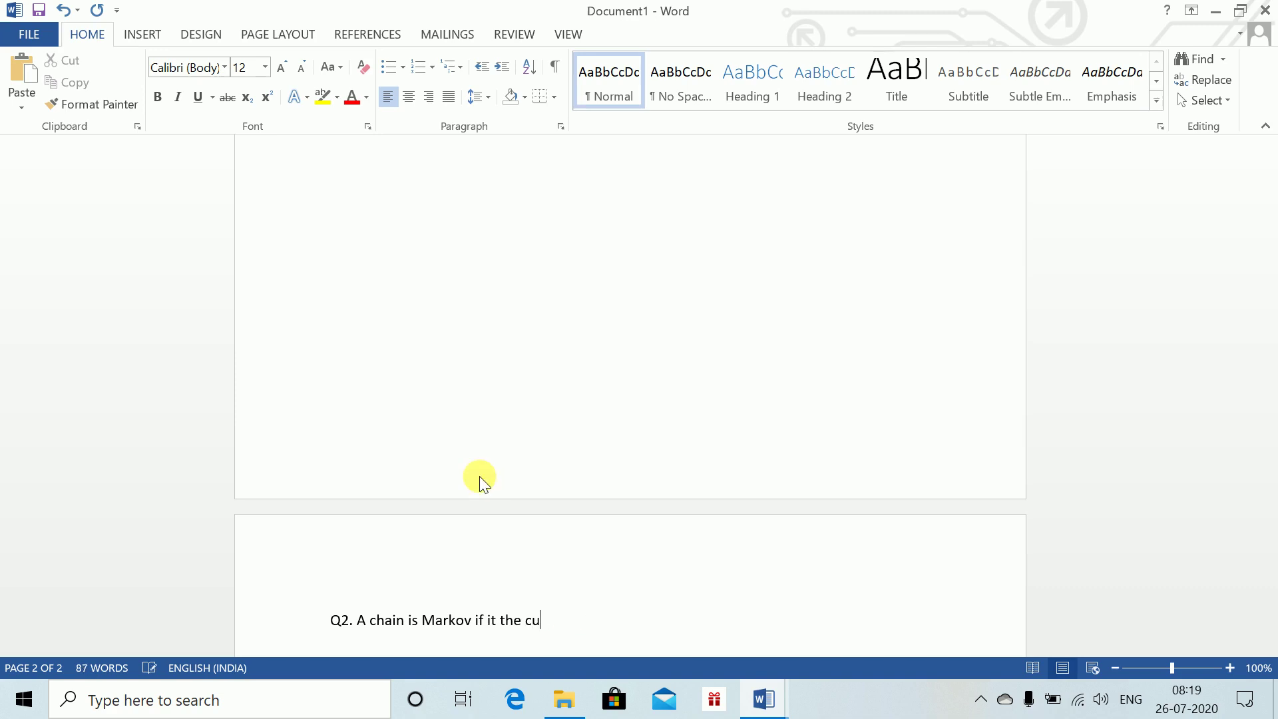
{"action": "type", "text": "rrent probabilitie"}
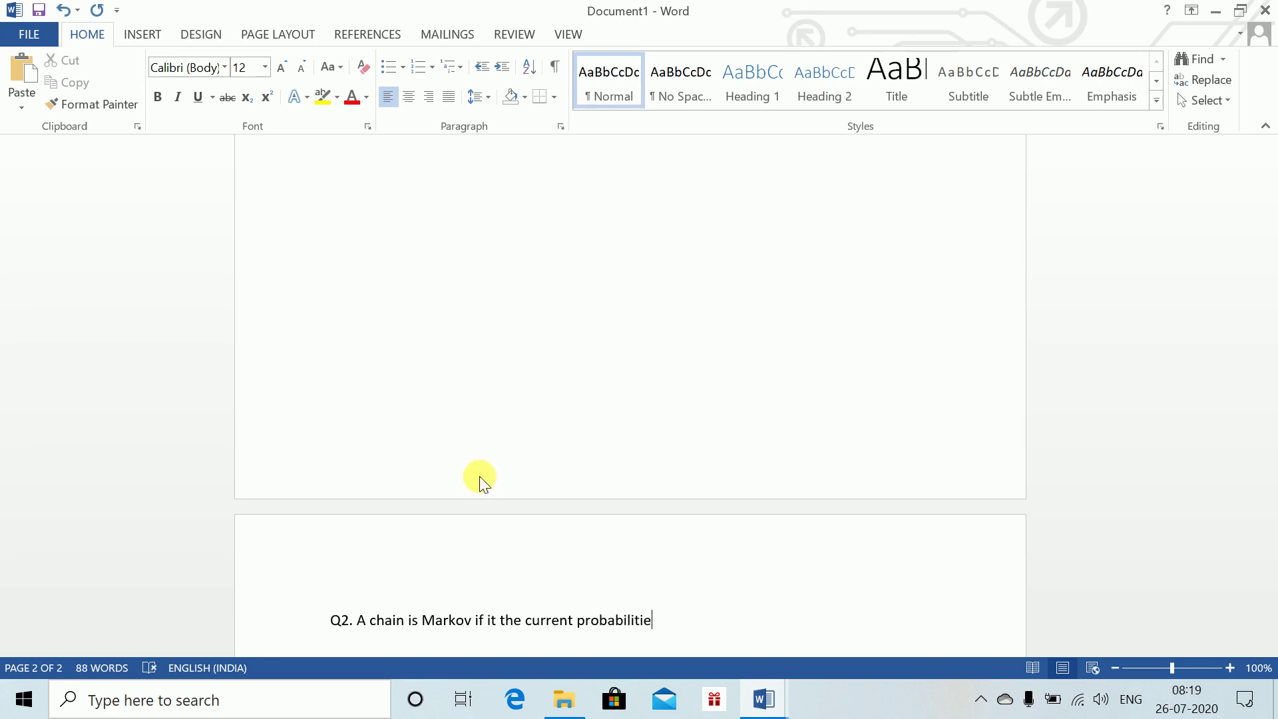
{"action": "type", "text": "s "}
{"action": "type", "text": "a"}
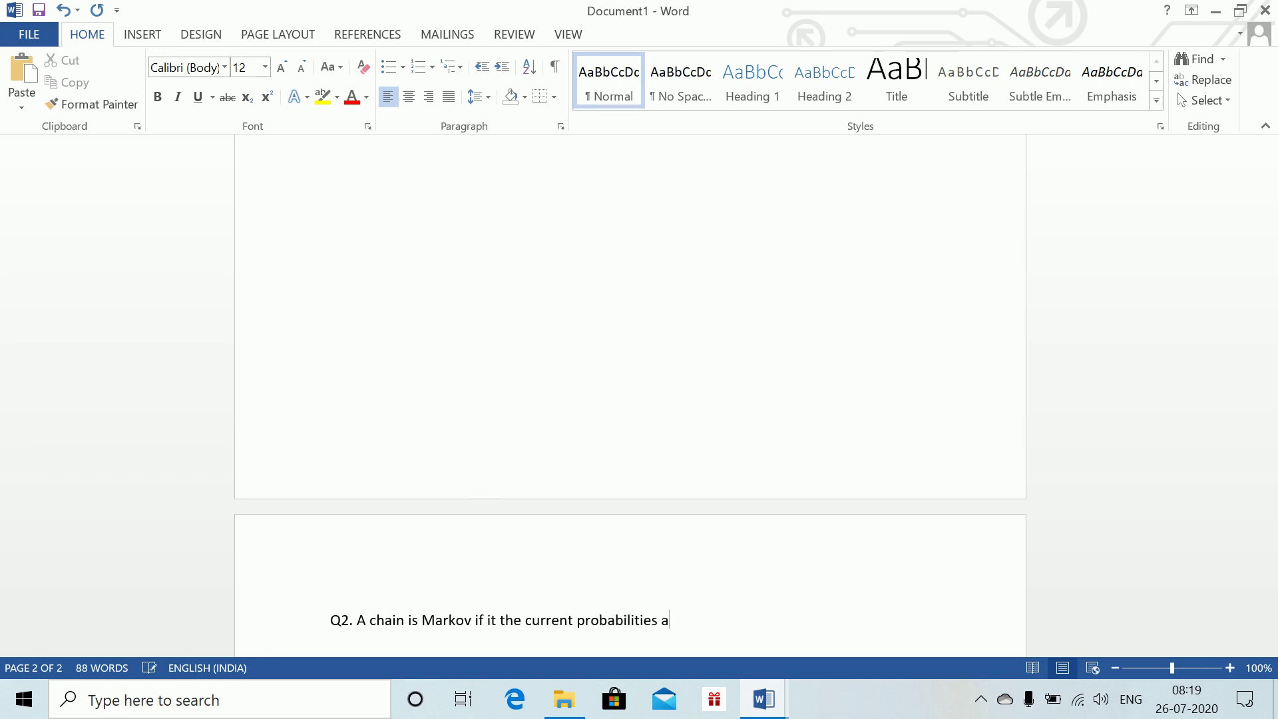
{"action": "type", "text": "re enough to detem"}
{"action": "key", "text": "BackSpace"}
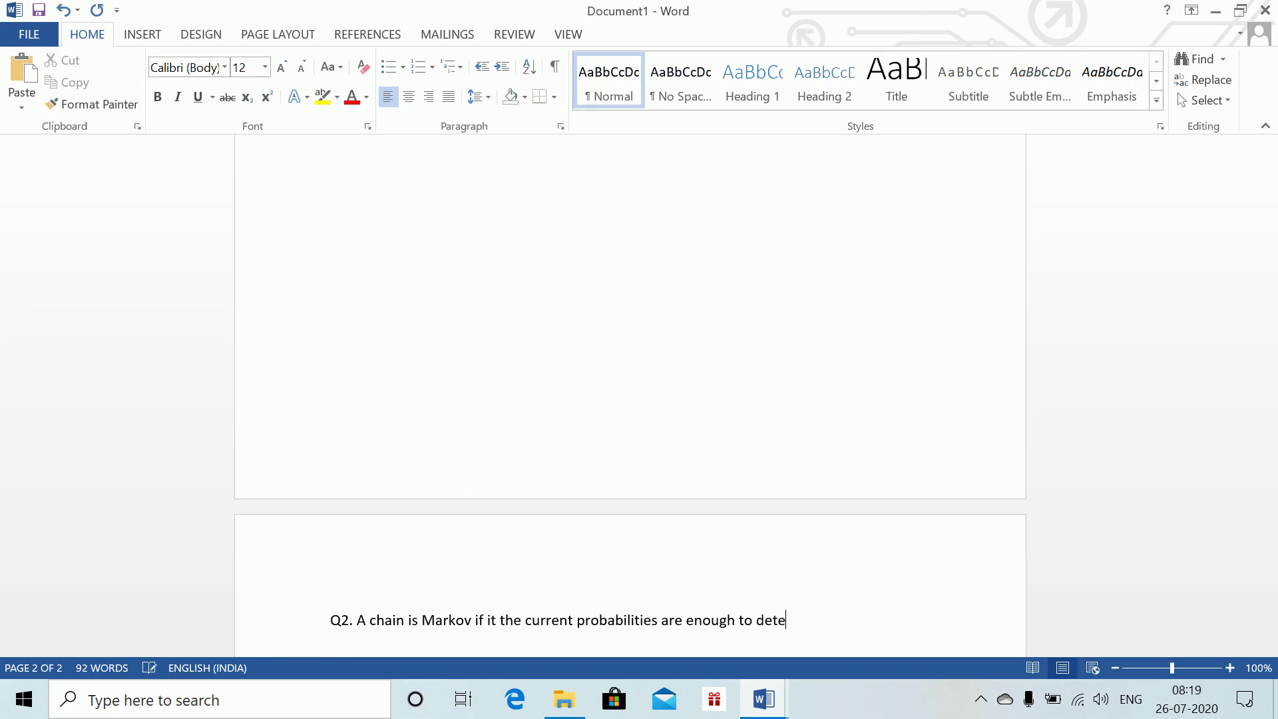
{"action": "type", "text": "rmine fu"}
{"action": "type", "text": "ture mov"}
{"action": "type", "text": "ements "}
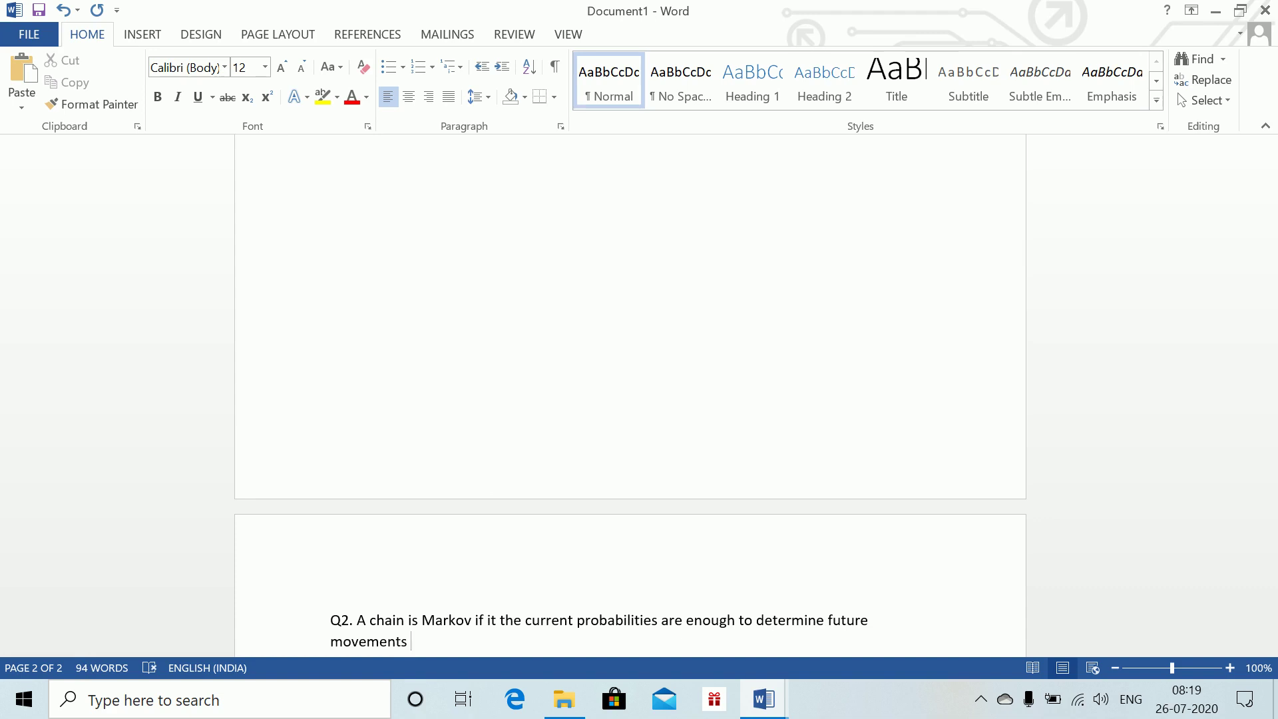
{"action": "type", "text": "between st"}
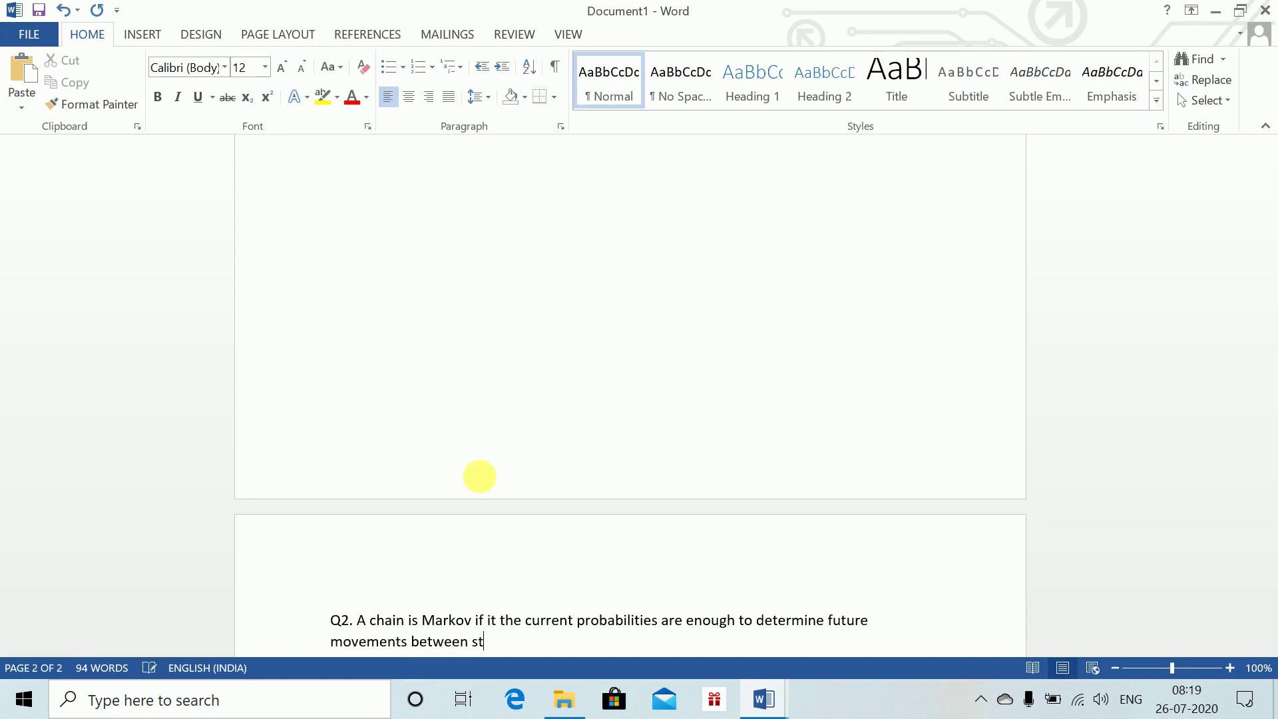
{"action": "type", "text": "ates."}
{"action": "key", "text": "Return"}
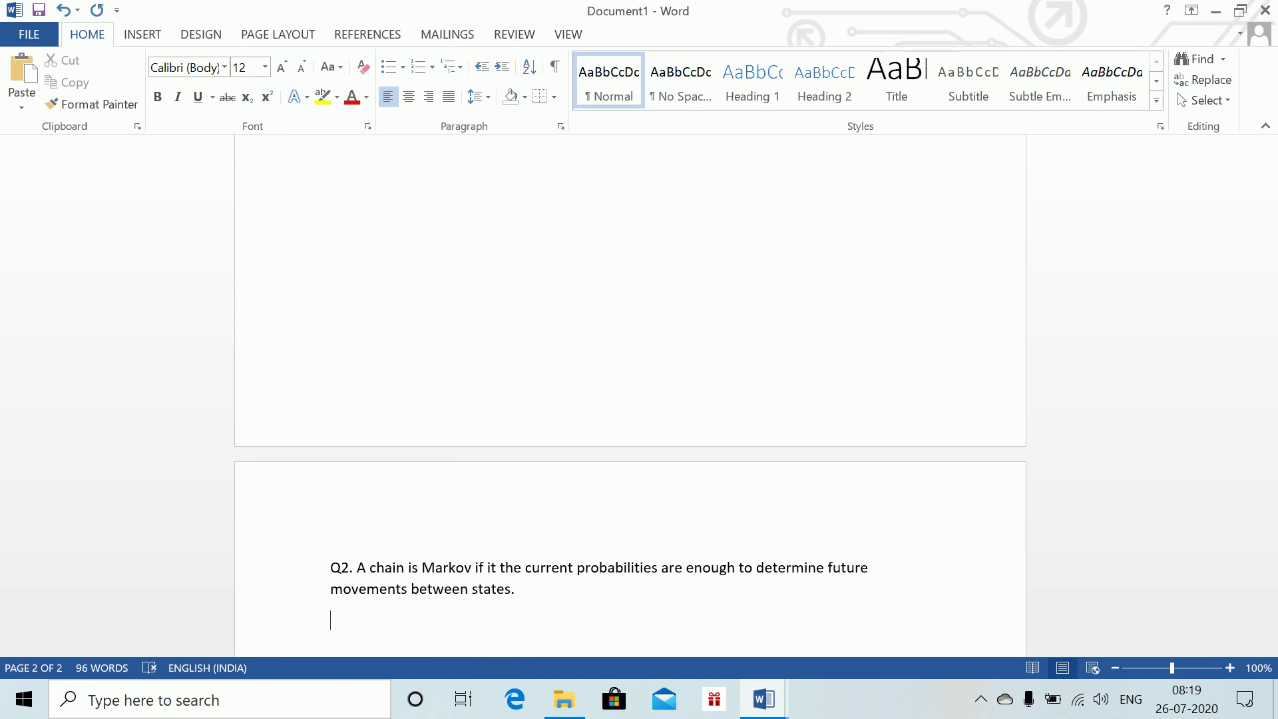
- Explain that in the NCD system, level 2 claimants' moves also depend on the previous year's claim
{"action": "type", "text": "In th"}
{"action": "type", "text": "CD"}
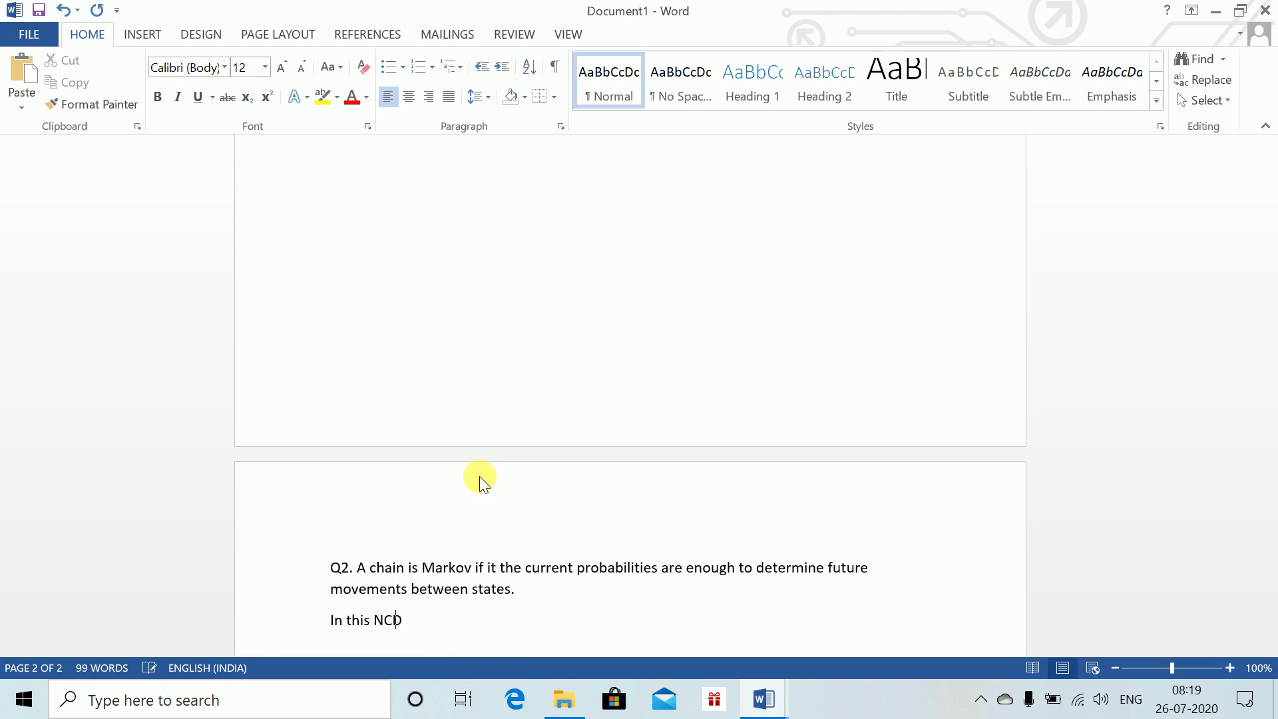
{"action": "type", "text": " Syste"}
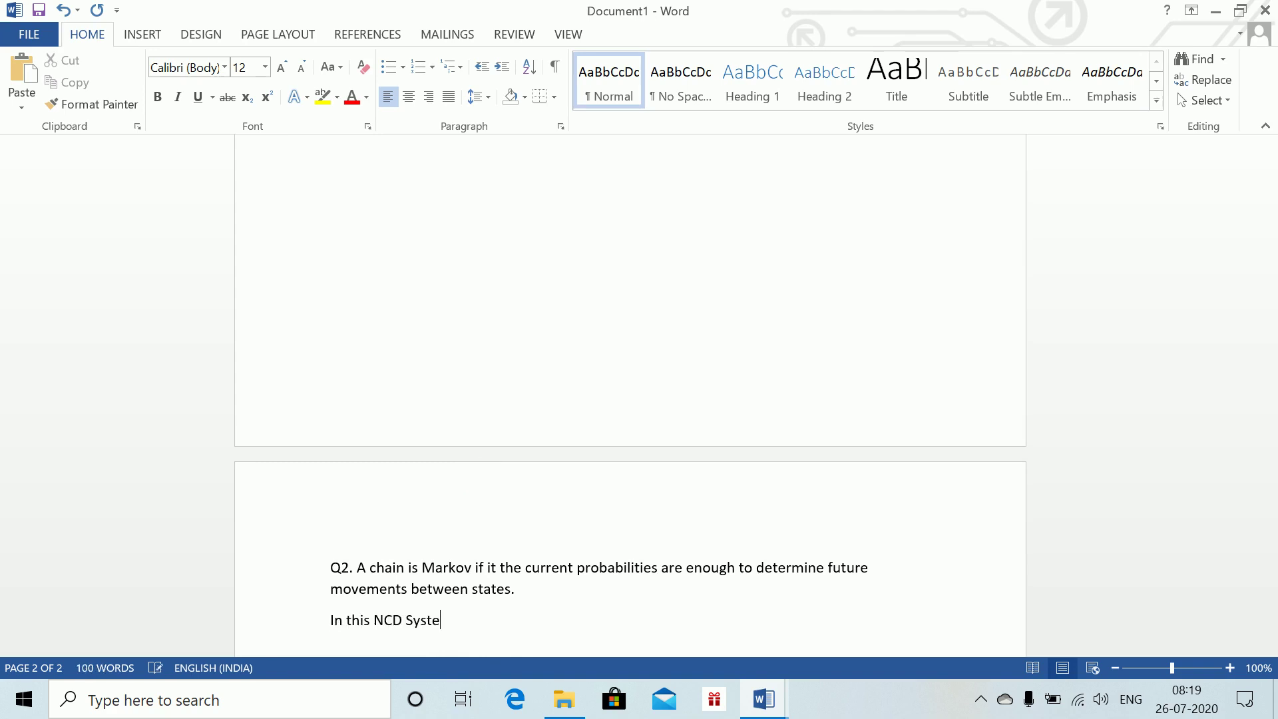
{"action": "type", "text": "m since the policyhold"}
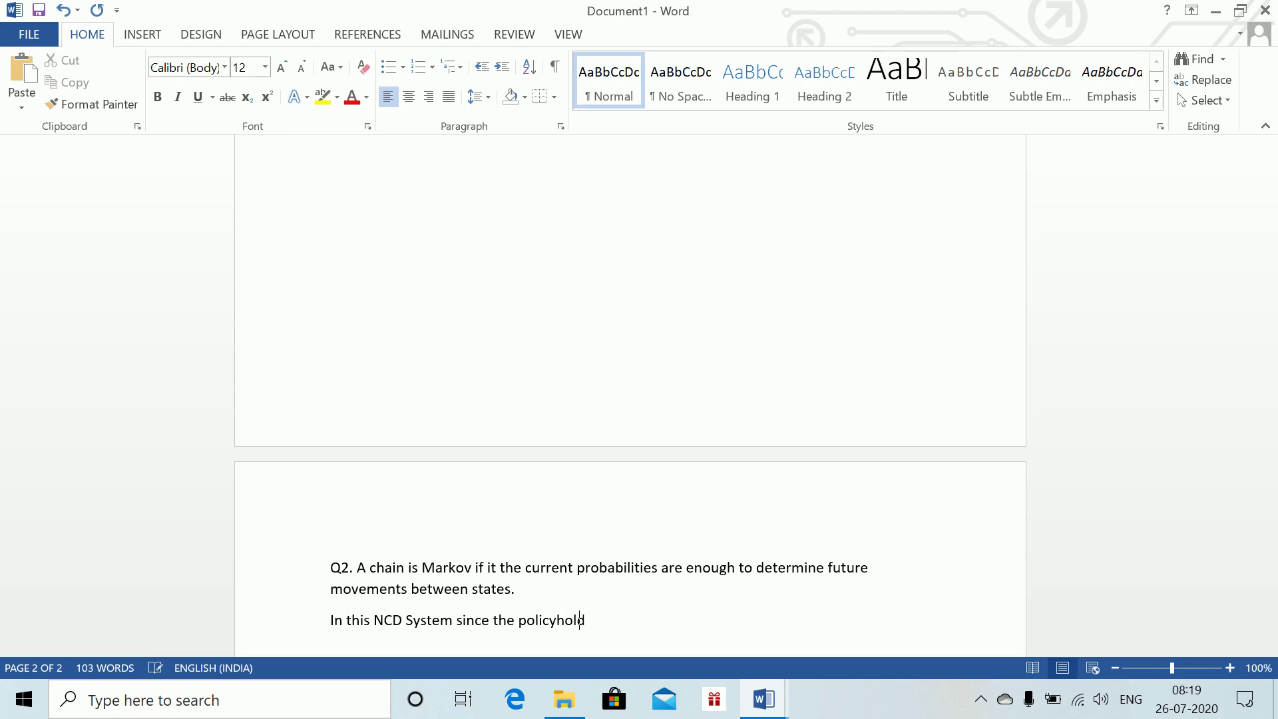
{"action": "type", "text": "ers at"}
{"action": "key", "text": "BackSpace"}
{"action": "key", "text": "BackSpace"}
{"action": "type", "text": "on level 2 make a claim, "}
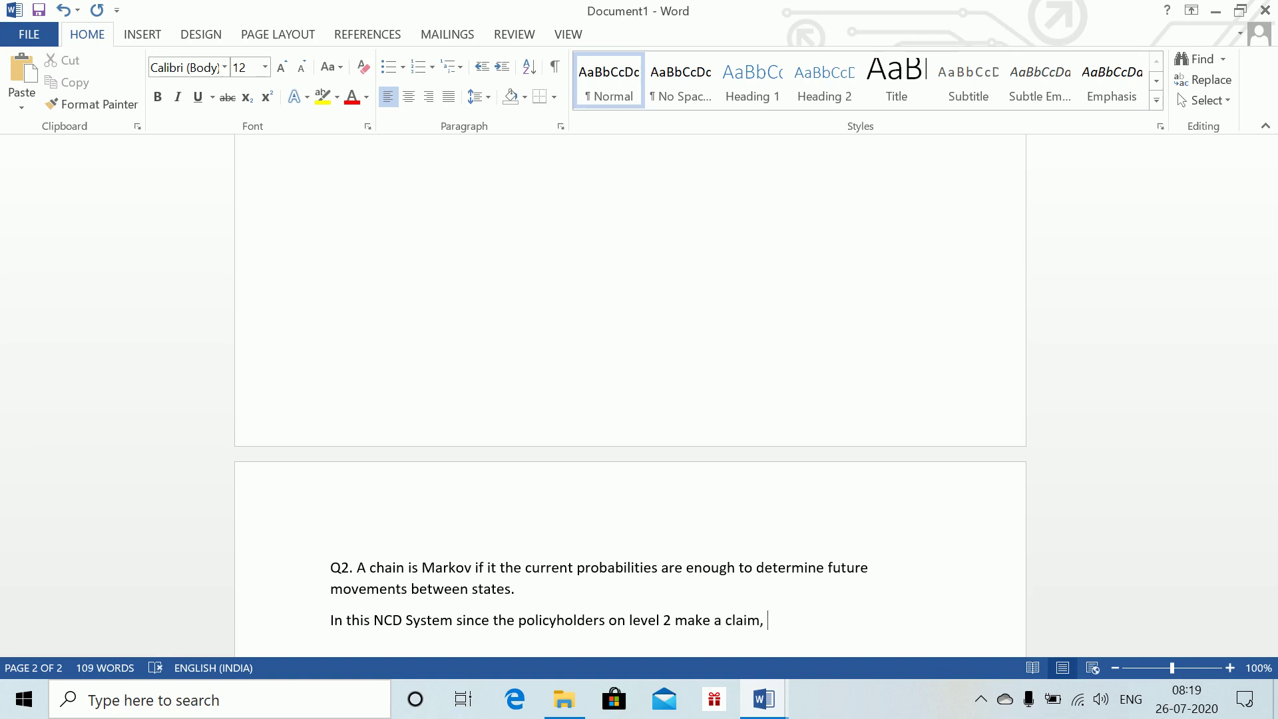
{"action": "type", "text": "they"}
{"action": "key", "text": "BackSpace"}
{"action": "type", "text": "ir move will dp dep"}
{"action": "key", "text": "BackSpace"}
{"action": "key", "text": "BackSpace"}
{"action": "key", "text": "BackSpace"}
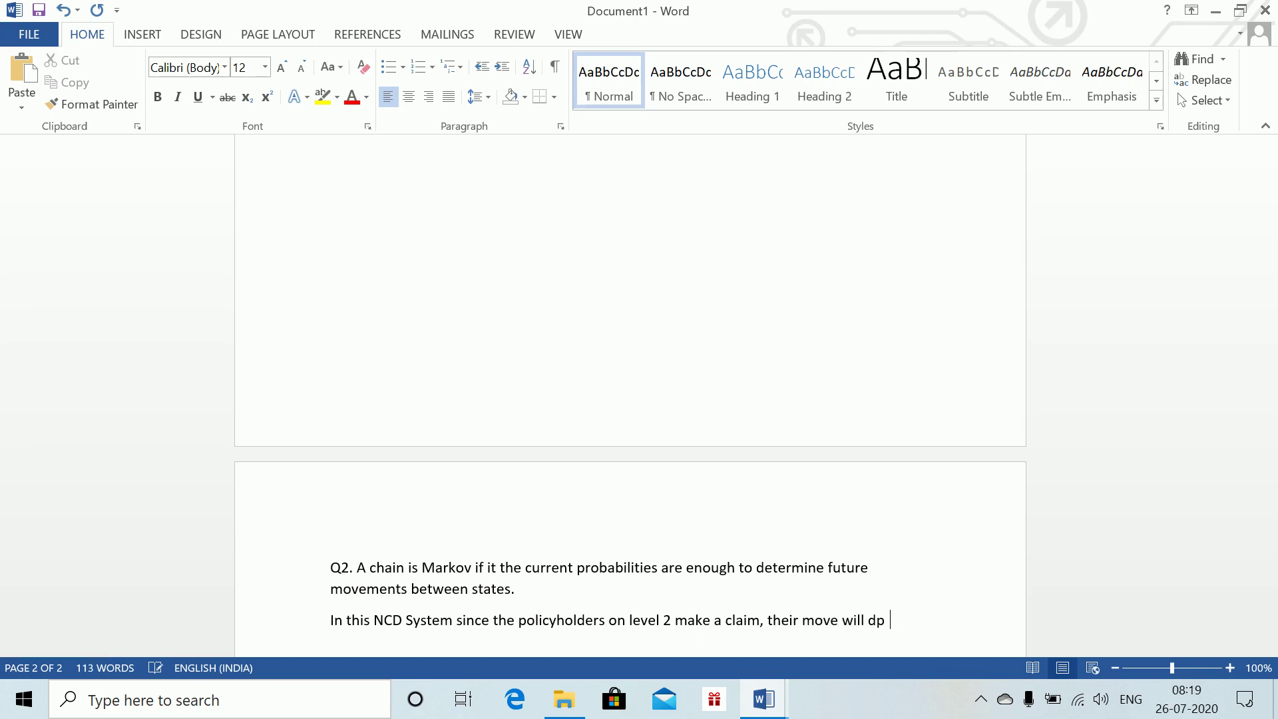
{"action": "key", "text": "BackSpace"}
{"action": "key", "text": "BackSpace"}
{"action": "type", "text": "epend on "}
{"action": "type", "text": " the clai"}
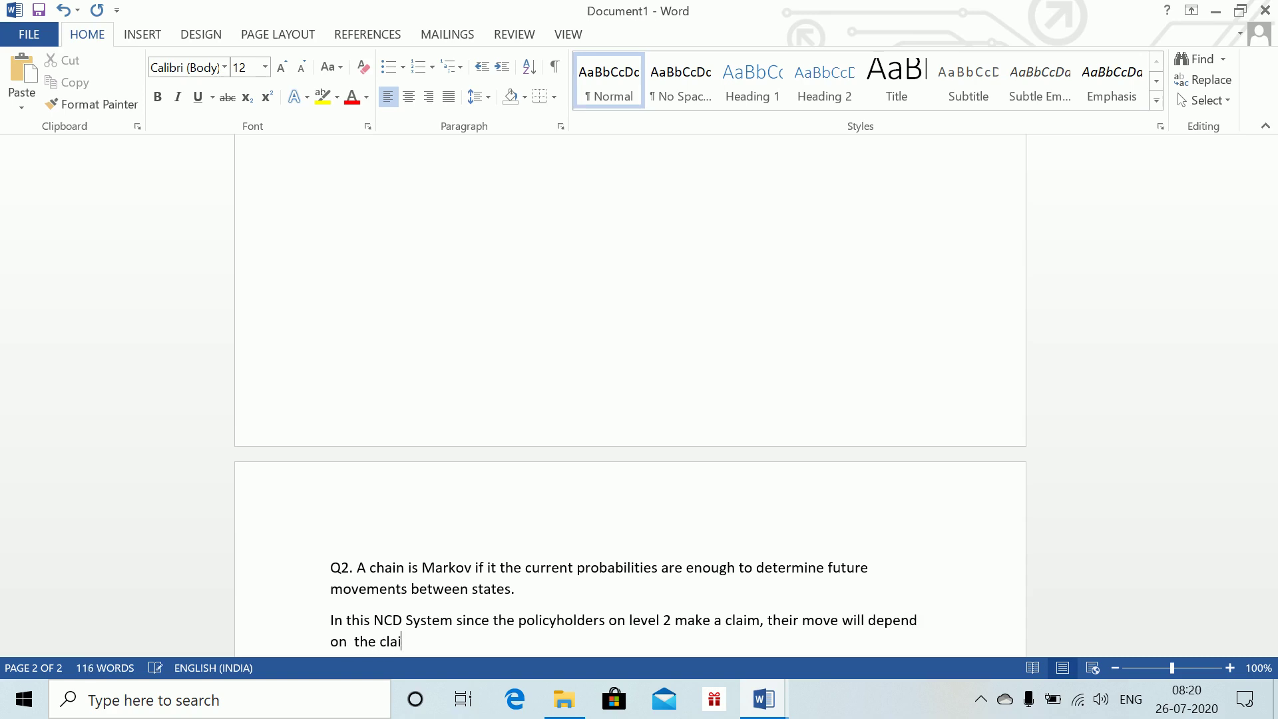
{"action": "type", "text": "m previoys"}
{"action": "key", "text": "BackSpace"}
{"action": "key", "text": "BackSpace"}
{"action": "type", "text": "us year also."}
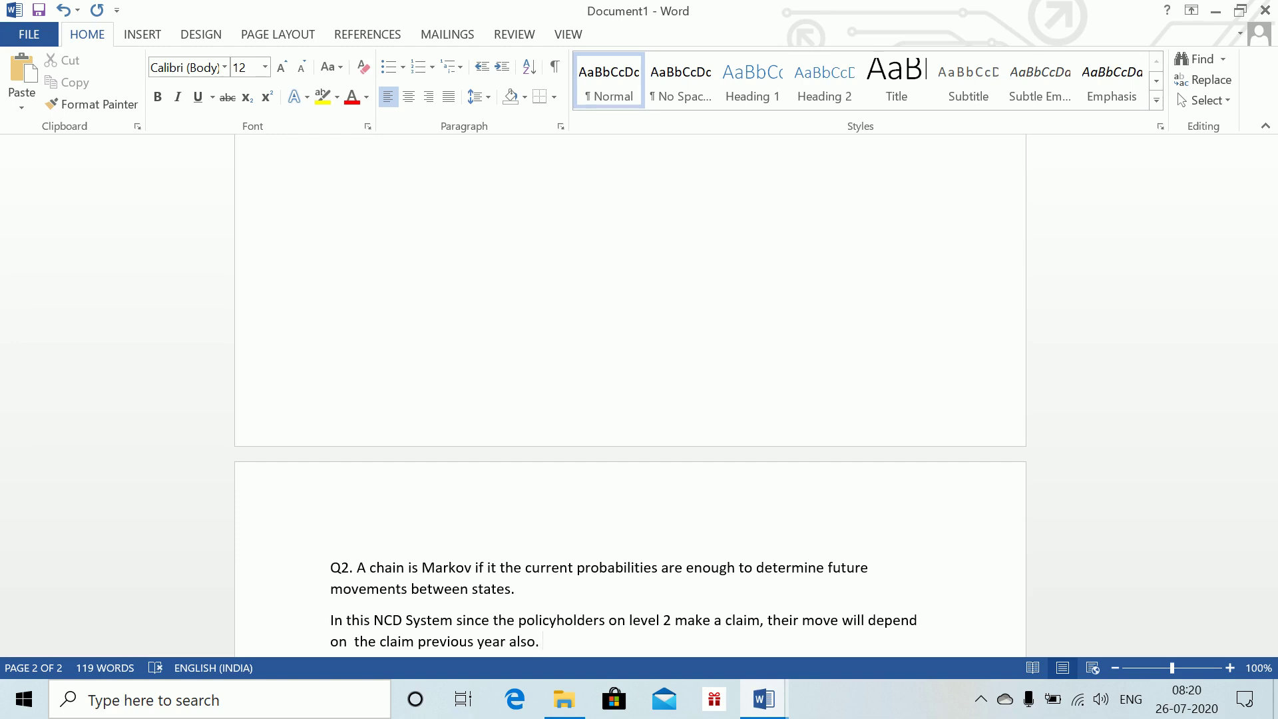
- Write 'So to obtain Markov model break level 2 into 2' and switch on superscript
{"action": "type", "text": "So "}
{"action": "type", "text": "to obtain "}
{"action": "type", "text": "mar"}
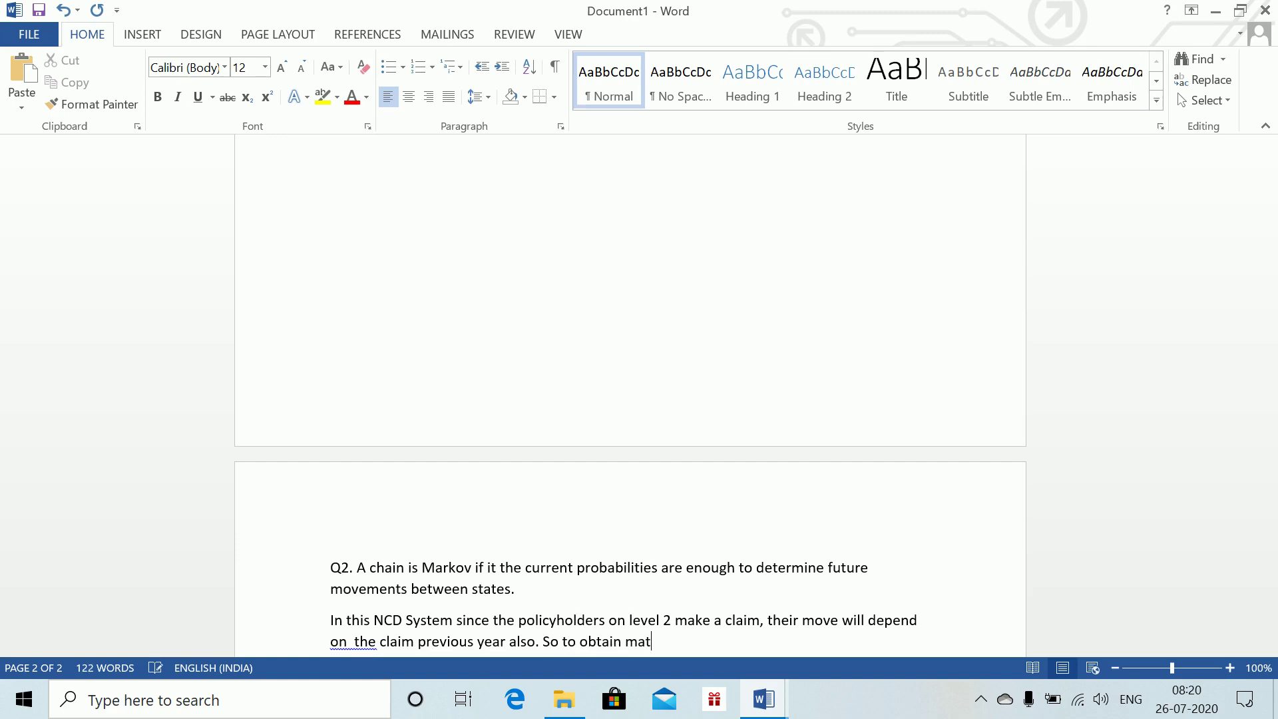
{"action": "key", "text": "BackSpace"}
{"action": "type", "text": "rkov model breal"}
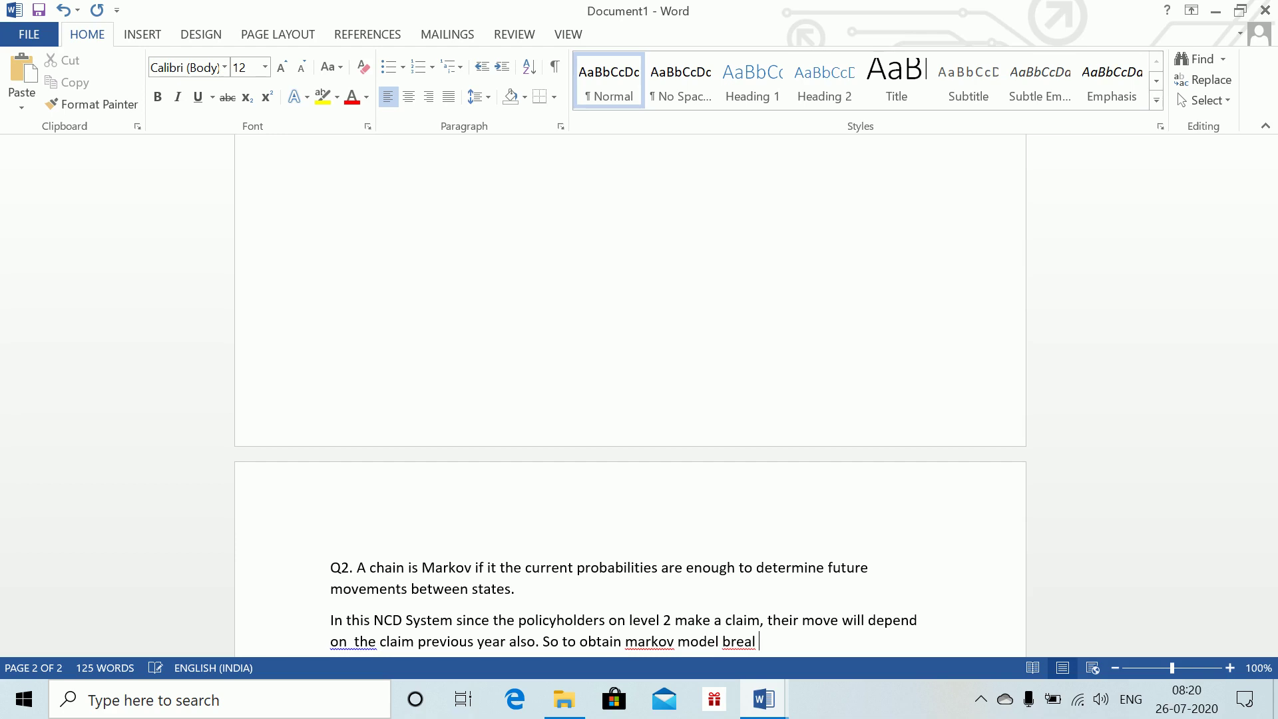
{"action": "type", "text": " k level t"}
{"action": "key", "text": "BackSpace"}
{"action": "type", "text": "2 into 2"}
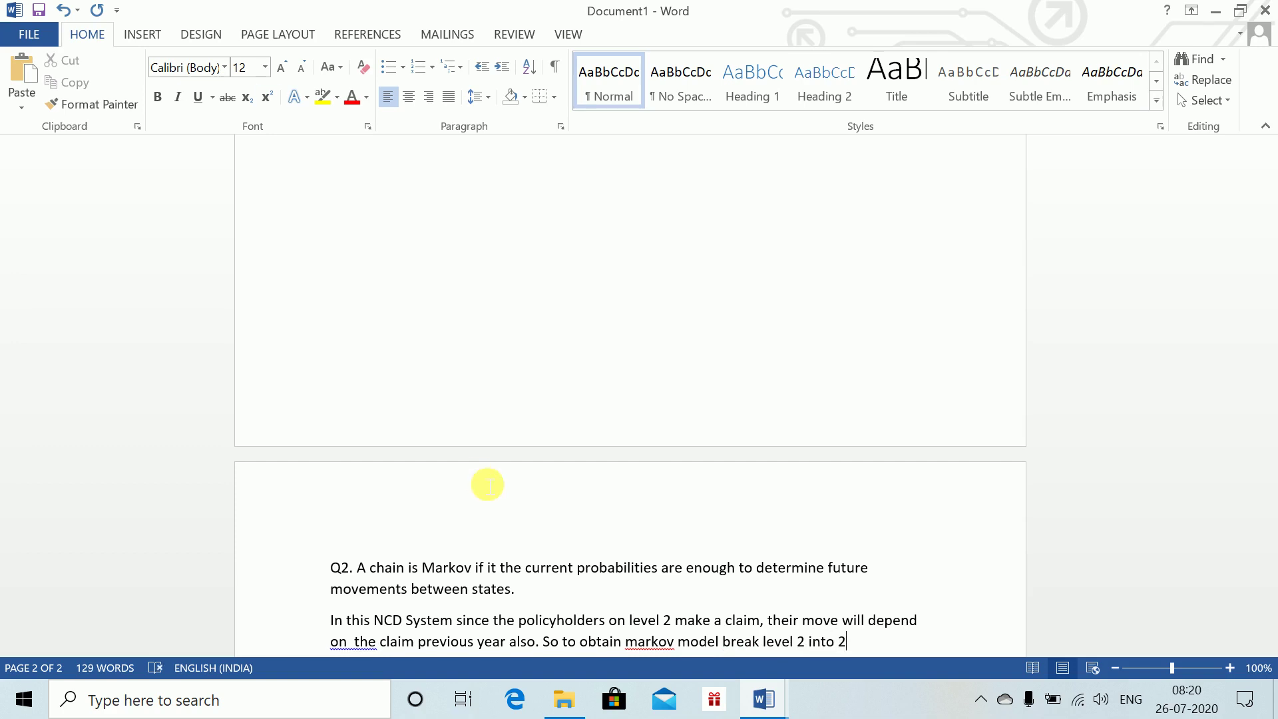
{"action": "key", "text": "ctrl+shift+plus"}
- Complete the phrase as 'into 2⁺, 2⁻' with superscript signs
{"action": "type", "text": "+"}
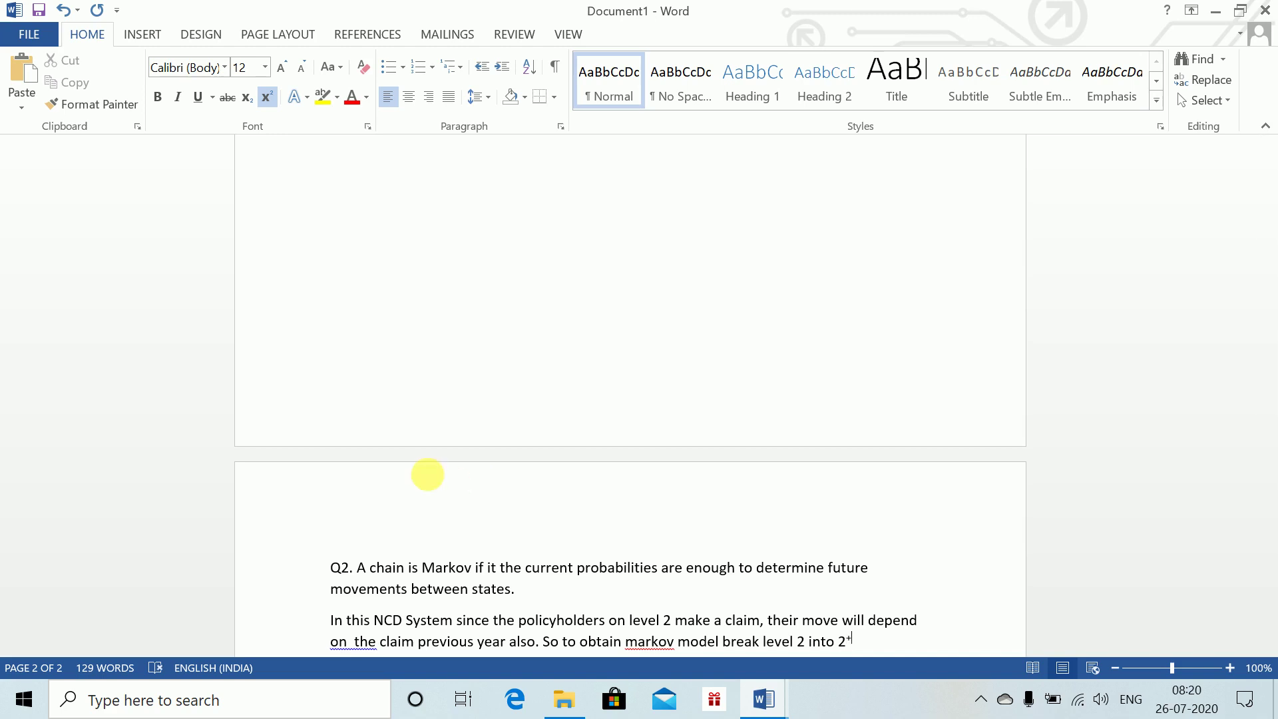
{"action": "key", "text": "ctrl+shift+plus"}
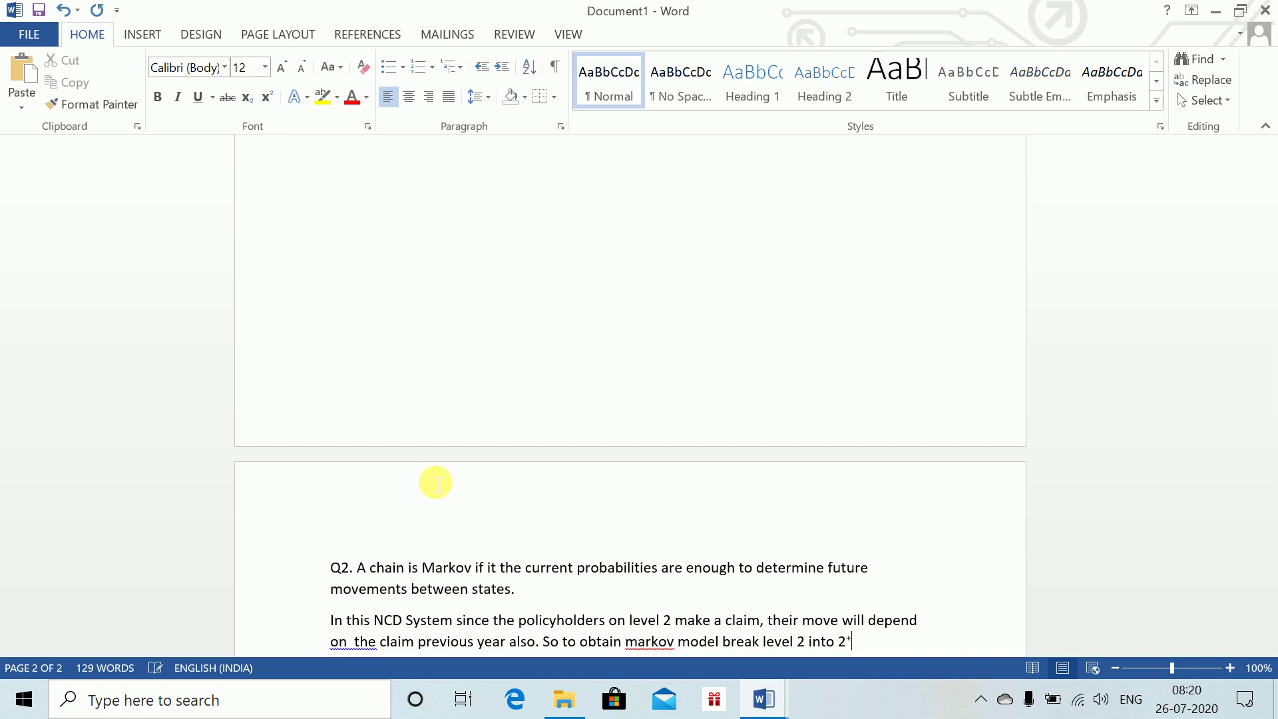
{"action": "type", "text": ", 2"}
{"action": "key", "text": "ctrl+shift+plus"}
{"action": "type", "text": "-"}
{"action": "key", "text": "ctrl+shift+plus"}
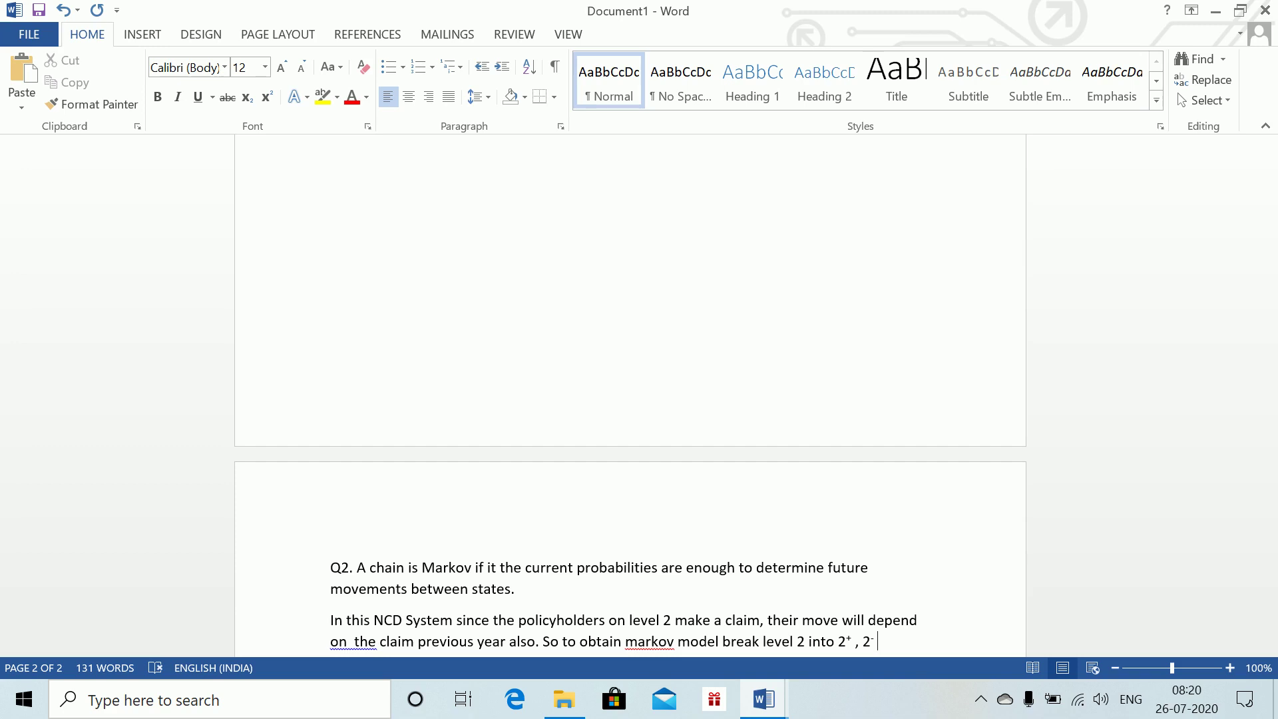
{"action": "key", "text": "Return"}
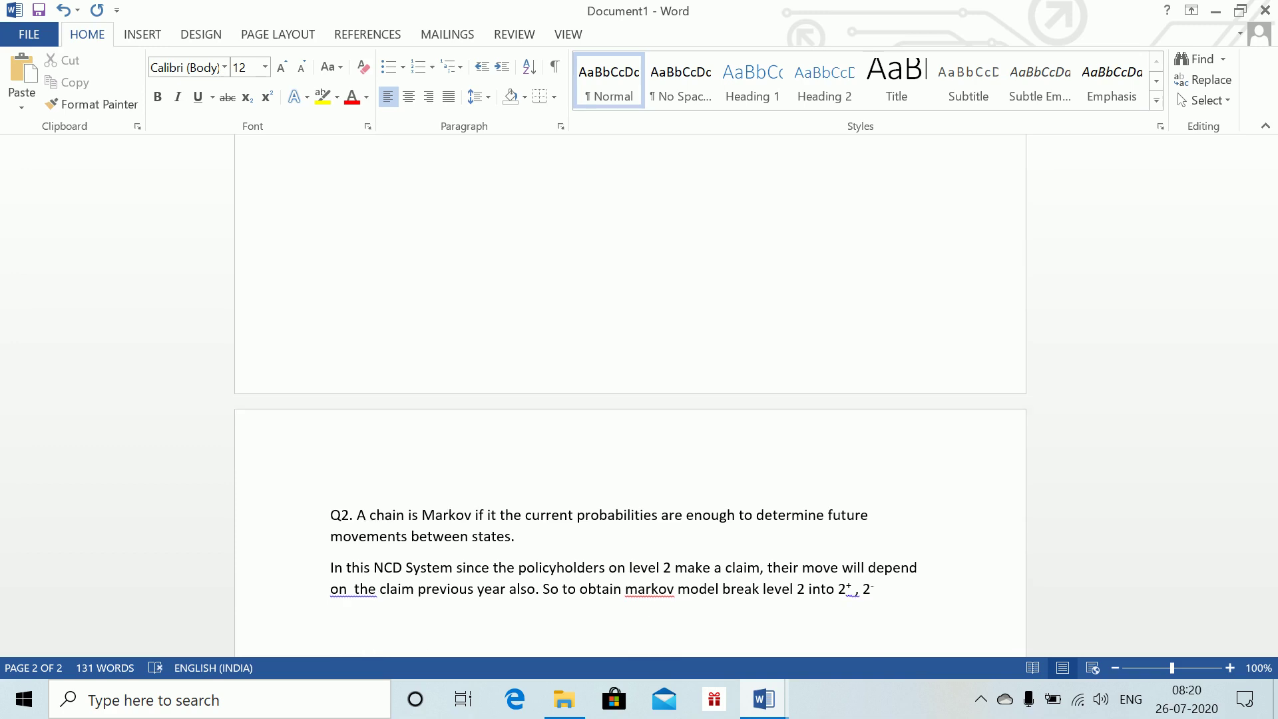
- Define 2⁺ as those who didn't make a claim in the previous year
{"action": "type", "text": "2"}
{"action": "key", "text": "ctrl+shift+plus"}
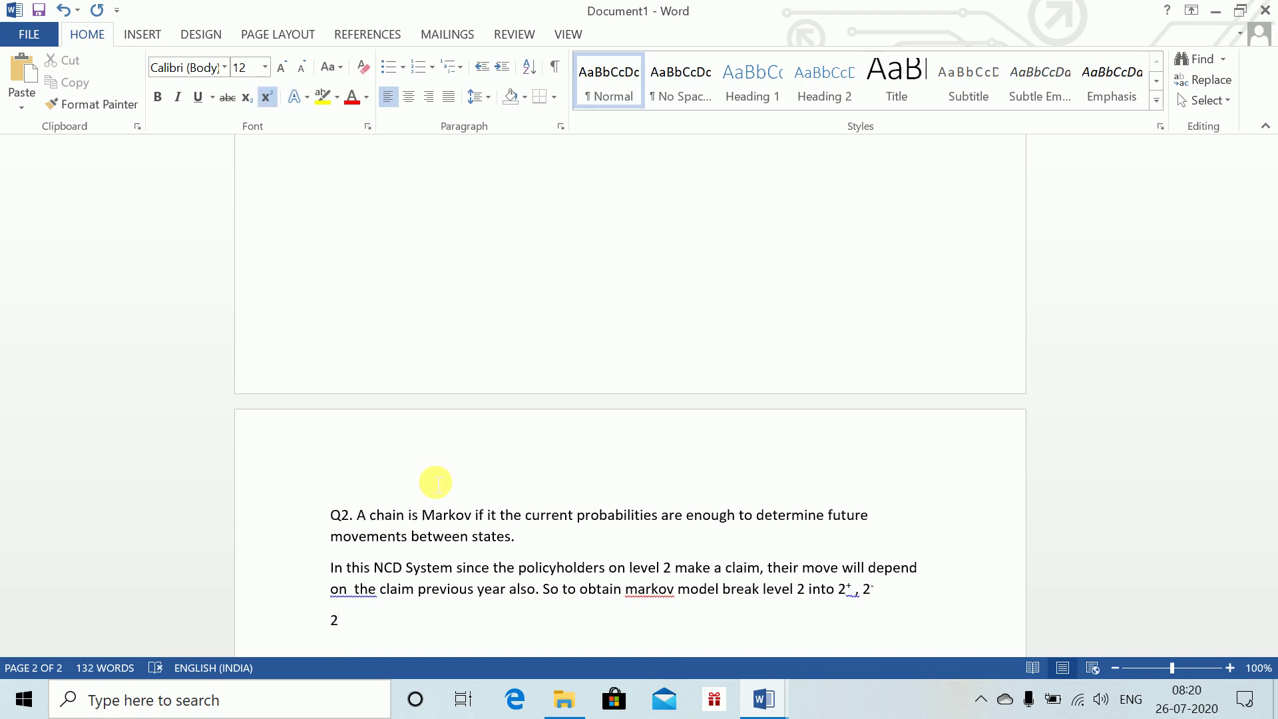
{"action": "type", "text": "++"}
{"action": "key", "text": "BackSpace"}
{"action": "key", "text": "ctrl+shift+plus"}
{"action": "type", "text": "= "}
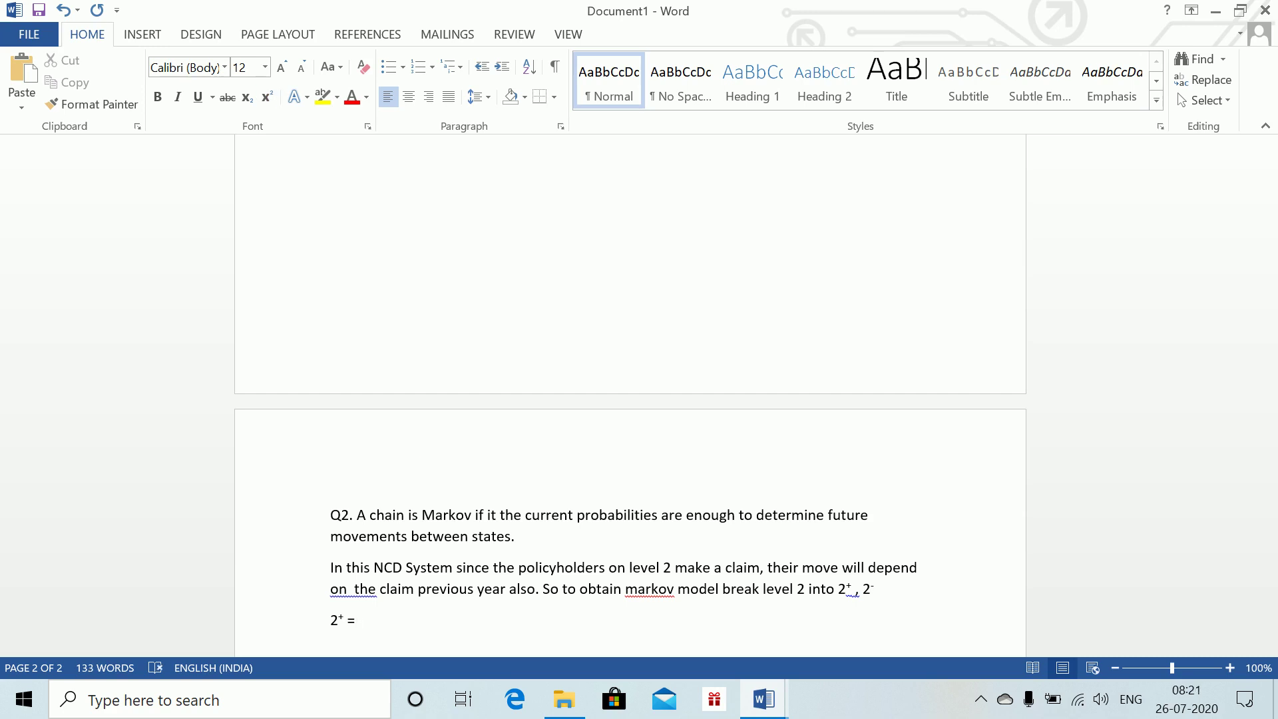
{"action": "type", "text": "For those who didn't make cl"}
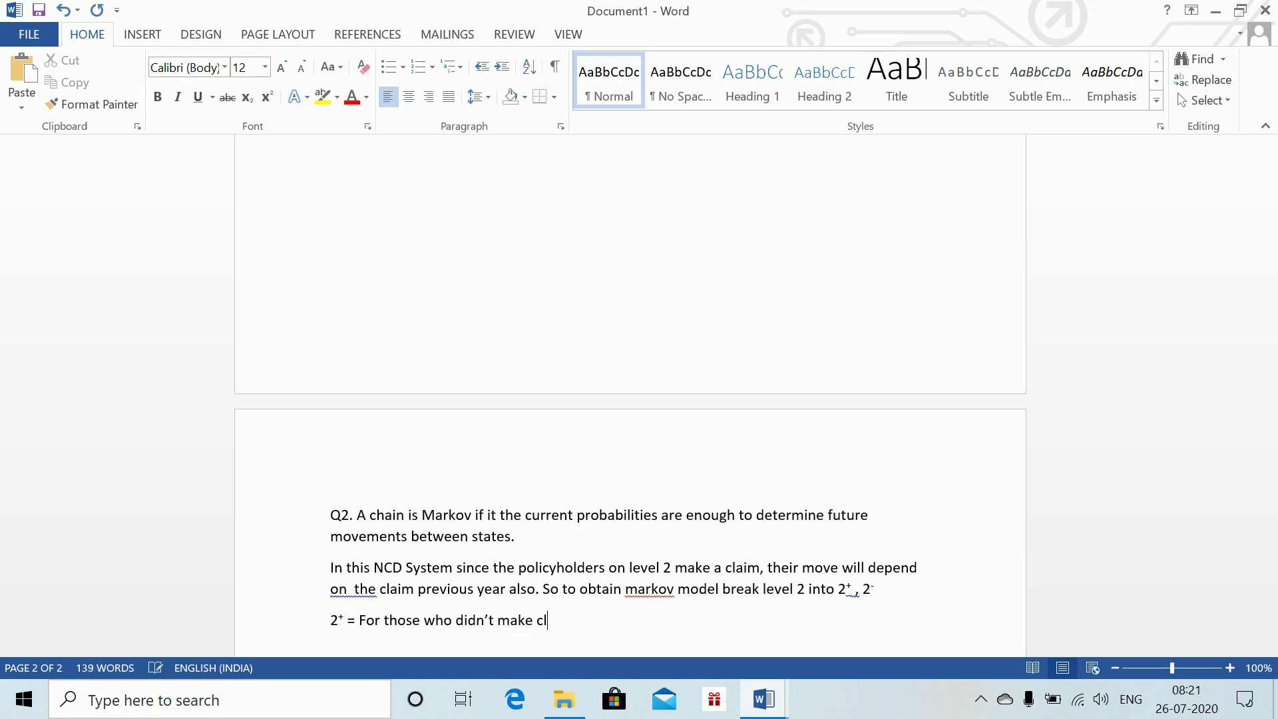
{"action": "type", "text": "aim previous year"}
{"action": "key", "text": "Return"}
- Define 2⁻ as those who made a claim in the previous year
{"action": "type", "text": "2"}
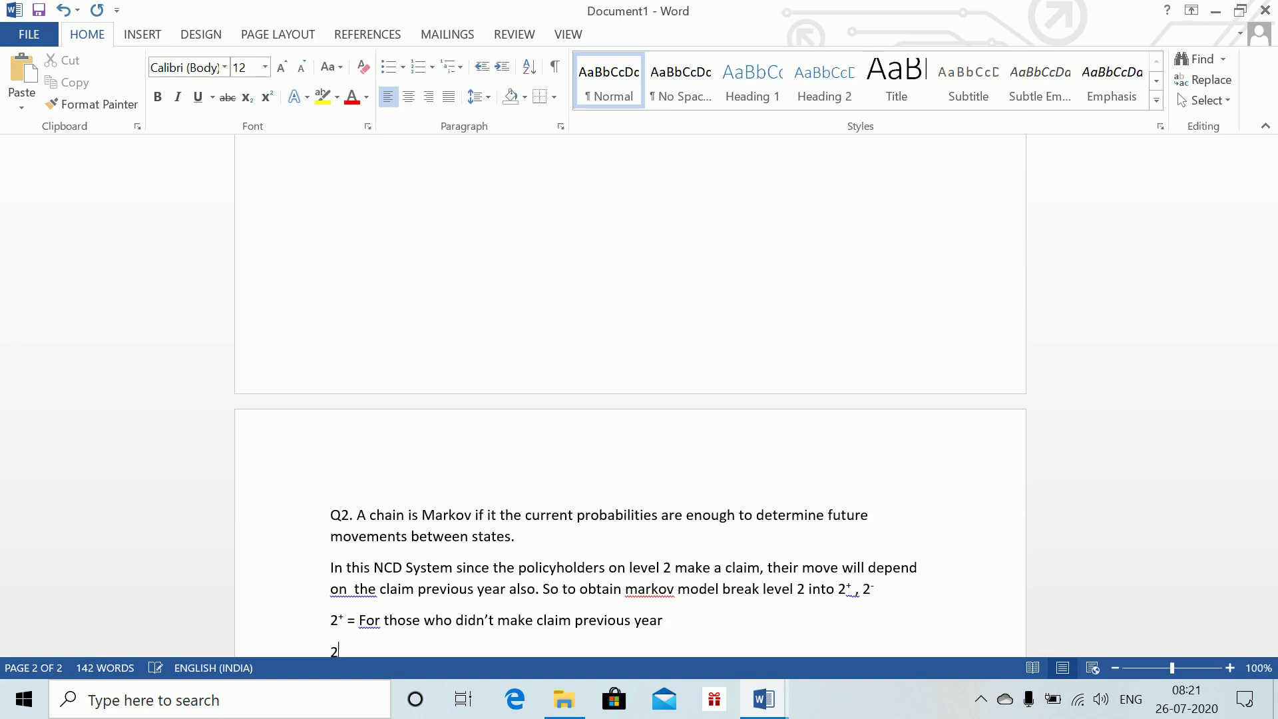
{"action": "key", "text": "ctrl+shift+equal"}
{"action": "key", "text": "ctrl+equal"}
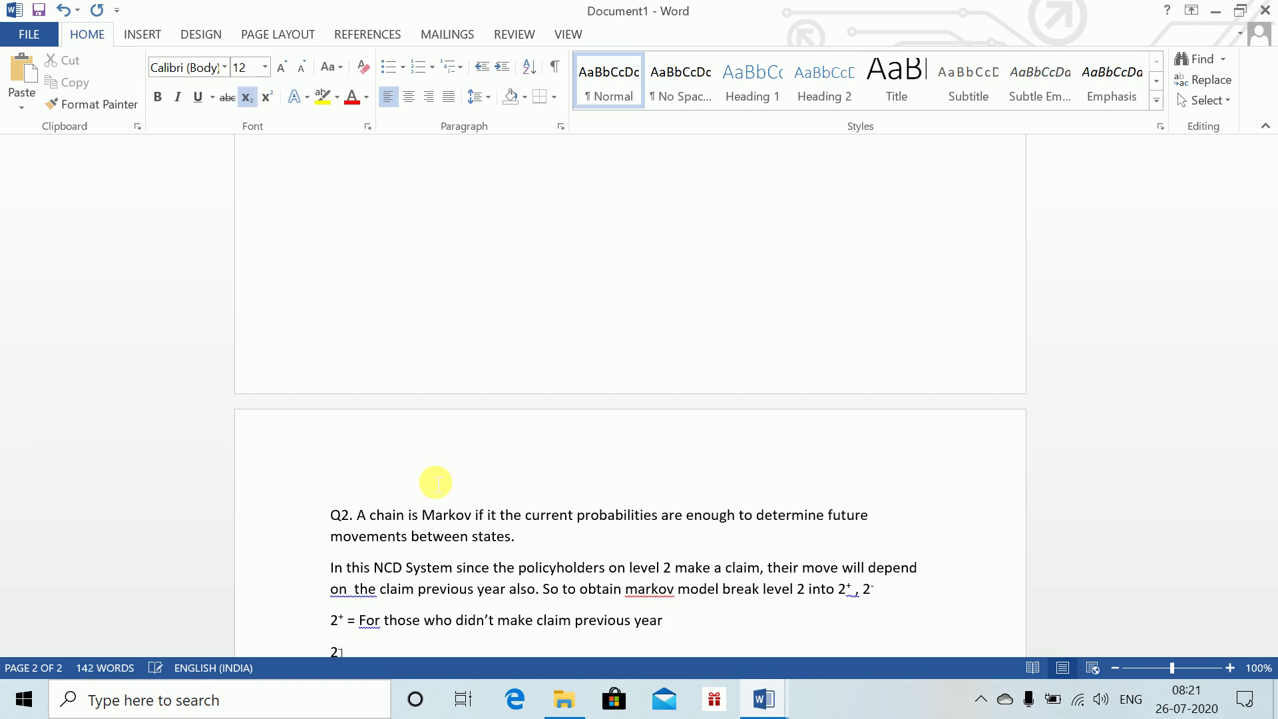
{"action": "key", "text": "ctrl+shift+equal"}
{"action": "type", "text": "-"}
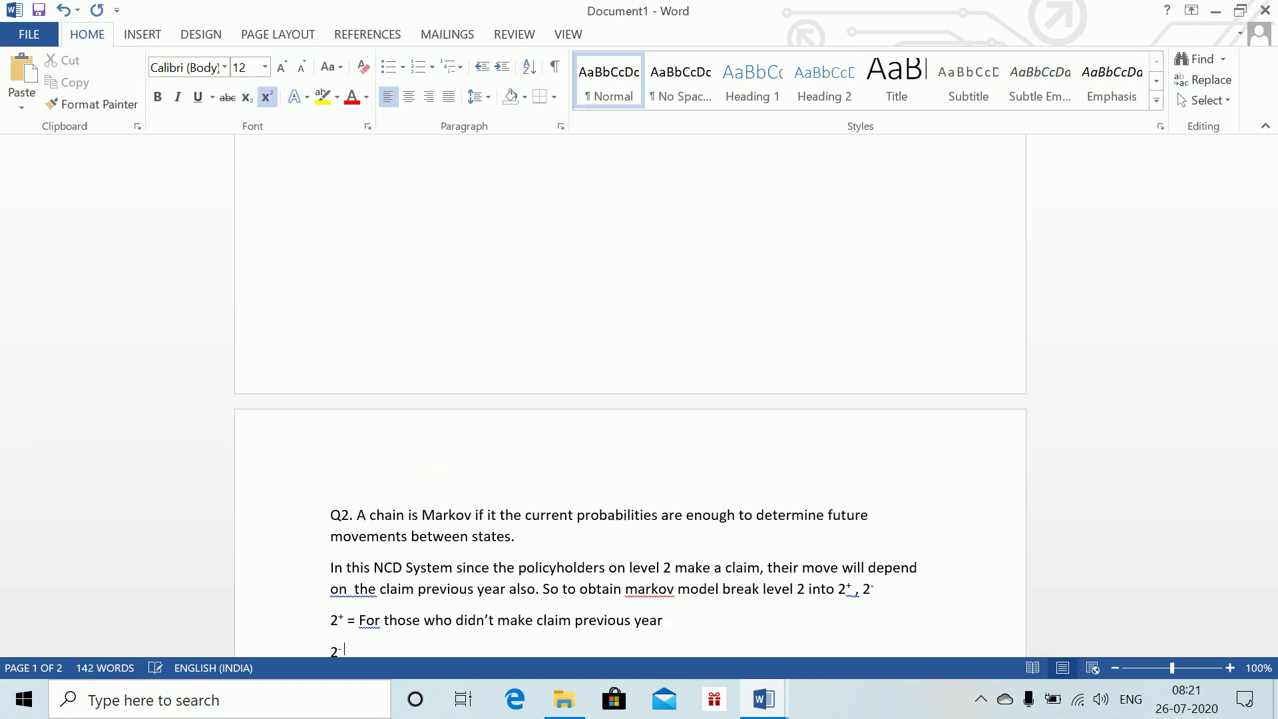
{"action": "key", "text": "ctrl+shift+equal"}
{"action": "type", "text": "= Fo"}
{"action": "type", "text": "r al"}
{"action": "key", "text": "BackSpace"}
{"action": "key", "text": "BackSpace"}
{"action": "type", "text": "those "}
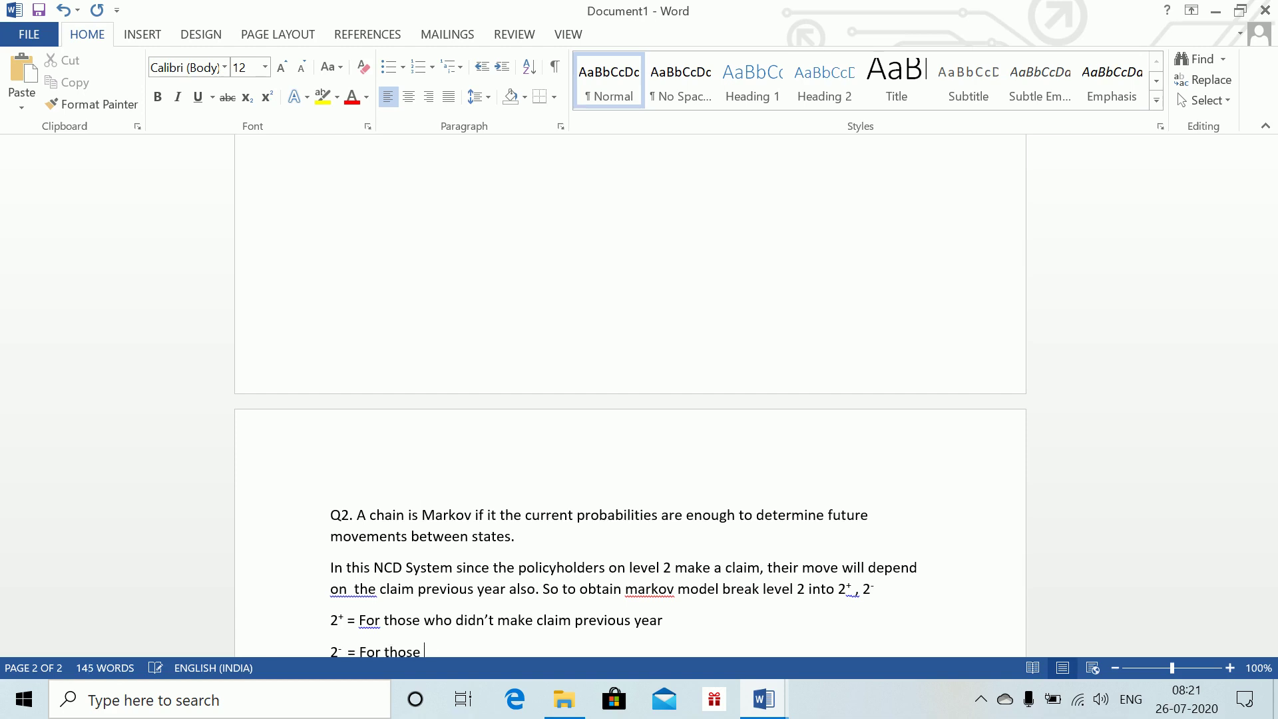
{"action": "type", "text": "who mad e claim in te pr"}
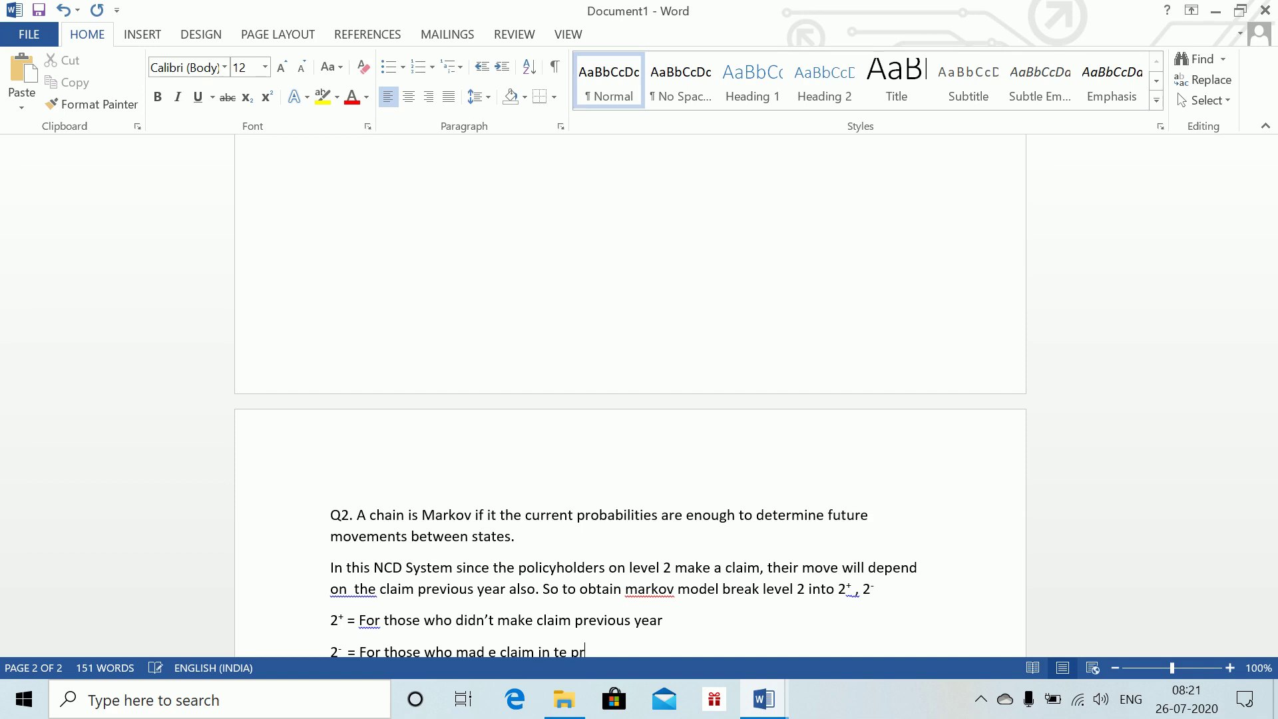
{"action": "type", "text": "evious"}
{"action": "key", "text": "BackSpace"}
{"action": "key", "text": "BackSpace"}
- Finish the 2⁻ definition and state 'There will be total 5 states'
{"action": "type", "text": "ous year"}
{"action": "key", "text": "Return"}
{"action": "key", "text": "Return"}
{"action": "key", "text": "Return"}
{"action": "key", "text": "Return"}
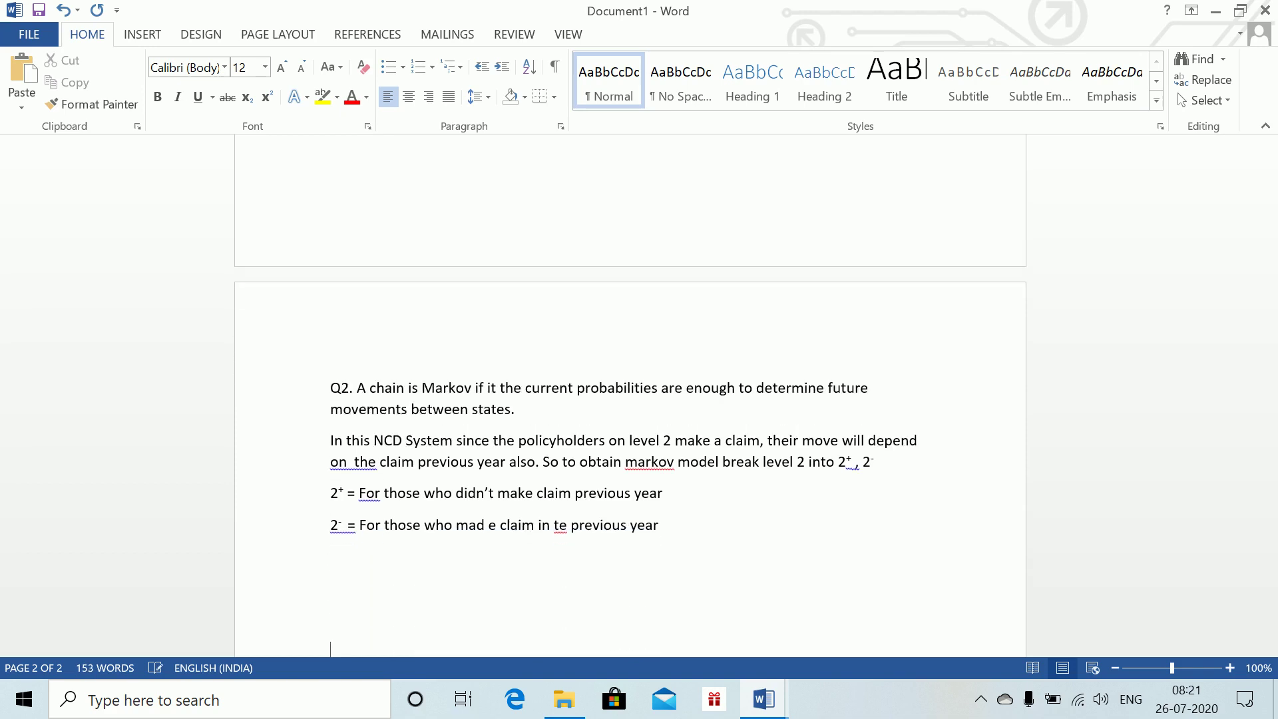
{"action": "type", "text": "There will be total 5 stars"}
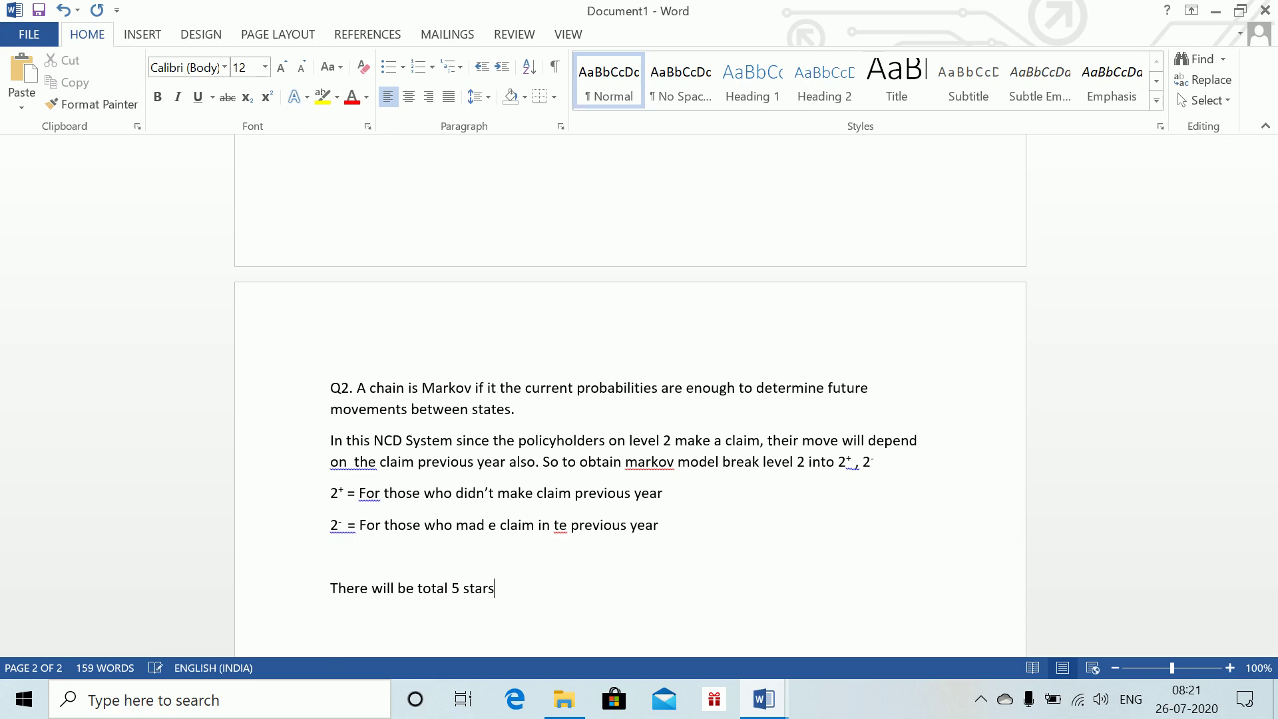
{"action": "key", "text": "BackSpace"}
{"action": "key", "text": "BackSpace"}
{"action": "type", "text": "tes "}
{"action": "type", "text": "{"}
{"action": "key", "text": "Return"}
- List the state set {0,1,2⁺, 2⁻, 3} with superscript signs
{"action": "type", "text": "0,1,2"}
{"action": "key", "text": "ctrl+shift+plus"}
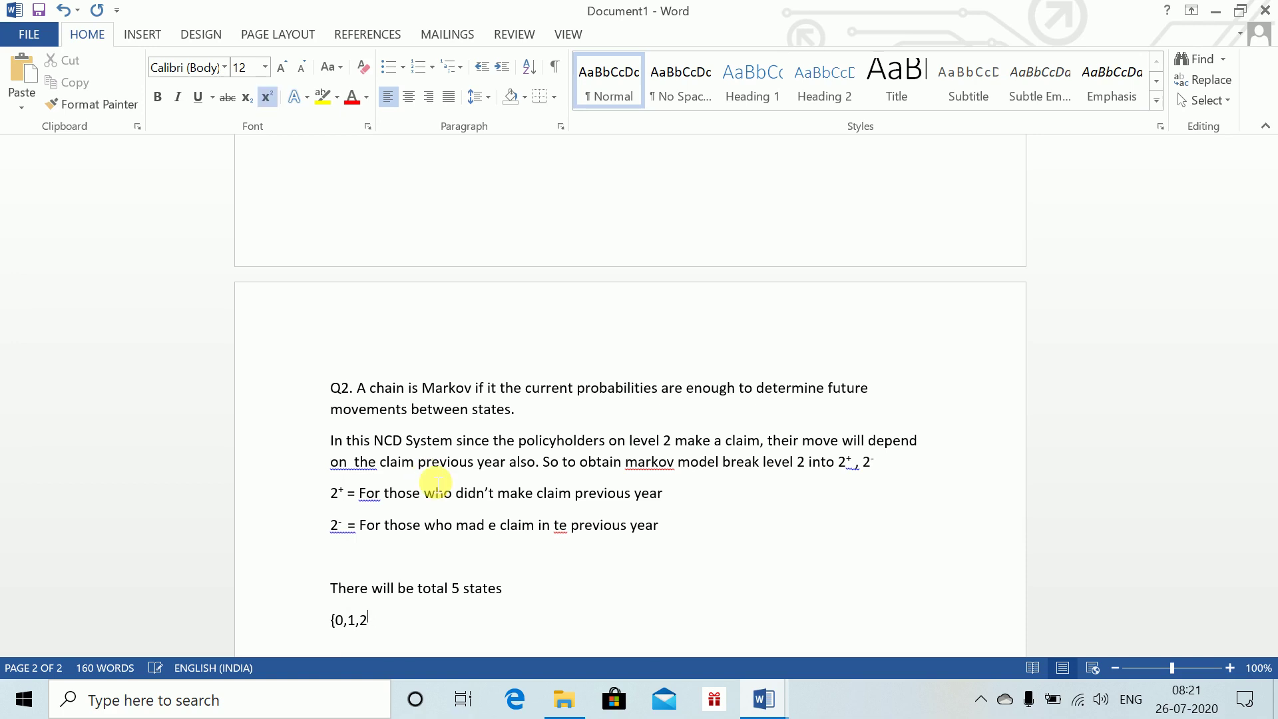
{"action": "type", "text": "+"}
{"action": "key", "text": "ctrl+shift+plus"}
{"action": "type", "text": ", 2"}
{"action": "key", "text": "ctrl+shift+plus"}
{"action": "type", "text": "-"}
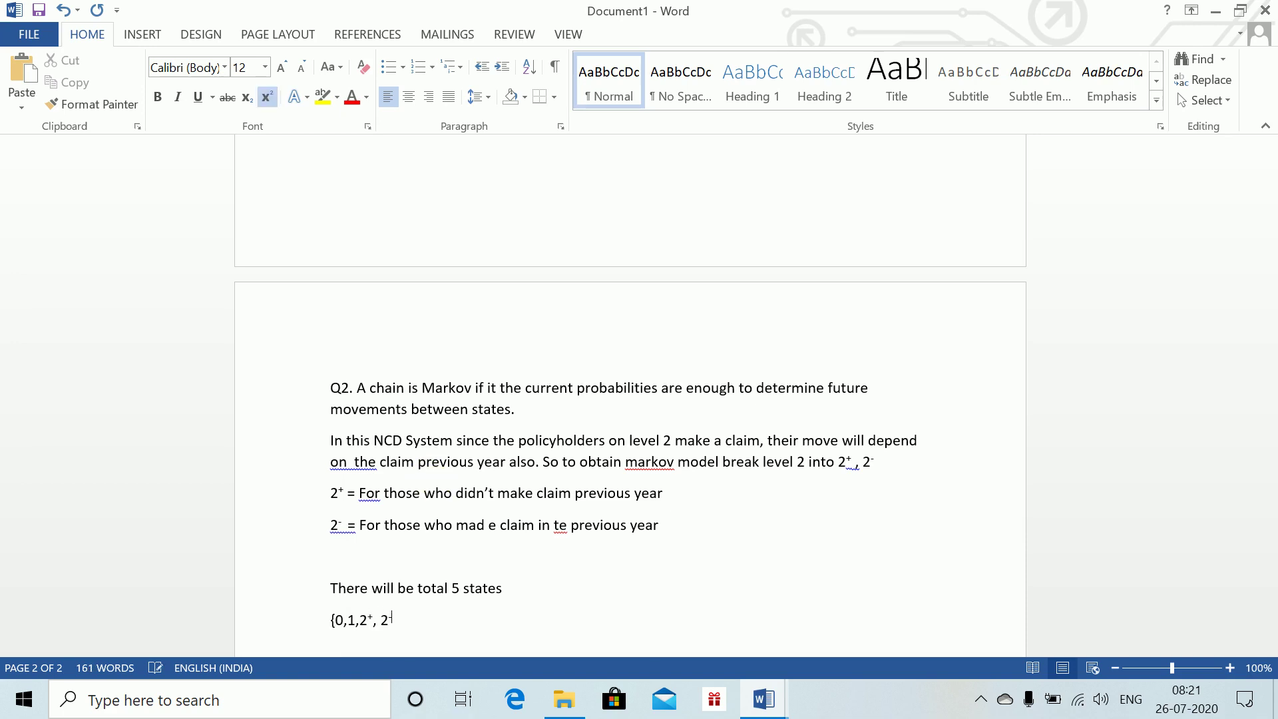
{"action": "key", "text": "ctrl+shift+plus"}
{"action": "type", "text": ", 3}"}
{"action": "key", "text": "Return"}
{"action": "key", "text": "Return"}
- Glance at the question document, then start part (b) with space below for the graph
{"action": "key", "text": "alt+Tab"}
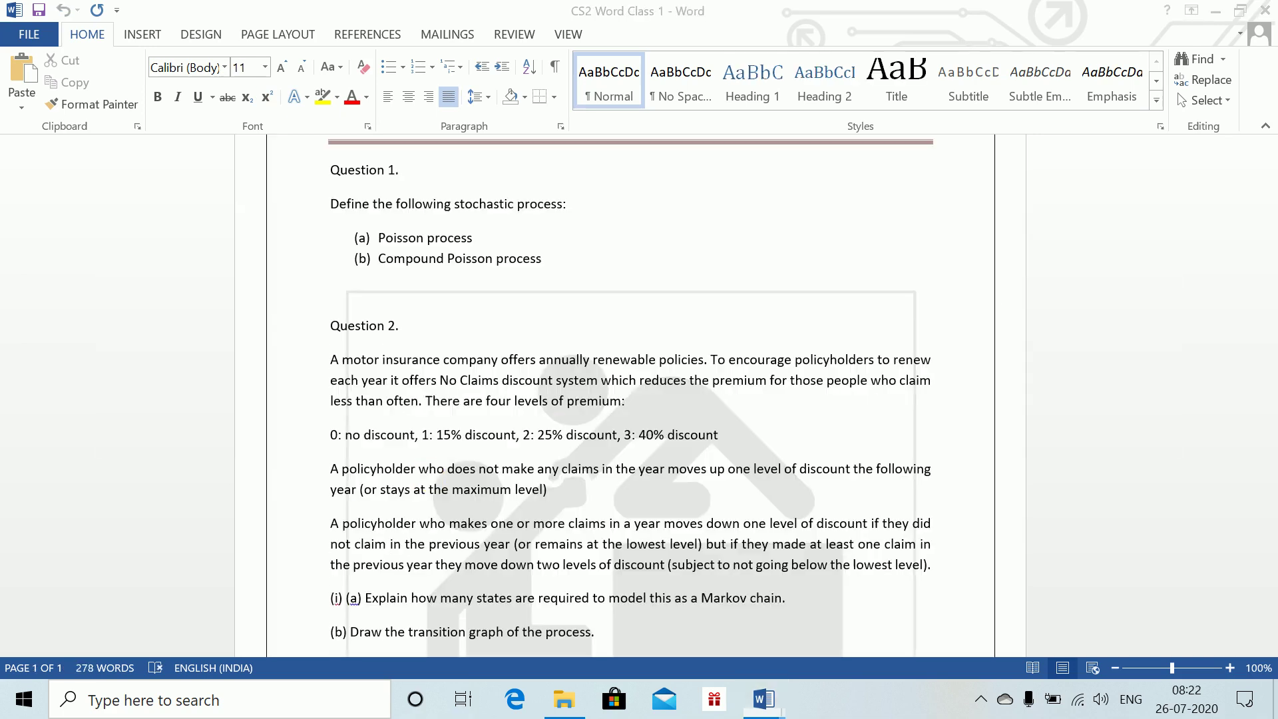
{"action": "key", "text": "alt+Tab"}
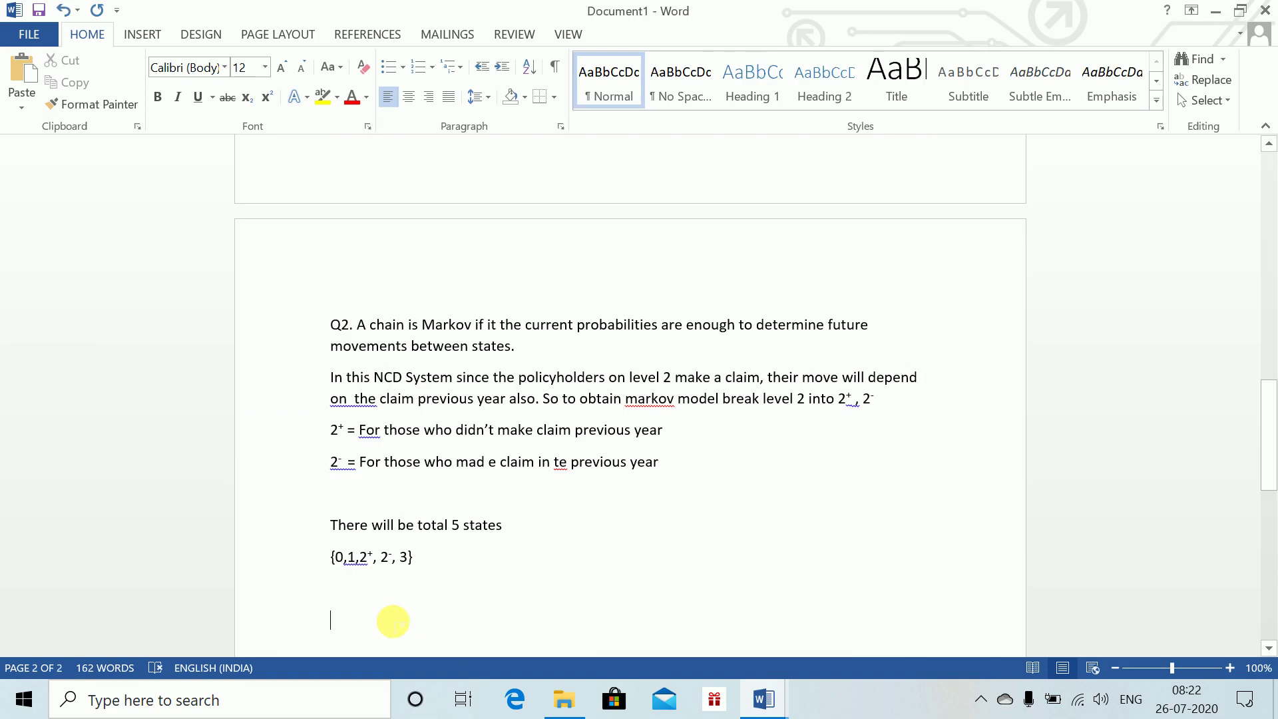
{"action": "type", "text": "(b)"}
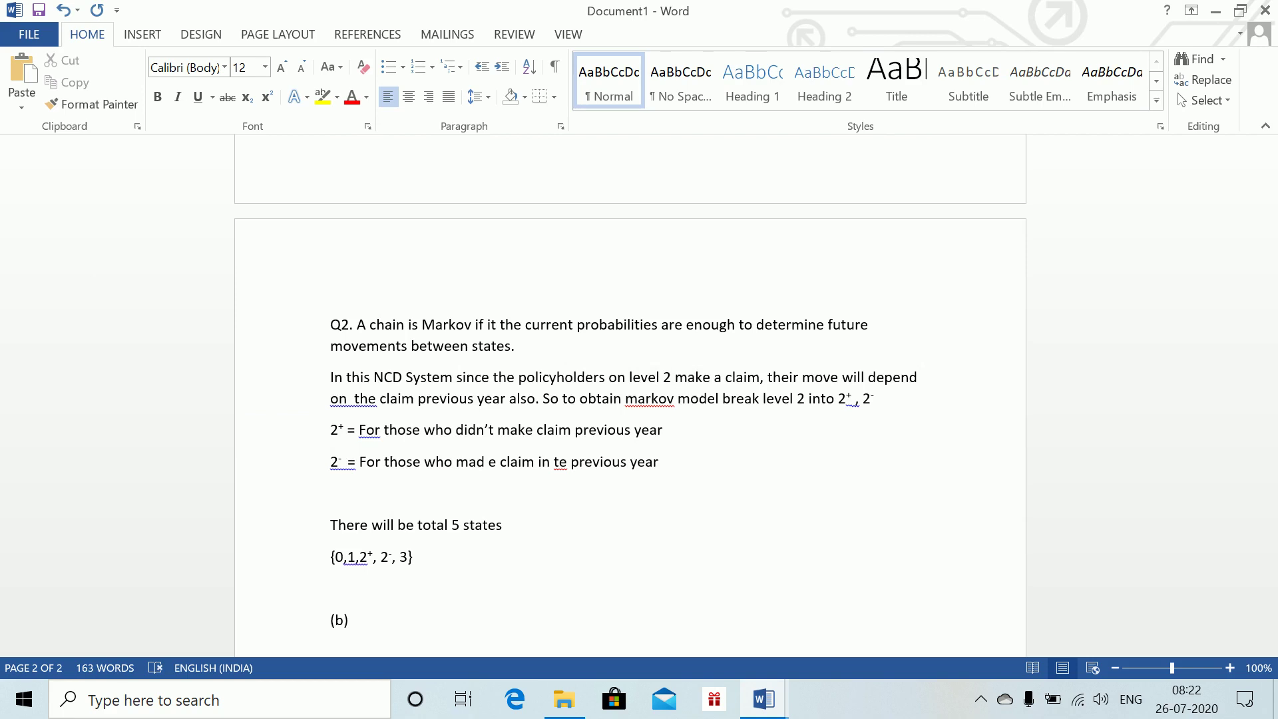
{"action": "key", "text": "Return"}
{"action": "key", "text": "Return"}
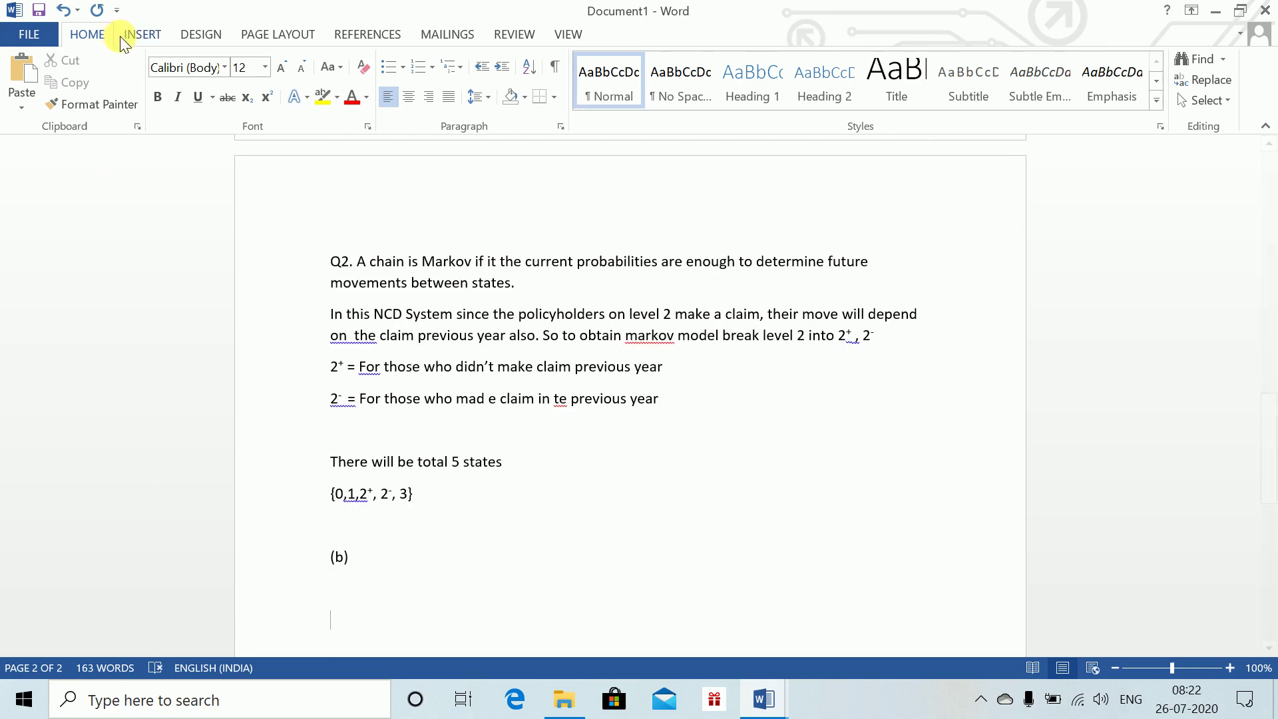
- Draw a rectangle under (b) and give it a white fill with green outline
{"action": "left_click", "coordinate": [127, 35]}
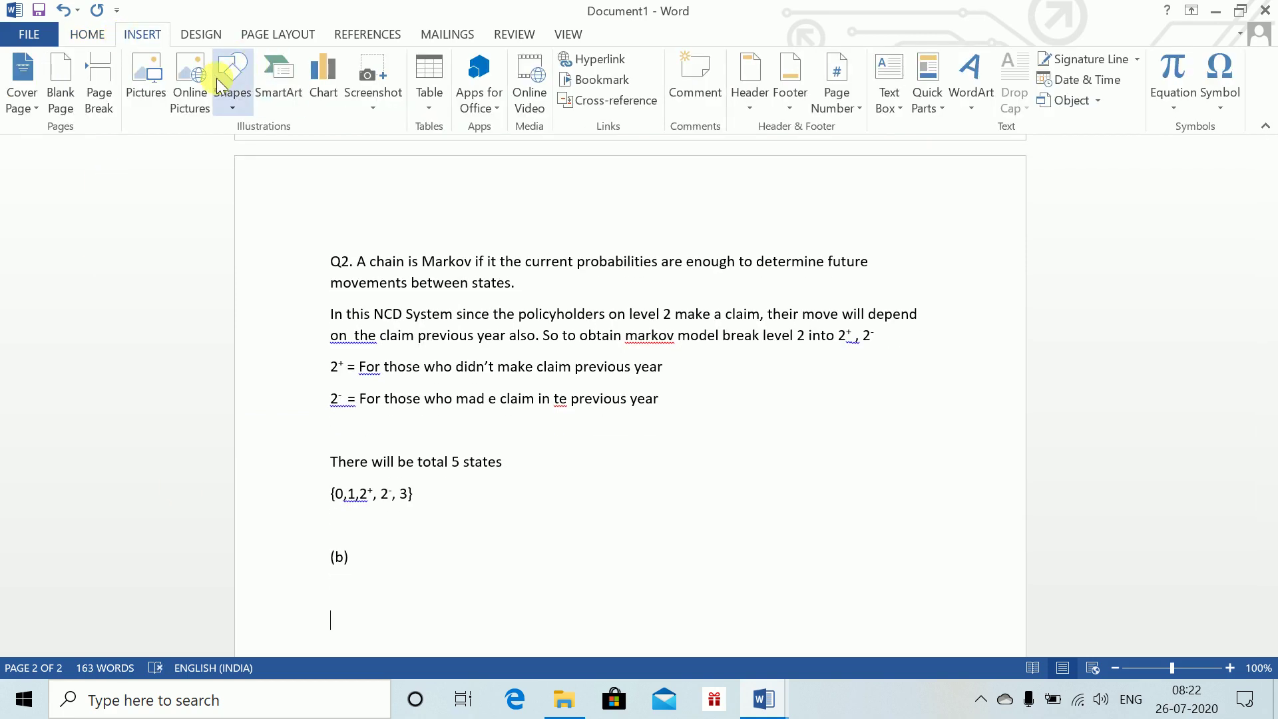
{"action": "left_click", "coordinate": [218, 80]}
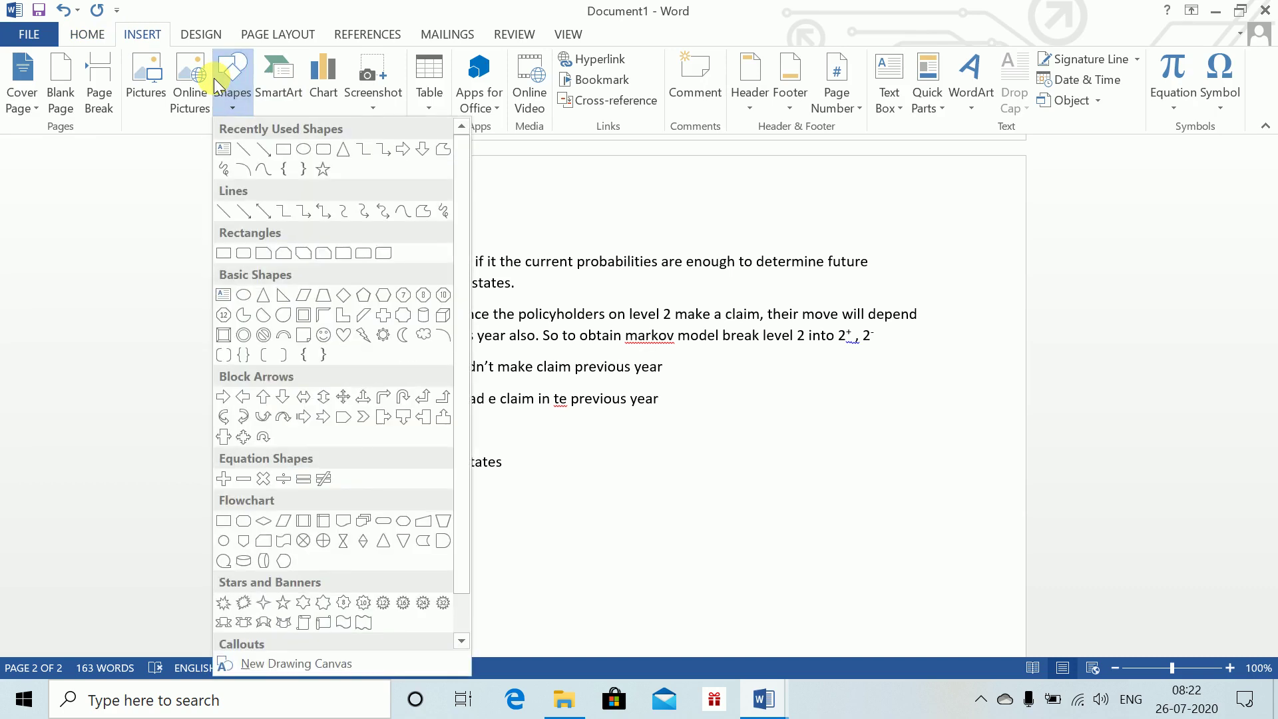
{"action": "left_click", "coordinate": [277, 150]}
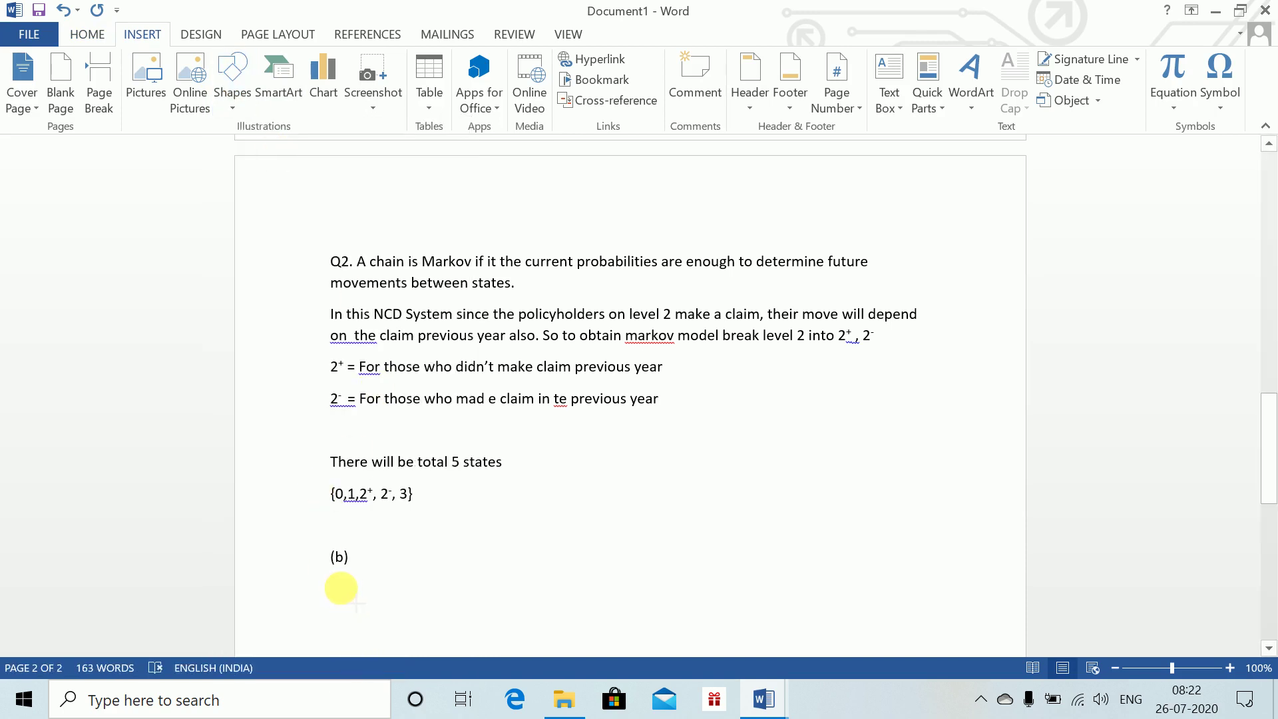
{"action": "mouse_move", "coordinate": [341, 588]}
{"action": "left_mouse_down"}
{"action": "mouse_move", "coordinate": [374, 634]}
{"action": "mouse_move", "coordinate": [408, 620]}
{"action": "mouse_move", "coordinate": [408, 126]}
{"action": "mouse_move", "coordinate": [408, 248]}
{"action": "mouse_move", "coordinate": [438, 342]}
{"action": "left_mouse_up"}
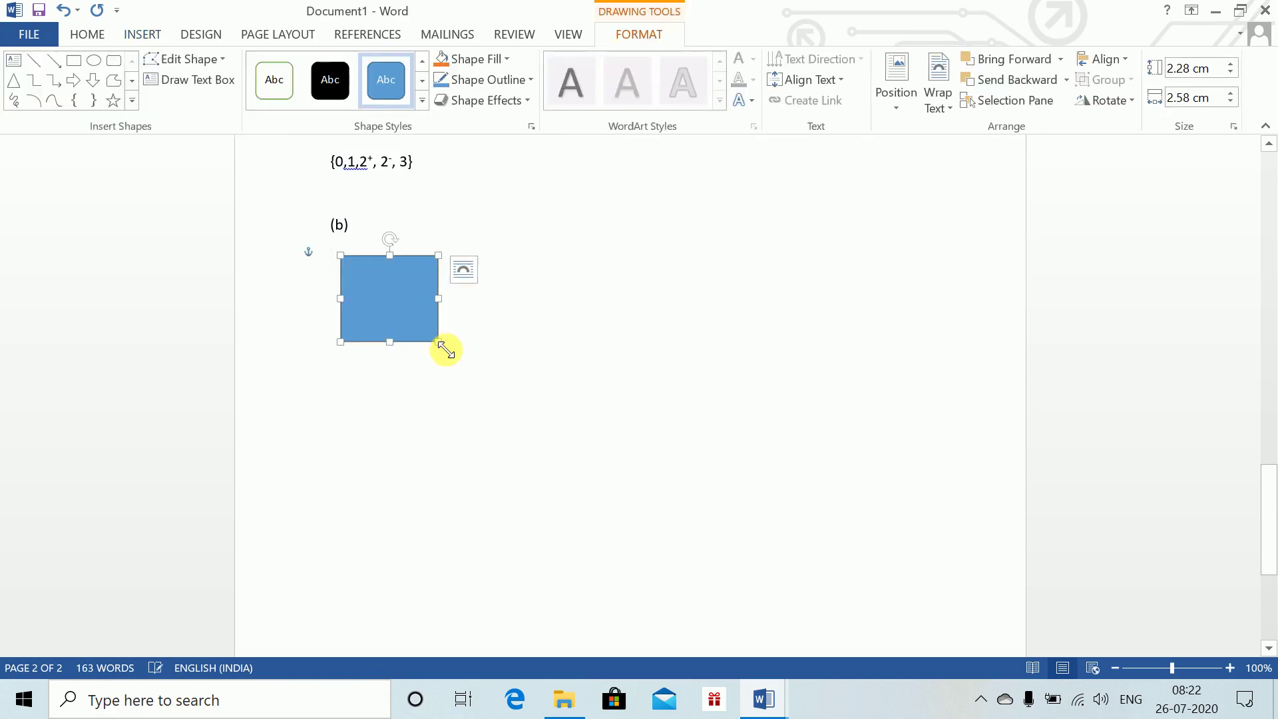
{"action": "left_click", "coordinate": [464, 269]}
{"action": "left_click", "coordinate": [274, 74]}
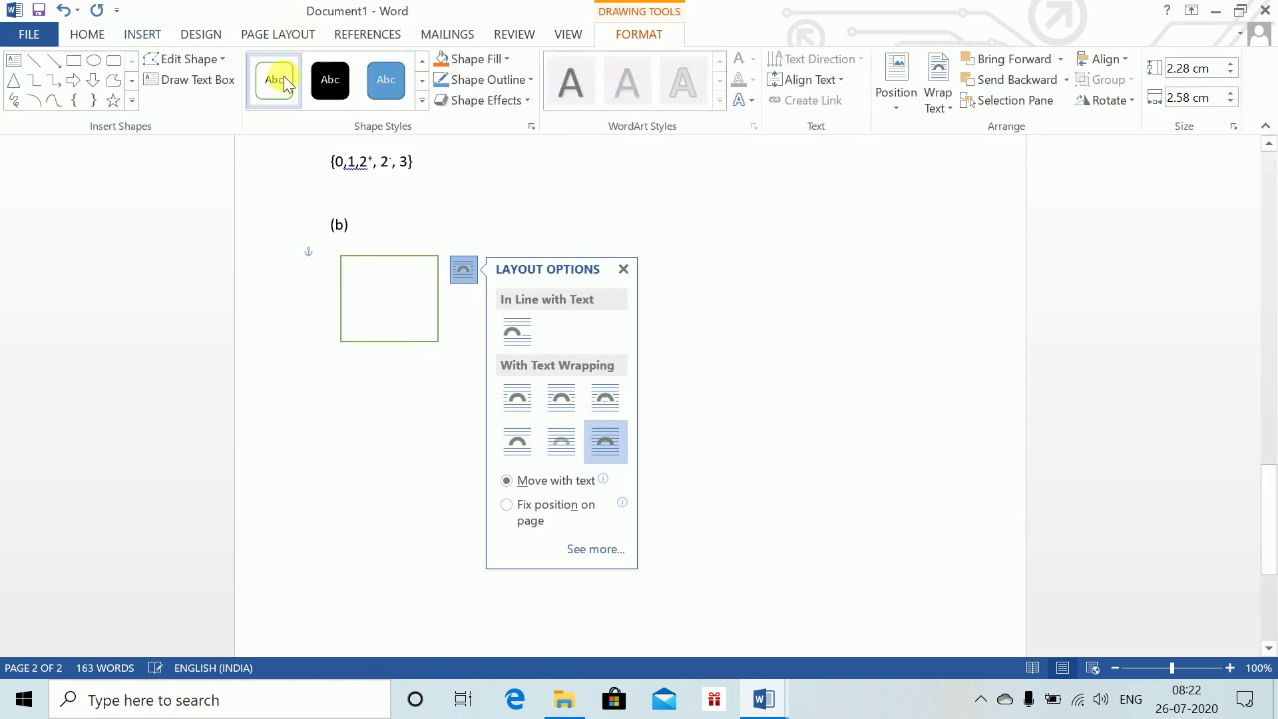
{"action": "left_click", "coordinate": [364, 285]}
- Duplicate the rectangle and arrange four copies in a row with a fifth below
{"action": "key", "text": "ctrl+c"}
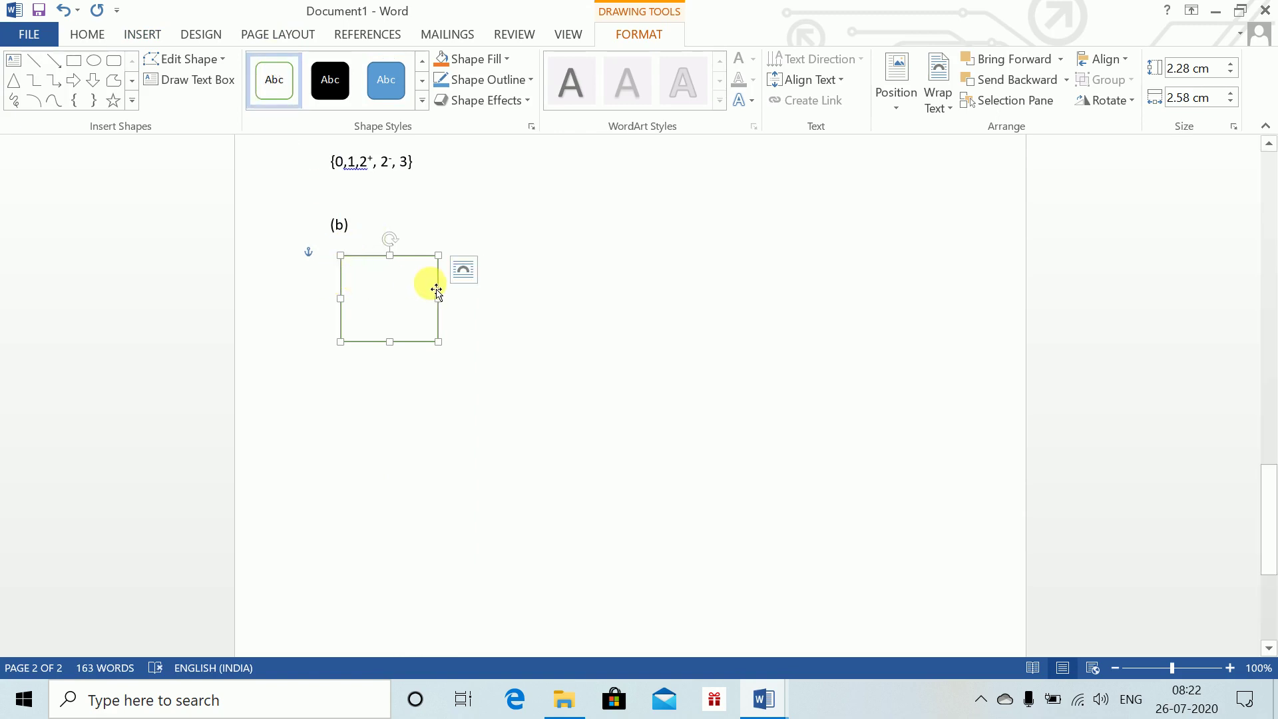
{"action": "key", "text": "ctrl+v"}
{"action": "key", "text": "ctrl+v"}
{"action": "key", "text": "ctrl+v"}
{"action": "key", "text": "ctrl+v"}
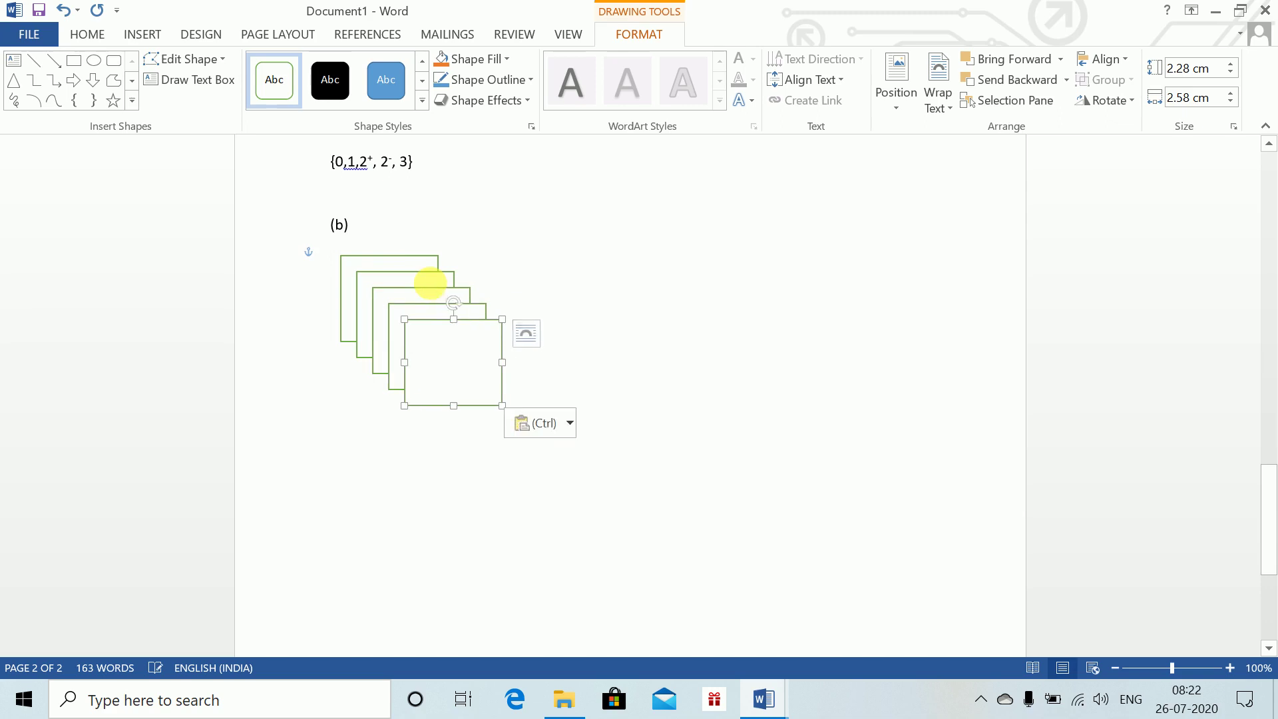
{"action": "left_click_drag", "start_coordinate": [371, 281], "coordinate": [526, 268]}
{"action": "left_click_drag", "start_coordinate": [451, 345], "coordinate": [742, 288]}
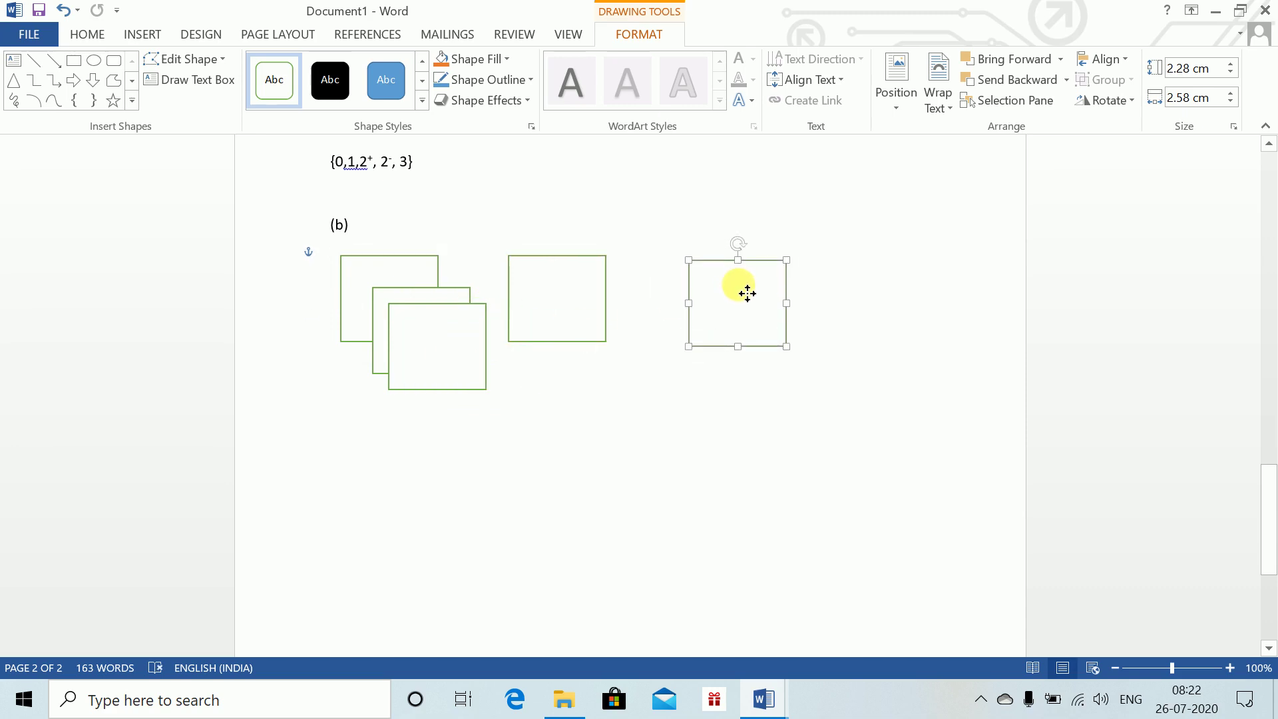
{"action": "left_click", "coordinate": [434, 345]}
{"action": "left_click_drag", "start_coordinate": [612, 375], "coordinate": [922, 307]}
{"action": "left_click_drag", "start_coordinate": [437, 342], "coordinate": [825, 576]}
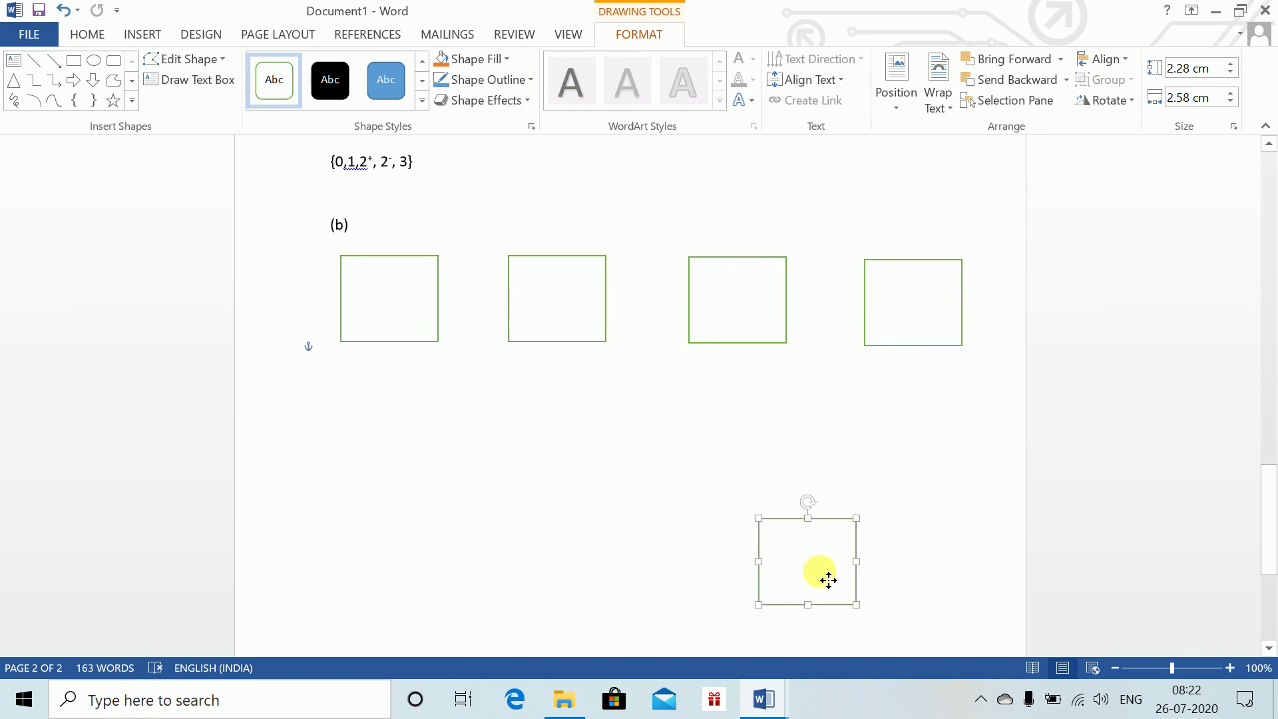
{"action": "left_click_drag", "start_coordinate": [794, 533], "coordinate": [747, 460]}
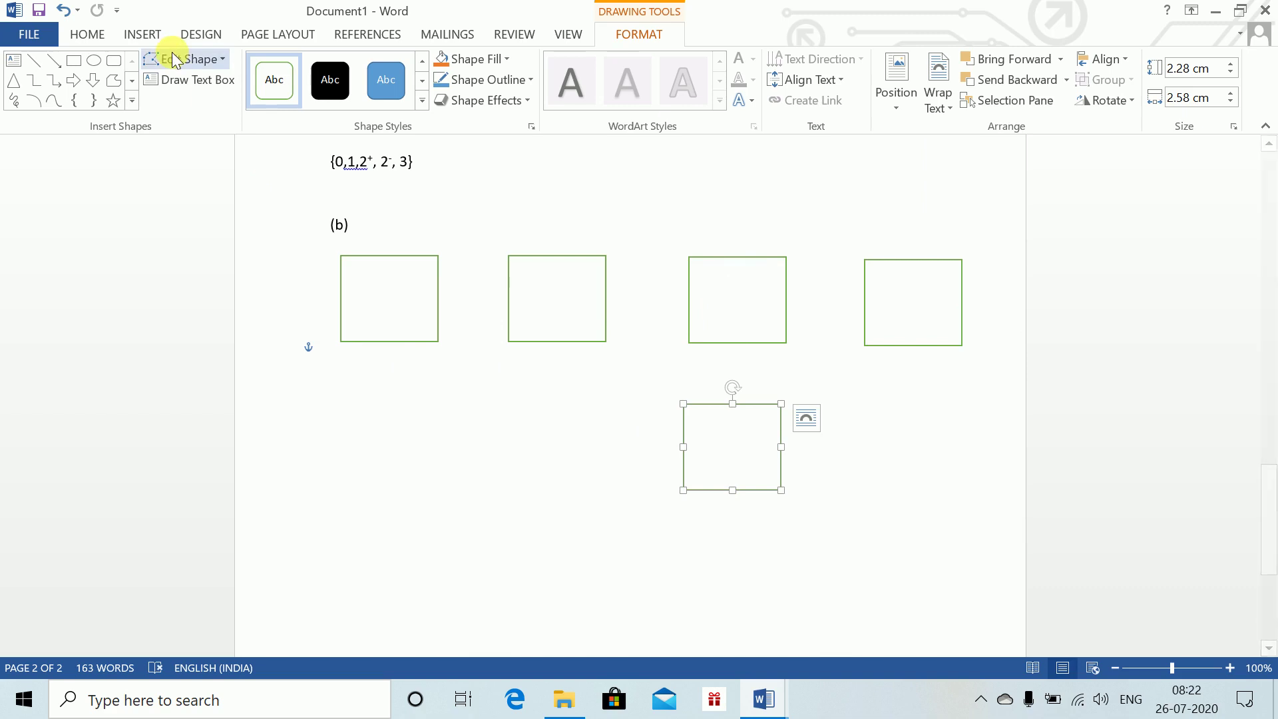
- Draw an arrow from box 0 to box 1
{"action": "left_click", "coordinate": [60, 61]}
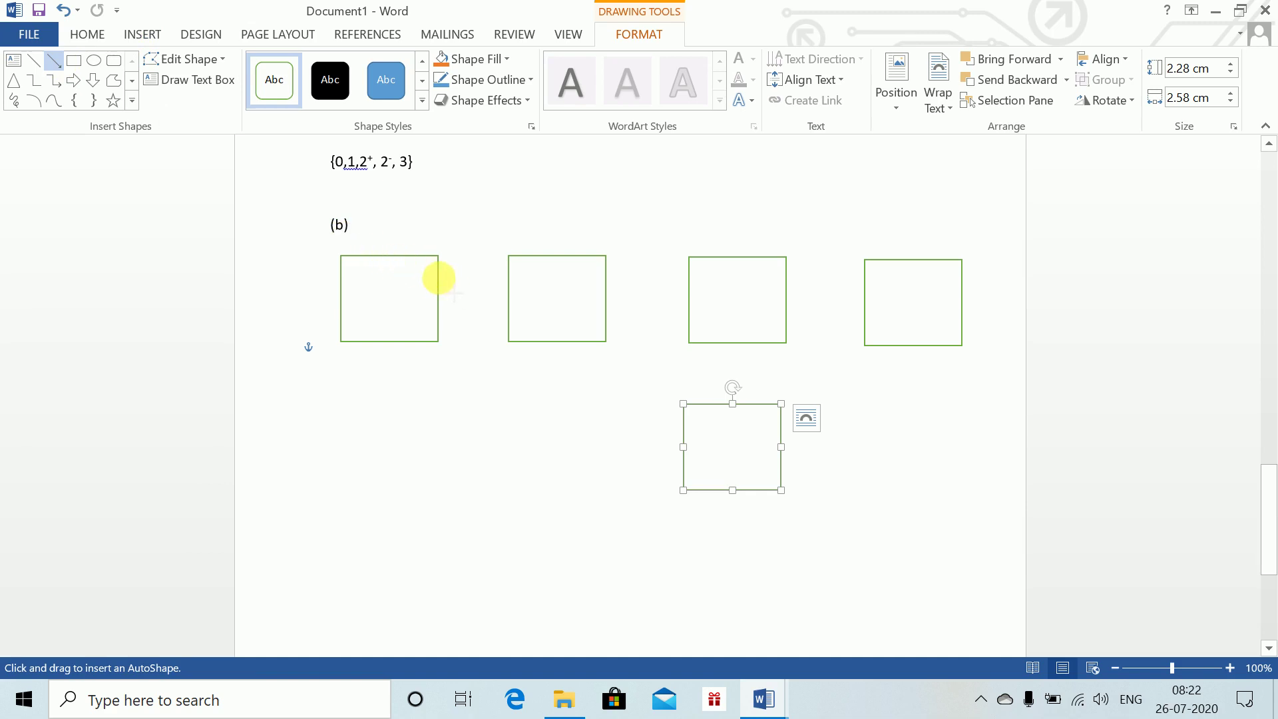
{"action": "left_click", "coordinate": [438, 278]}
{"action": "left_click_drag", "start_coordinate": [440, 279], "coordinate": [508, 279]}
- Label the first two boxes 0 and 1
{"action": "left_click", "coordinate": [402, 283]}
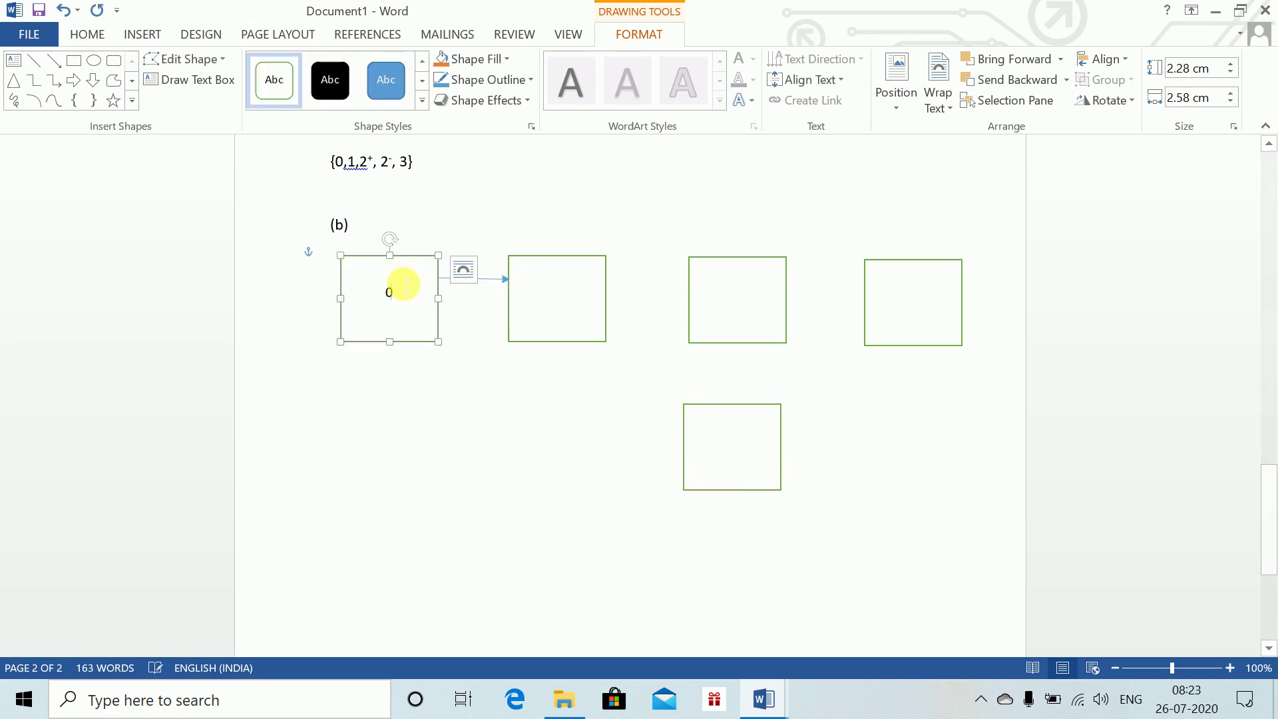
{"action": "type", "text": "0"}
{"action": "left_click", "coordinate": [571, 312]}
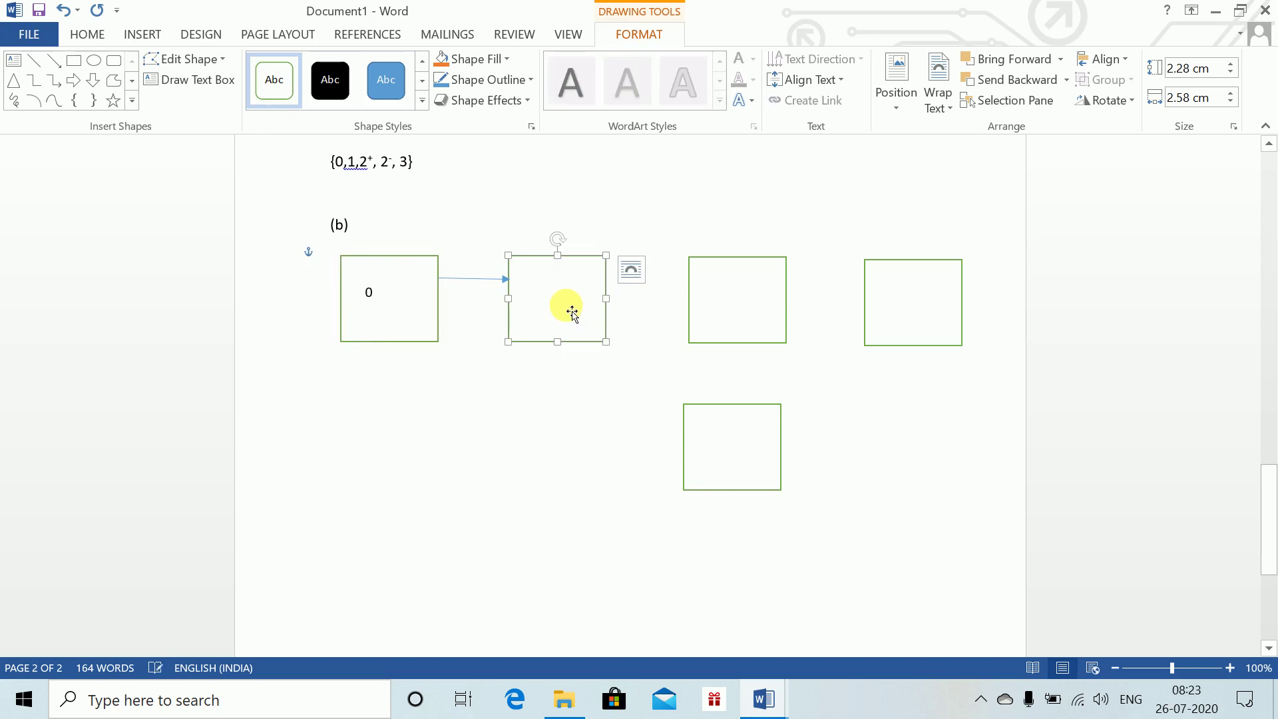
{"action": "key", "text": "ctrl+z"}
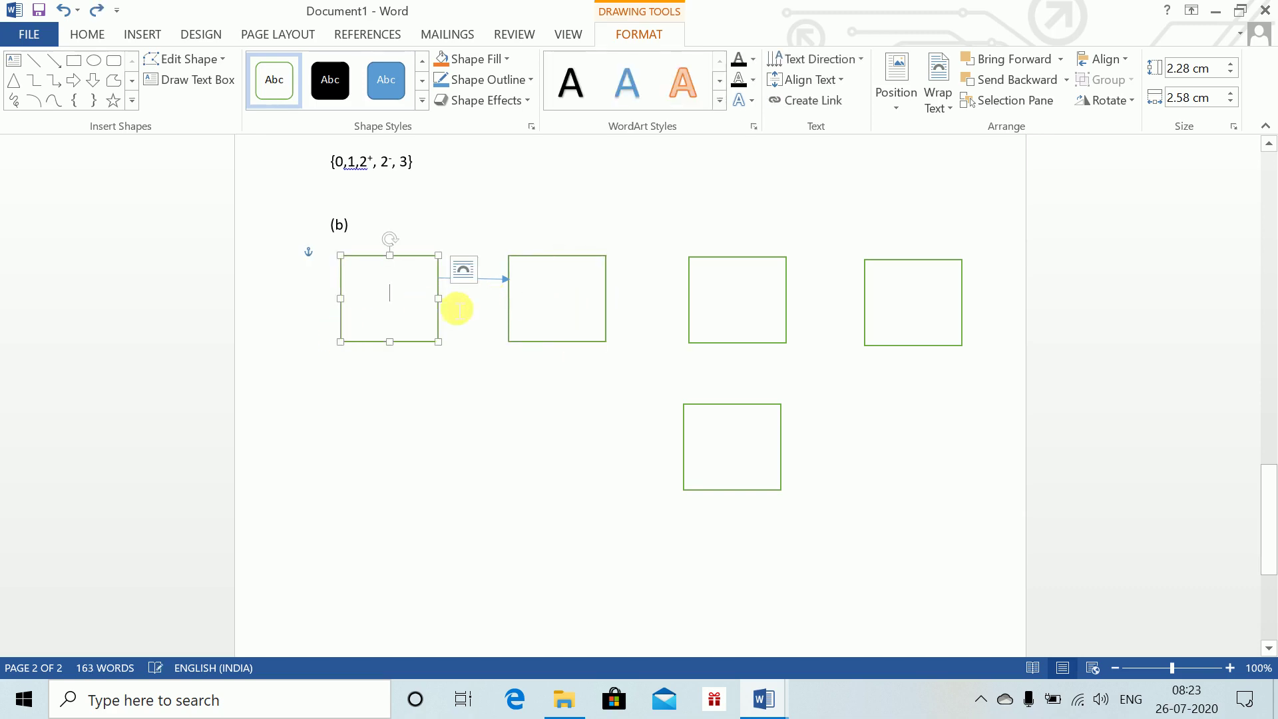
{"action": "type", "text": "0"}
{"action": "left_click", "coordinate": [561, 306]}
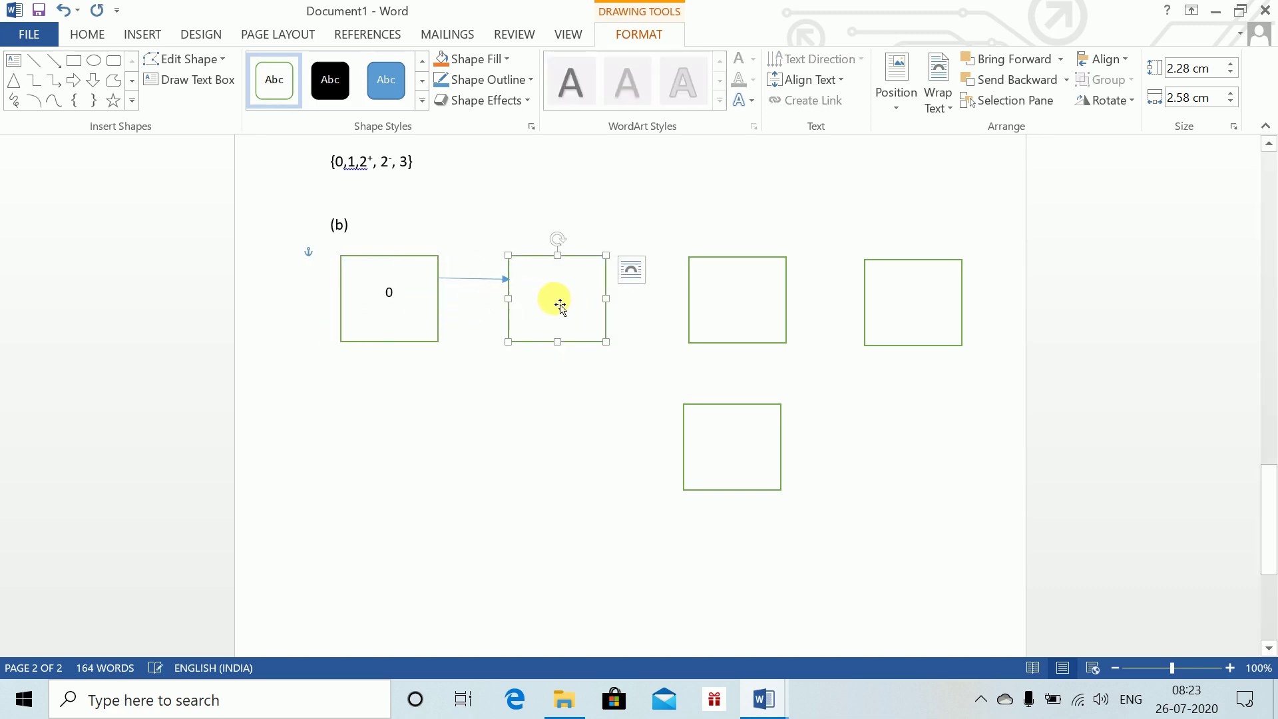
{"action": "type", "text": "1"}
{"action": "left_click", "coordinate": [684, 298]}
- Label the remaining boxes 2⁺, 3 and 2⁻, using superscript for the signs
{"action": "left_click", "coordinate": [737, 312]}
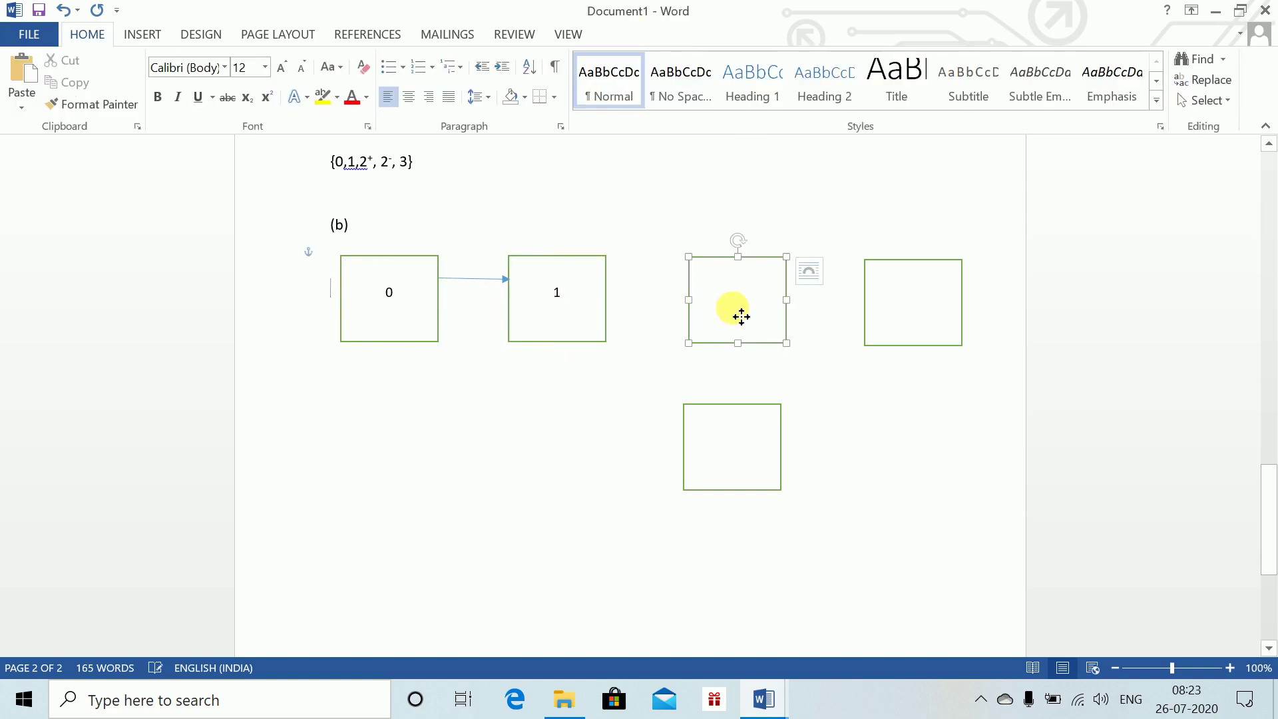
{"action": "type", "text": "2"}
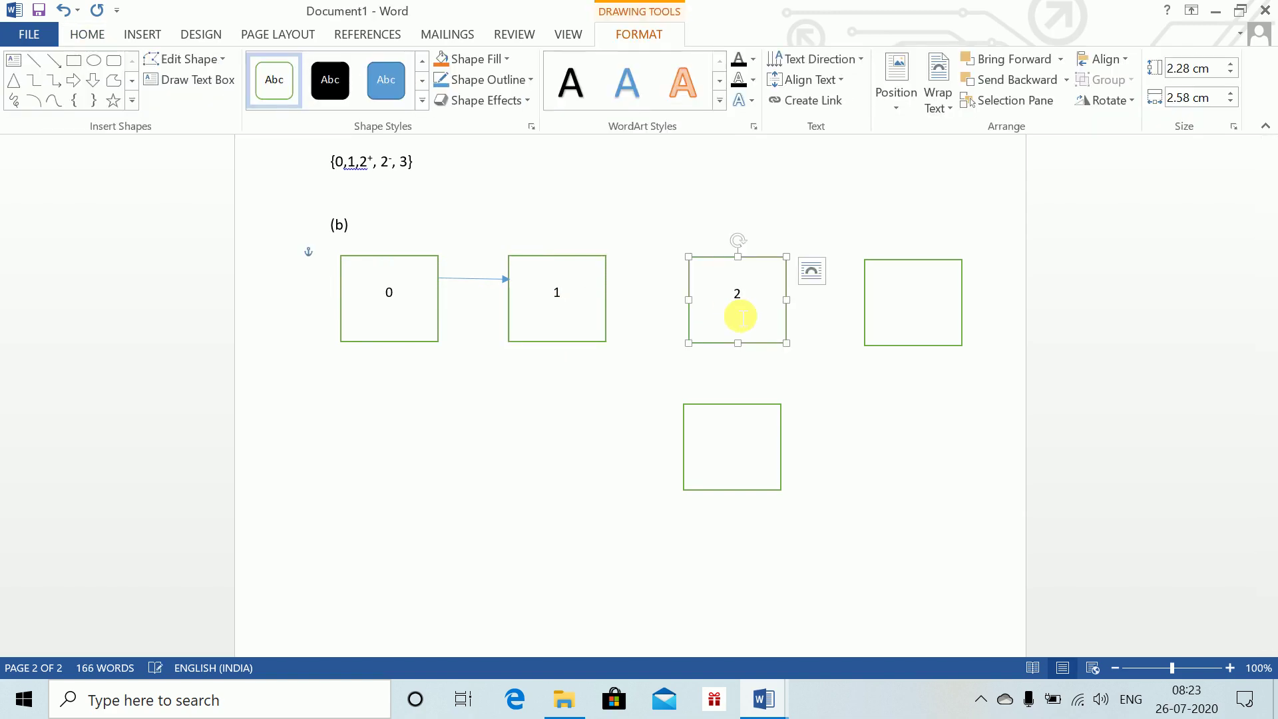
{"action": "key", "text": "ctrl+shift+equal"}
{"action": "type", "text": "+"}
{"action": "left_click", "coordinate": [920, 322]}
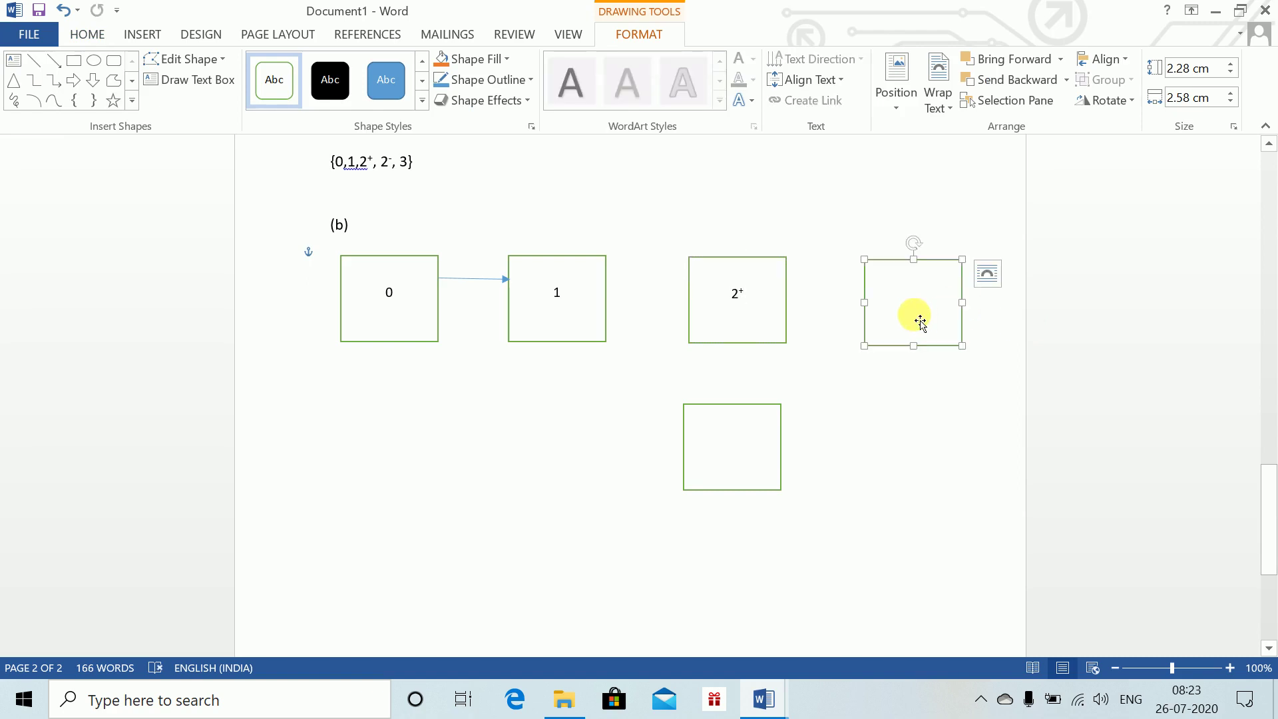
{"action": "type", "text": "2"}
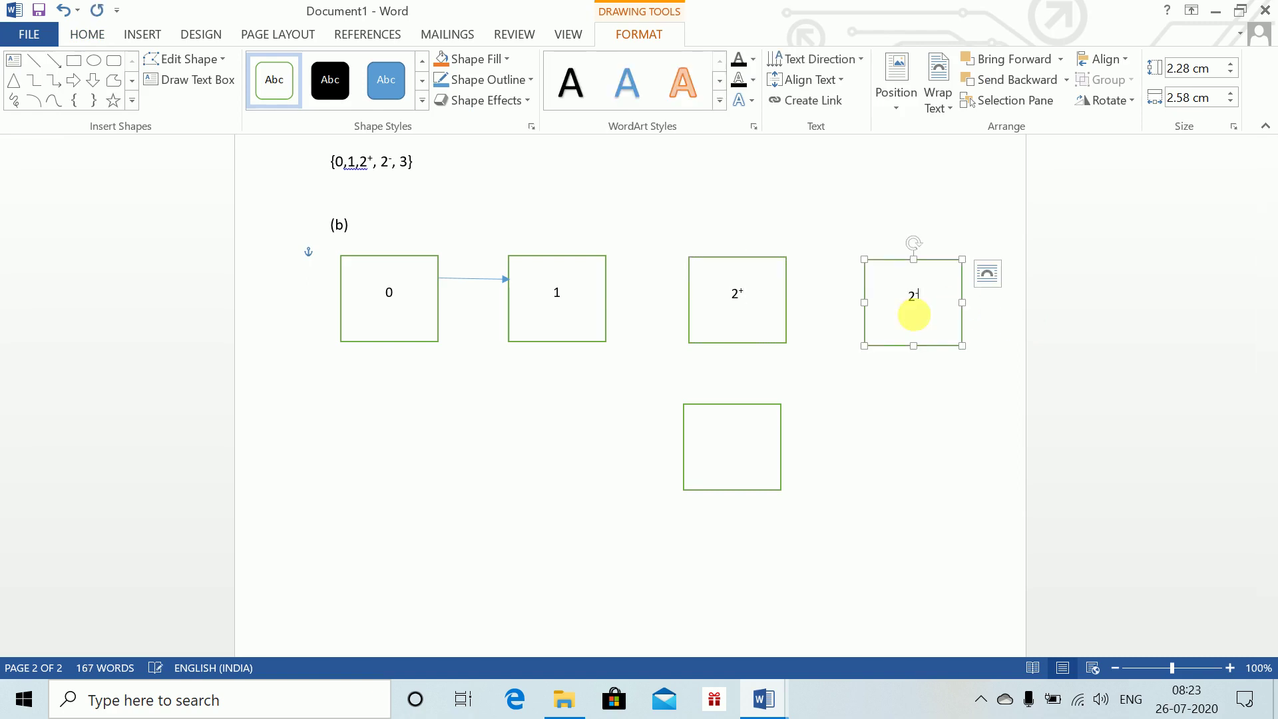
{"action": "key", "text": "ctrl+shift+plus"}
{"action": "key", "text": "ctrl+shift+plus"}
{"action": "left_click", "coordinate": [739, 484]}
{"action": "left_click", "coordinate": [744, 484]}
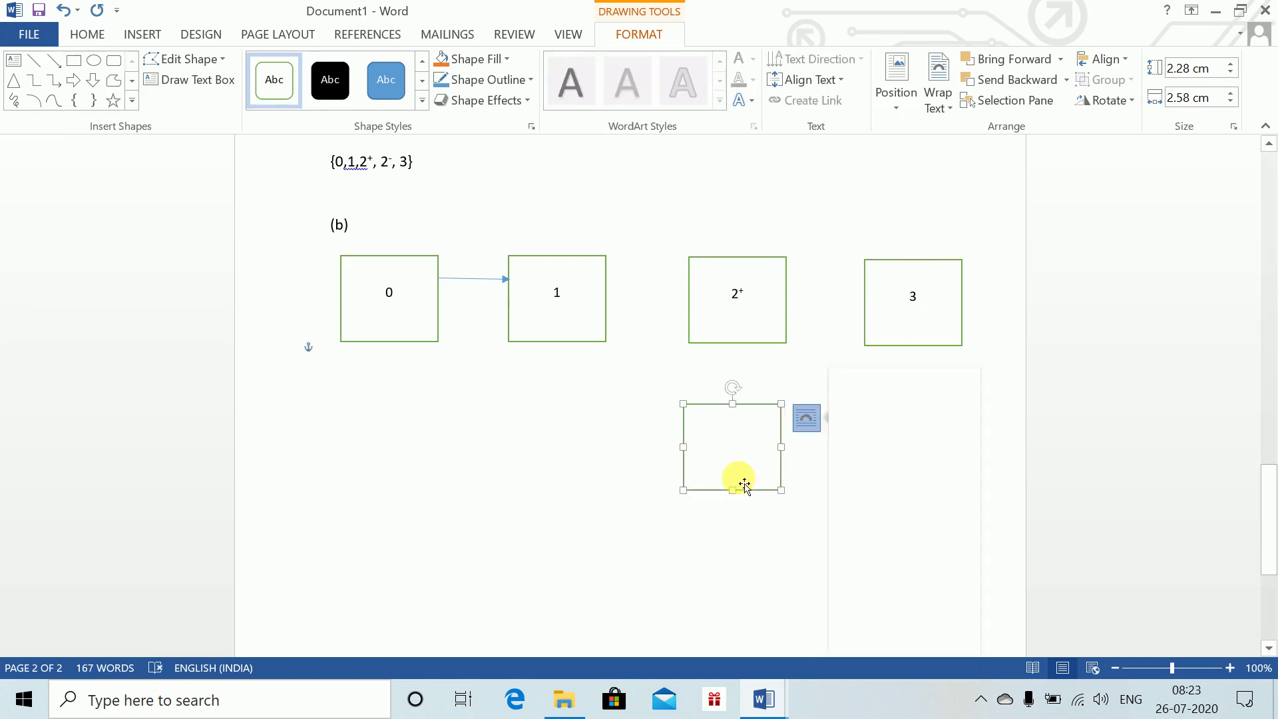
{"action": "type", "text": "2"}
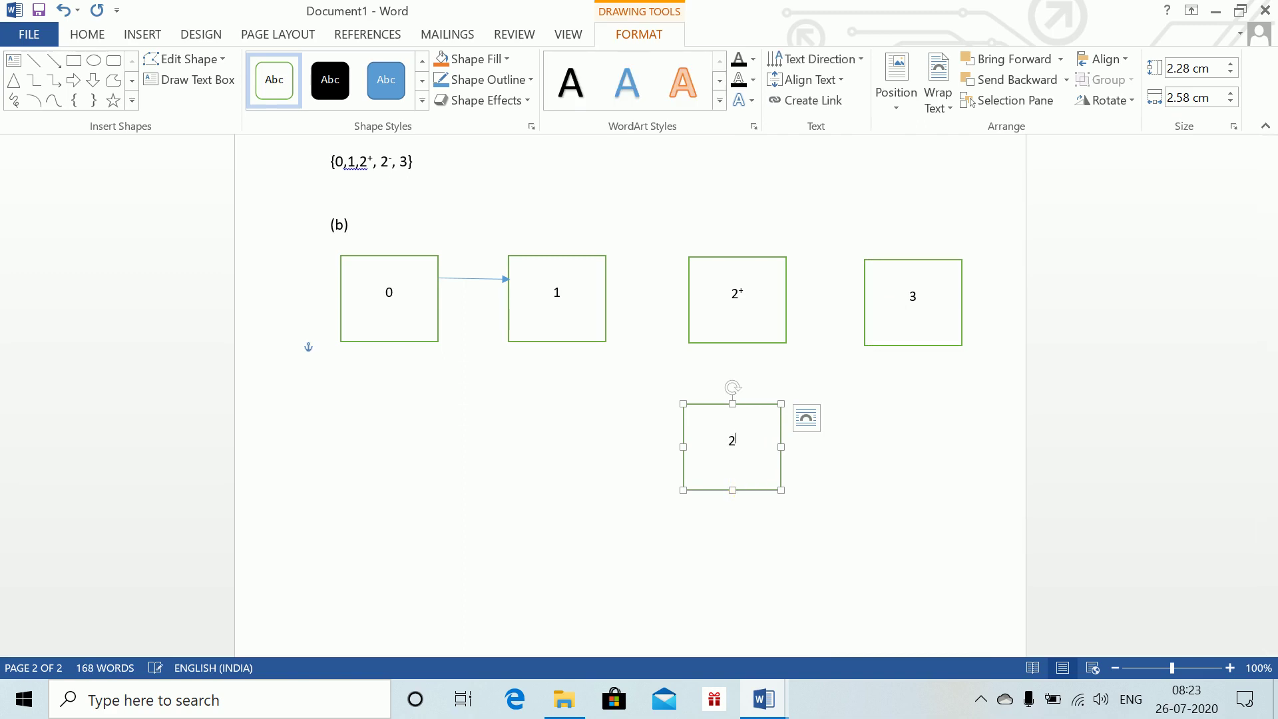
{"action": "key", "text": "ctrl+shift+plus"}
{"action": "type", "text": "-"}
{"action": "left_click", "coordinate": [248, 476]}
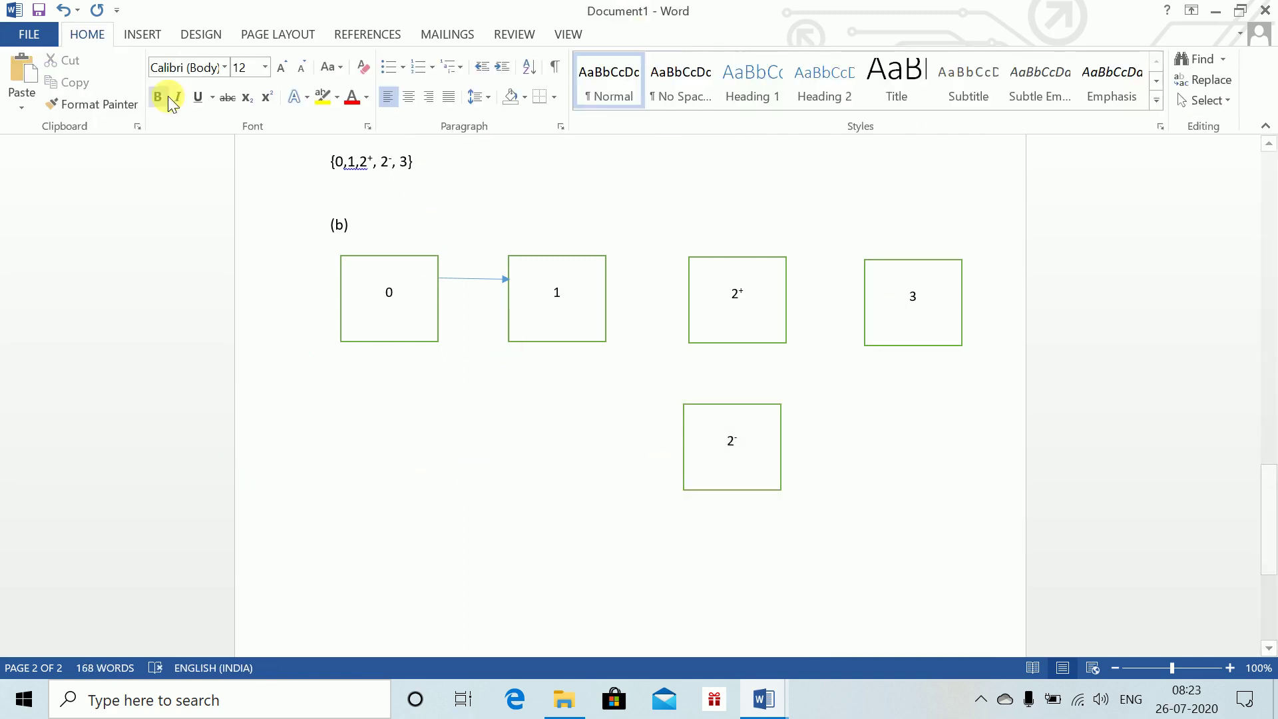
- Draw arrows from 1 to 0, 1 to 2⁺, and 2⁺ back to 1
{"action": "left_click", "coordinate": [144, 37]}
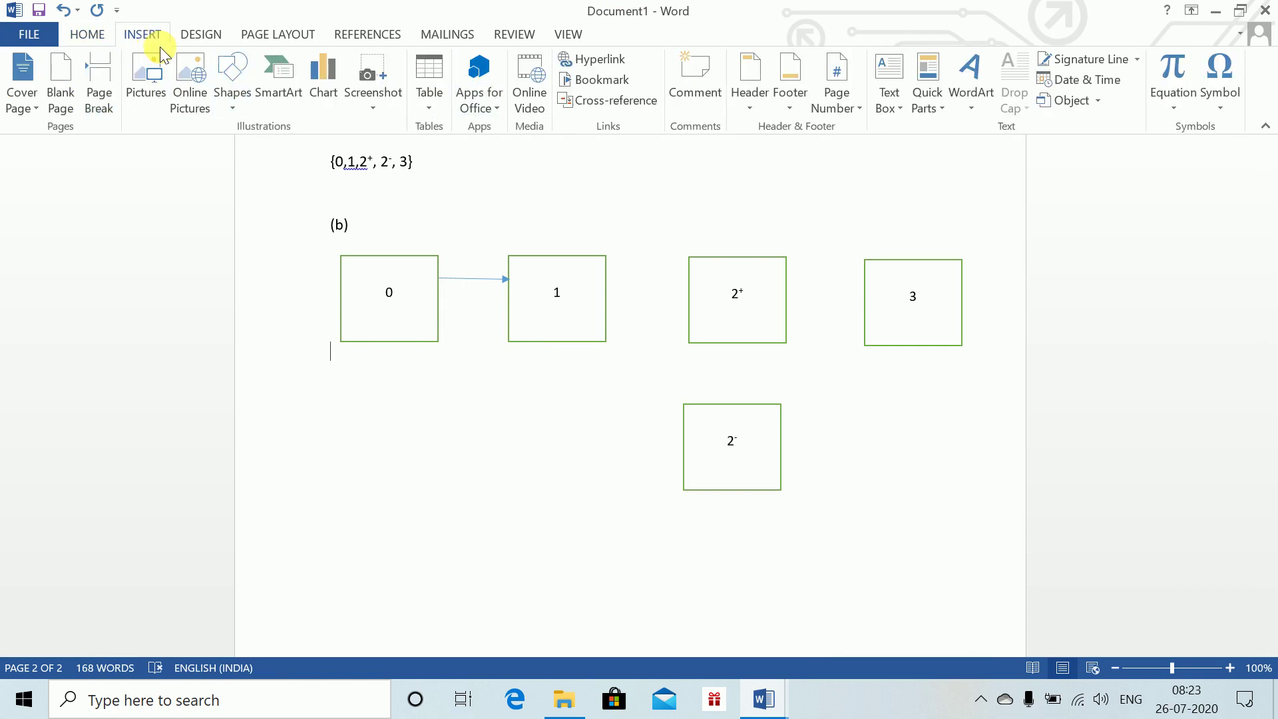
{"action": "left_click", "coordinate": [235, 80]}
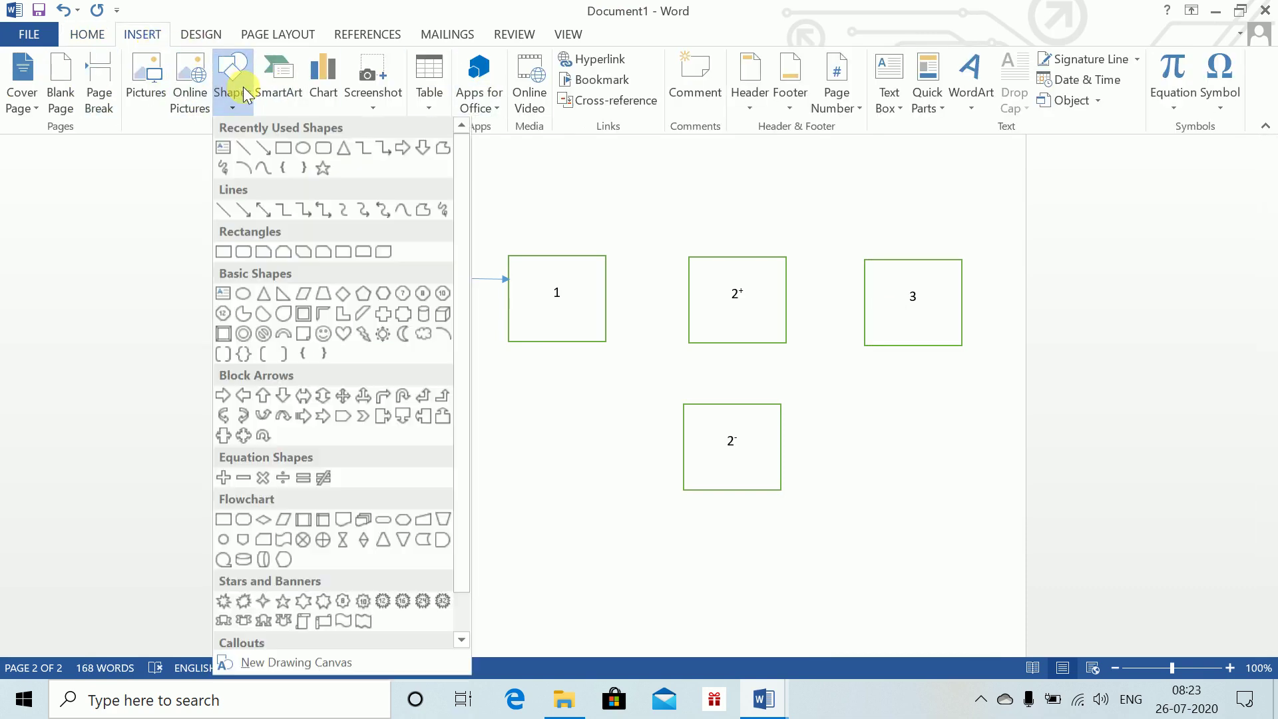
{"action": "left_click", "coordinate": [260, 149]}
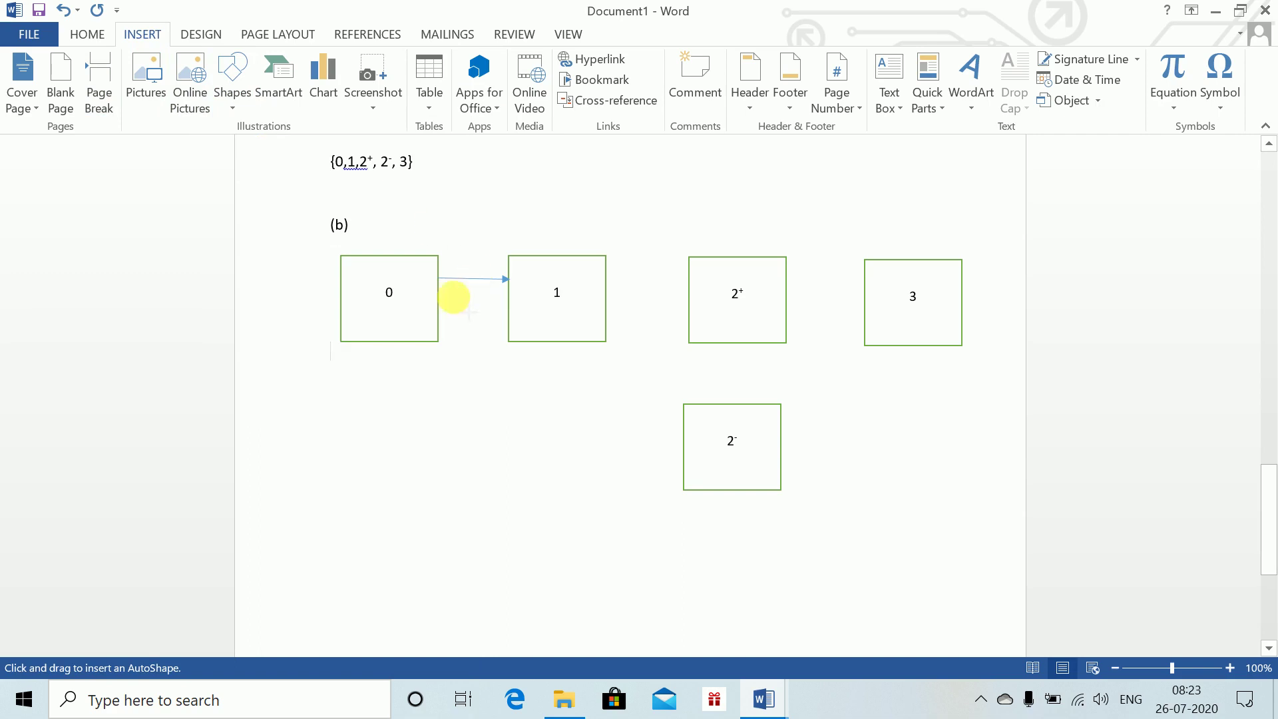
{"action": "left_click_drag", "start_coordinate": [508, 309], "coordinate": [436, 307]}
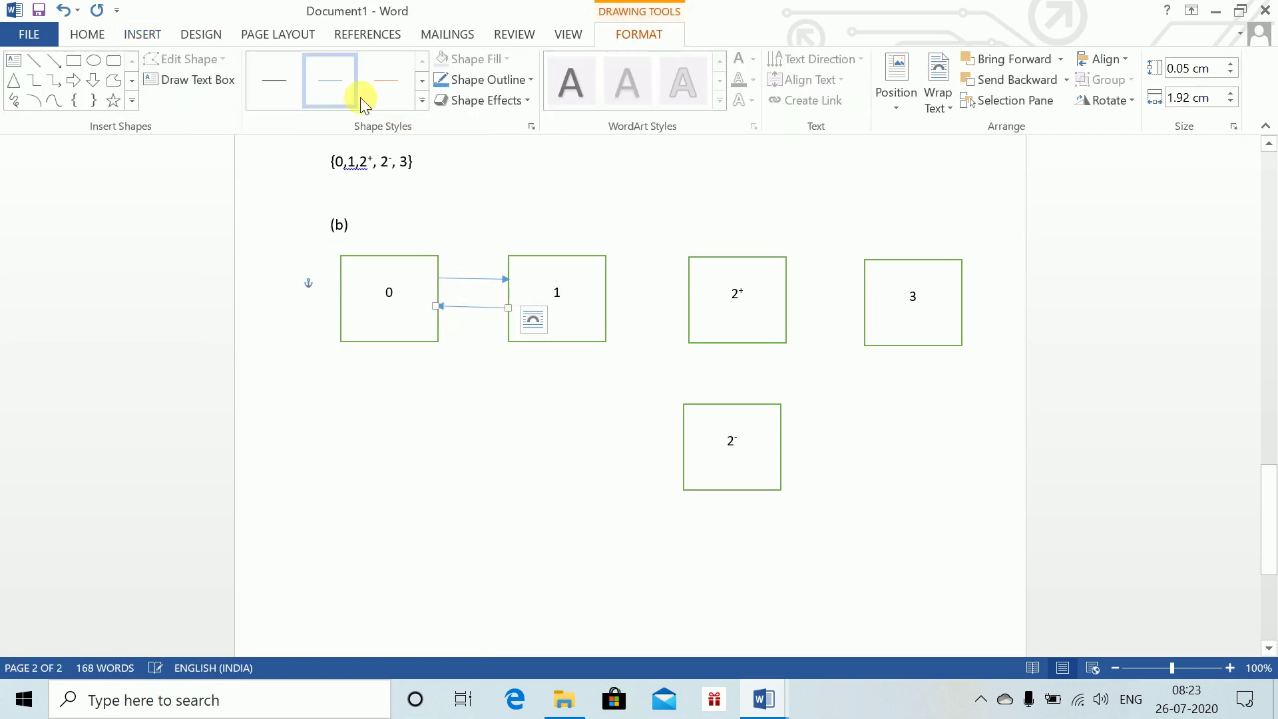
{"action": "left_click", "coordinate": [54, 62]}
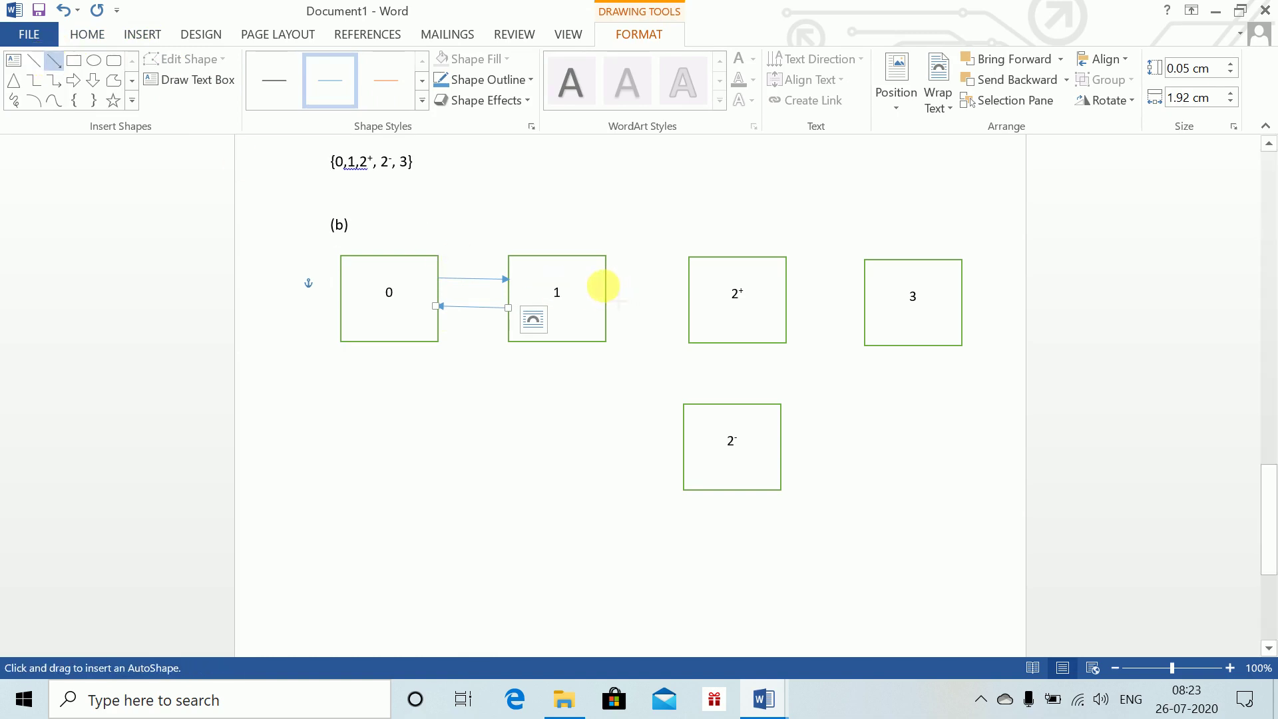
{"action": "left_click_drag", "start_coordinate": [606, 285], "coordinate": [690, 283]}
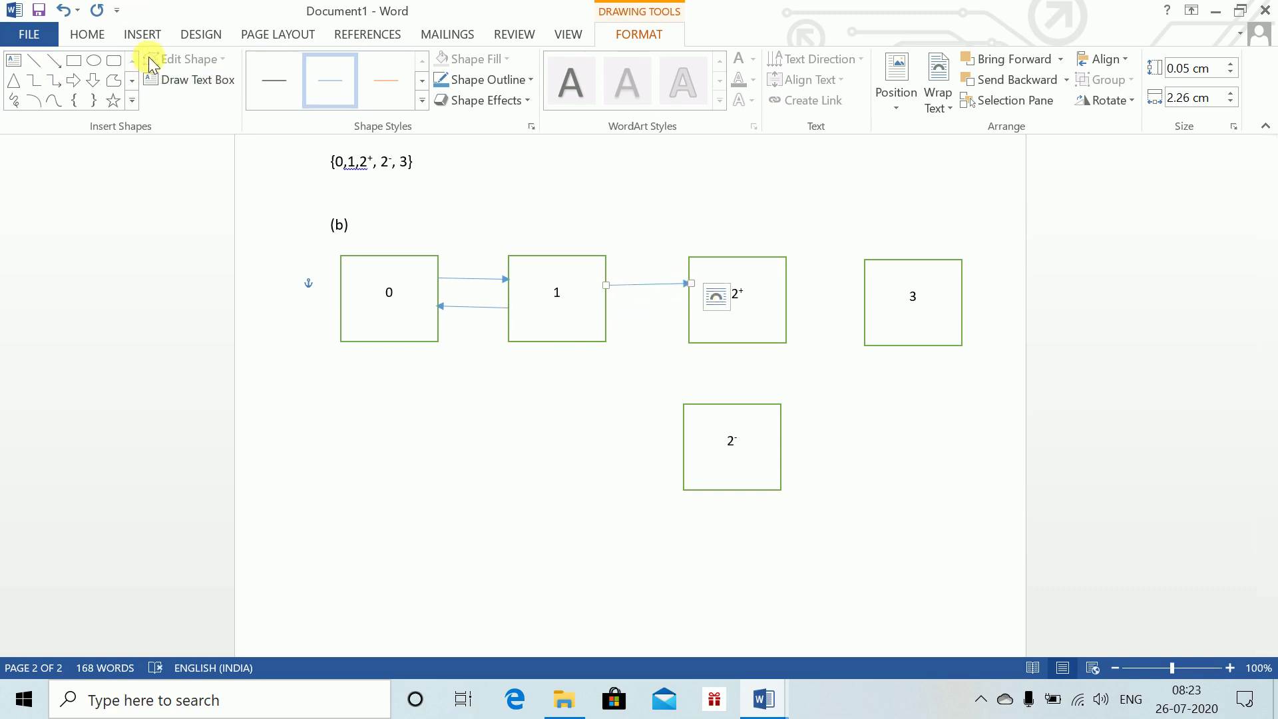
{"action": "left_click", "coordinate": [56, 63]}
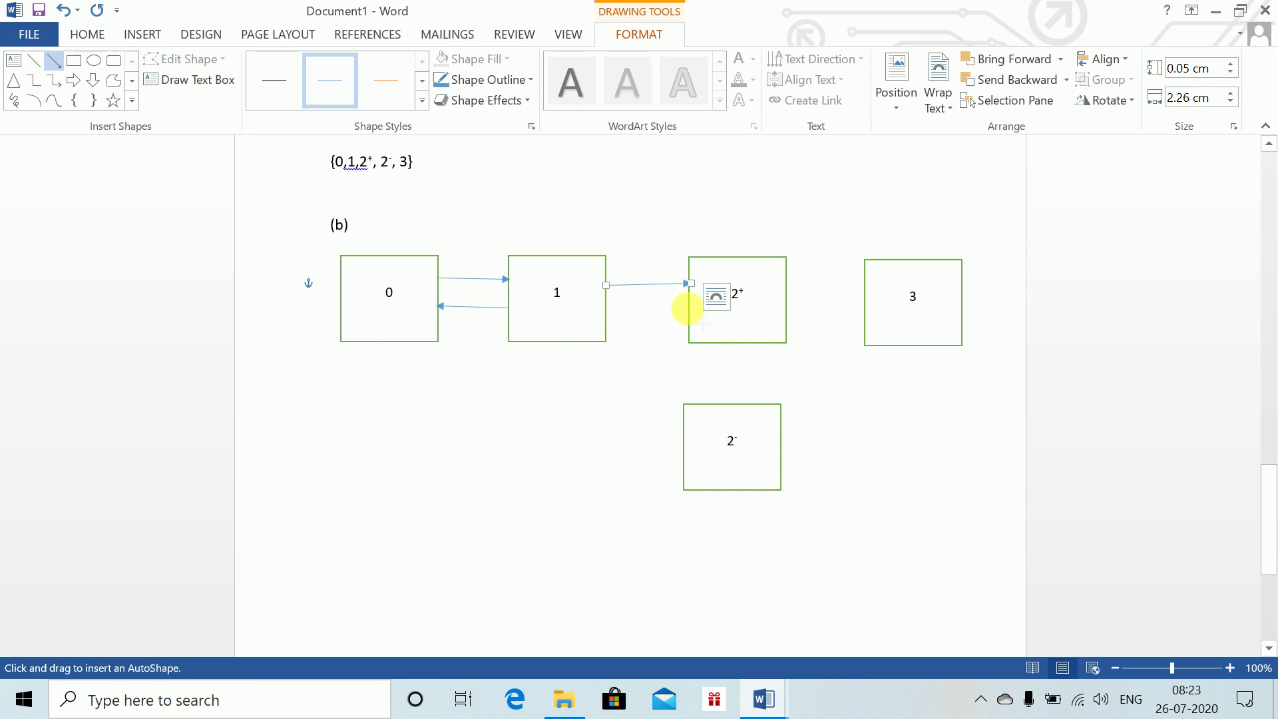
{"action": "left_click_drag", "start_coordinate": [686, 308], "coordinate": [607, 307]}
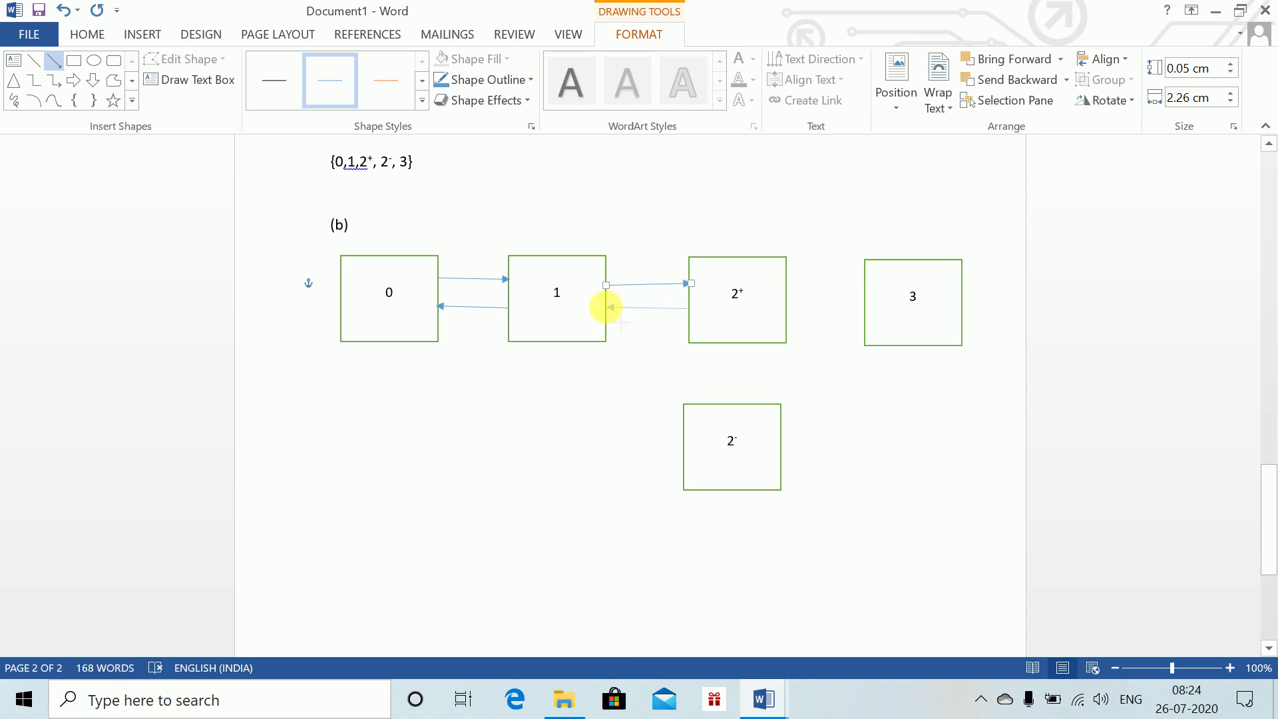
{"action": "left_click_drag", "start_coordinate": [606, 307], "coordinate": [606, 308]}
- Draw arrows from 2⁻ to 3, 2⁻ to 0, and 3 back to 2⁻
{"action": "left_click", "coordinate": [54, 64]}
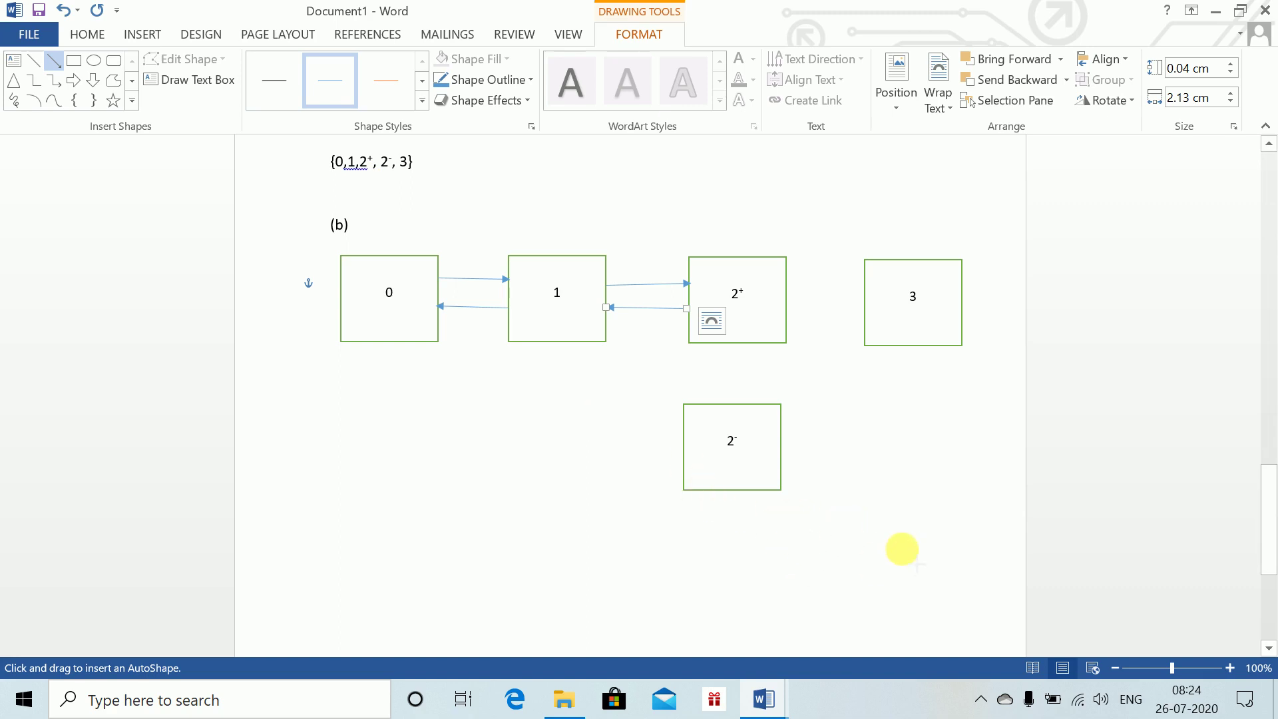
{"action": "mouse_move", "coordinate": [781, 442]}
{"action": "left_mouse_down"}
{"action": "mouse_move", "coordinate": [932, 333]}
{"action": "mouse_move", "coordinate": [922, 347]}
{"action": "left_mouse_up"}
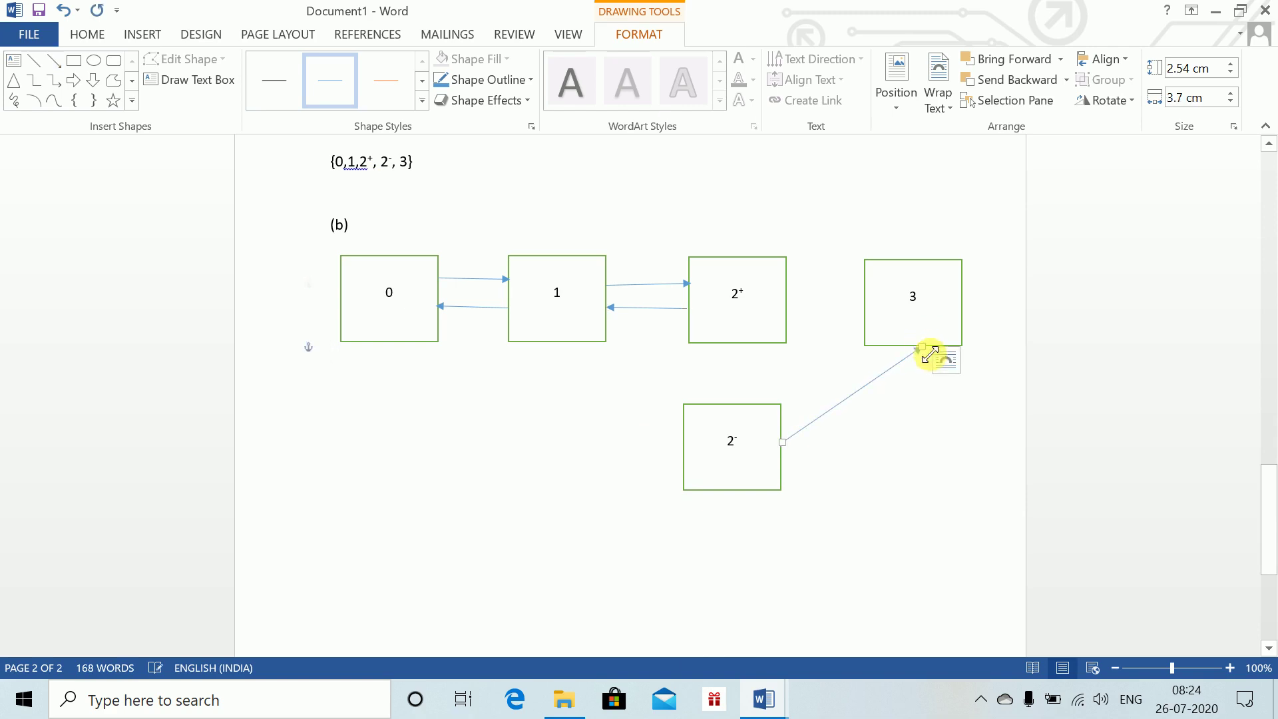
{"action": "left_click", "coordinate": [53, 62]}
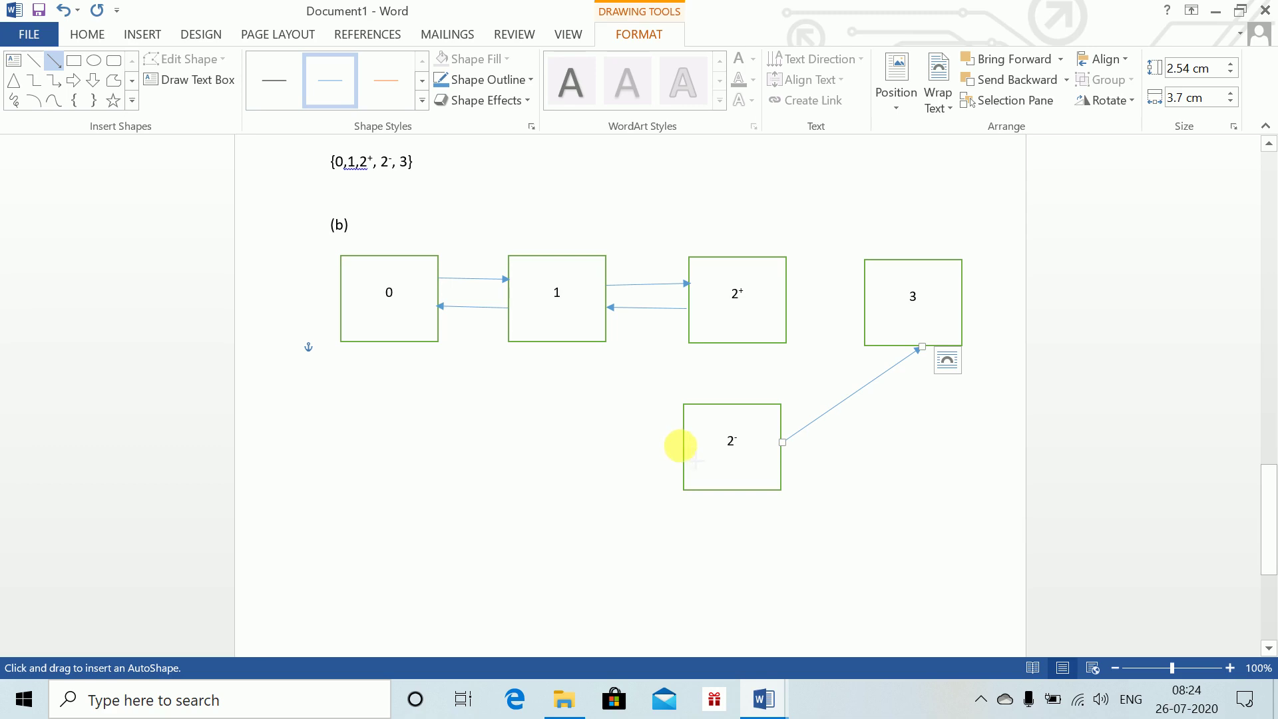
{"action": "left_click_drag", "start_coordinate": [683, 448], "coordinate": [403, 342]}
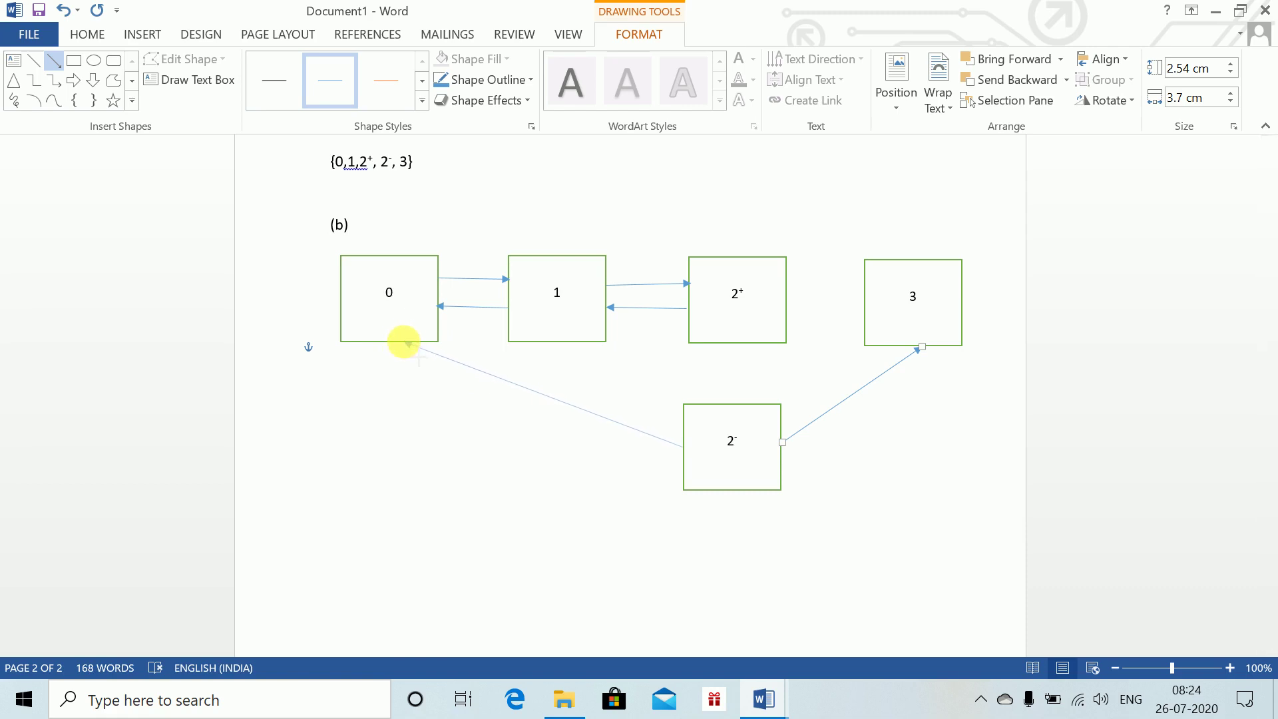
{"action": "left_click", "coordinate": [54, 61]}
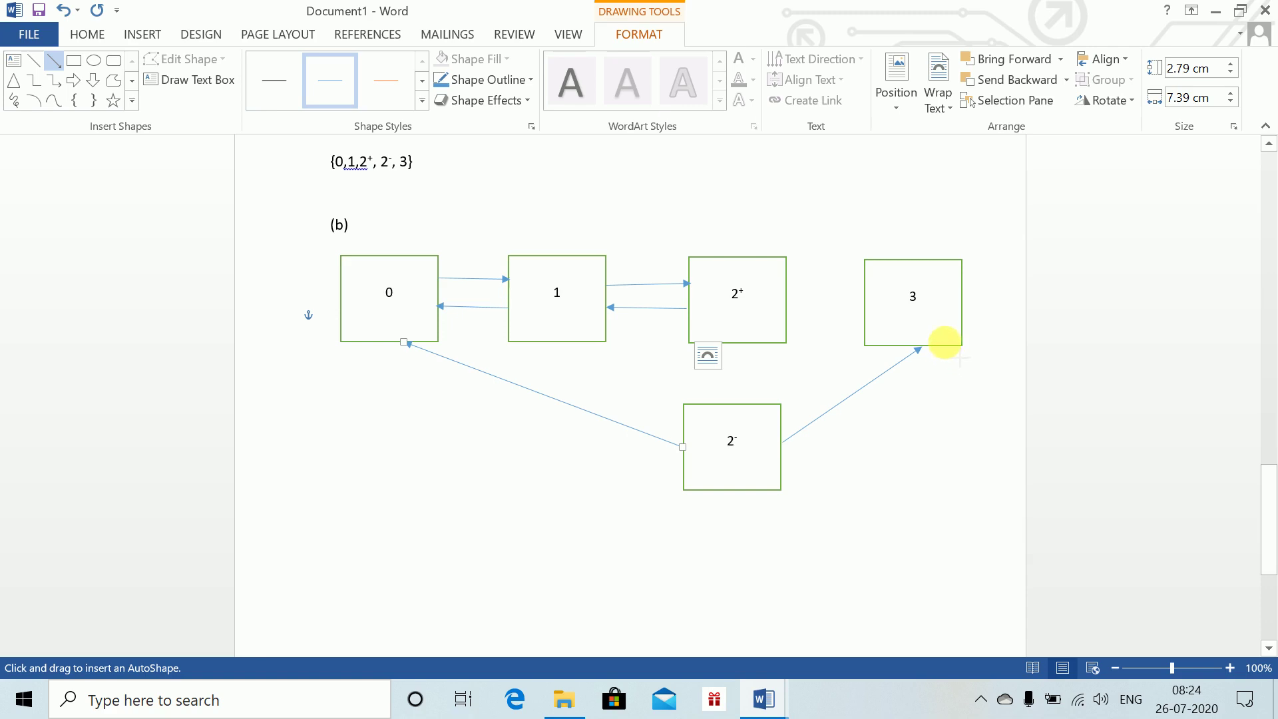
{"action": "left_click_drag", "start_coordinate": [951, 346], "coordinate": [782, 461]}
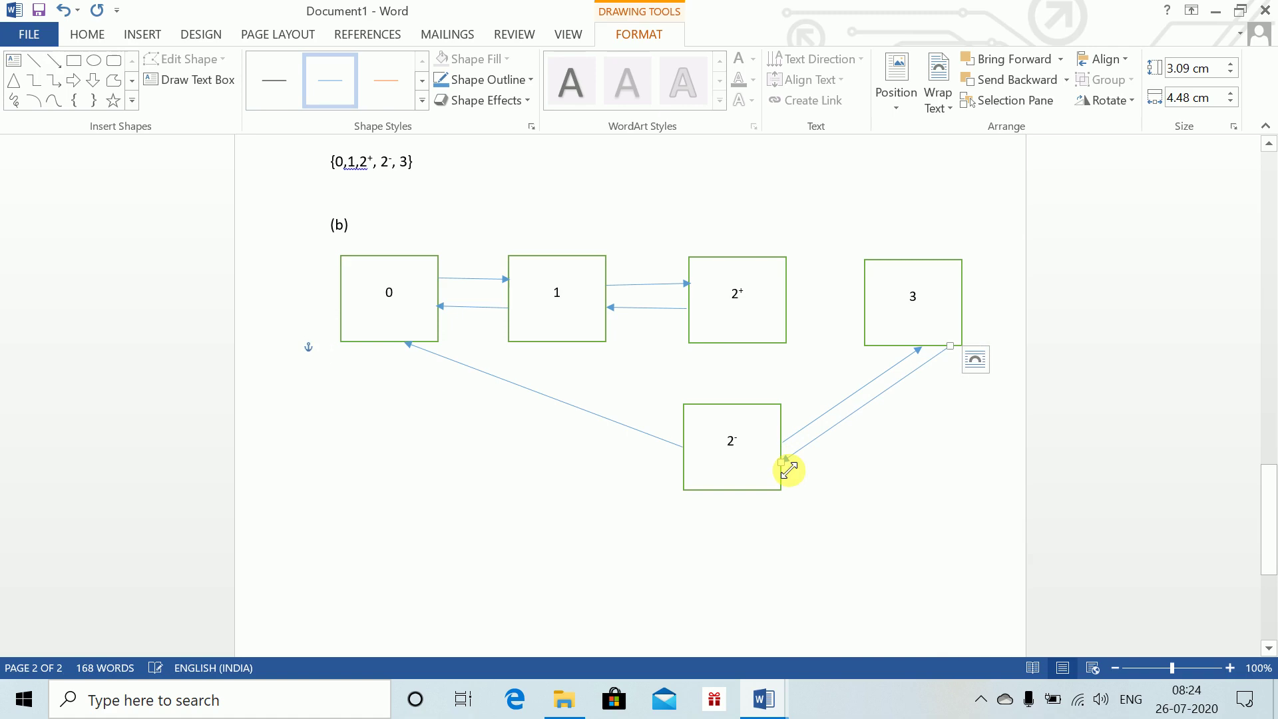
{"action": "left_click", "coordinate": [54, 60]}
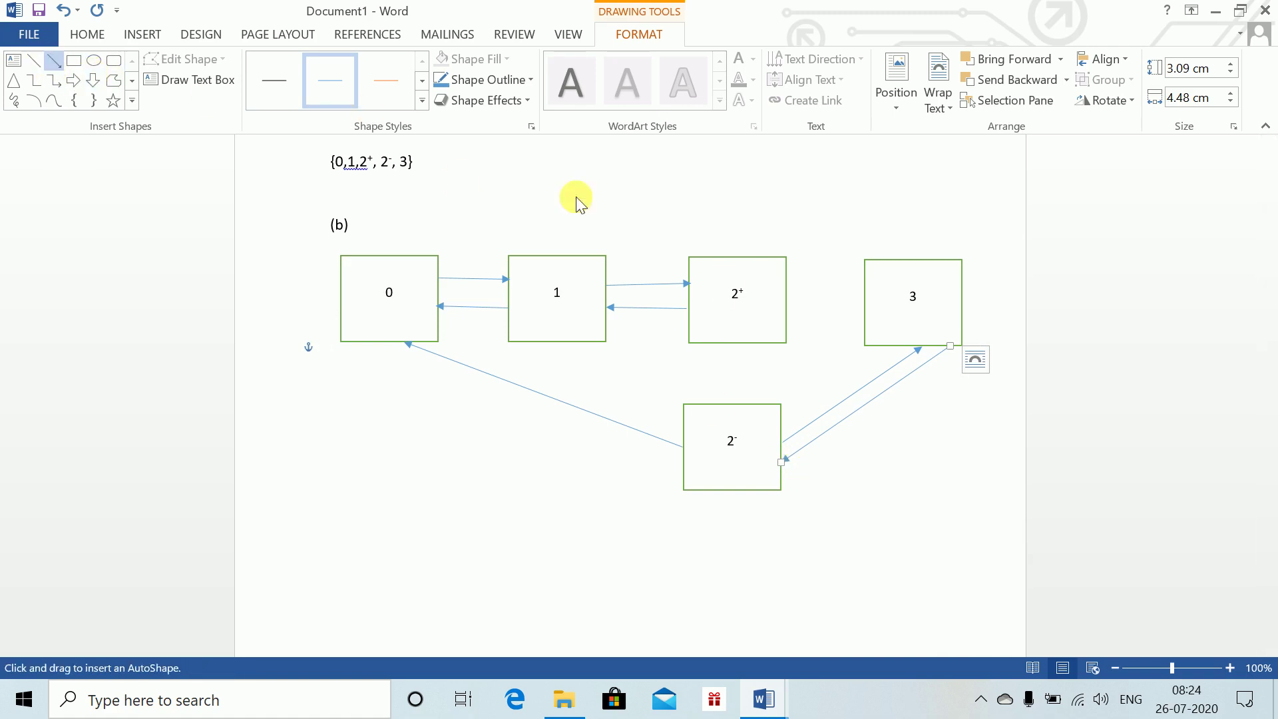
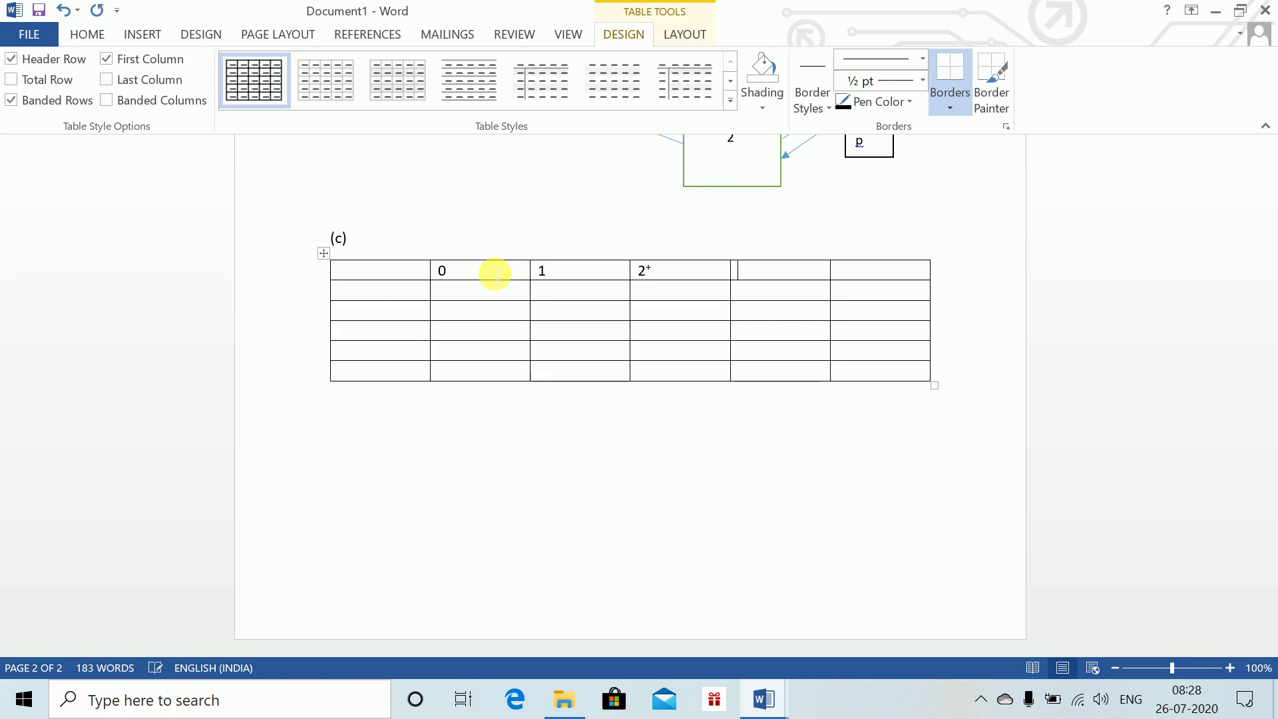
- Complete the table's header row with states 2⁻ and 3
{"action": "type", "text": "2-"}
{"action": "key", "text": "Tab"}
{"action": "type", "text": "3"}
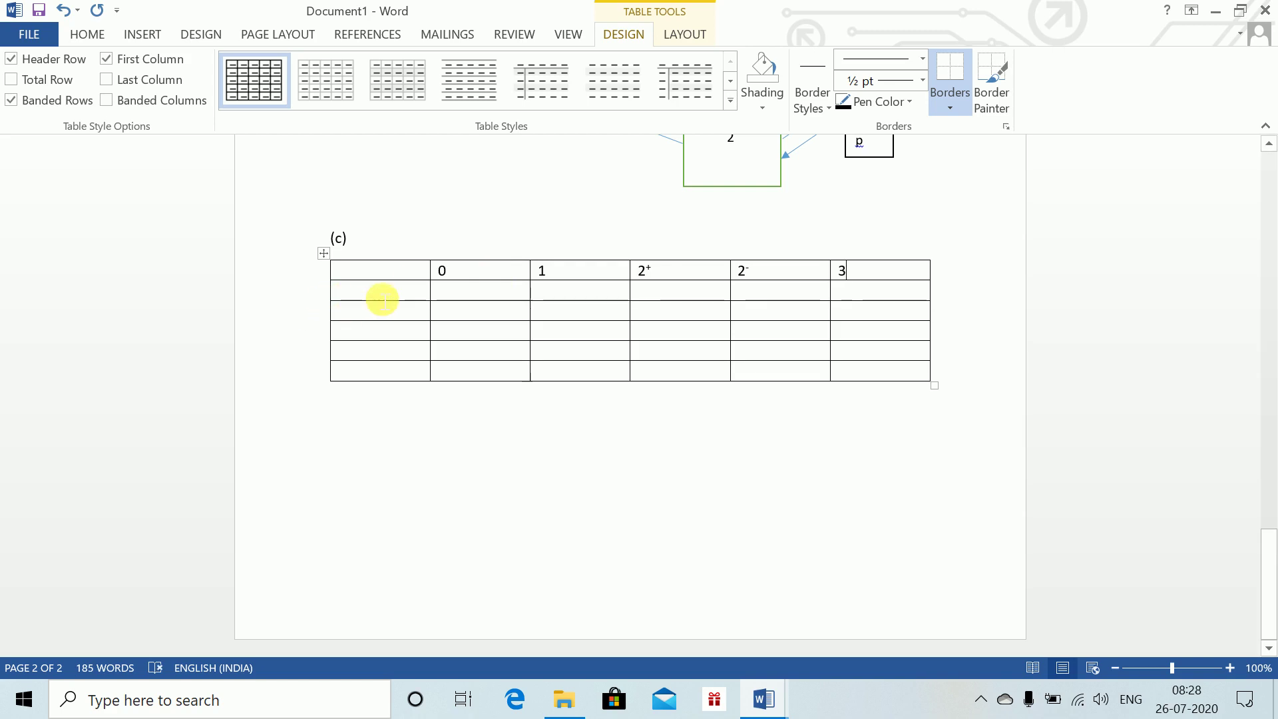
- Label the first-column rows 0, 1, 2⁺ and 2⁻, with superscript signs
{"action": "left_click", "coordinate": [376, 291]}
{"action": "type", "text": "0"}
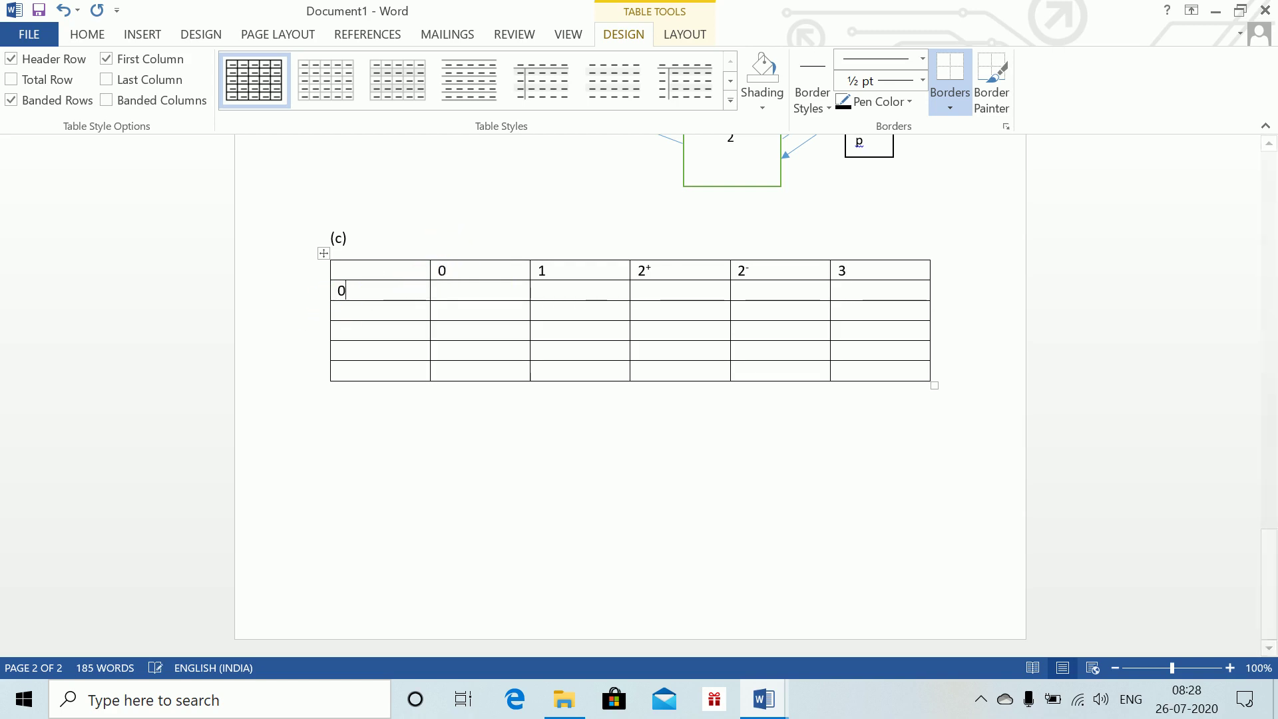
{"action": "key", "text": "Down"}
{"action": "type", "text": "1"}
{"action": "key", "text": "Down"}
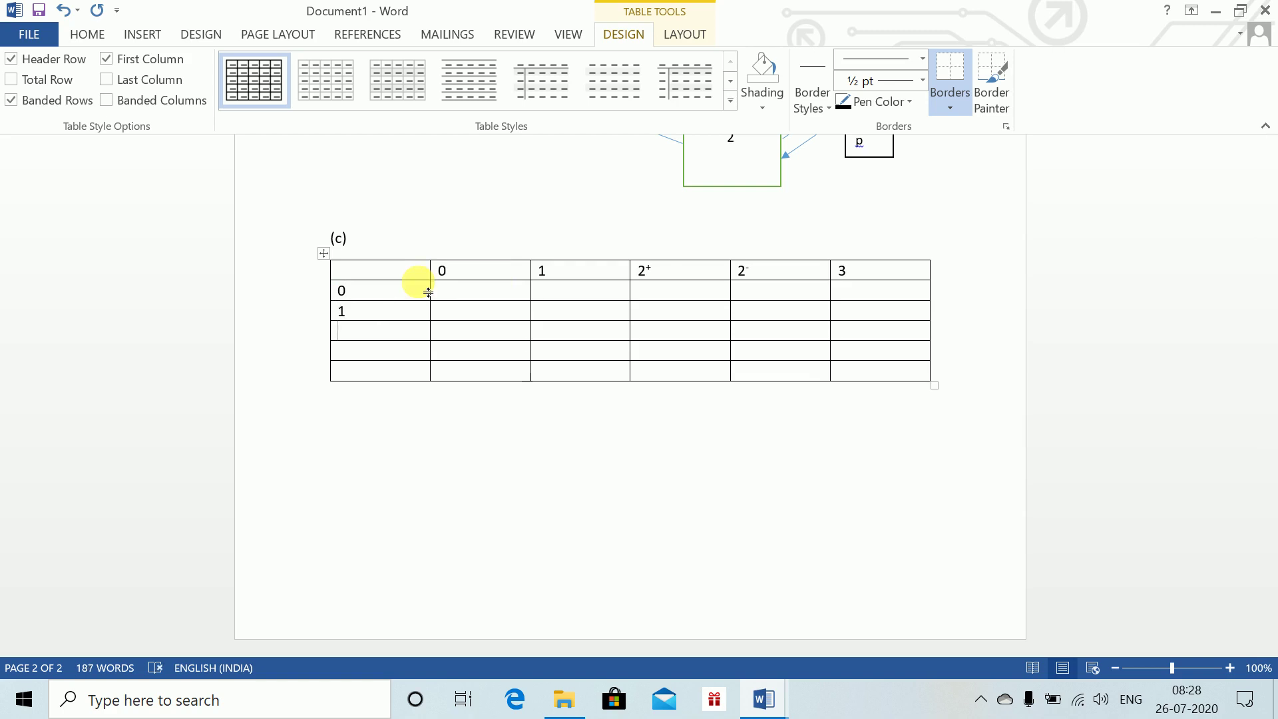
{"action": "type", "text": "2"}
{"action": "key", "text": "ctrl+shift+plus"}
{"action": "type", "text": "+"}
{"action": "left_click", "coordinate": [417, 283]}
{"action": "type", "text": "2"}
{"action": "key", "text": "ctrl+shift+plus"}
{"action": "type", "text": "-"}
{"action": "key", "text": "Down"}
- Label the last row 3 and fill row 0 with p, 1-p, 0, 0, 0
{"action": "type", "text": "3"}
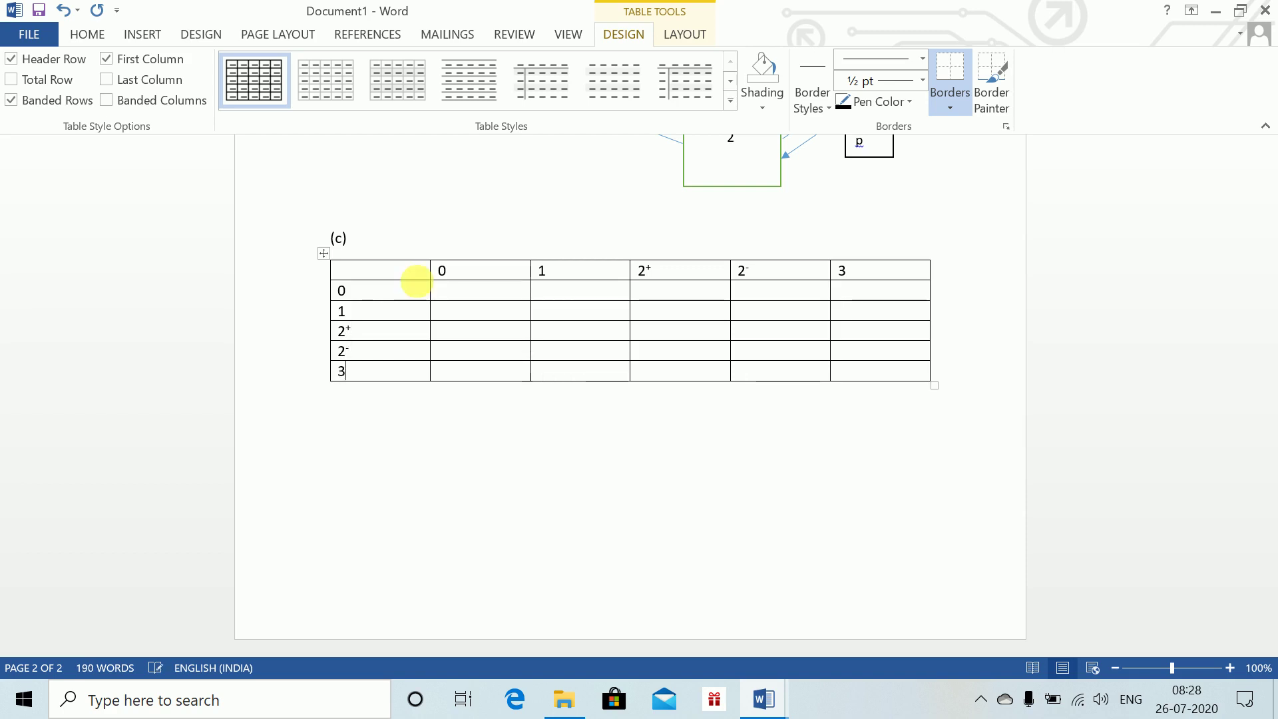
{"action": "left_click", "coordinate": [459, 288]}
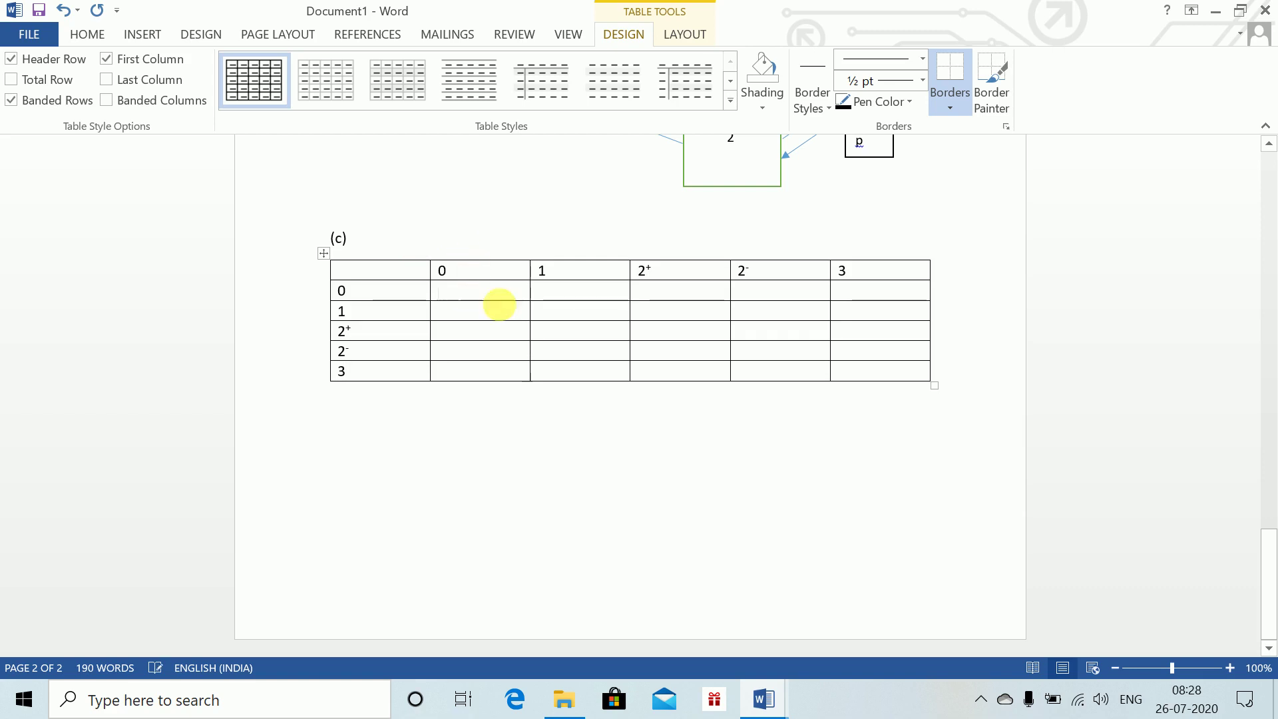
{"action": "type", "text": "p"}
{"action": "key", "text": "Tab"}
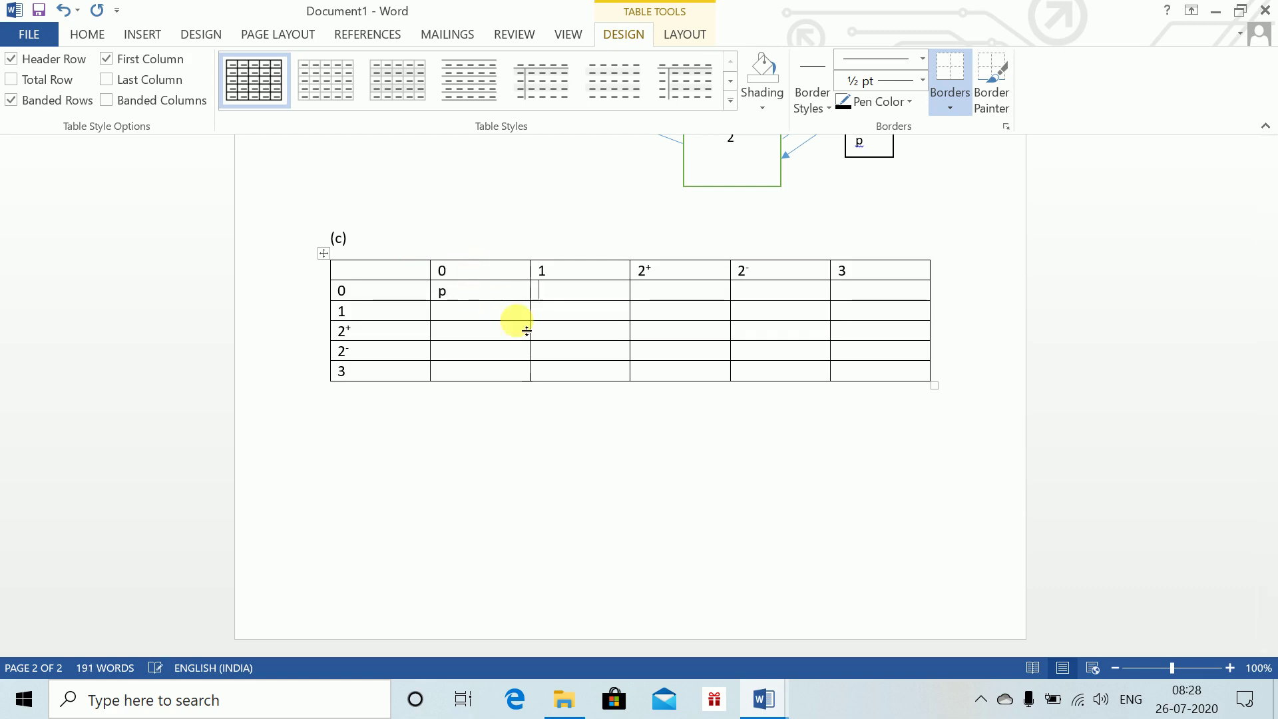
{"action": "type", "text": "1-p"}
{"action": "key", "text": "Tab"}
{"action": "type", "text": "0"}
{"action": "key", "text": "Tab"}
{"action": "type", "text": "0"}
{"action": "key", "text": "Tab"}
{"action": "type", "text": "0"}
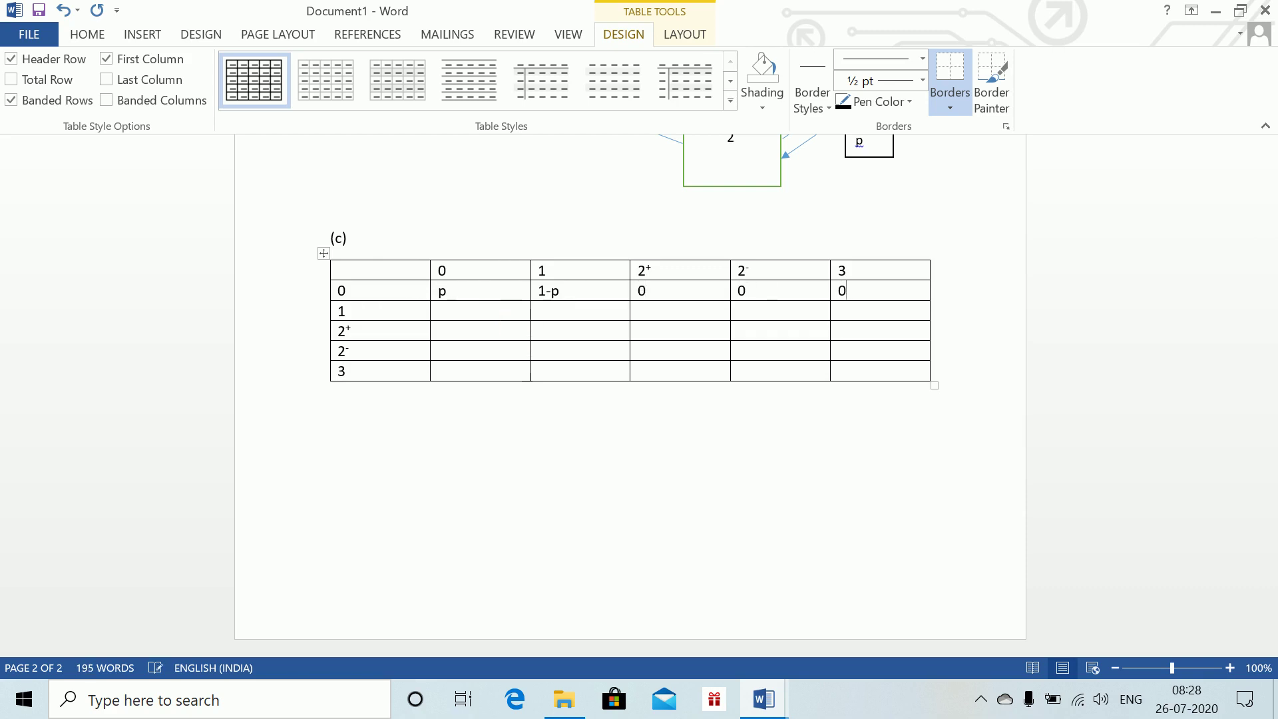
- Fill row 1 with p, 1-p and zeros in the remaining cells
{"action": "key", "text": "Down"}
{"action": "key", "text": "Left"}
{"action": "key", "text": "Left"}
{"action": "key", "text": "Left"}
{"action": "key", "text": "Left"}
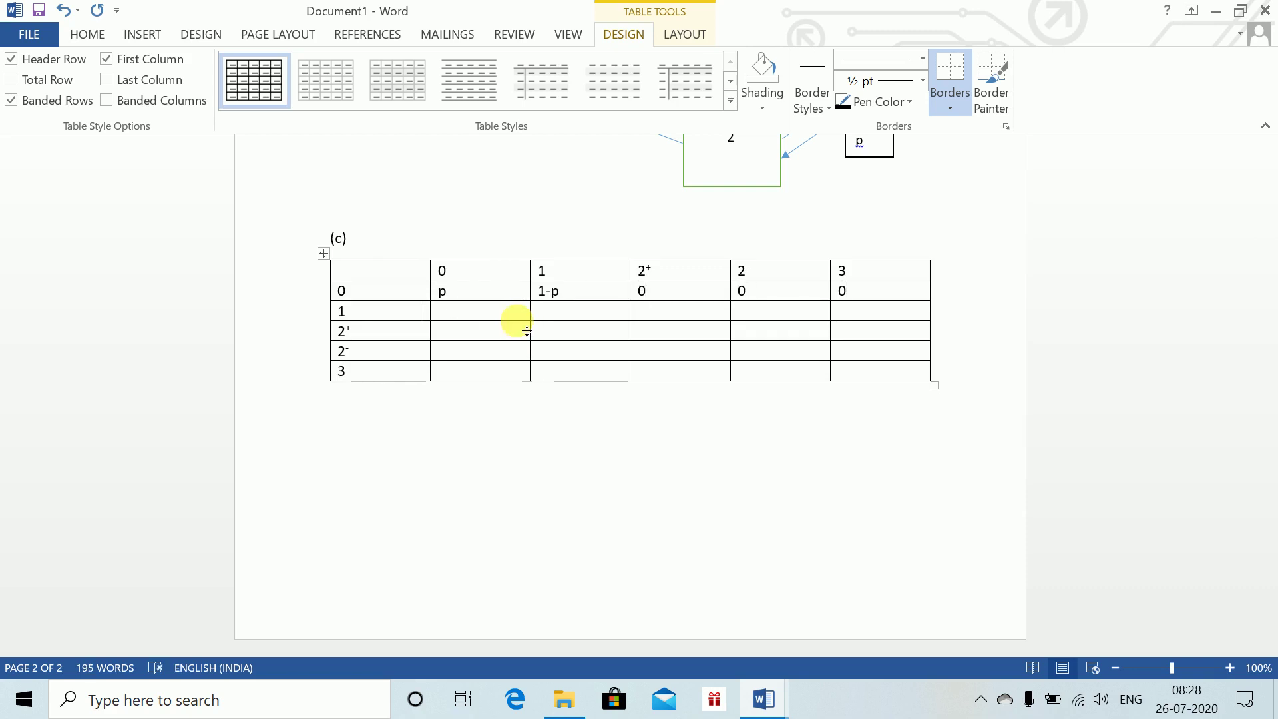
{"action": "left_click", "coordinate": [516, 319]}
{"action": "type", "text": "1-p"}
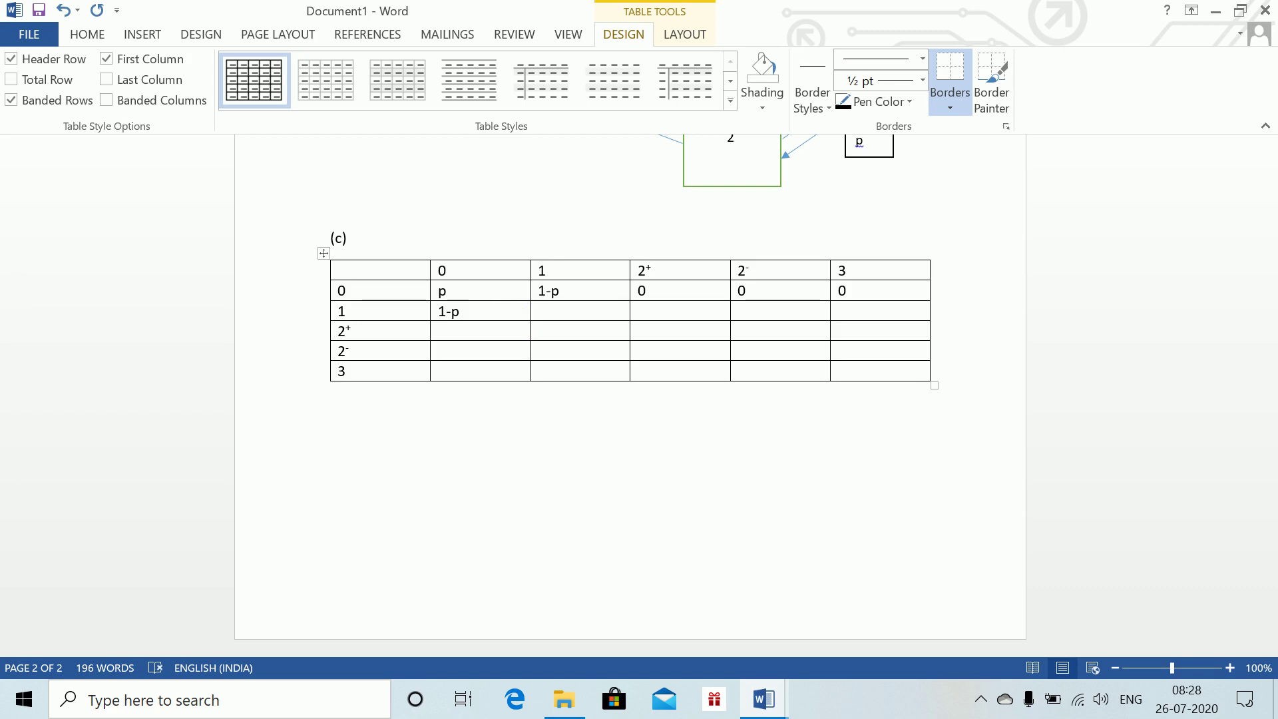
{"action": "key", "text": "BackSpace"}
{"action": "key", "text": "BackSpace"}
{"action": "key", "text": "BackSpace"}
{"action": "type", "text": "p"}
{"action": "key", "text": "Tab"}
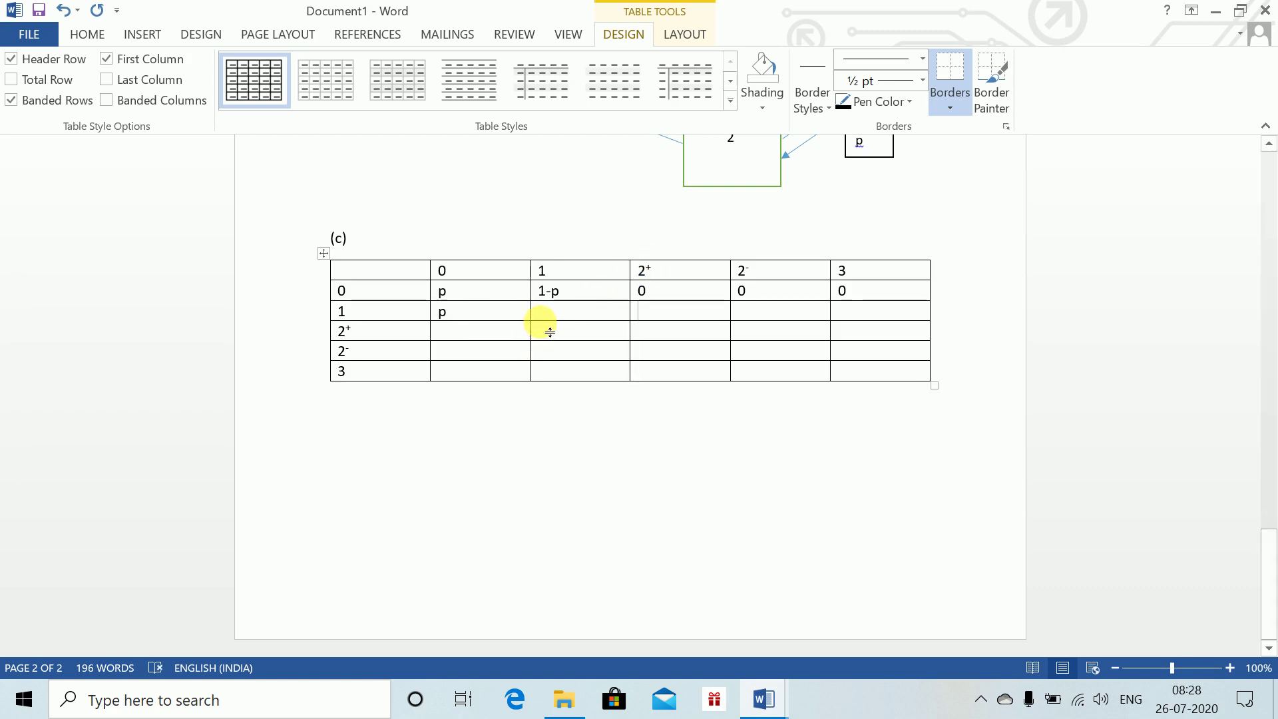
{"action": "type", "text": "1-p"}
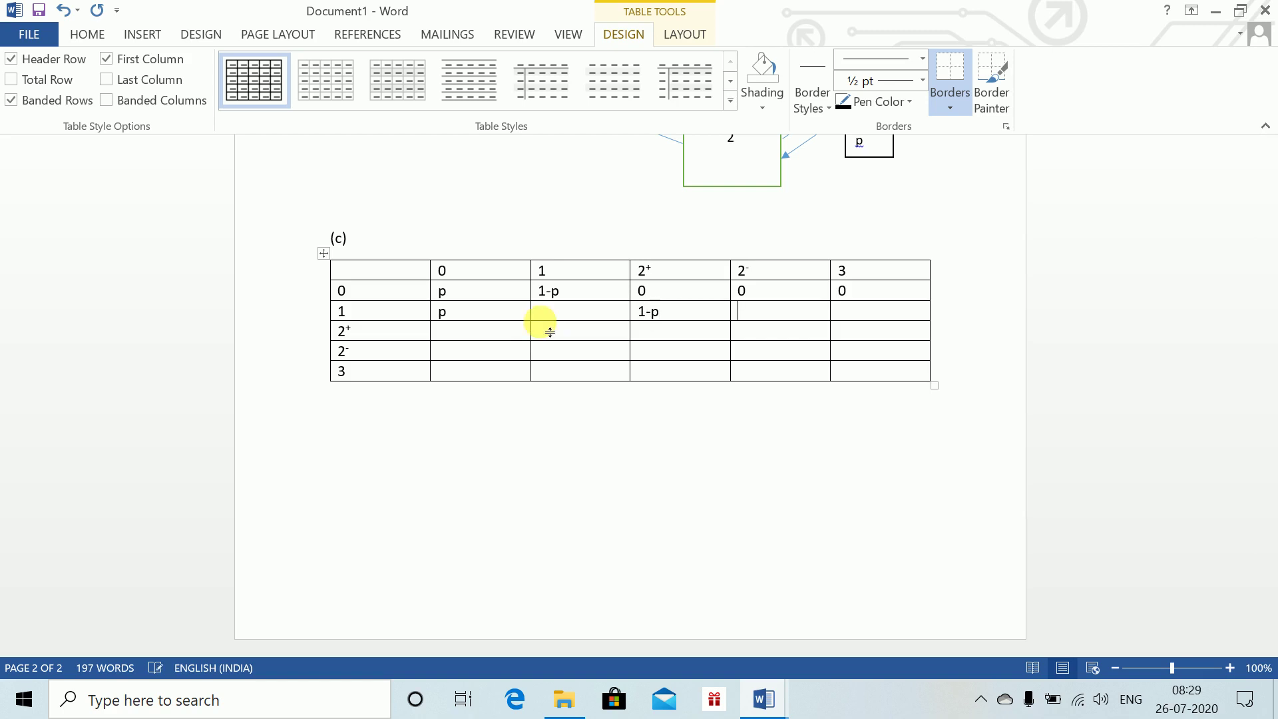
{"action": "type", "text": "0"}
{"action": "key", "text": "Tab"}
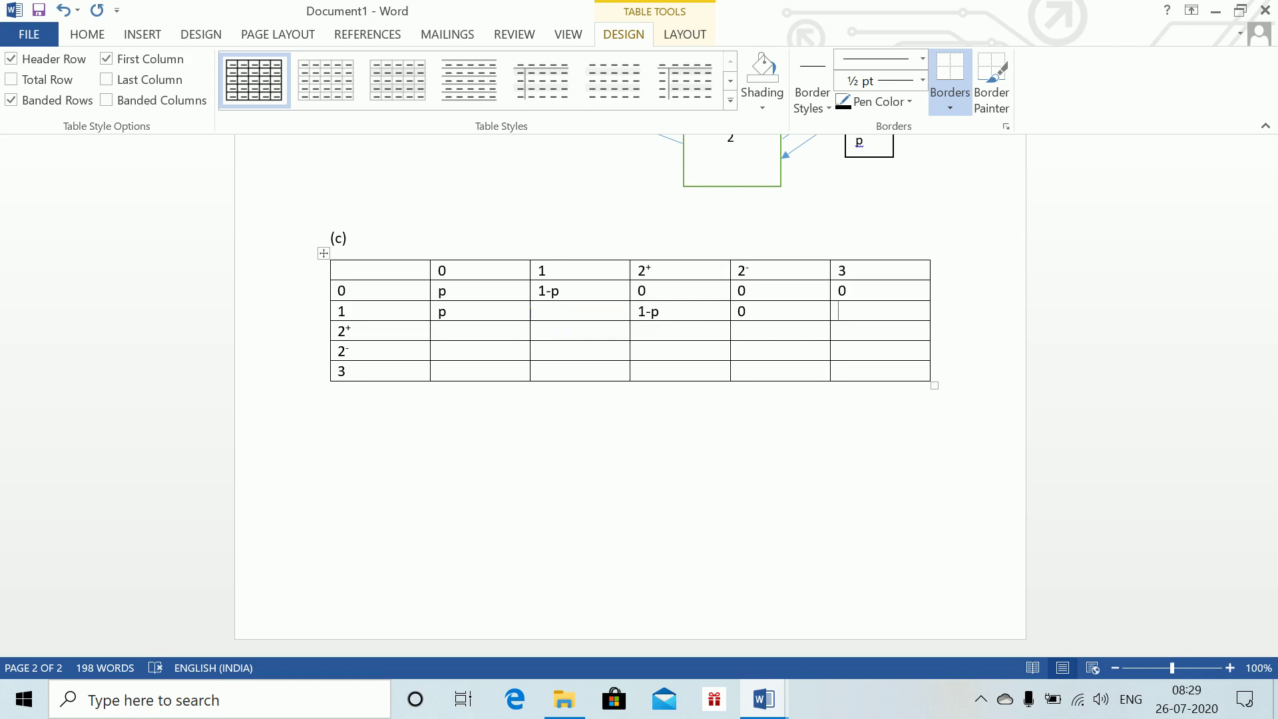
{"action": "type", "text": "0"}
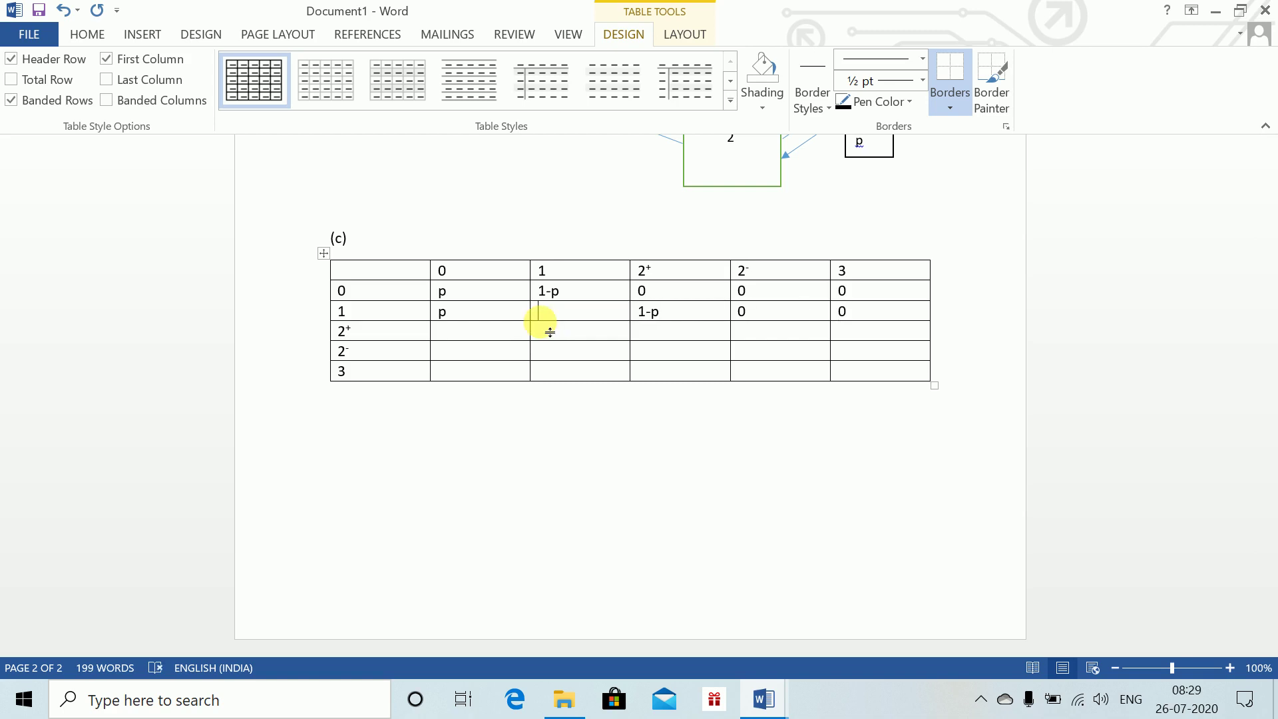
{"action": "type", "text": "0"}
- Fill row 2⁺ with 0, p, 0 and 1-p in the last column
{"action": "key", "text": "Down"}
{"action": "key", "text": "Left"}
{"action": "key", "text": "Left"}
{"action": "key", "text": "Tab"}
{"action": "type", "text": "0"}
{"action": "key", "text": "Tab"}
{"action": "type", "text": "p"}
{"action": "key", "text": "Tab"}
{"action": "type", "text": "0"}
{"action": "key", "text": "Tab"}
{"action": "type", "text": "0"}
{"action": "key", "text": "Tab"}
{"action": "type", "text": "1-p"}
- Fill row 2⁻ with p, 0, 0, 0 and 1-p
{"action": "key", "text": "Tab"}
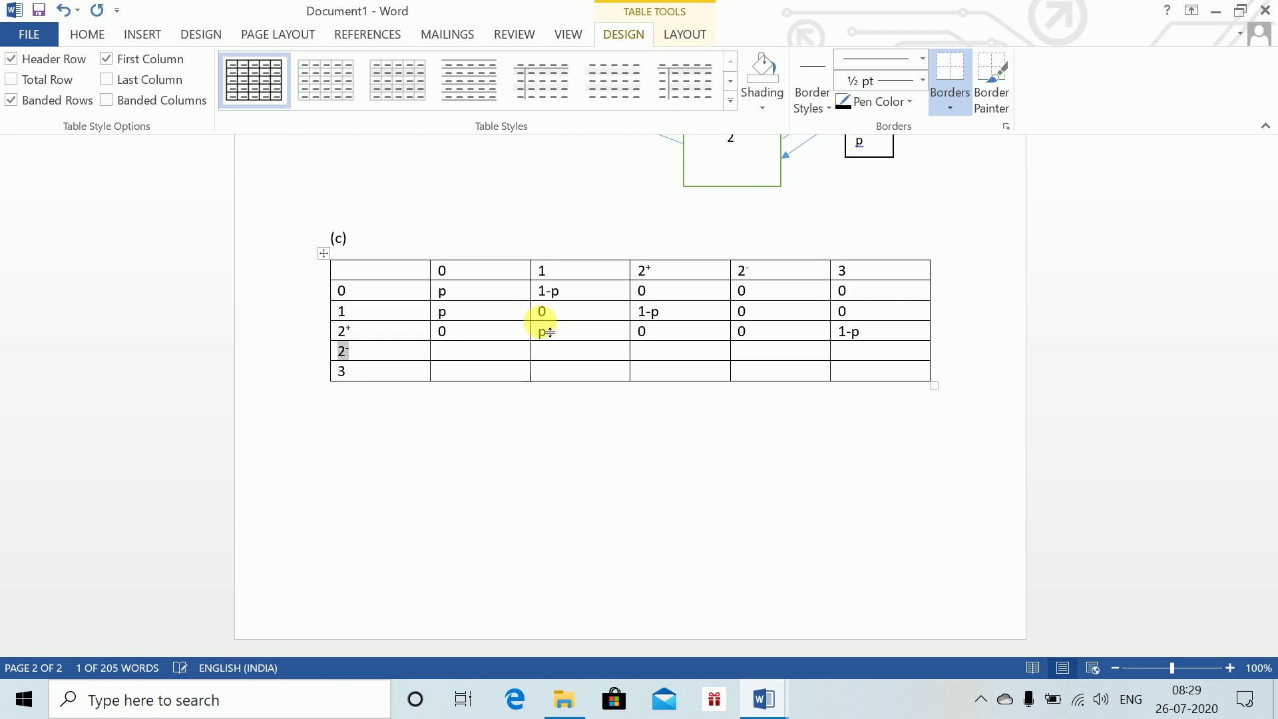
{"action": "key", "text": "Tab"}
{"action": "type", "text": "1-p"}
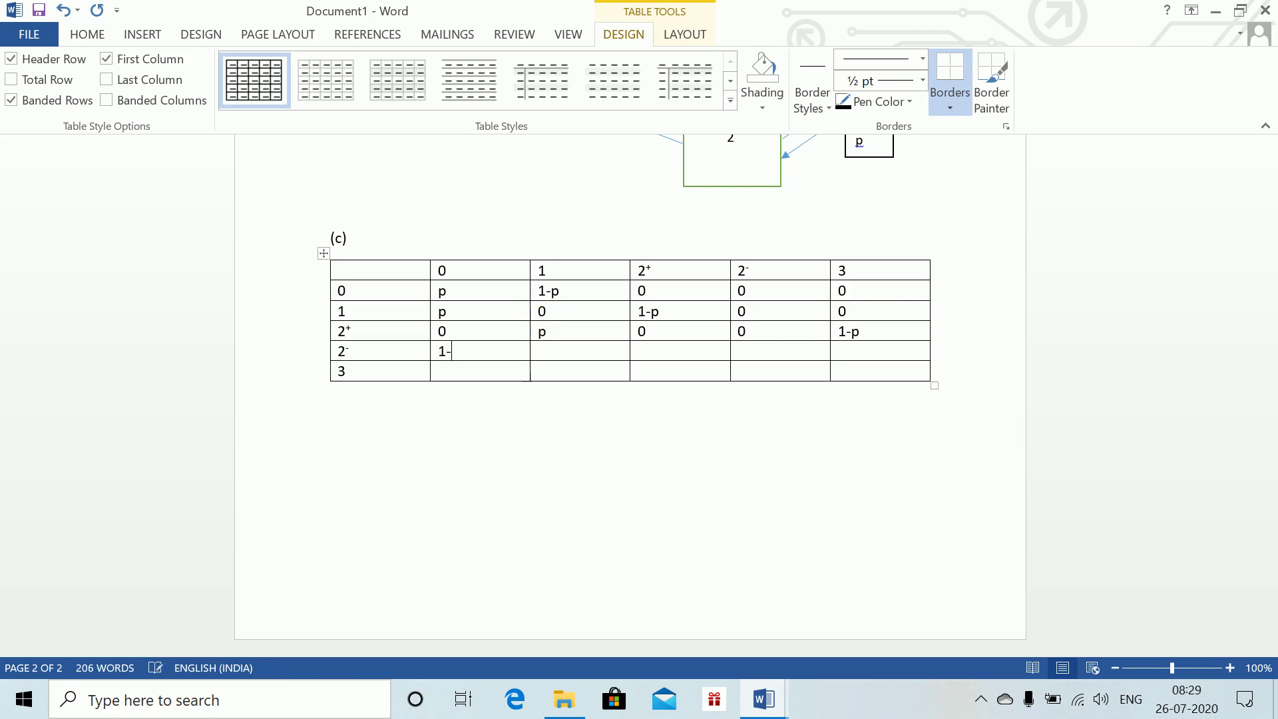
{"action": "key", "text": "BackSpace"}
{"action": "key", "text": "BackSpace"}
{"action": "key", "text": "BackSpace"}
{"action": "type", "text": "p"}
{"action": "key", "text": "Tab"}
{"action": "type", "text": "0"}
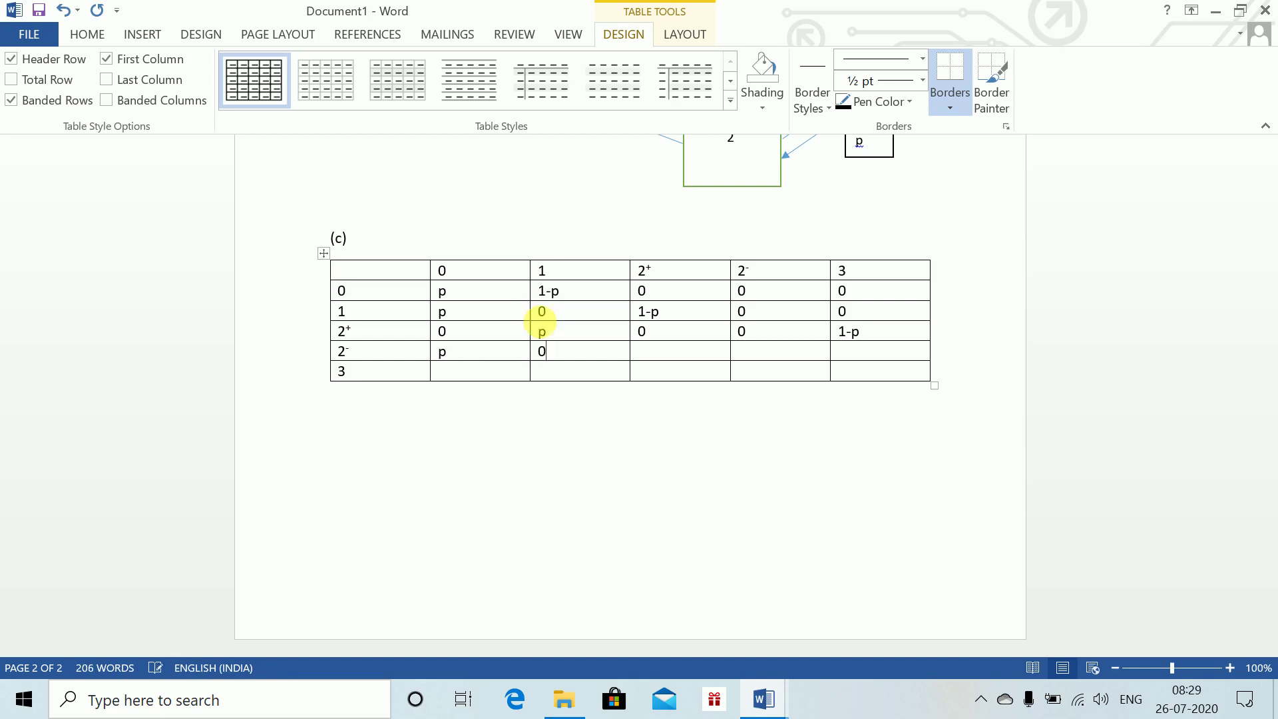
{"action": "key", "text": "Tab"}
{"action": "type", "text": "0"}
{"action": "key", "text": "Tab"}
{"action": "type", "text": "0"}
{"action": "key", "text": "Tab"}
{"action": "left_click", "coordinate": [558, 354]}
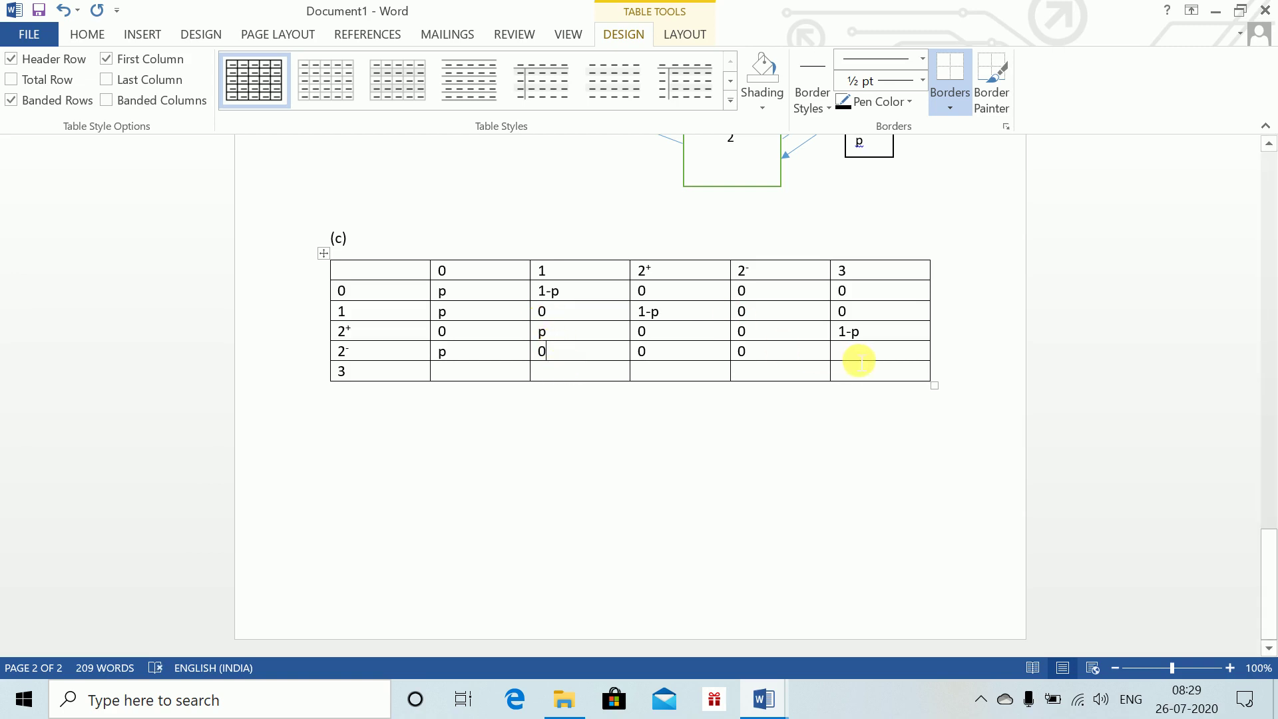
{"action": "type", "text": "1-p"}
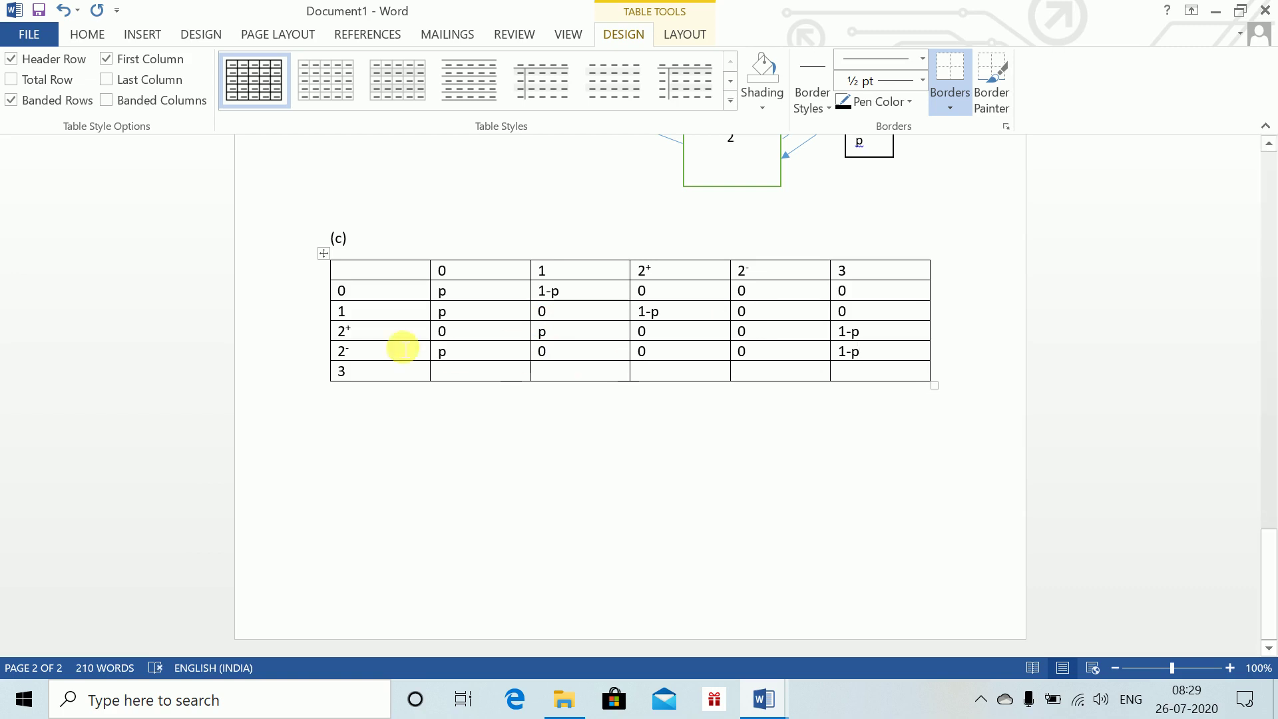
- Fill row 3 with zeros and 1-p in the last column
{"action": "left_click", "coordinate": [517, 375]}
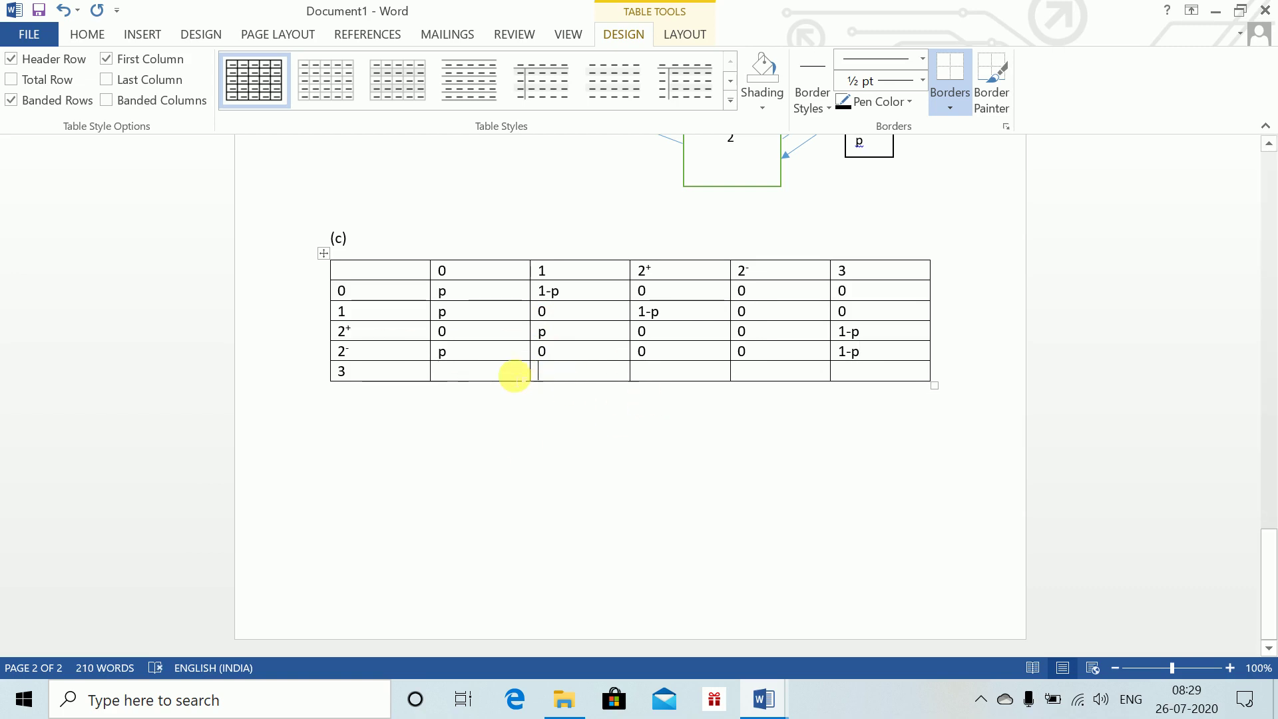
{"action": "type", "text": "0"}
{"action": "key", "text": "Tab"}
{"action": "type", "text": "0"}
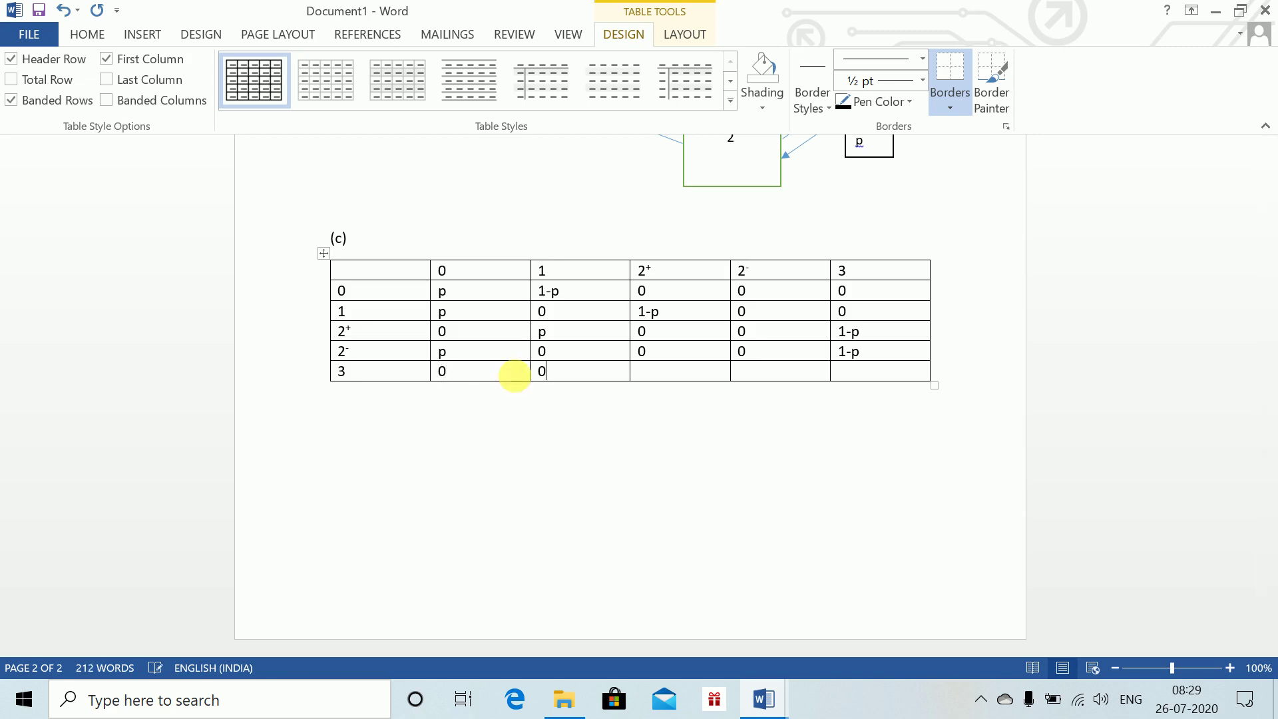
{"action": "key", "text": "Tab"}
{"action": "type", "text": "0"}
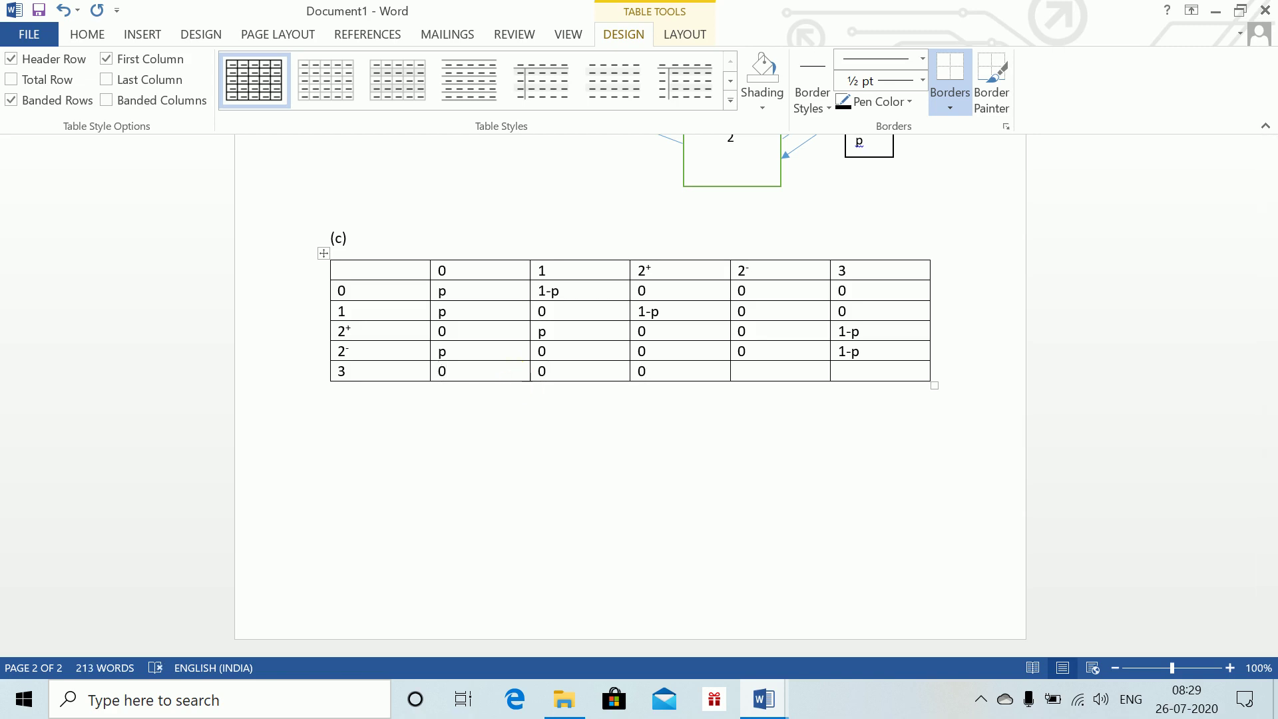
{"action": "type", "text": "p"}
{"action": "key", "text": "BackSpace"}
{"action": "key", "text": "Tab"}
{"action": "type", "text": "p"}
{"action": "key", "text": "Tab"}
{"action": "type", "text": "1-p"}
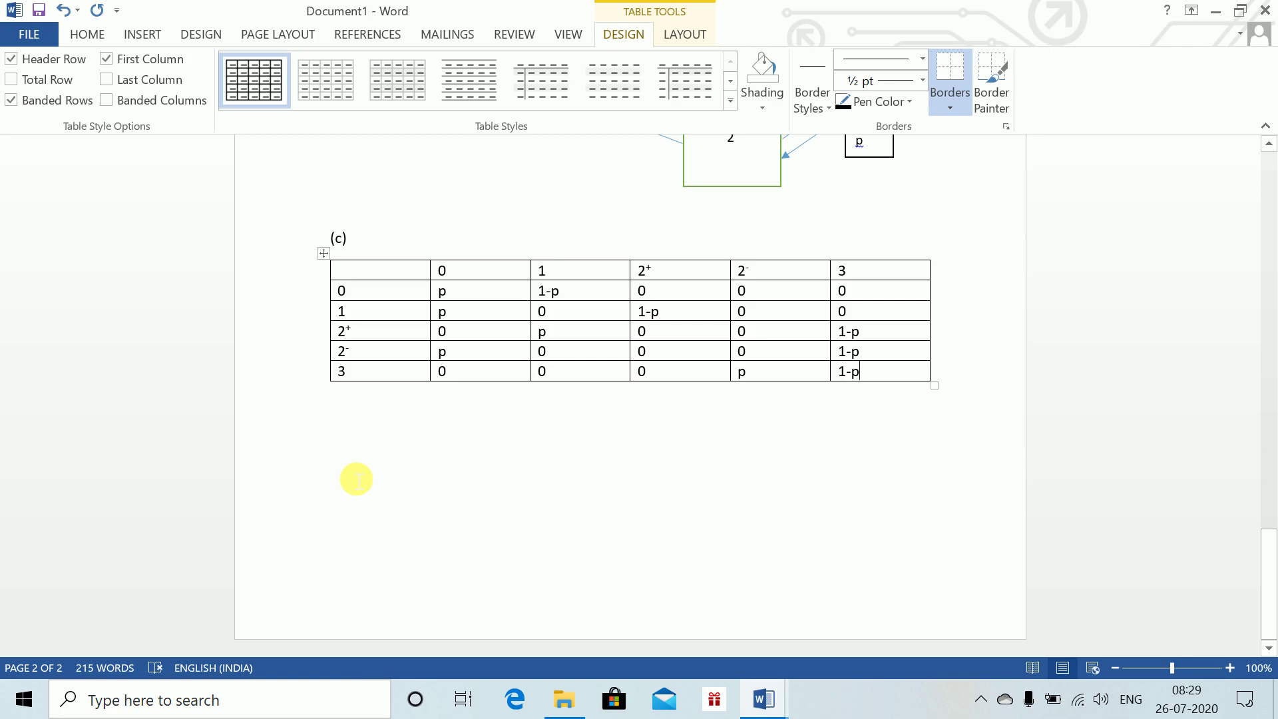
{"action": "key", "text": "Down"}
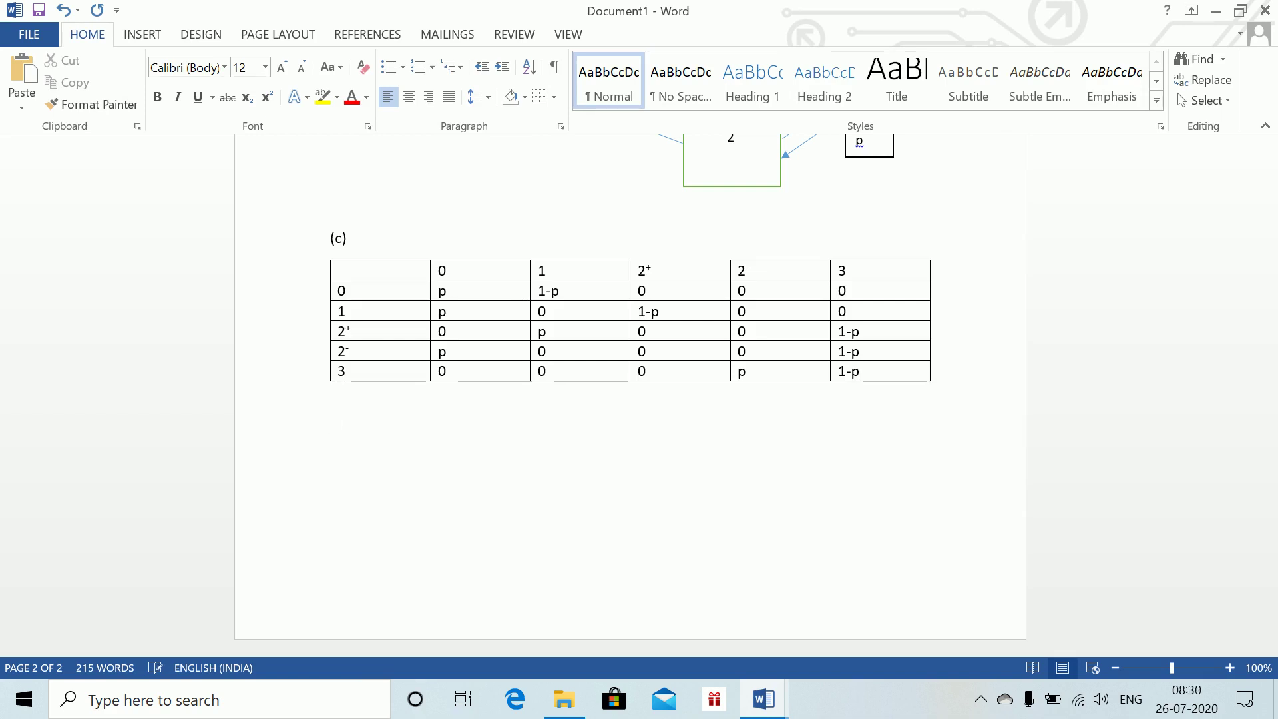
- Add a 'stationary distribution' line with equation π = πP, and 'P =' after the (c) label
{"action": "type", "text": "For stationary dis"}
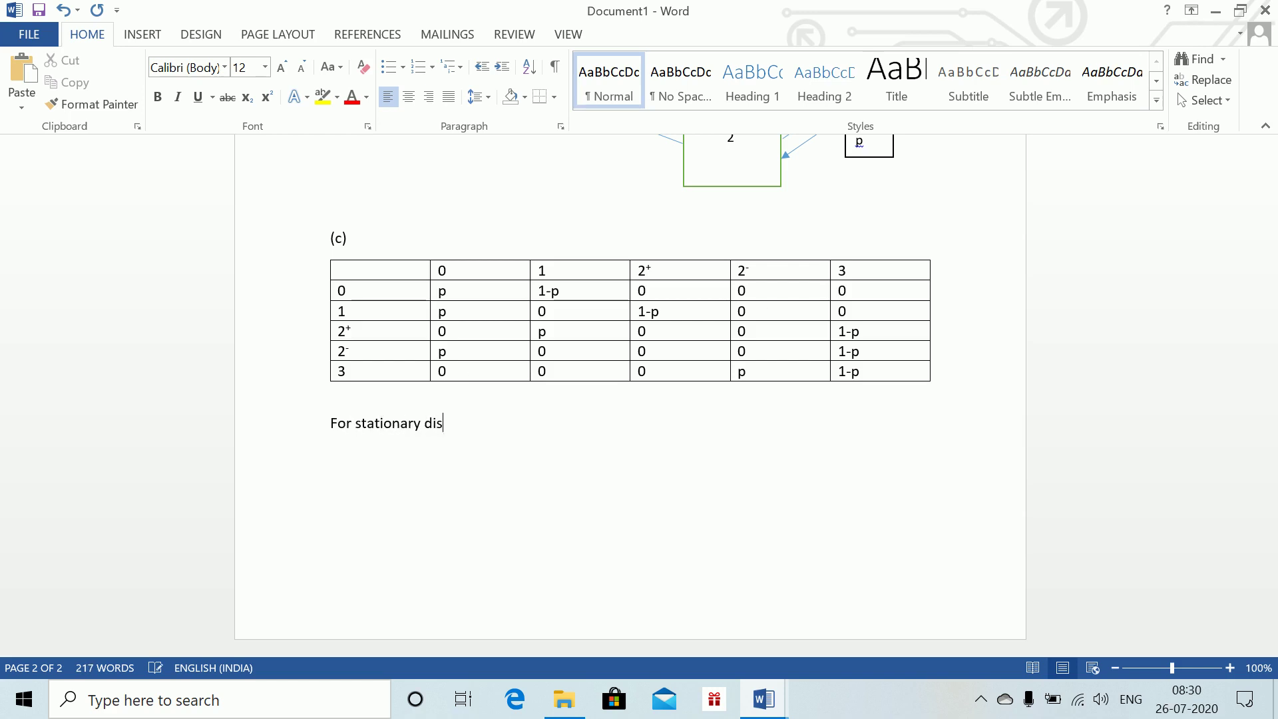
{"action": "type", "text": "tribution"}
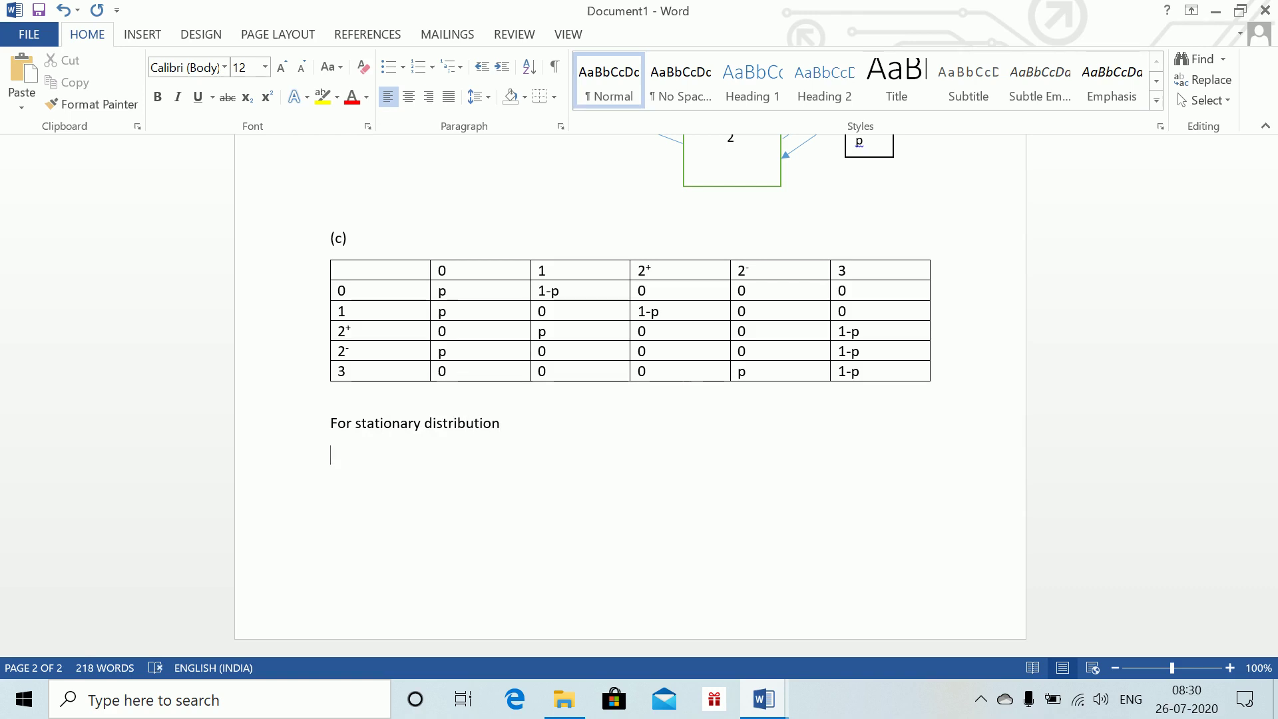
{"action": "key", "text": "alt+equal"}
{"action": "type", "text": "\\pi"}
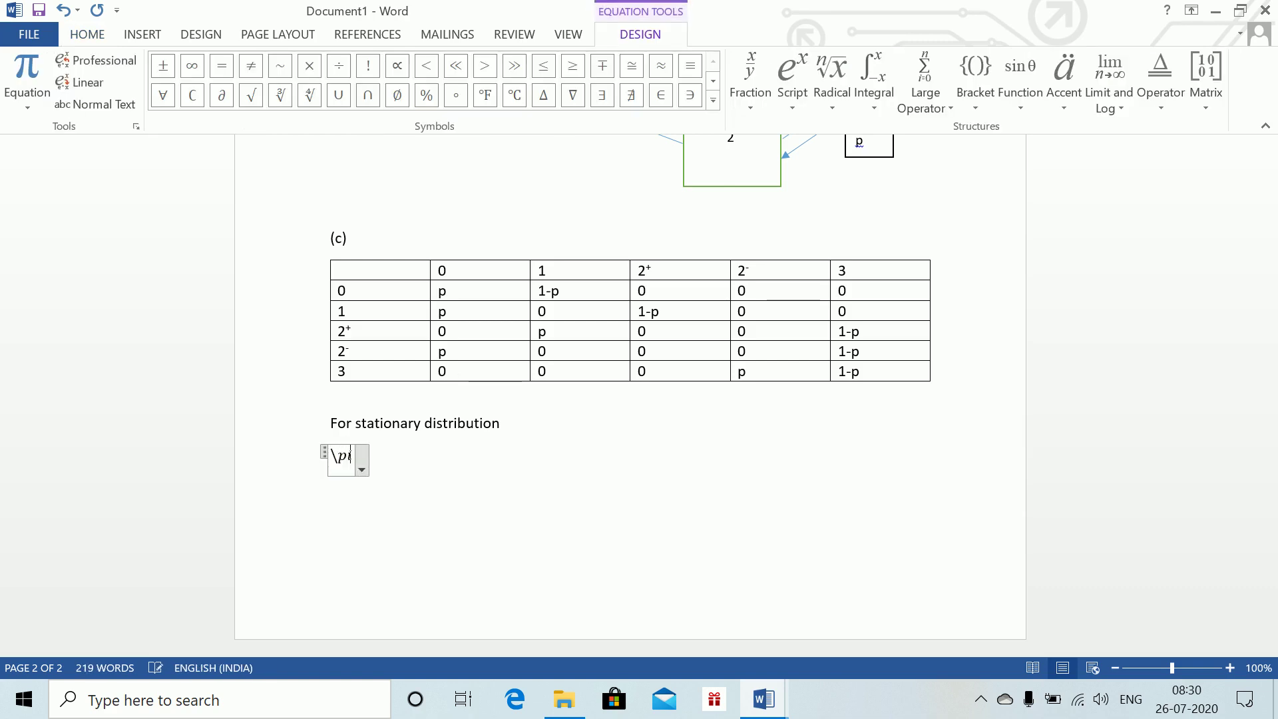
{"action": "type", "text": " =\\p"}
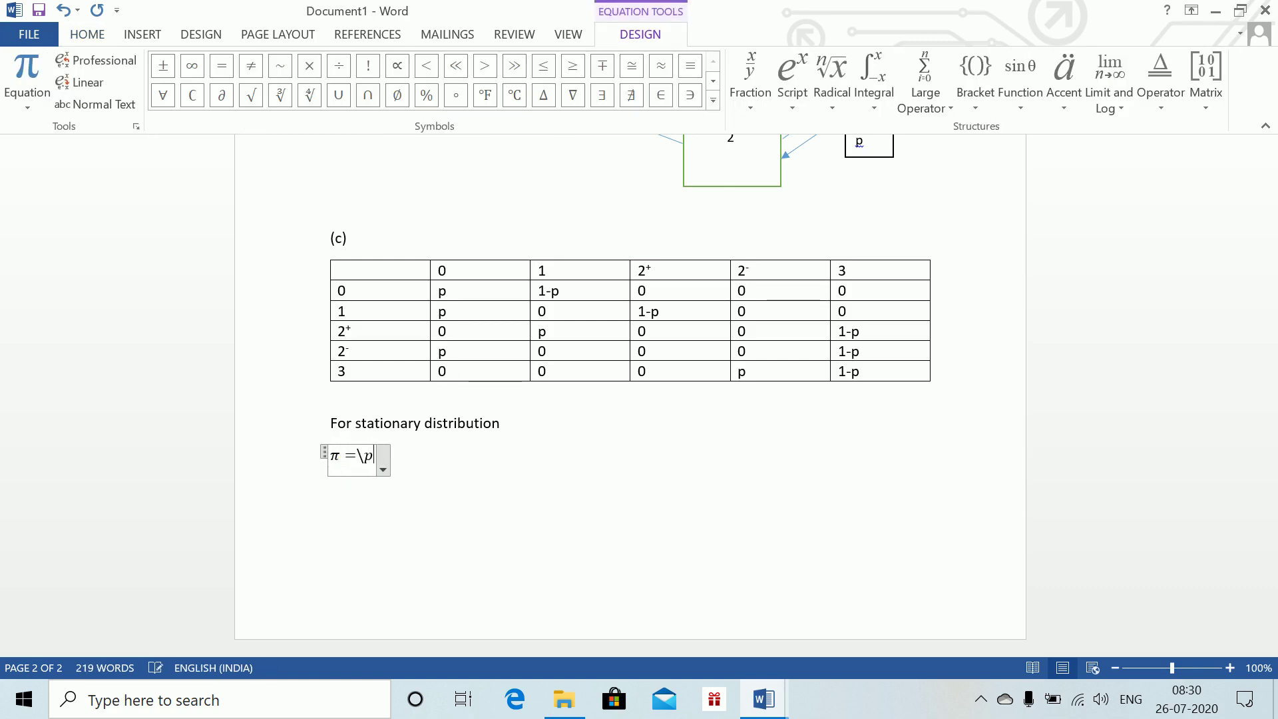
{"action": "type", "text": "i P"}
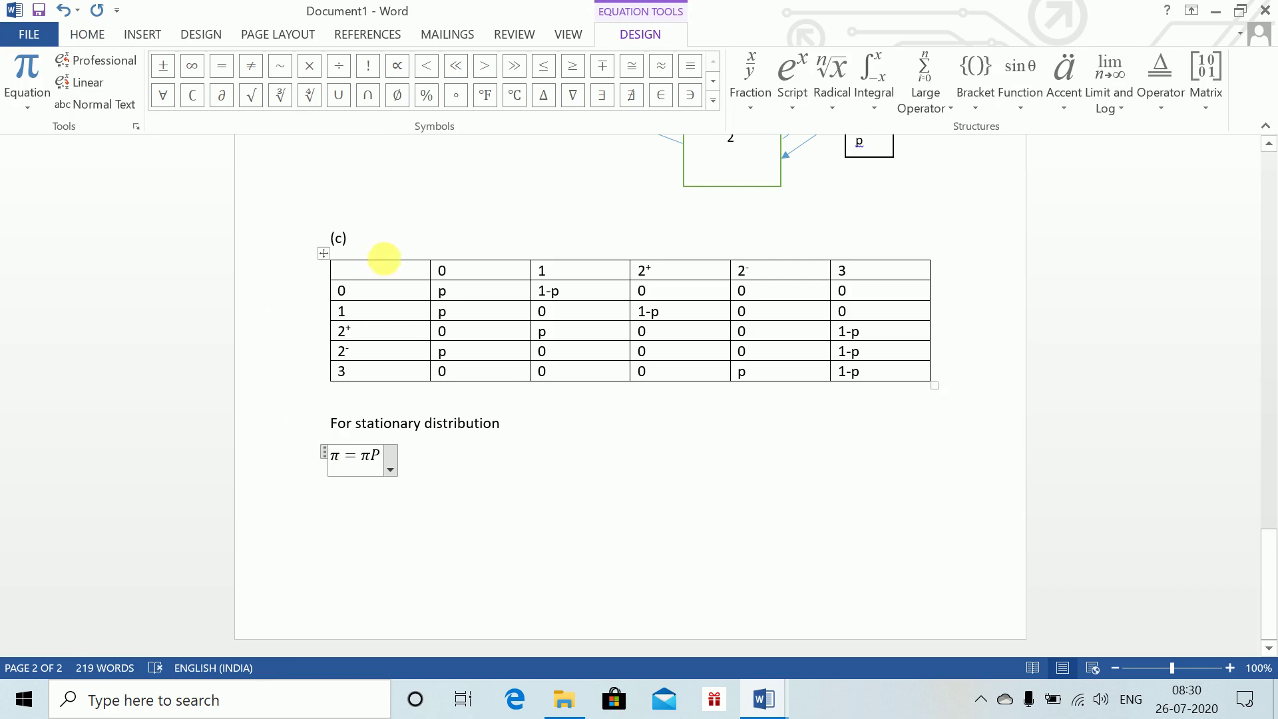
{"action": "left_click", "coordinate": [395, 251]}
{"action": "type", "text": "P ="}
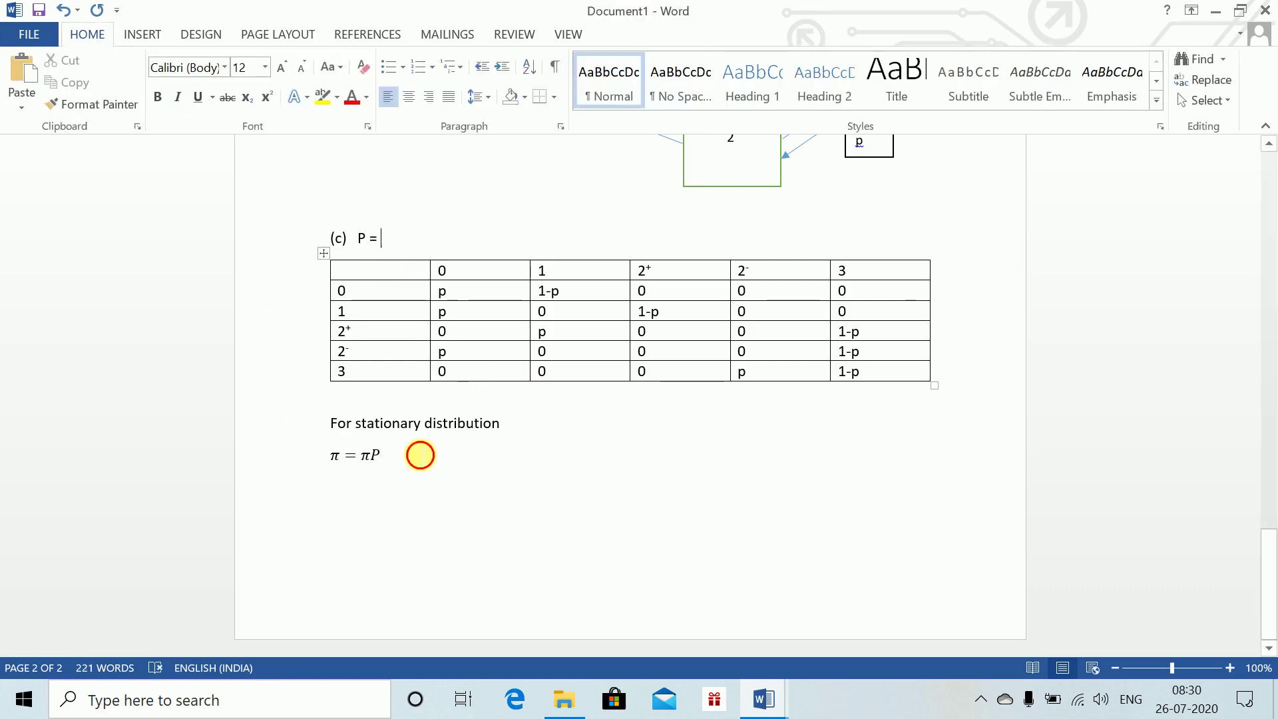
- Add the equation ∑πᵢ = 1 on a new line below π = πP
{"action": "left_click", "coordinate": [420, 456]}
{"action": "key", "text": "Return"}
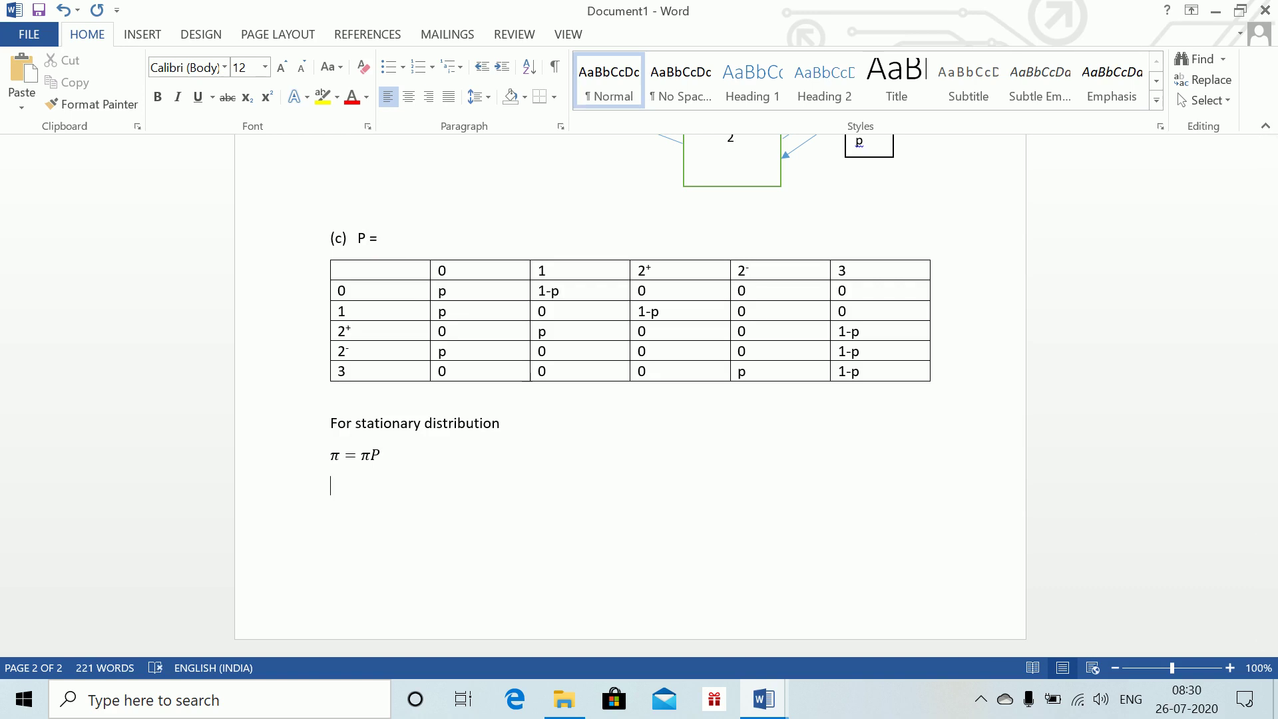
{"action": "key", "text": "alt+equal"}
{"action": "type", "text": "\\"}
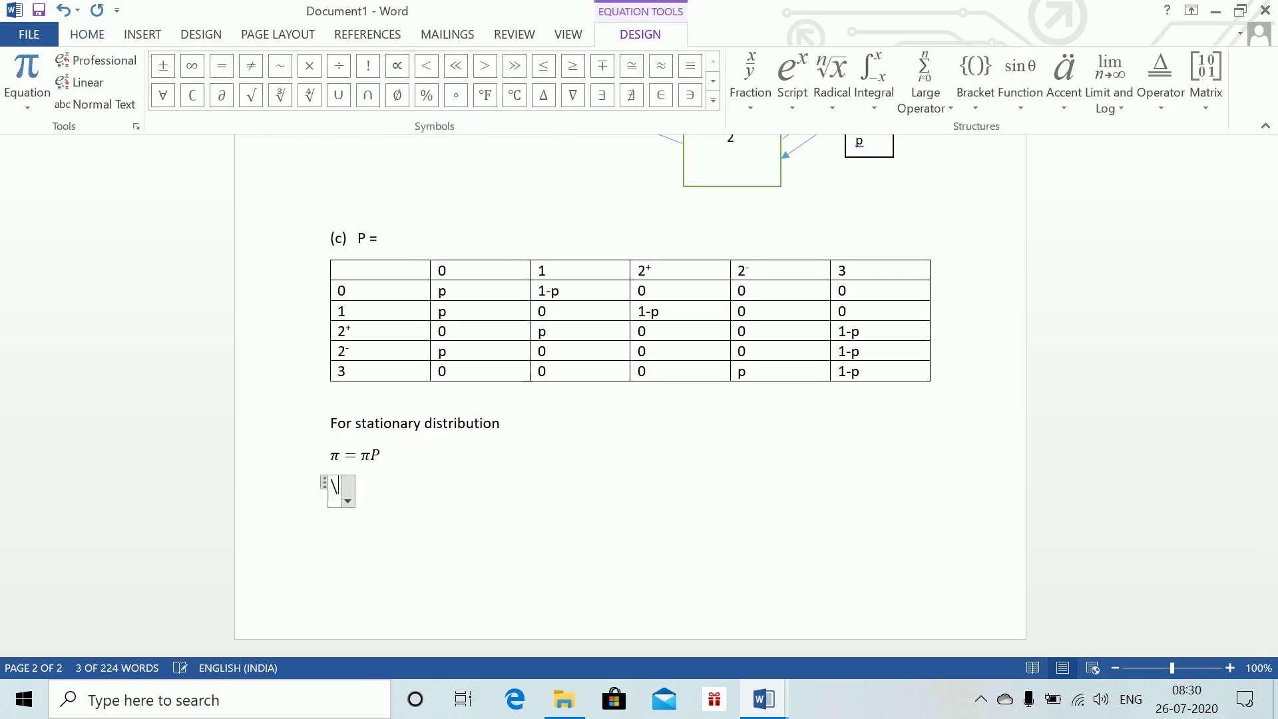
{"action": "type", "text": "sum \\pi "}
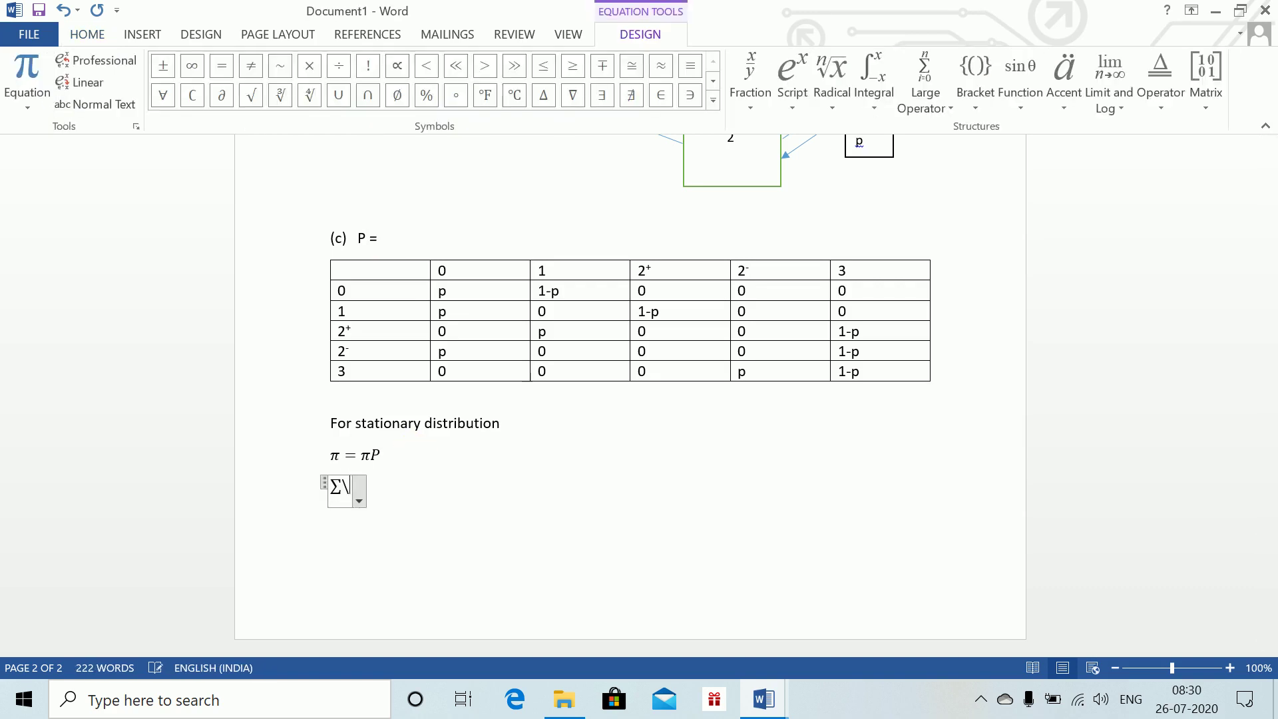
{"action": "type", "text": "=1"}
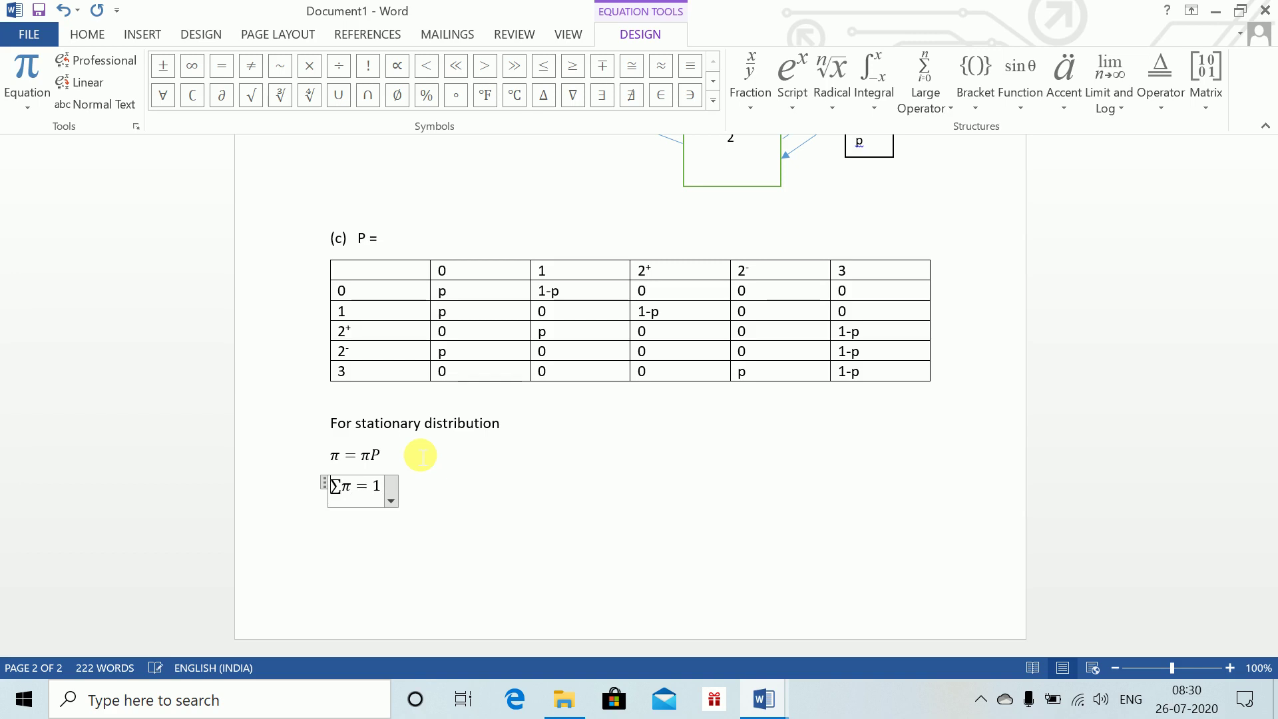
{"action": "type", "text": "_i"}
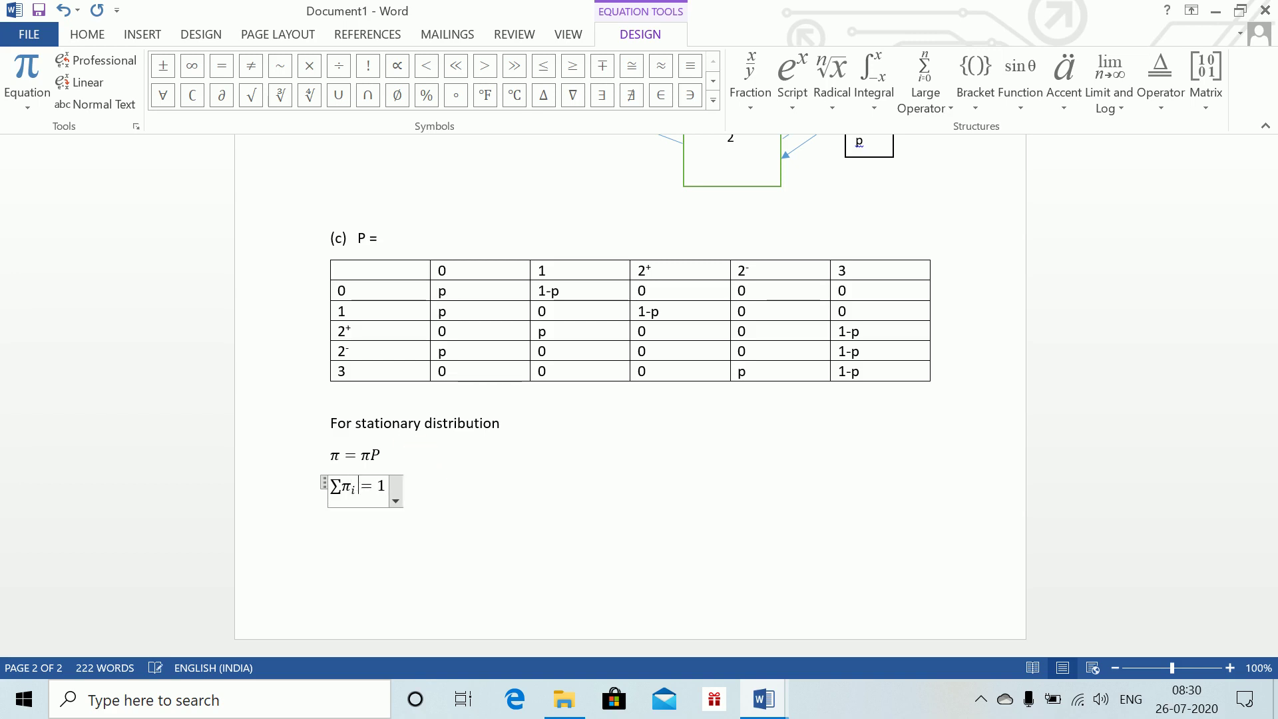
{"action": "key", "text": "Right"}
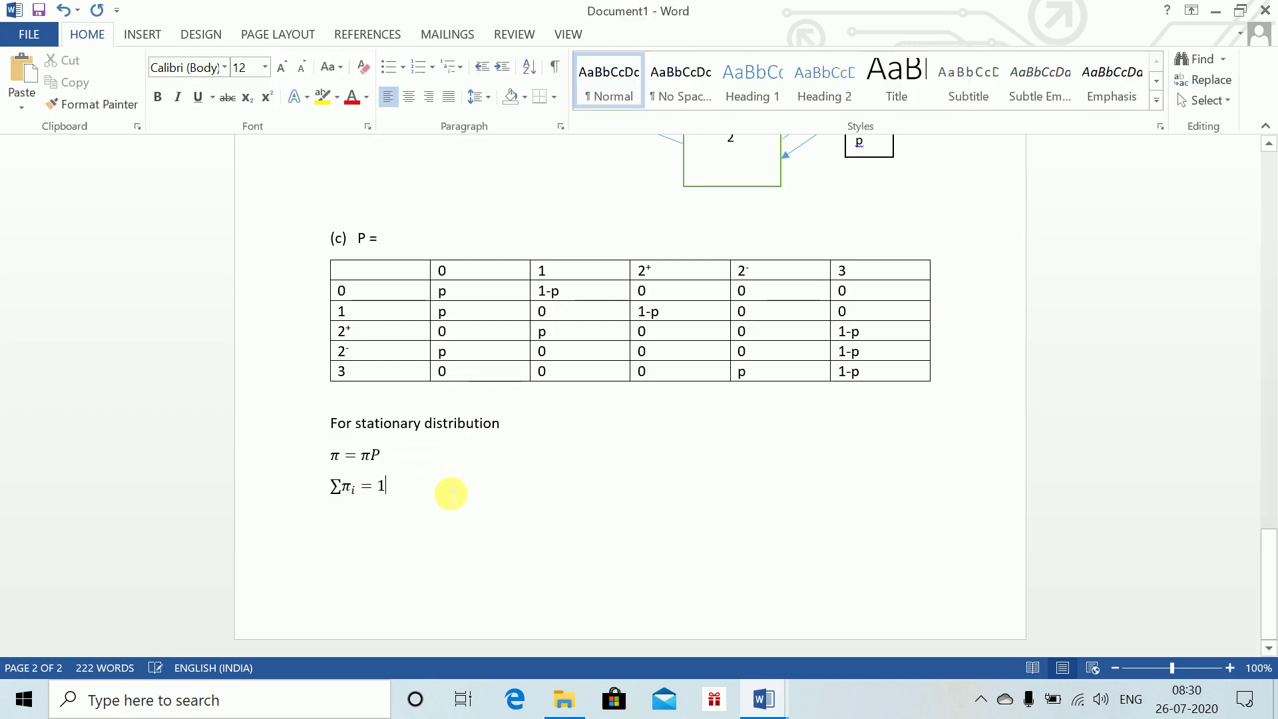
- Add the line 'Transition matrix equations:' and begin an equation π₀ = on the next page
{"action": "key", "text": "Return"}
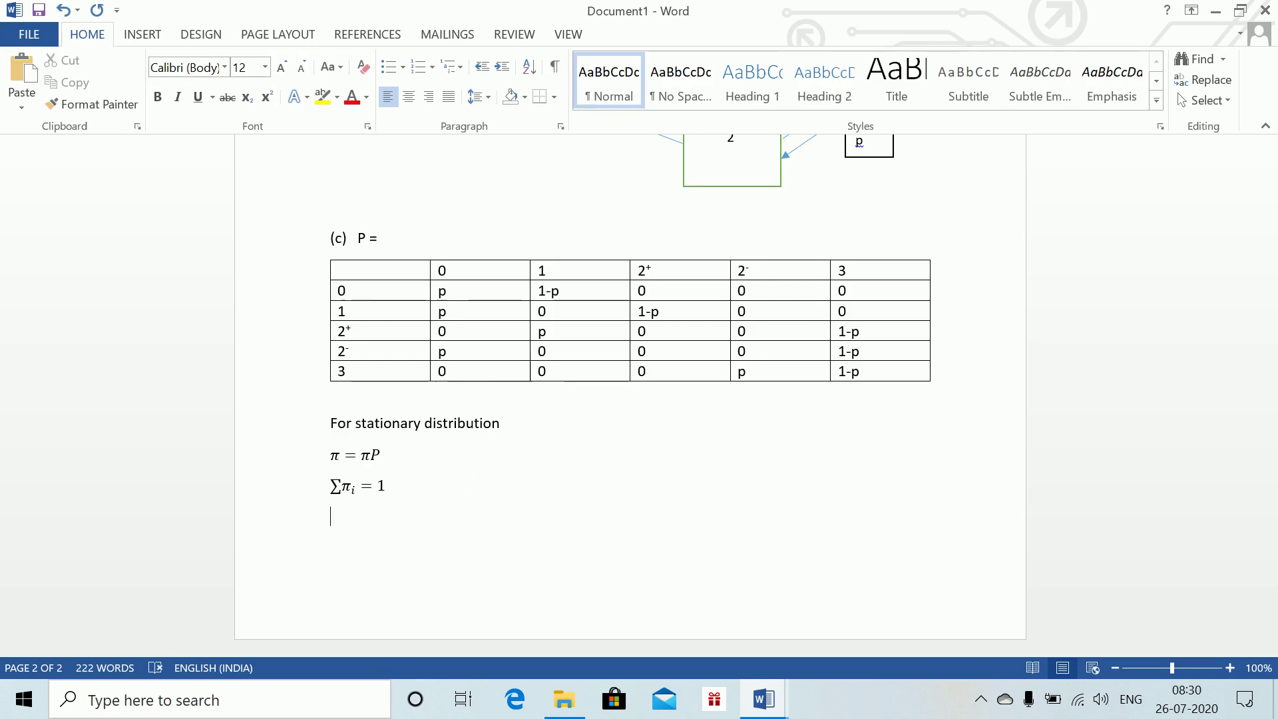
{"action": "type", "text": "Transition matri"}
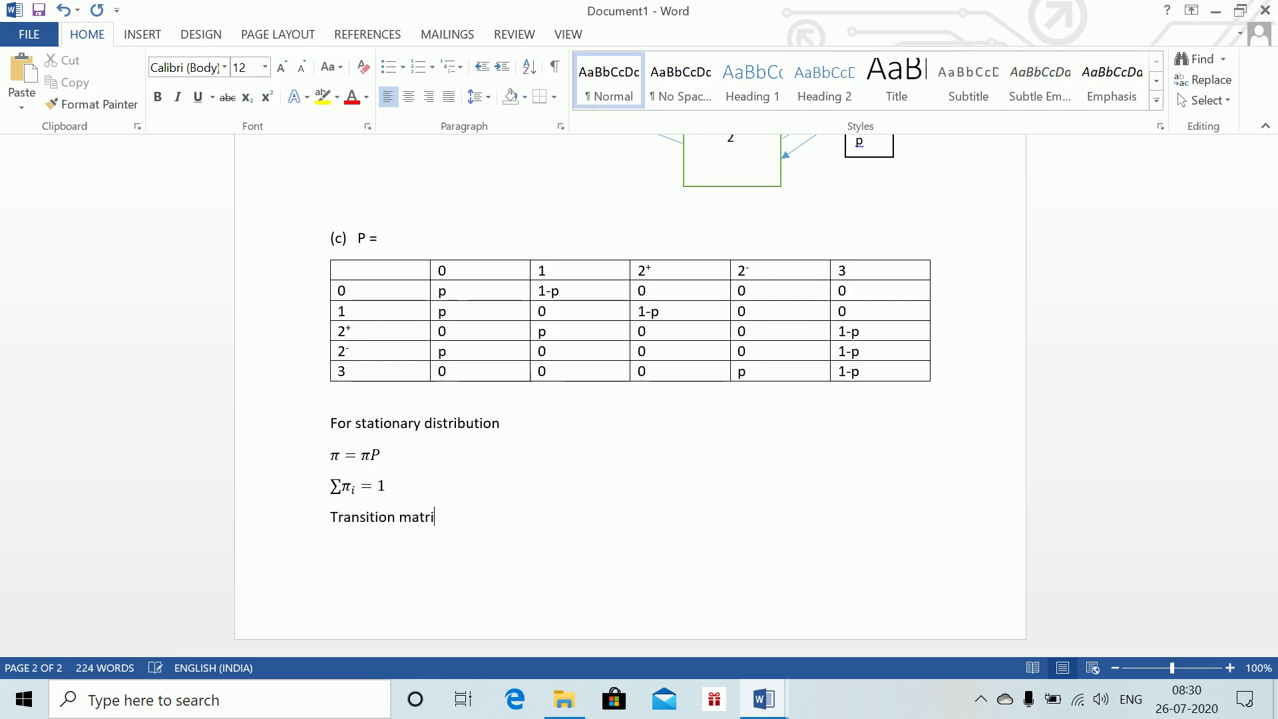
{"action": "type", "text": "x equations:"}
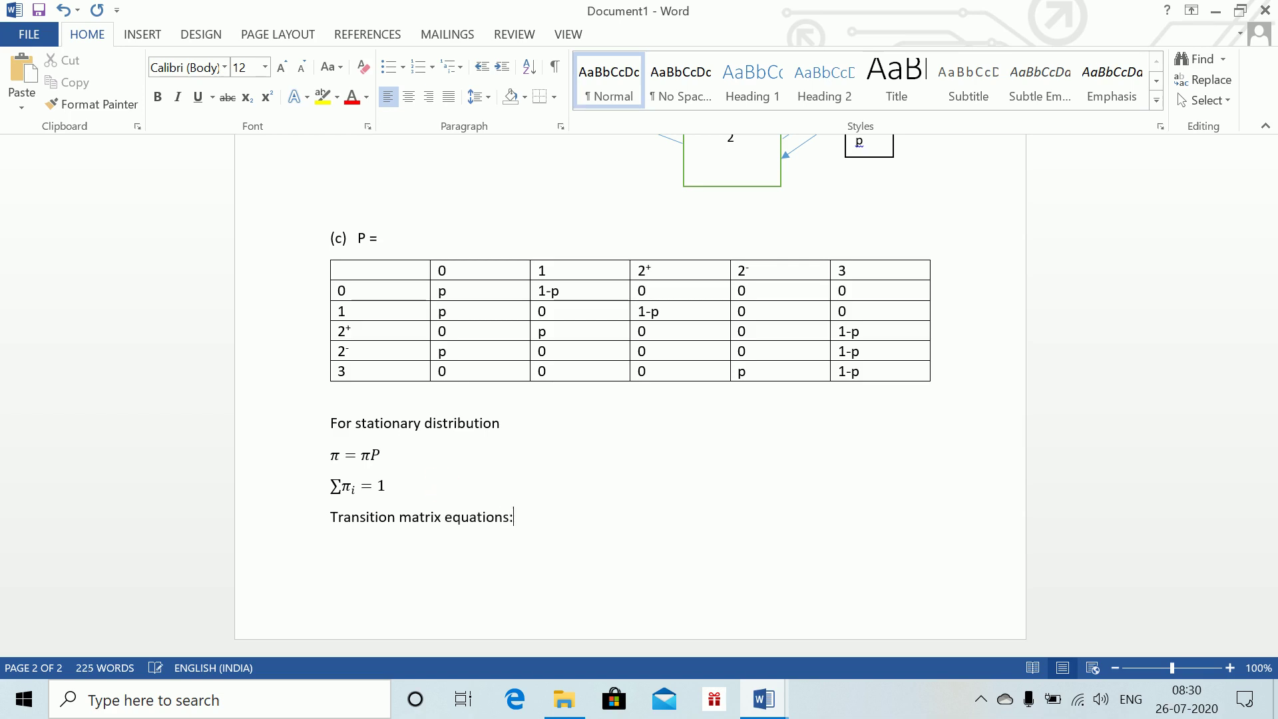
{"action": "key", "text": "ctrl+Return"}
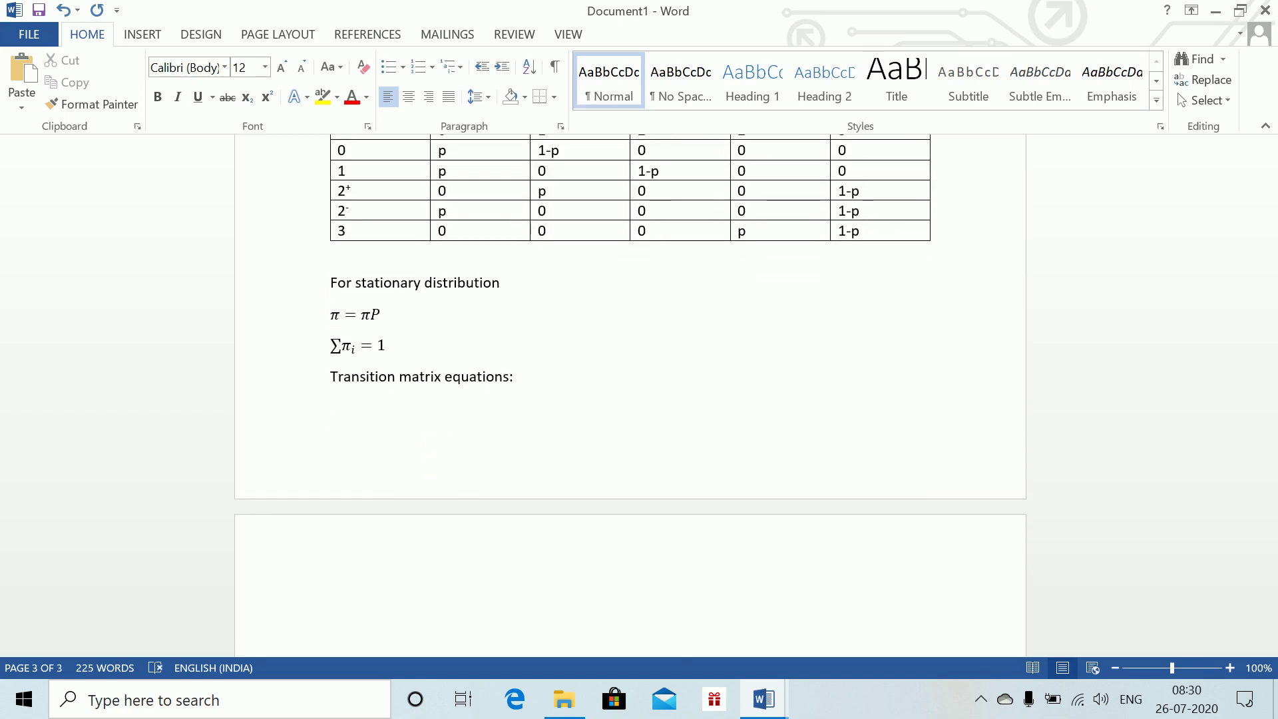
{"action": "key", "text": "alt+equal"}
{"action": "type", "text": "\\pi"}
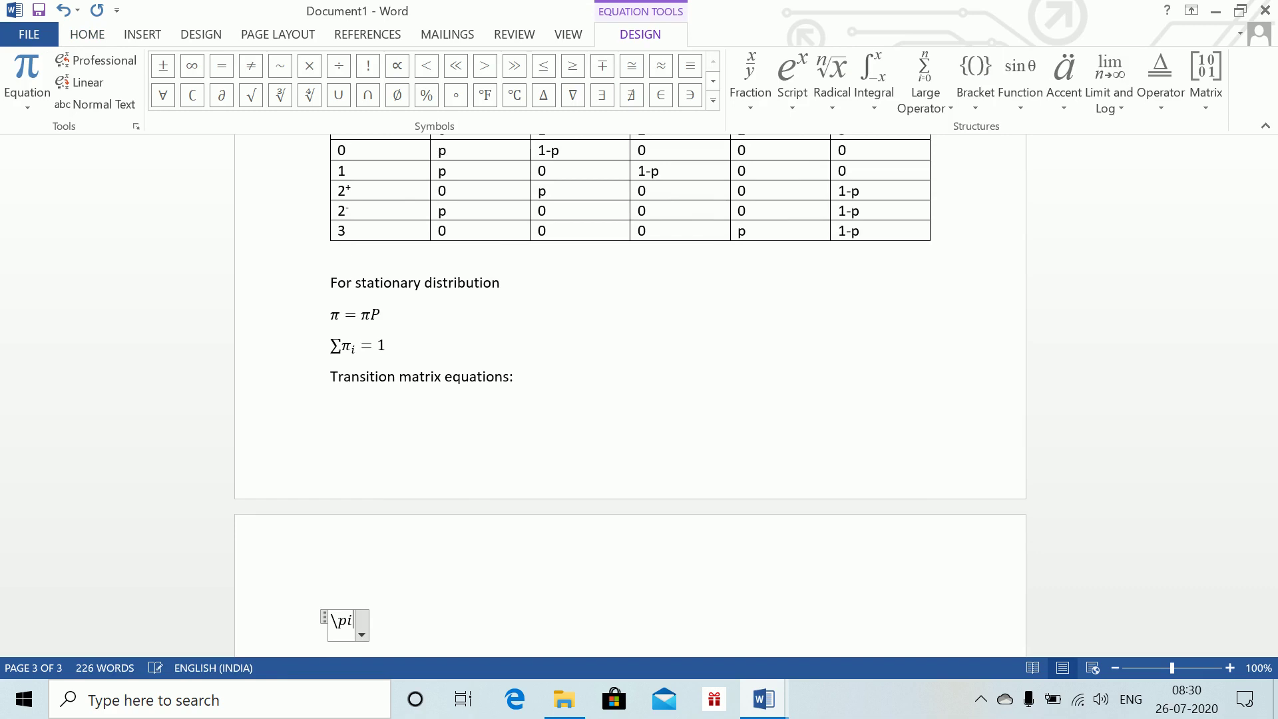
{"action": "type", "text": " _1 +"}
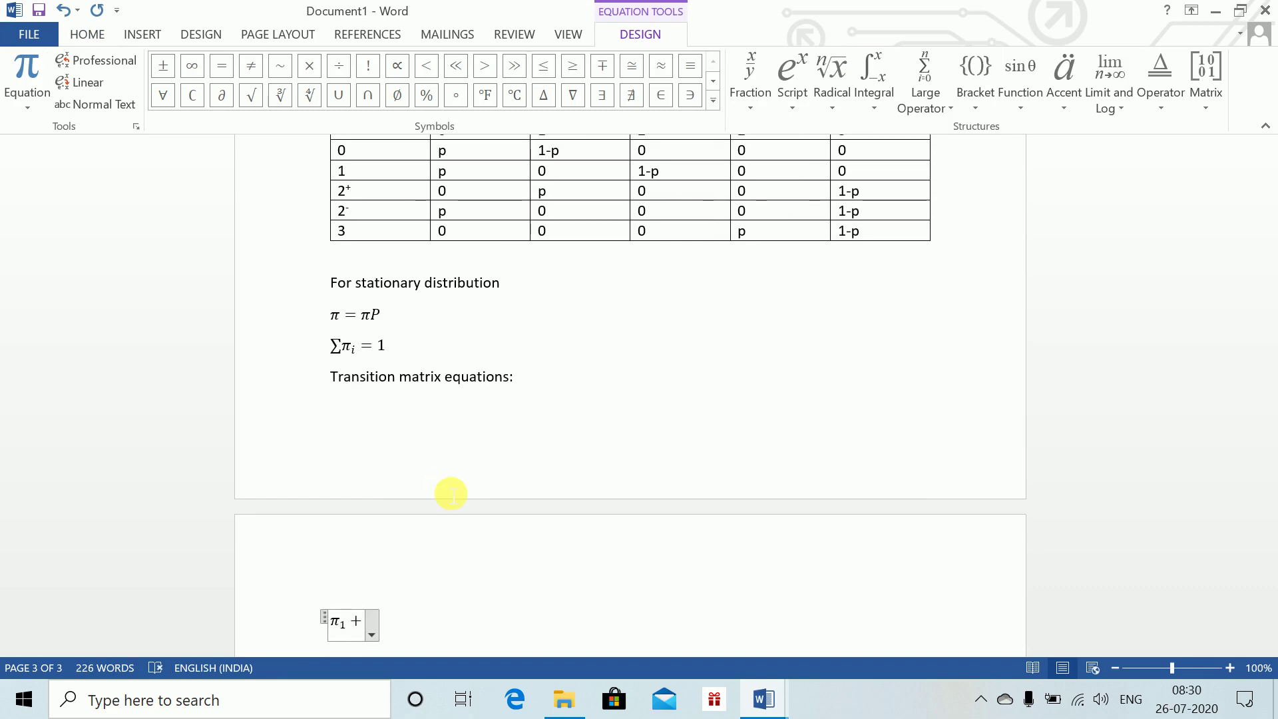
{"action": "key", "text": "BackSpace"}
{"action": "key", "text": "BackSpace"}
{"action": "key", "text": "BackSpace"}
{"action": "key", "text": "BackSpace"}
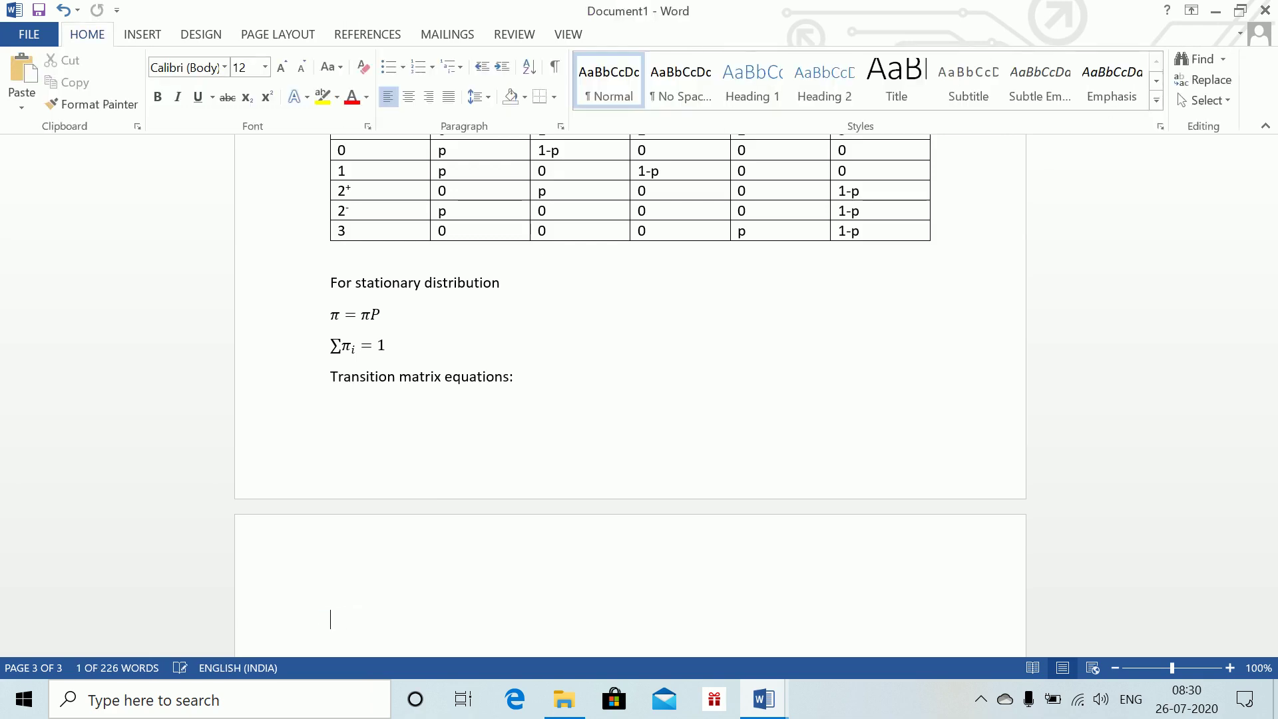
{"action": "type", "text": "\\"}
{"action": "key", "text": "BackSpace"}
{"action": "key", "text": "alt+equal"}
{"action": "type", "text": "\\"}
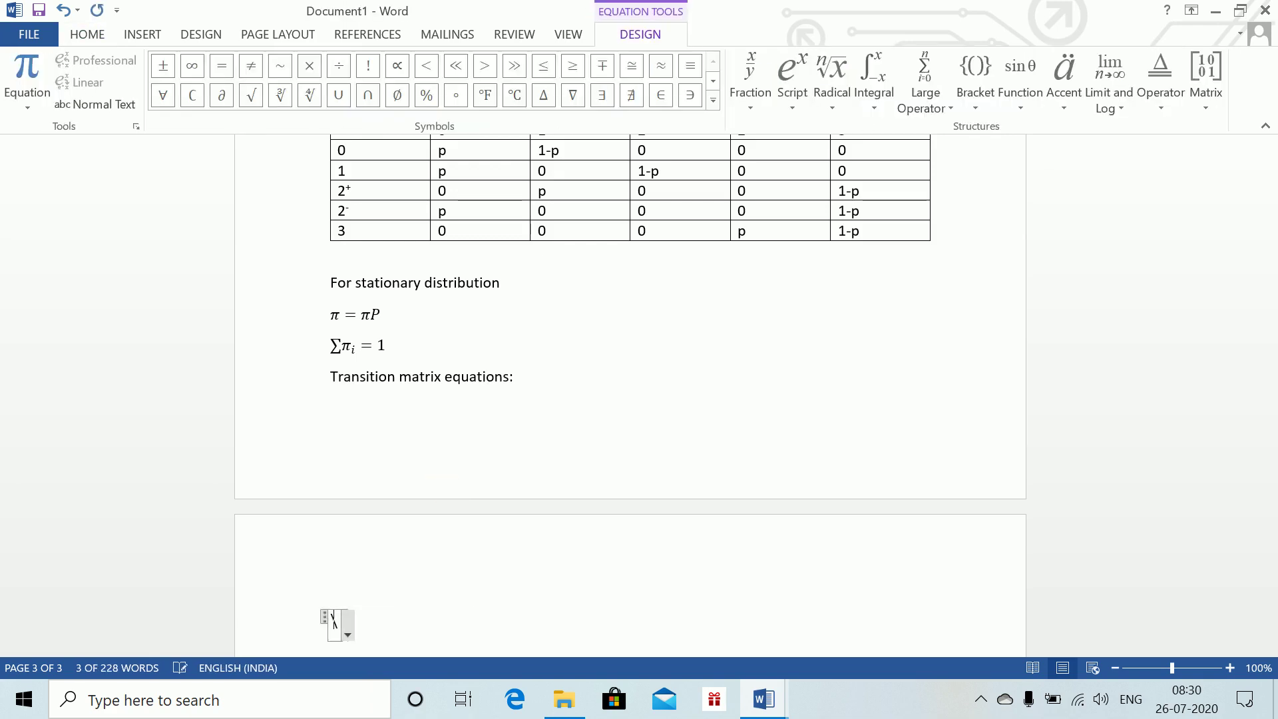
{"action": "type", "text": "pi_0 "}
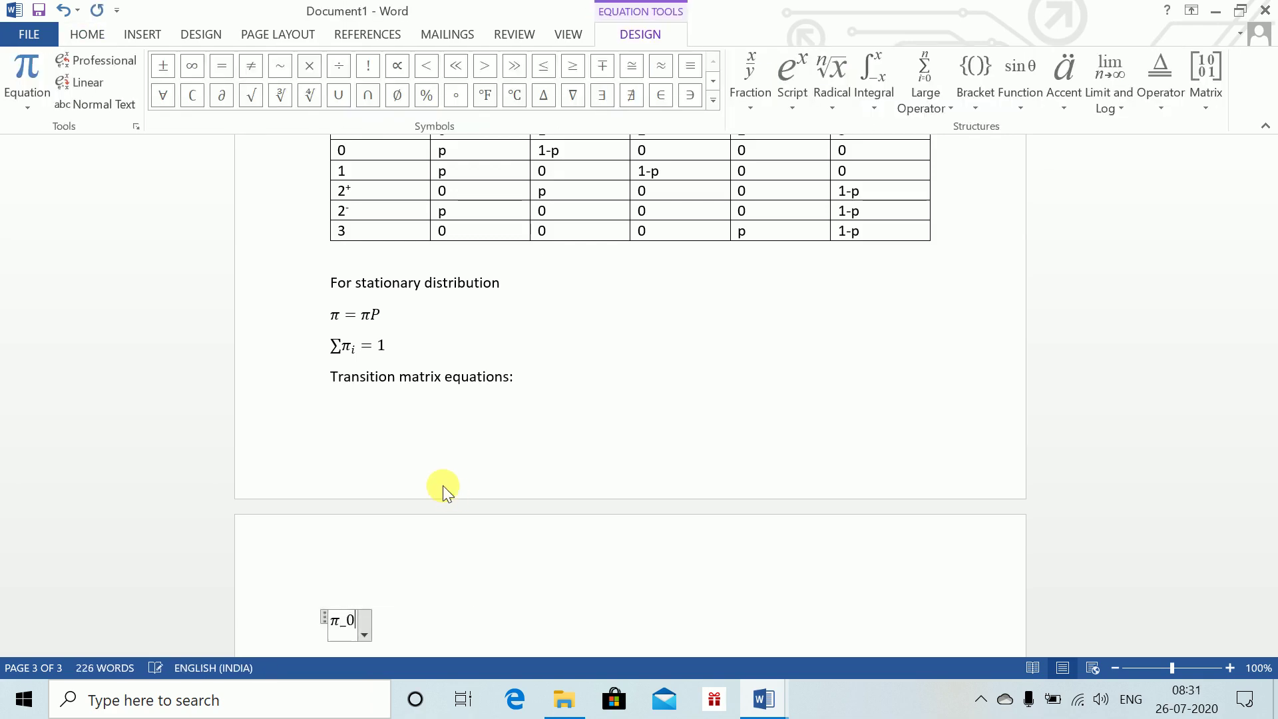
{"action": "type", "text": "="}
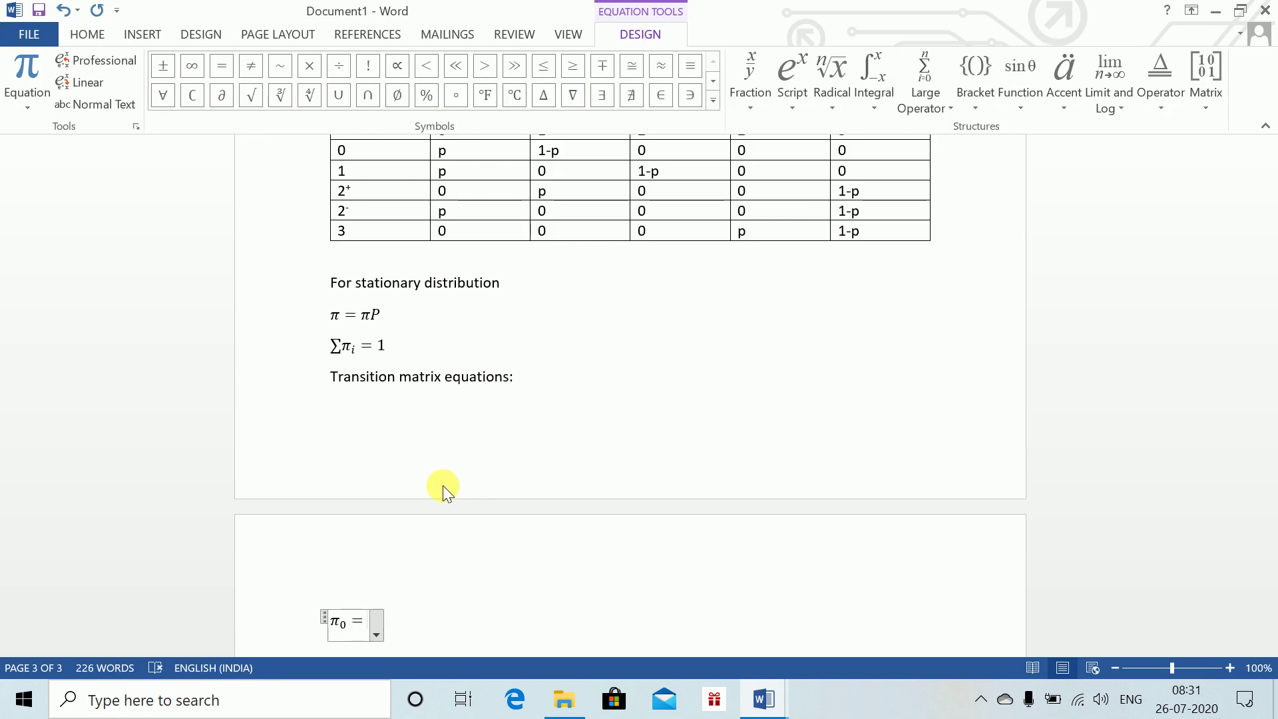
{"action": "type", "text": "\\"}
{"action": "key", "text": "BackSpace"}
- Finish the equation π₀ = pπ₀ + (1−p)π₁ + pπ₂₋ and start π₁ = below
{"action": "type", "text": "p\\p"}
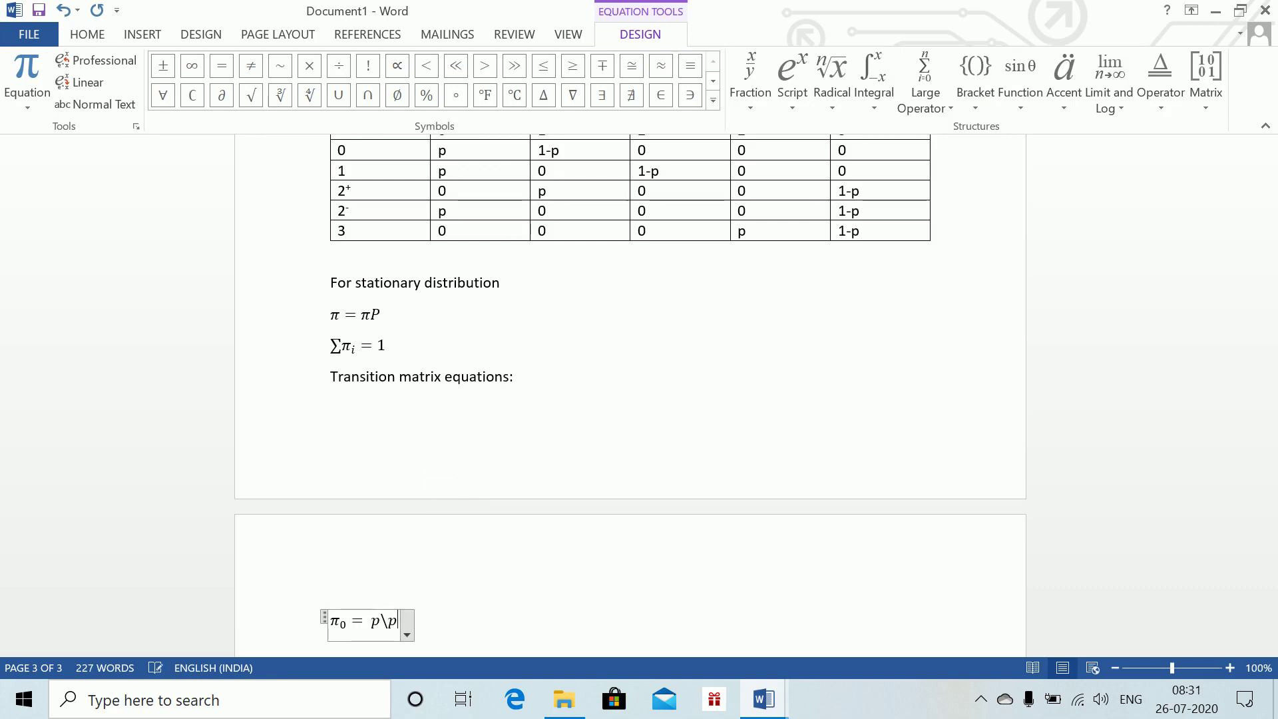
{"action": "type", "text": "i _0 +"}
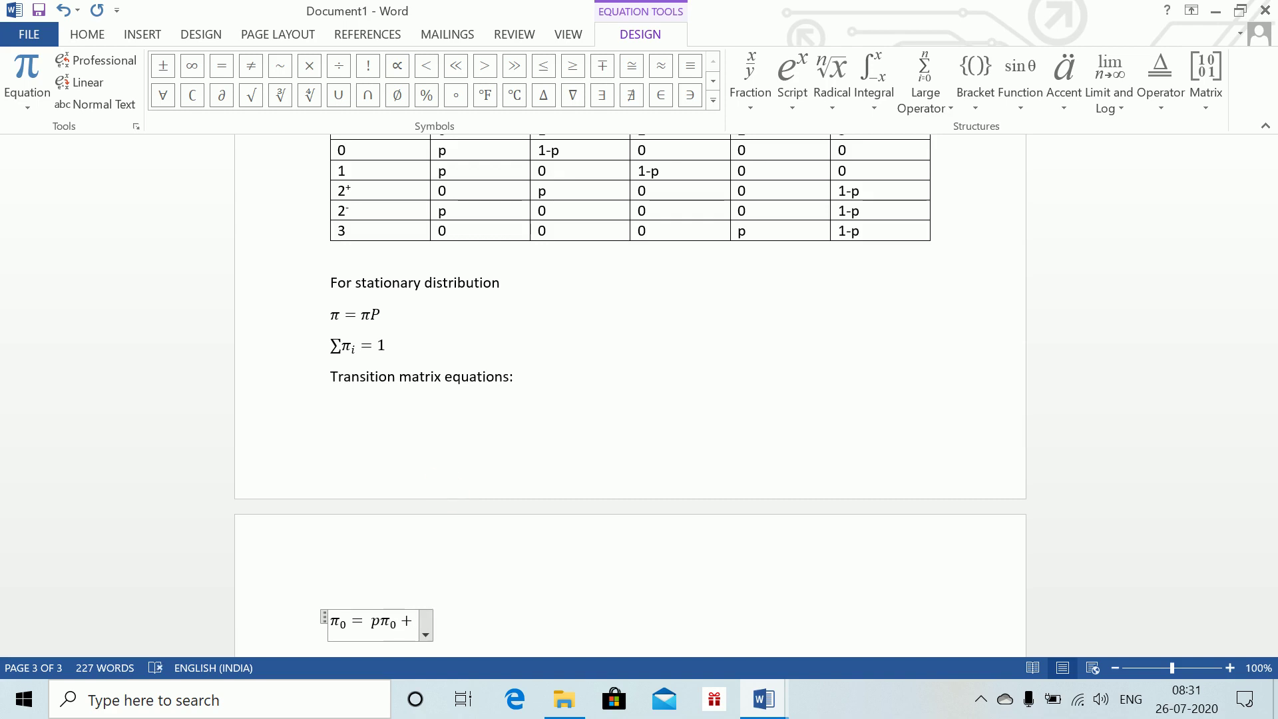
{"action": "type", "text": " (1-p)"}
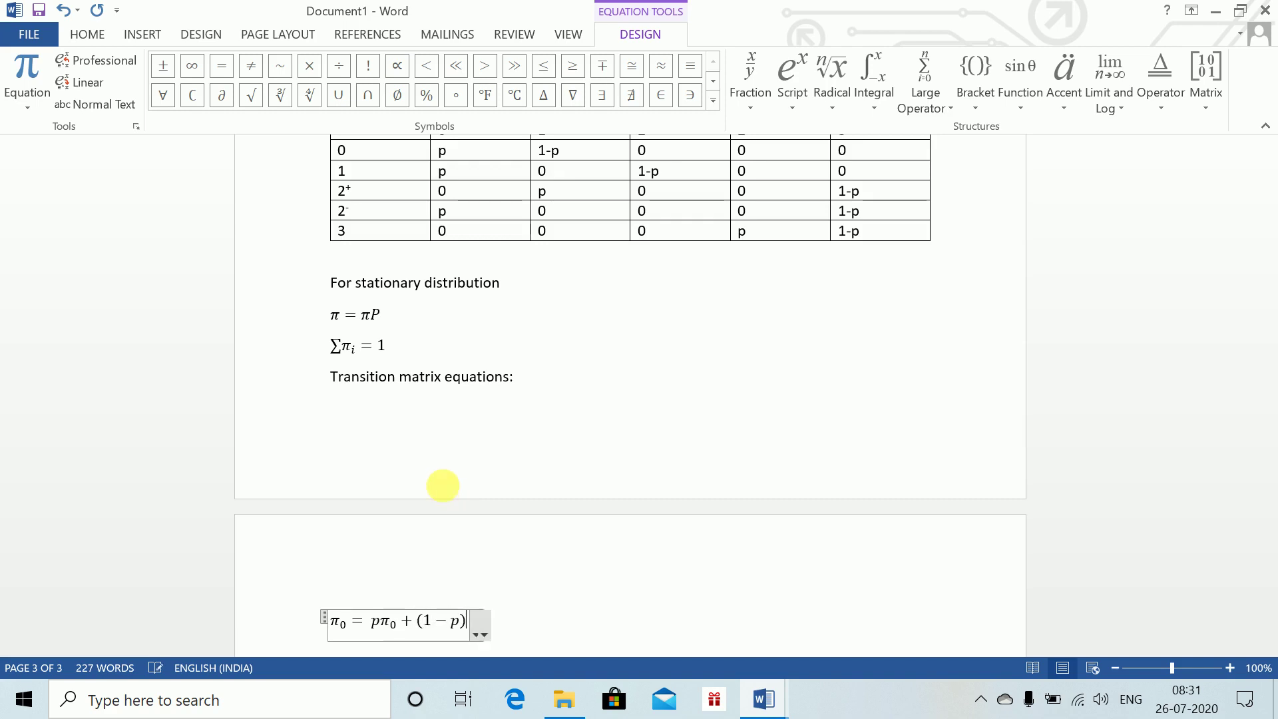
{"action": "type", "text": "\\pi _1"}
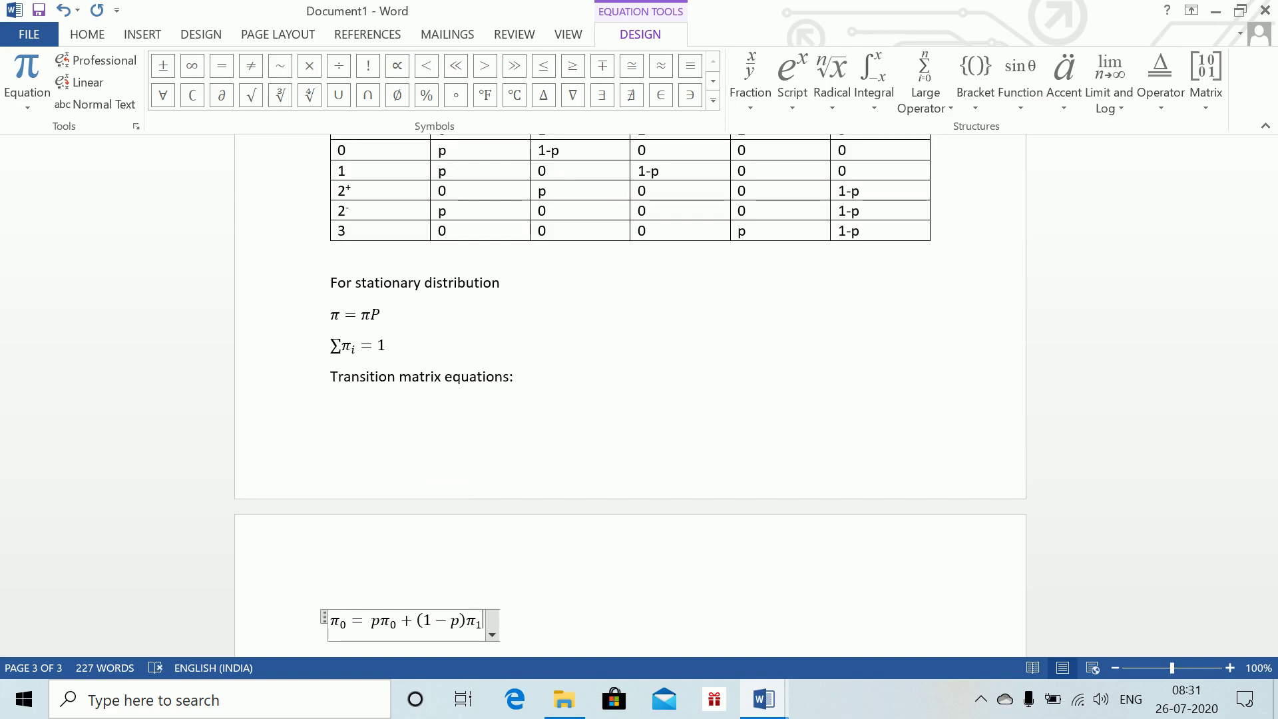
{"action": "type", "text": " +"}
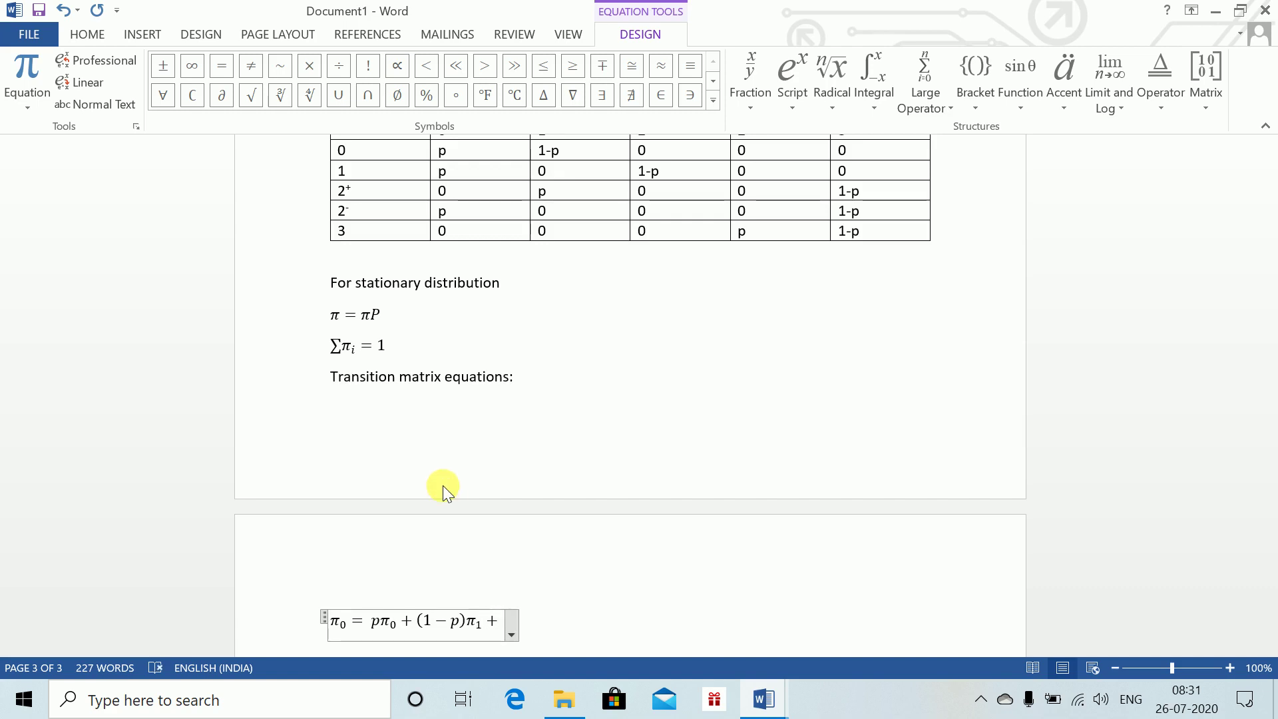
{"action": "type", "text": "p\\"}
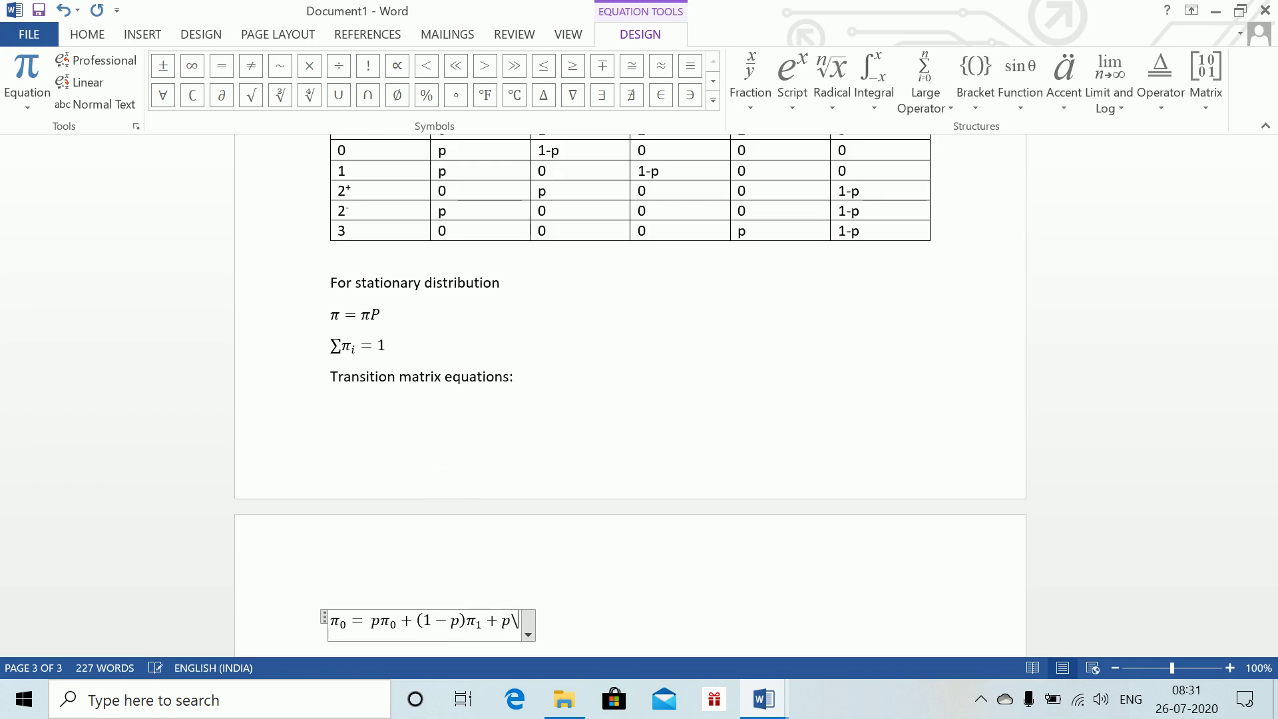
{"action": "type", "text": "pi _(2-)"}
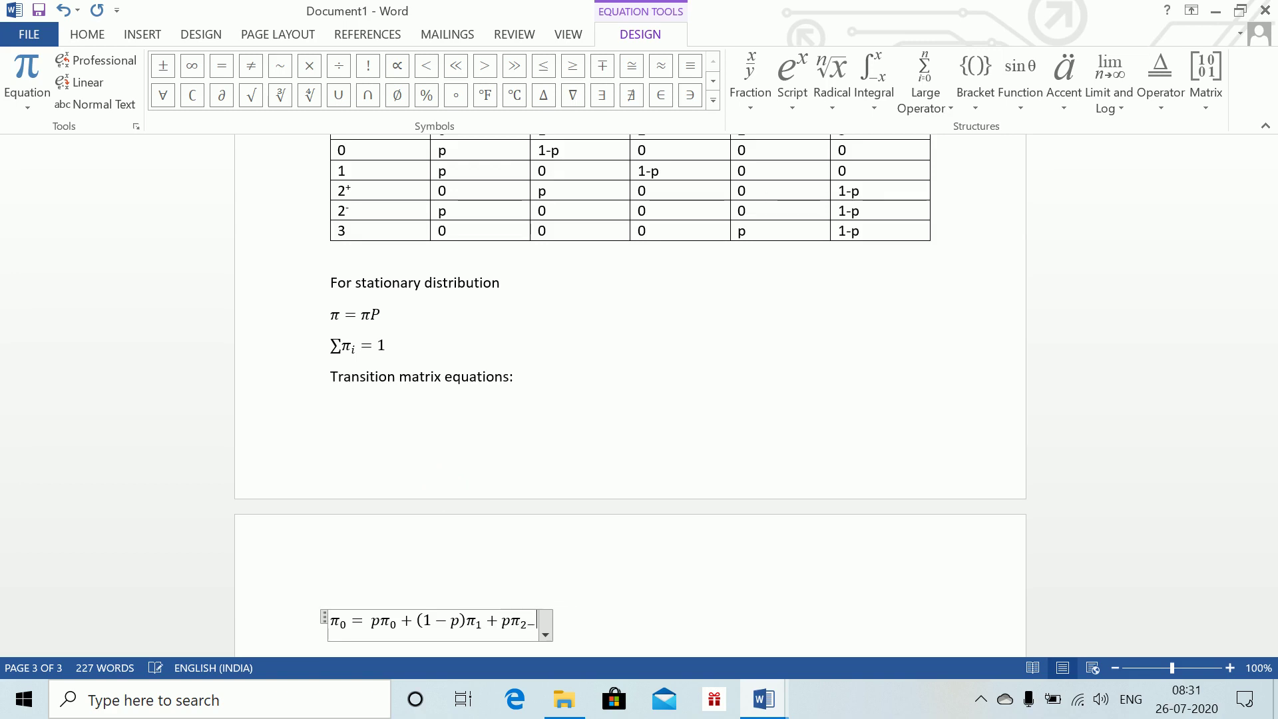
{"action": "key", "text": "Return"}
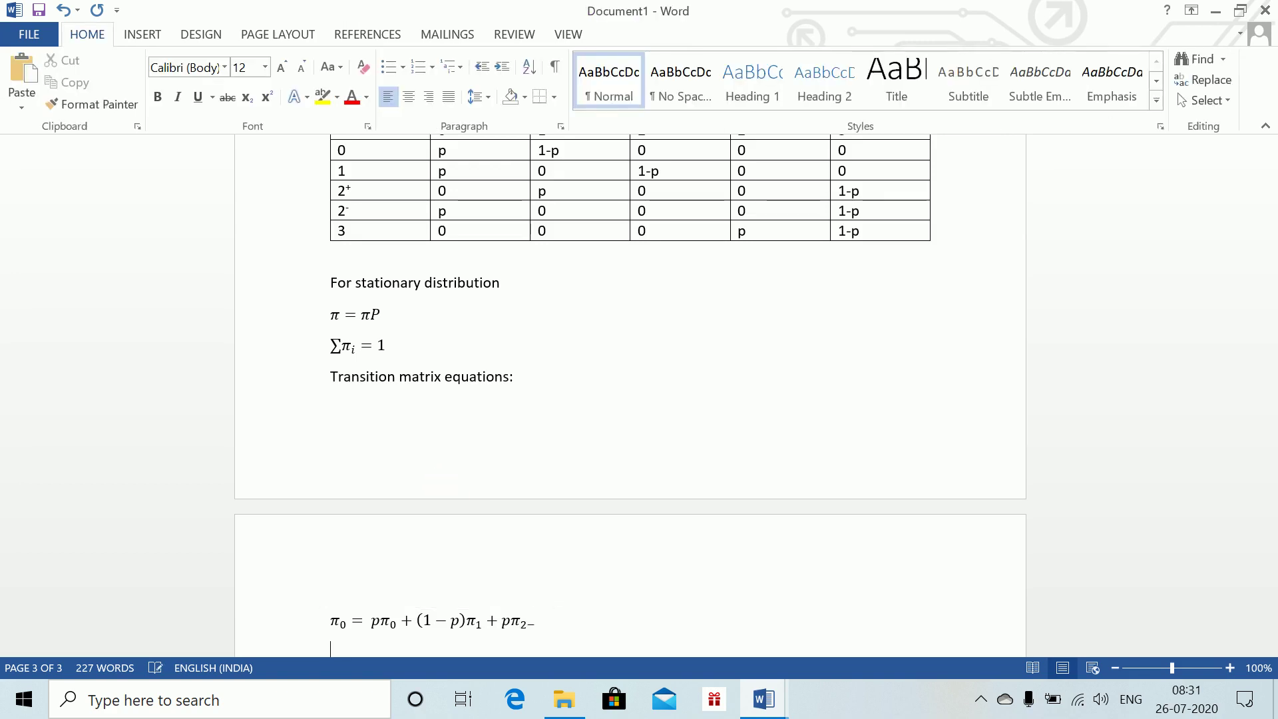
{"action": "key", "text": "alt+equal"}
{"action": "type", "text": "\\"}
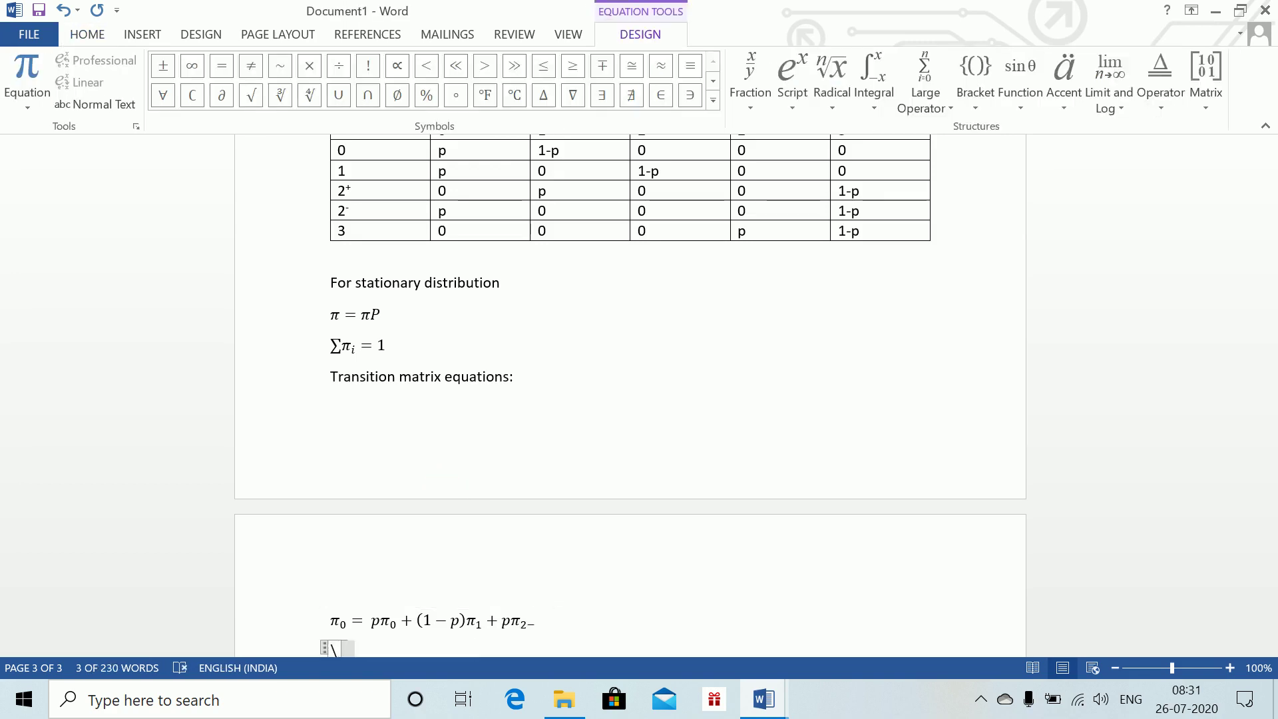
{"action": "type", "text": "pi_1="}
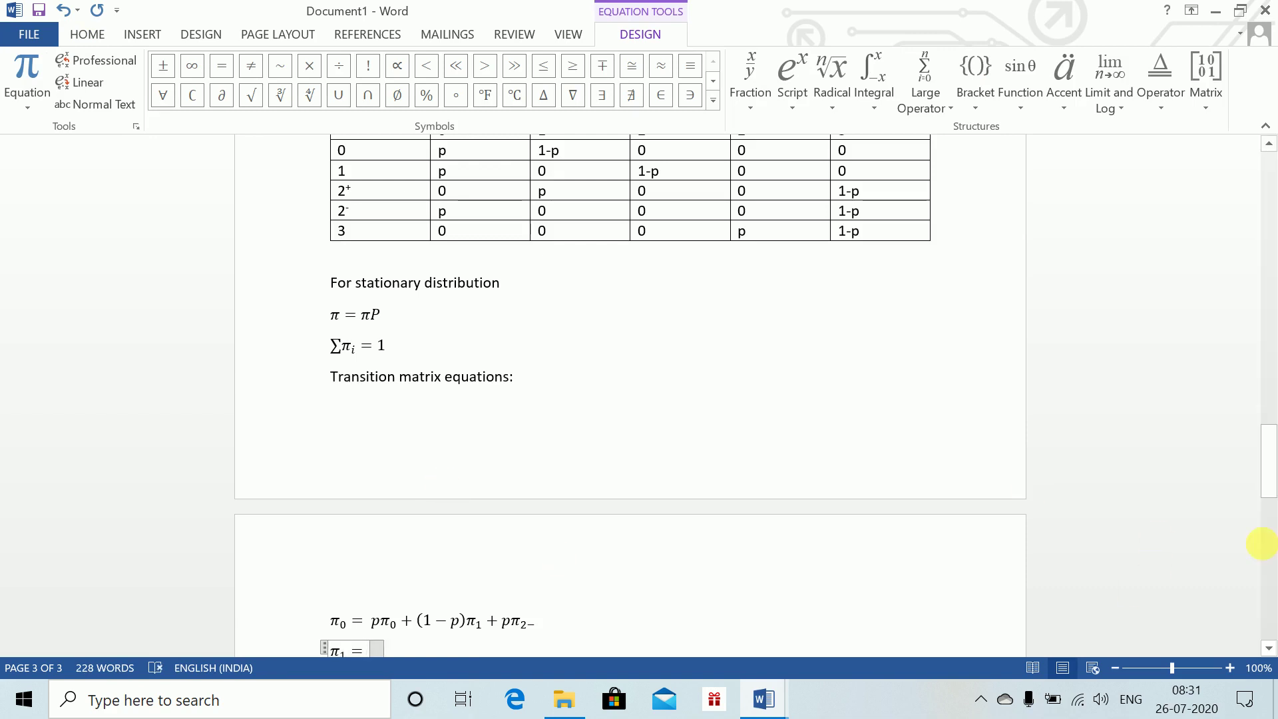
- Complete the second equation as π₁ = pπ₂₊ + (1−p)π₀
{"action": "left_click_drag", "start_coordinate": [1273, 469], "coordinate": [1272, 500]}
{"action": "type", "text": "\\pi "}
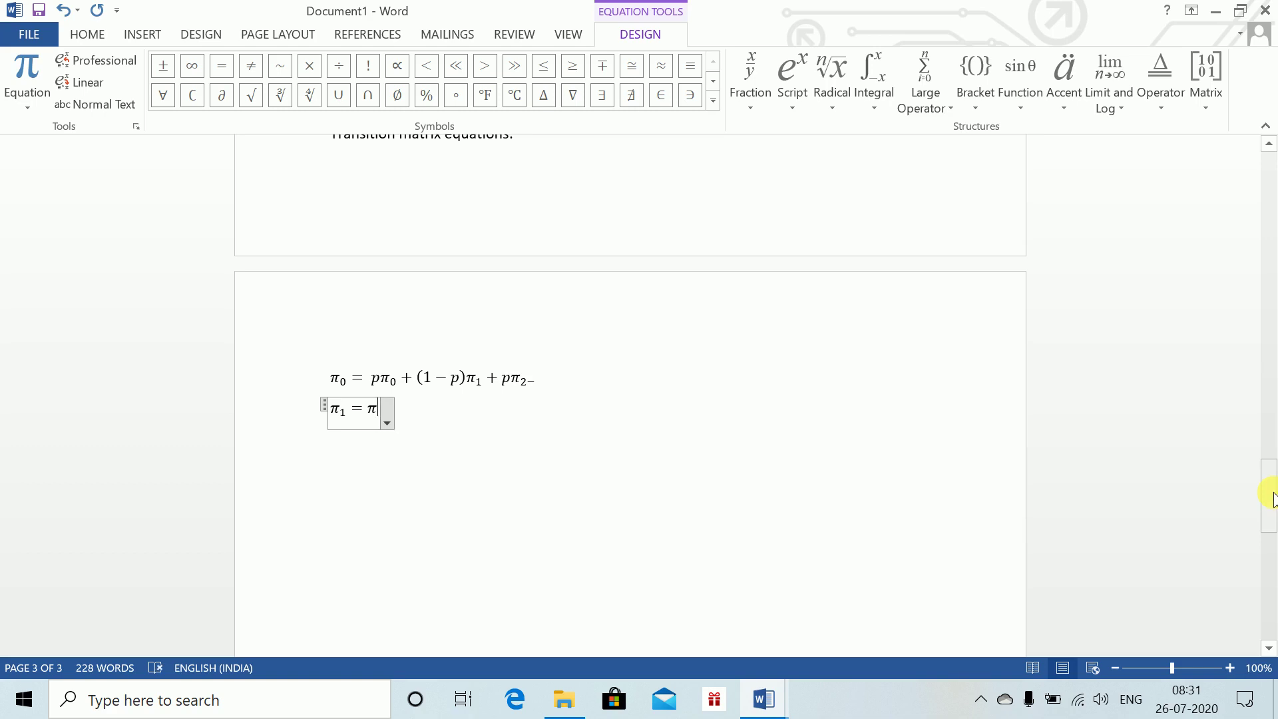
{"action": "type", "text": "_(2+)"}
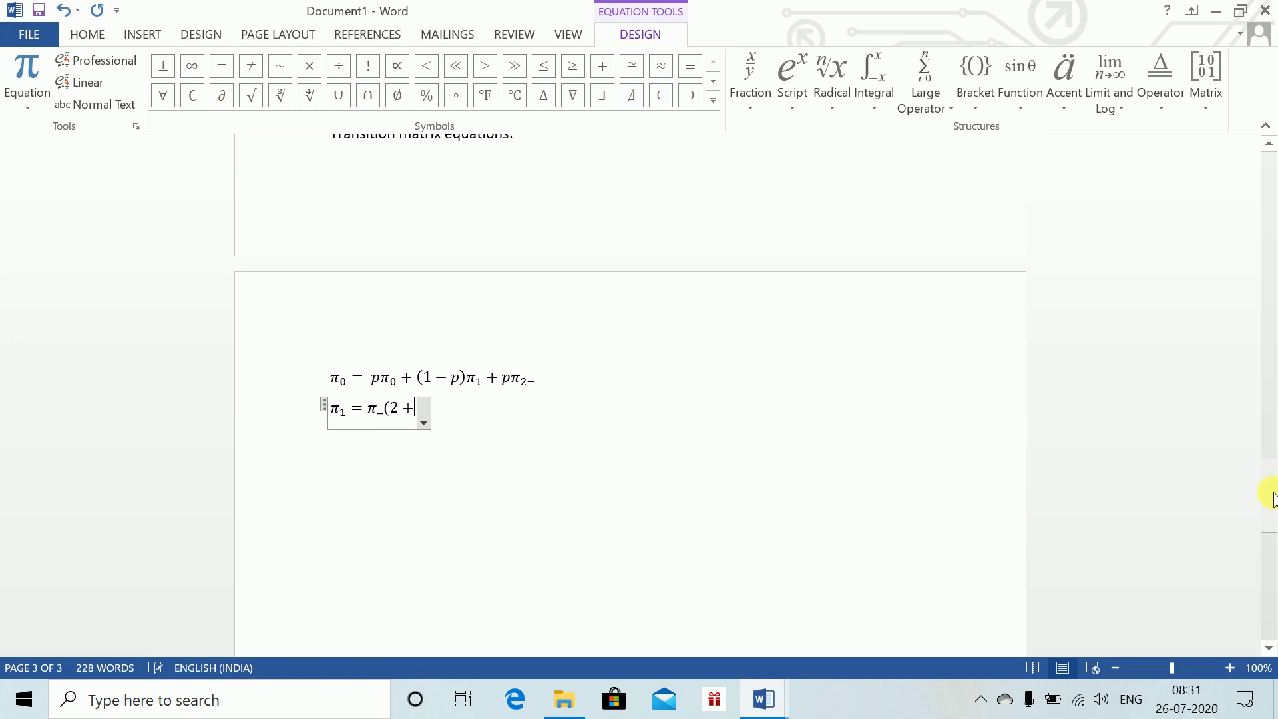
{"action": "key", "text": "Left"}
{"action": "key", "text": "Left"}
{"action": "key", "text": "Left"}
{"action": "key", "text": "Left"}
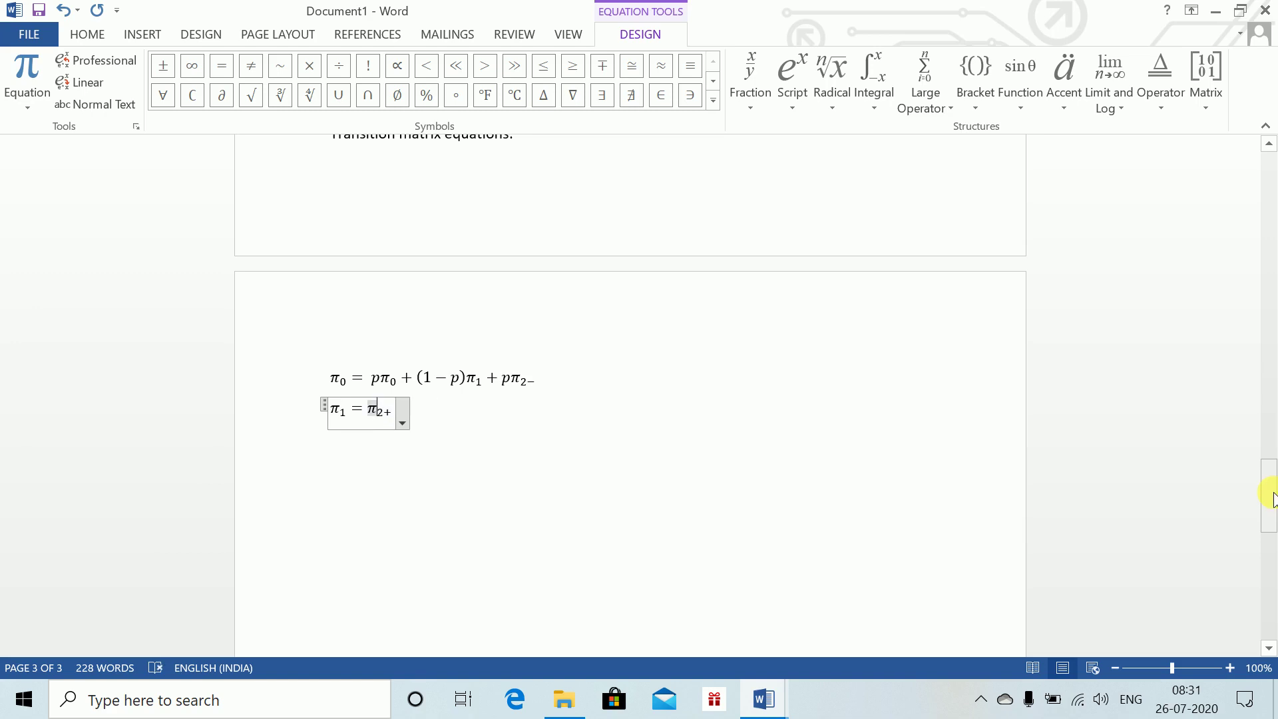
{"action": "type", "text": "p"}
{"action": "key", "text": "Right"}
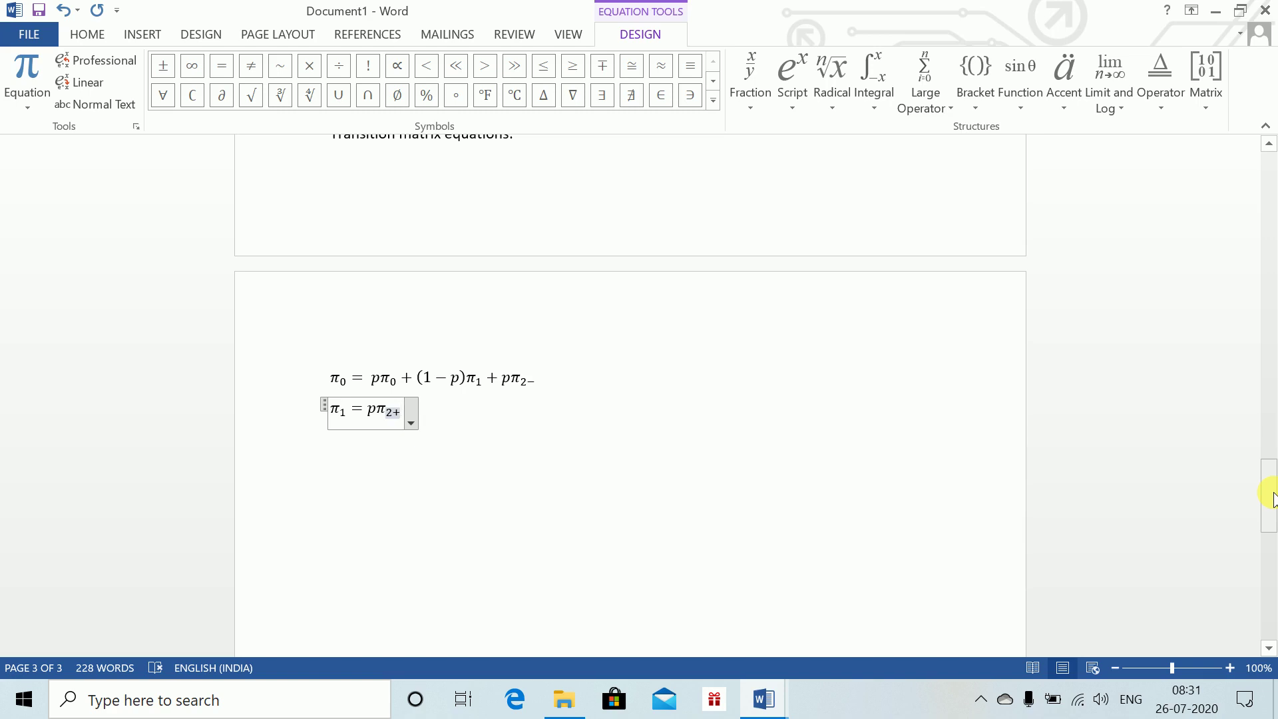
{"action": "key", "text": "Right"}
{"action": "key", "text": "Right"}
{"action": "type", "text": "+"}
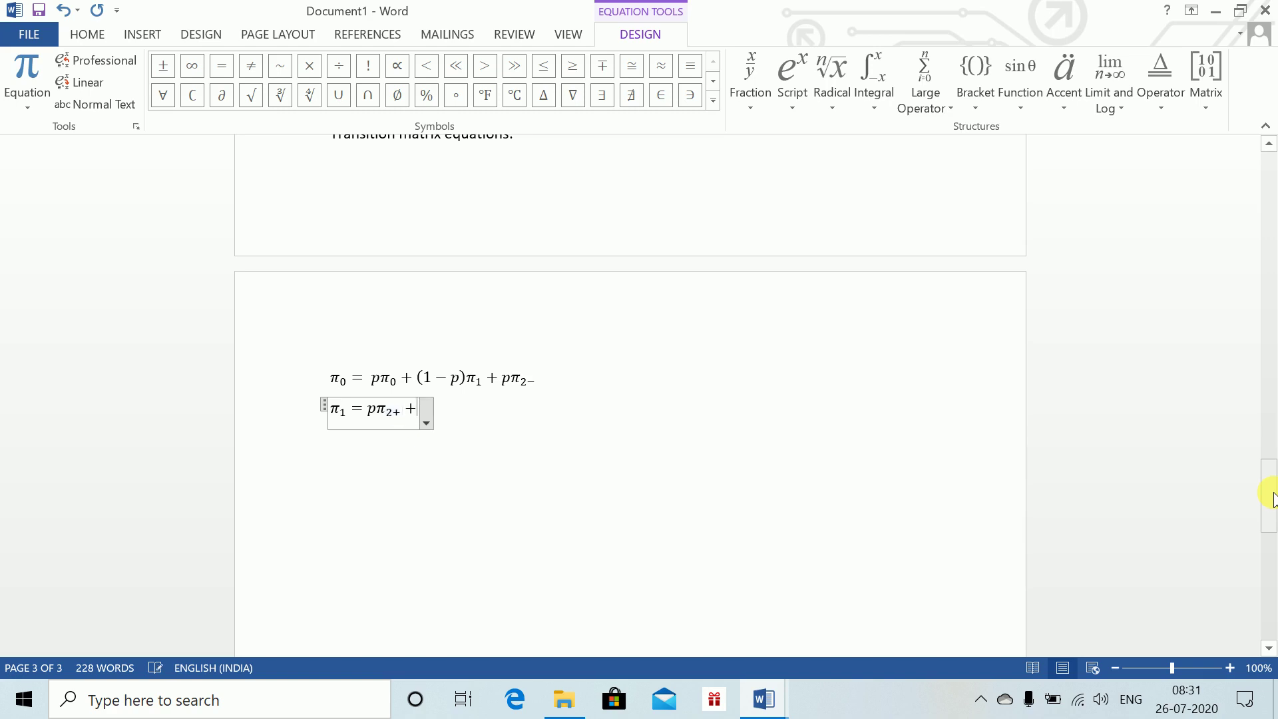
{"action": "type", "text": "("}
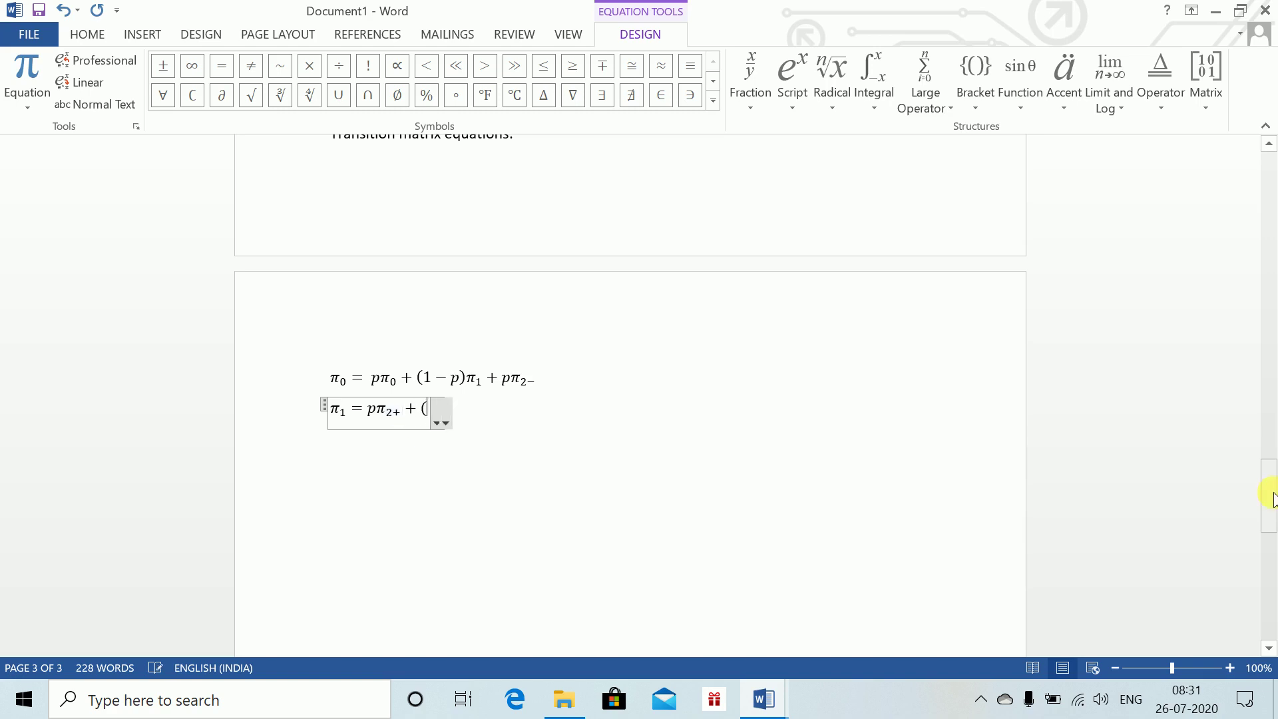
{"action": "type", "text": "1-p)"}
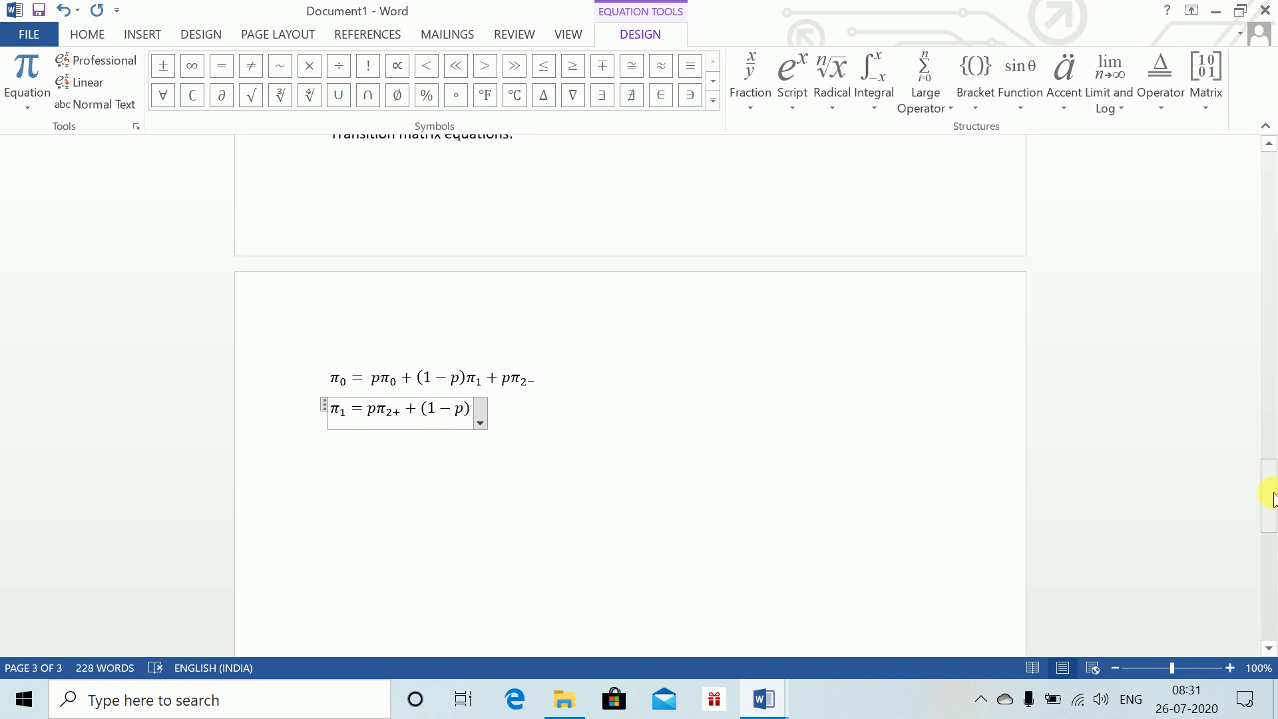
{"action": "type", "text": "\\pi_"}
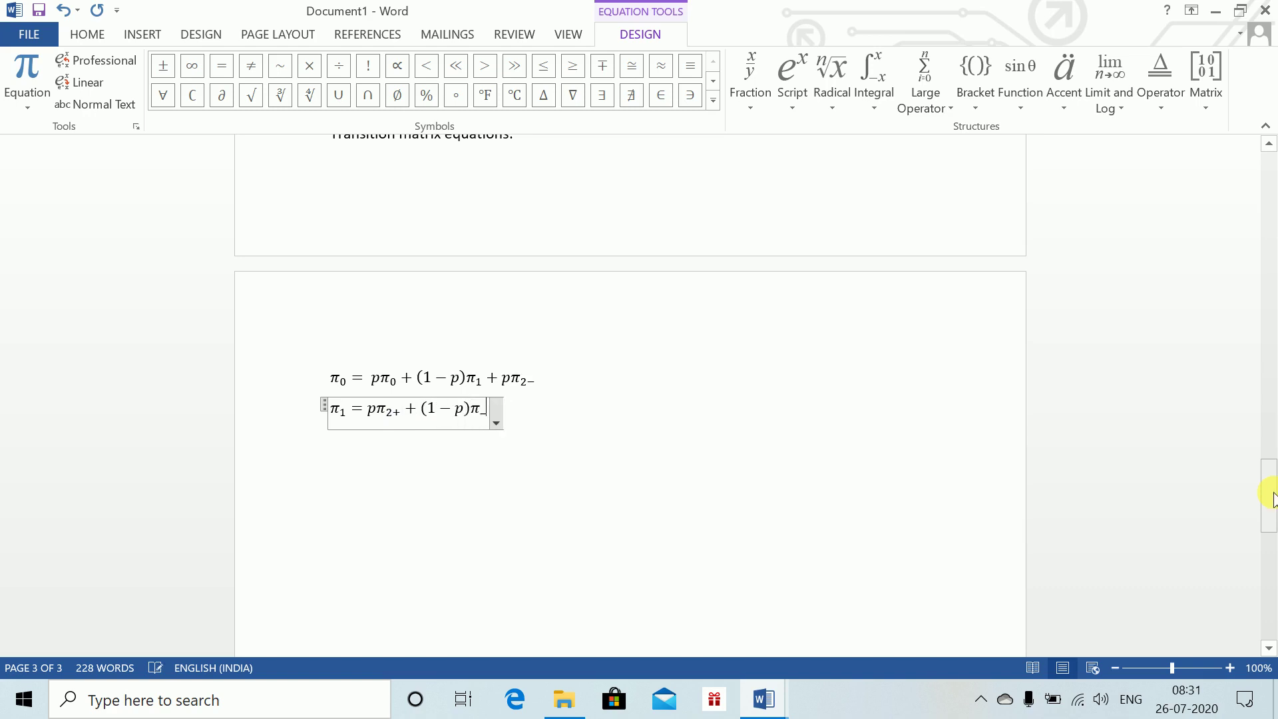
{"action": "type", "text": ")"}
{"action": "key", "text": "BackSpace"}
{"action": "type", "text": "0"}
{"action": "key", "text": "Down"}
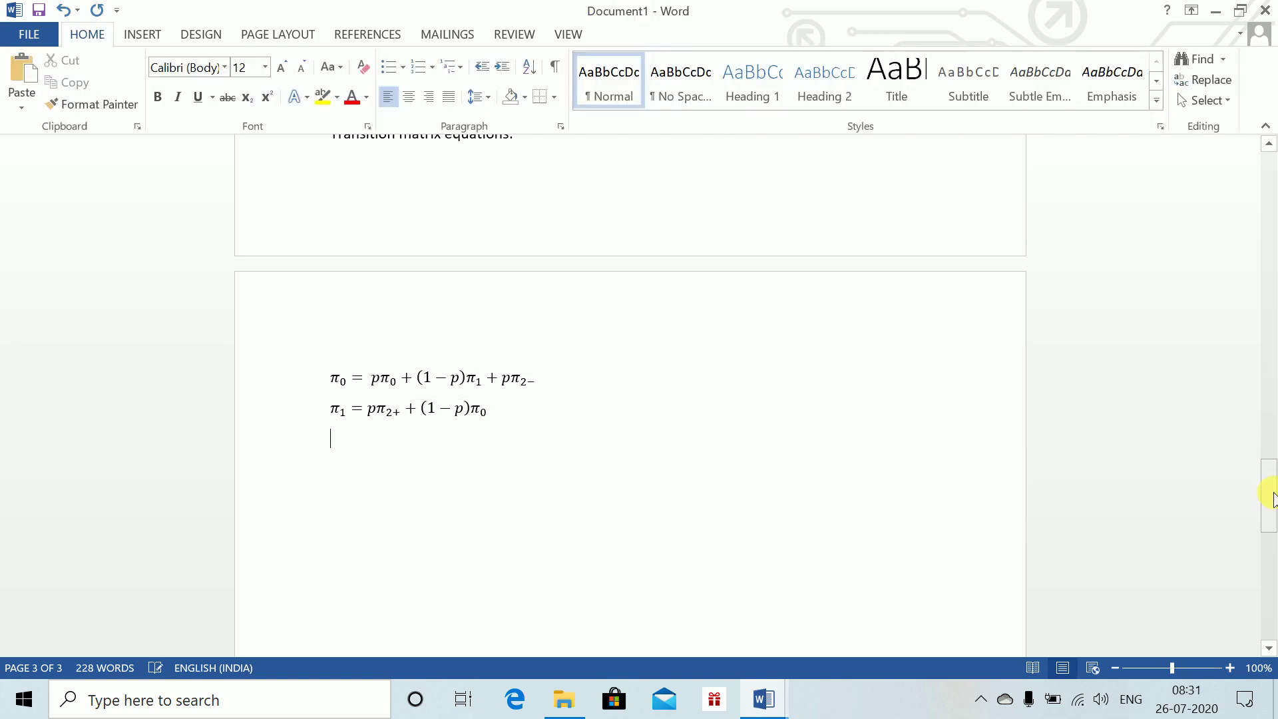
{"action": "key", "text": "alt+equal"}
- Write the balance equation π₂₊ = (1−p)π₁
{"action": "type", "text": "\\p"}
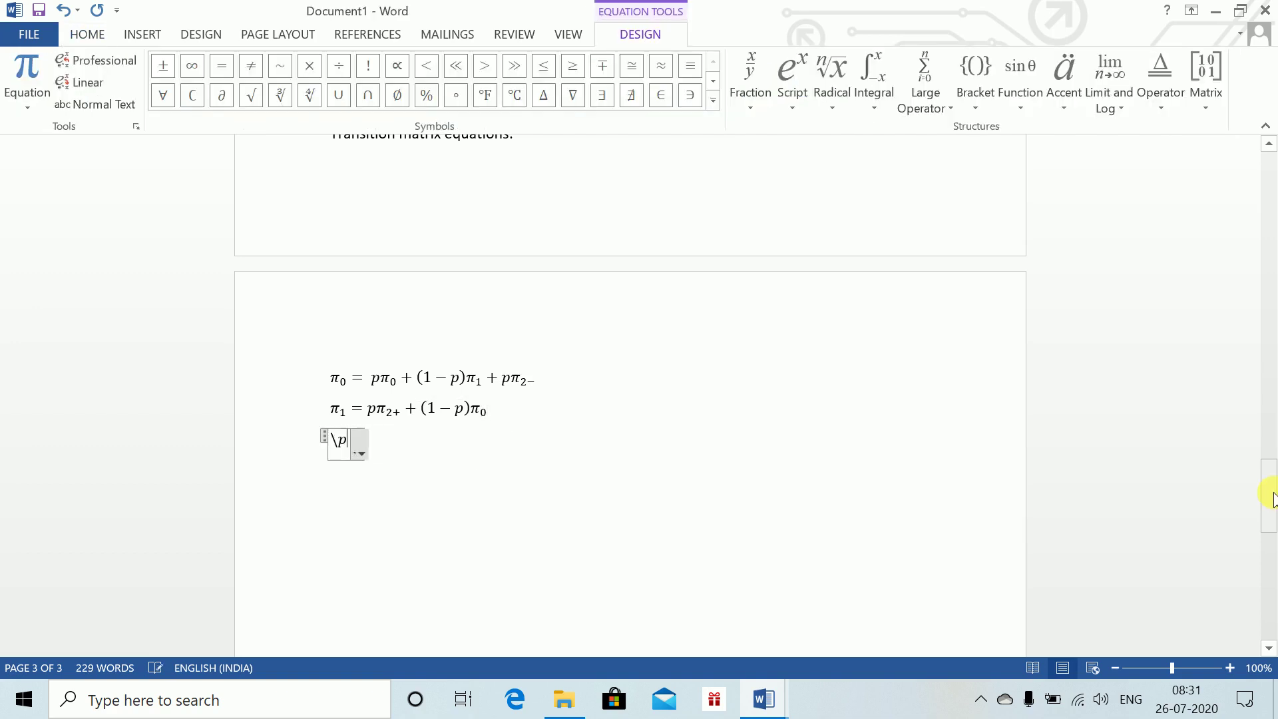
{"action": "type", "text": "i _2"}
{"action": "key", "text": "BackSpace"}
{"action": "type", "text": "(2"}
{"action": "type", "text": "+) "}
{"action": "type", "text": "="}
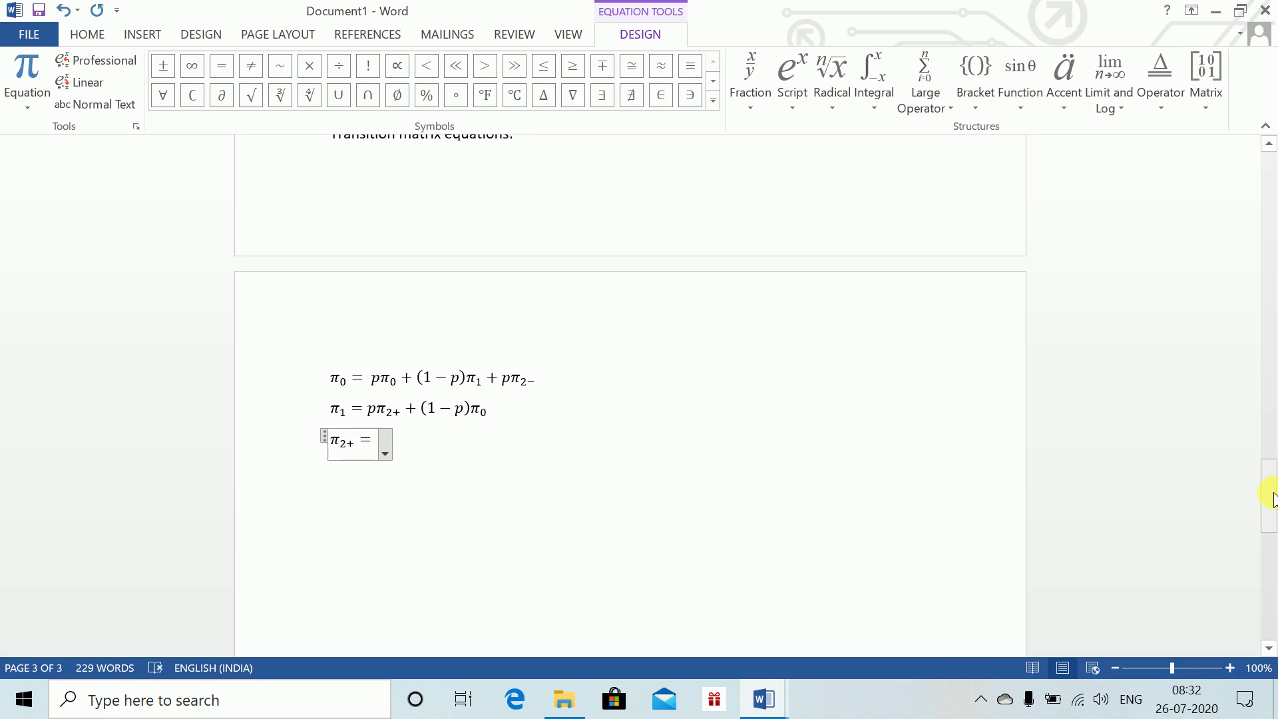
{"action": "type", "text": "(1-p)"}
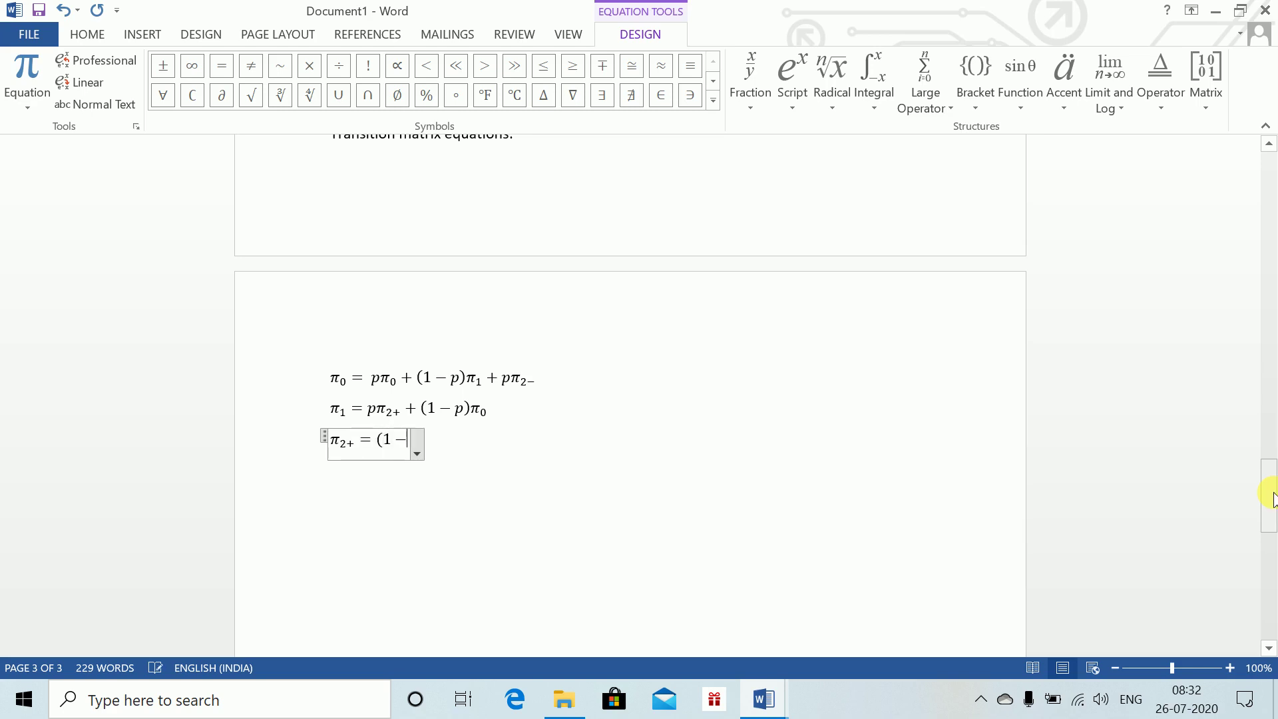
{"action": "type", "text": "\\p"}
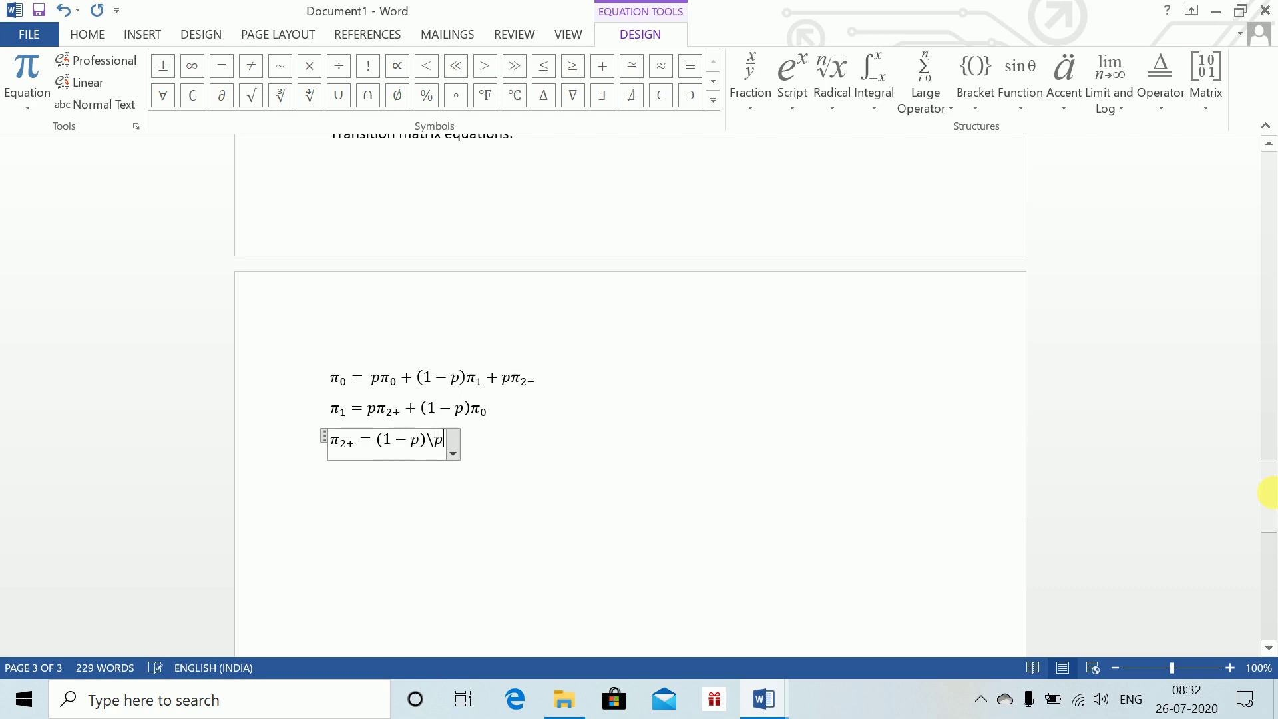
{"action": "type", "text": "i_("}
{"action": "key", "text": "BackSpace"}
{"action": "type", "text": "1"}
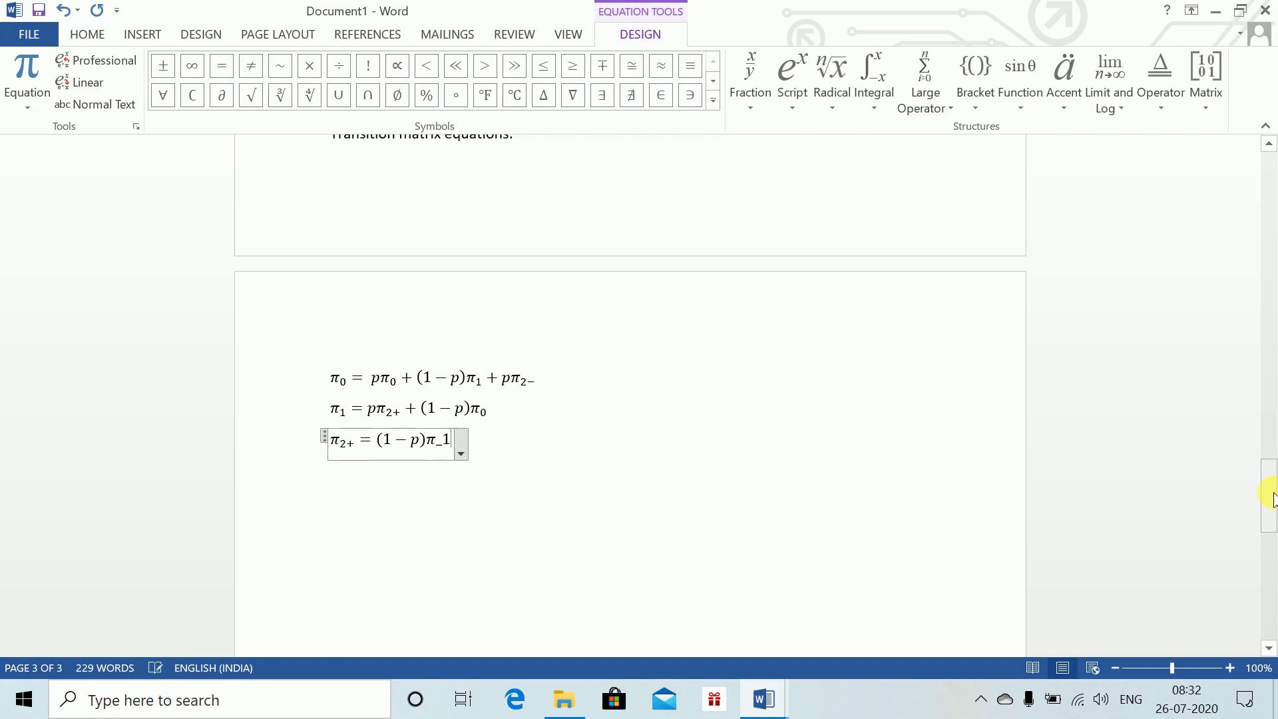
{"action": "key", "text": "space"}
{"action": "key", "text": "Return"}
- Add the balance equation π₂₋ = pπ₃ on the next line
{"action": "key", "text": "alt+equal"}
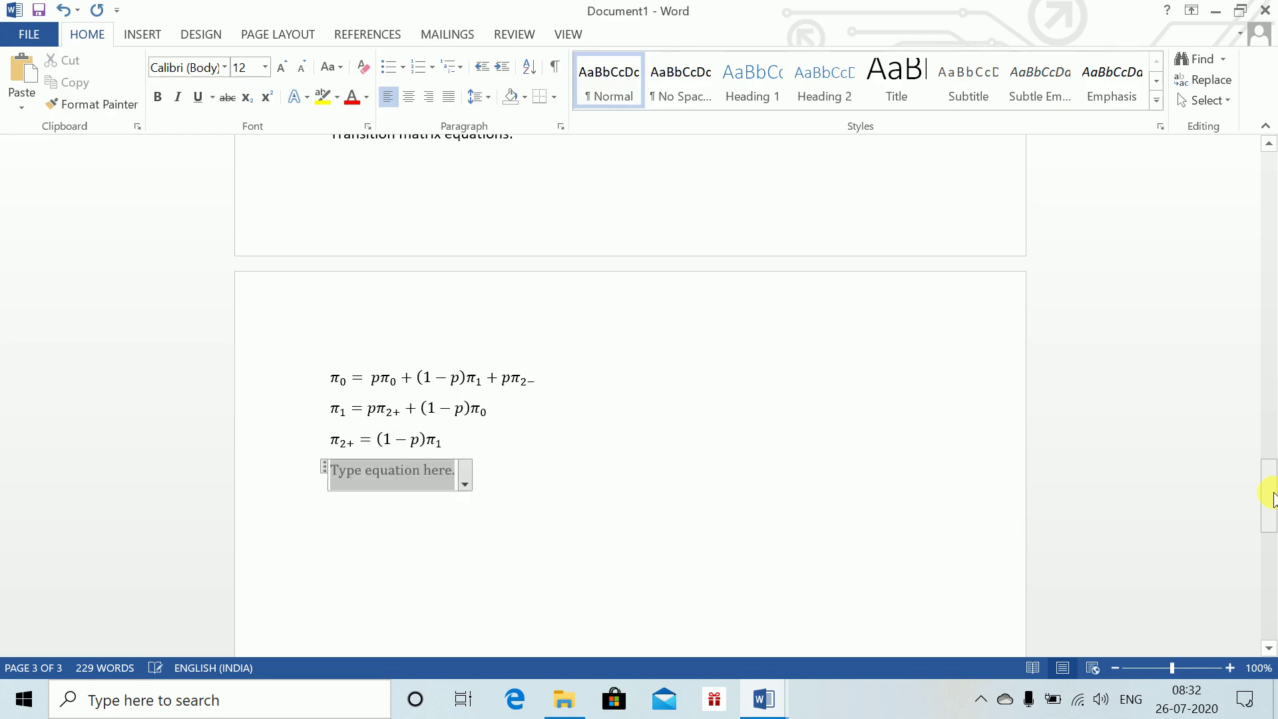
{"action": "type", "text": "\\pi"}
{"action": "key", "text": "space"}
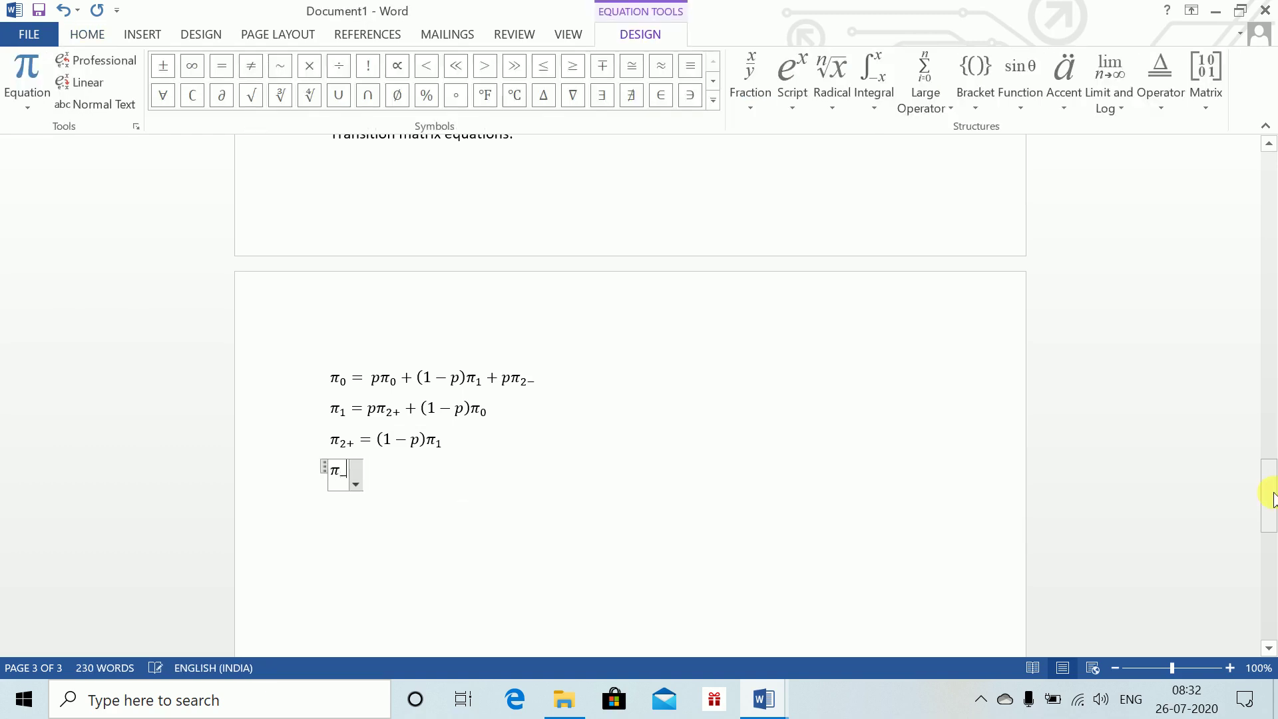
{"action": "type", "text": "_(2-)"}
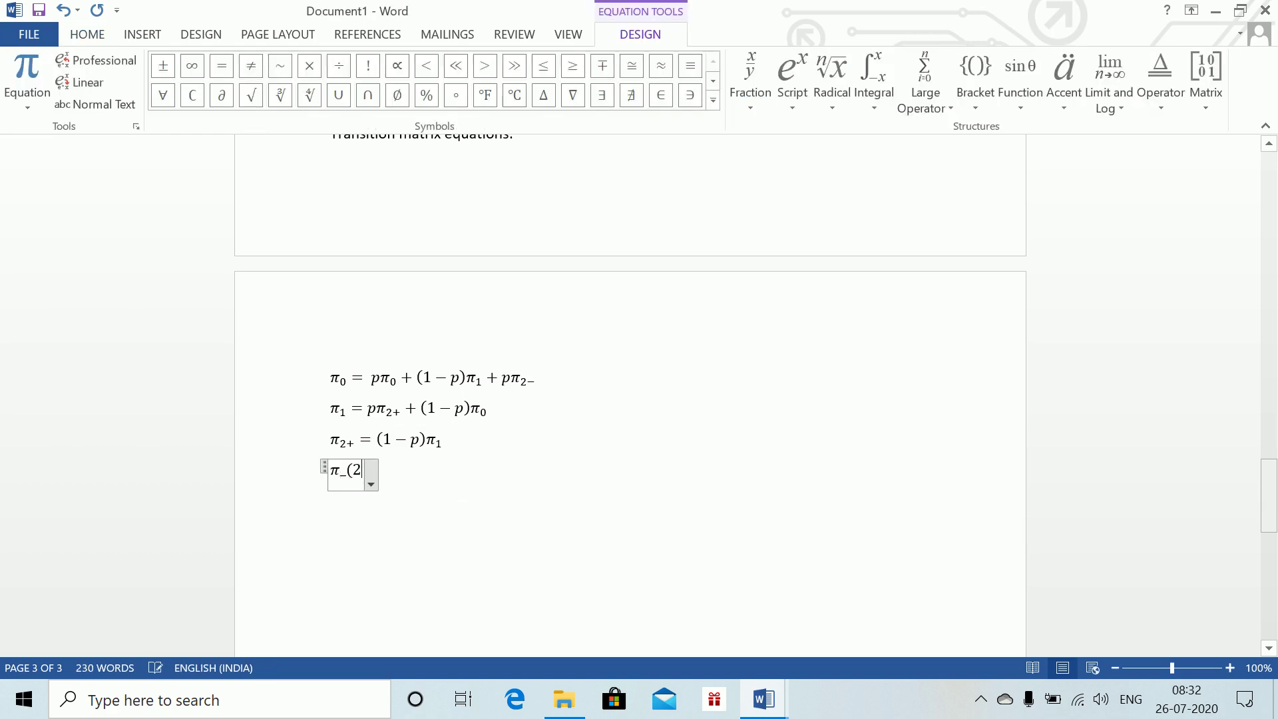
{"action": "key", "text": "space"}
{"action": "type", "text": "= p"}
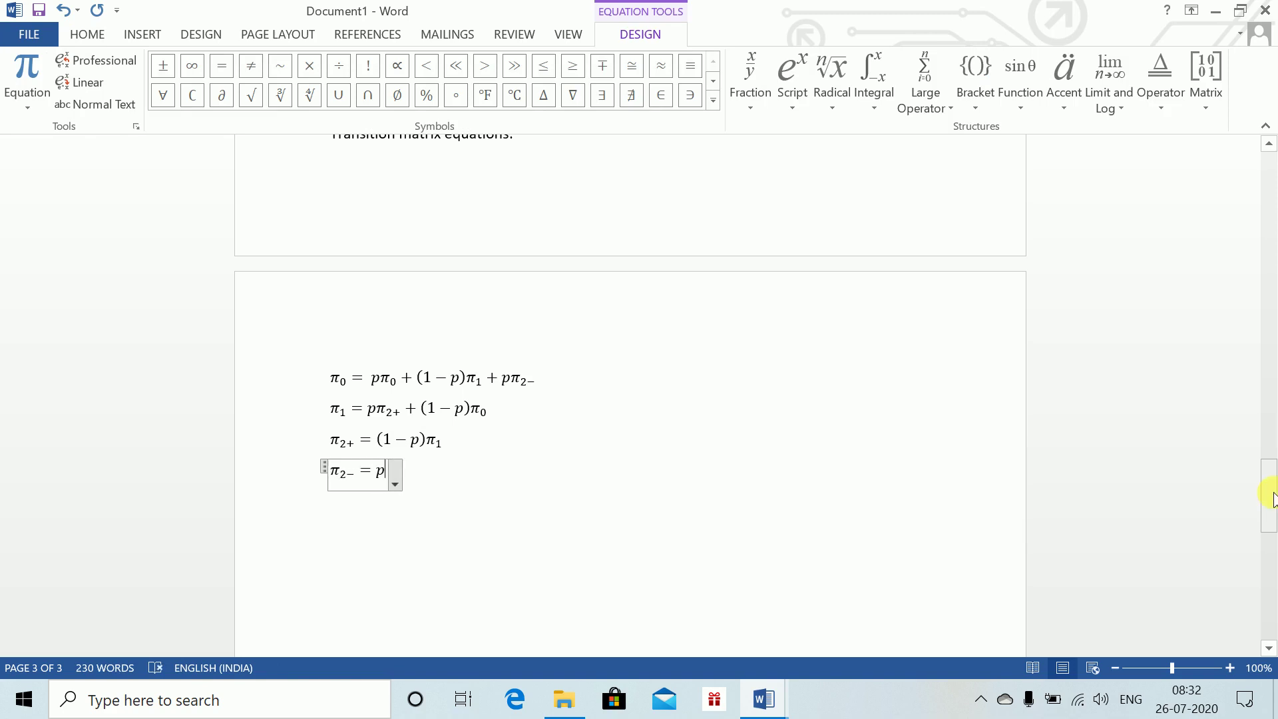
{"action": "type", "text": "\\pi"}
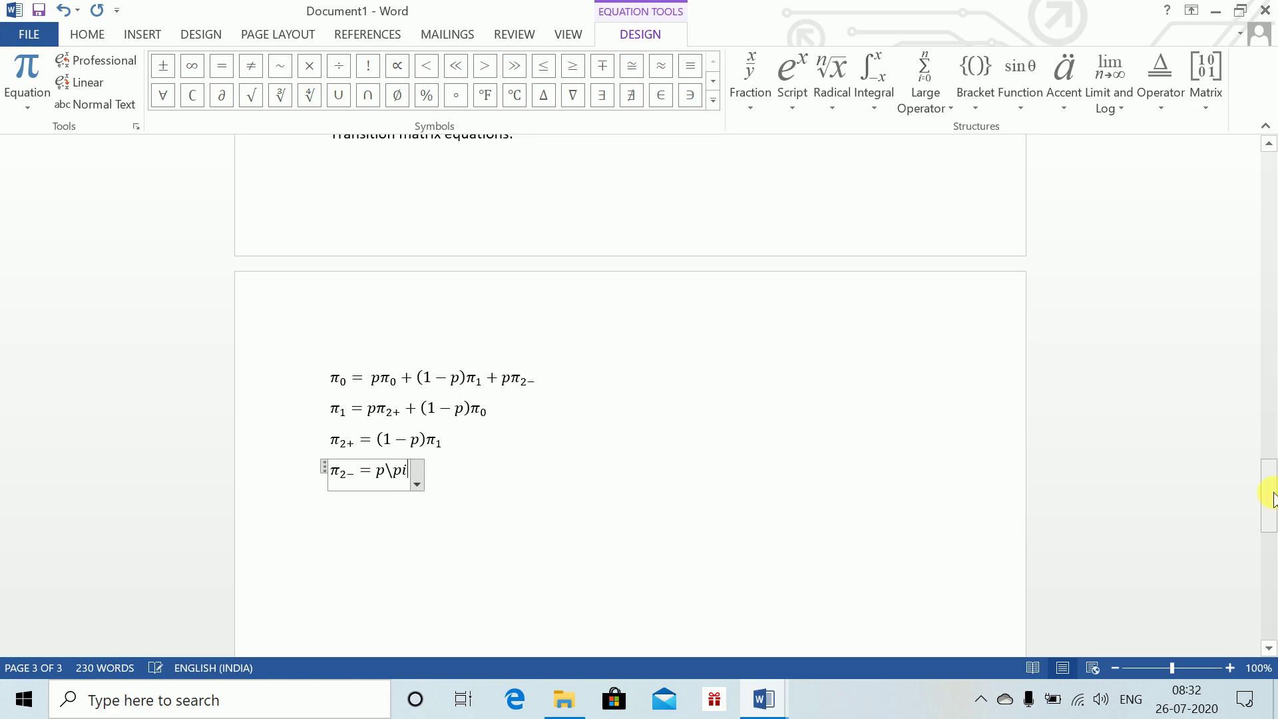
{"action": "key", "text": "BackSpace"}
{"action": "key", "text": "BackSpace"}
{"action": "key", "text": "BackSpace"}
{"action": "type", "text": "π_3"}
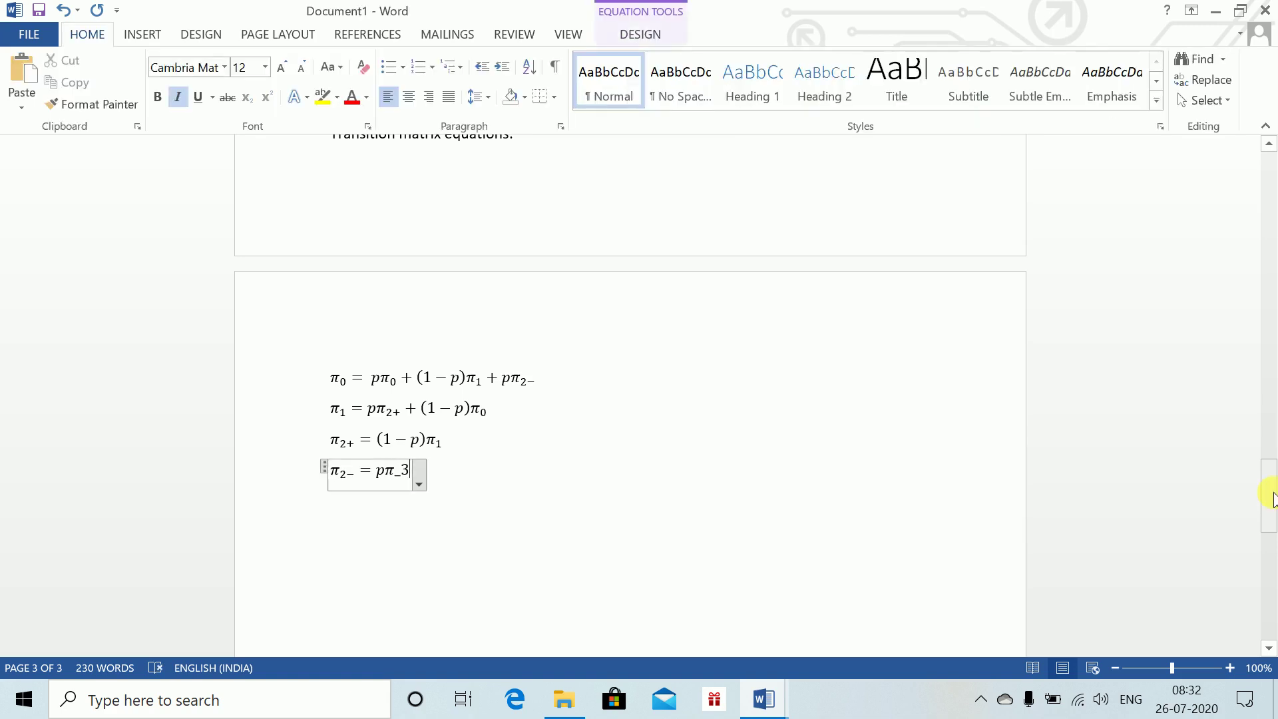
{"action": "key", "text": "Right"}
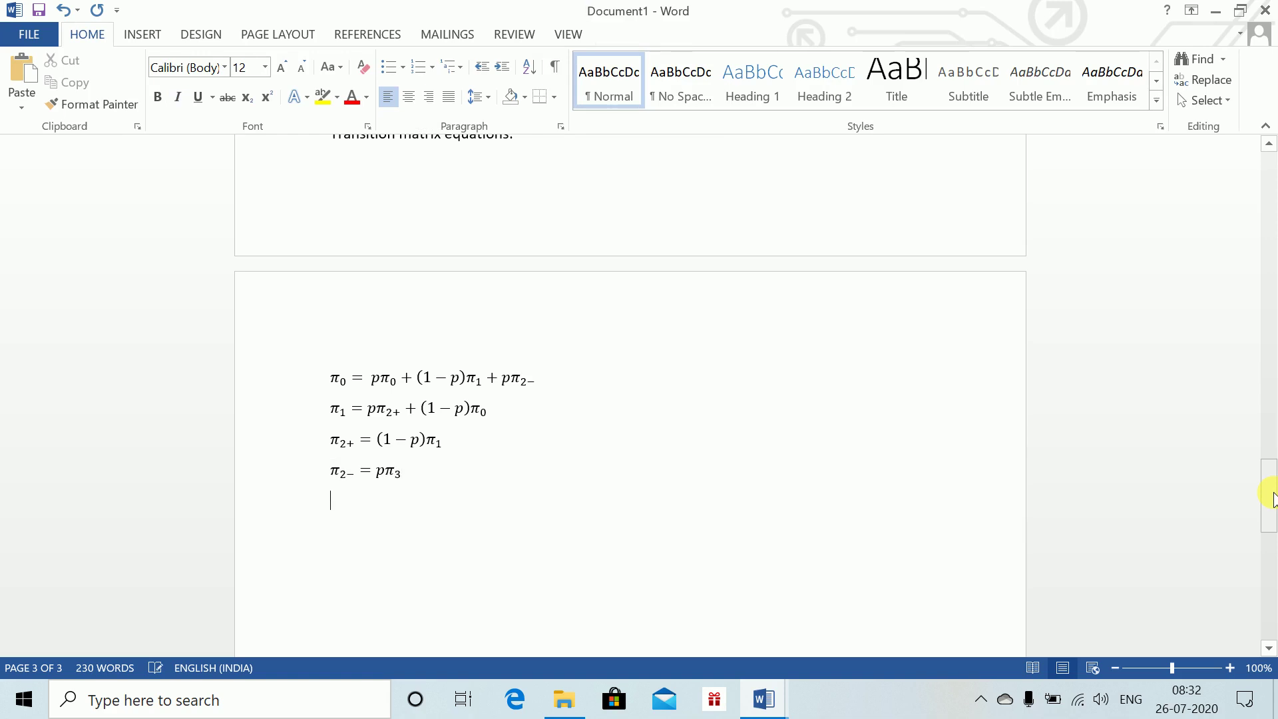
- Insert the equation π₃ = (1−p)π₂ + (1−p)π₂₊ + (1−p)π₃ below the others
{"action": "key", "text": "alt+equal"}
{"action": "type", "text": "\\pi_"}
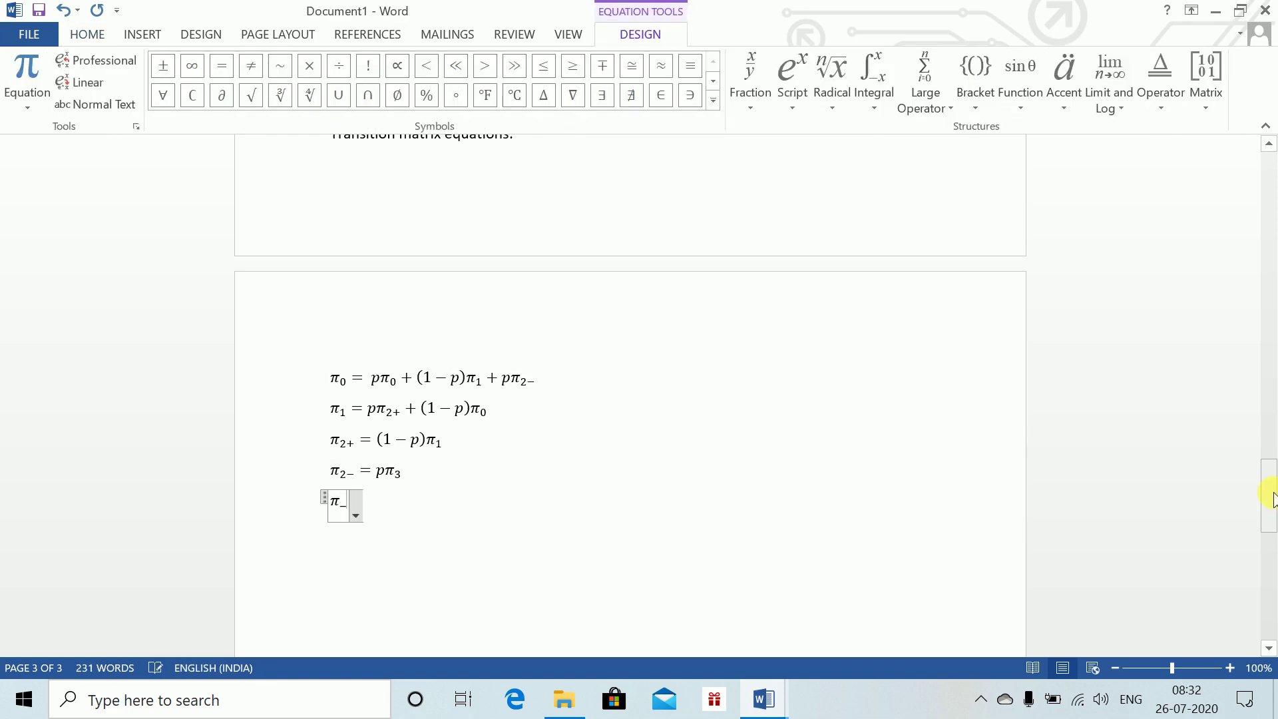
{"action": "type", "text": "3="}
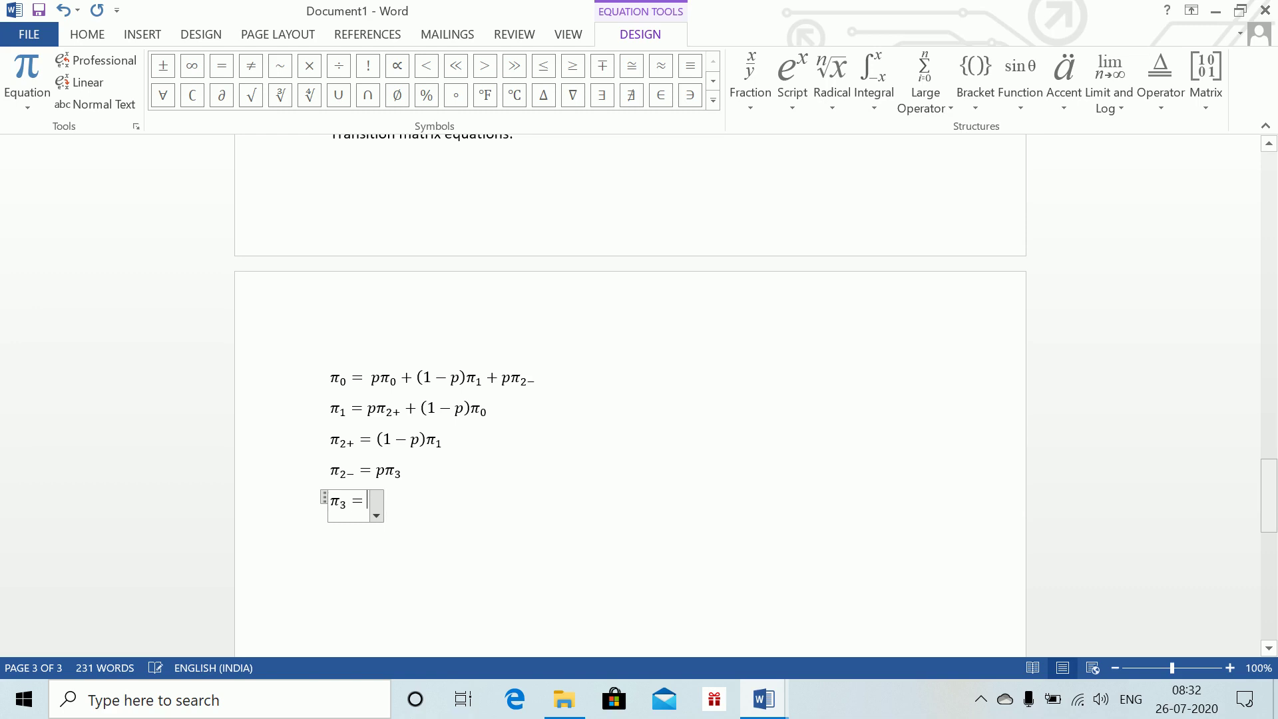
{"action": "type", "text": "(1-p)"}
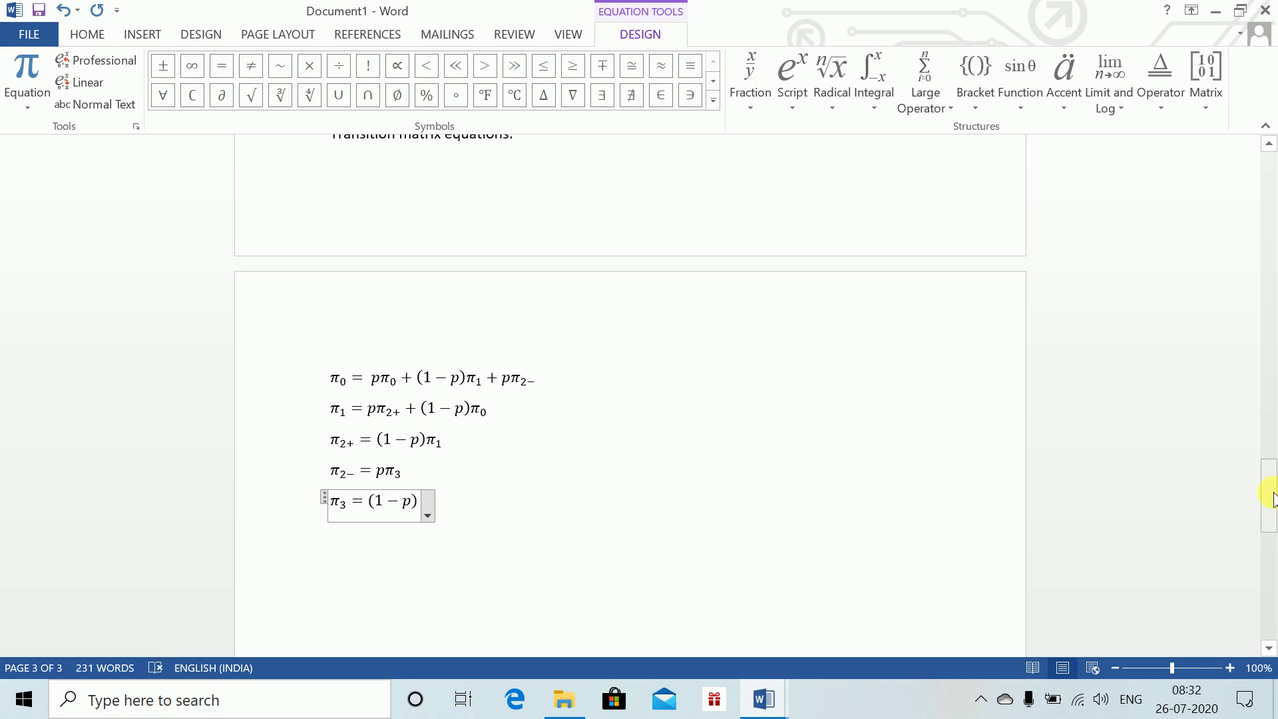
{"action": "type", "text": "\\pi "}
{"action": "type", "text": "_2"}
{"action": "type", "text": "+"}
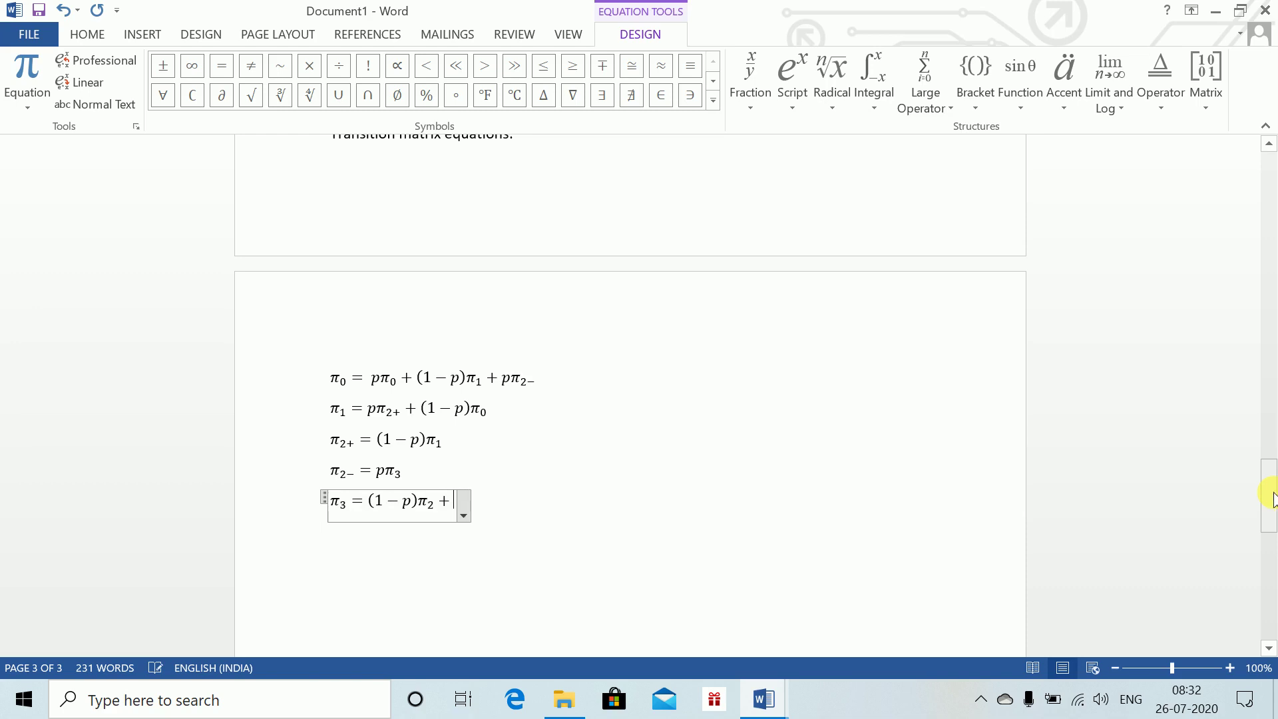
{"action": "type", "text": "(!-p)"}
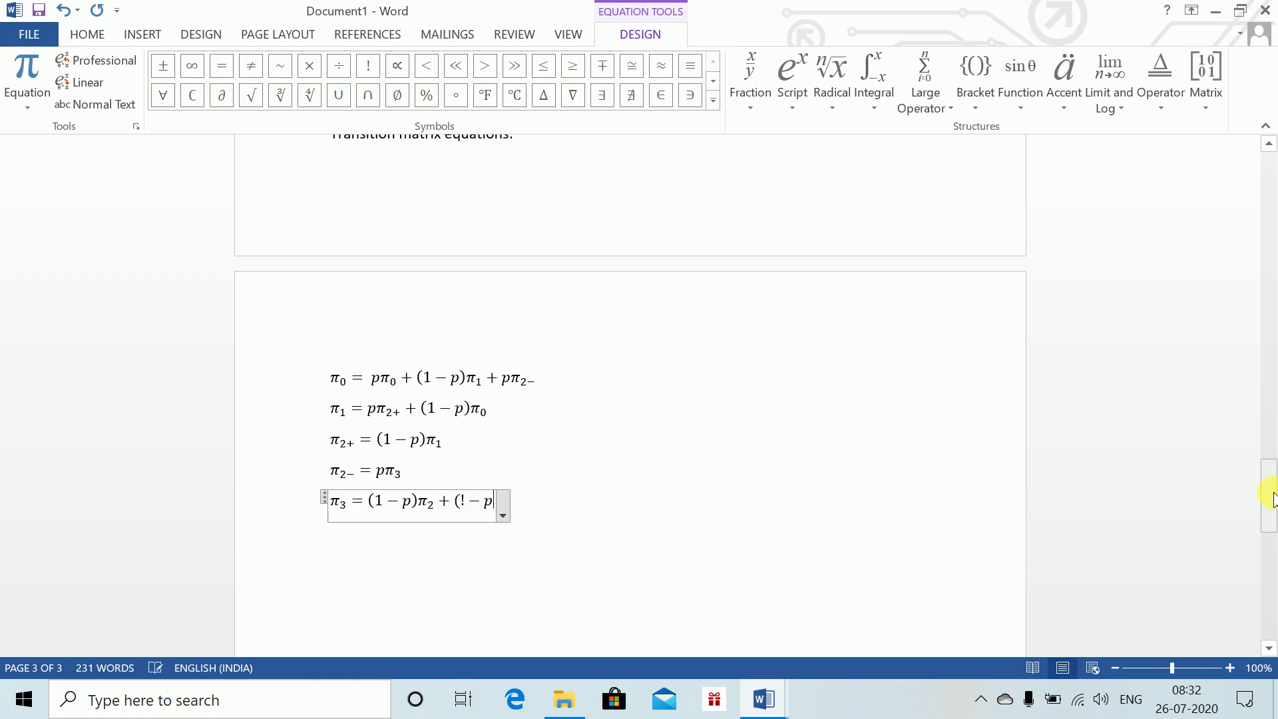
{"action": "type", "text": "\\pi("}
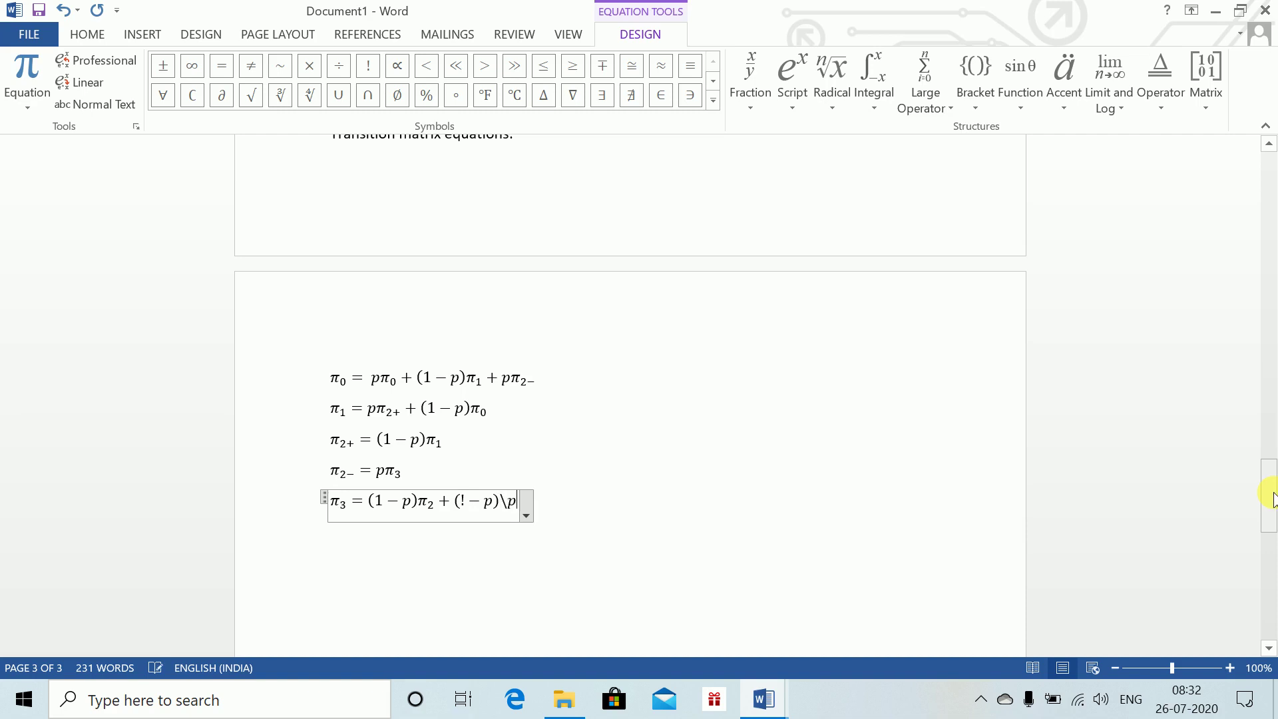
{"action": "key", "text": "BackSpace"}
{"action": "type", "text": "_(2+"}
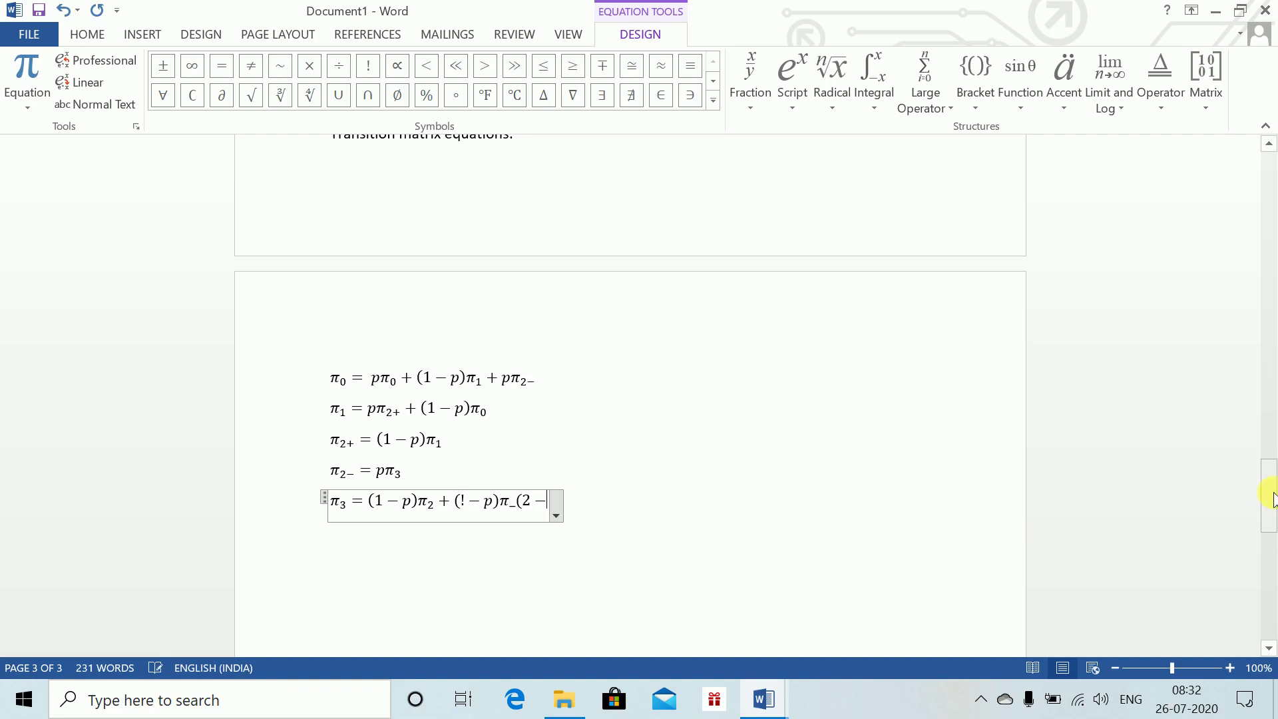
{"action": "type", "text": ") "}
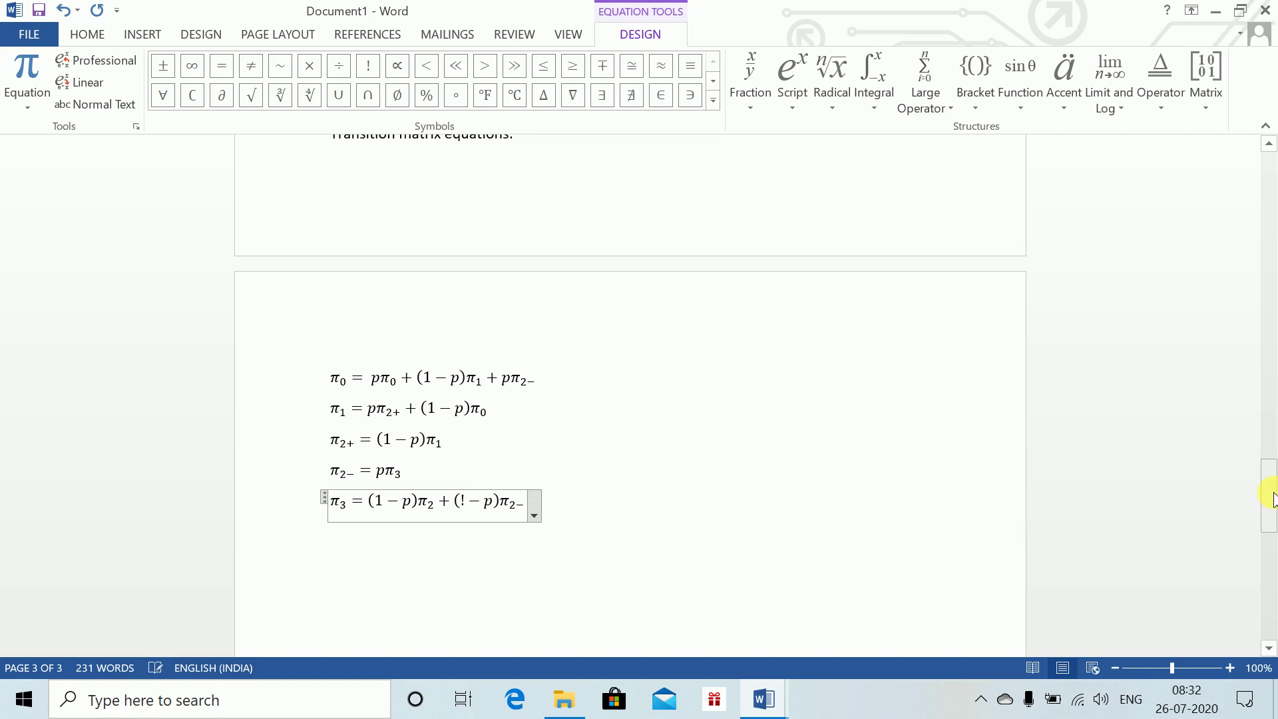
{"action": "type", "text": "+(1-p"}
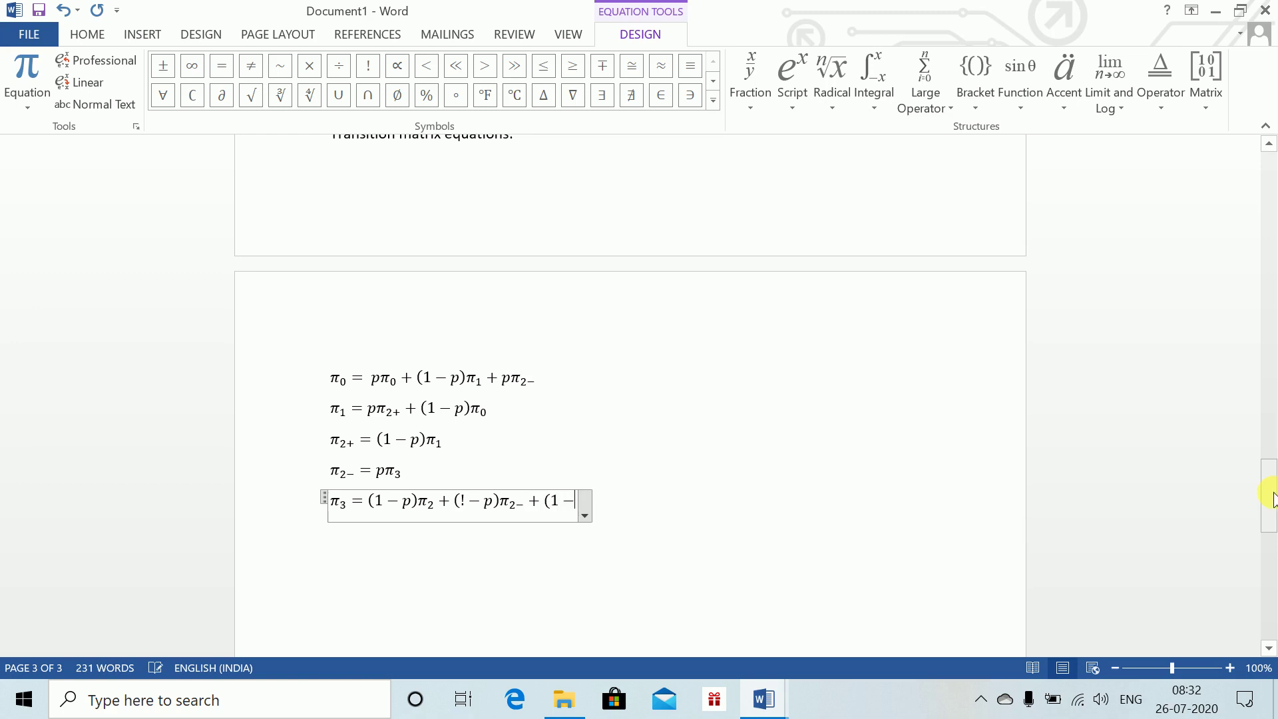
{"action": "type", "text": ")\\pi "}
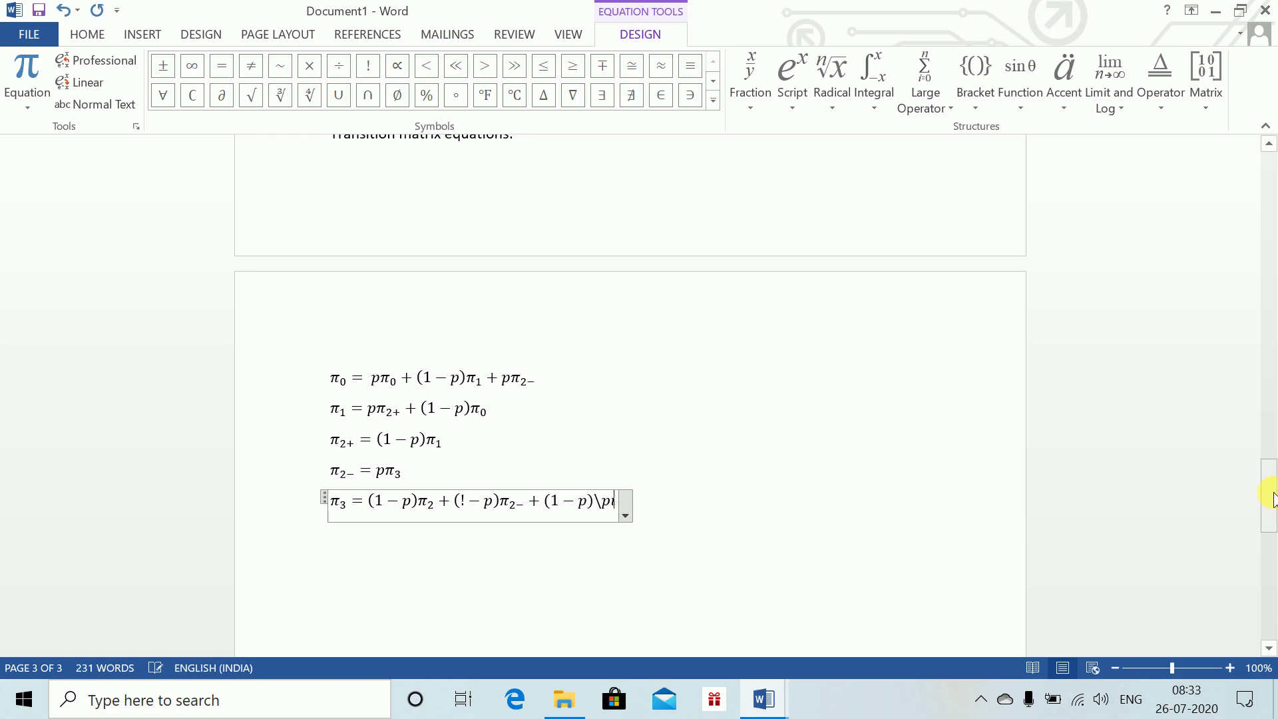
{"action": "type", "text": "_3"}
{"action": "left_click", "coordinate": [818, 526]}
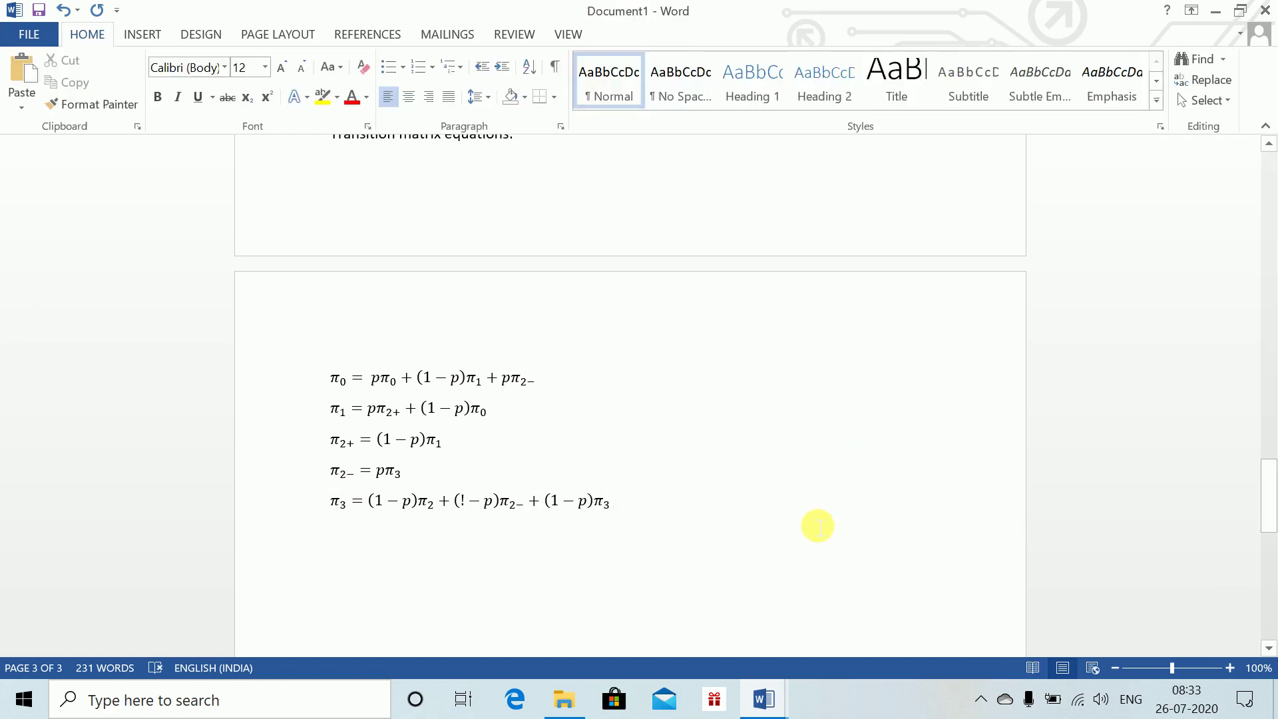
- Add an 'equation 5:' label below the balance equations and begin an equation containing '('
{"action": "key", "text": "Return"}
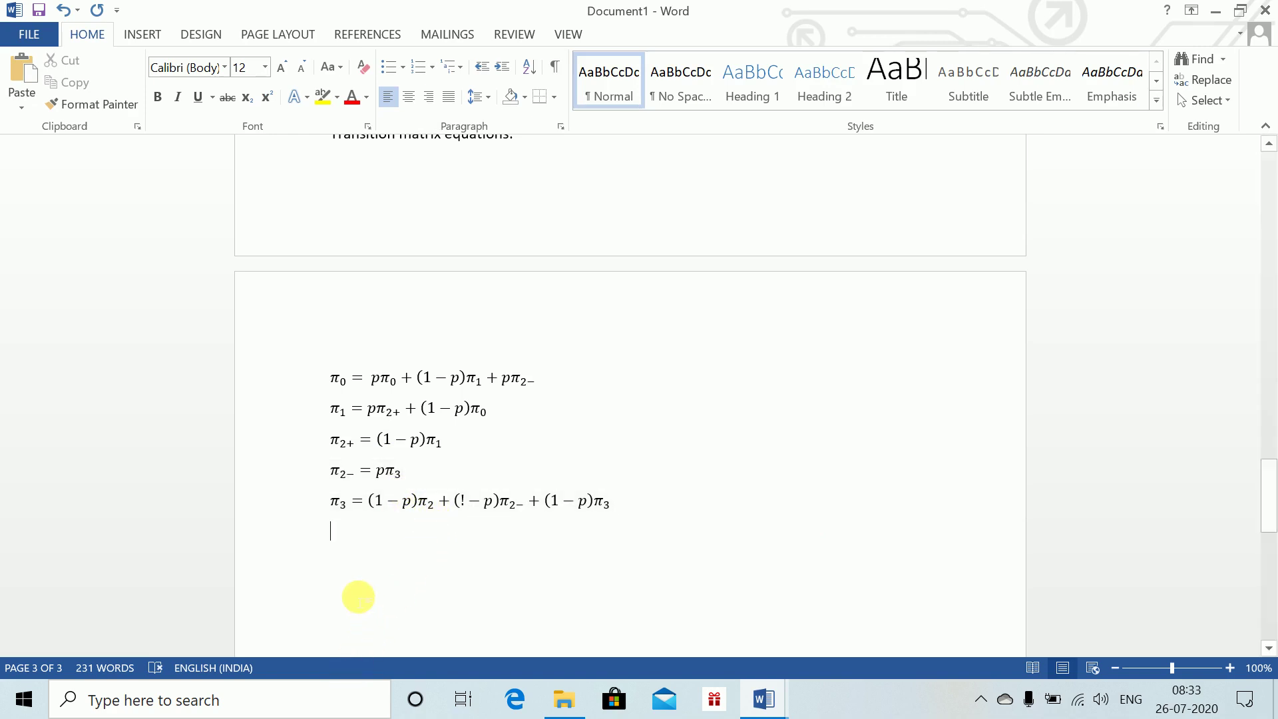
{"action": "key", "text": "Return"}
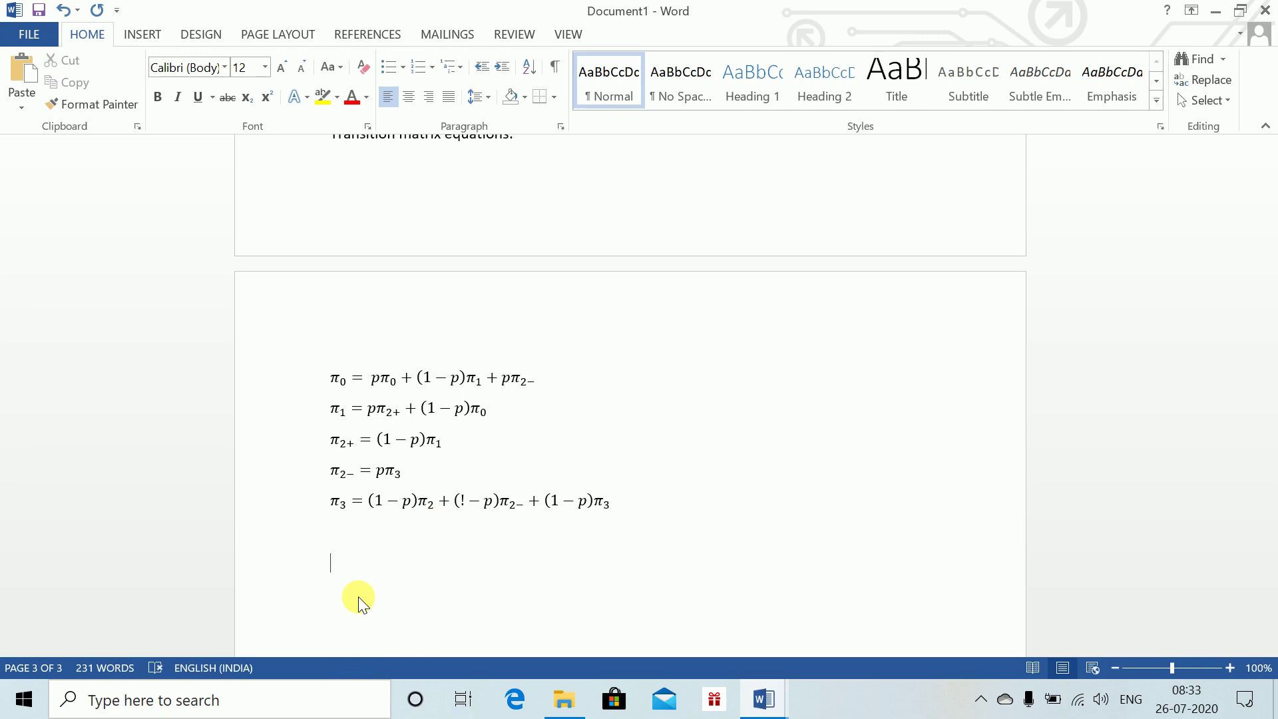
{"action": "type", "text": "W"}
{"action": "key", "text": "BackSpace"}
{"action": "type", "text": "equation 5:"}
{"action": "key", "text": "Return"}
{"action": "key", "text": "alt+equal"}
{"action": "type", "text": "("}
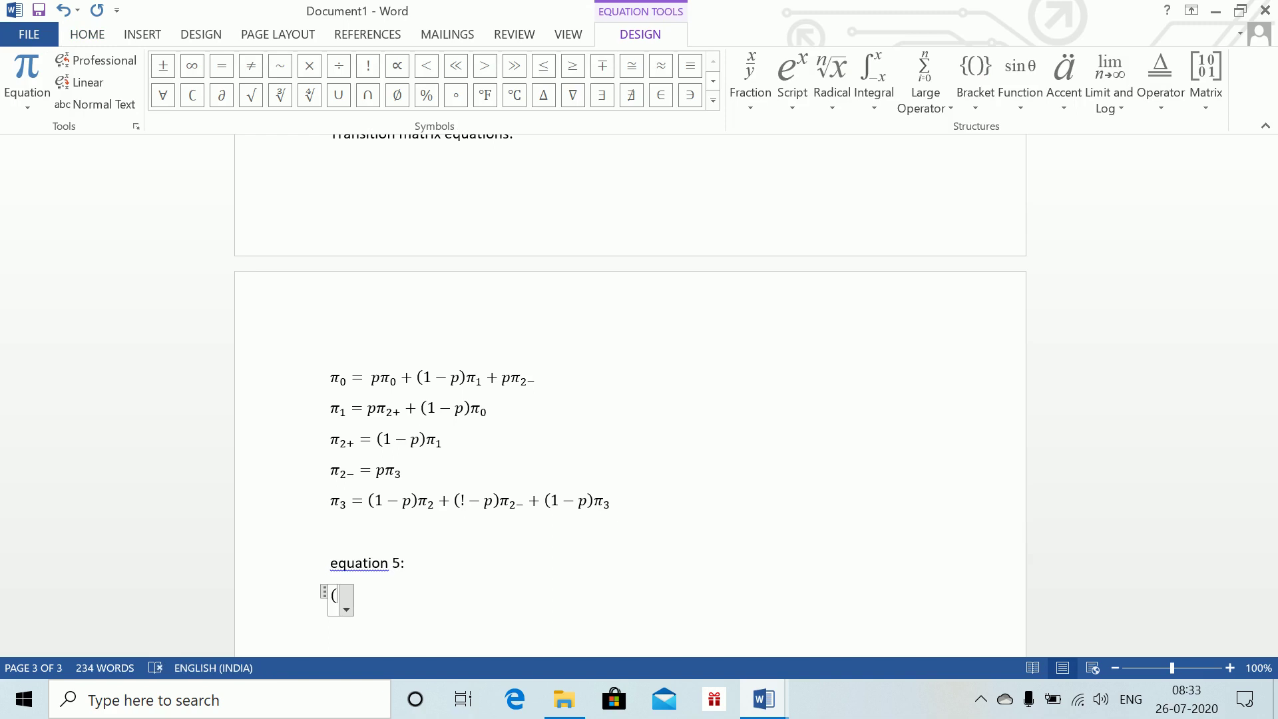
{"action": "left_click", "coordinate": [478, 502]}
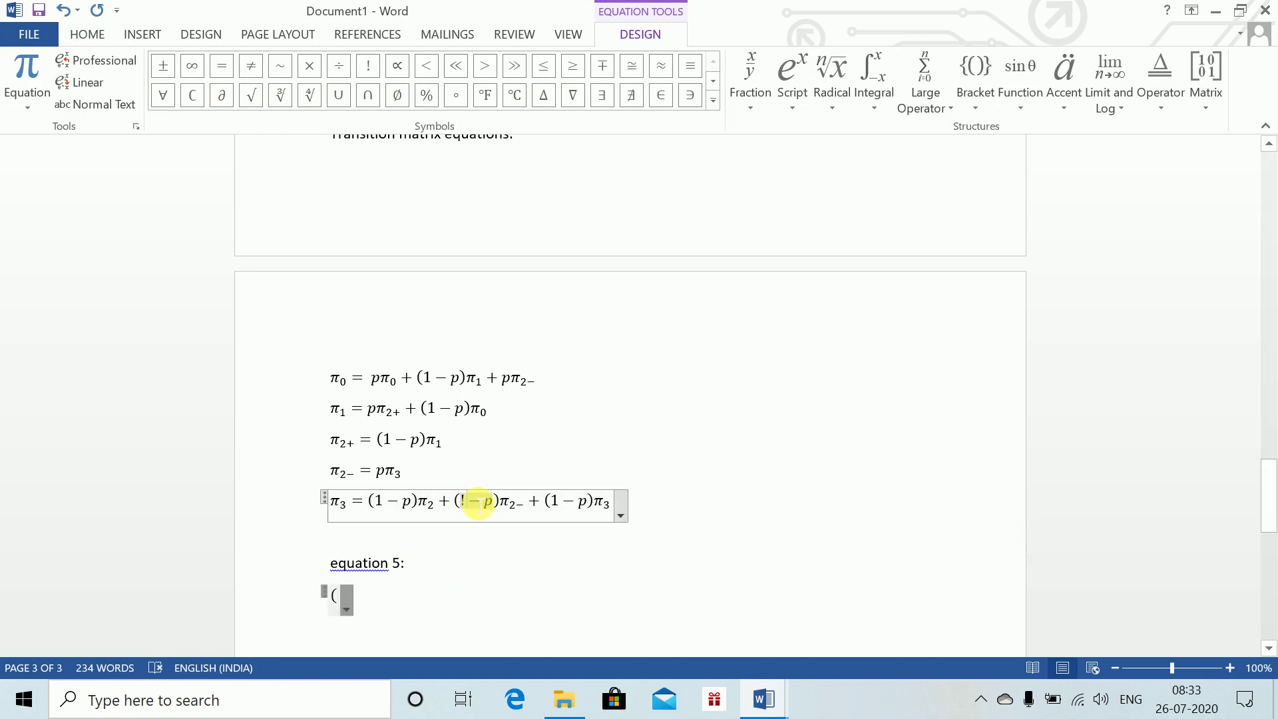
- Correct the π3 equation to (1−p)π2+ + (1−p)π2− + (1−p)π3 and empty the equation 5 line
{"action": "key", "text": "BackSpace"}
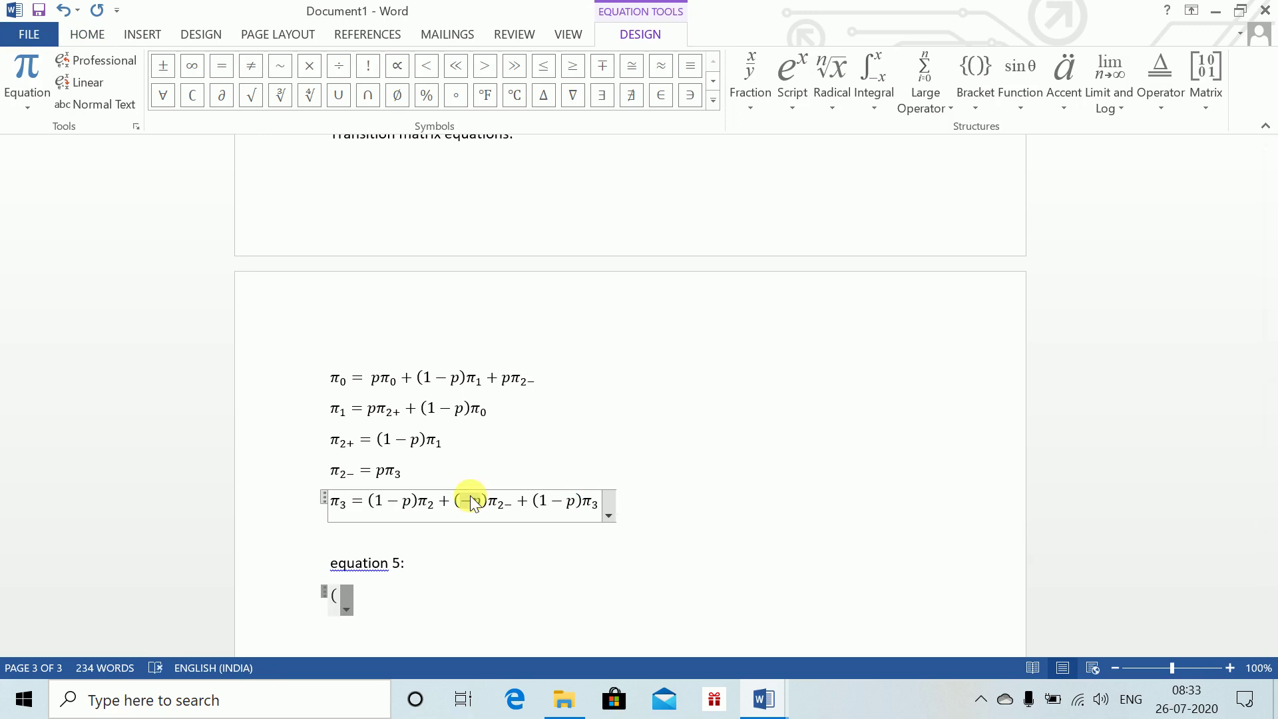
{"action": "left_click", "coordinate": [413, 538]}
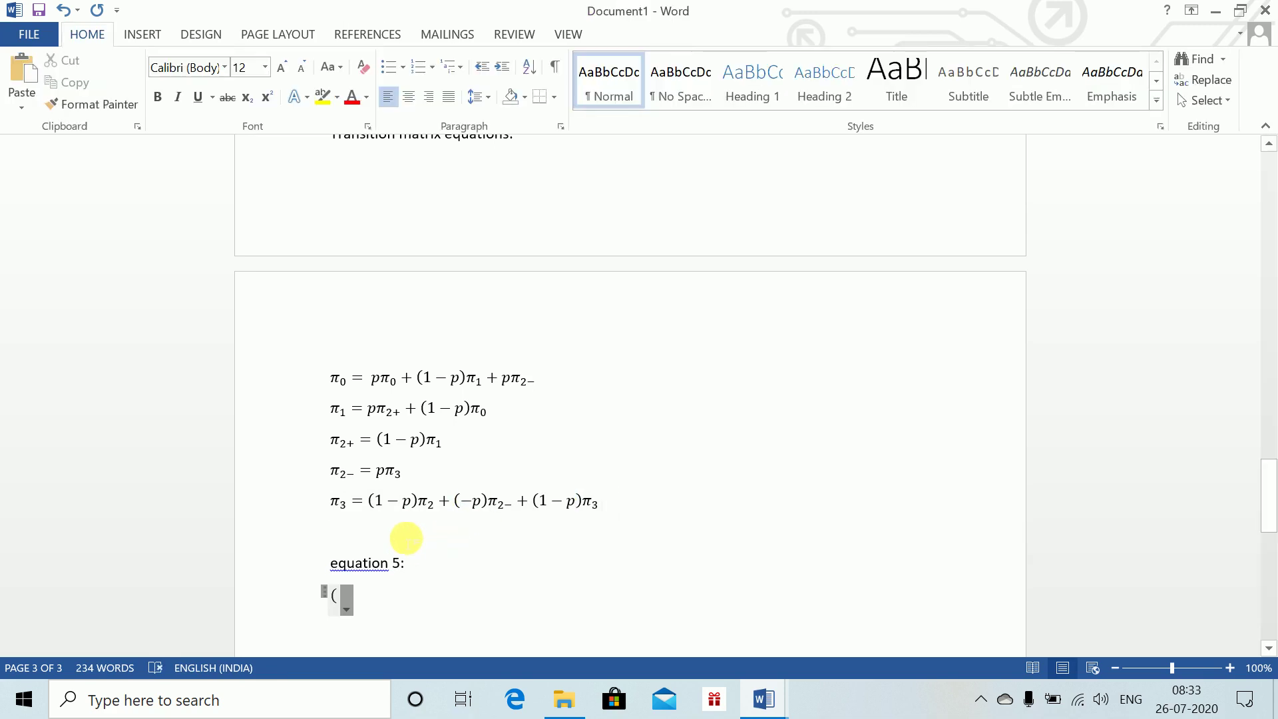
{"action": "left_click", "coordinate": [428, 504]}
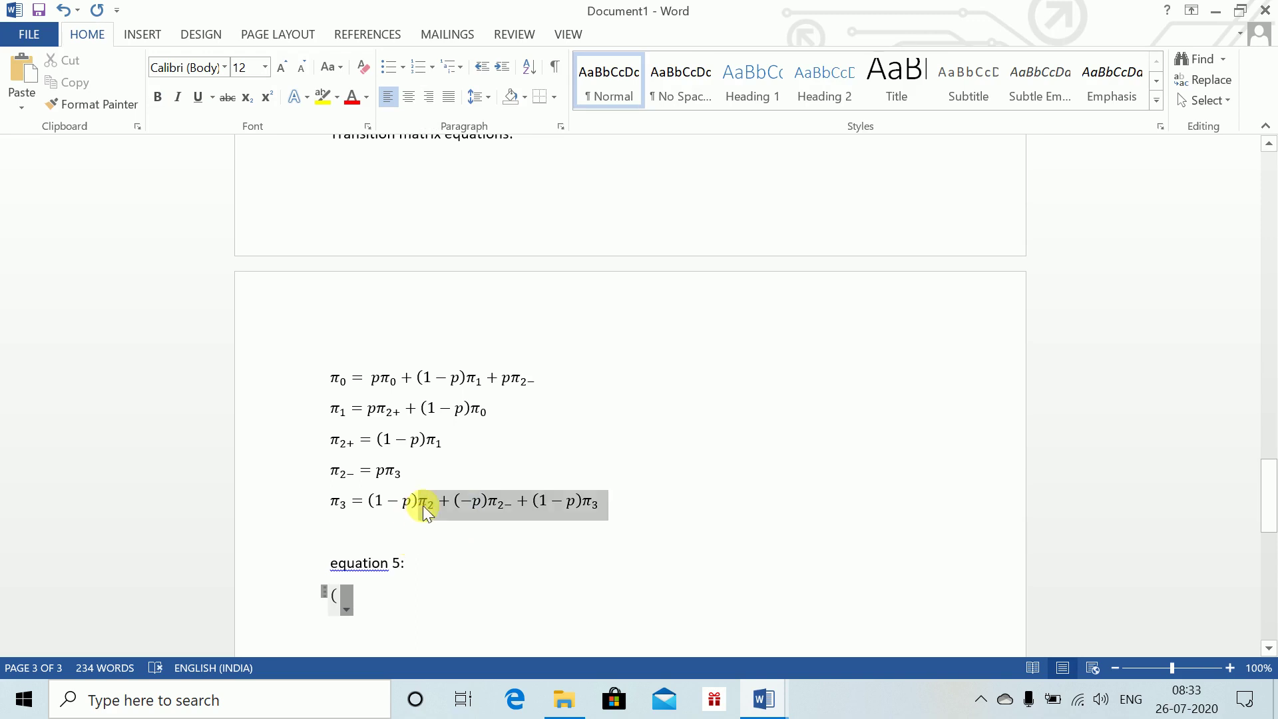
{"action": "key", "text": "Right"}
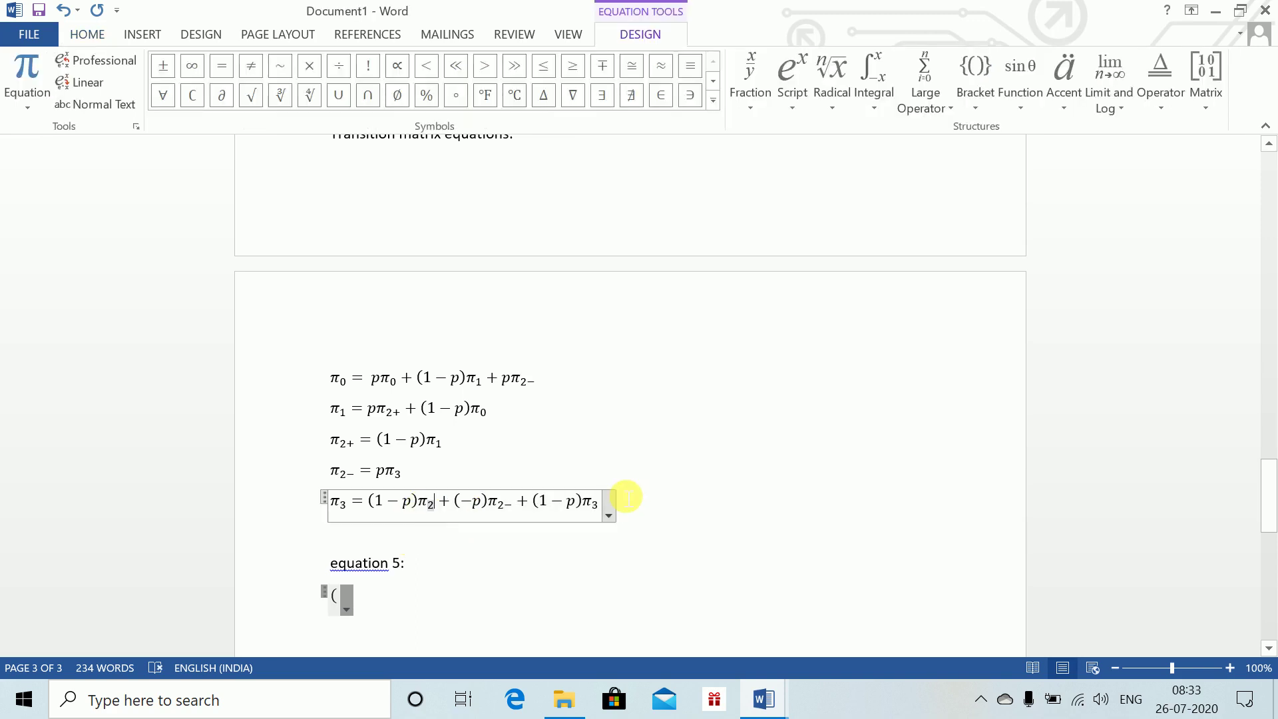
{"action": "type", "text": "+"}
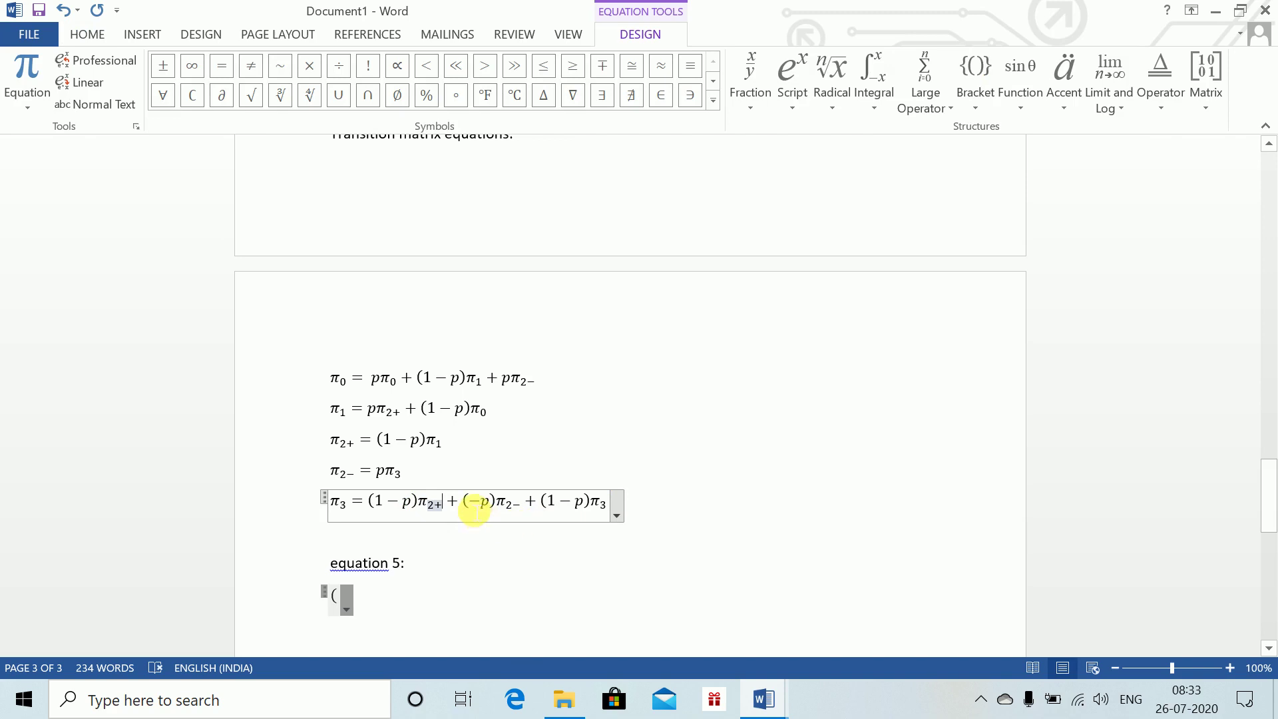
{"action": "left_click", "coordinate": [470, 504]}
{"action": "type", "text": "1"}
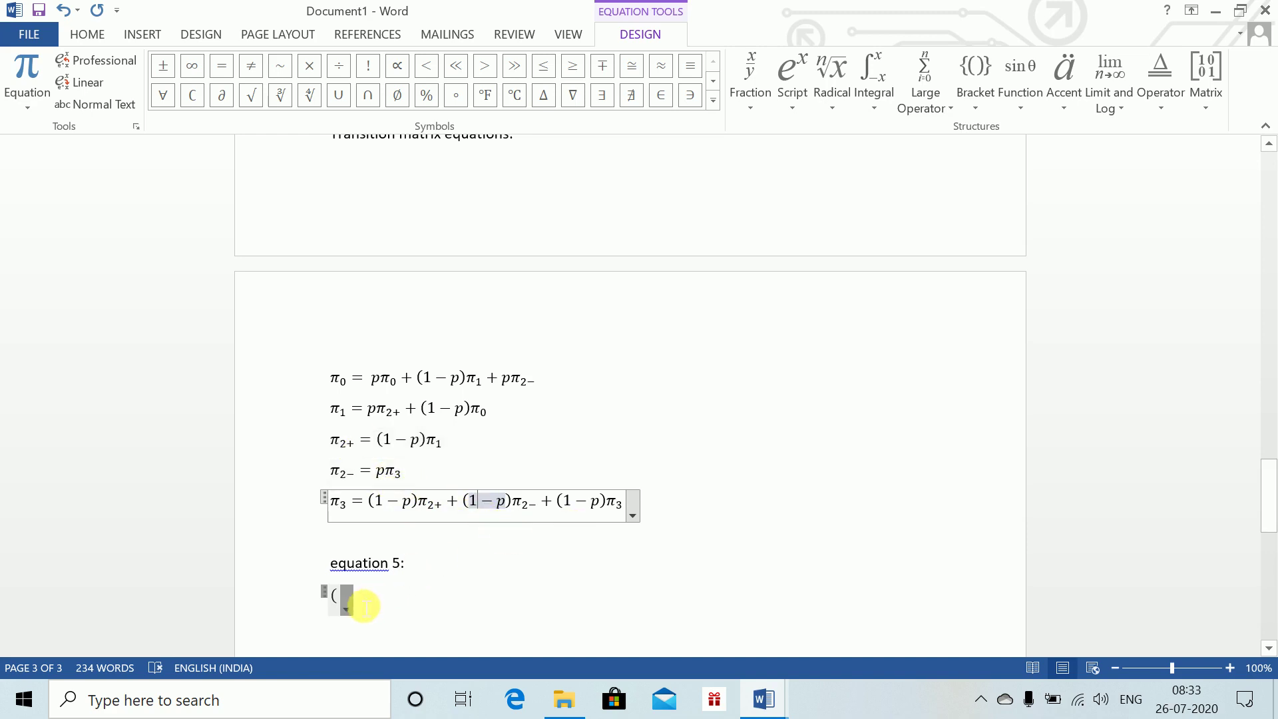
{"action": "left_click", "coordinate": [360, 609]}
{"action": "key", "text": "ctrl+z"}
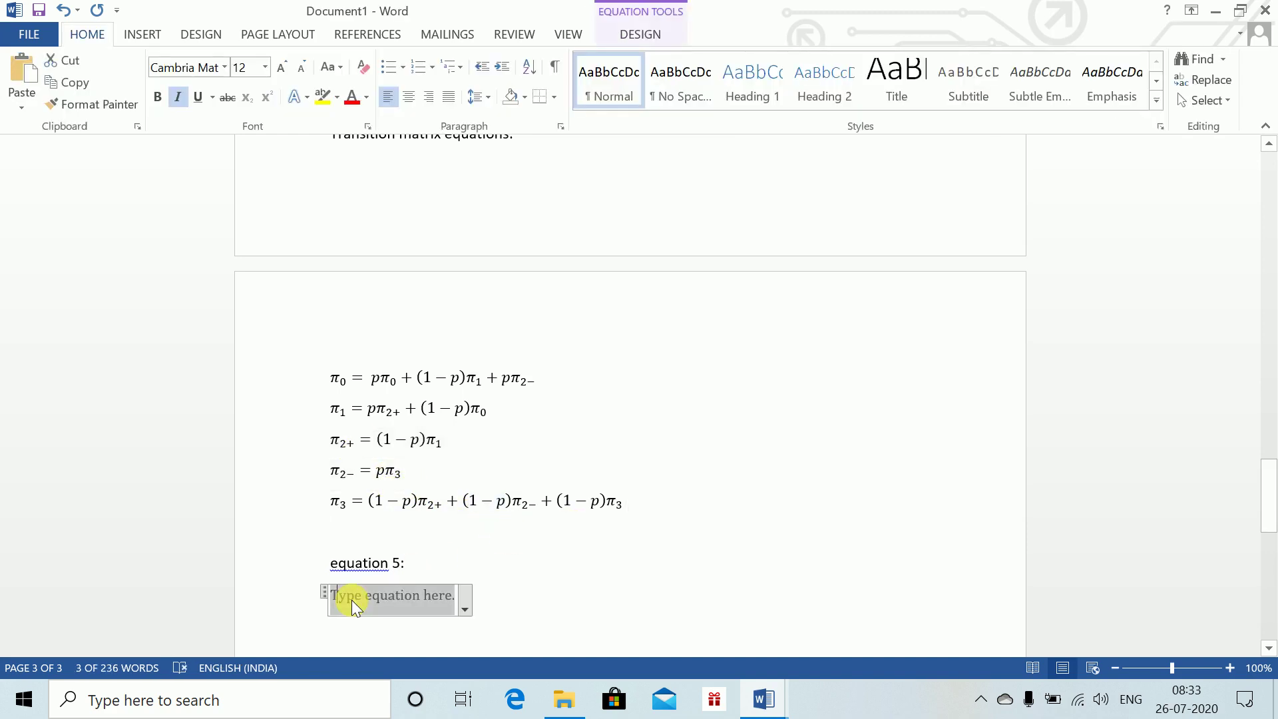
- Copy the whole π3 equation into the empty equation under 'equation 5:'
{"action": "type", "text": "\\"}
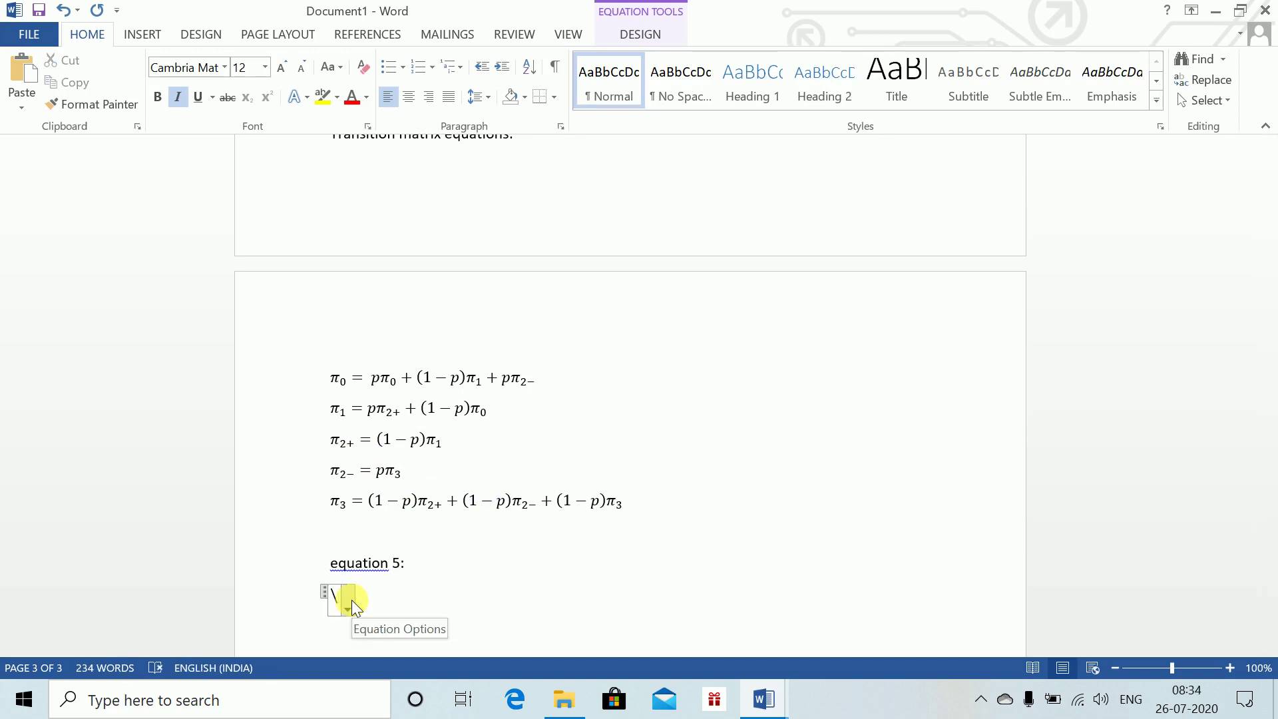
{"action": "key", "text": "BackSpace"}
{"action": "left_click", "coordinate": [337, 515]}
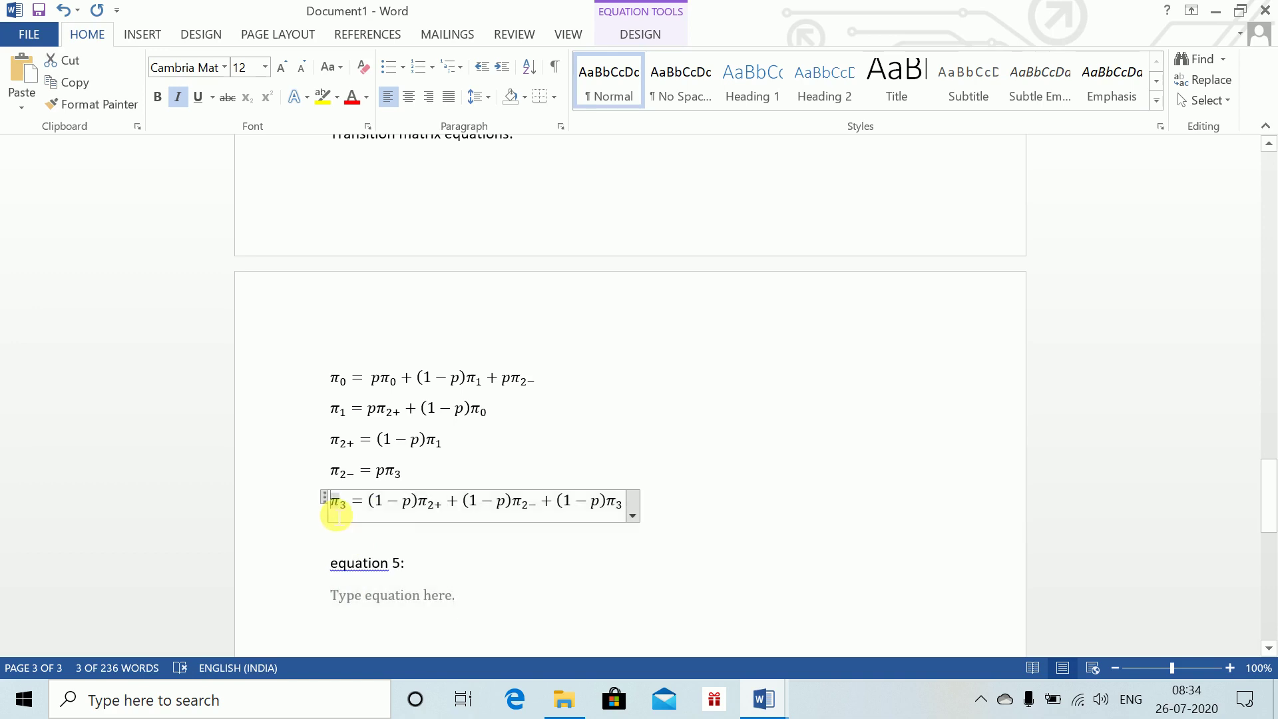
{"action": "left_click_drag", "start_coordinate": [337, 515], "coordinate": [623, 507]}
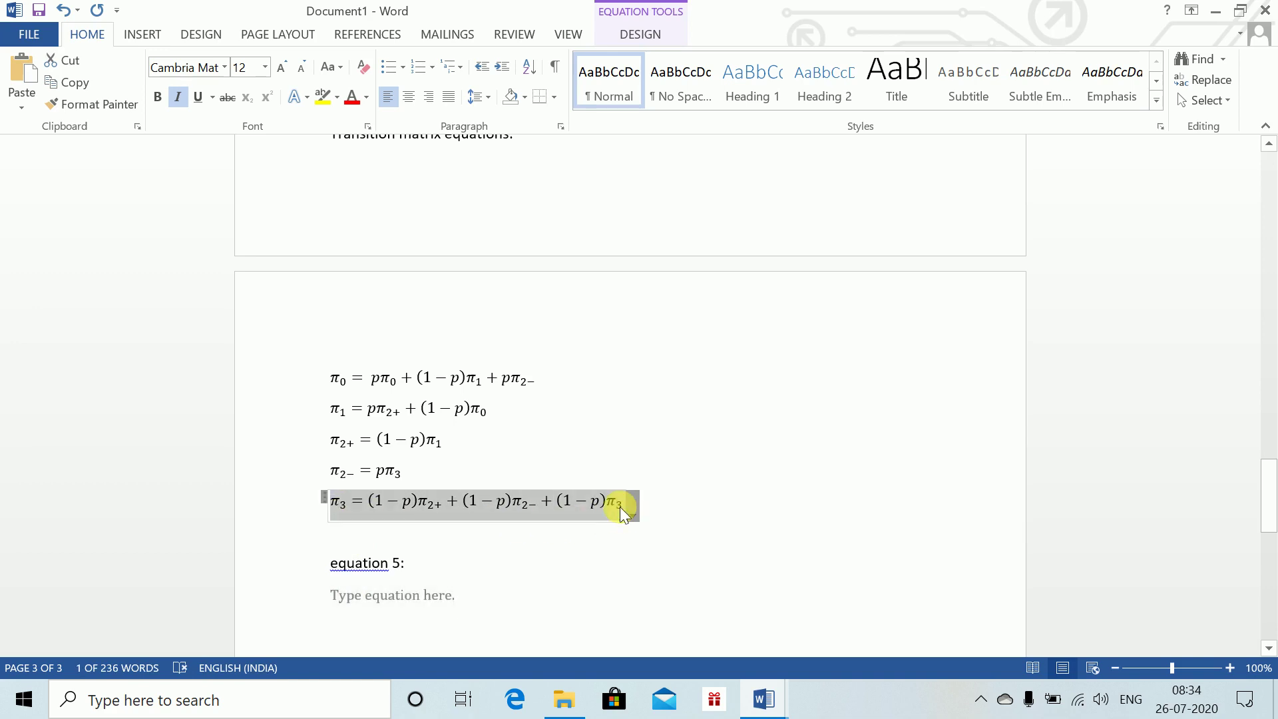
{"action": "left_click", "coordinate": [378, 609]}
{"action": "type", "text": "π3 = (1 − p)π2+ + (1 − p)π2− + (1 − p)π3"}
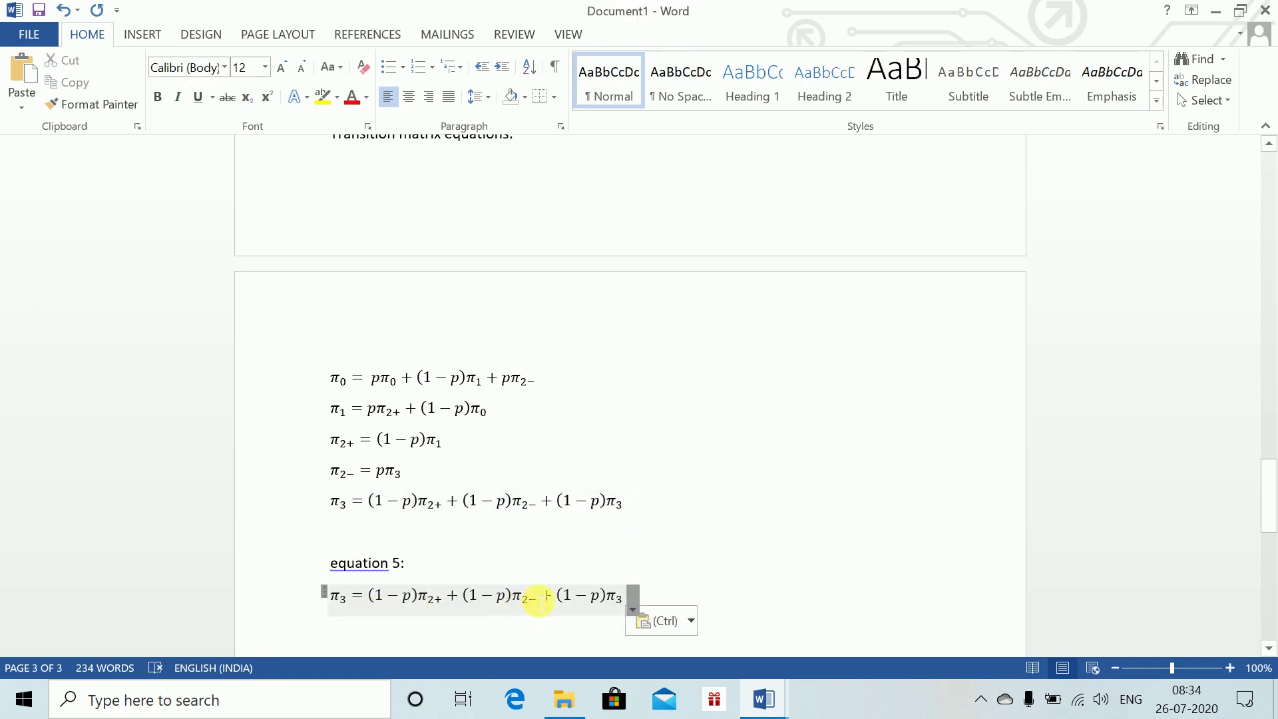
- Replace the π2− term in the copy with pπ3 from the π2− equation
{"action": "left_click", "coordinate": [539, 599]}
{"action": "key", "text": "BackSpace"}
{"action": "key", "text": "BackSpace"}
{"action": "type", "text": "("}
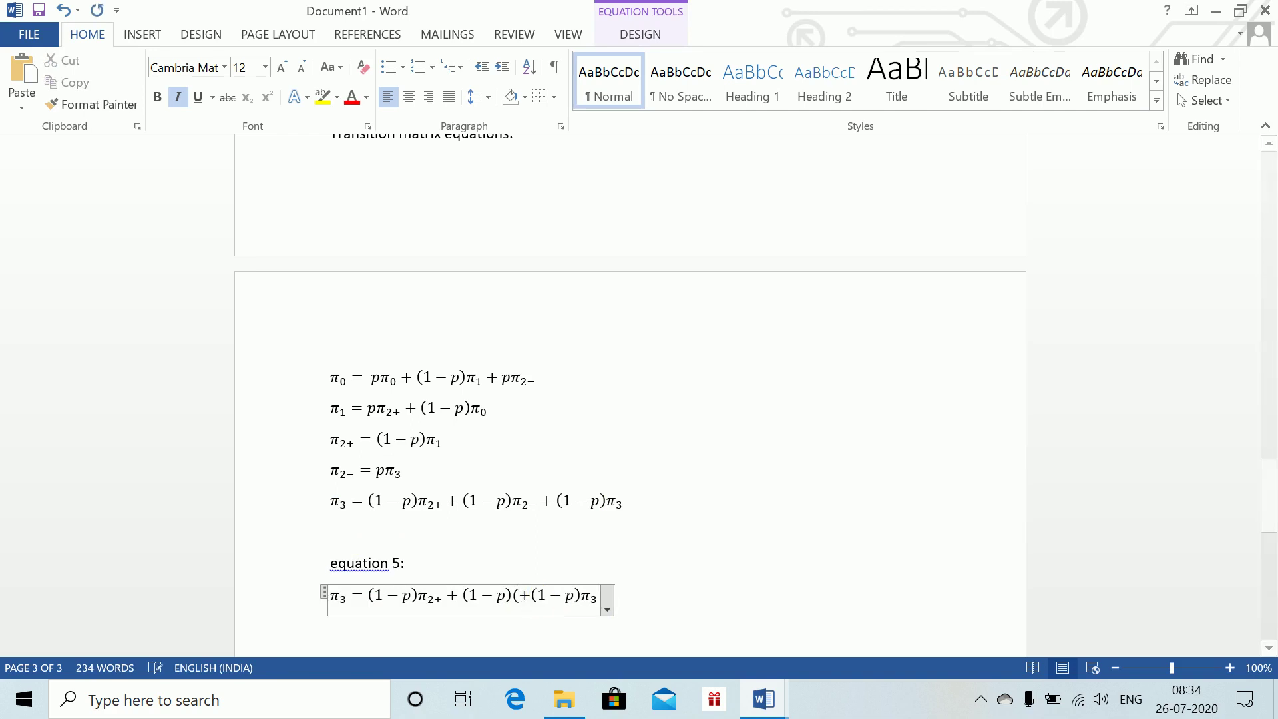
{"action": "left_click", "coordinate": [401, 474]}
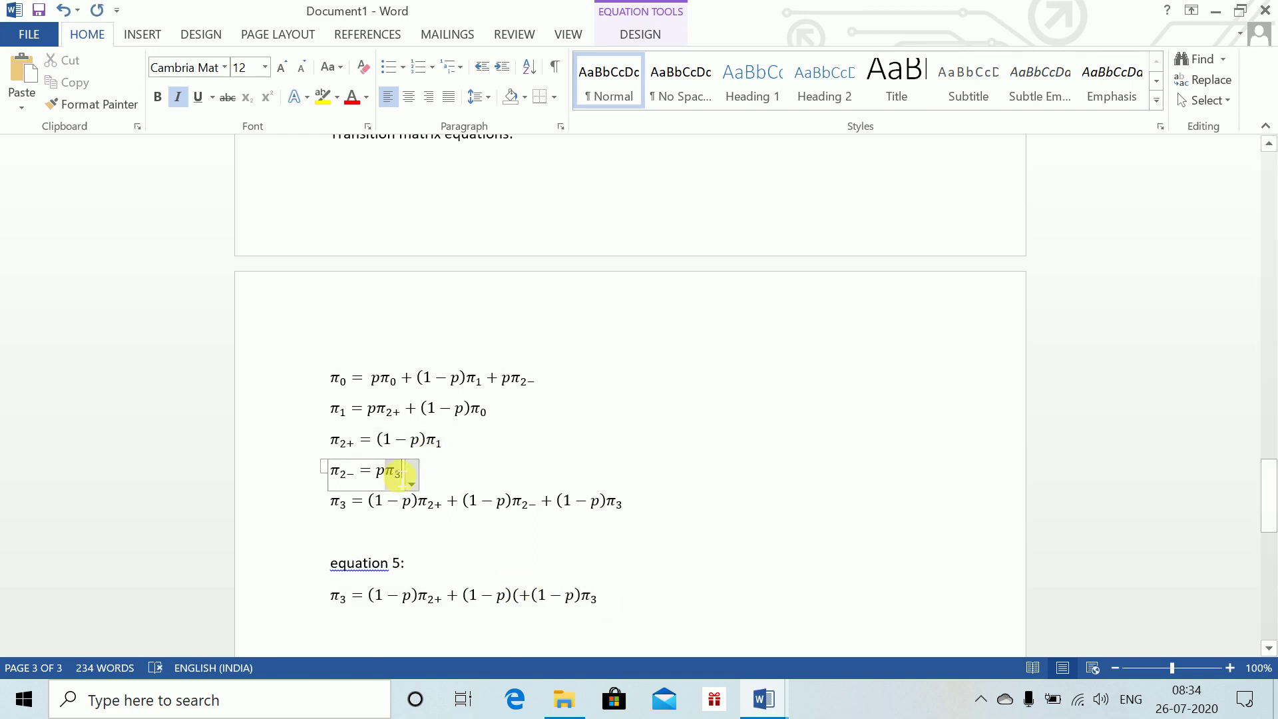
{"action": "left_click_drag", "start_coordinate": [401, 474], "coordinate": [377, 474]}
{"action": "key", "text": "ctrl+c"}
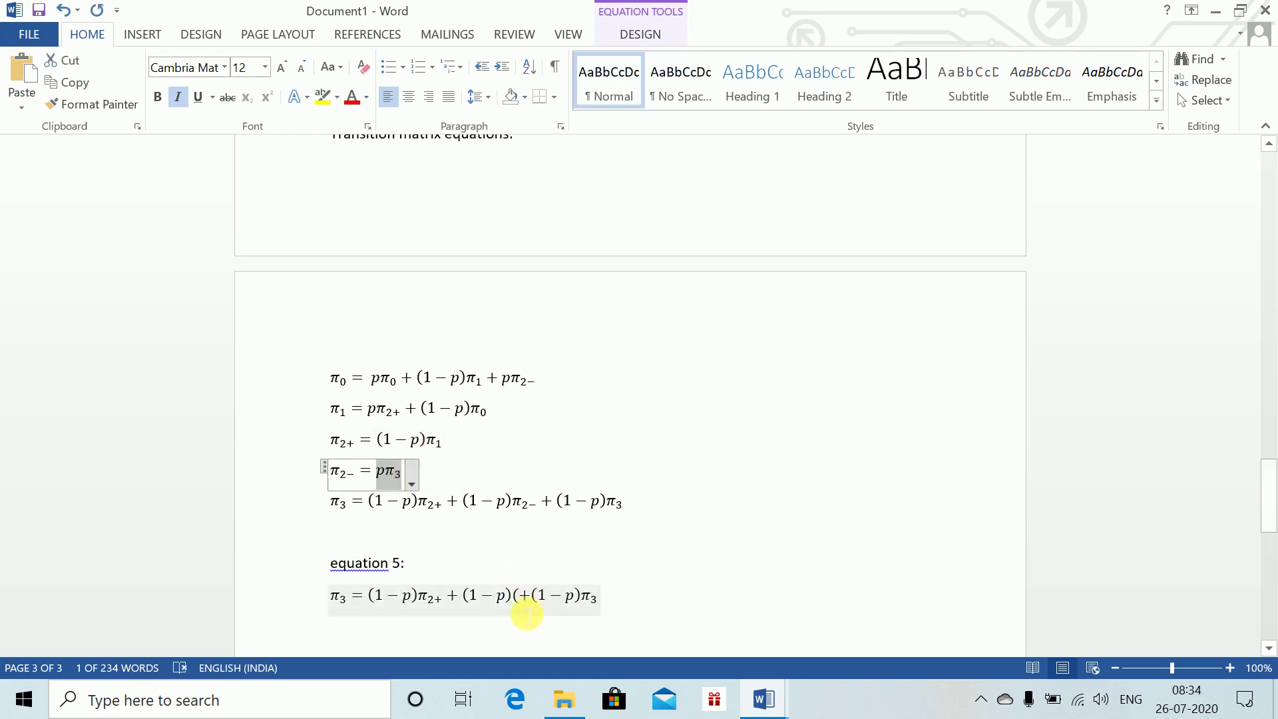
{"action": "left_click", "coordinate": [513, 597]}
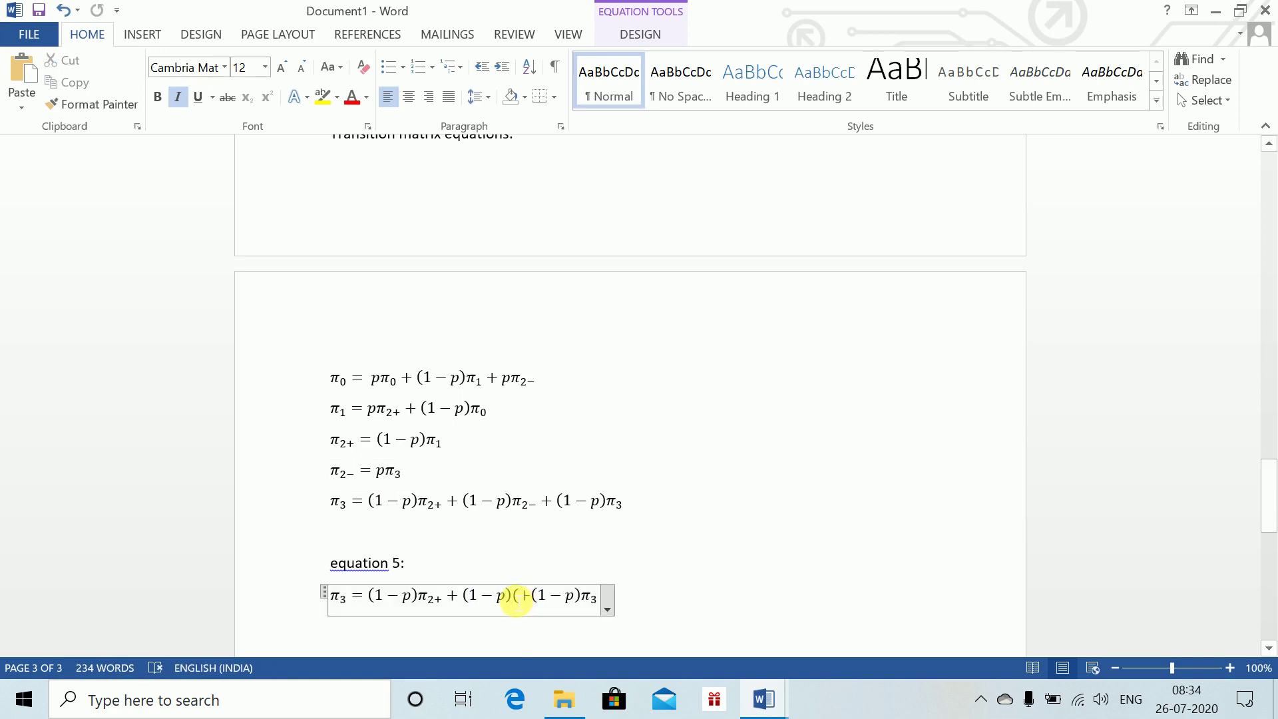
{"action": "key", "text": "ctrl+v"}
{"action": "type", "text": "+"}
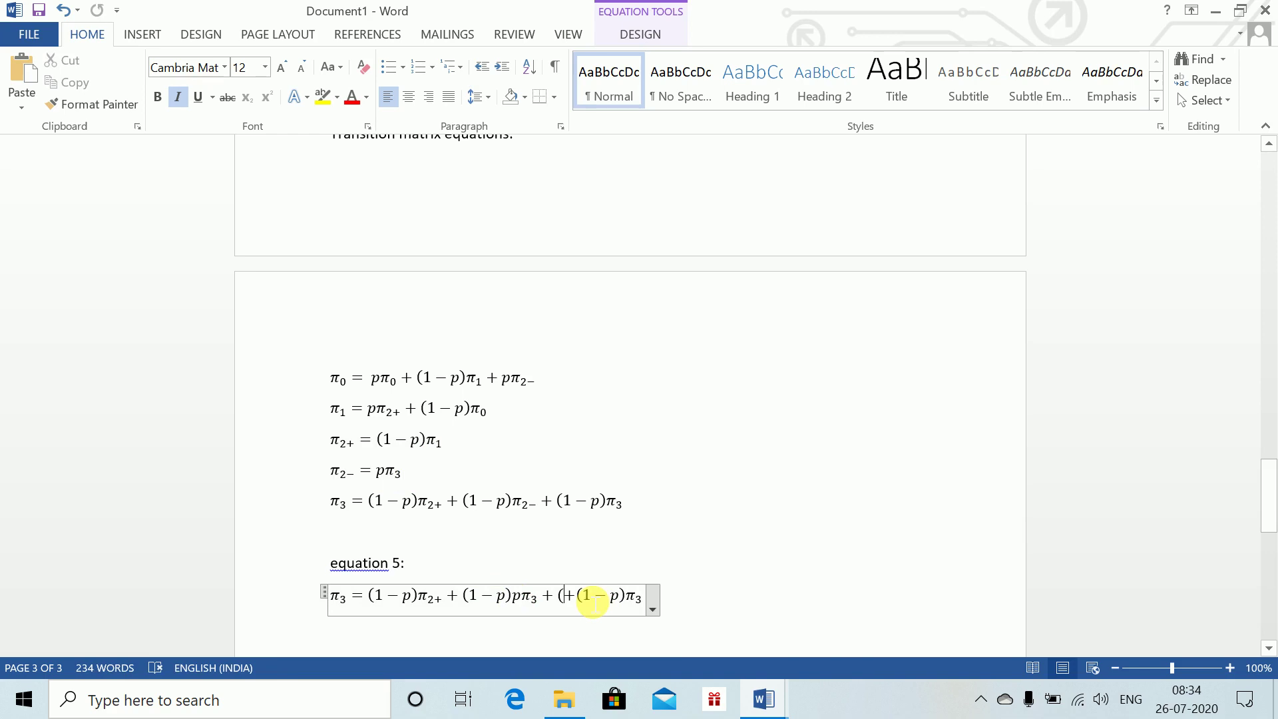
{"action": "key", "text": "BackSpace"}
{"action": "key", "text": "BackSpace"}
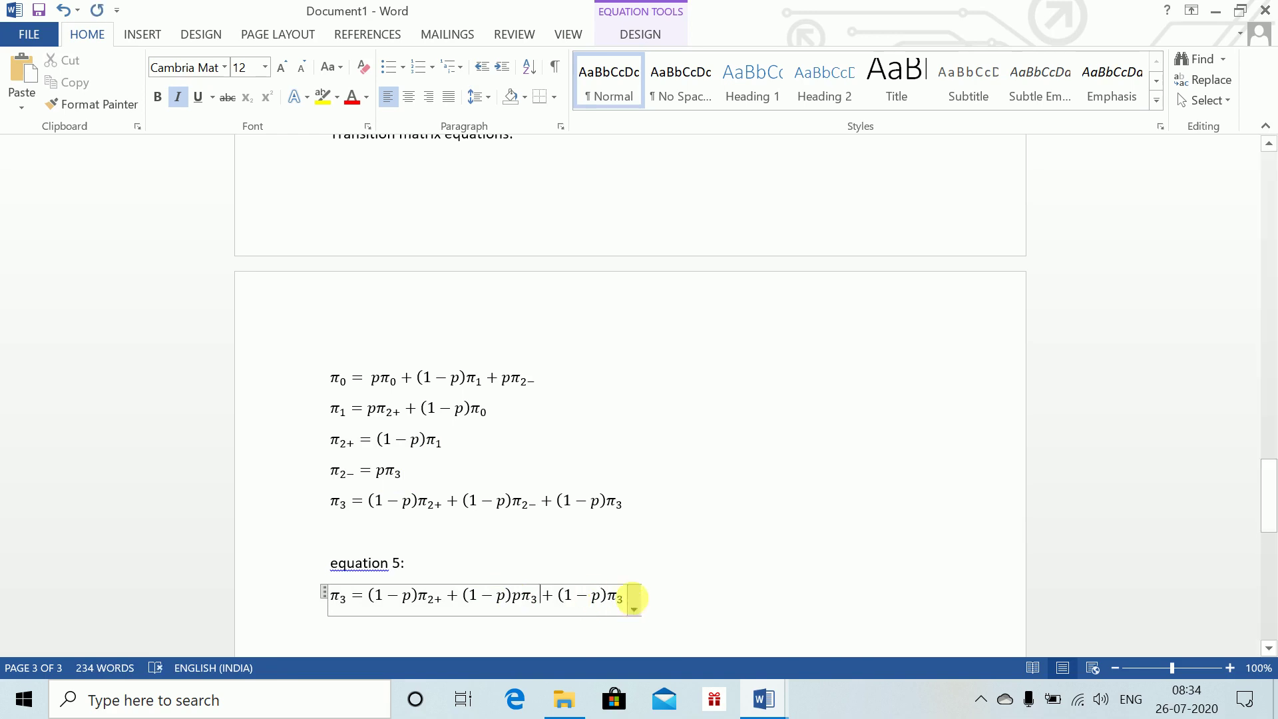
{"action": "left_click", "coordinate": [664, 605]}
{"action": "key", "text": "Return"}
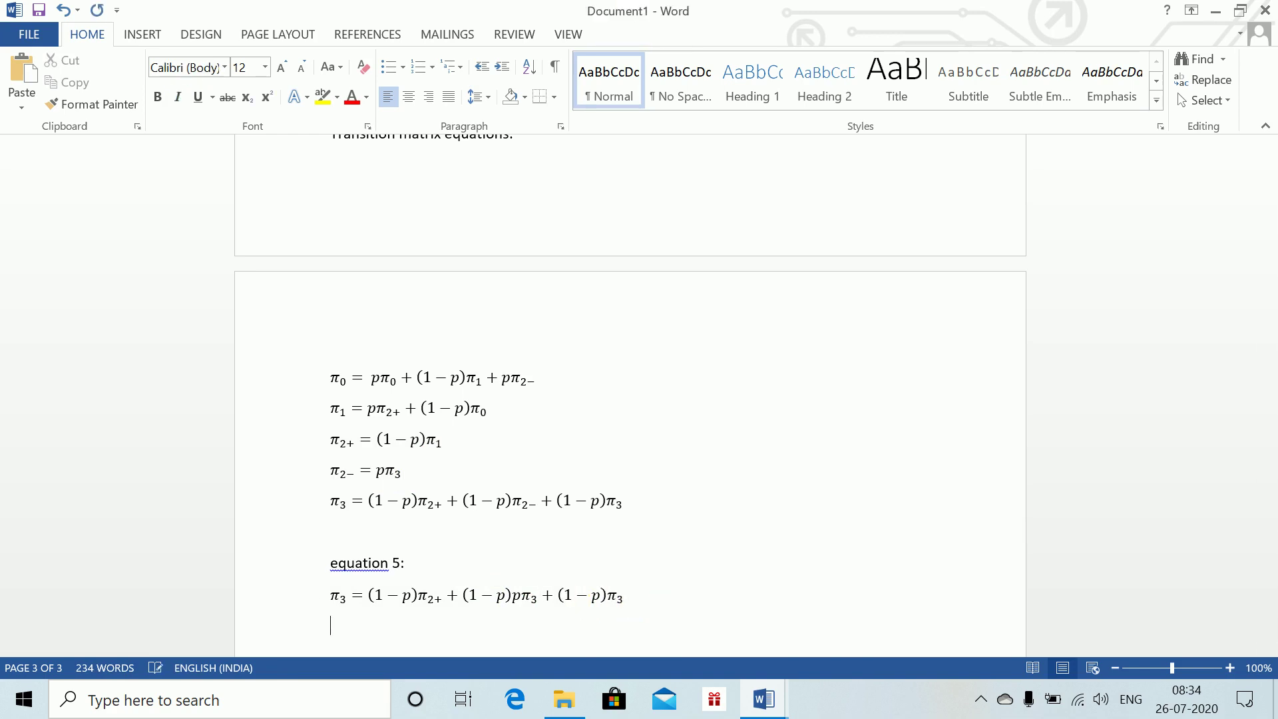
- Insert the equation π2+ = p²/(1−p) π3 with the fraction built up
{"action": "key", "text": "alt+equal"}
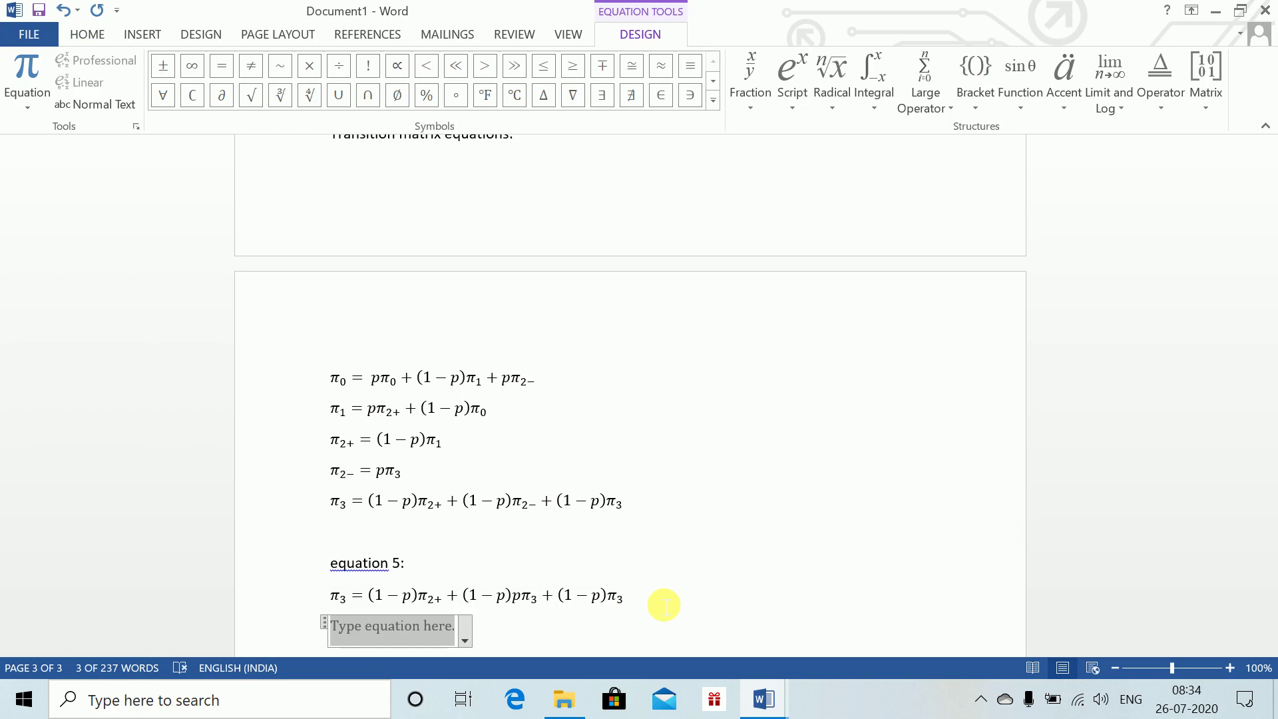
{"action": "type", "text": "\\"}
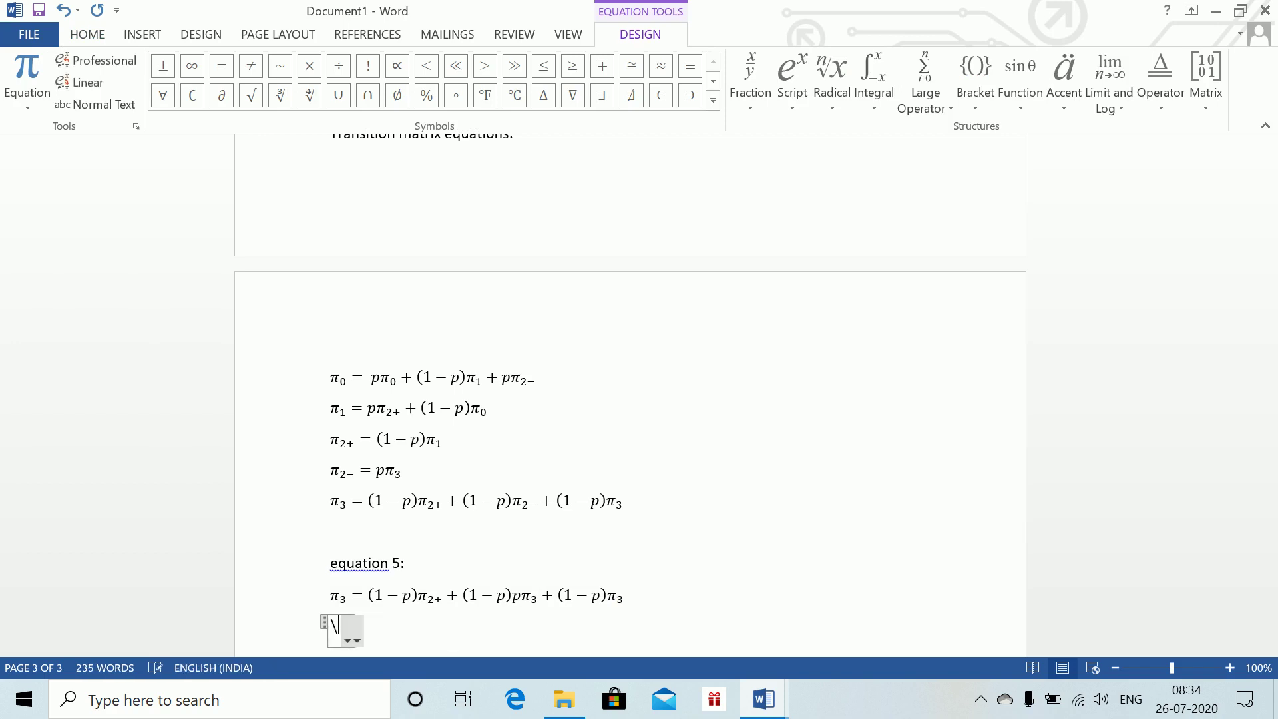
{"action": "type", "text": "pi _(2+"}
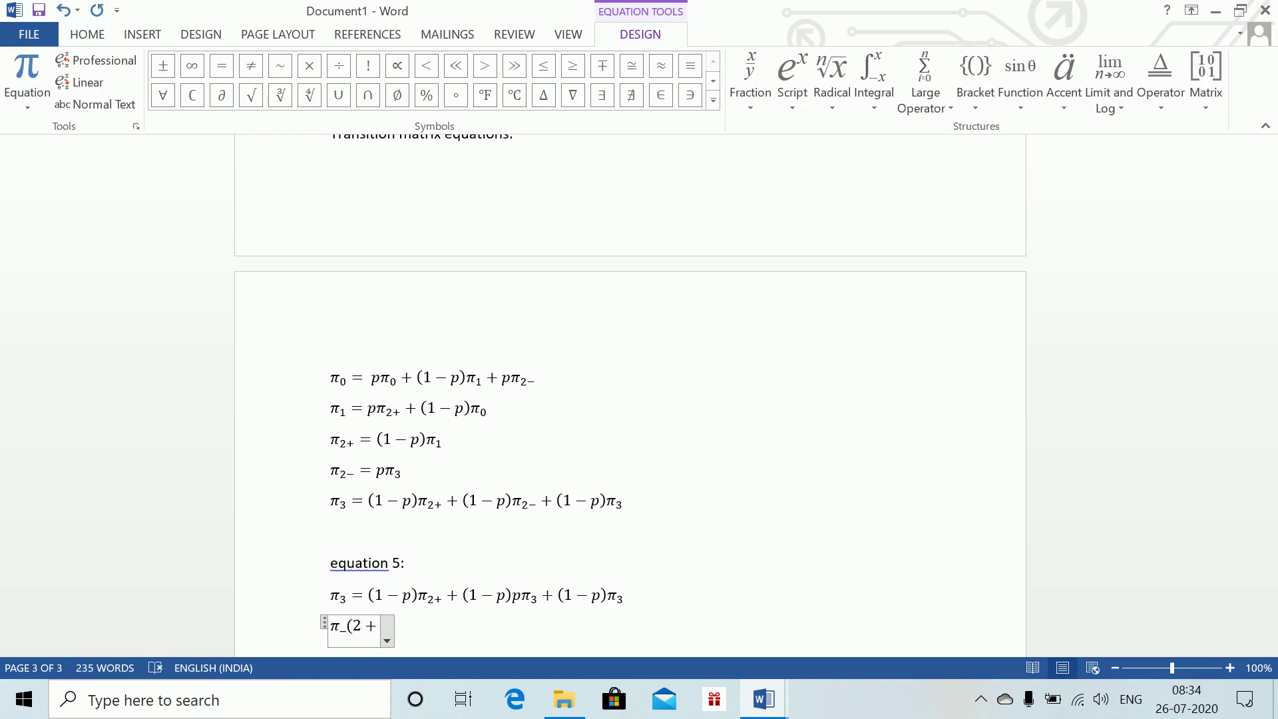
{"action": "type", "text": ") =p^2/"}
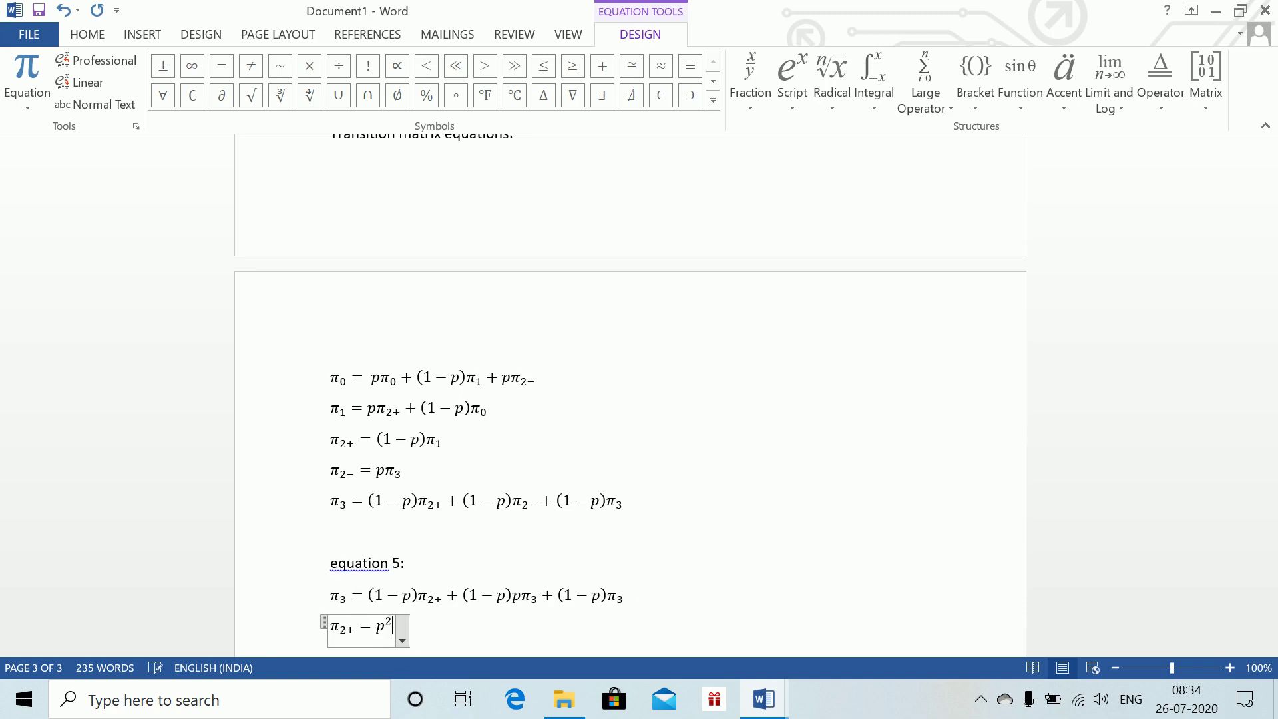
{"action": "type", "text": "(1-p)"}
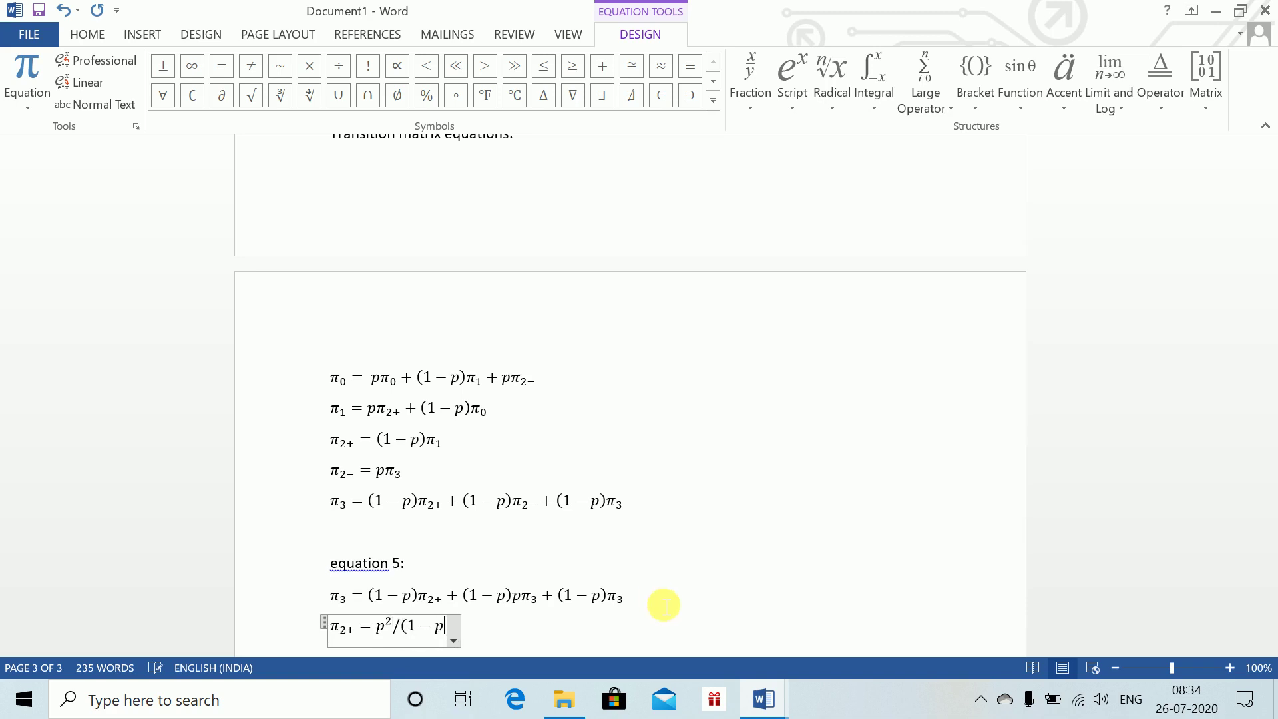
{"action": "key", "text": "space"}
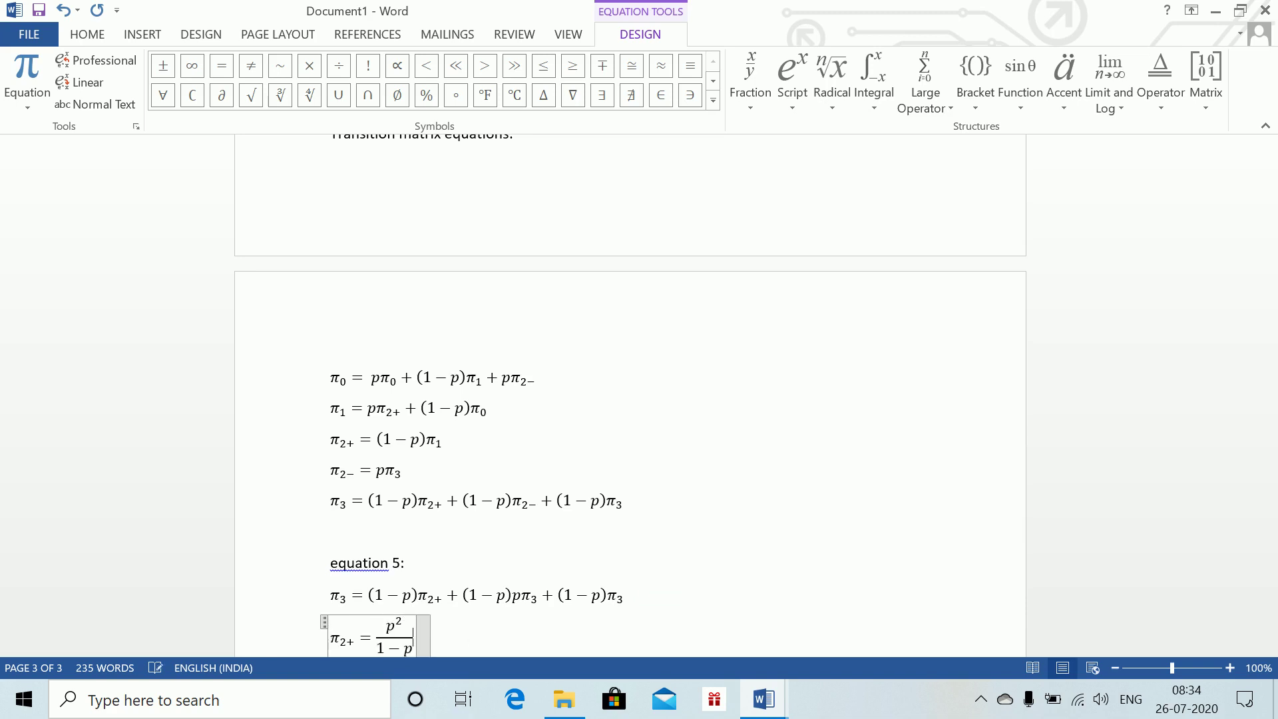
{"action": "type", "text": "\\pi "}
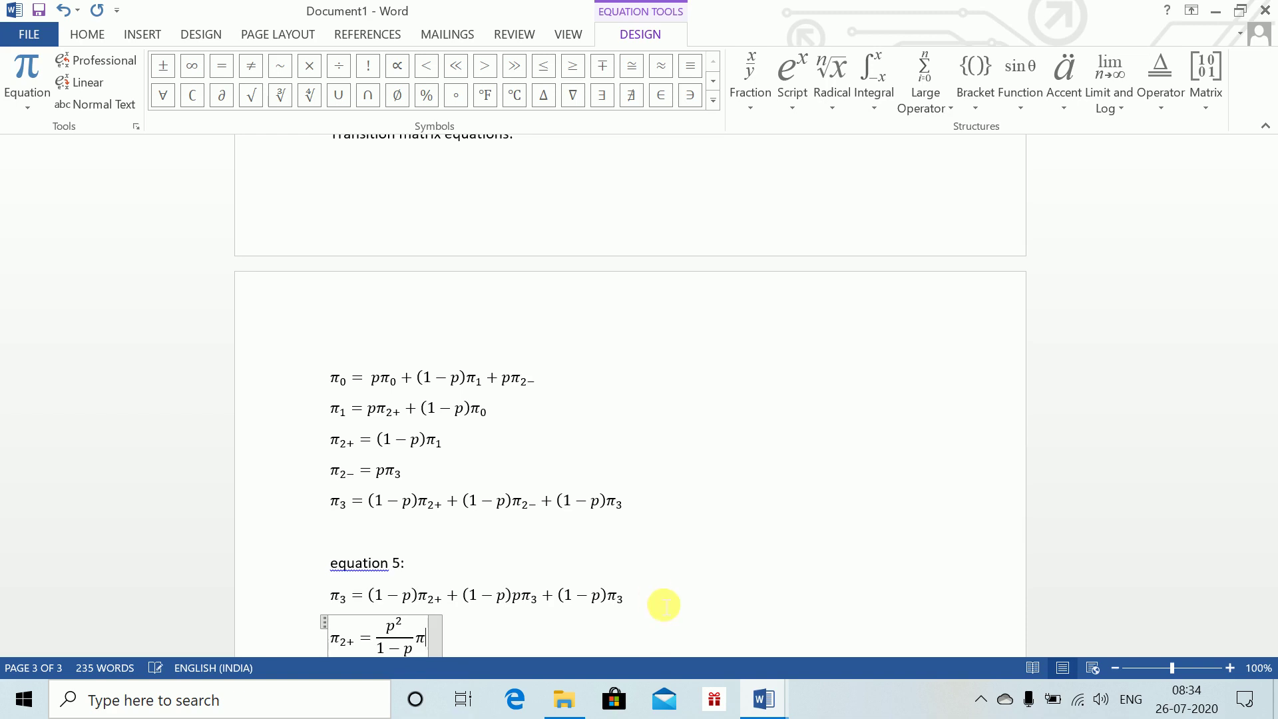
{"action": "type", "text": "_3"}
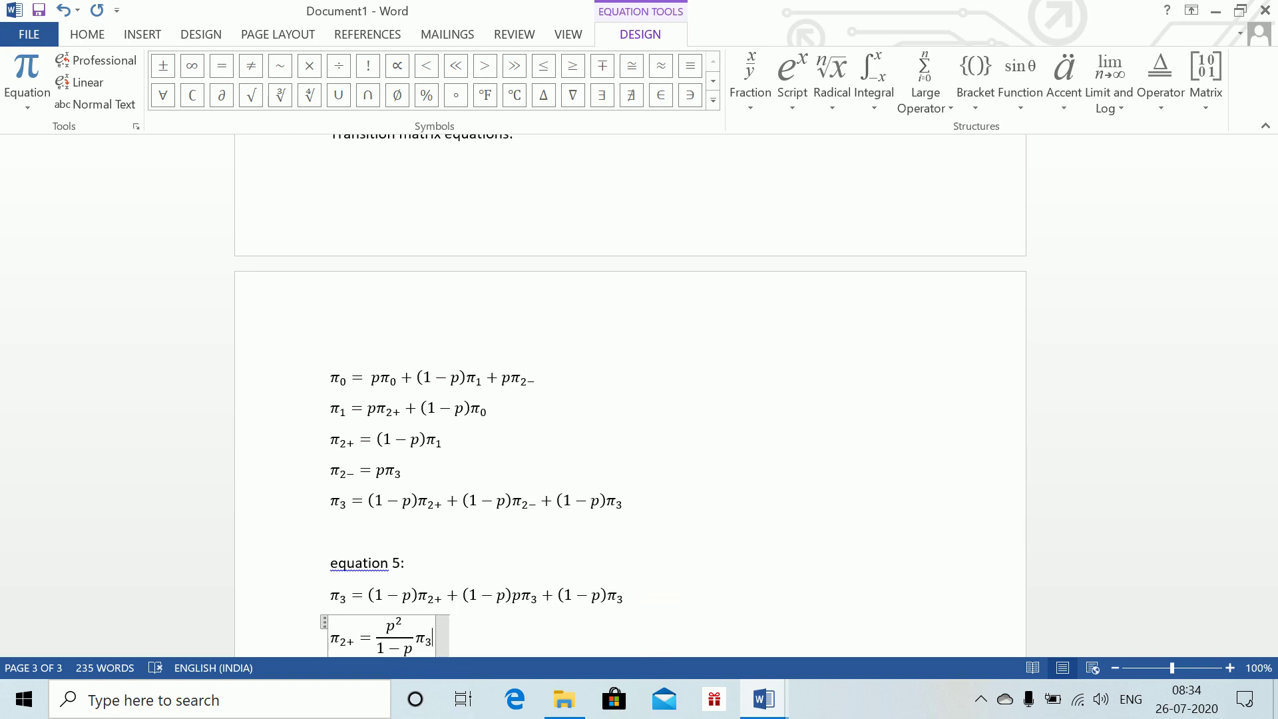
{"action": "left_click", "coordinate": [664, 605]}
{"action": "key", "text": "Return"}
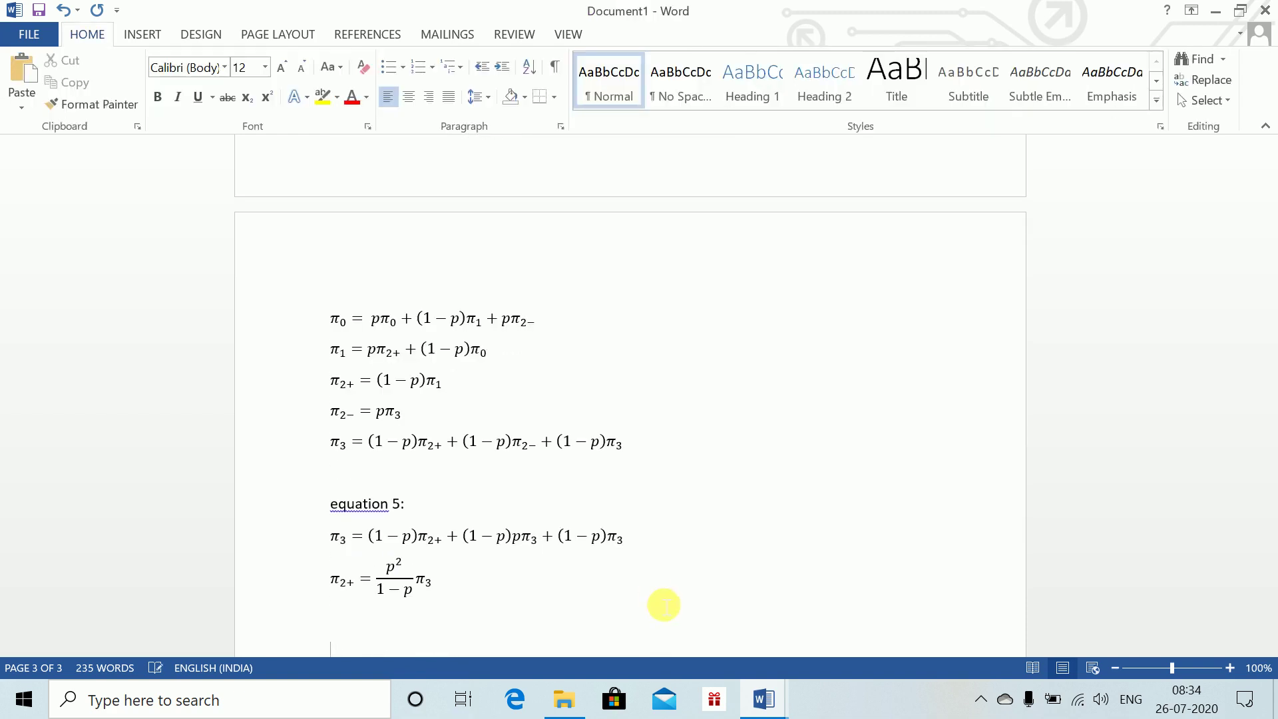
- Type the 'equation 3:' label on a new line
{"action": "type", "text": "wquat"}
{"action": "key", "text": "BackSpace"}
{"action": "key", "text": "BackSpace"}
{"action": "key", "text": "BackSpace"}
{"action": "key", "text": "BackSpace"}
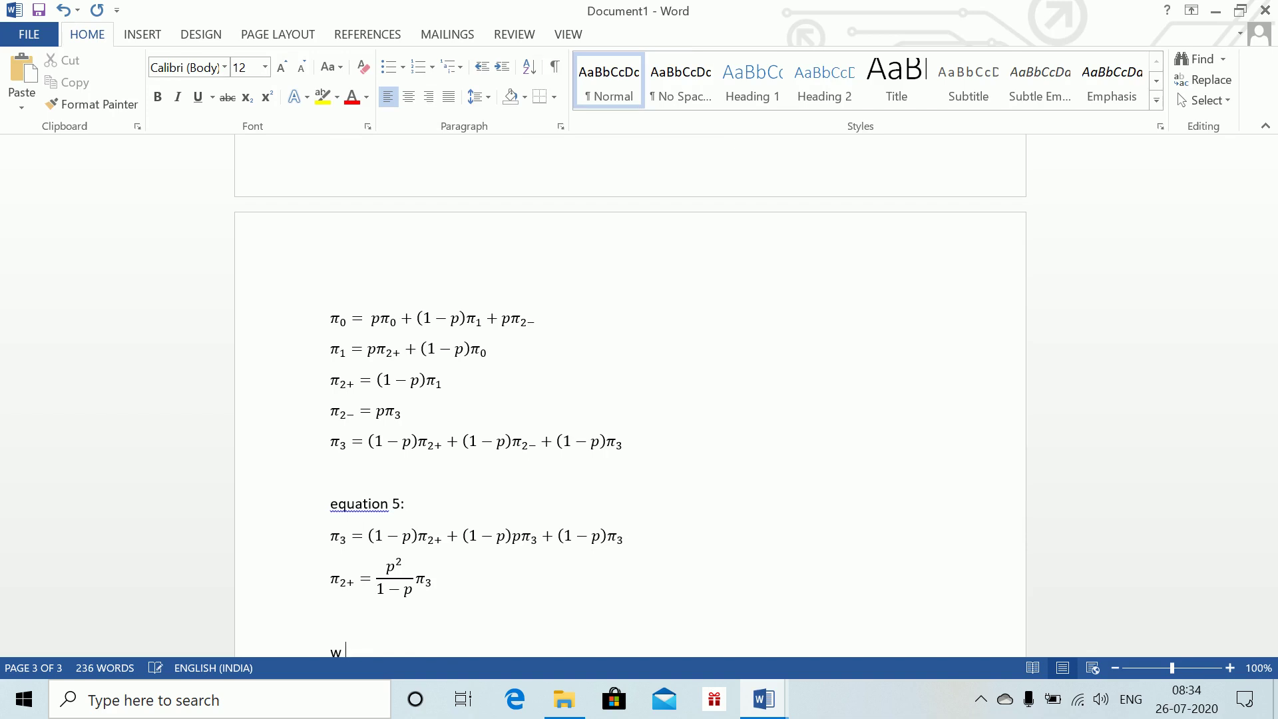
{"action": "key", "text": "BackSpace"}
{"action": "type", "text": "equation 3"}
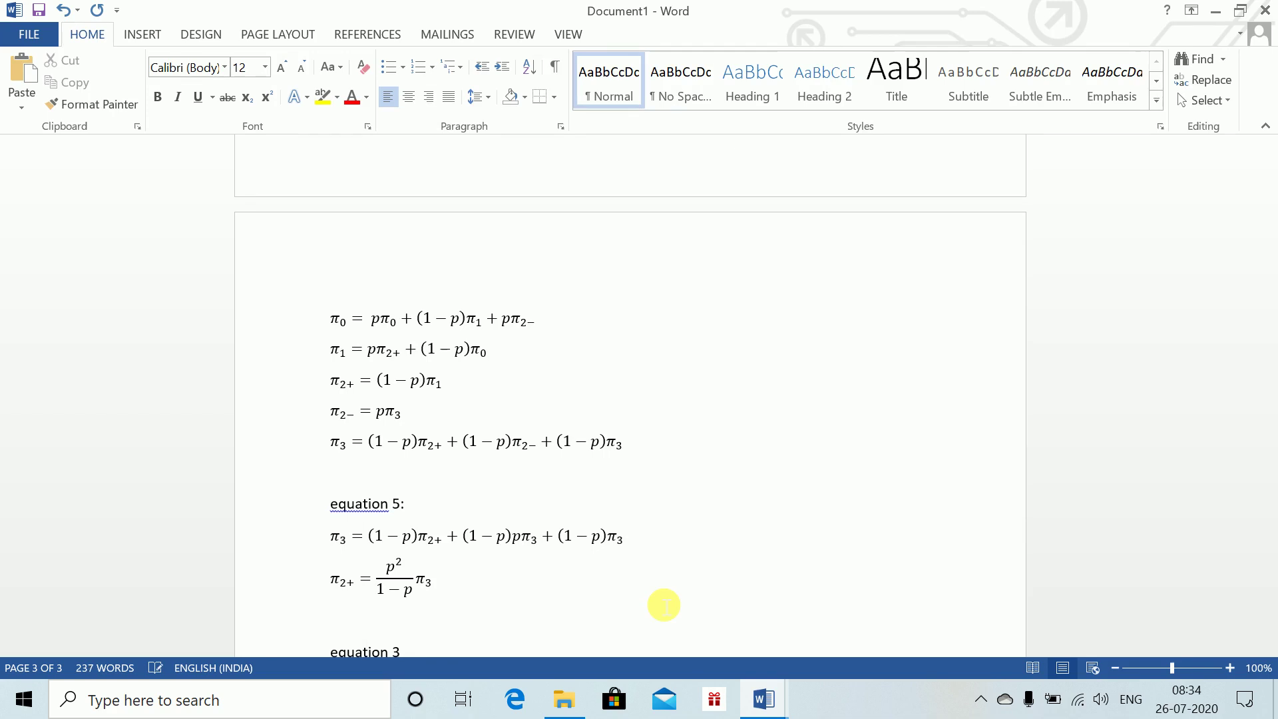
{"action": "type", "text": ":"}
{"action": "key", "text": "Return"}
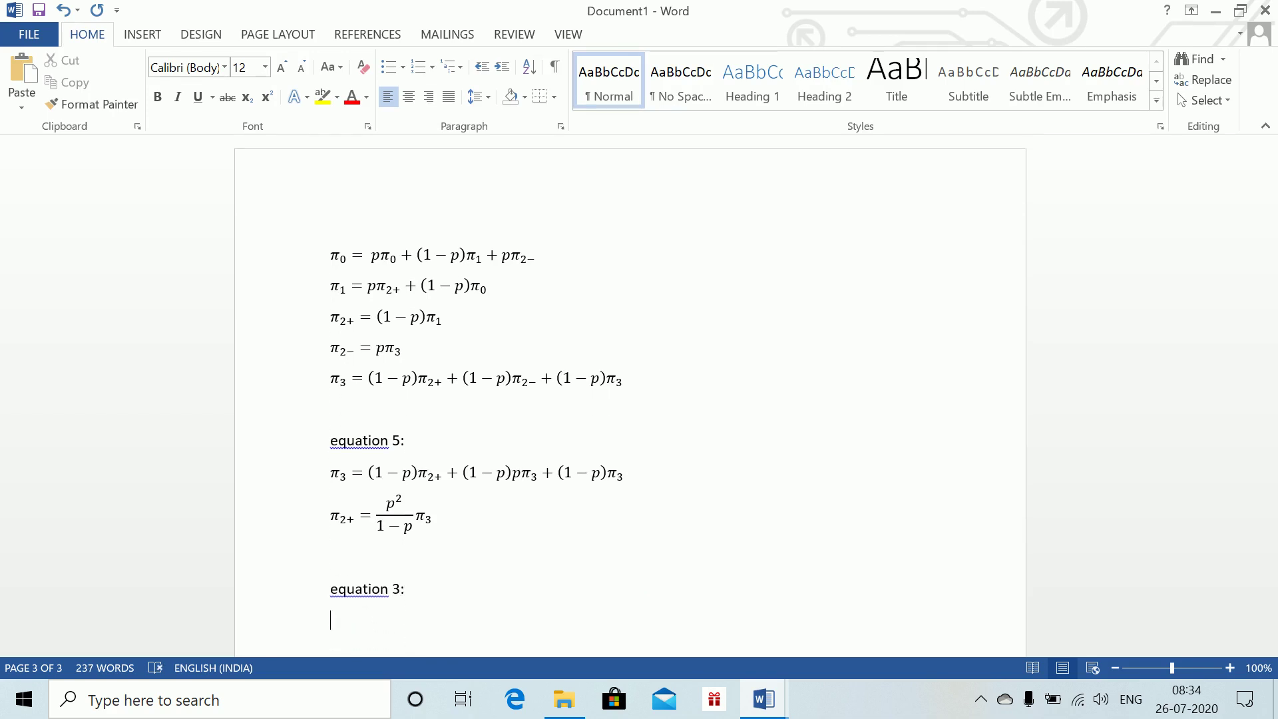
- Write the equation π2+ = (1−p)π1 beneath the equation 3 label
{"action": "key", "text": "alt+equal"}
{"action": "type", "text": "\\"}
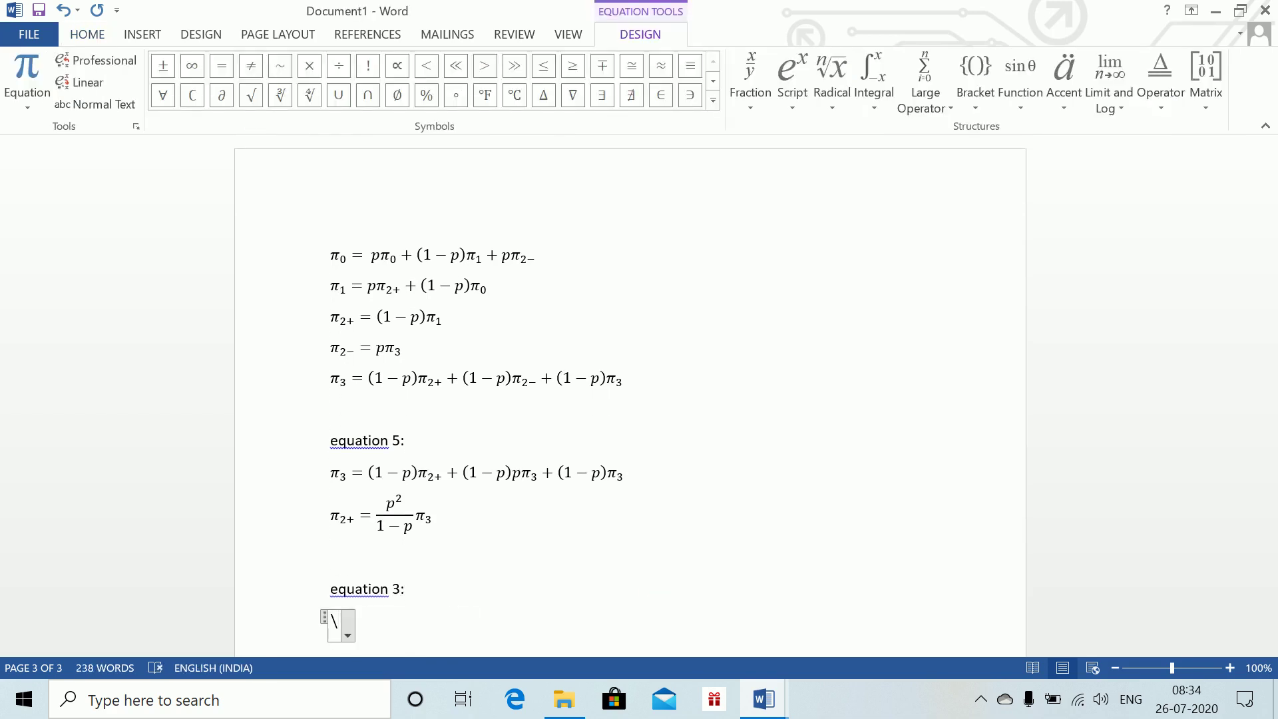
{"action": "type", "text": "pi _"}
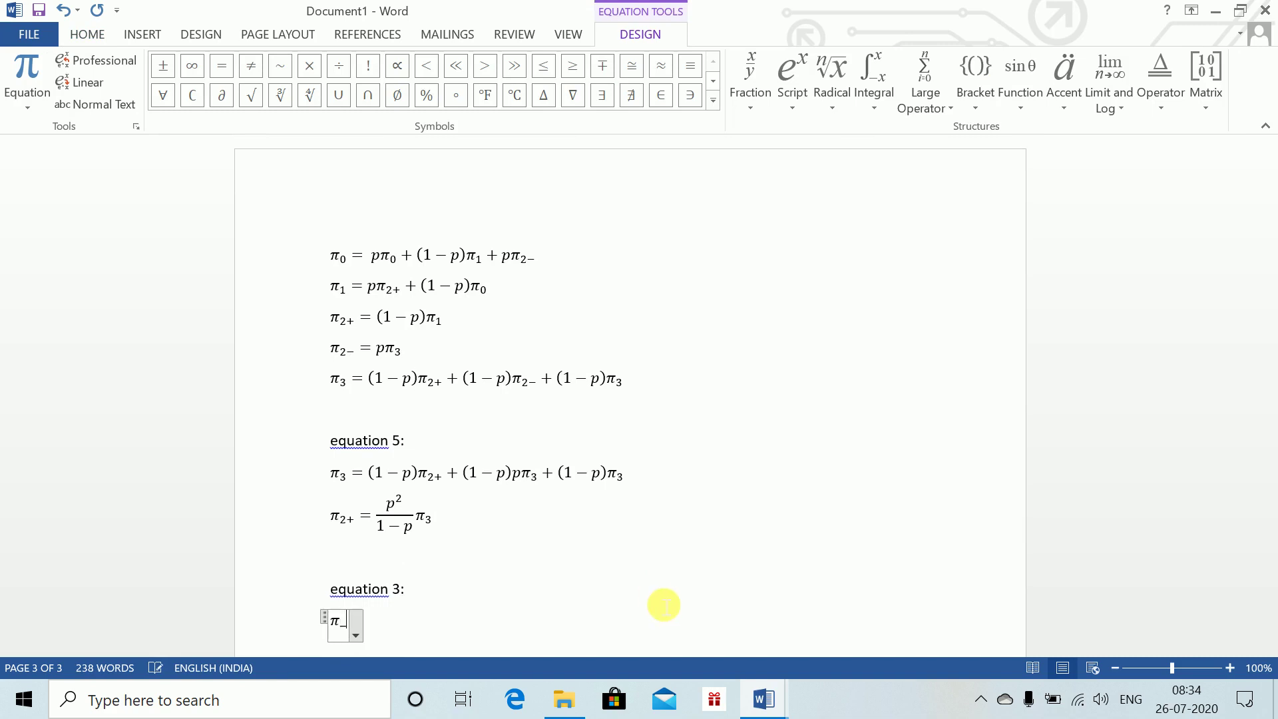
{"action": "type", "text": "(2+"}
{"action": "key", "text": "BackSpace"}
{"action": "key", "text": "BackSpace"}
{"action": "key", "text": "BackSpace"}
{"action": "type", "text": "(2+) "}
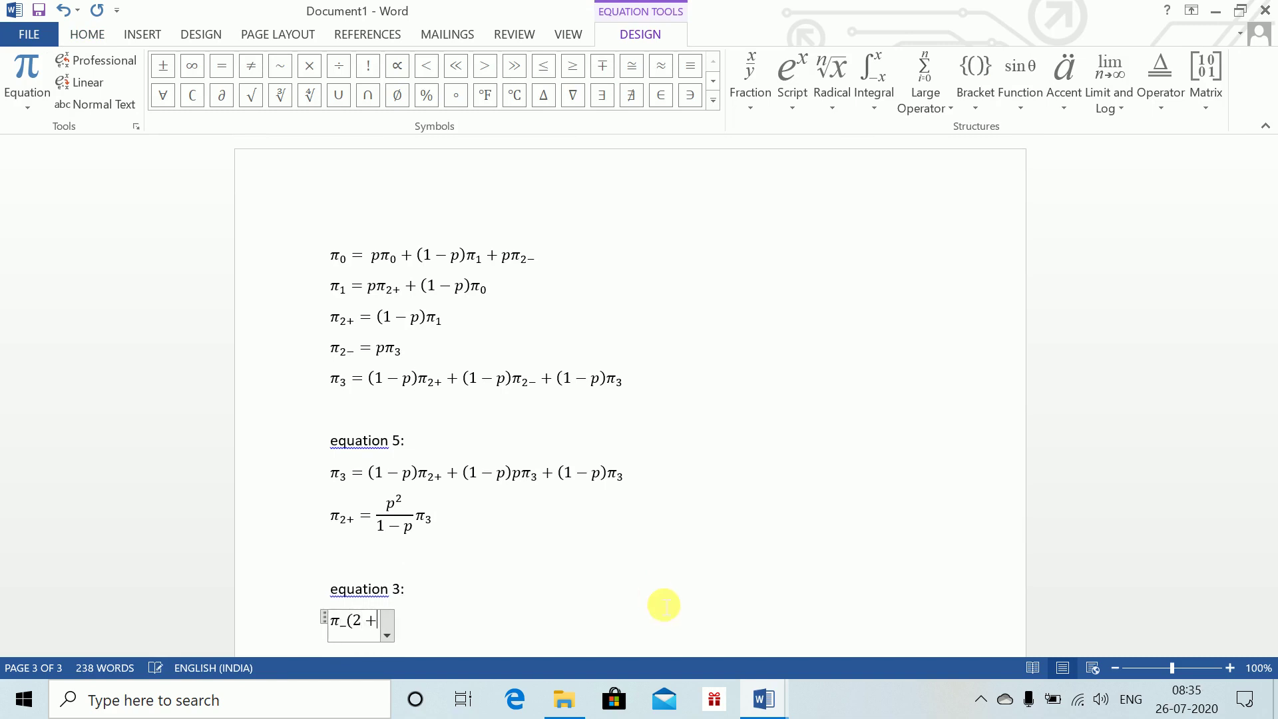
{"action": "type", "text": "="}
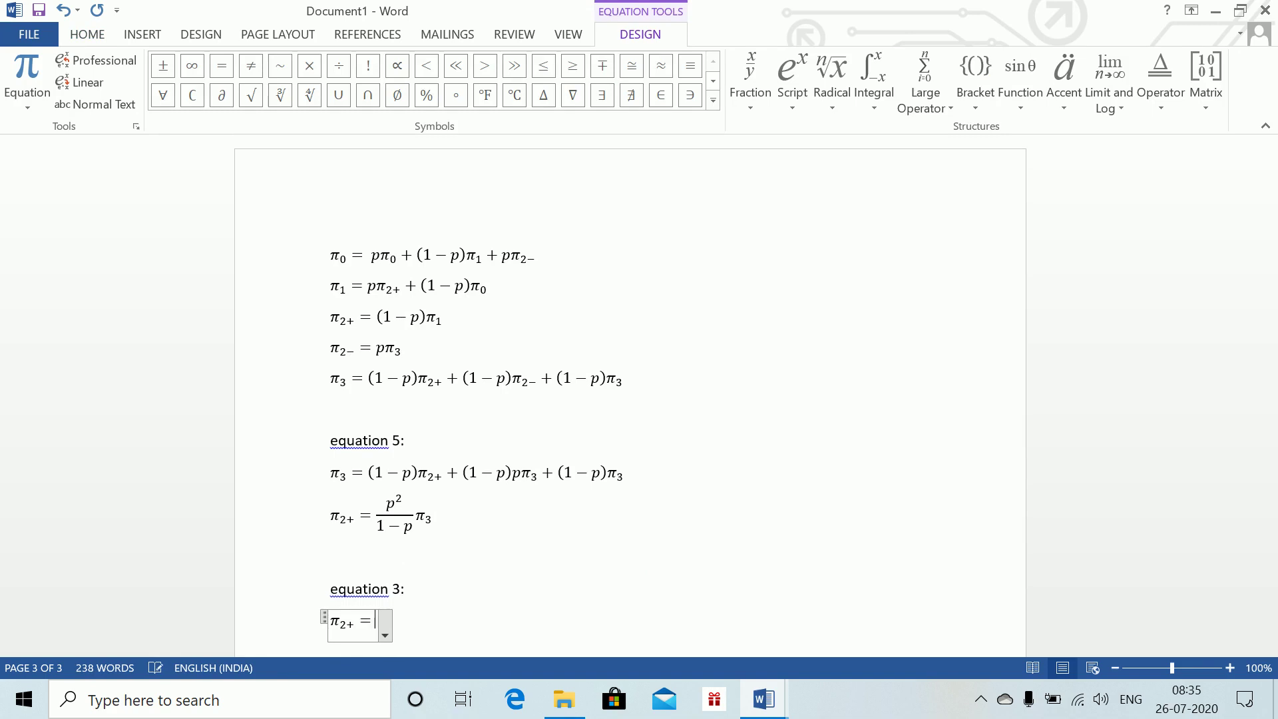
{"action": "type", "text": "(1-p"}
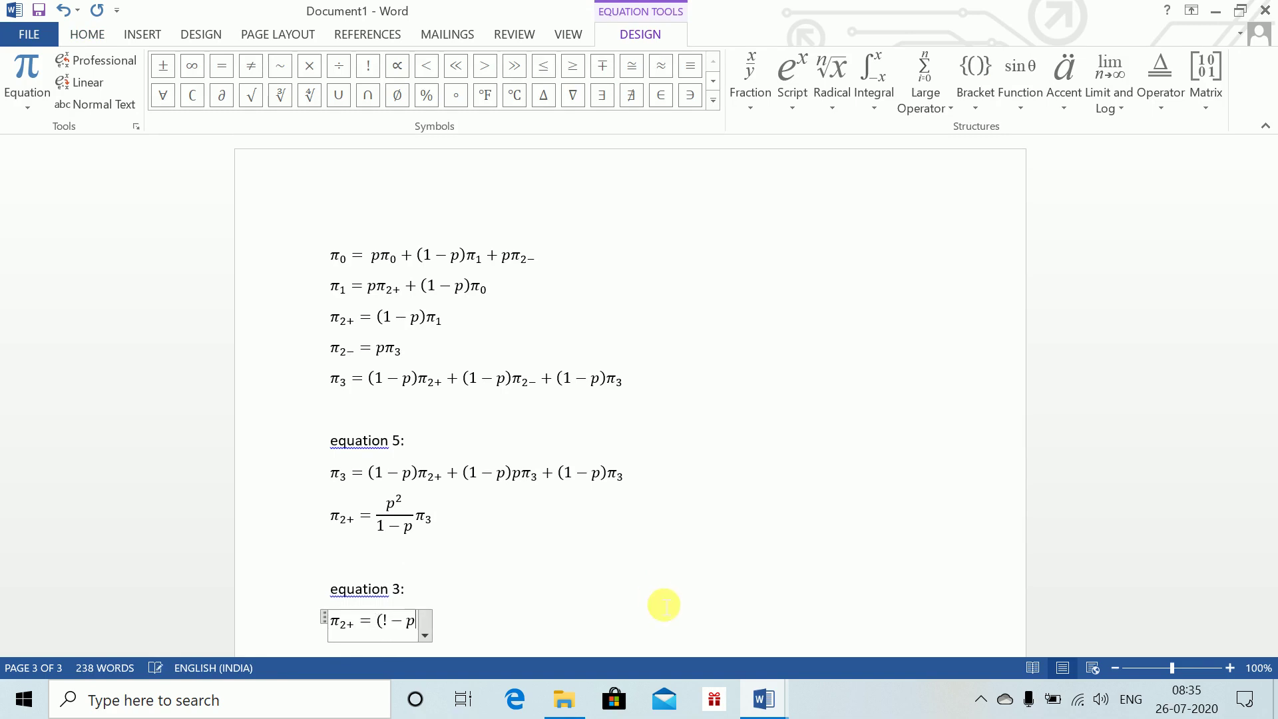
{"action": "key", "text": "BackSpace"}
{"action": "key", "text": "BackSpace"}
{"action": "key", "text": "BackSpace"}
{"action": "type", "text": "1-p)"}
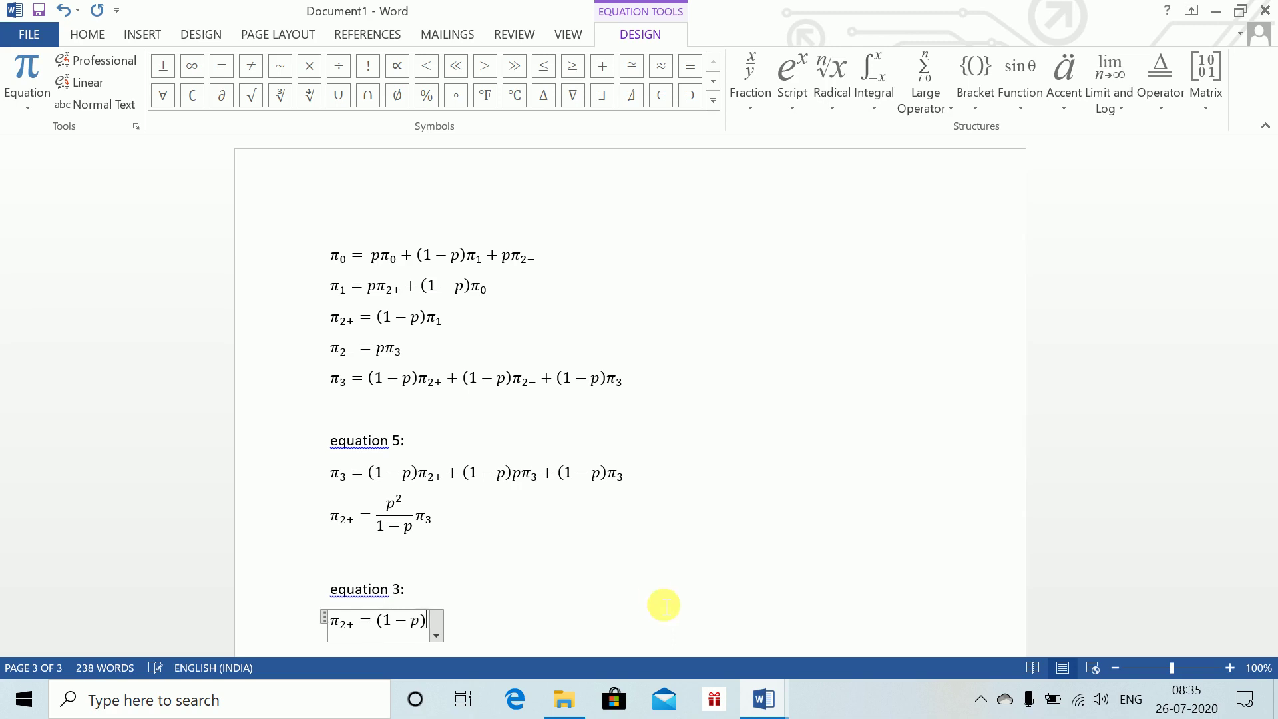
{"action": "type", "text": "\\pi "}
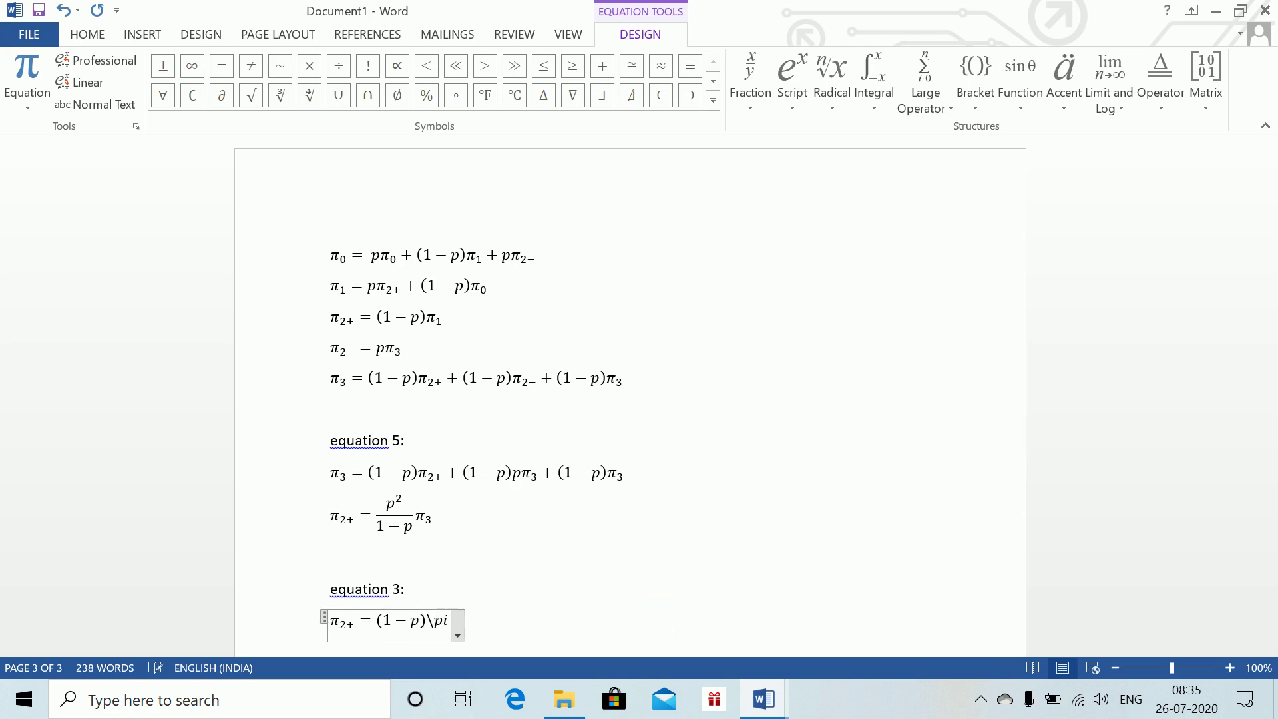
{"action": "type", "text": "_1"}
{"action": "key", "text": "Return"}
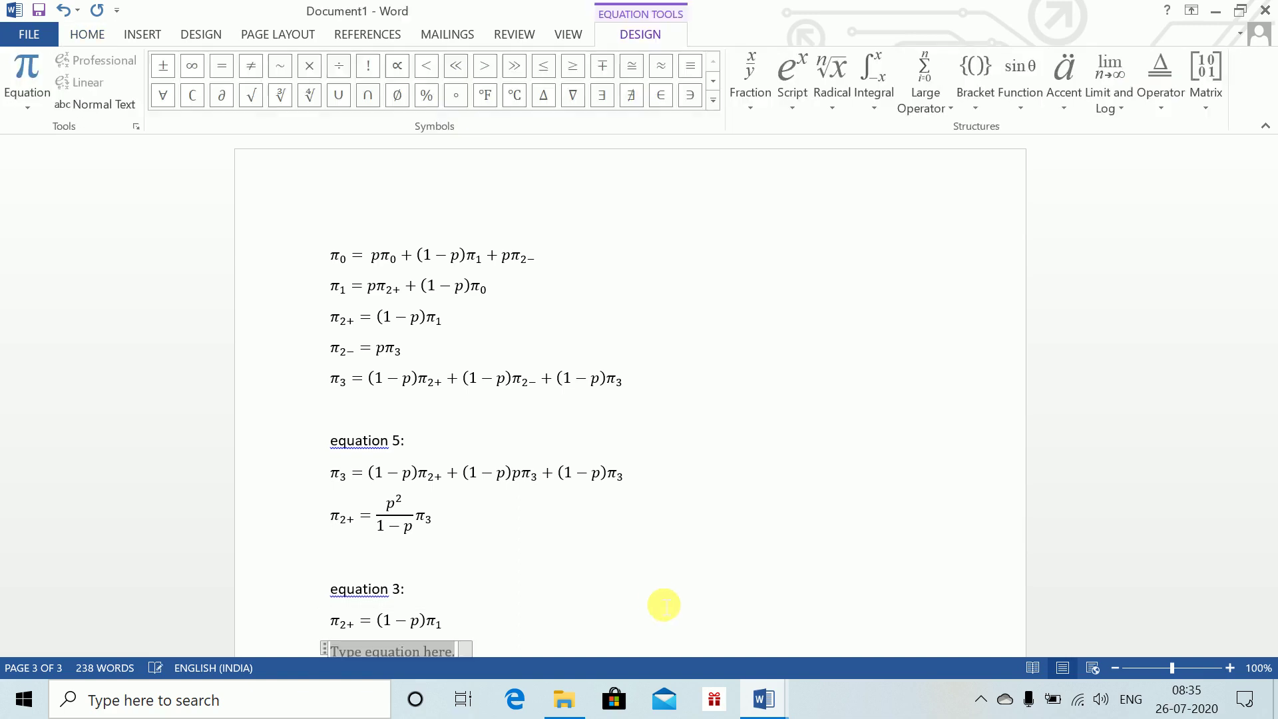
- Build the equation p²/(1−p)π3 = (!−p)π1 by pasting the fraction term from above
{"action": "key", "text": "alt+equal"}
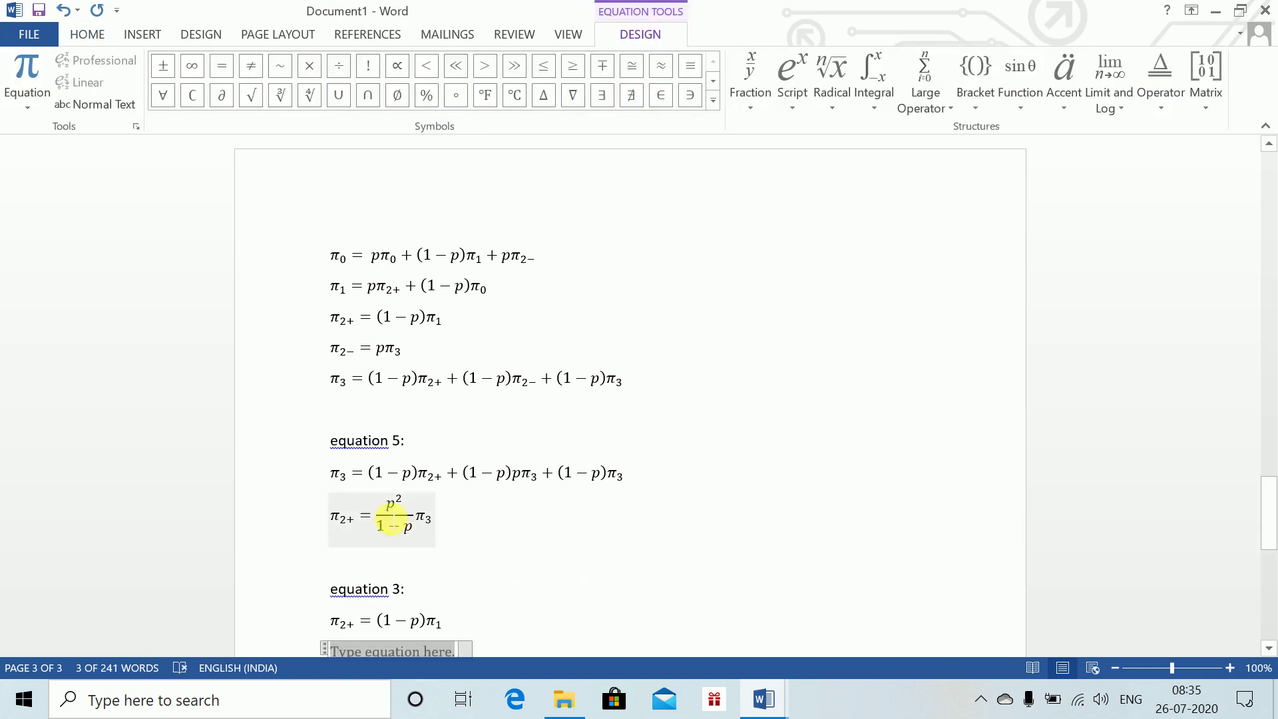
{"action": "left_click", "coordinate": [419, 529]}
{"action": "left_click_drag", "start_coordinate": [430, 540], "coordinate": [443, 532]}
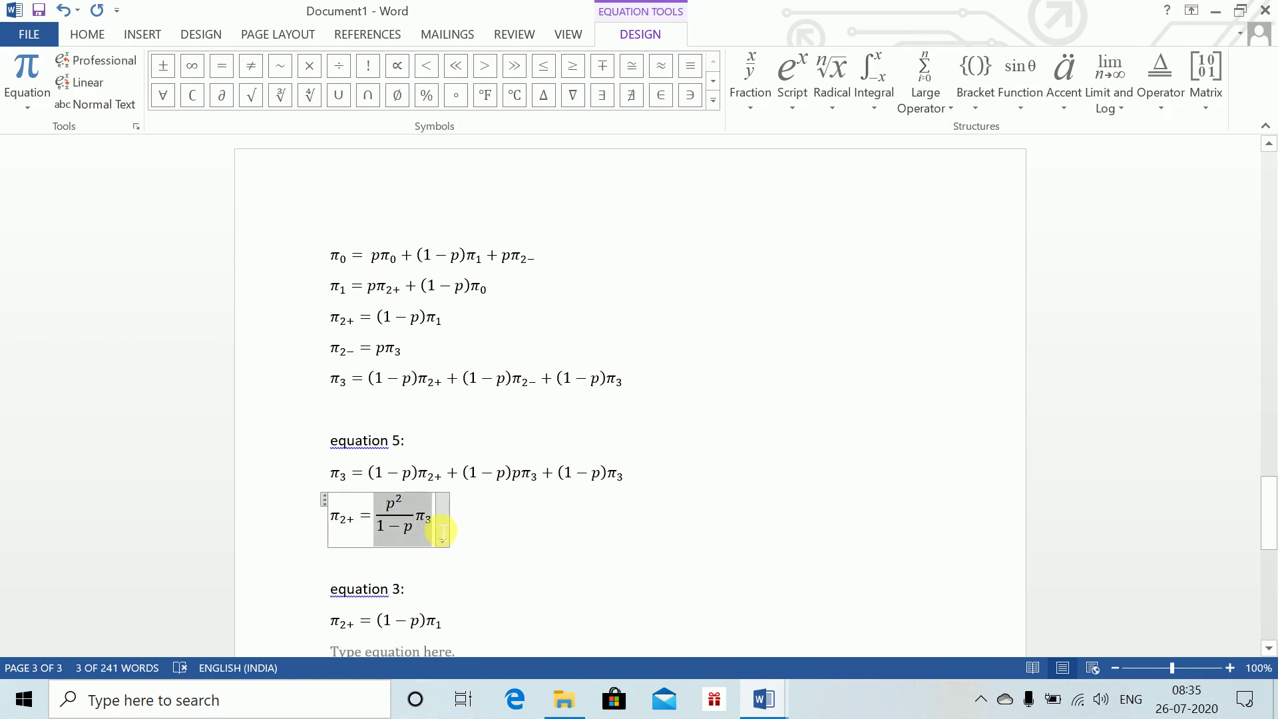
{"action": "left_click", "coordinate": [387, 658]}
{"action": "key", "text": "ctrl+v"}
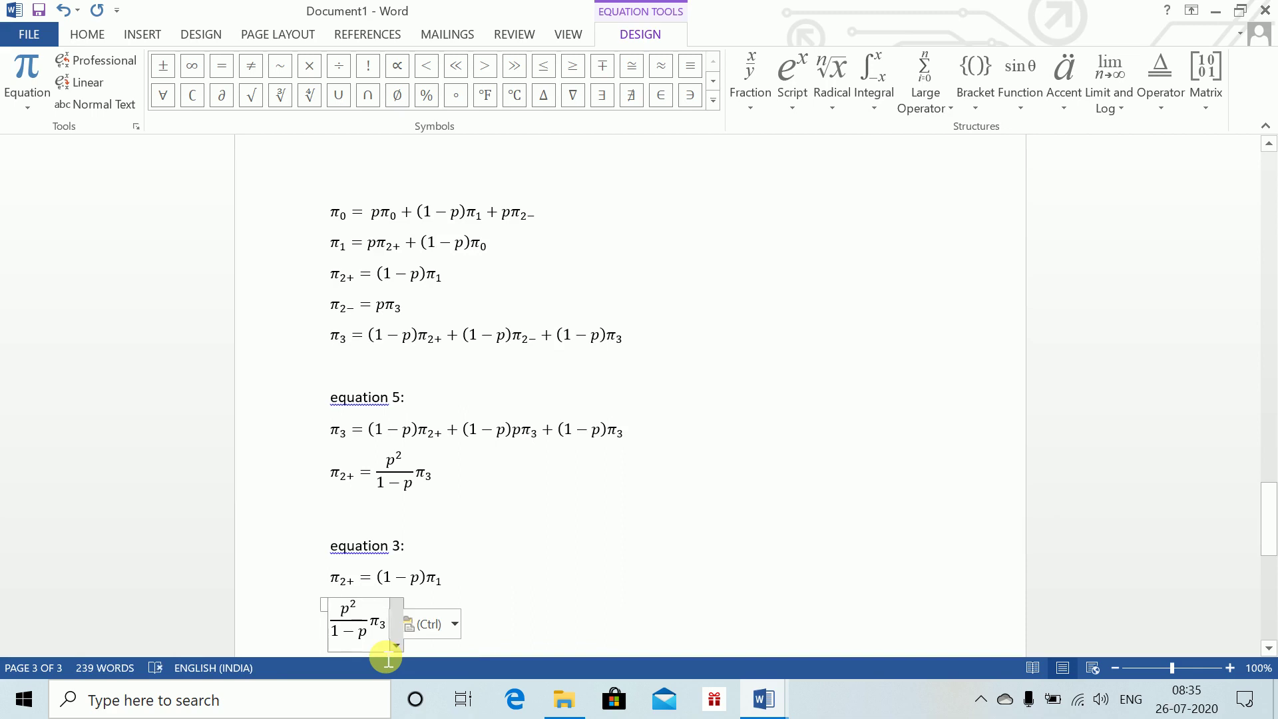
{"action": "type", "text": "="}
{"action": "type", "text": "(!-p"}
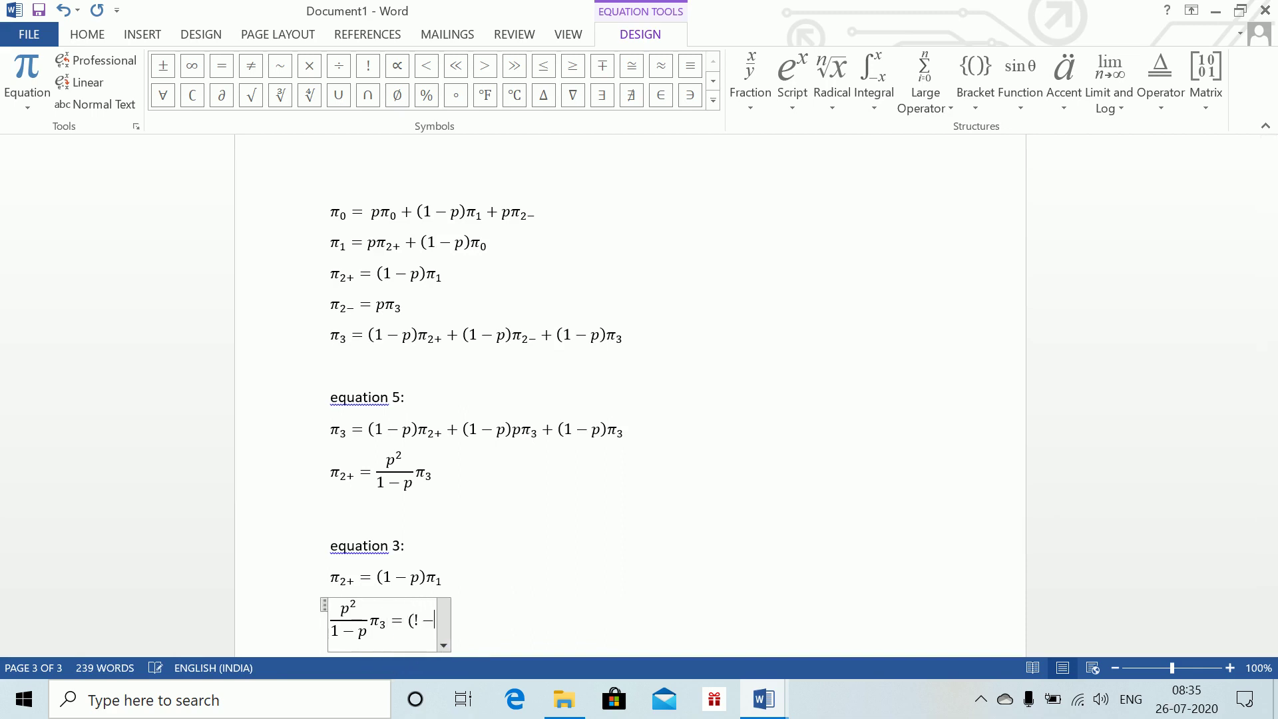
{"action": "type", "text": ")\\pi_1"}
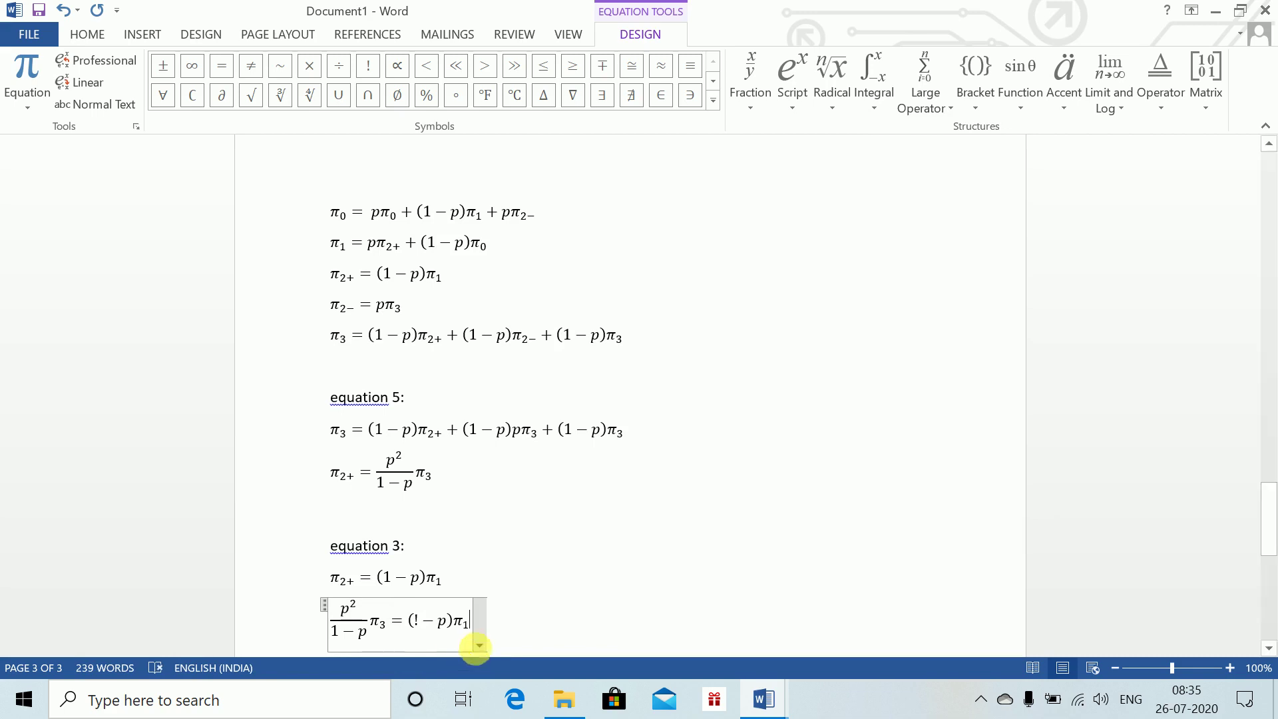
{"action": "left_click", "coordinate": [562, 634]}
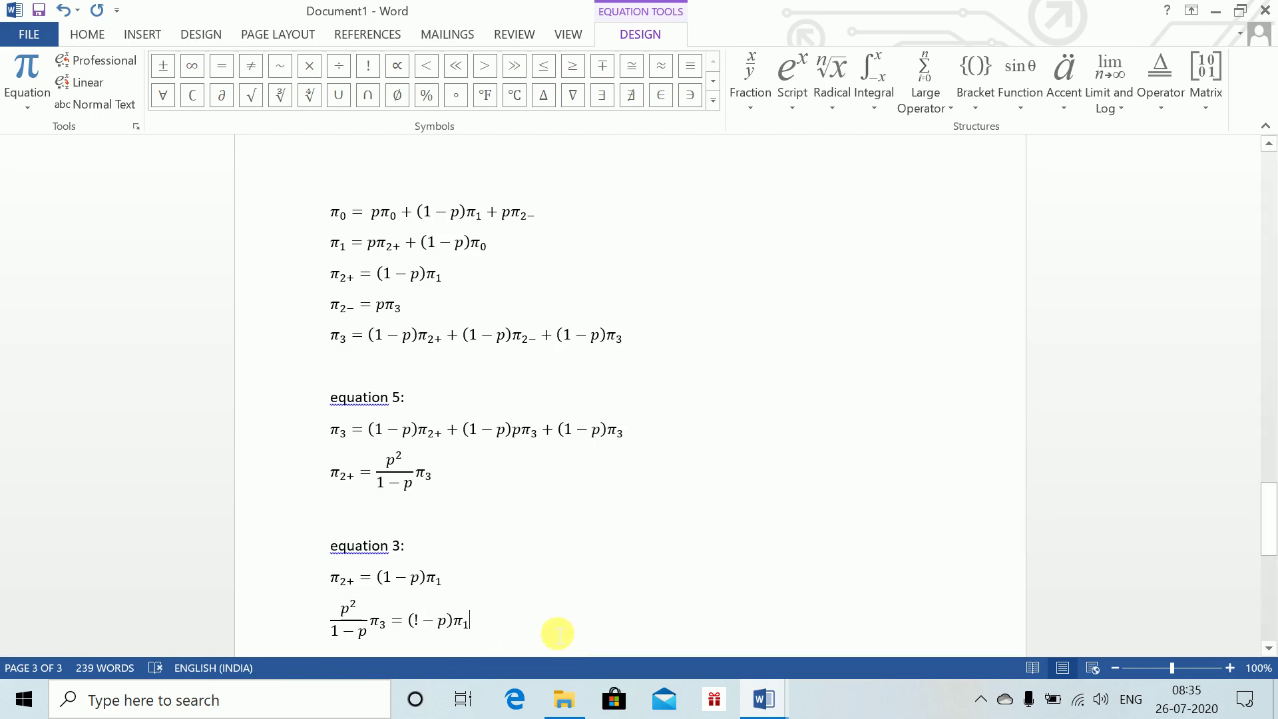
- Select the mistyped bracket contents and switch to the CS2 Word Class 1 question document
{"action": "scroll", "coordinate": [398, 609], "scroll_direction": "down", "scroll_amount": 2}
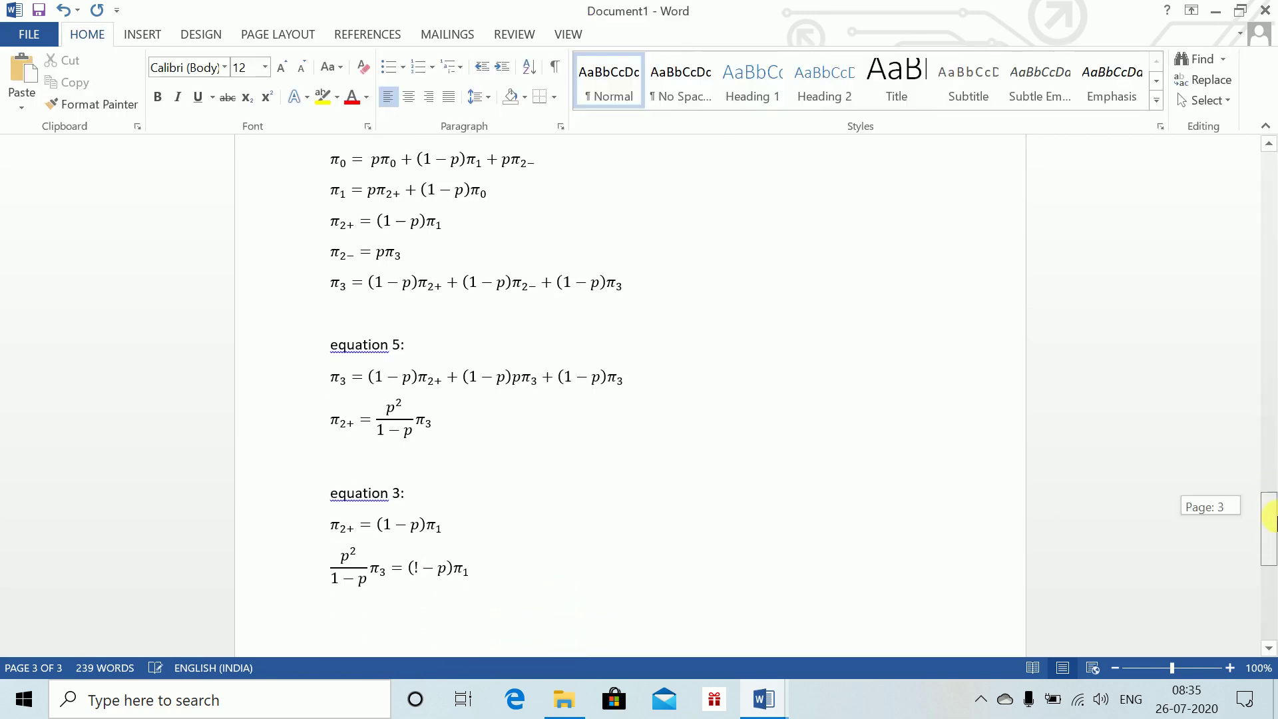
{"action": "double_click", "coordinate": [434, 556]}
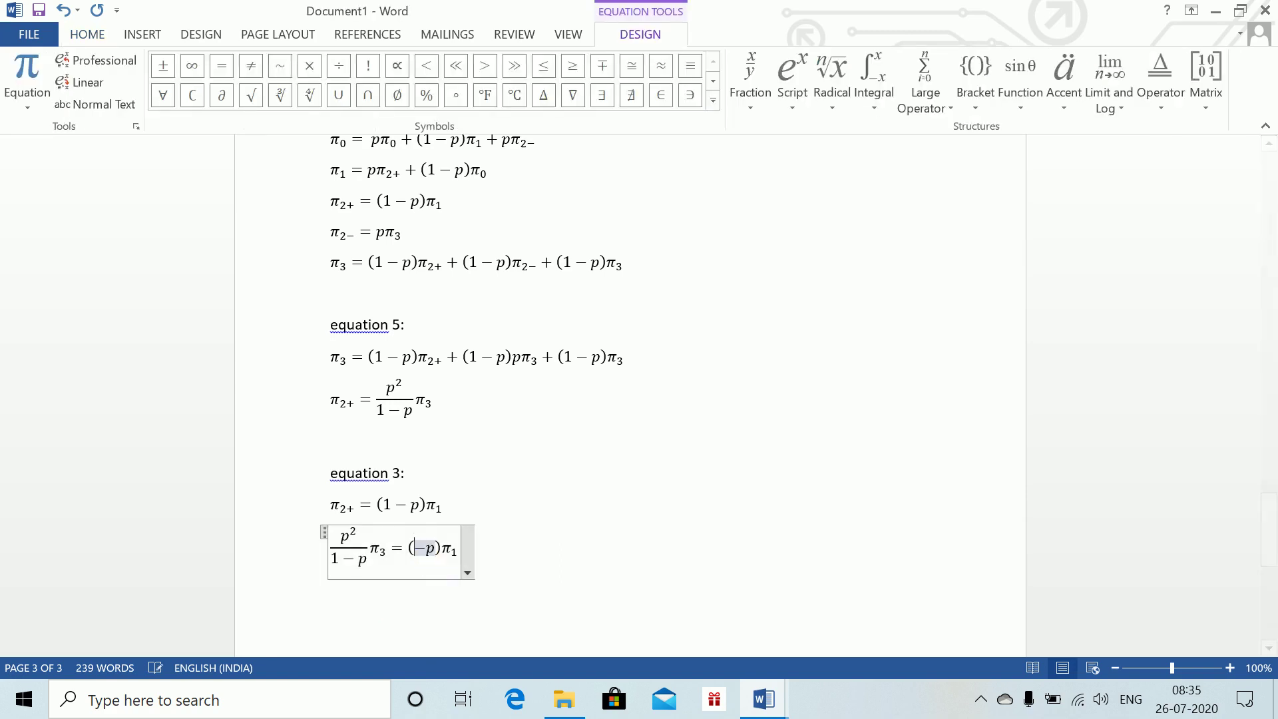
{"action": "key", "text": "alt+Tab"}
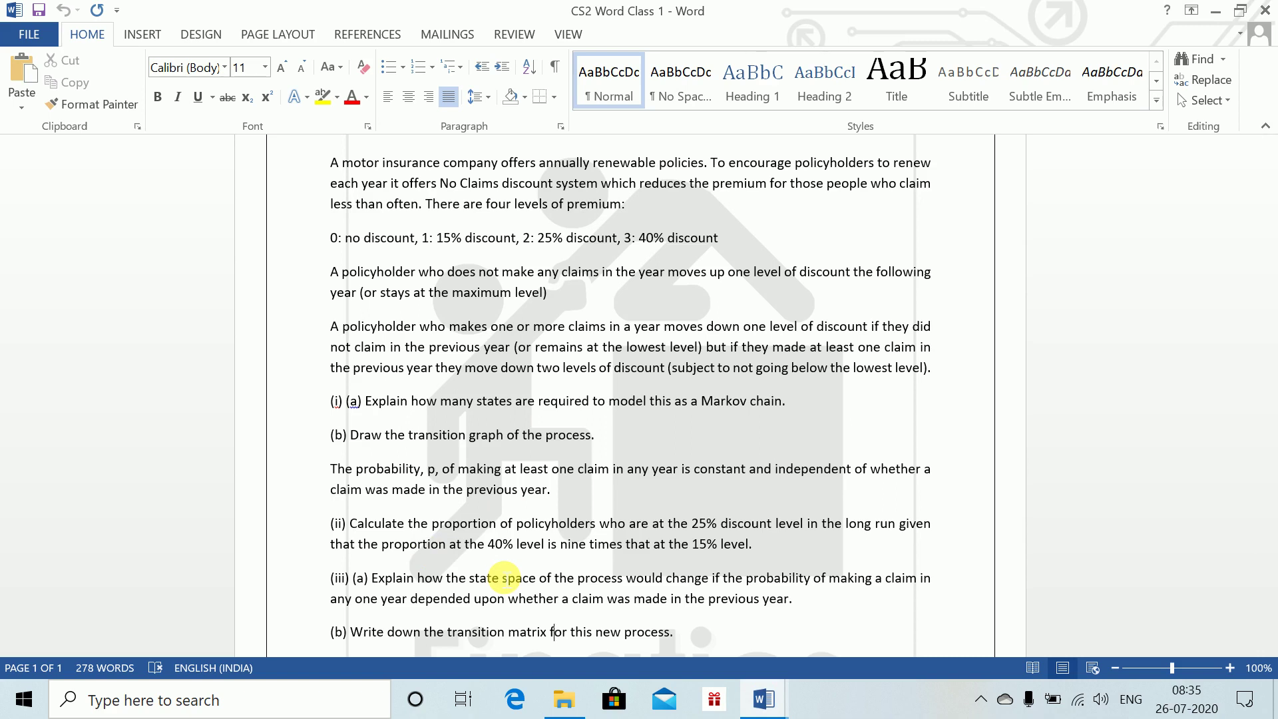
- Back in the working document, fix the bracket to (1−p)π1 and insert a new empty equation
{"action": "key", "text": "alt+Tab"}
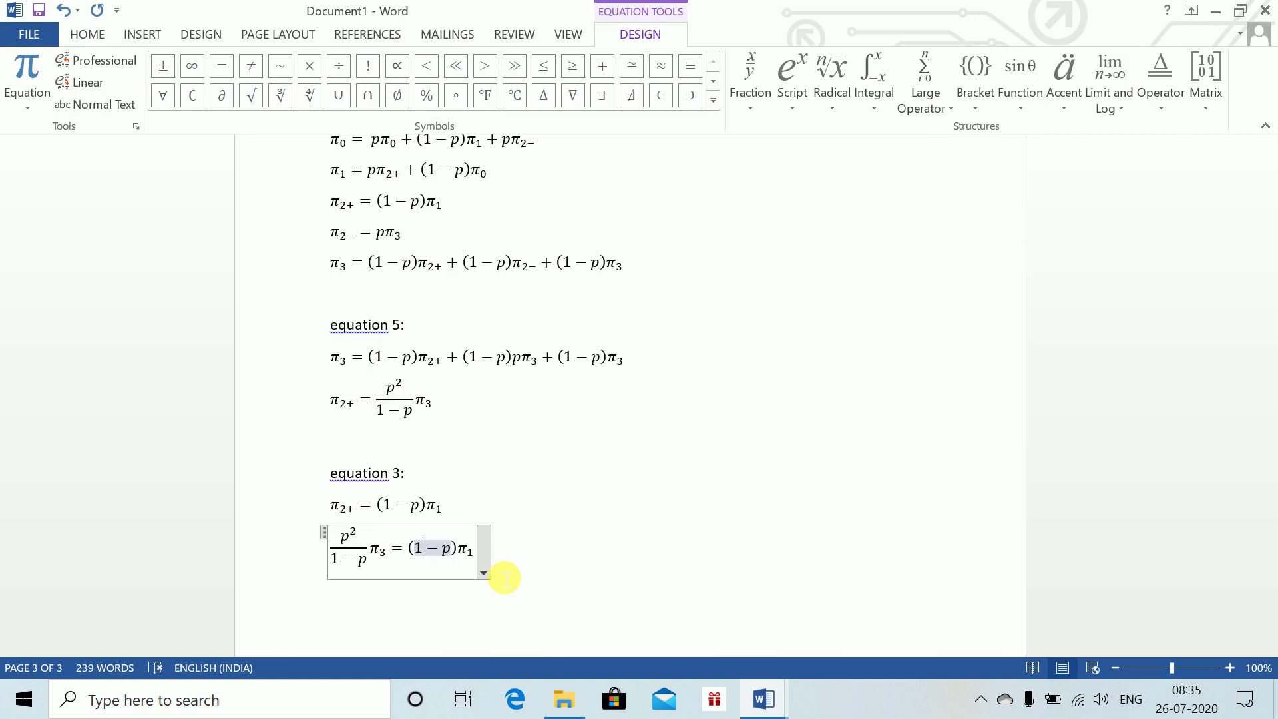
{"action": "key", "text": "alt+Tab"}
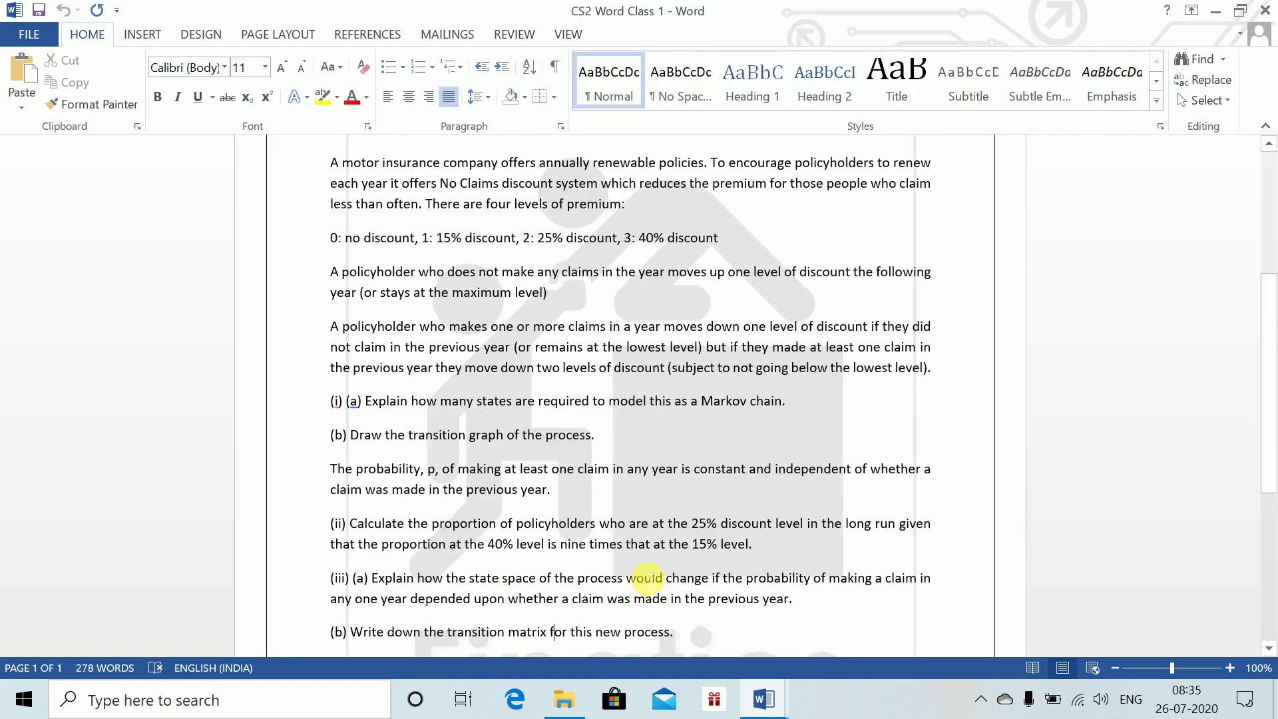
{"action": "key", "text": "alt+Tab"}
{"action": "key", "text": "alt+Tab"}
{"action": "key", "text": "alt+shift+Tab"}
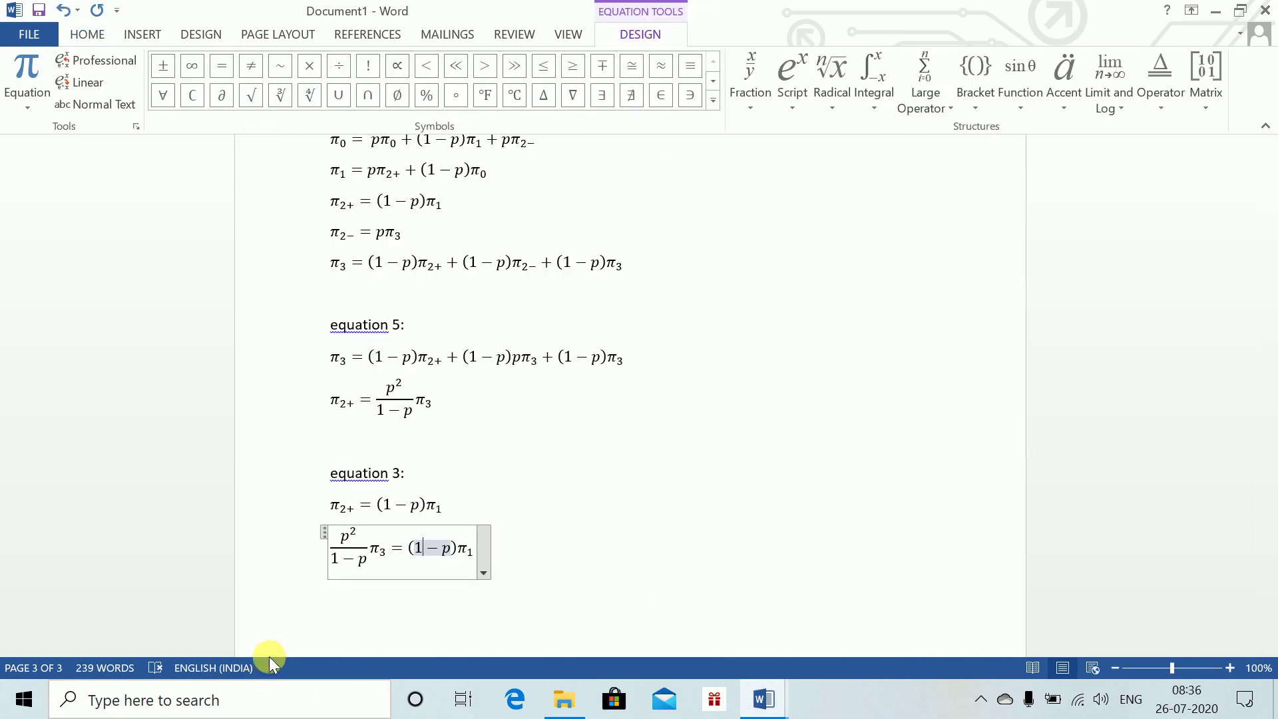
{"action": "left_click", "coordinate": [356, 606]}
{"action": "key", "text": "alt+equal"}
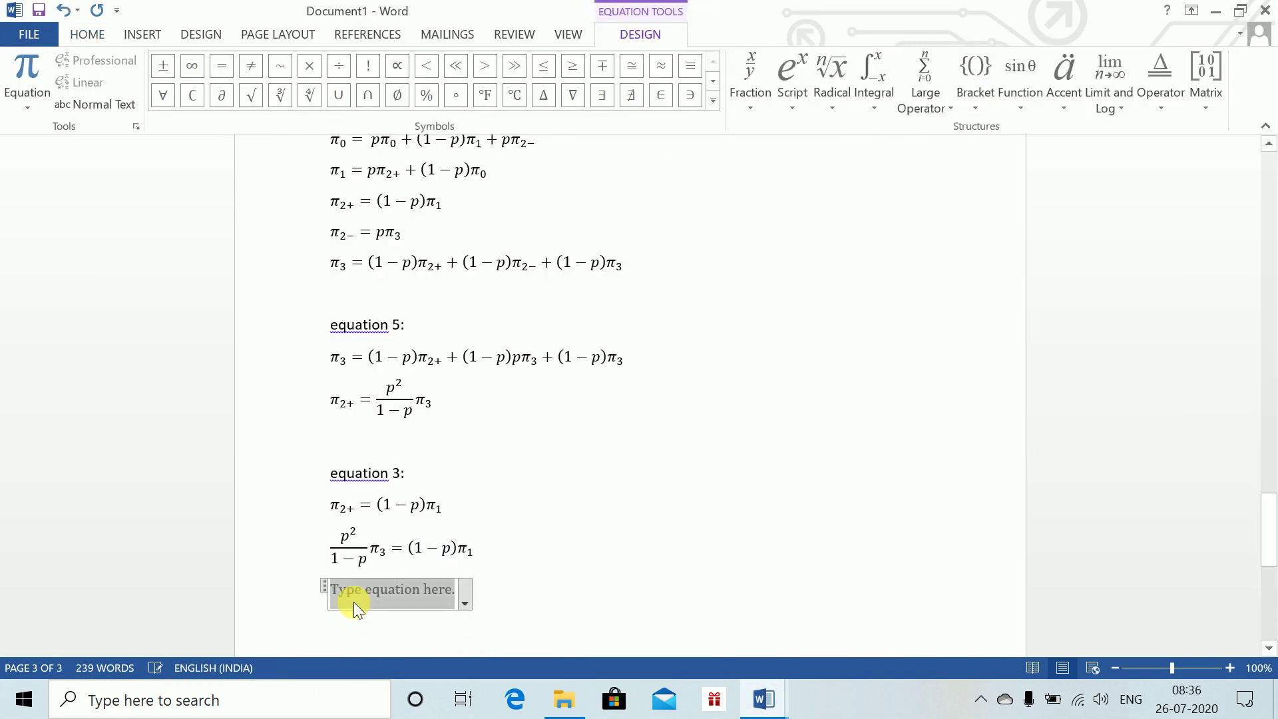
- Write π1 = p²/(1−p)² π3 by pasting the fraction term and squaring its denominator
{"action": "type", "text": "\\pi"}
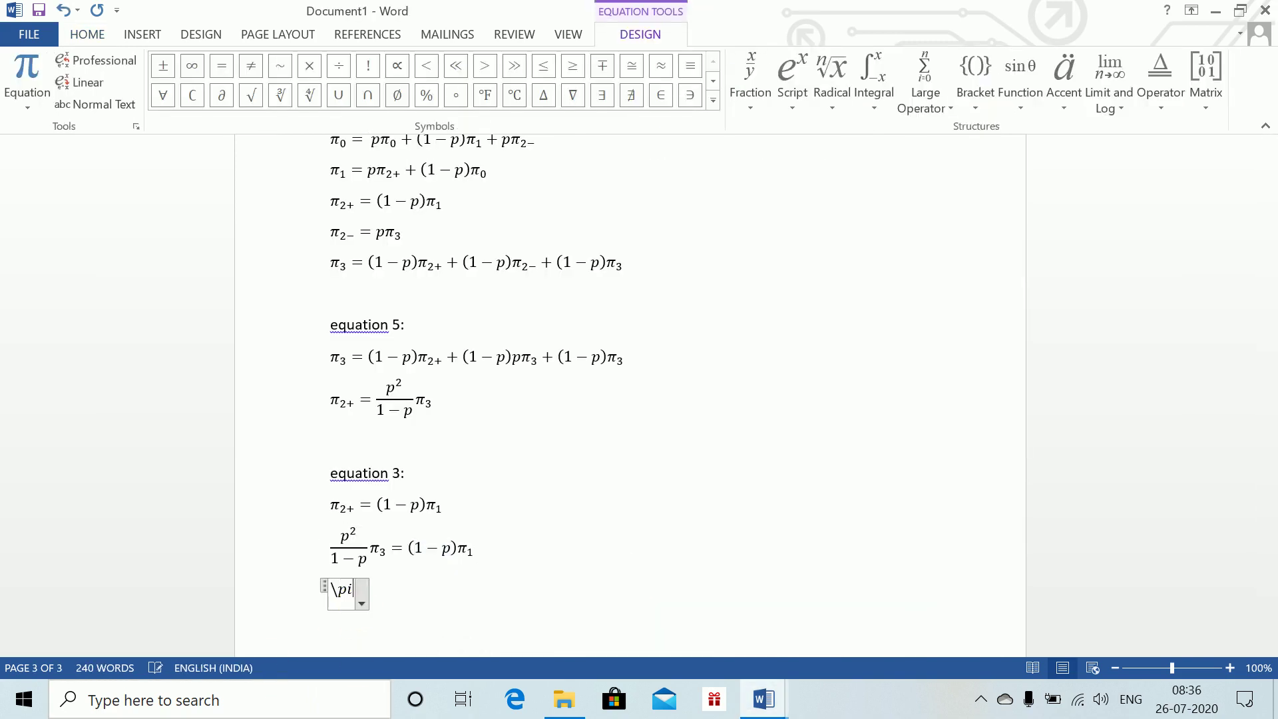
{"action": "type", "text": "_1 ="}
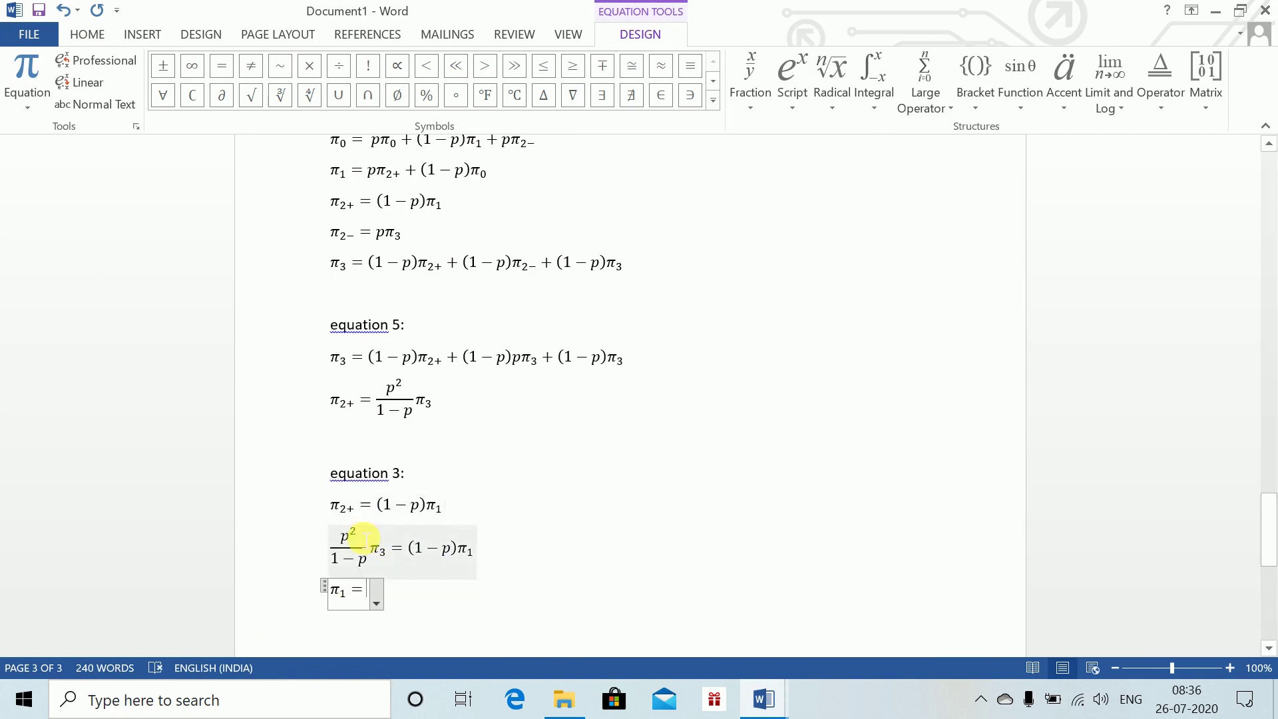
{"action": "left_click_drag", "start_coordinate": [348, 542], "coordinate": [382, 546]}
{"action": "key", "text": "ctrl+c"}
{"action": "left_click", "coordinate": [381, 598]}
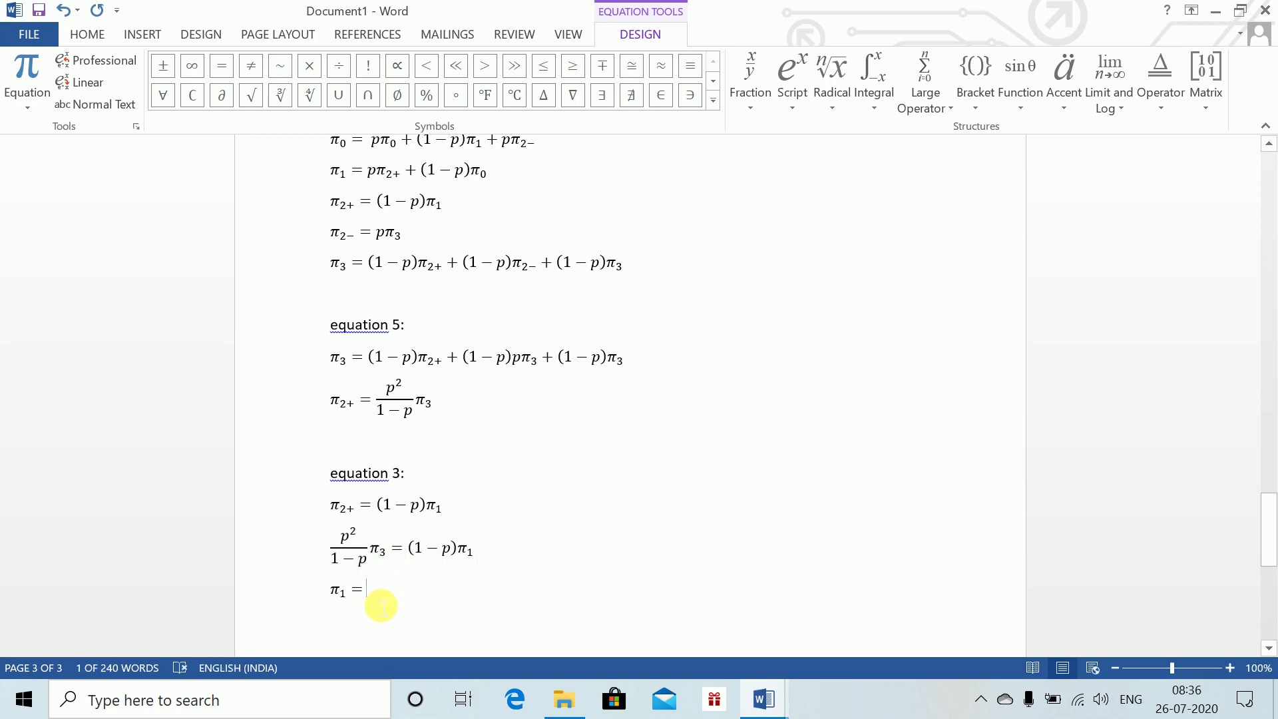
{"action": "key", "text": "ctrl+v"}
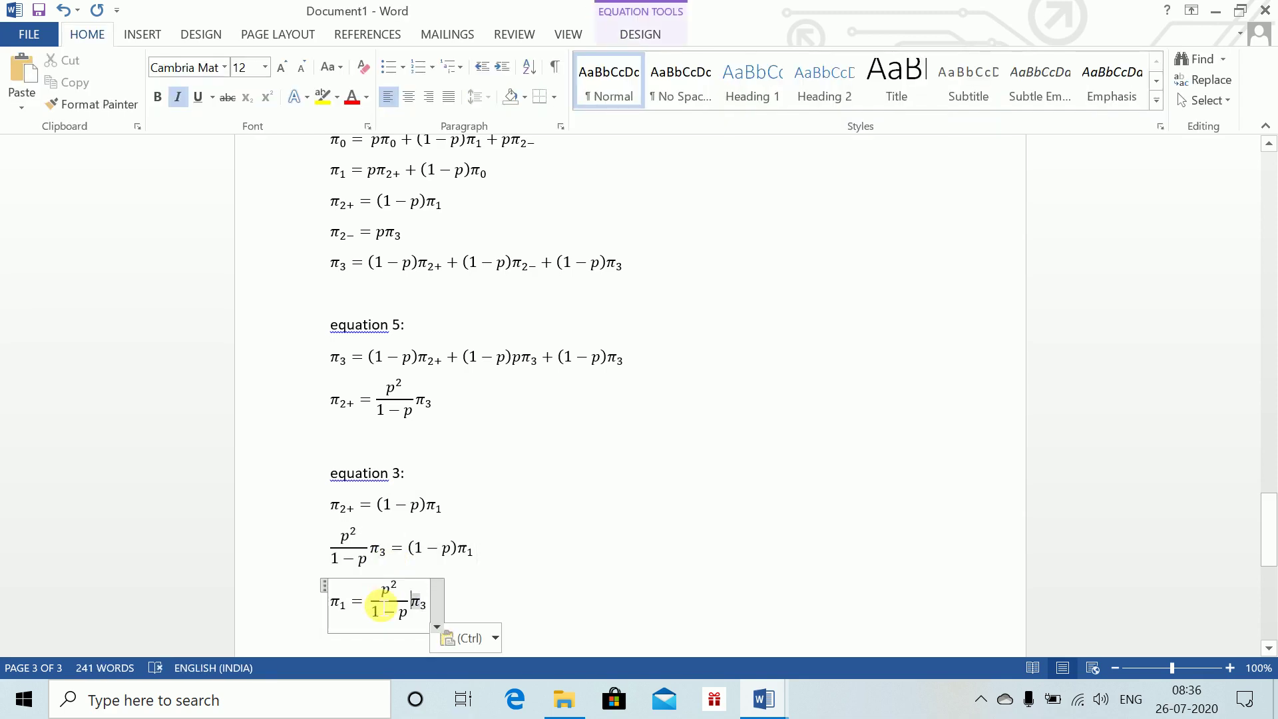
{"action": "key", "text": "Left"}
{"action": "key", "text": "Left"}
{"action": "type", "text": ")"}
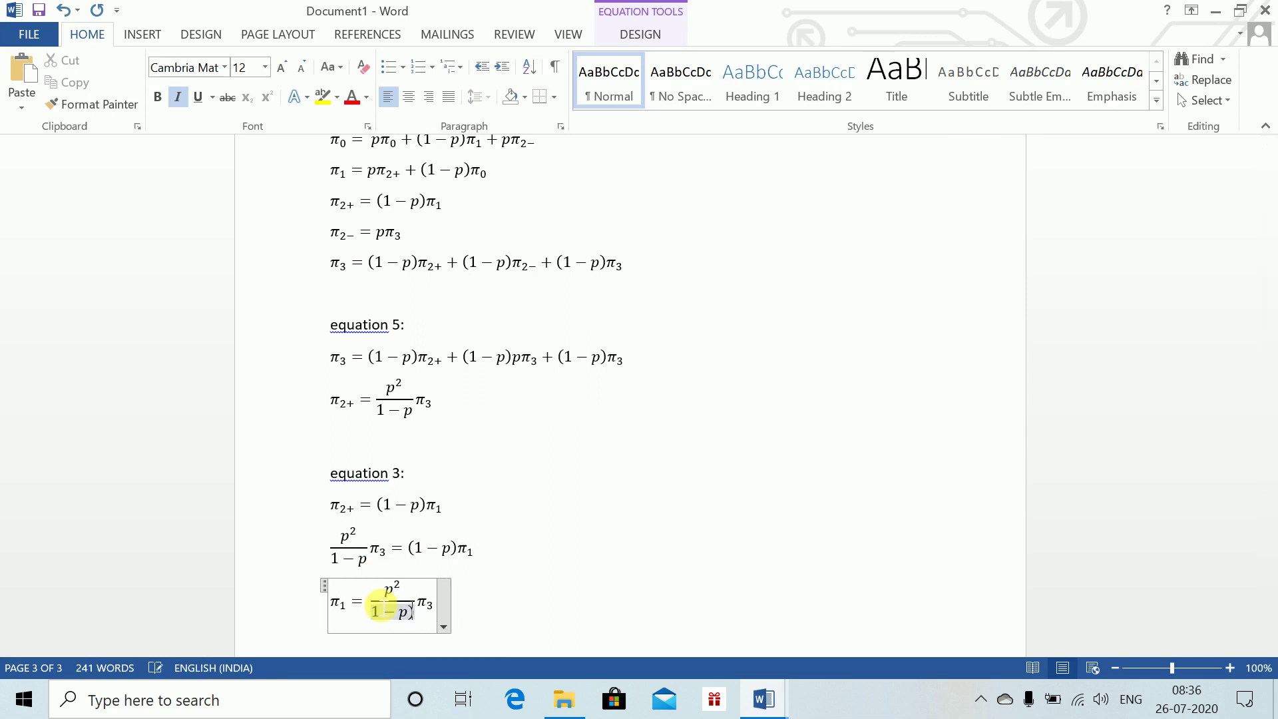
{"action": "key", "text": "Left"}
{"action": "key", "text": "Left"}
{"action": "key", "text": "Left"}
{"action": "key", "text": "Left"}
{"action": "type", "text": "("}
{"action": "type", "text": "^2"}
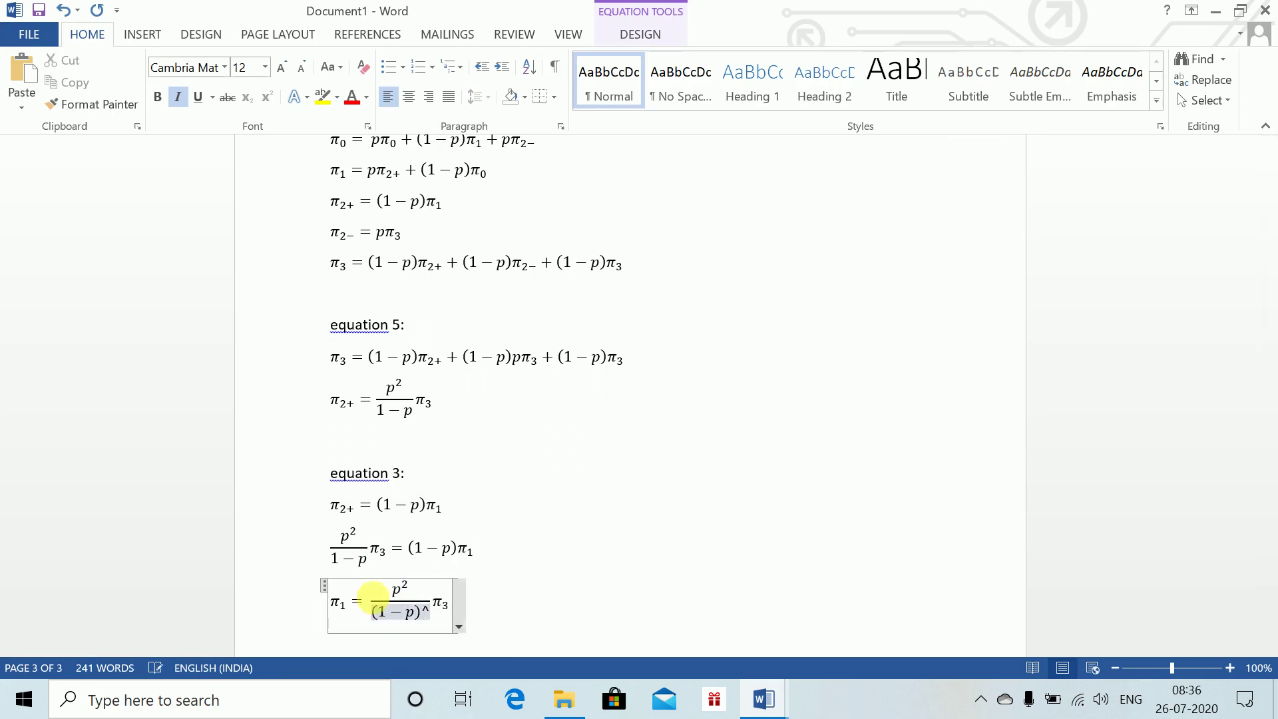
{"action": "key", "text": "Down"}
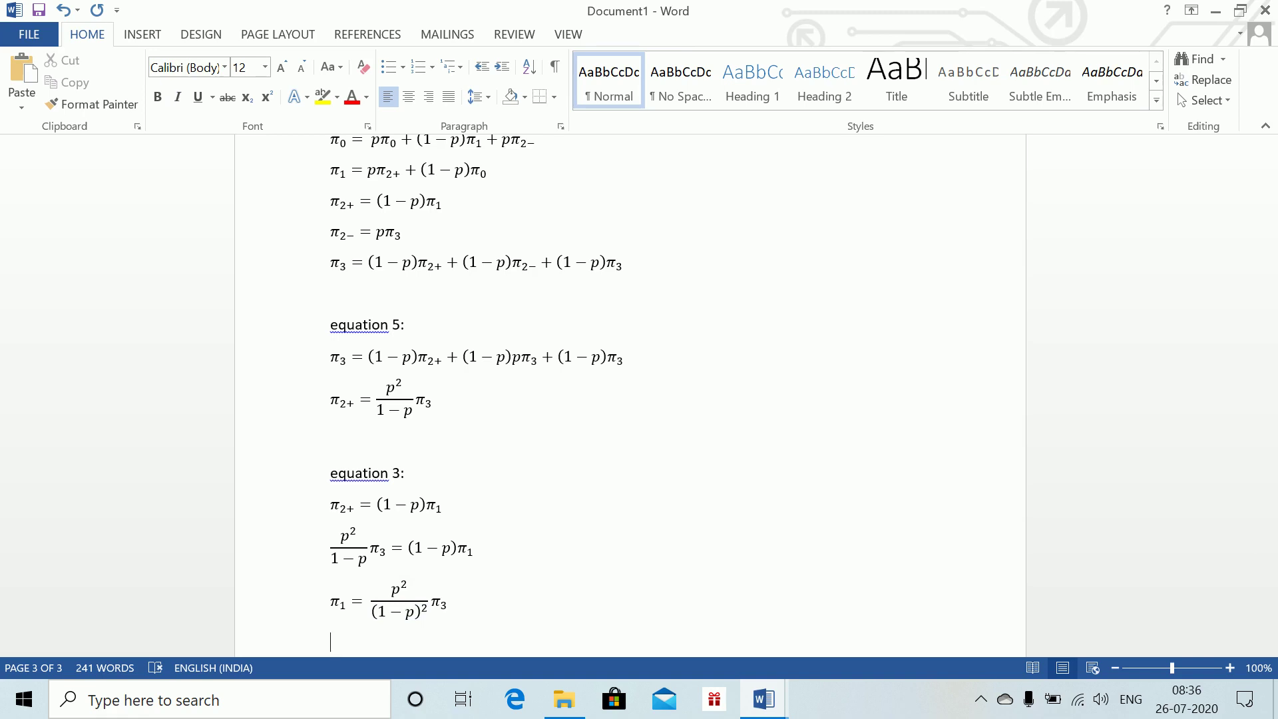
{"action": "key", "text": "Return"}
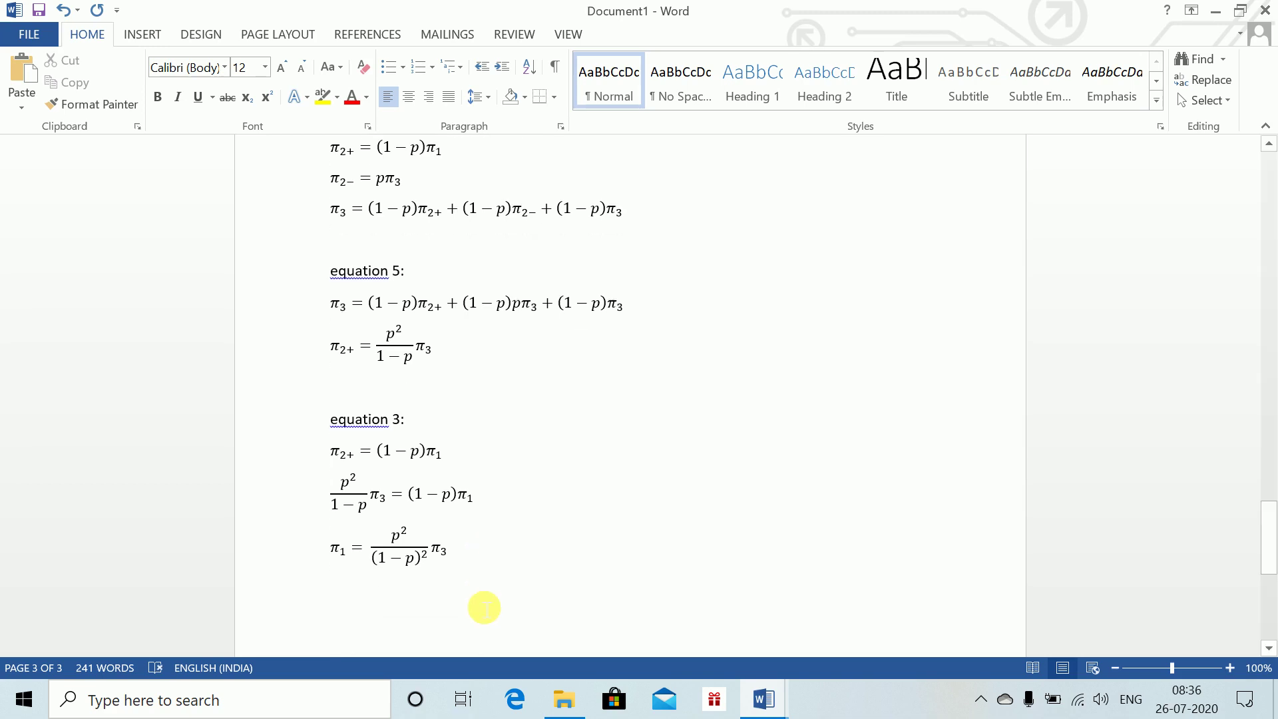
- Add a 'Given' line with the equation π1 = 1/9 π3
{"action": "type", "text": "Given"}
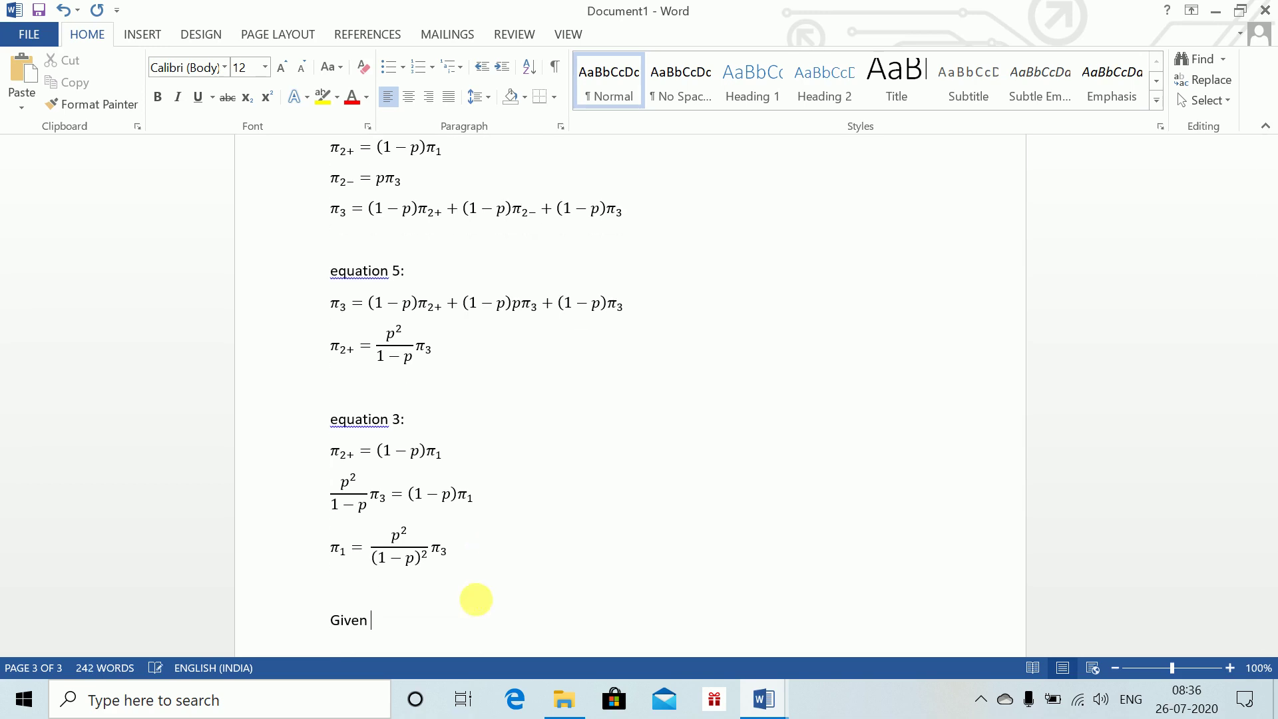
{"action": "key", "text": "alt+equal"}
{"action": "type", "text": "\\pi"}
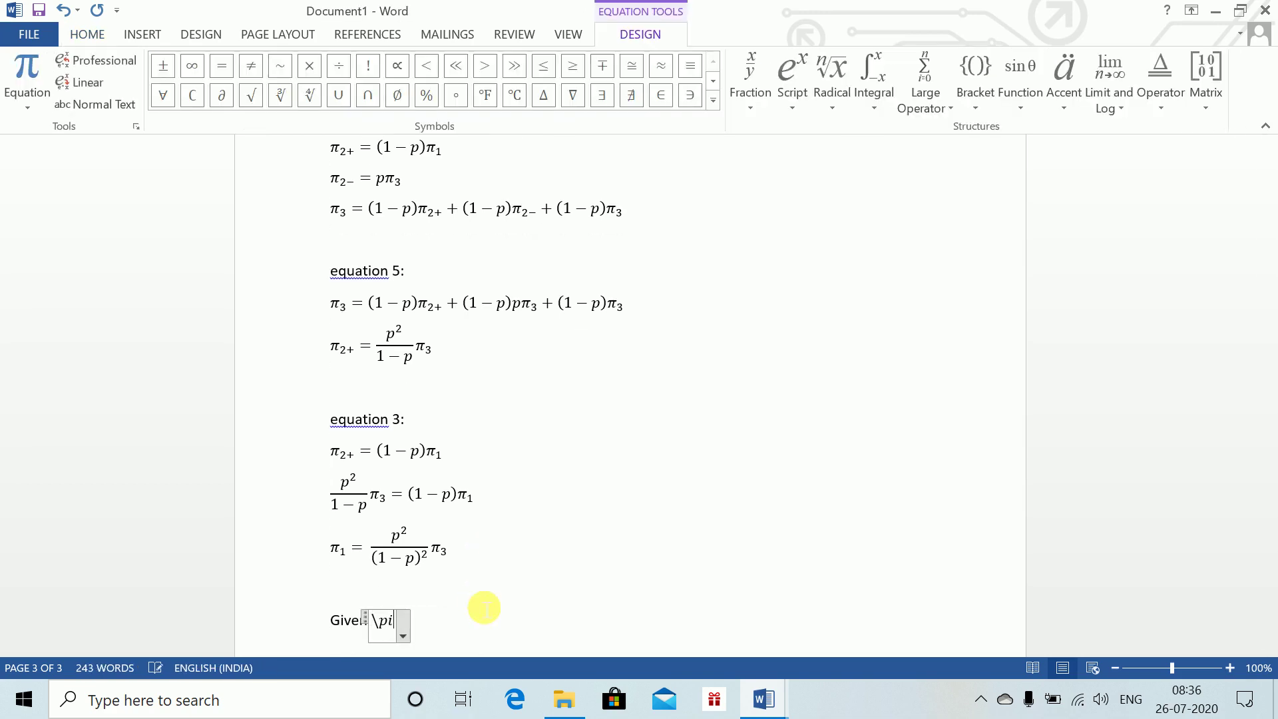
{"action": "type", "text": "_1=1/"}
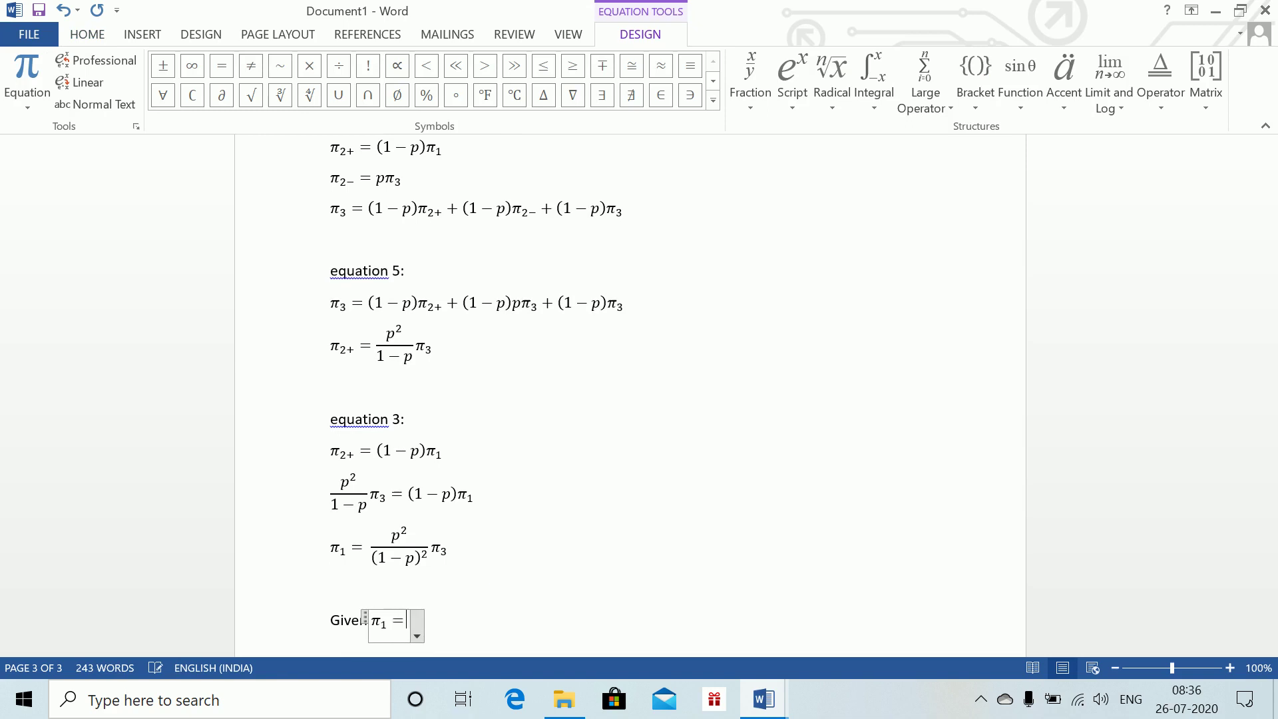
{"action": "type", "text": "9 "}
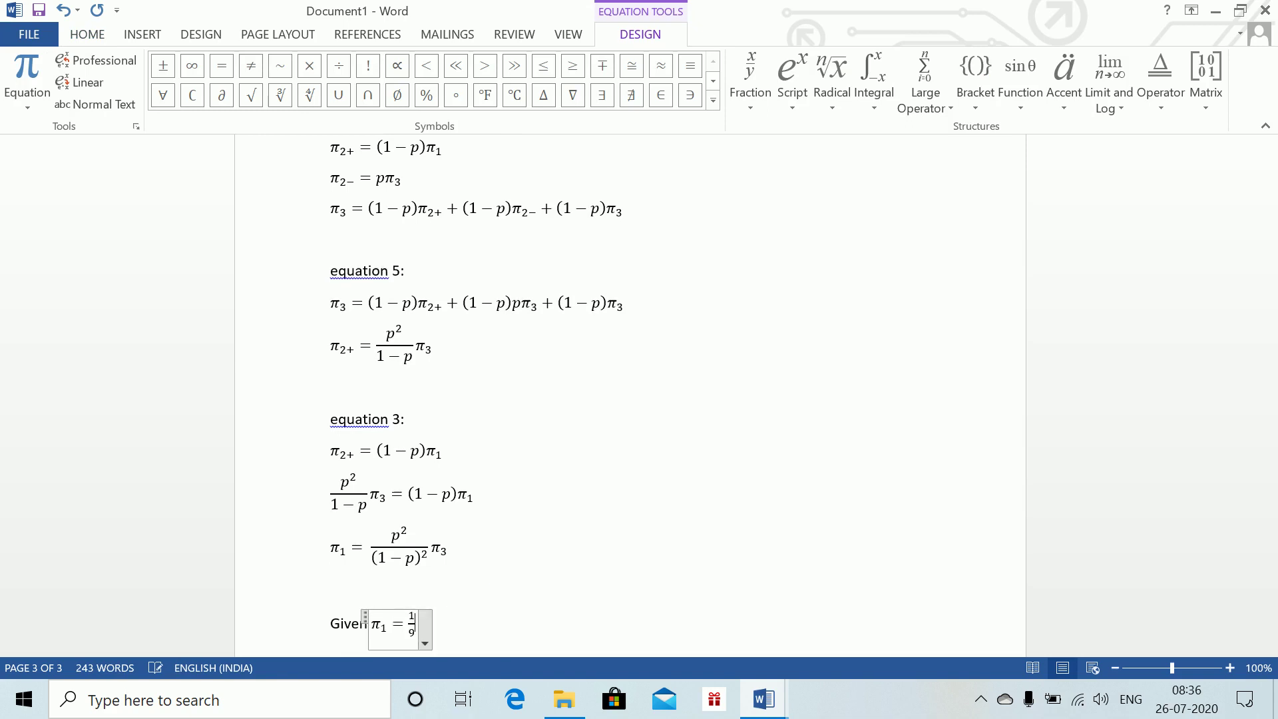
{"action": "type", "text": "\\pi_"}
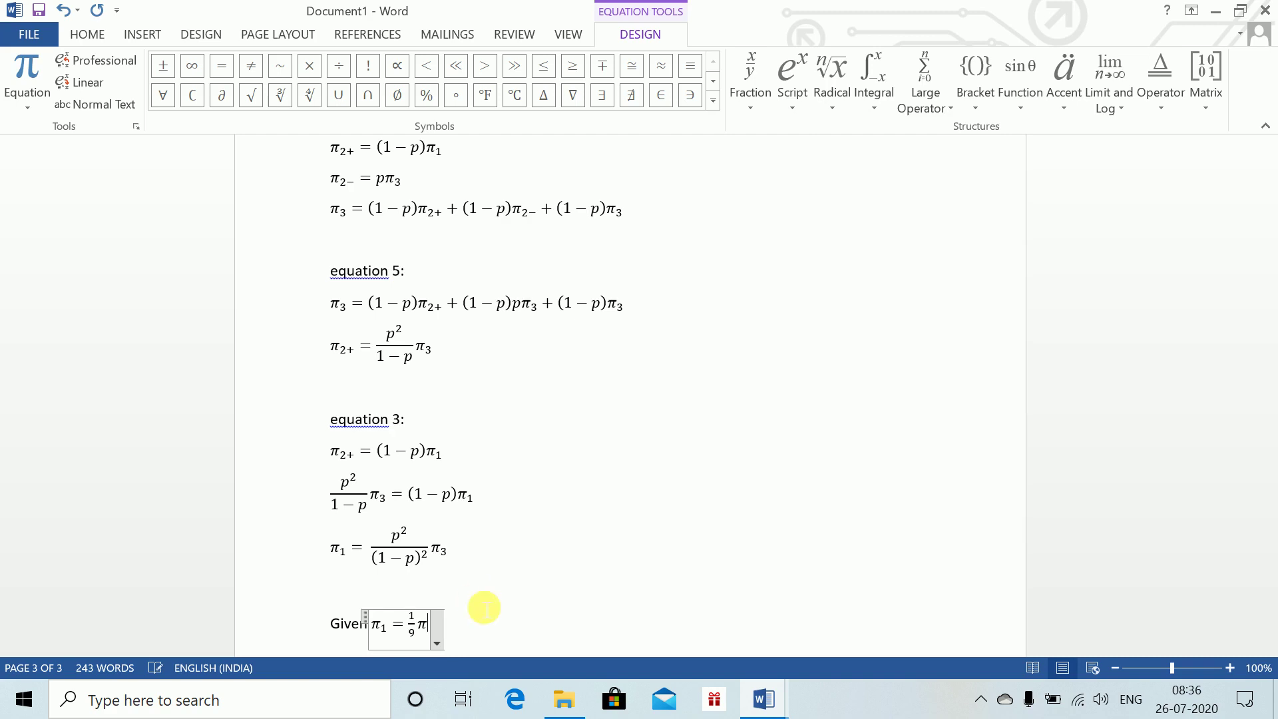
{"action": "type", "text": "3"}
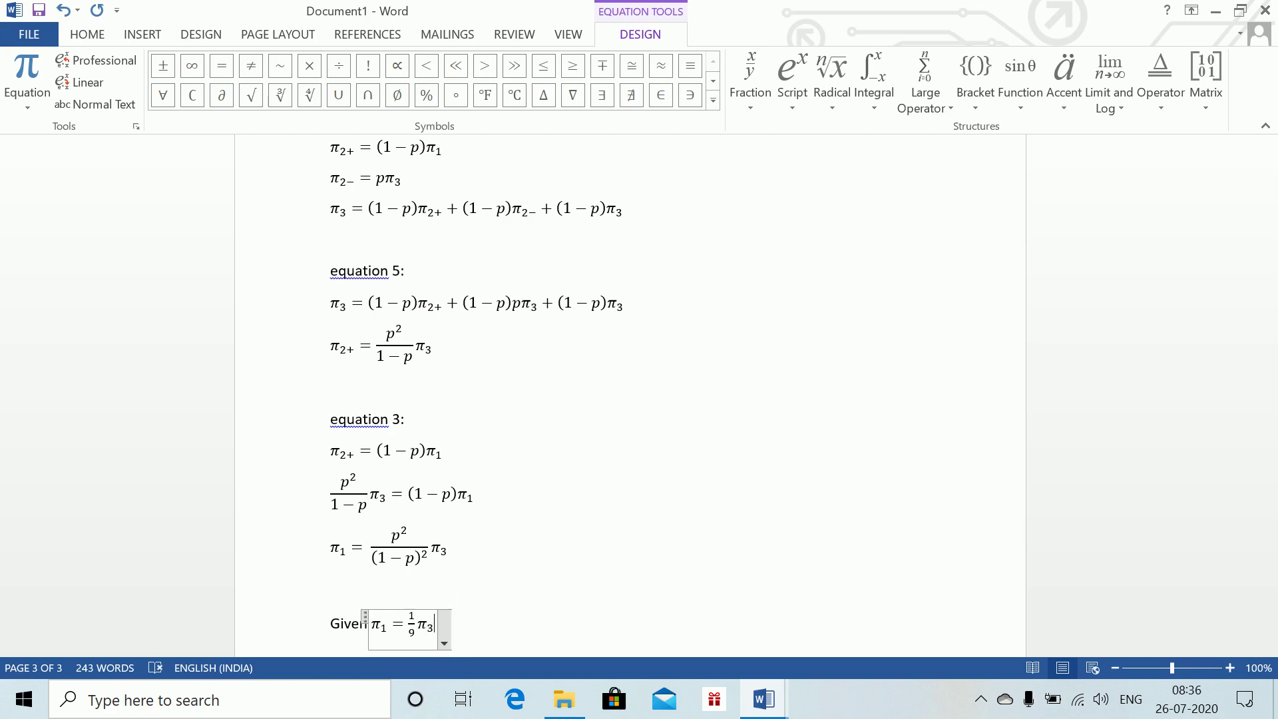
{"action": "left_click", "coordinate": [517, 613]}
{"action": "key", "text": "Return"}
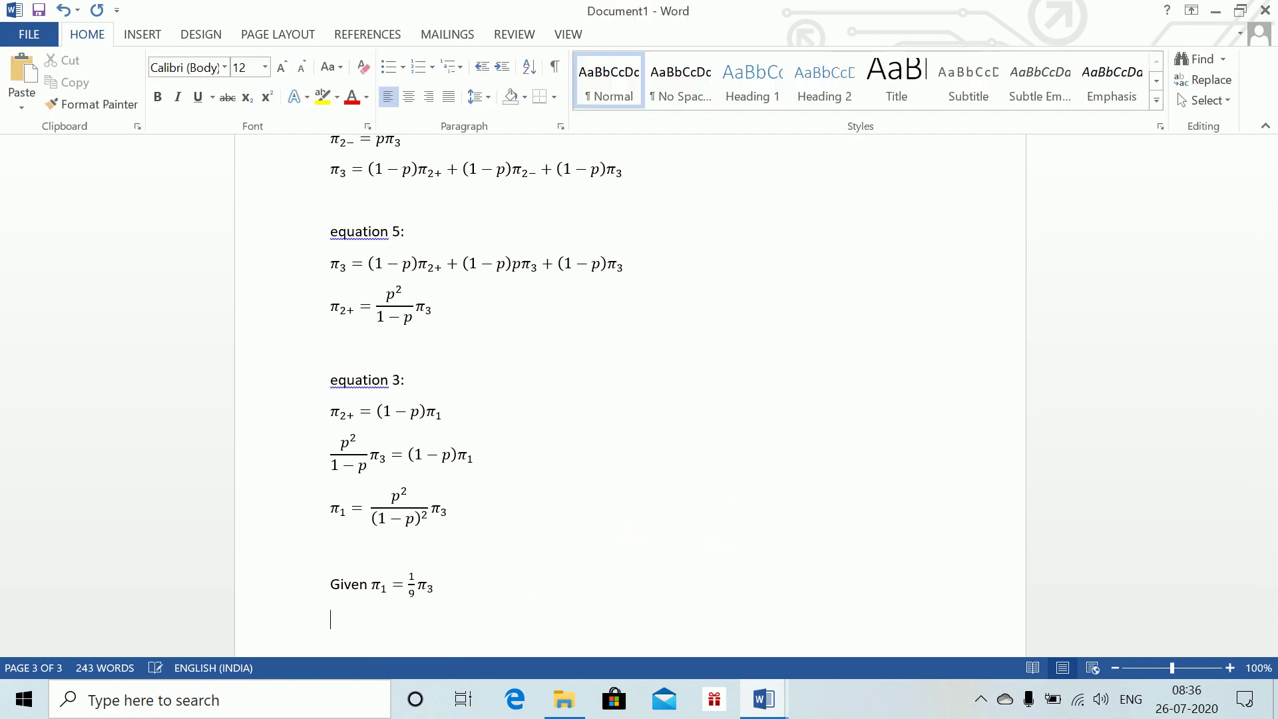
- Set the copied fraction p²/(1−p)² equal to 1/9 on a new line
{"action": "left_click", "coordinate": [392, 522]}
{"action": "left_click_drag", "start_coordinate": [391, 506], "coordinate": [422, 513]}
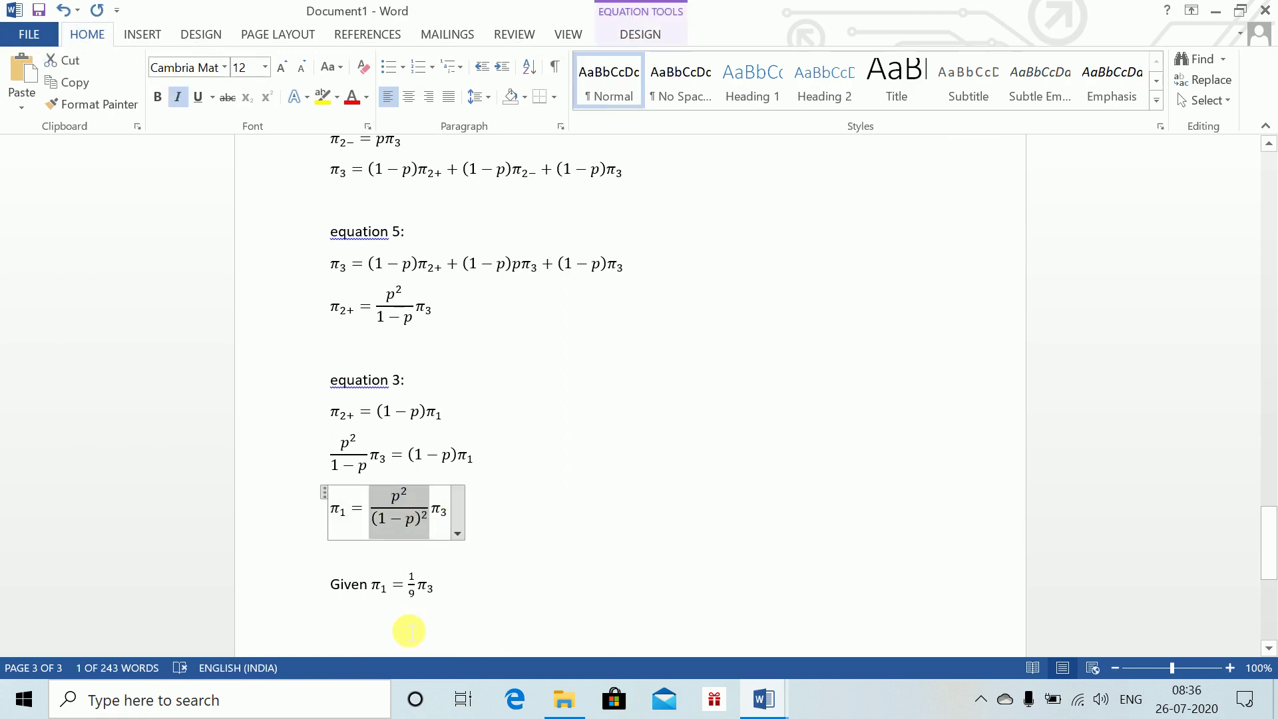
{"action": "key", "text": "ctrl+c"}
{"action": "left_click", "coordinate": [379, 619]}
{"action": "key", "text": "ctrl+v"}
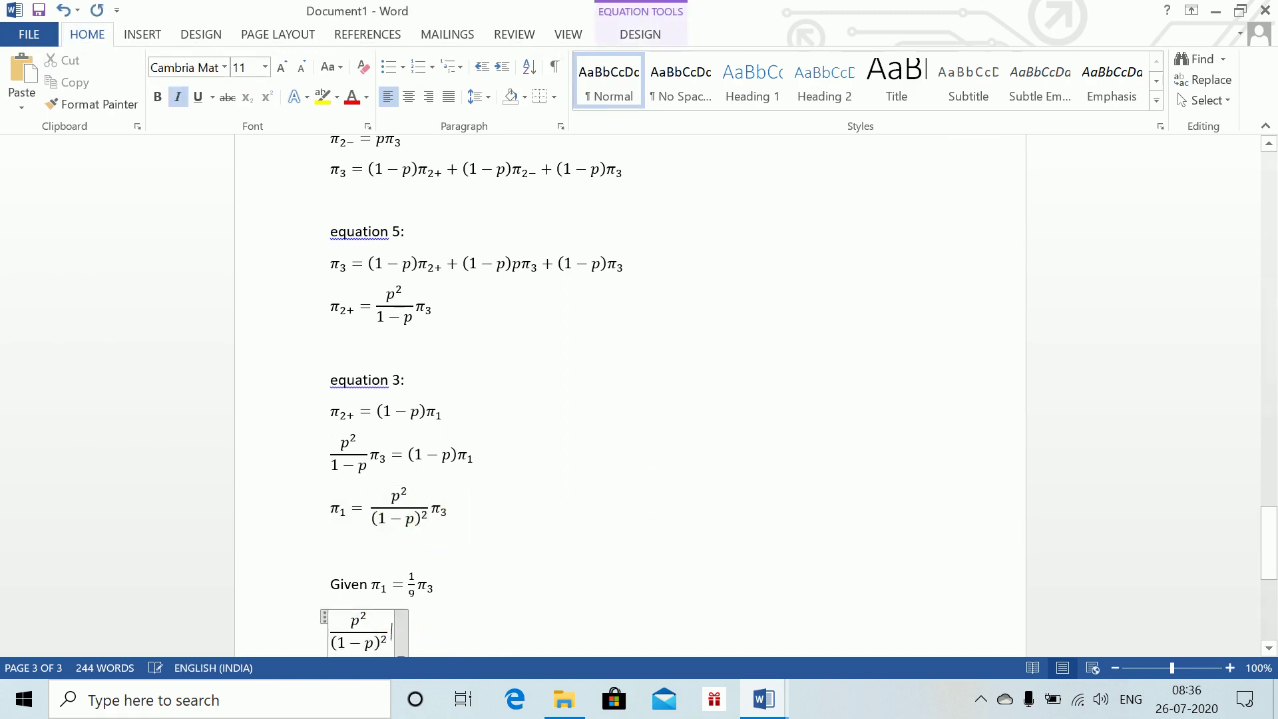
{"action": "type", "text": "=1/9"}
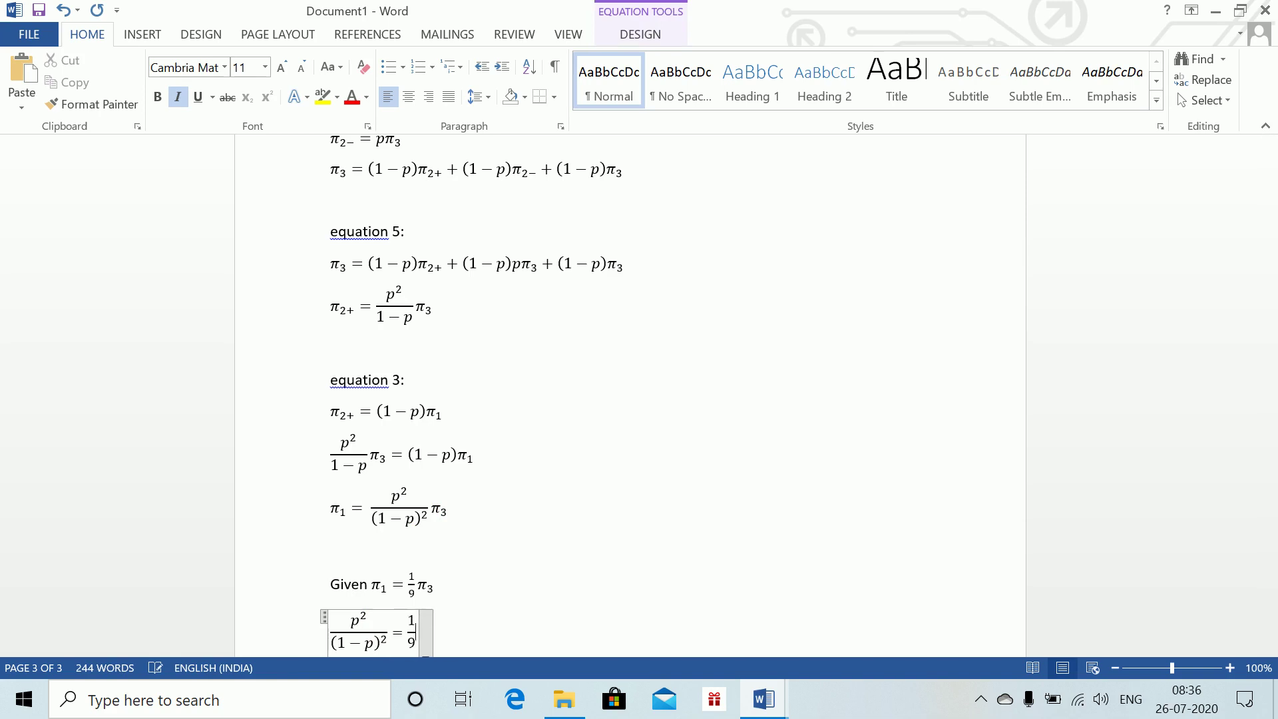
{"action": "key", "text": "Right"}
{"action": "key", "text": "Return"}
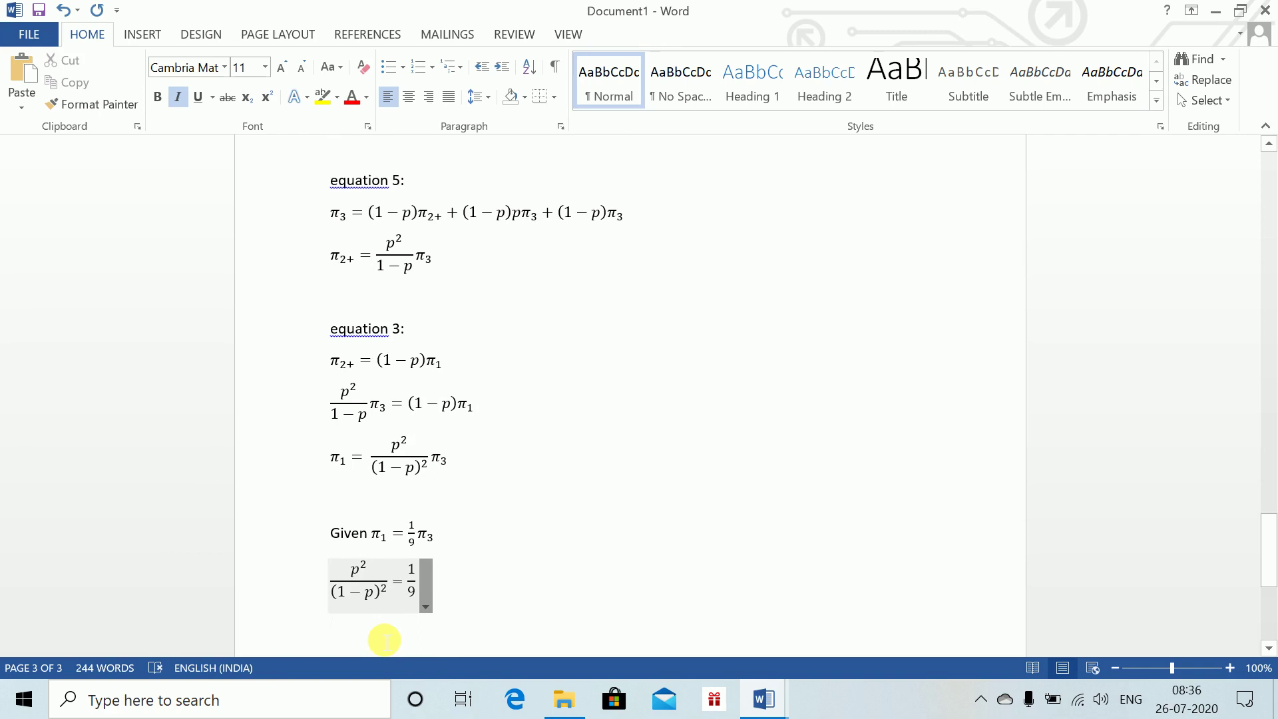
- Add the equations p/(1−p) = 1/3, 4p = 1 and p = 1/4 below
{"action": "key", "text": "ctrl+i"}
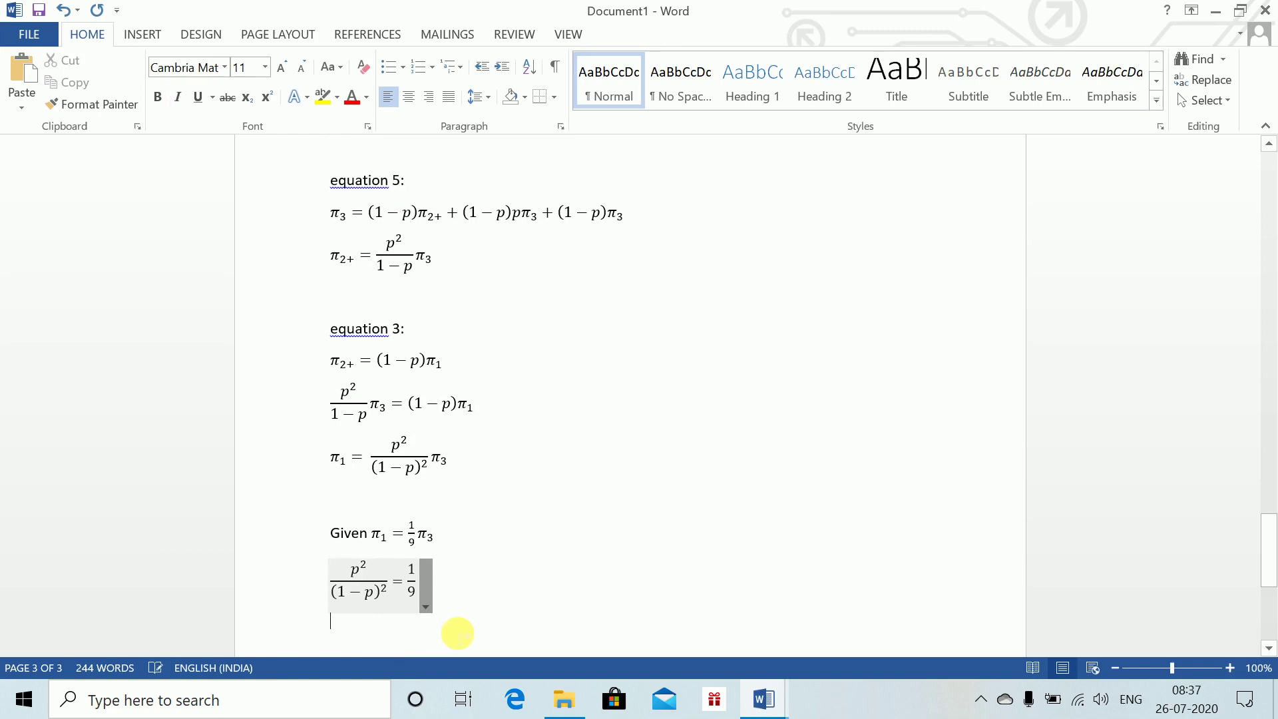
{"action": "key", "text": "alt+equal"}
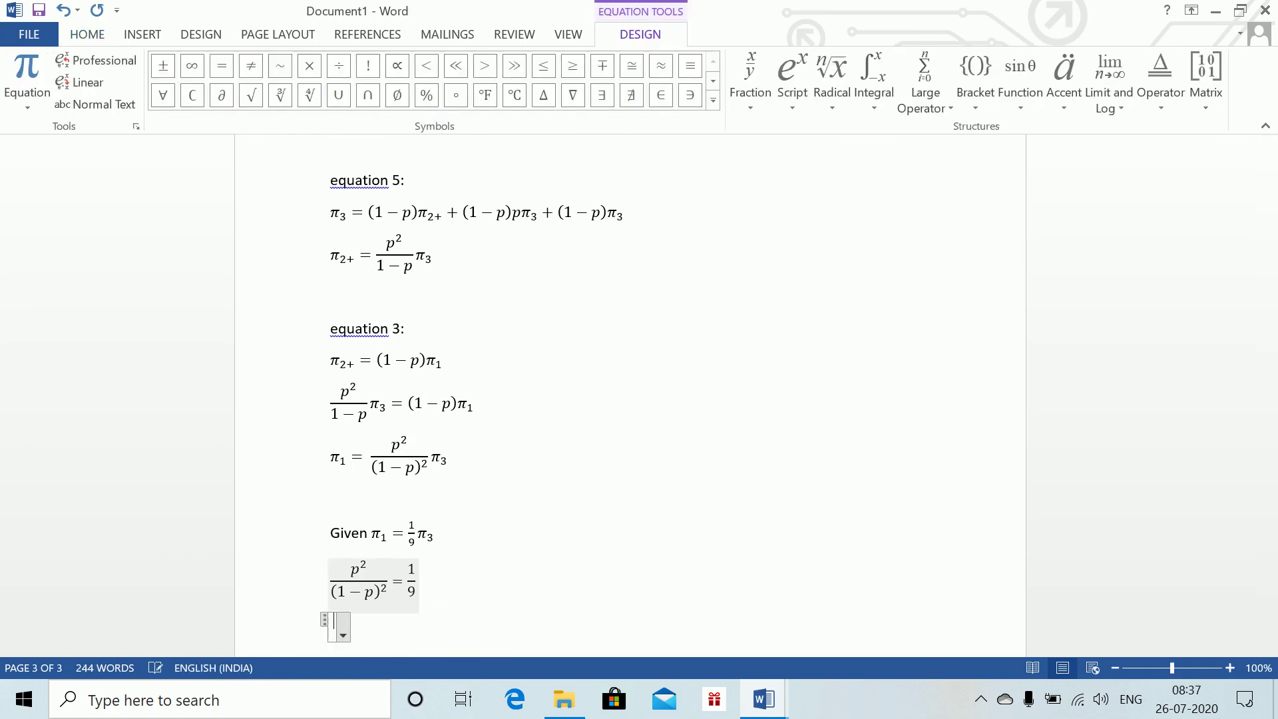
{"action": "type", "text": "p/"}
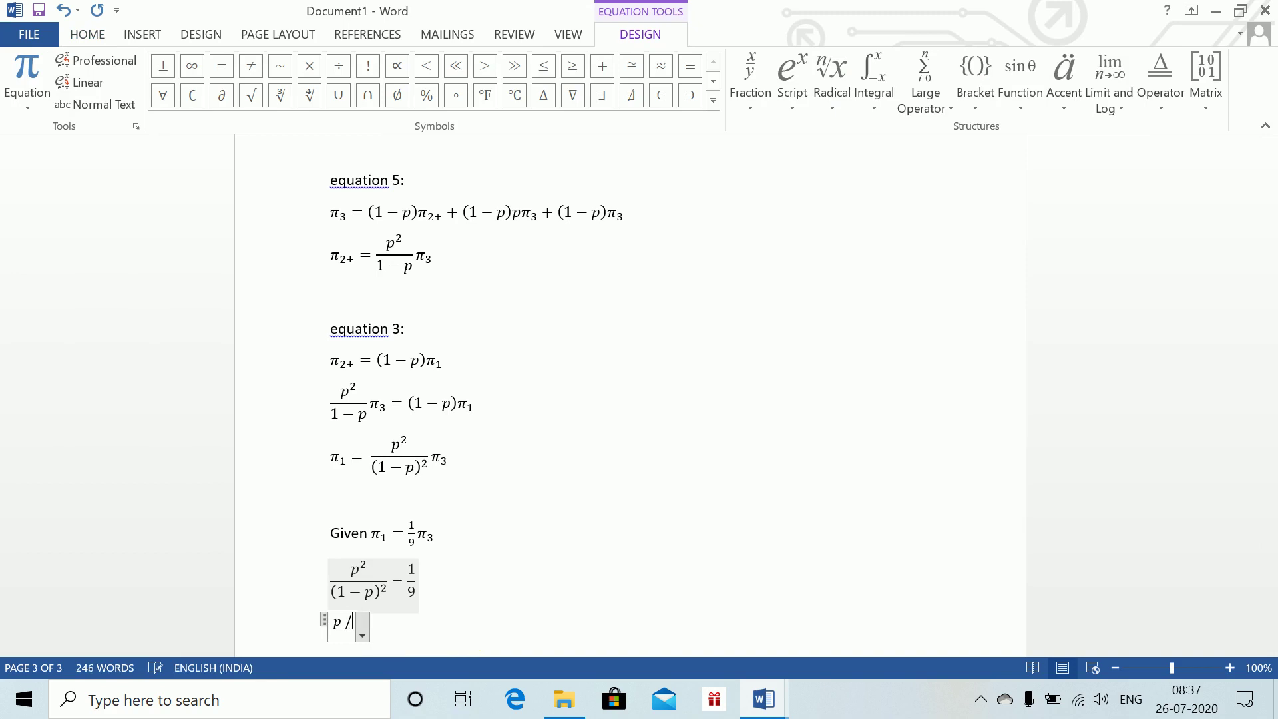
{"action": "type", "text": "(1-p"}
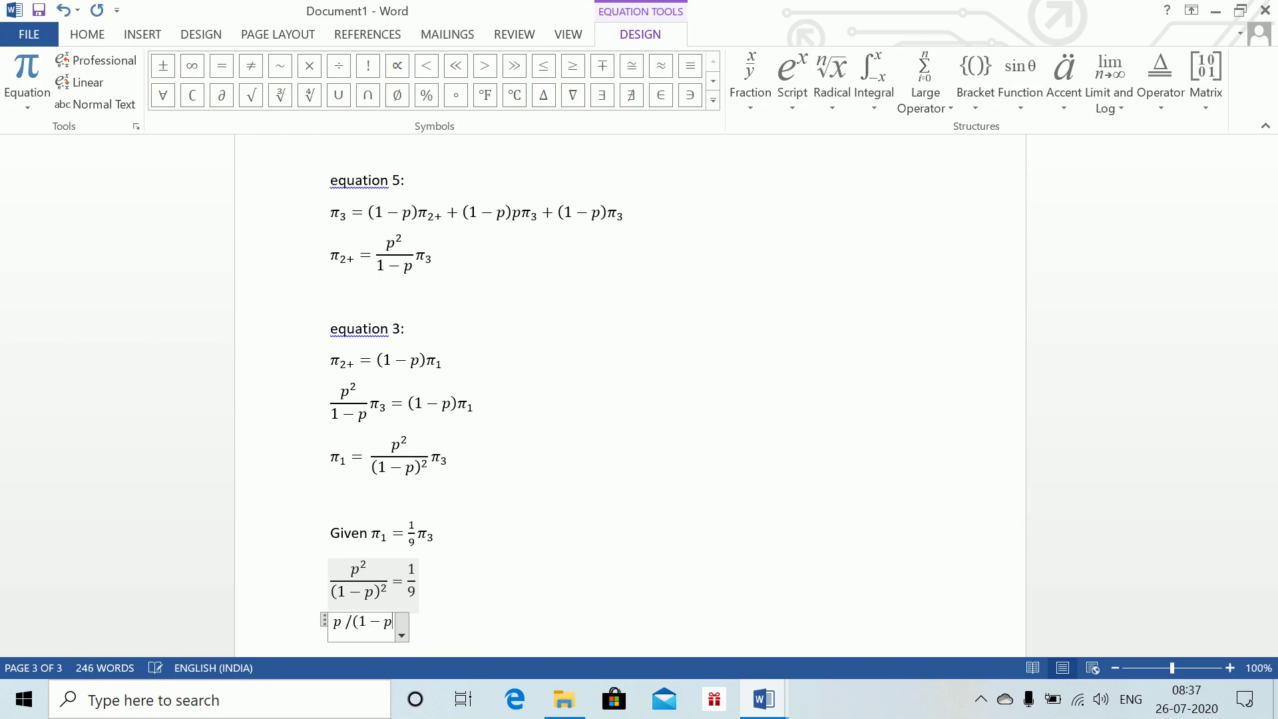
{"action": "type", "text": ")"}
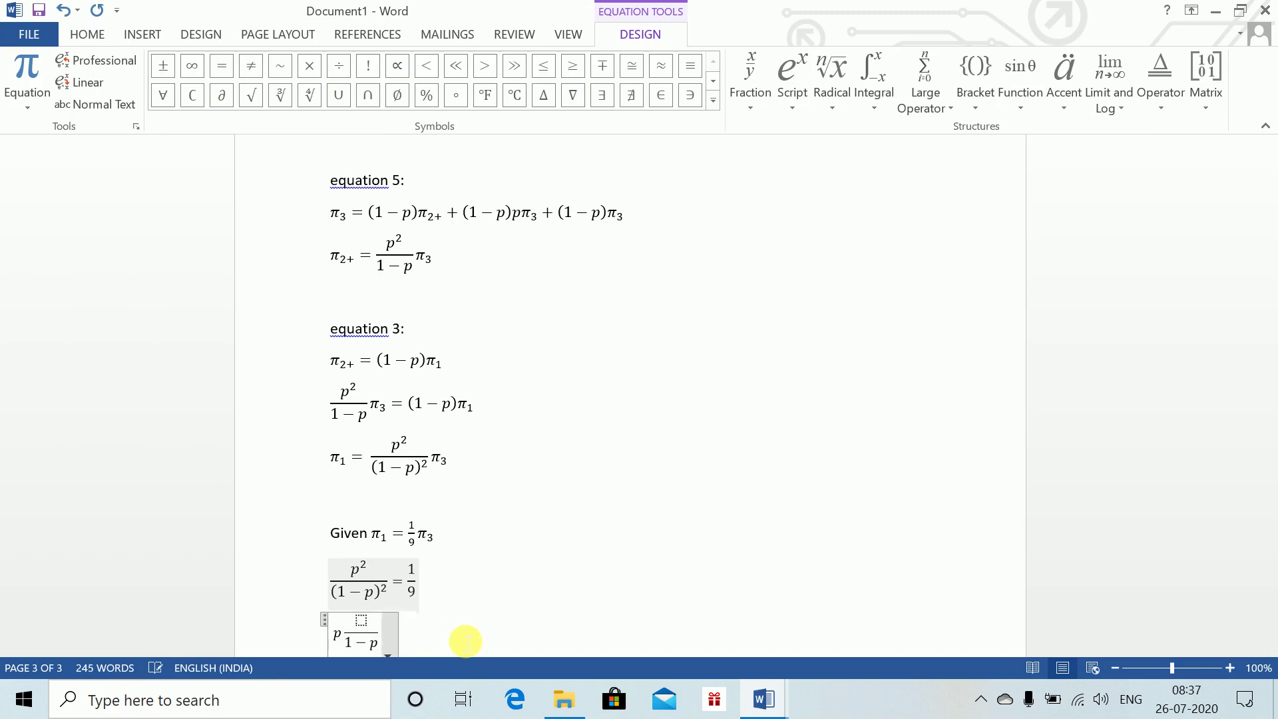
{"action": "key", "text": "ctrl+z"}
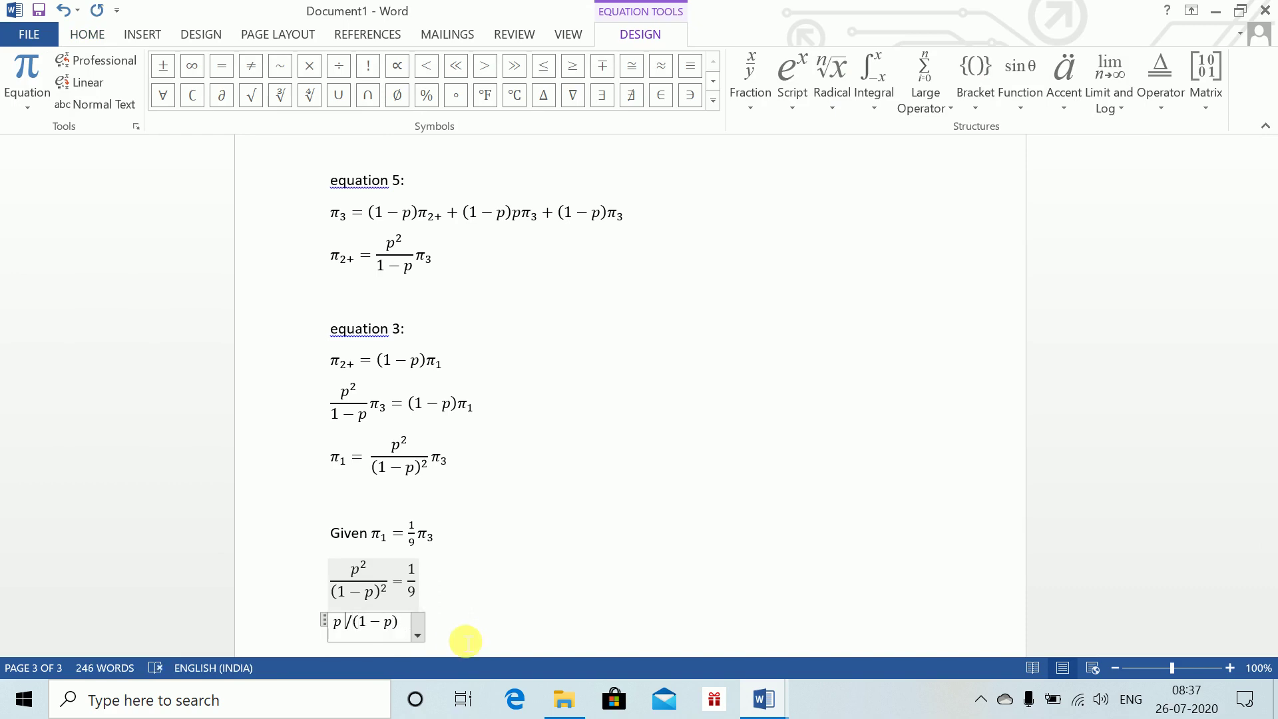
{"action": "key", "text": "BackSpace"}
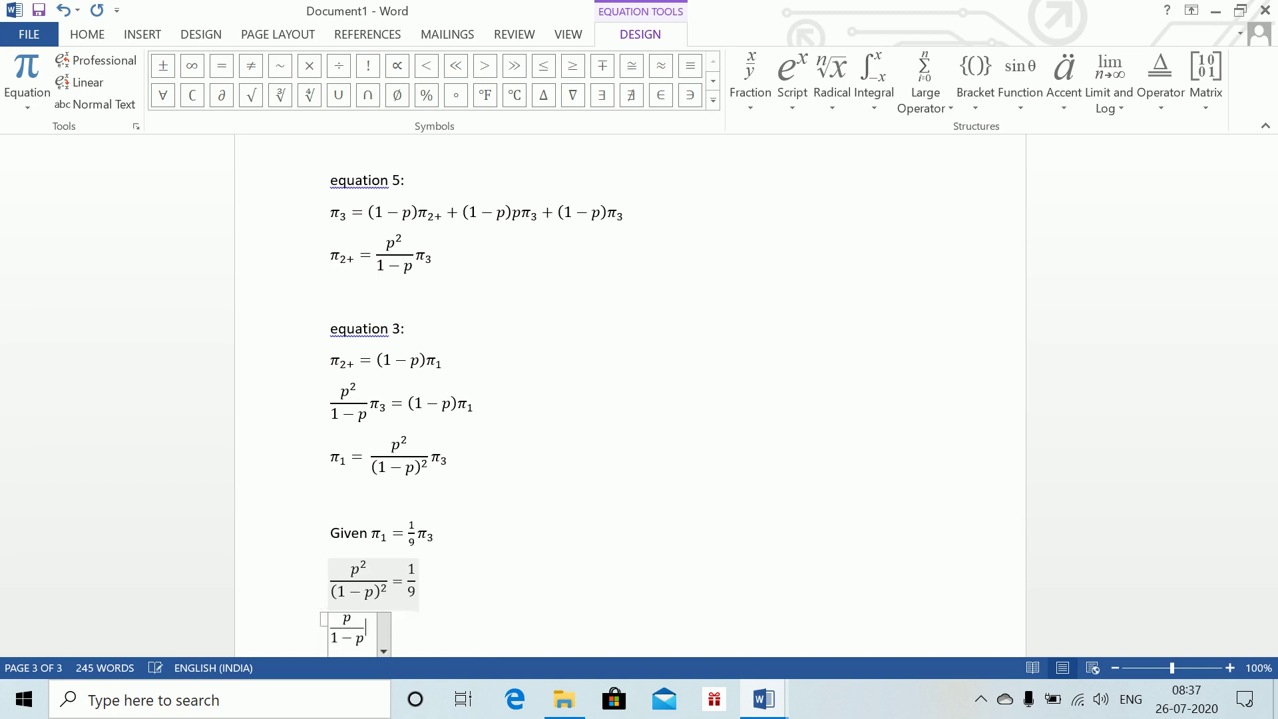
{"action": "type", "text": "=1/3"}
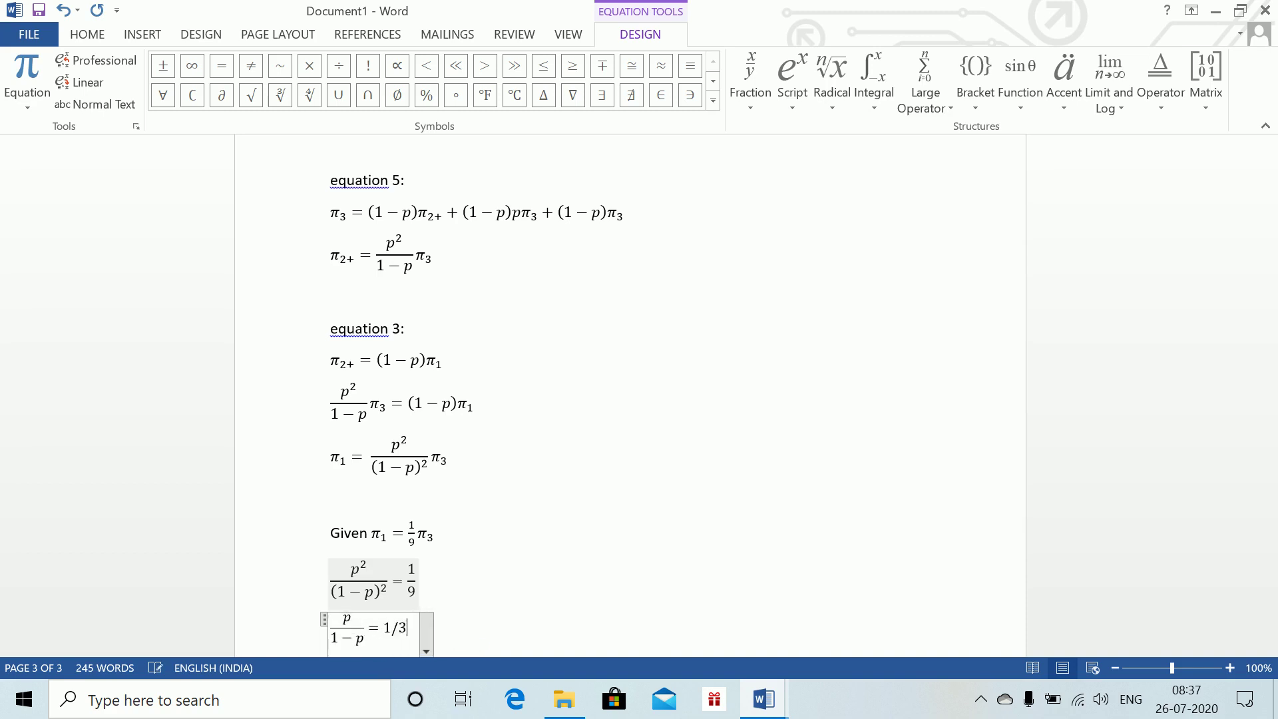
{"action": "key", "text": "Return"}
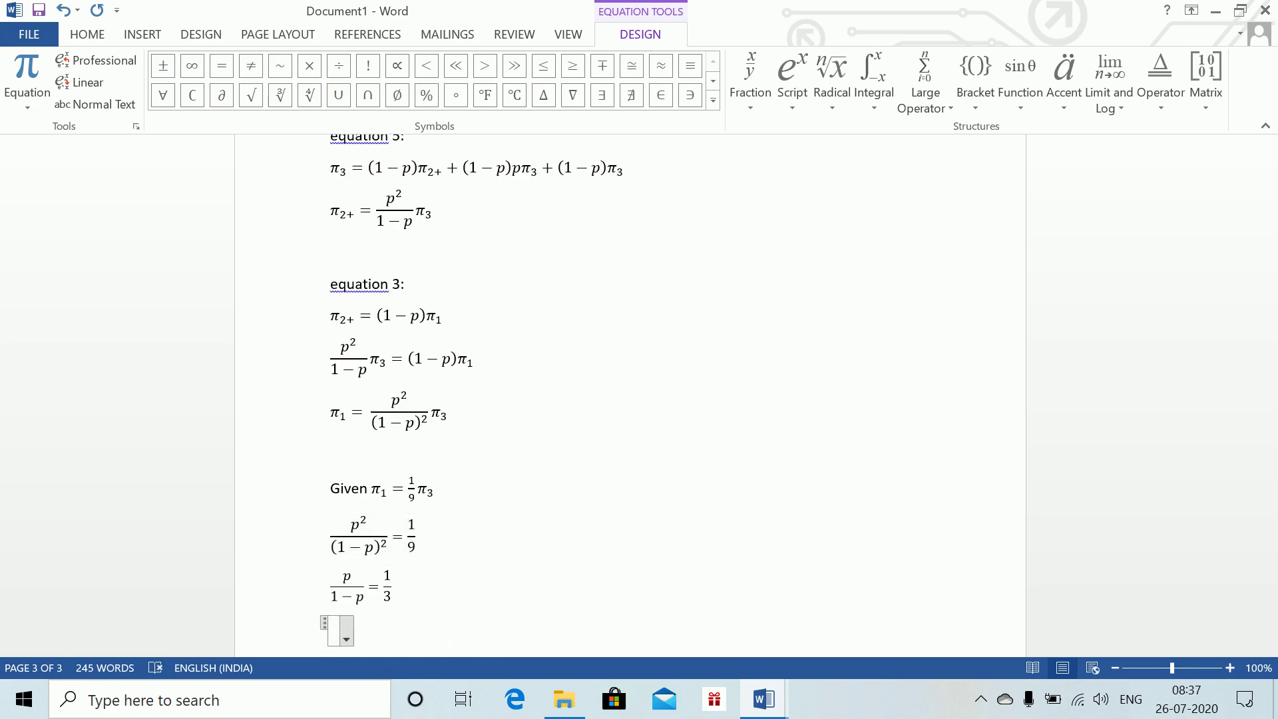
{"action": "type", "text": "4p = 1"}
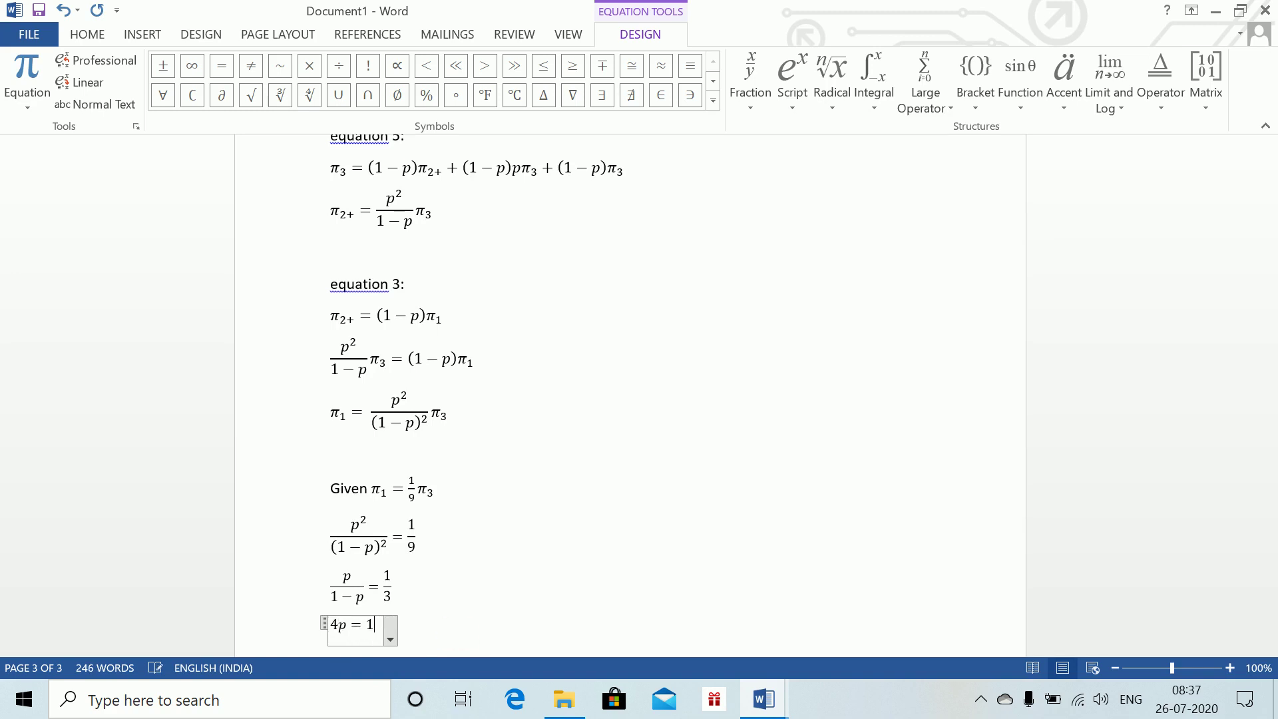
{"action": "key", "text": "Return"}
{"action": "type", "text": "p"}
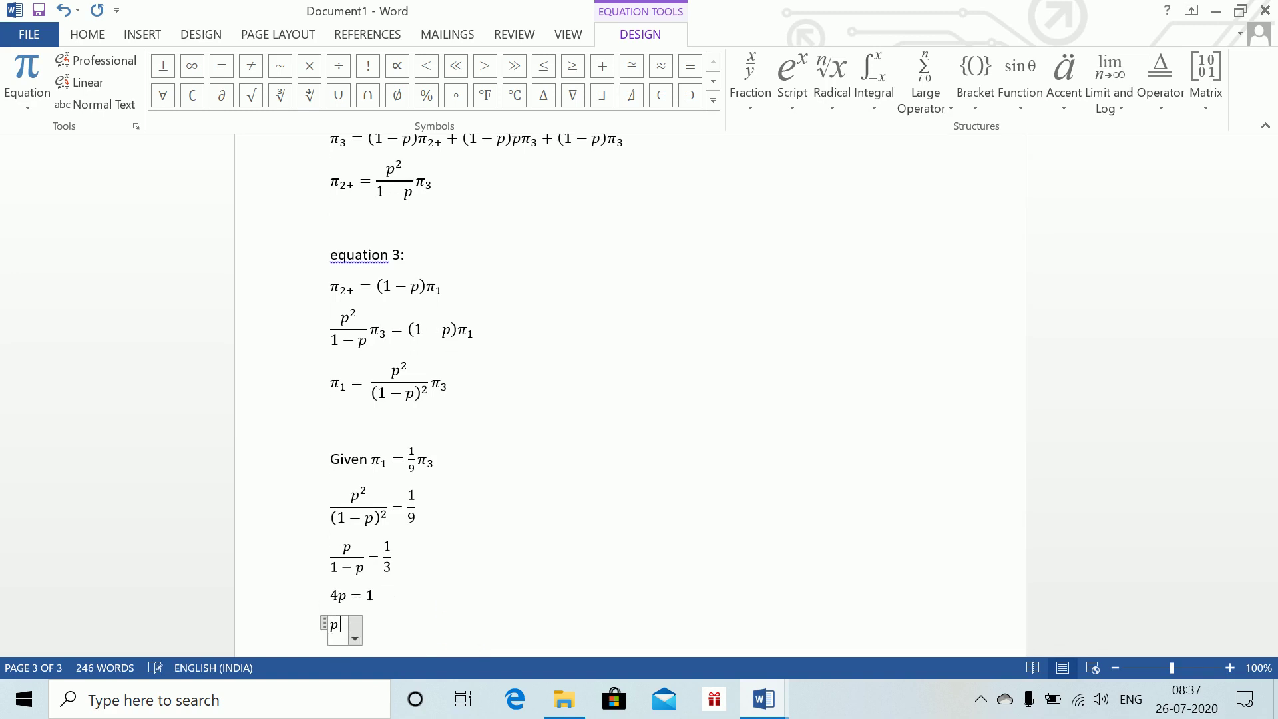
{"action": "type", "text": "=1/4"}
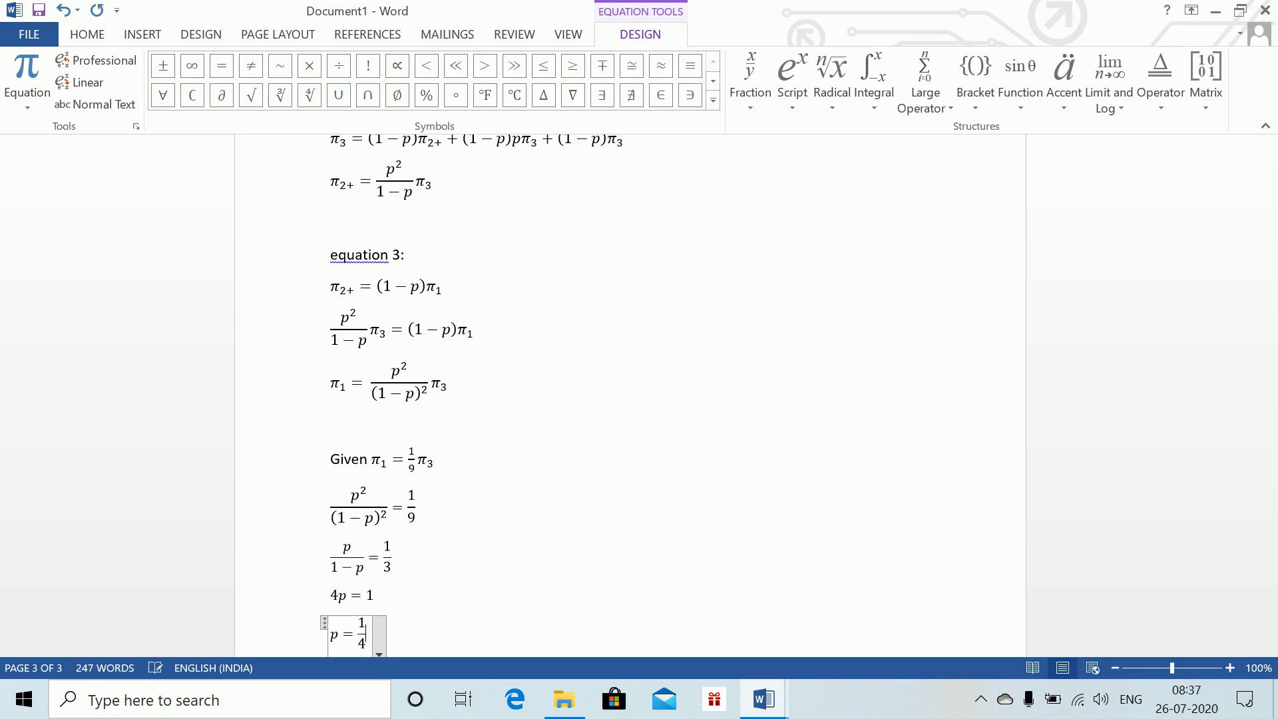
{"action": "key", "text": "Right"}
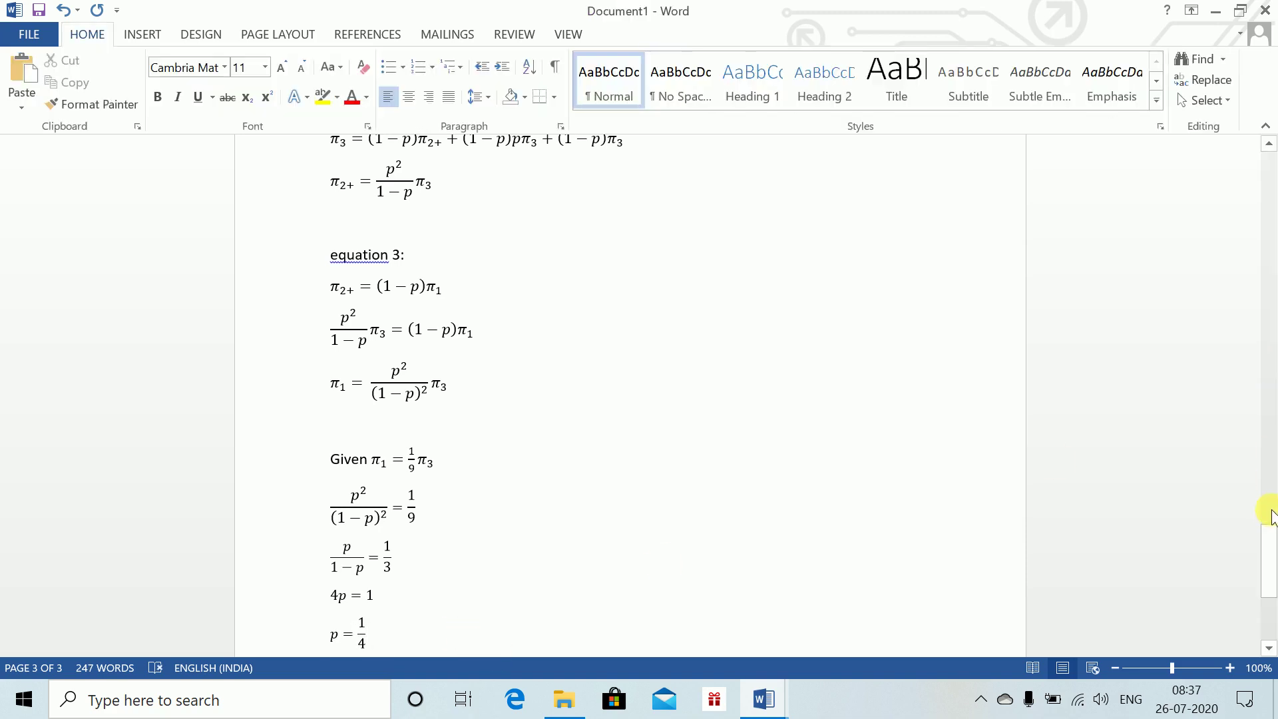
- Check the question document, then start a new line below p = 1/4
{"action": "left_click_drag", "start_coordinate": [1269, 530], "coordinate": [1271, 553]}
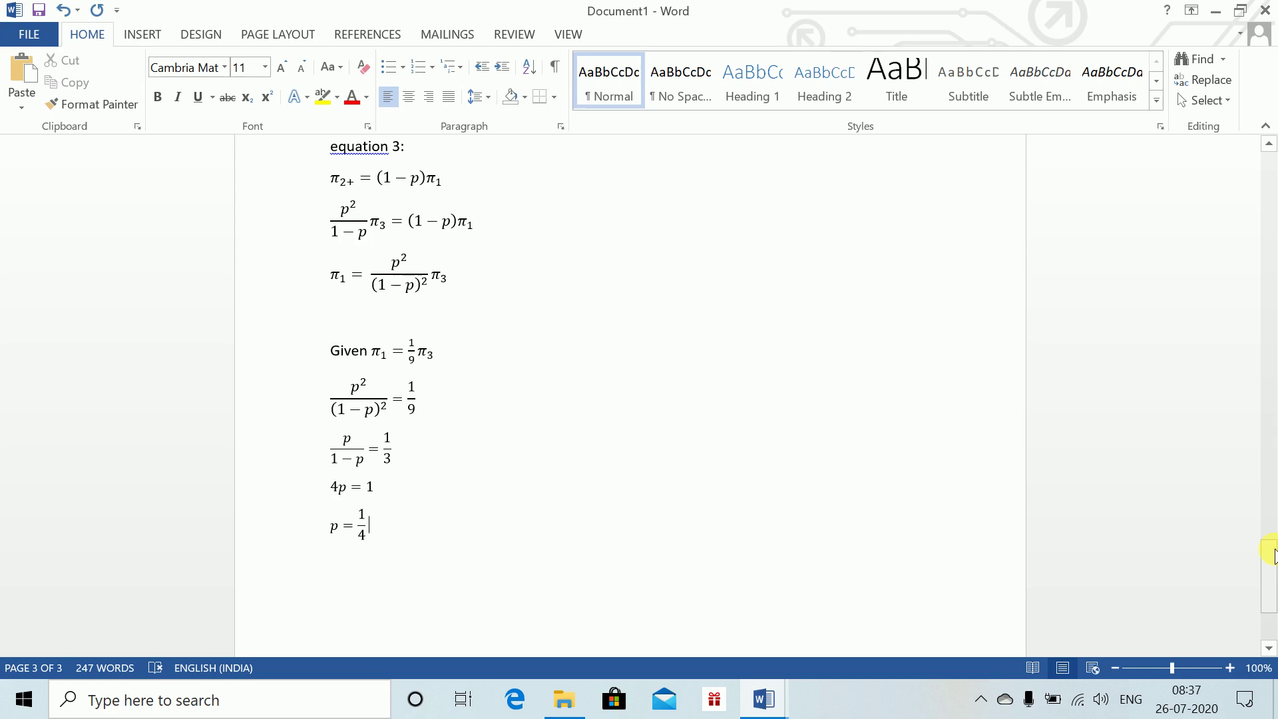
{"action": "key", "text": "alt+Tab"}
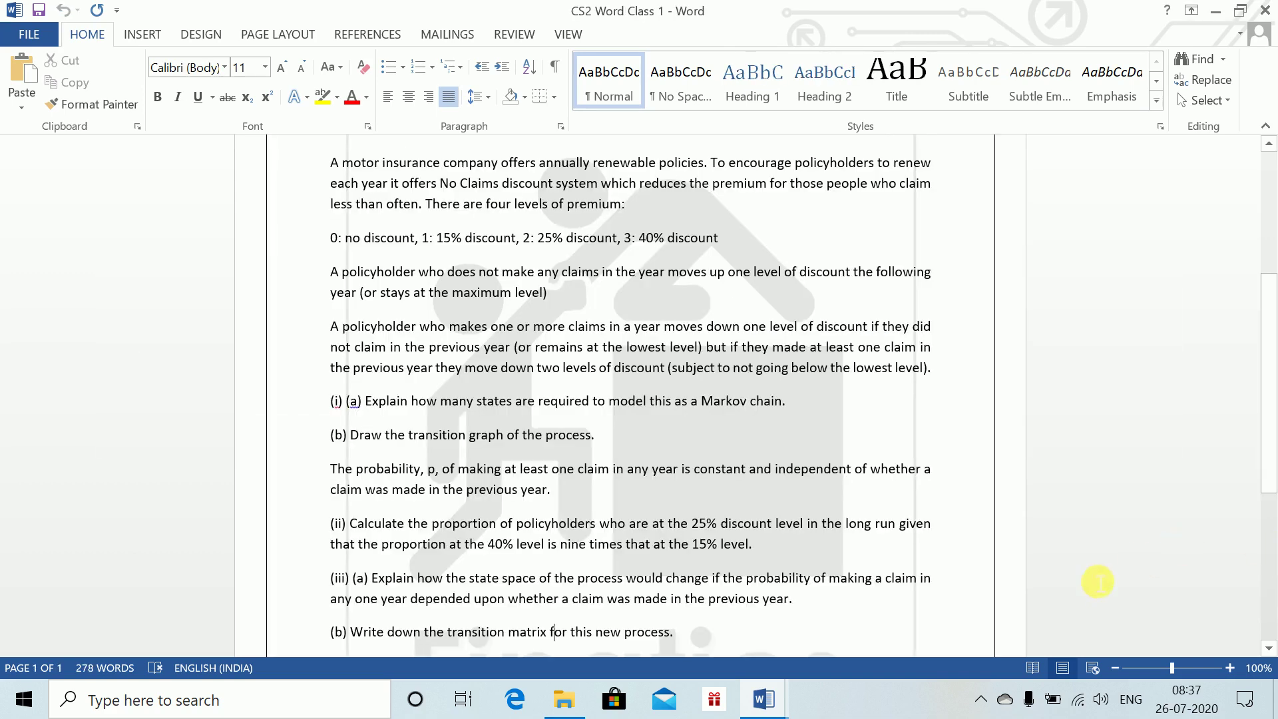
{"action": "key", "text": "alt+Tab"}
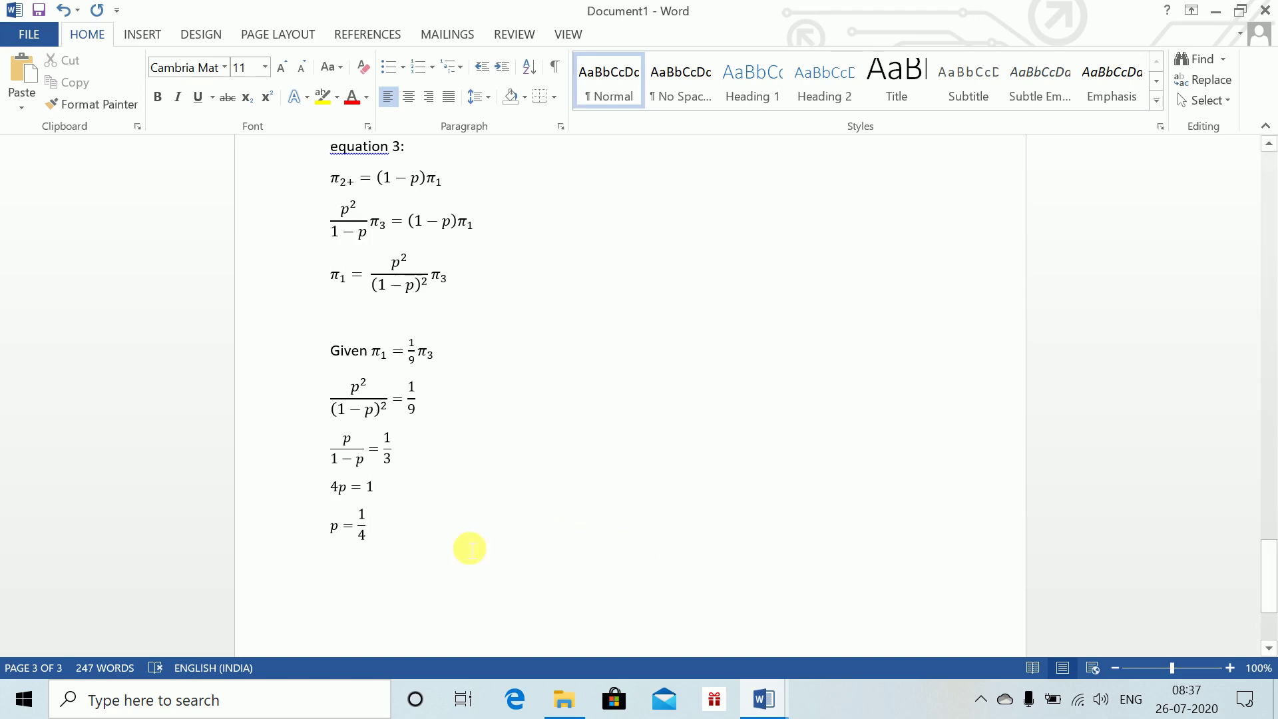
{"action": "key", "text": "Return"}
{"action": "key", "text": "Return"}
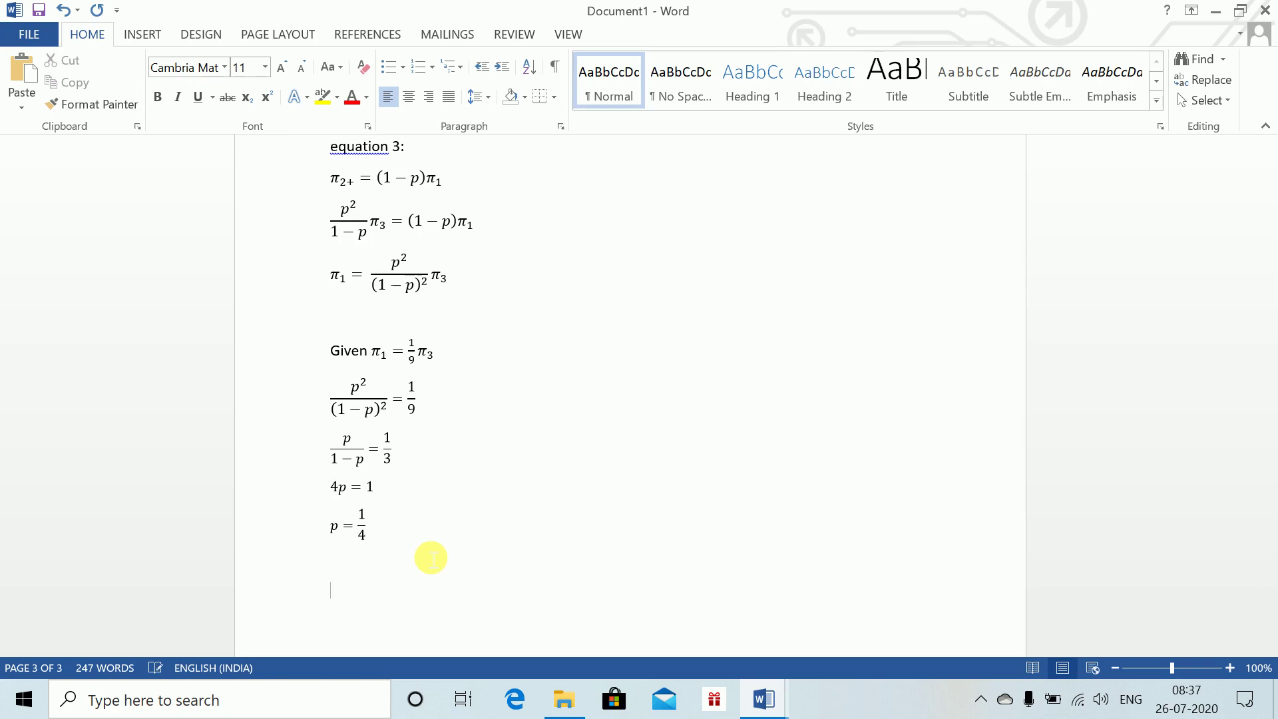
{"action": "type", "text": "Subsitit"}
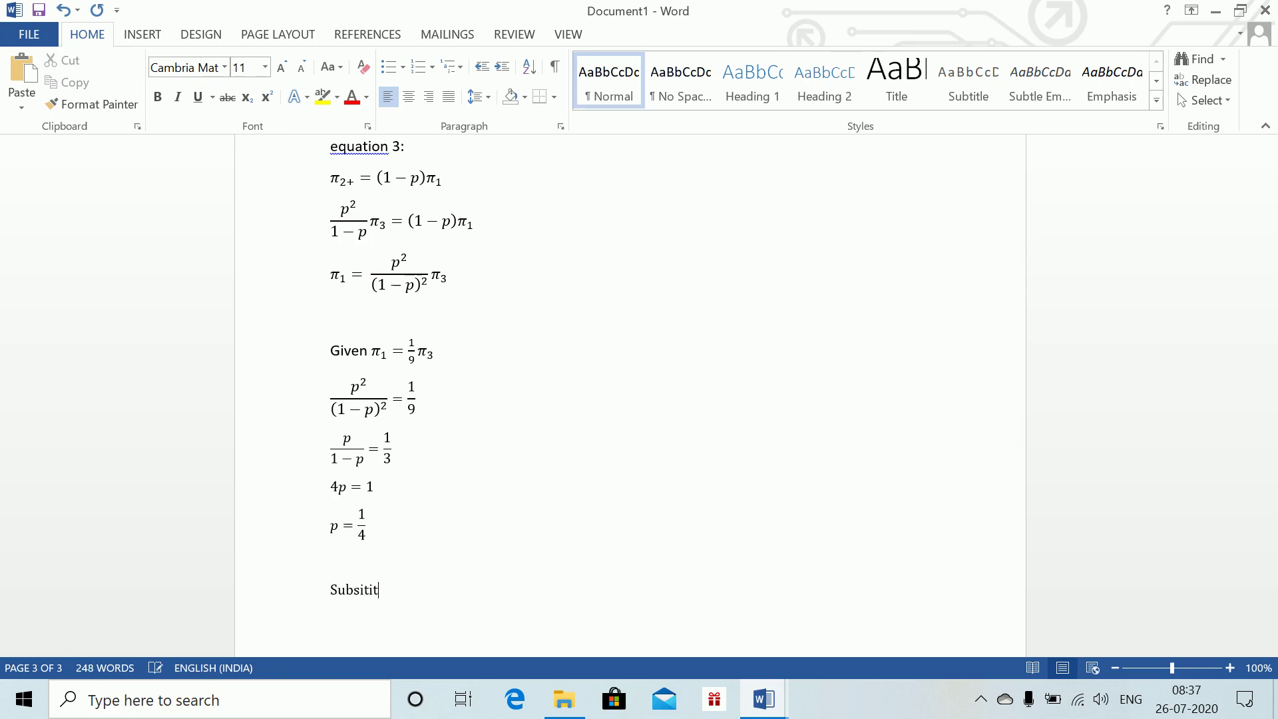
{"action": "type", "text": "uy"}
{"action": "key", "text": "BackSpace"}
{"action": "key", "text": "BackSpace"}
{"action": "key", "text": "BackSpace"}
{"action": "key", "text": "BackSpace"}
{"action": "key", "text": "BackSpace"}
{"action": "key", "text": "BackSpace"}
{"action": "key", "text": "BackSpace"}
{"action": "key", "text": "BackSpace"}
{"action": "key", "text": "BackSpace"}
{"action": "key", "text": "BackSpace"}
{"action": "key", "text": "BackSpace"}
{"action": "key", "text": "BackSpace"}
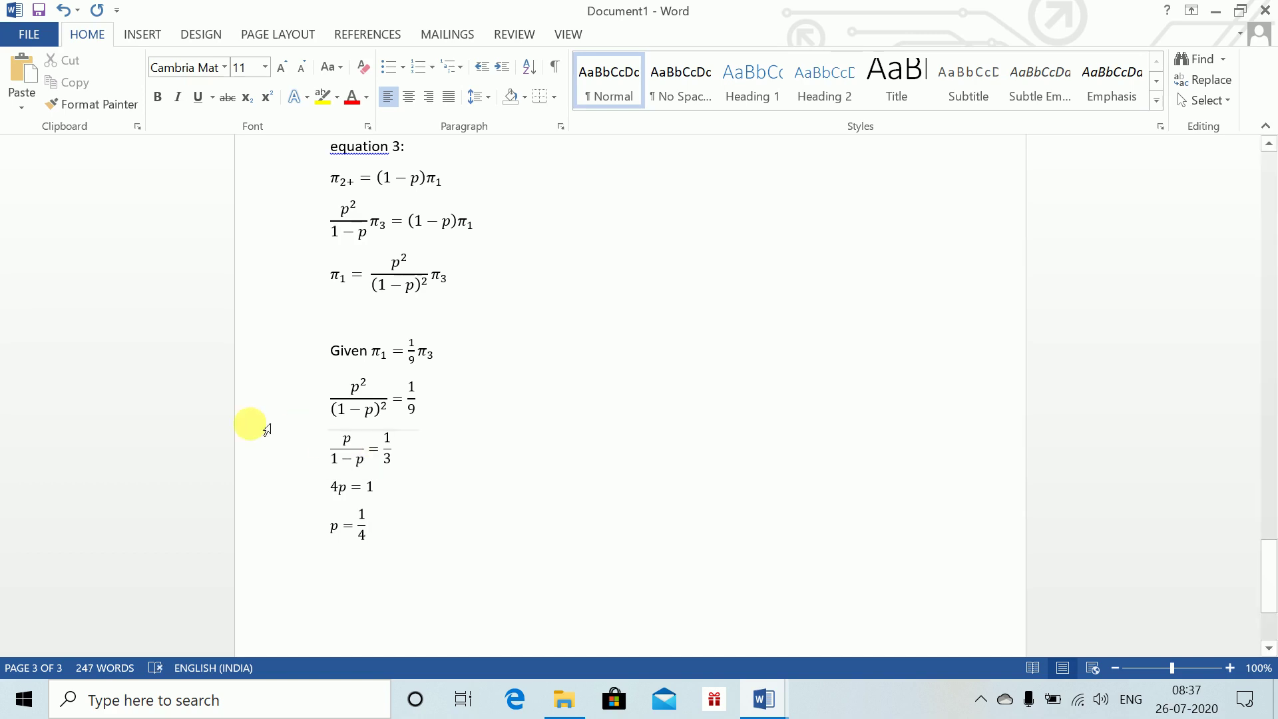
- Switch the font to Calibri and type 'Substituting' as plain text
{"action": "left_click", "coordinate": [226, 74]}
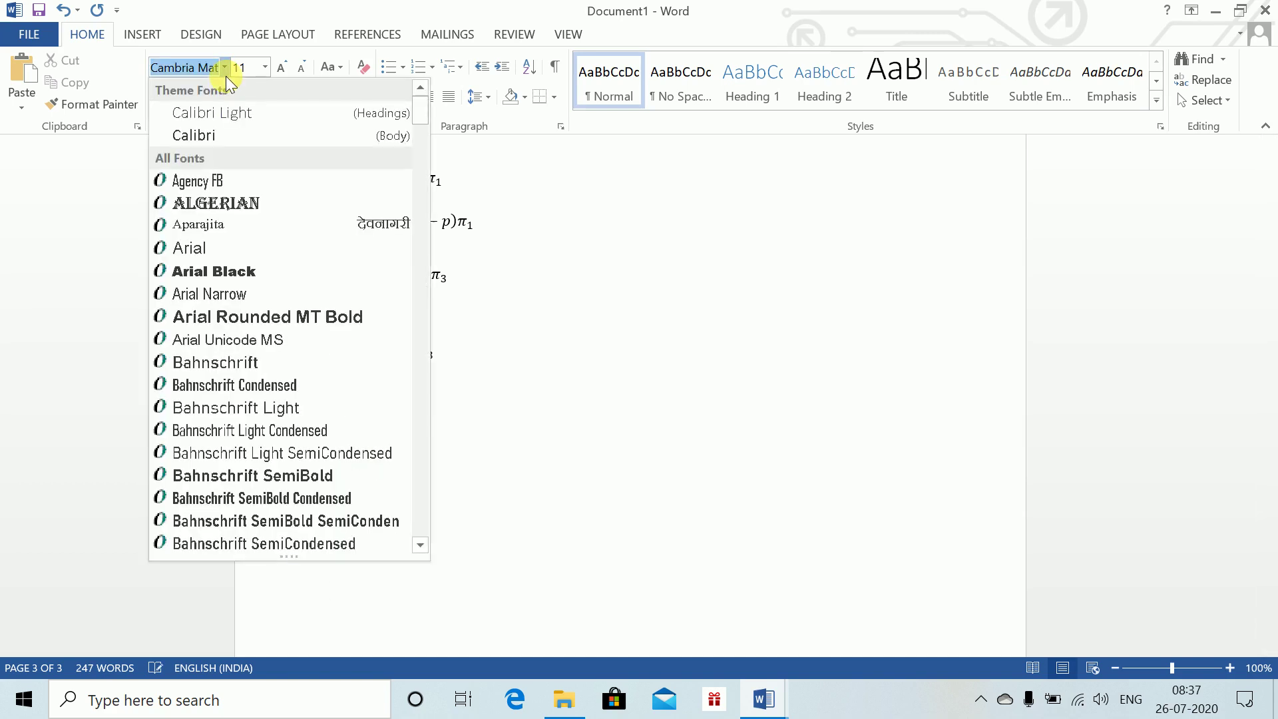
{"action": "left_click", "coordinate": [237, 131]}
{"action": "type", "text": "Subs"}
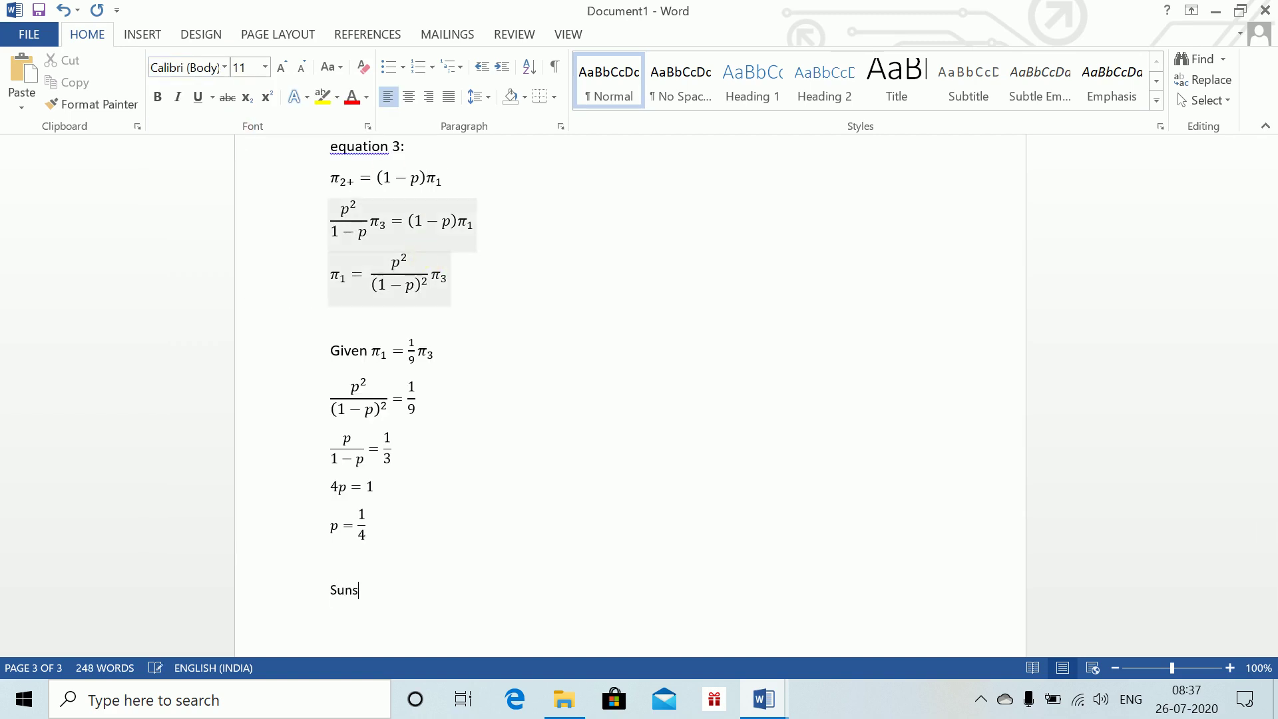
{"action": "key", "text": "BackSpace"}
{"action": "key", "text": "BackSpace"}
{"action": "type", "text": "bsi"}
{"action": "key", "text": "BackSpace"}
{"action": "type", "text": "titiutio"}
{"action": "key", "text": "BackSpace"}
{"action": "key", "text": "BackSpace"}
{"action": "type", "text": "uting"}
{"action": "key", "text": "BackSpace"}
{"action": "key", "text": "BackSpace"}
{"action": "key", "text": "BackSpace"}
{"action": "type", "text": "ing value p in equatio"}
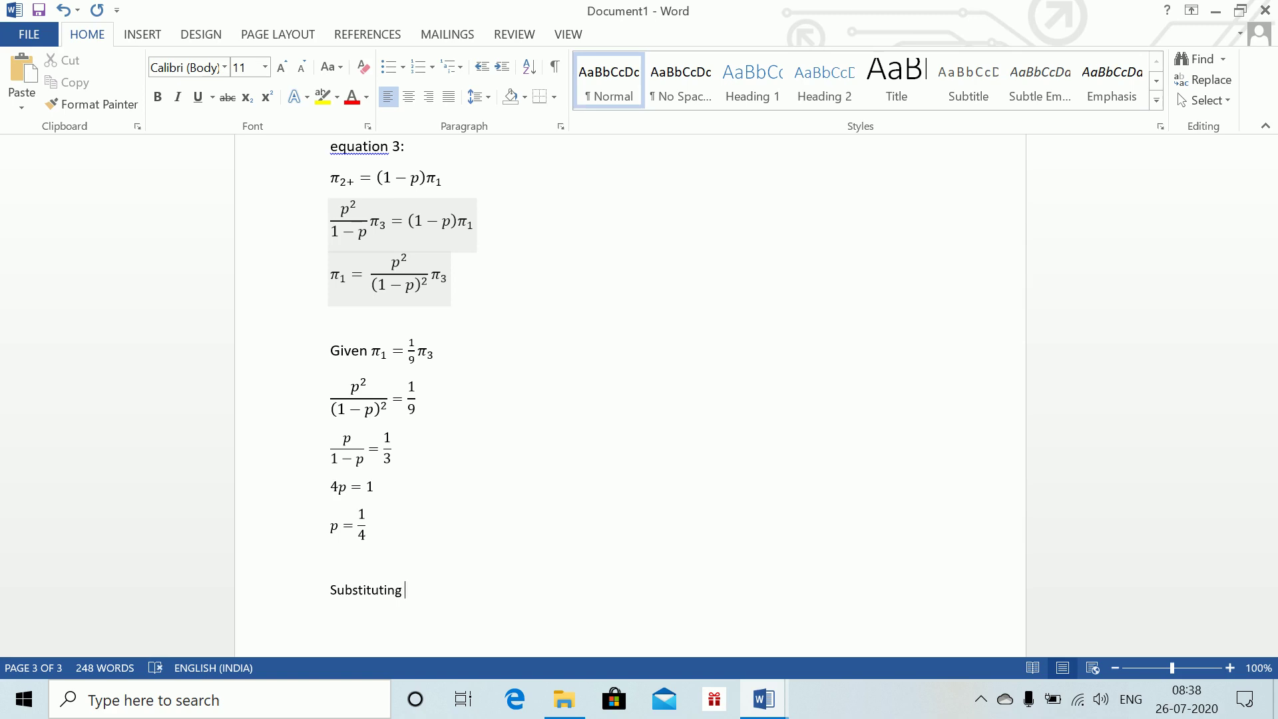
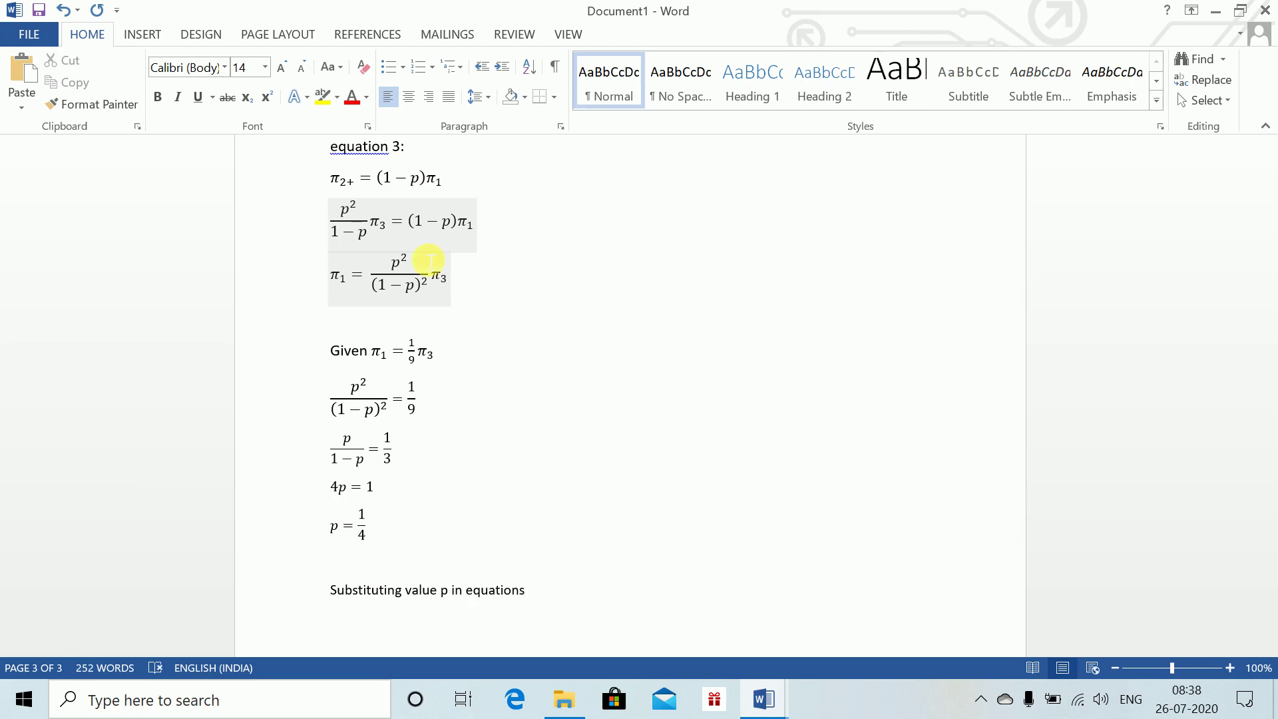
- Insert the equation π₁ = 1/9 π₃ under the substitution line
{"action": "key", "text": "alt+equal"}
{"action": "type", "text": "\\p"}
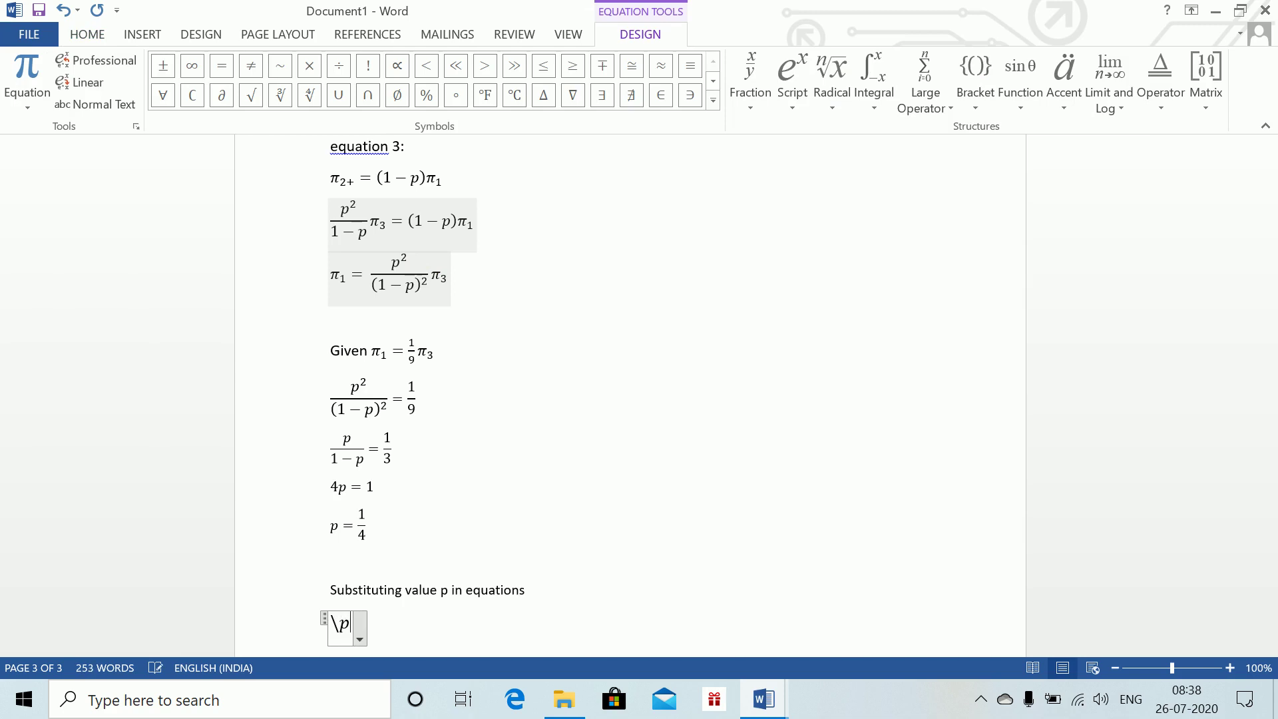
{"action": "type", "text": "i _1 ="}
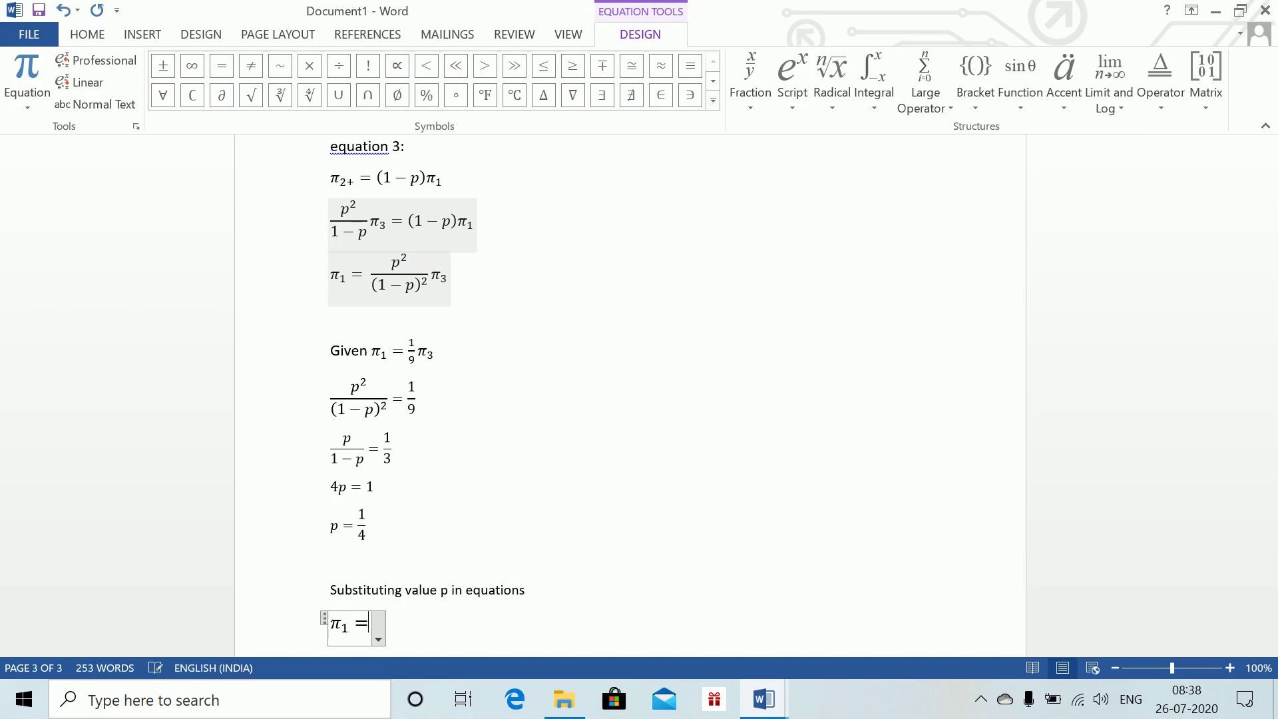
{"action": "type", "text": "1/"}
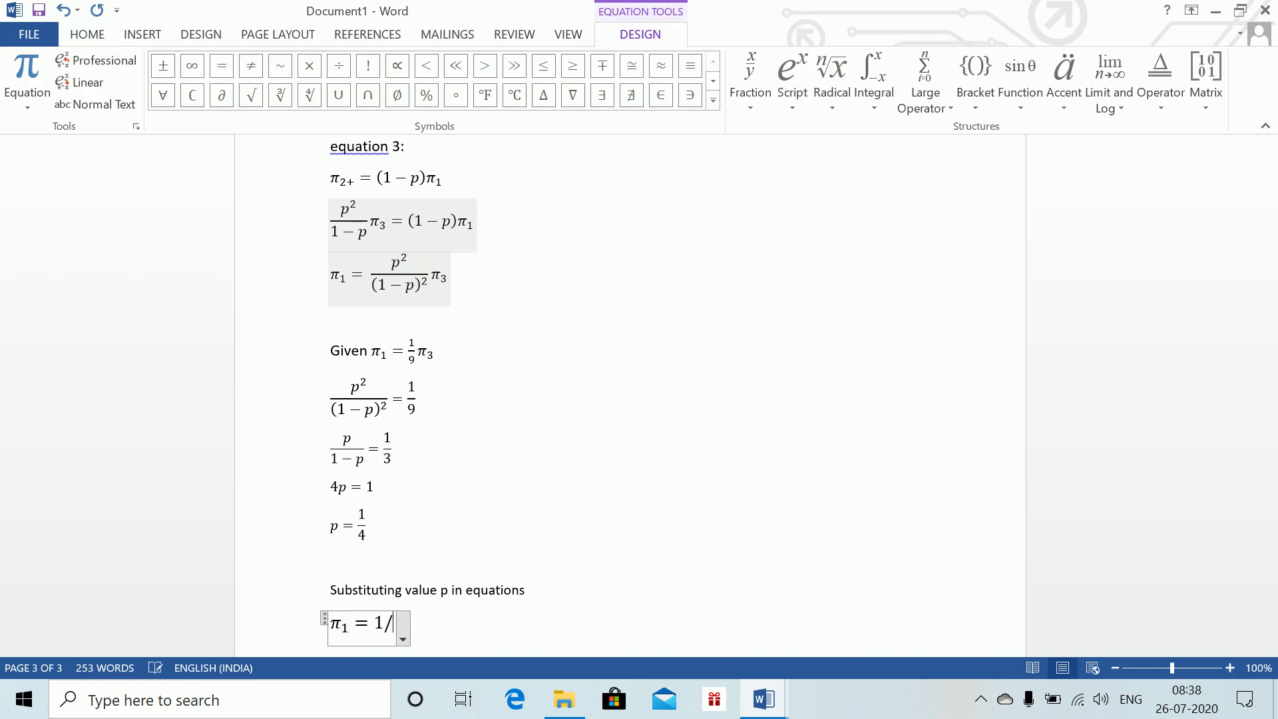
{"action": "type", "text": "9 \\pi "}
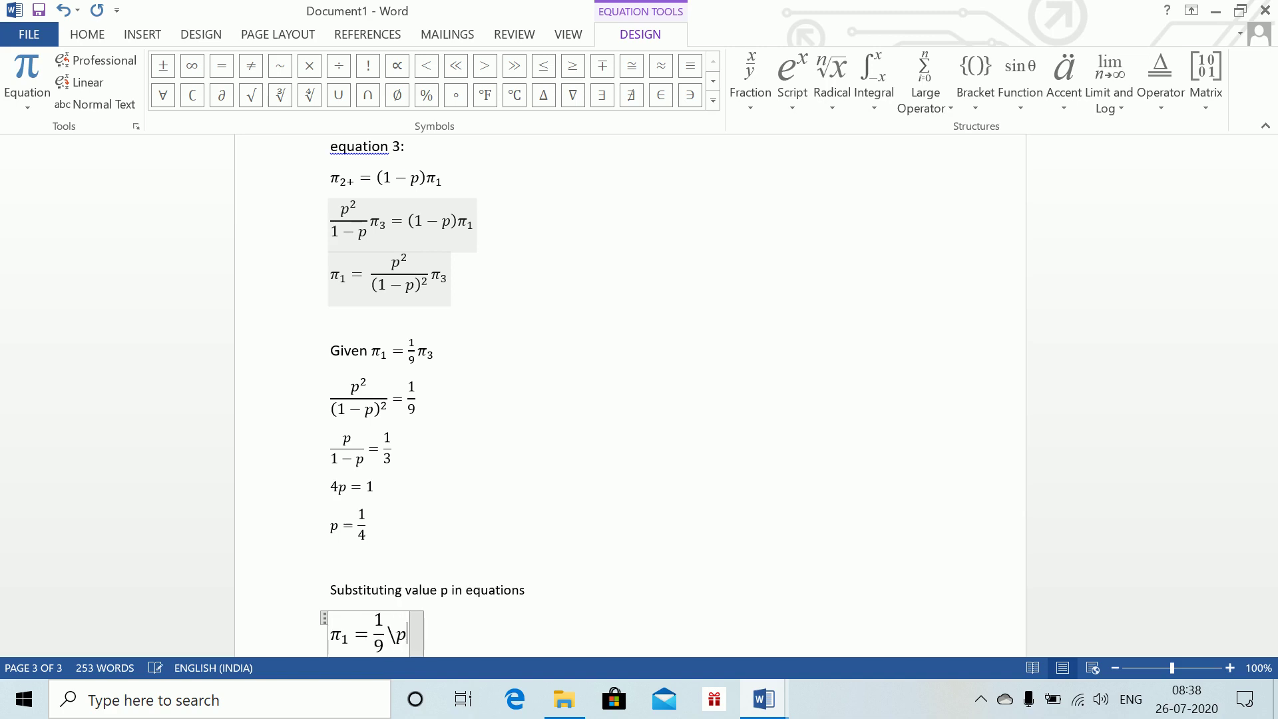
{"action": "type", "text": "_3"}
{"action": "key", "text": "Return"}
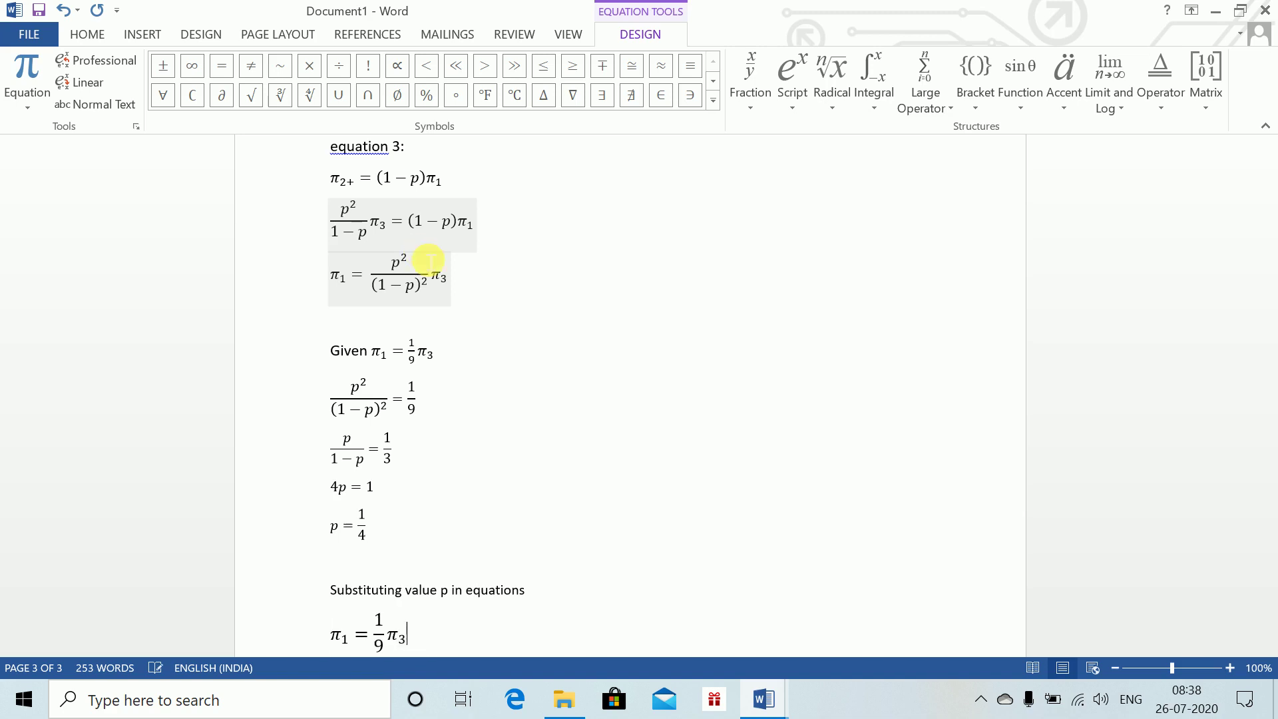
- Add the equation π₂₋ = 1/4 π₃ below it and move to a new page
{"action": "key", "text": "alt+equal"}
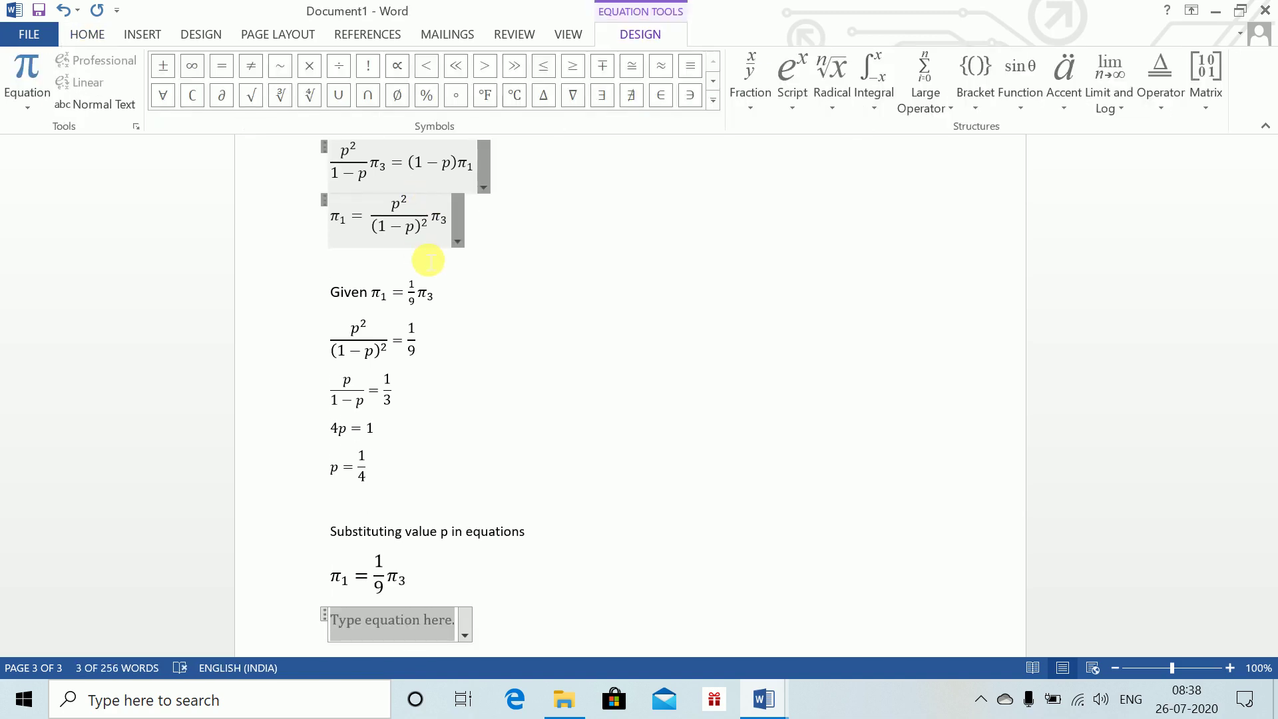
{"action": "type", "text": "\\pi _"}
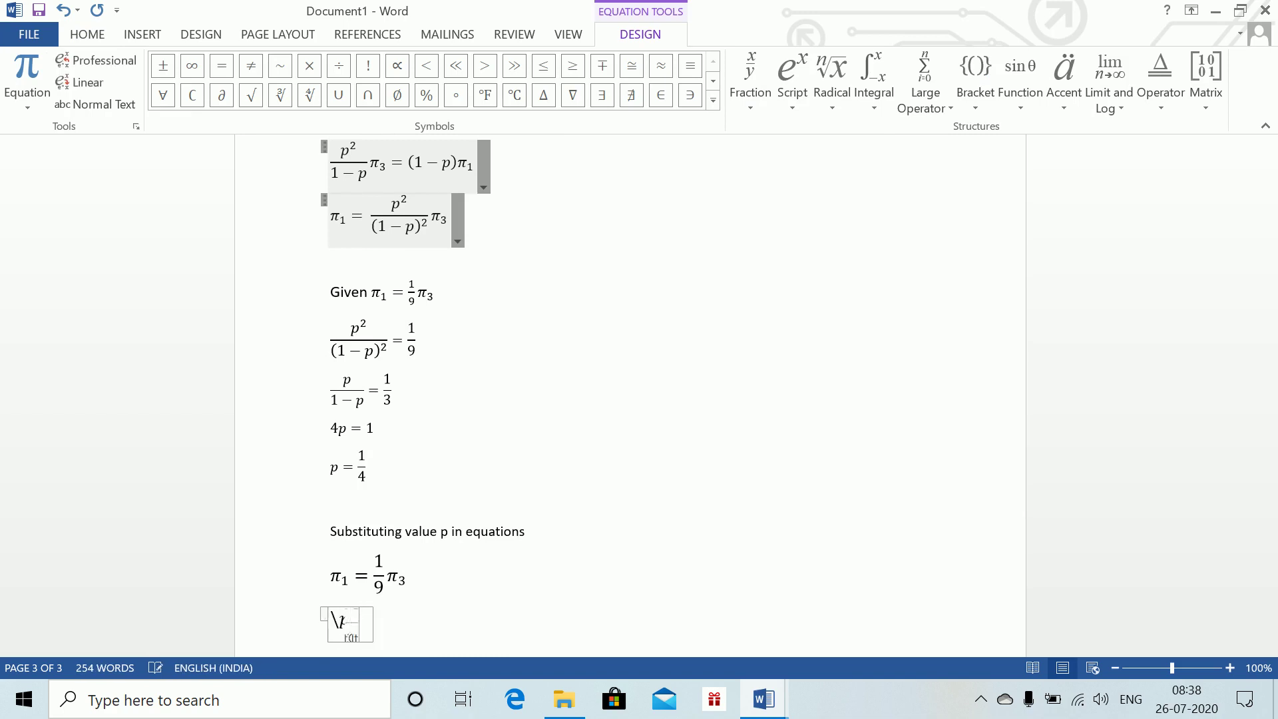
{"action": "type", "text": "(@ −"}
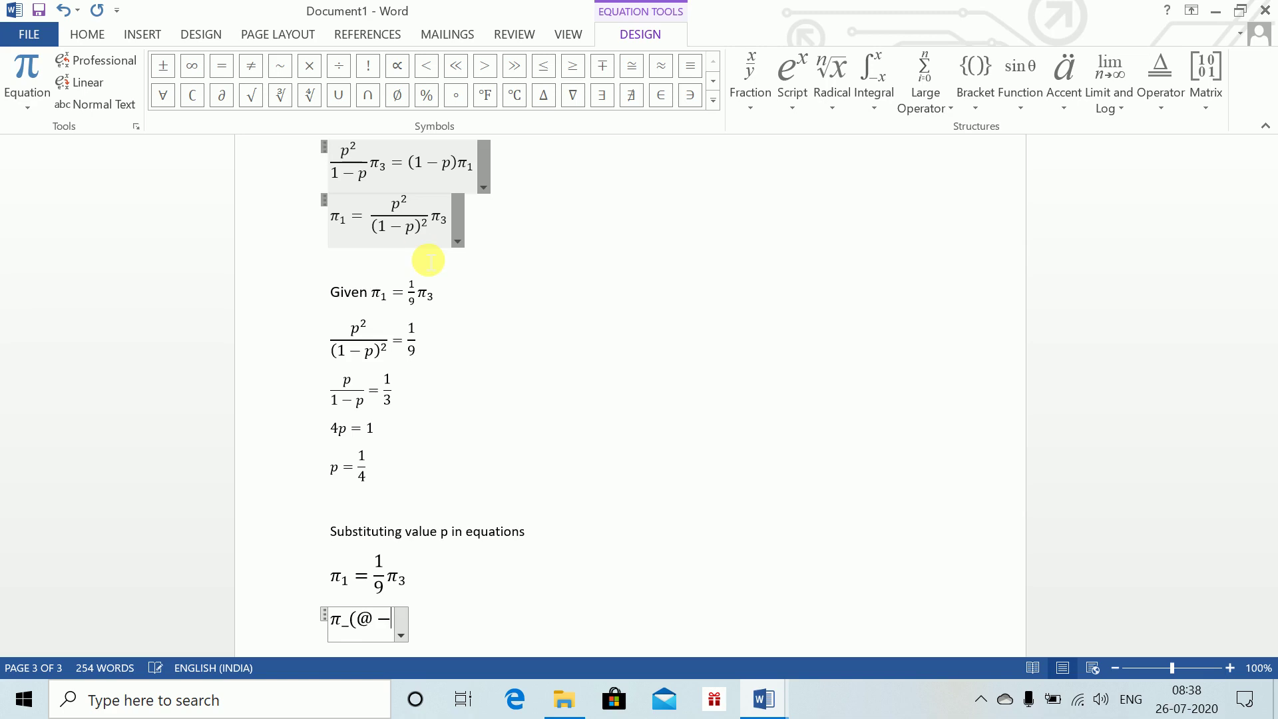
{"action": "key", "text": "BackSpace"}
{"action": "type", "text": "2)= "}
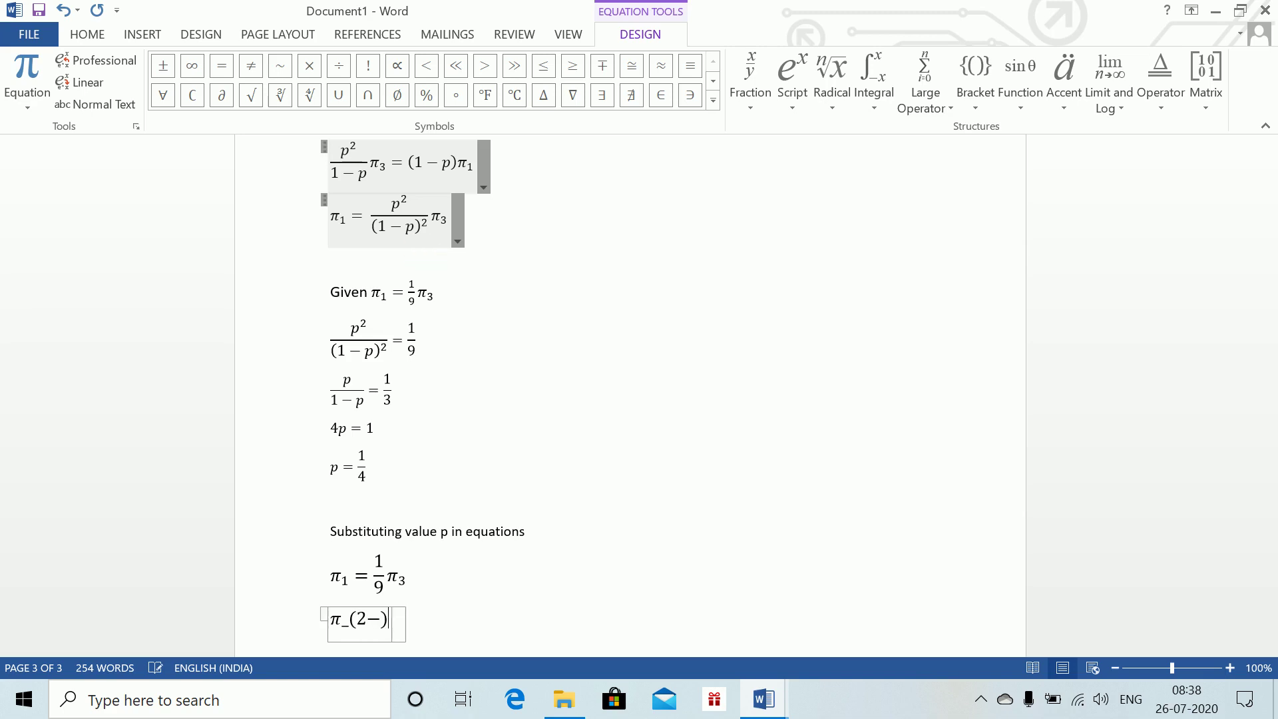
{"action": "type", "text": "1"}
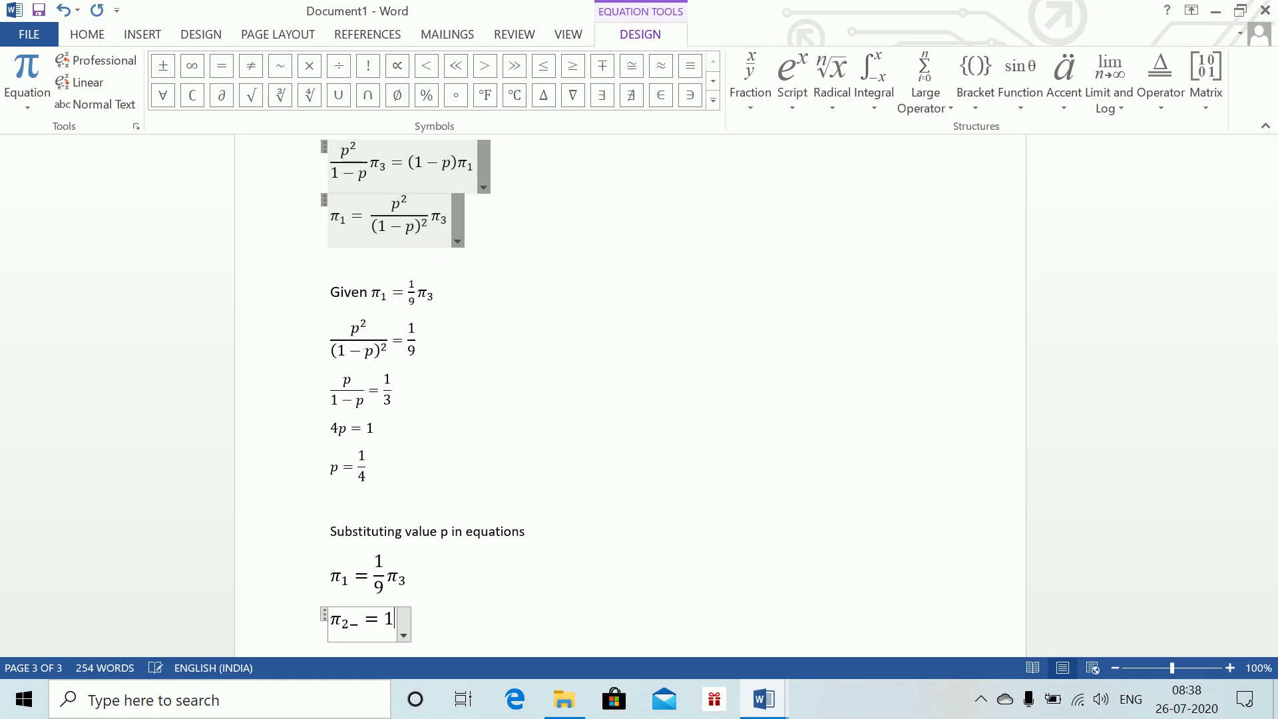
{"action": "type", "text": "/4 \\pi_"}
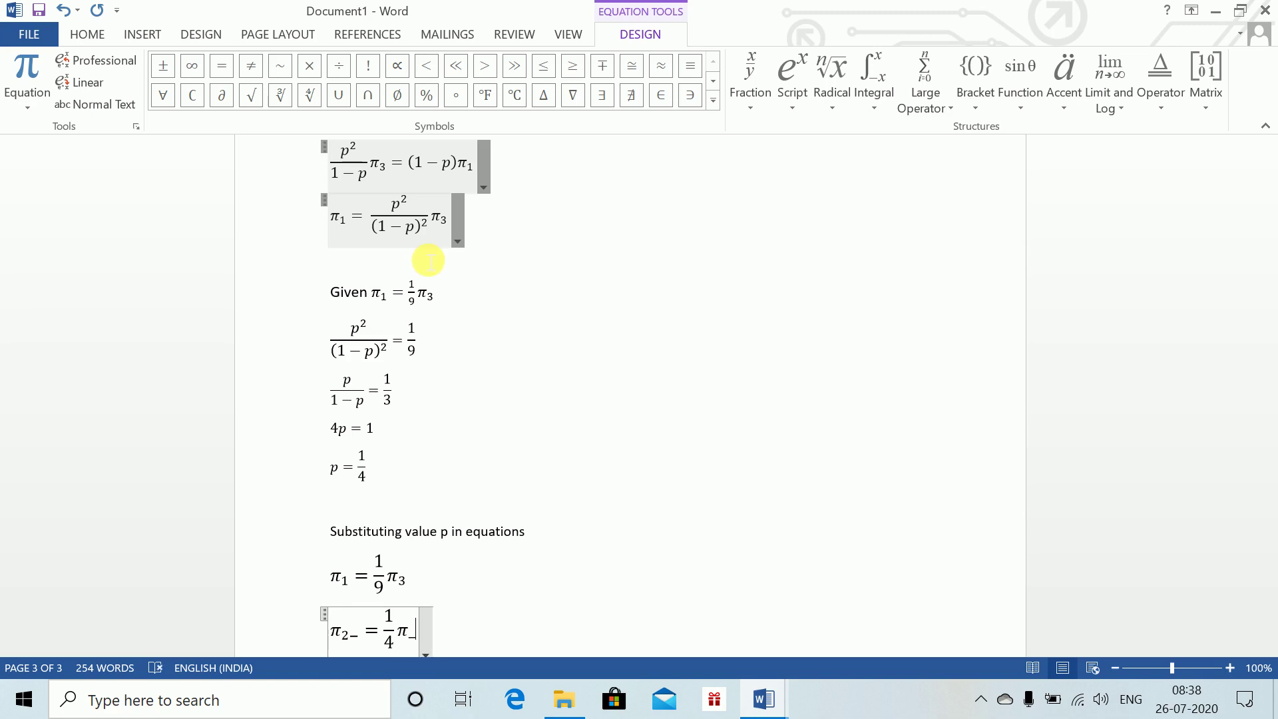
{"action": "type", "text": "3"}
{"action": "key", "text": "Right"}
{"action": "key", "text": "ctrl+Return"}
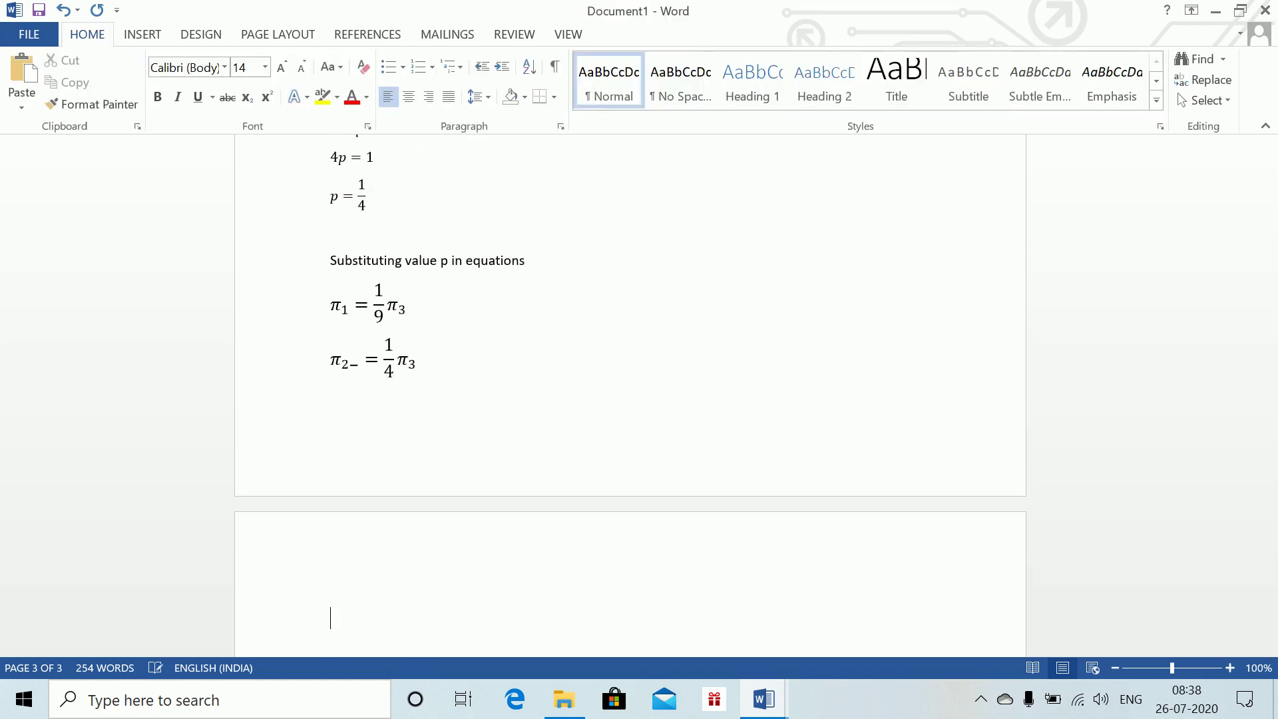
- Type π₂₊ = 1/12 π₃ on page 4, fix the typos, and start an empty equation below
{"action": "key", "text": "alt+equal"}
{"action": "type", "text": "\\"}
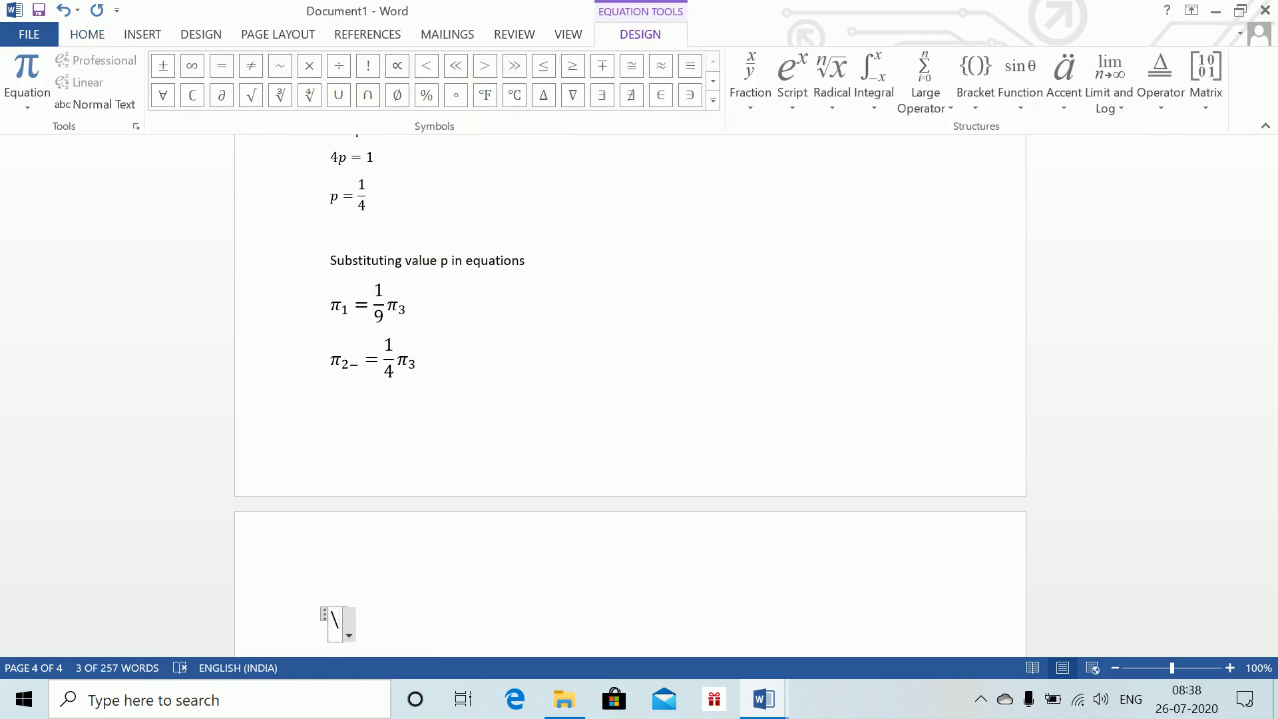
{"action": "type", "text": "pi _(@#"}
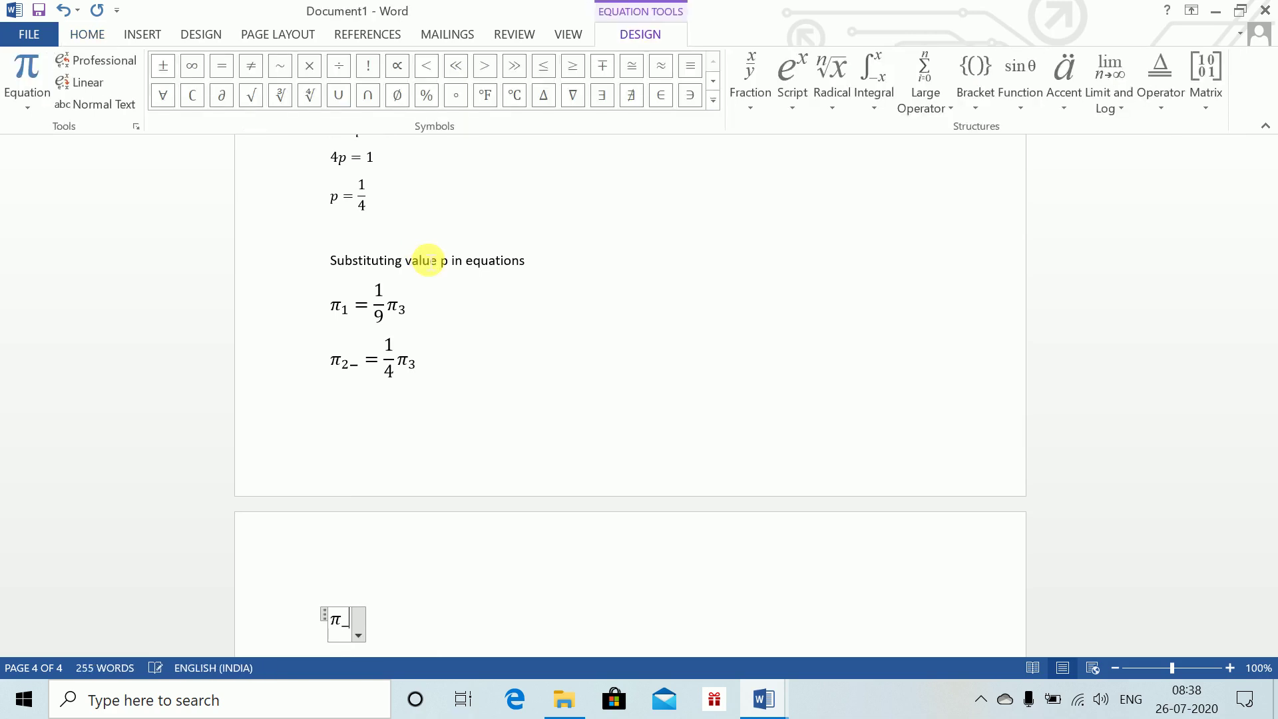
{"action": "key", "text": "BackSpace"}
{"action": "key", "text": "BackSpace"}
{"action": "type", "text": "2"}
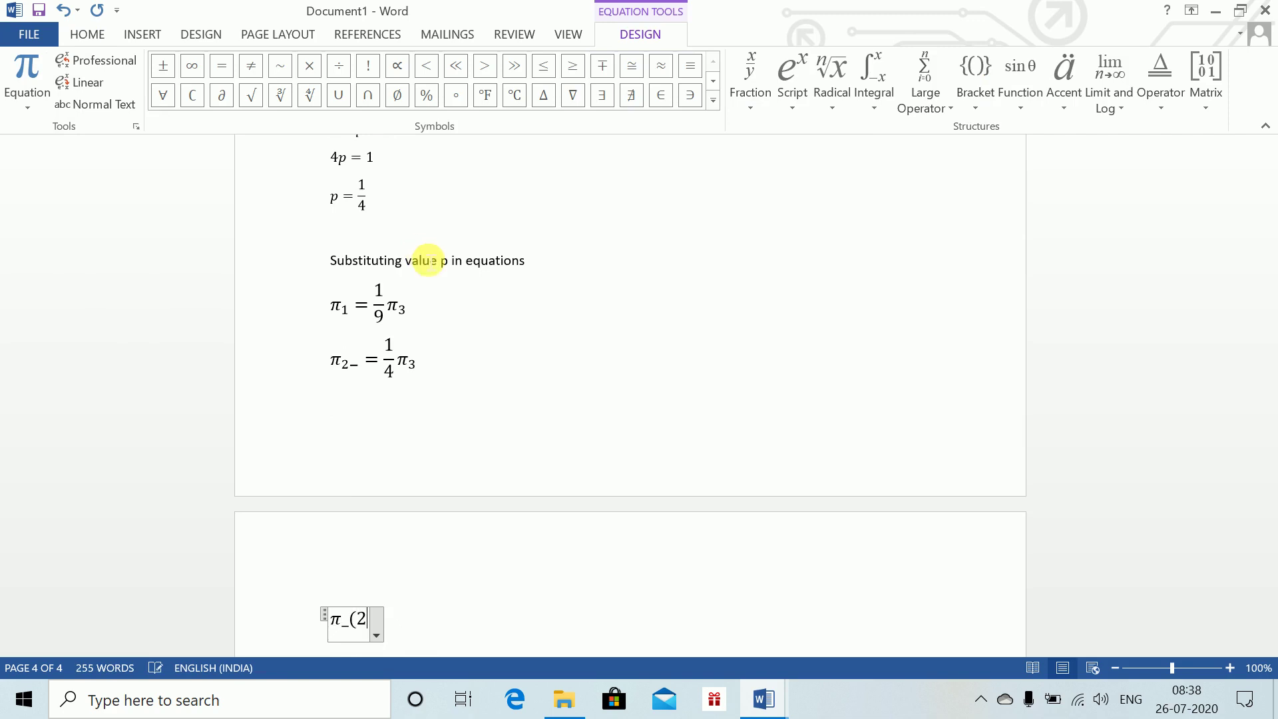
{"action": "type", "text": "+) ="}
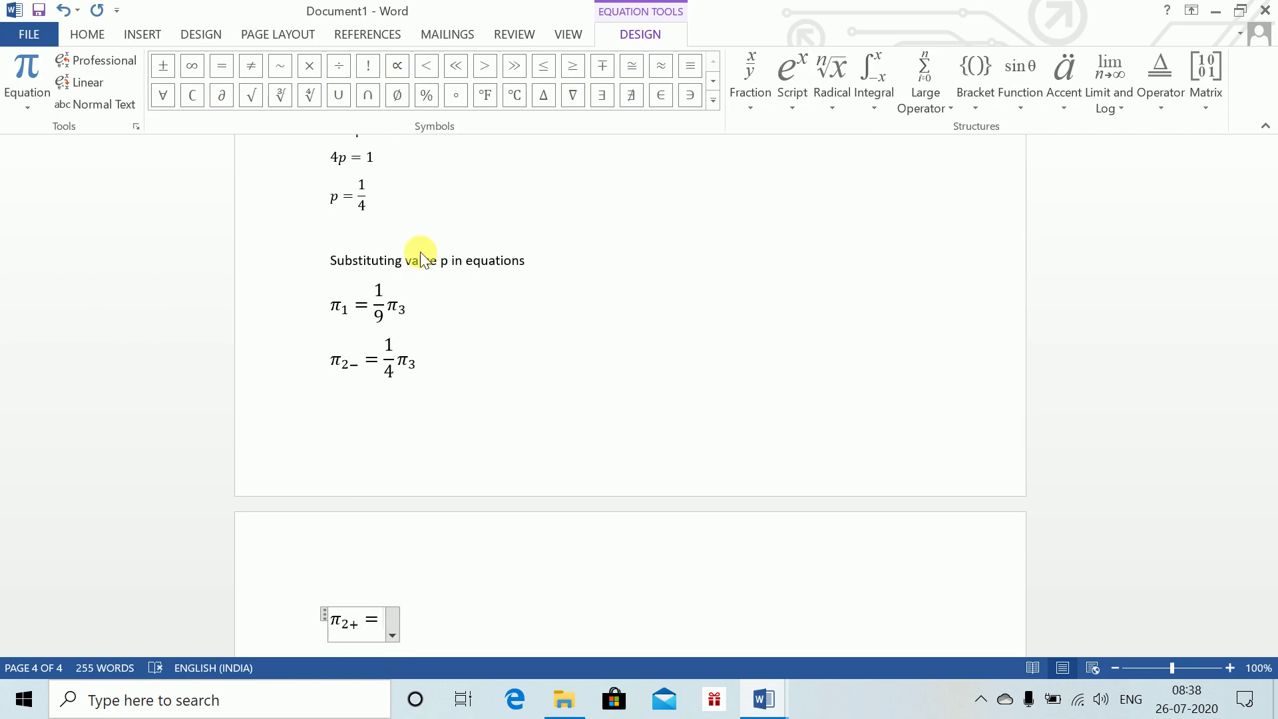
{"action": "type", "text": "1/2"}
{"action": "key", "text": "BackSpace"}
{"action": "type", "text": "1"}
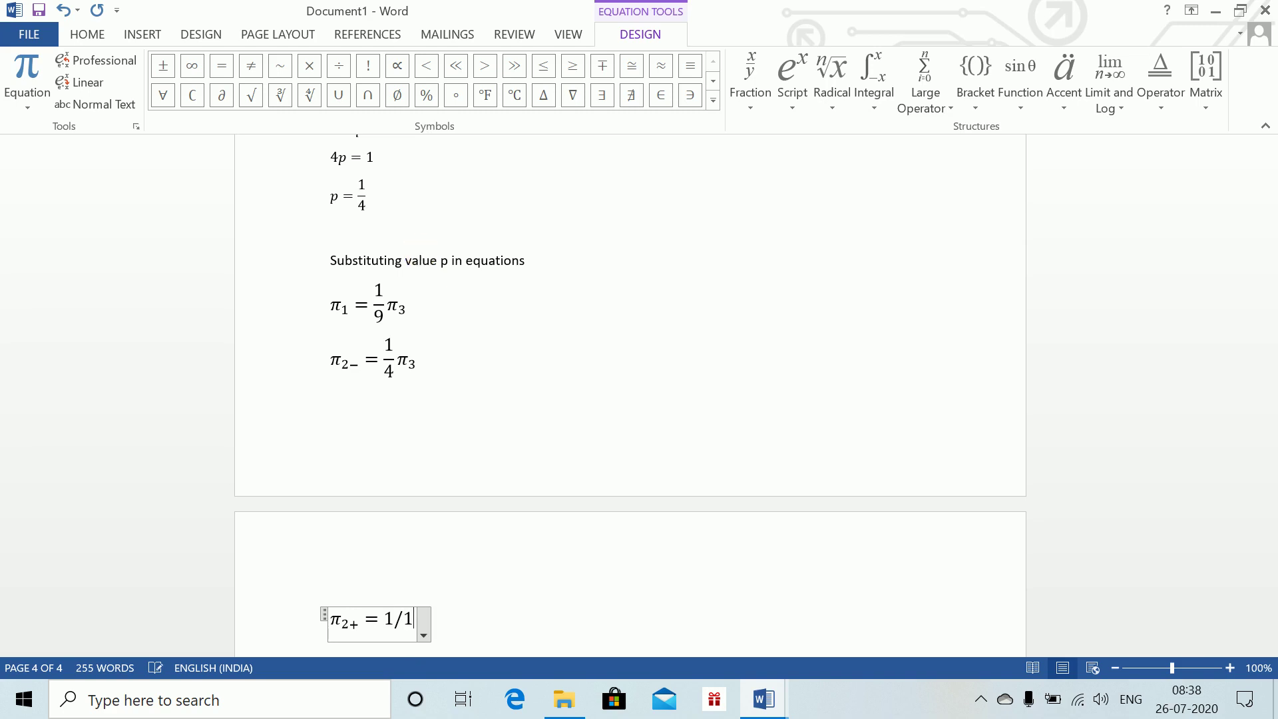
{"action": "type", "text": "2 \\p"}
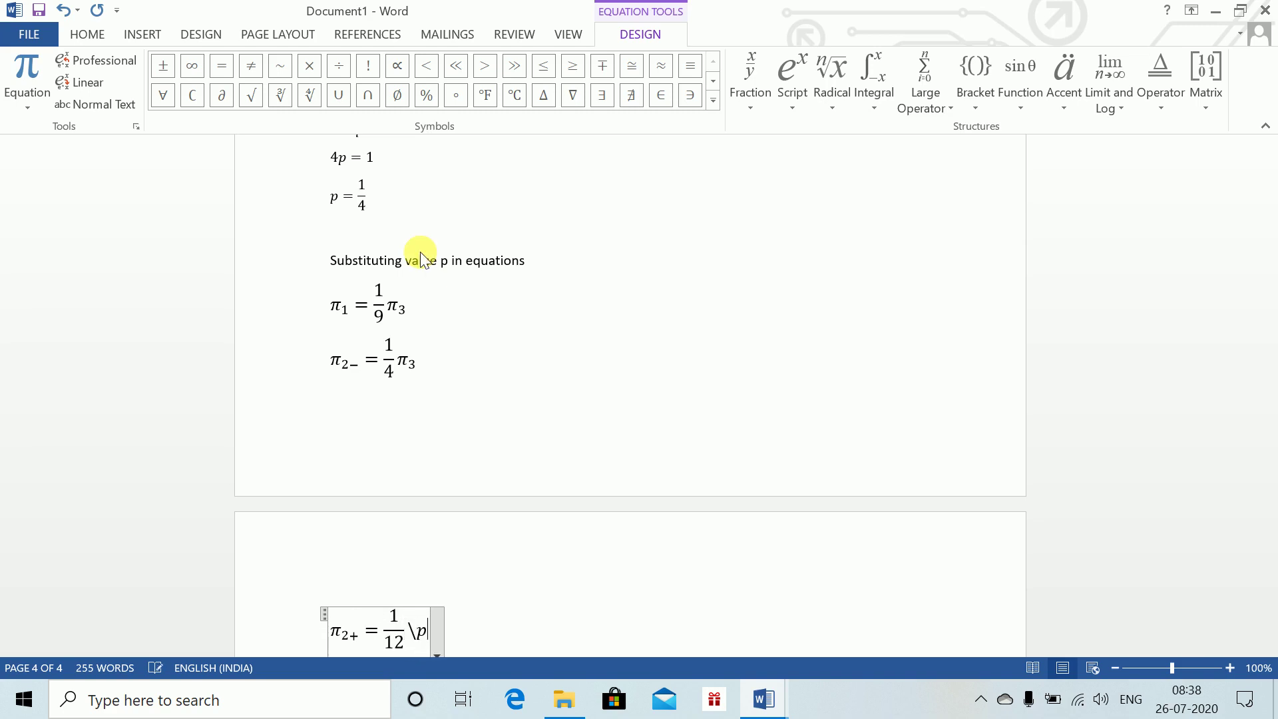
{"action": "type", "text": "i_3"}
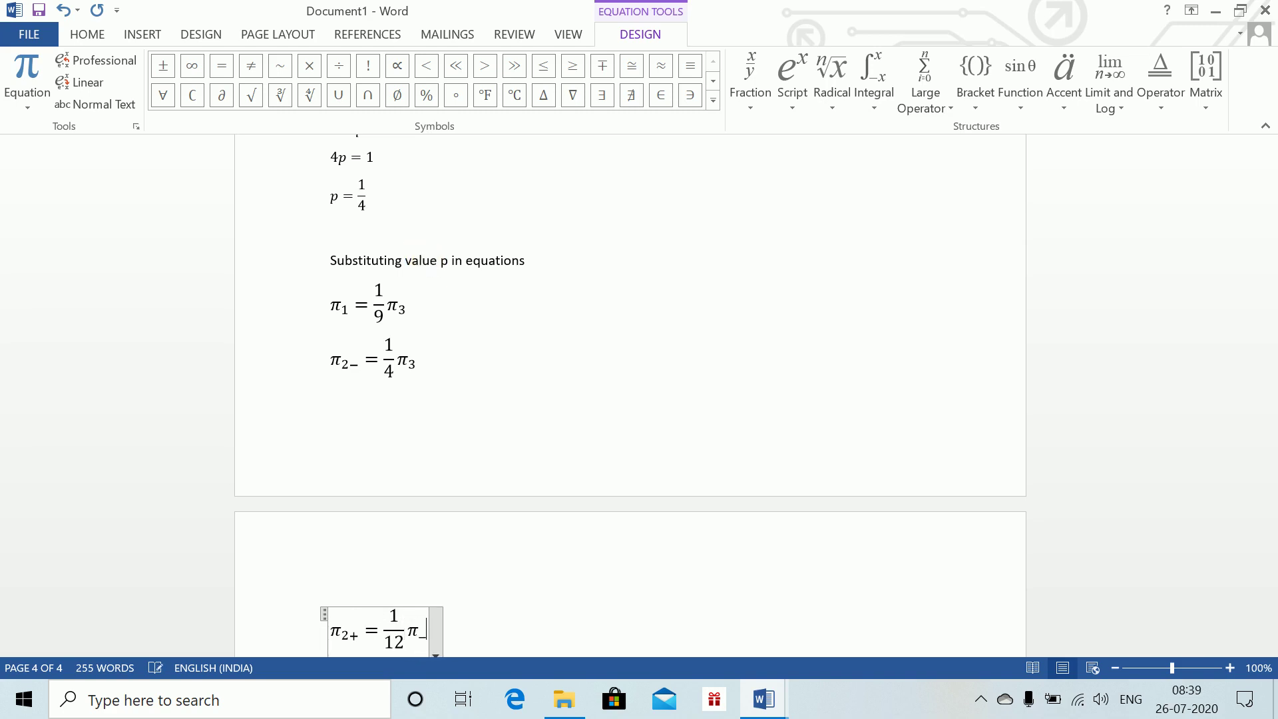
{"action": "key", "text": "Return"}
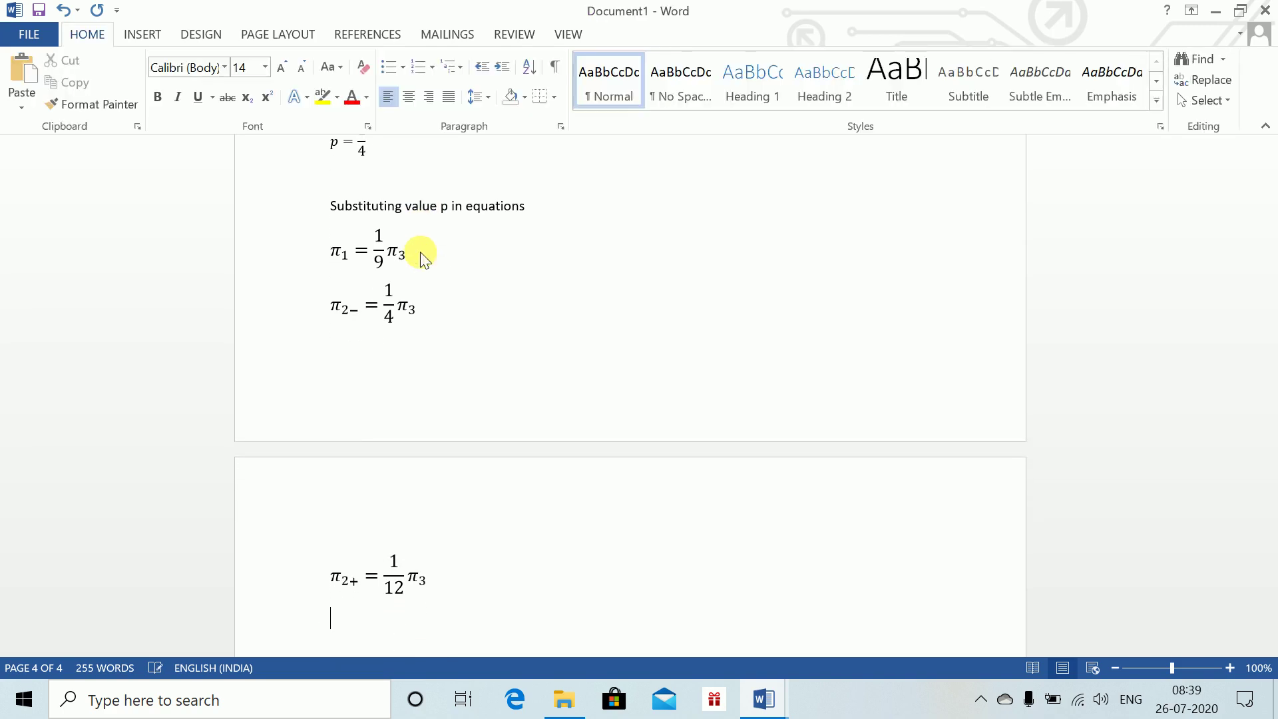
{"action": "key", "text": "Return"}
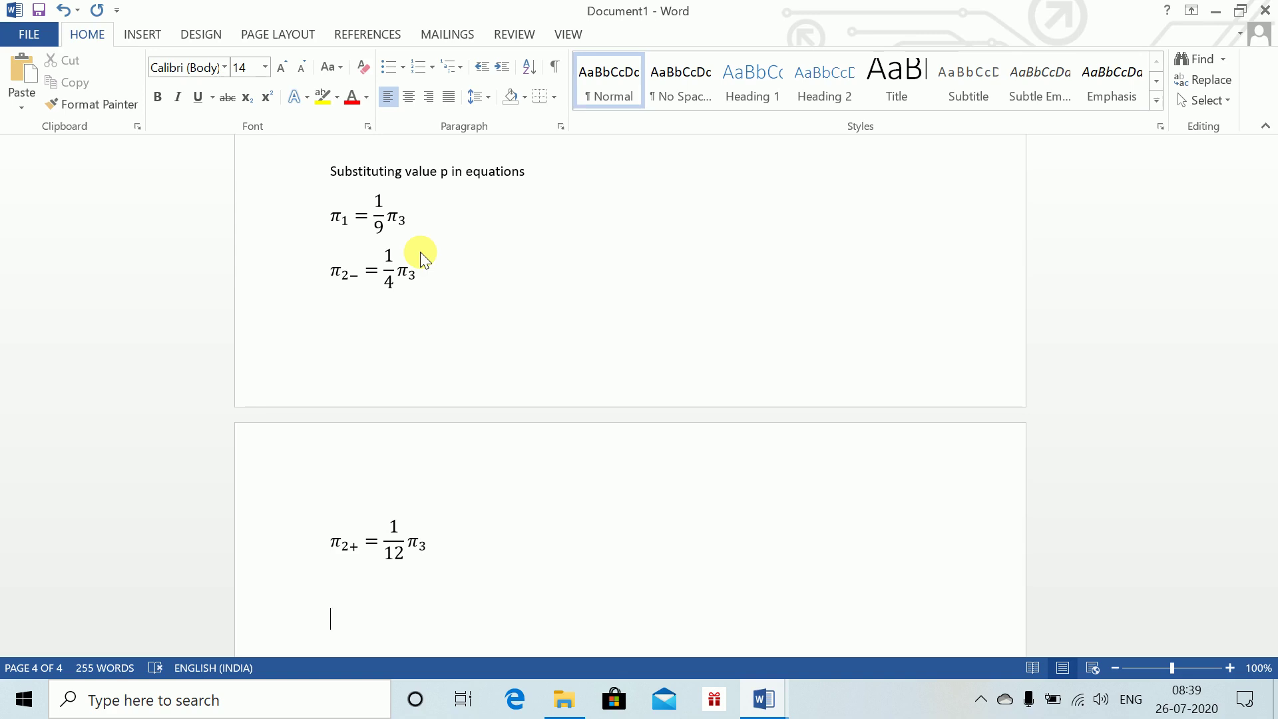
{"action": "key", "text": "alt+equal"}
- Copy the π₀ = pπ₀ + (1−p)π₁ + pπ₂₋ equation into the empty equation on page 4
{"action": "type", "text": "\\"}
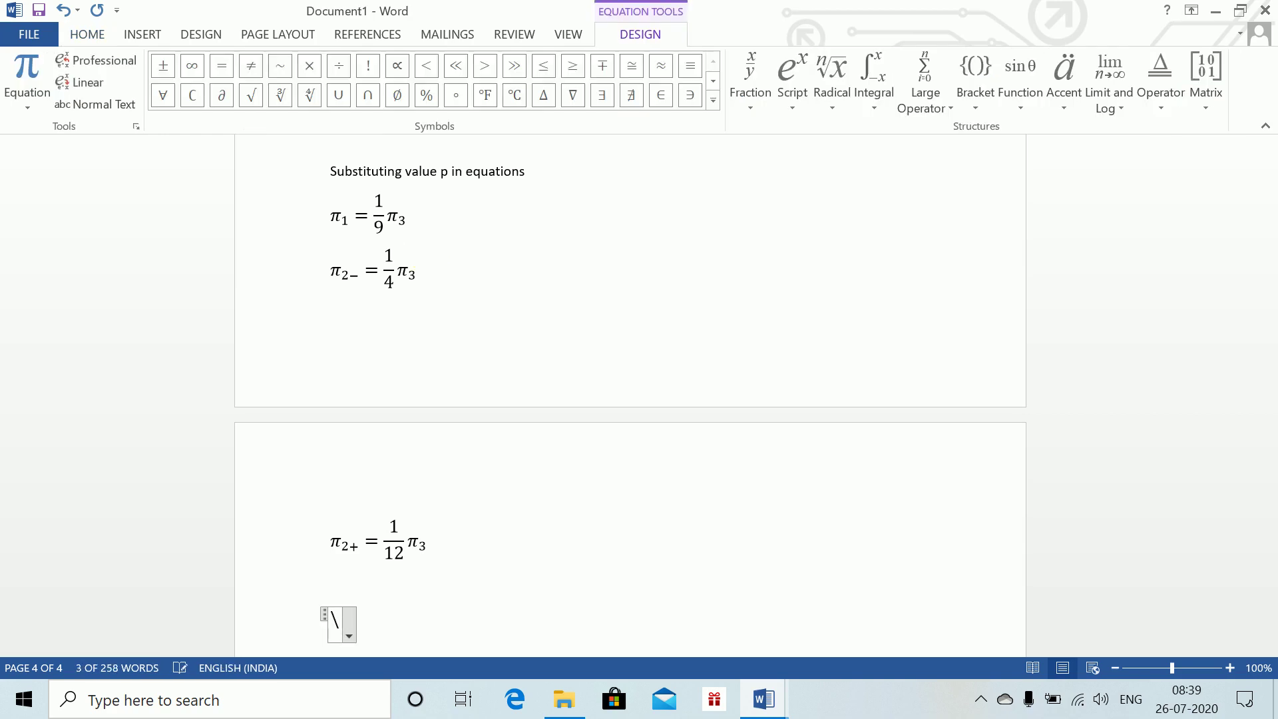
{"action": "key", "text": "BackSpace"}
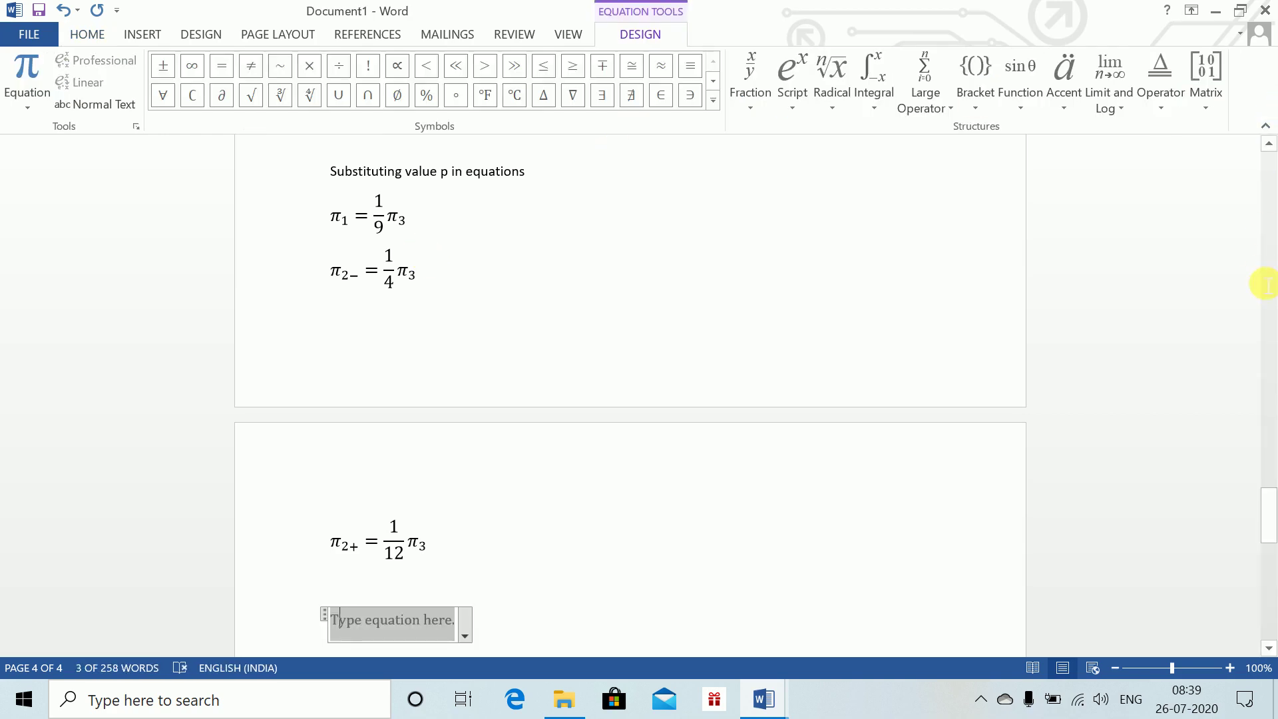
{"action": "left_click_drag", "start_coordinate": [1268, 510], "coordinate": [1270, 412]}
{"action": "left_click", "coordinate": [537, 283]}
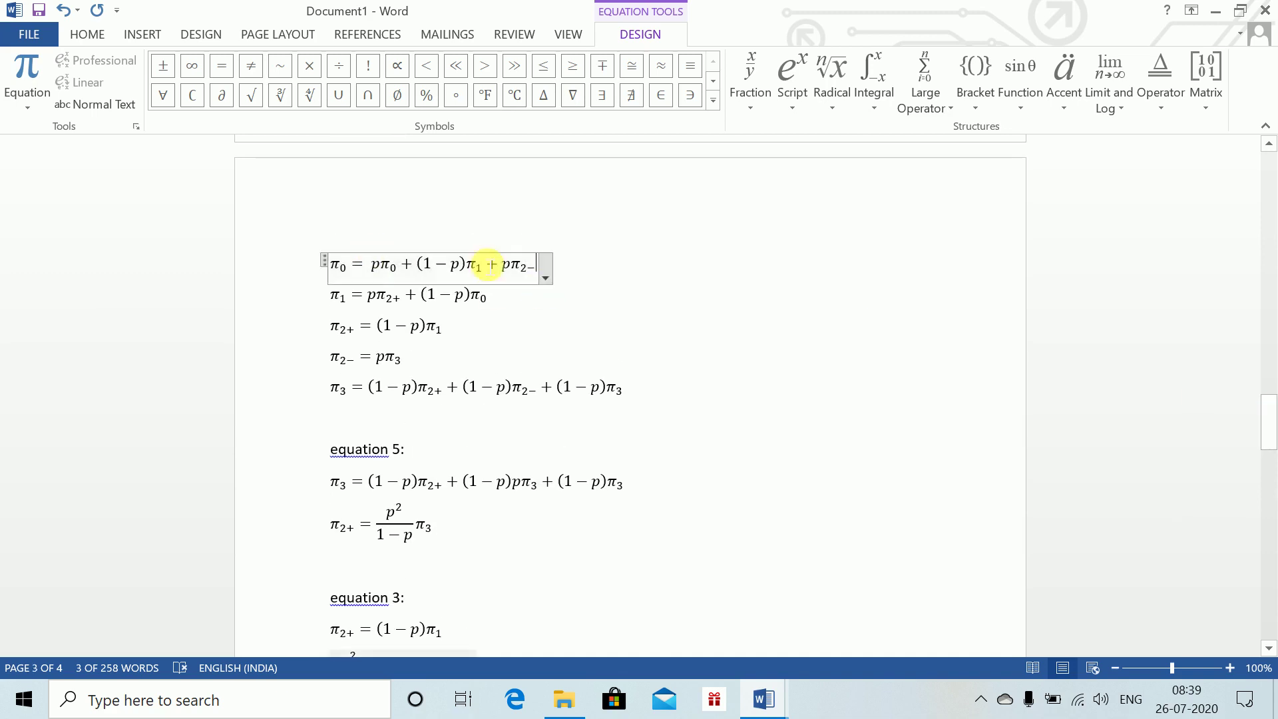
{"action": "left_click", "coordinate": [337, 263], "text": "shift"}
{"action": "key", "text": "ctrl+c"}
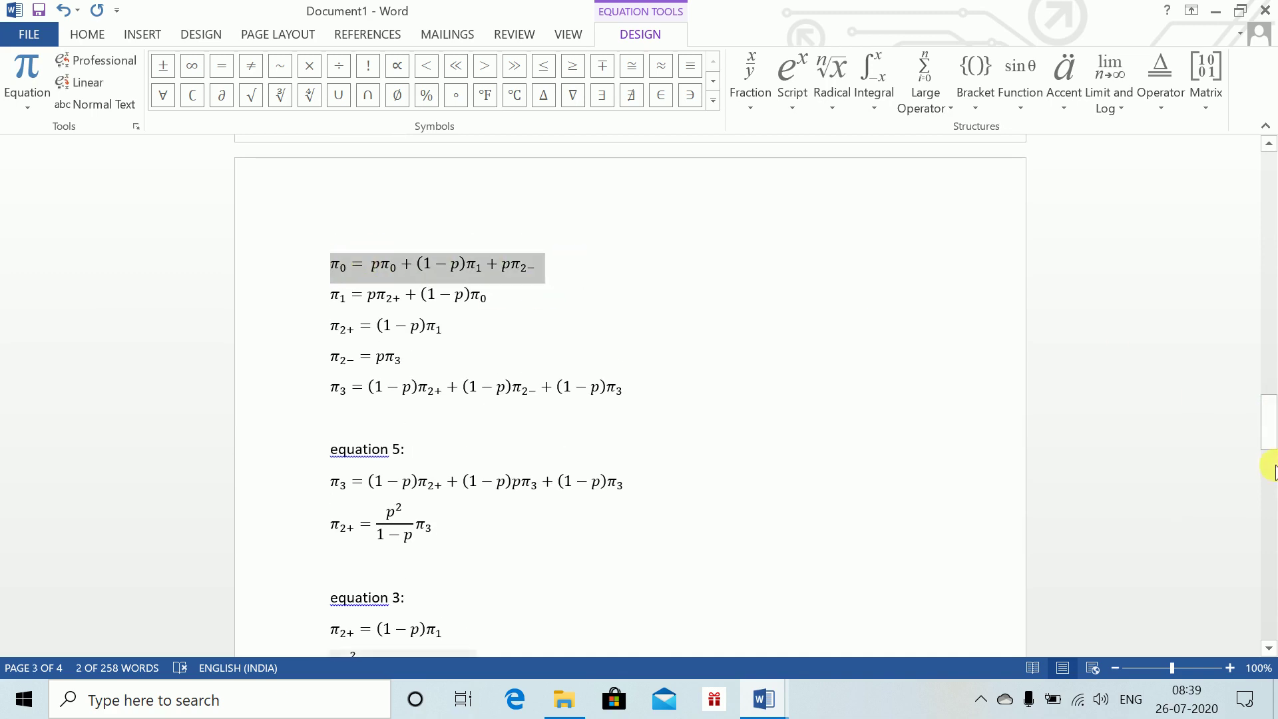
{"action": "key", "text": "Down"}
{"action": "left_click_drag", "start_coordinate": [1268, 428], "coordinate": [1268, 553]}
{"action": "left_click", "coordinate": [445, 336]}
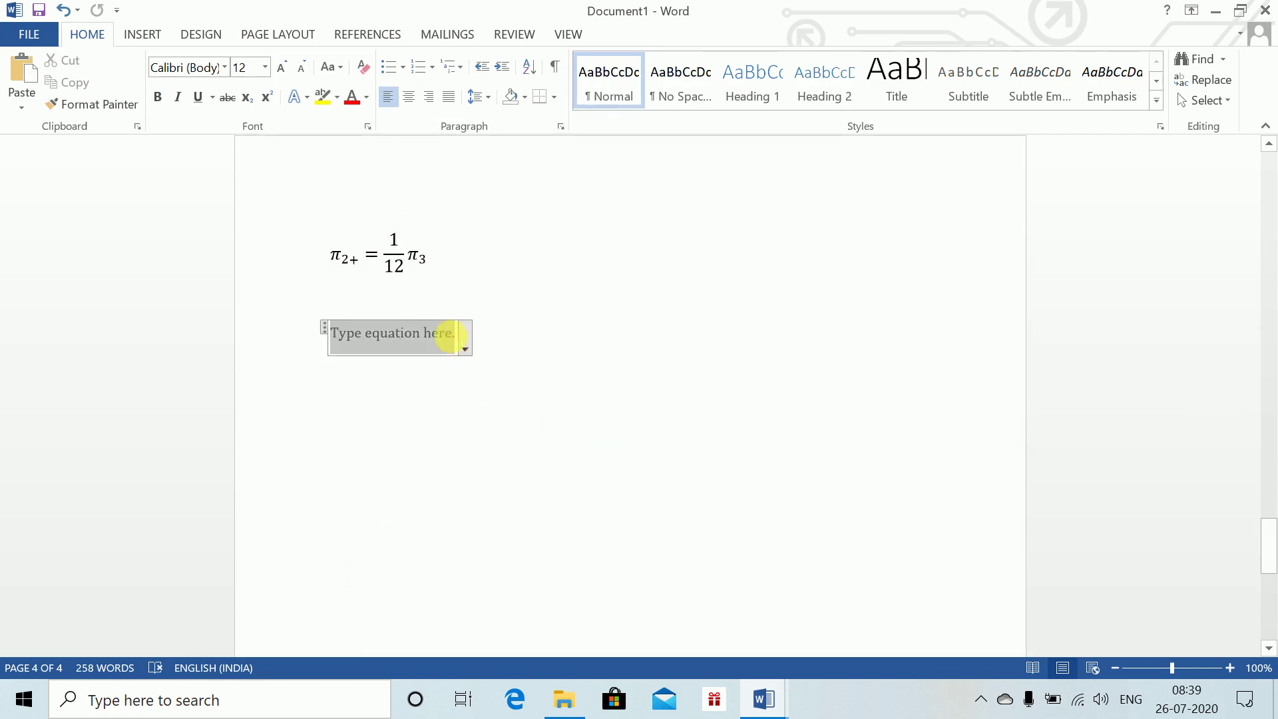
{"action": "key", "text": "ctrl+v"}
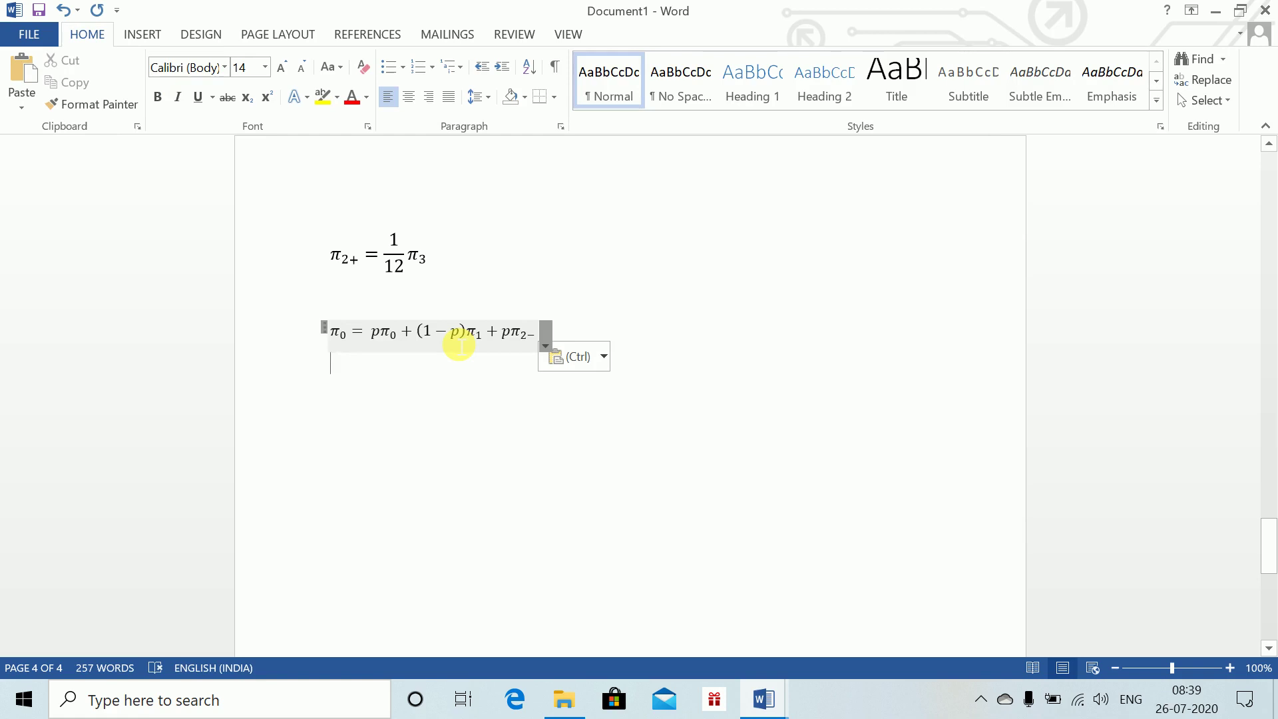
- Type π₀ = 1/4 π₀ + 1/4 π₁ + 1/4 (π₂₋), correcting the malformed π₂₋ term
{"action": "key", "text": "alt+equal"}
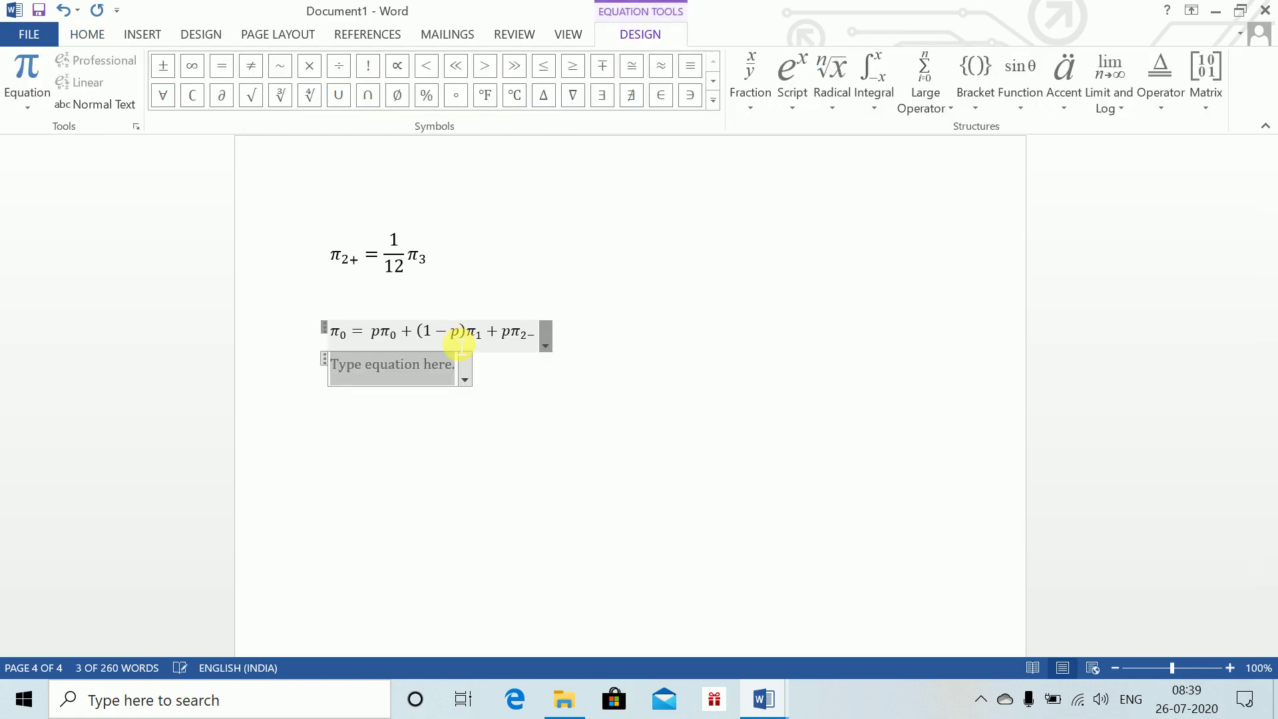
{"action": "type", "text": "\\"}
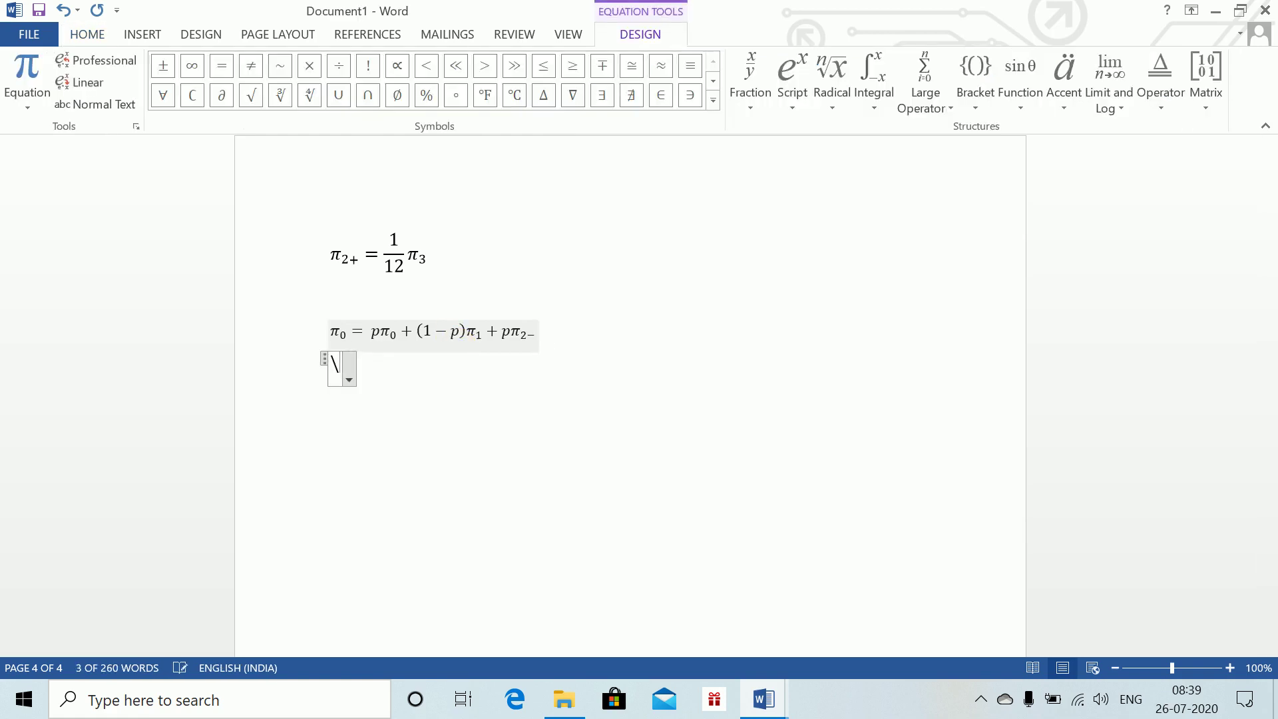
{"action": "type", "text": "pi _0 ="}
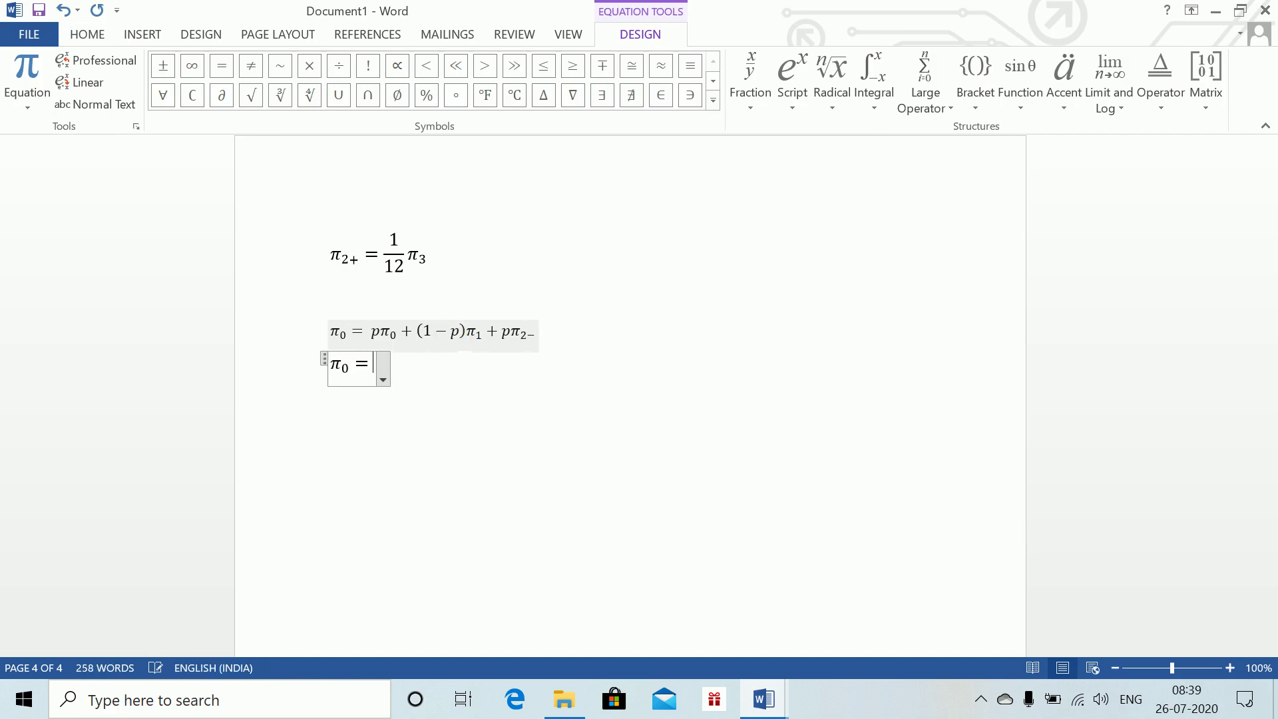
{"action": "type", "text": " 1/4"}
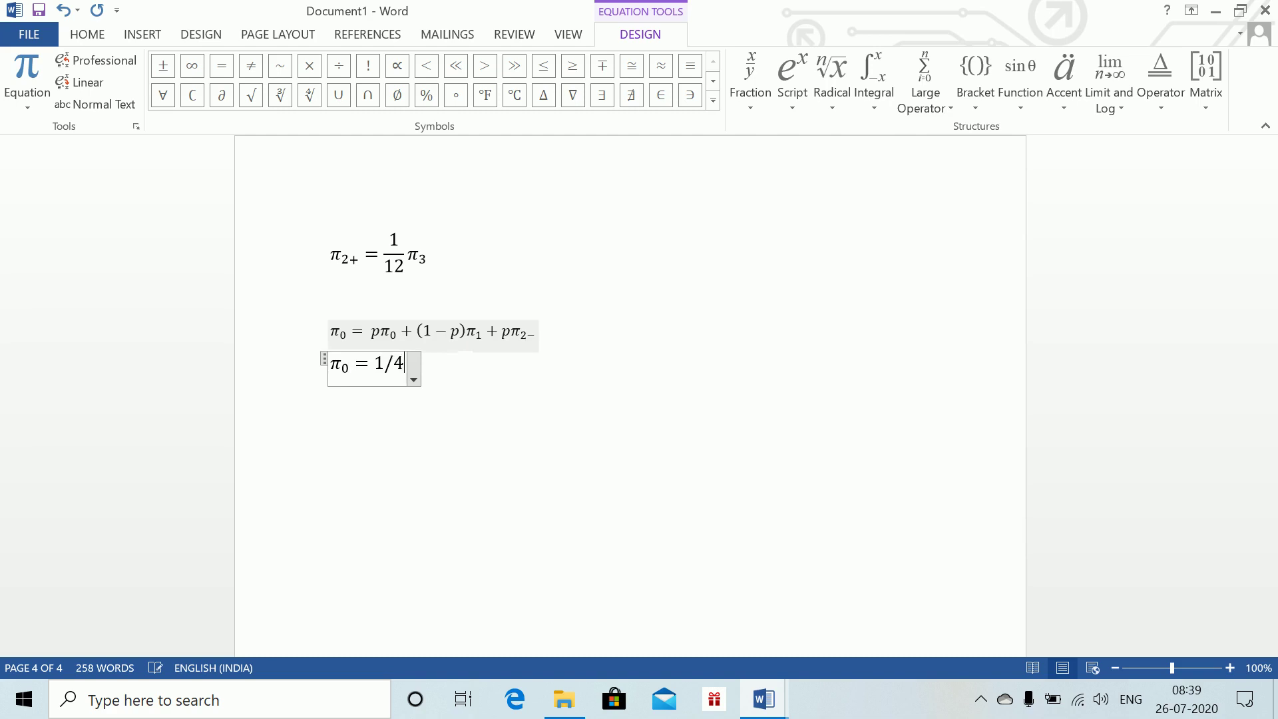
{"action": "type", "text": " \\pi "}
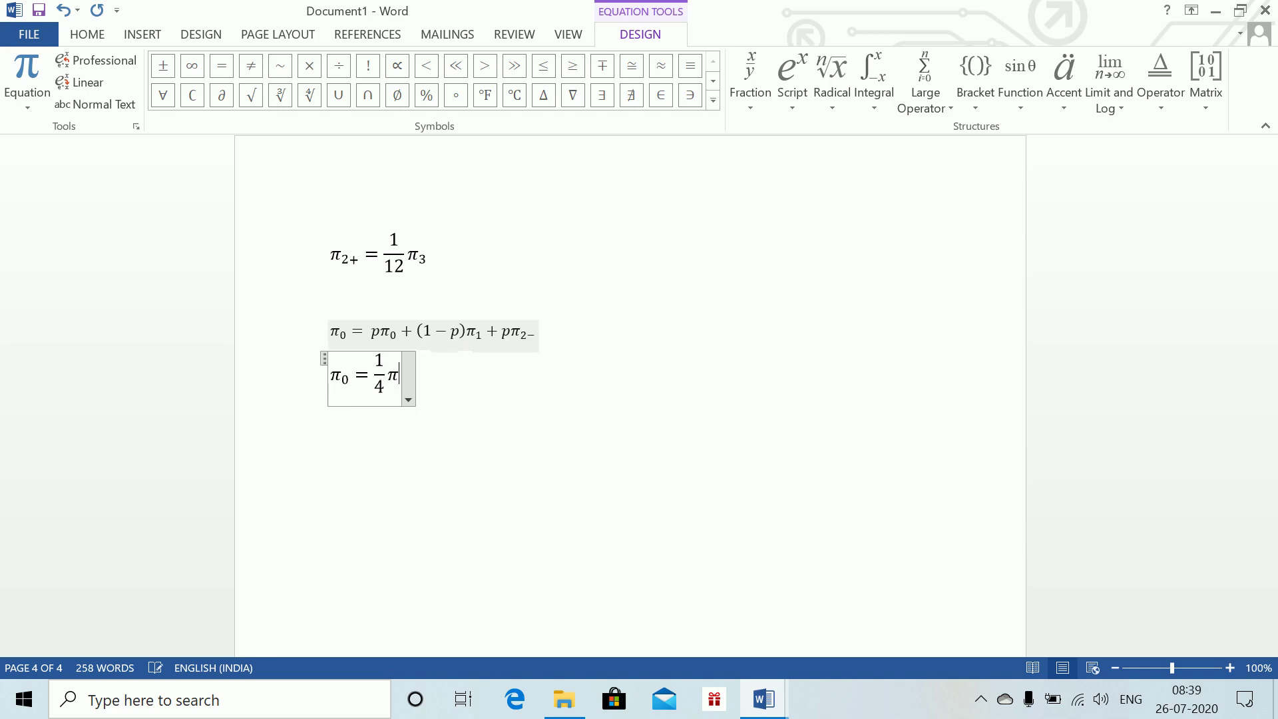
{"action": "type", "text": "_0+"}
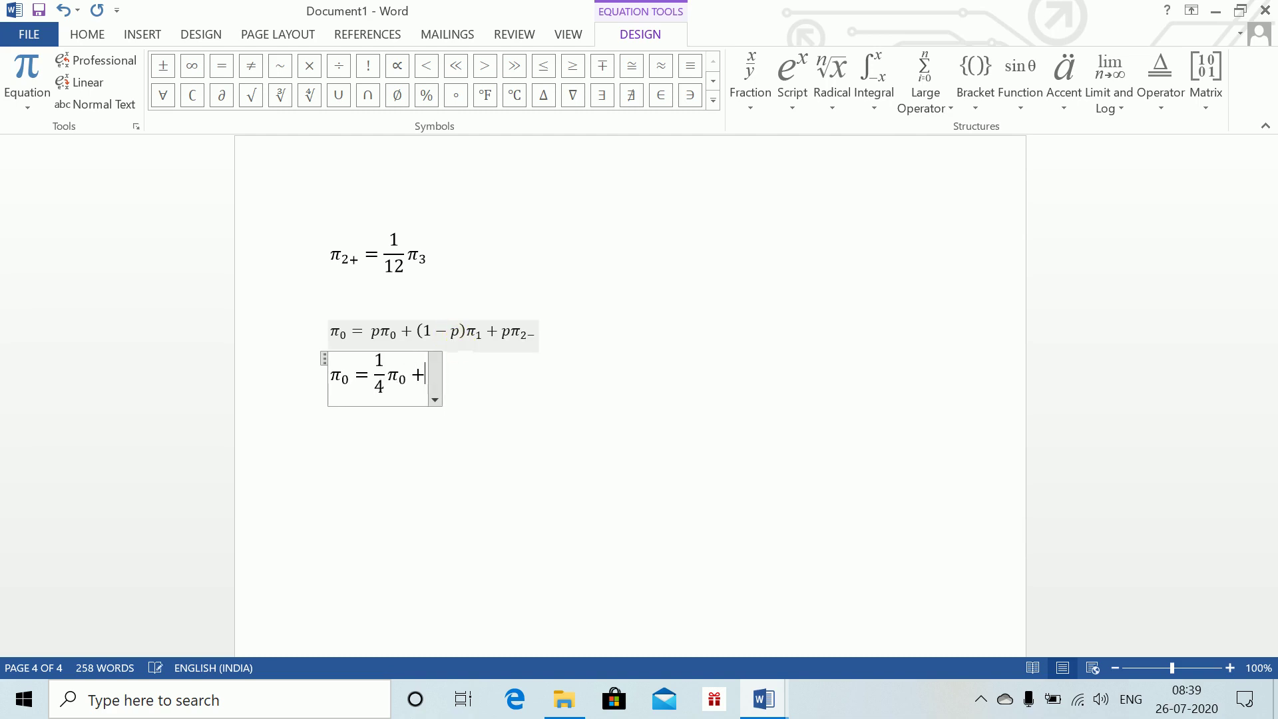
{"action": "type", "text": "1/"}
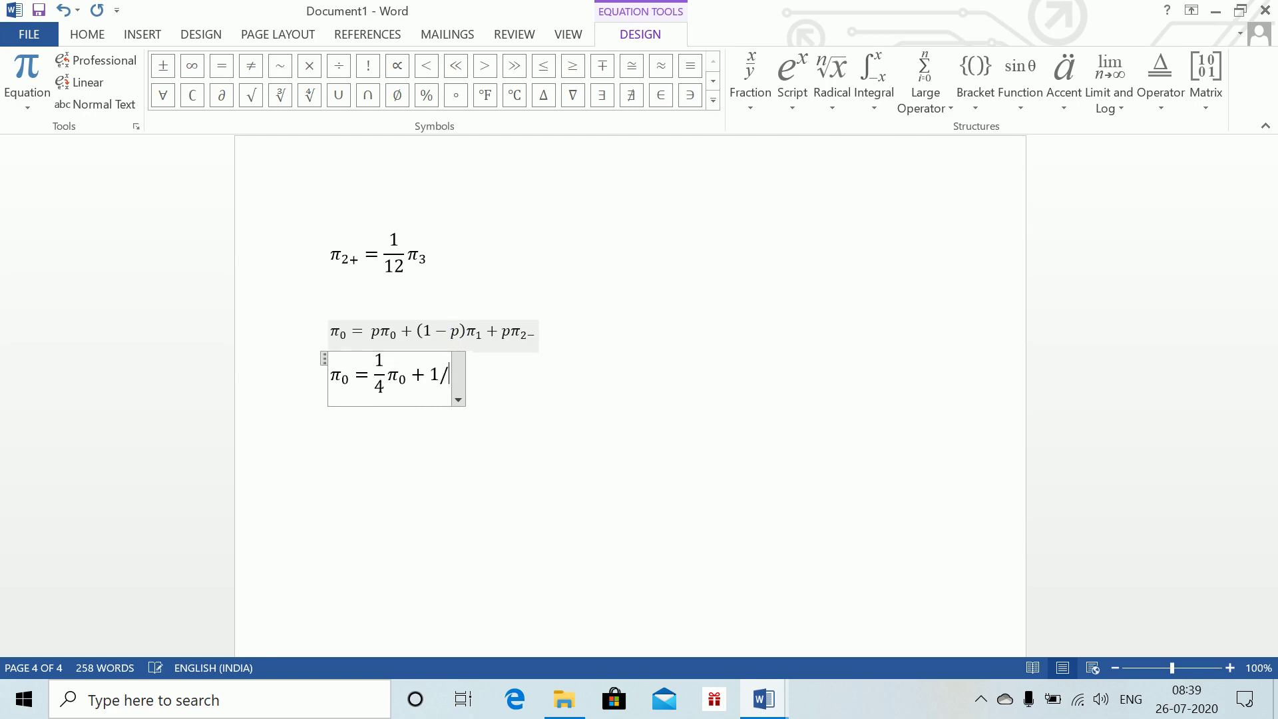
{"action": "type", "text": "4 \\pi _1+"}
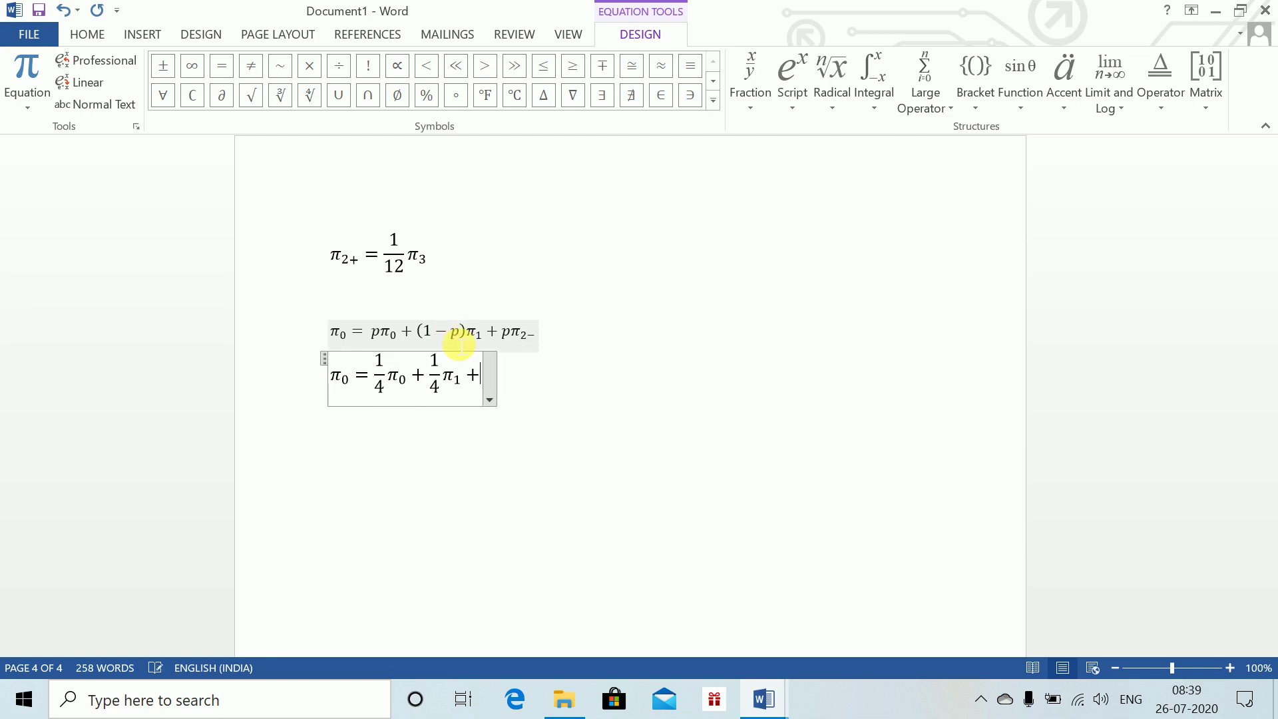
{"action": "type", "text": "1/4 "}
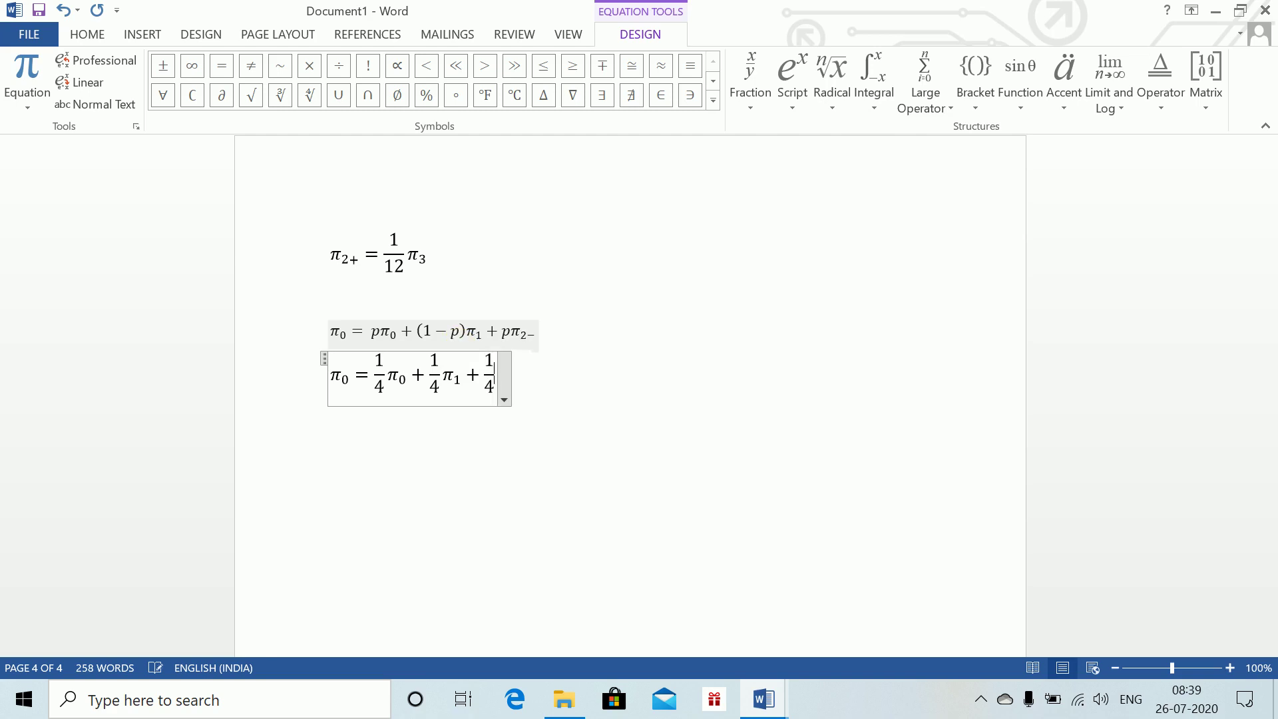
{"action": "type", "text": "(pi"}
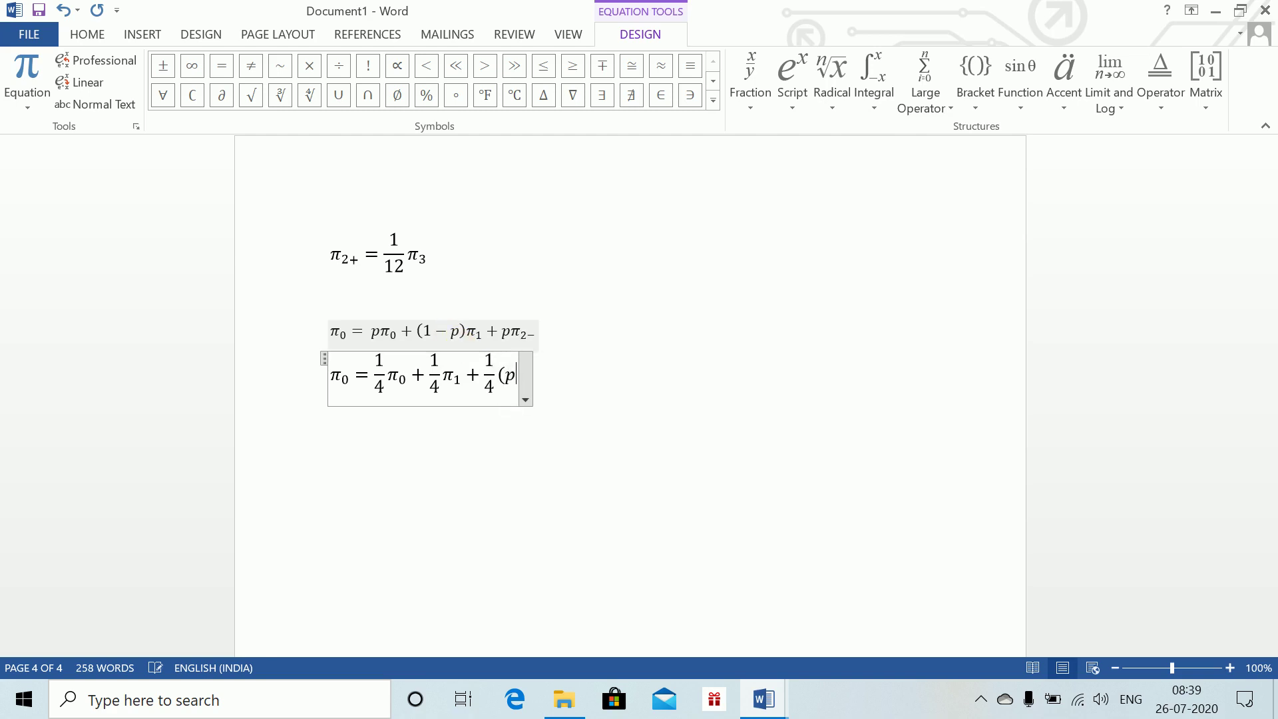
{"action": "type", "text": "_(2"}
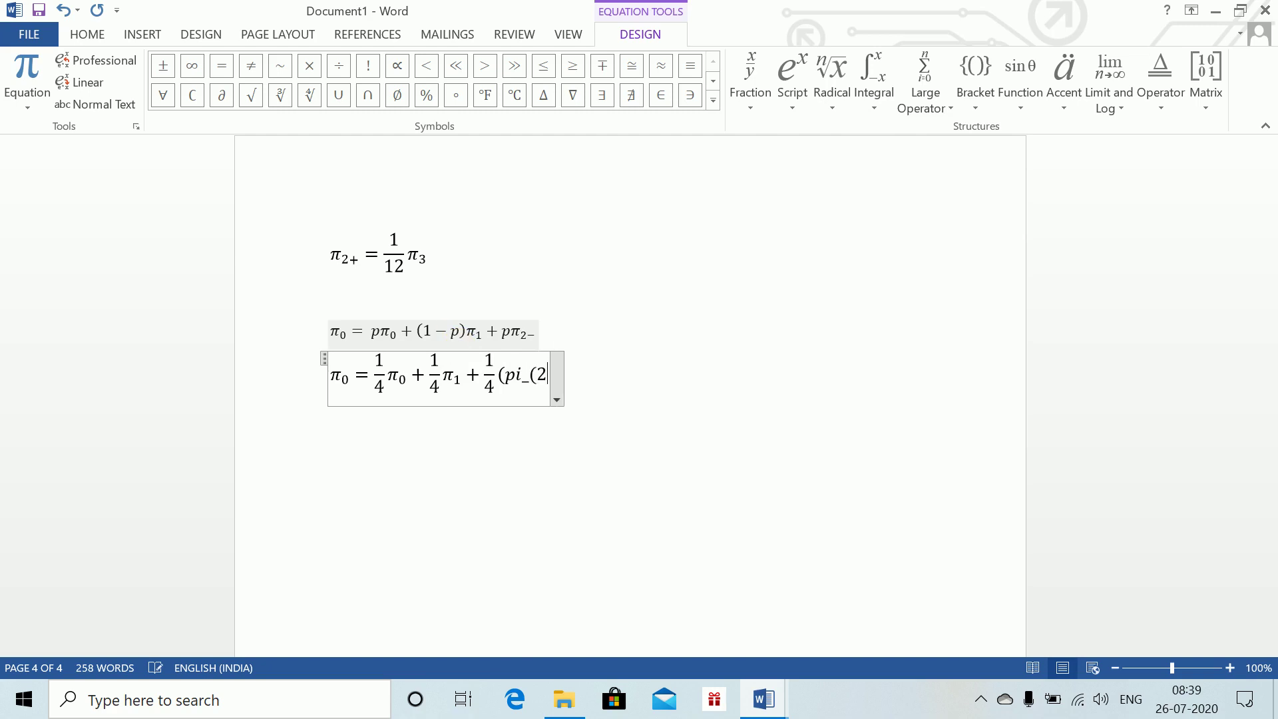
{"action": "type", "text": "-))"}
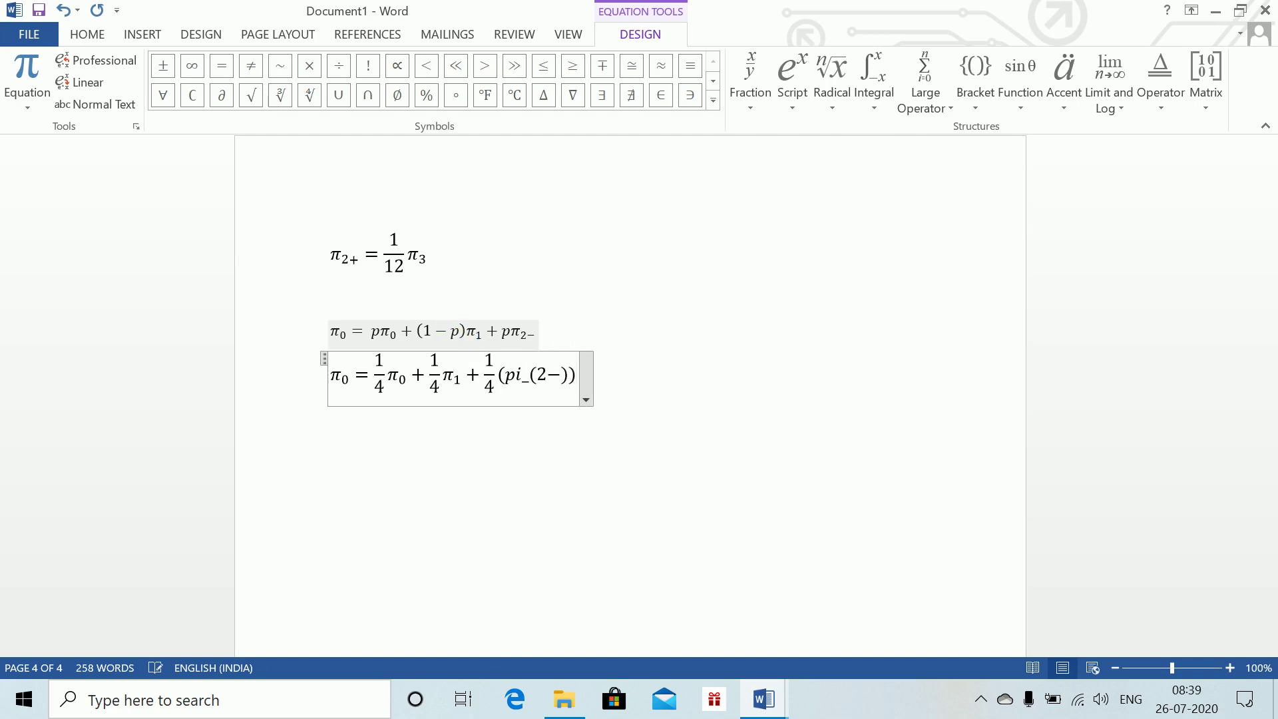
{"action": "key", "text": "BackSpace"}
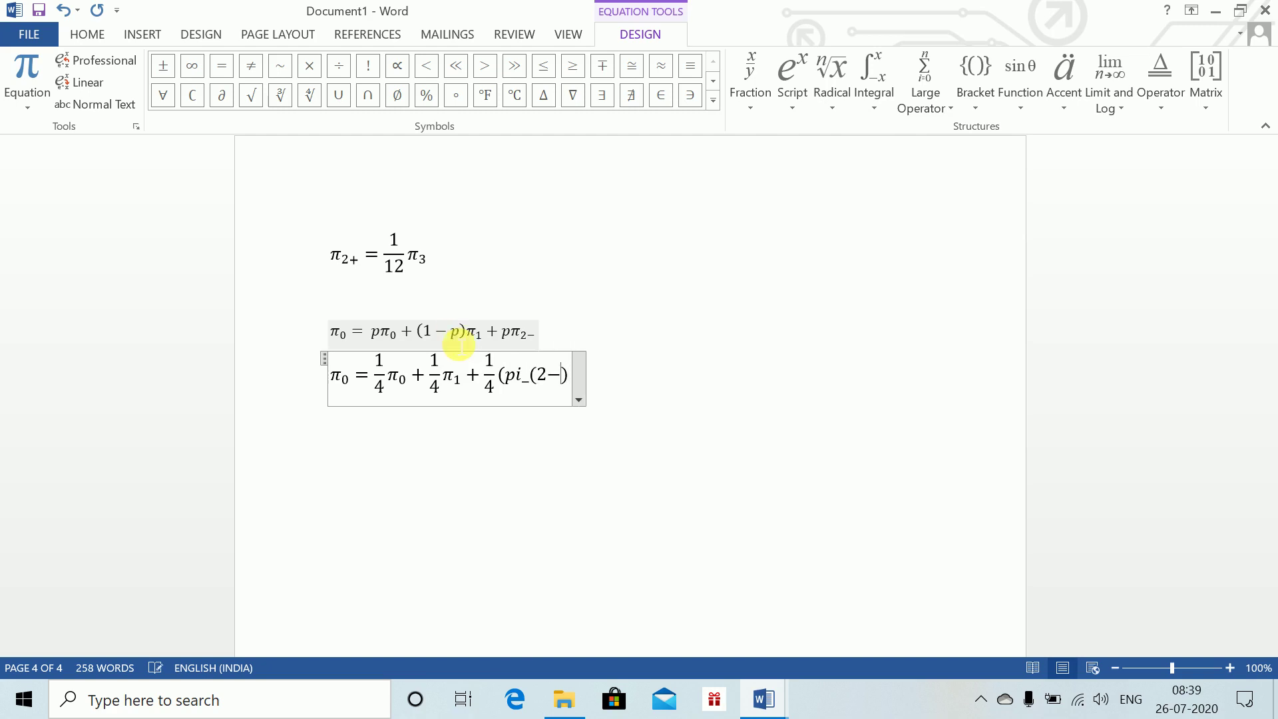
{"action": "type", "text": "\\"}
{"action": "key", "text": "Right"}
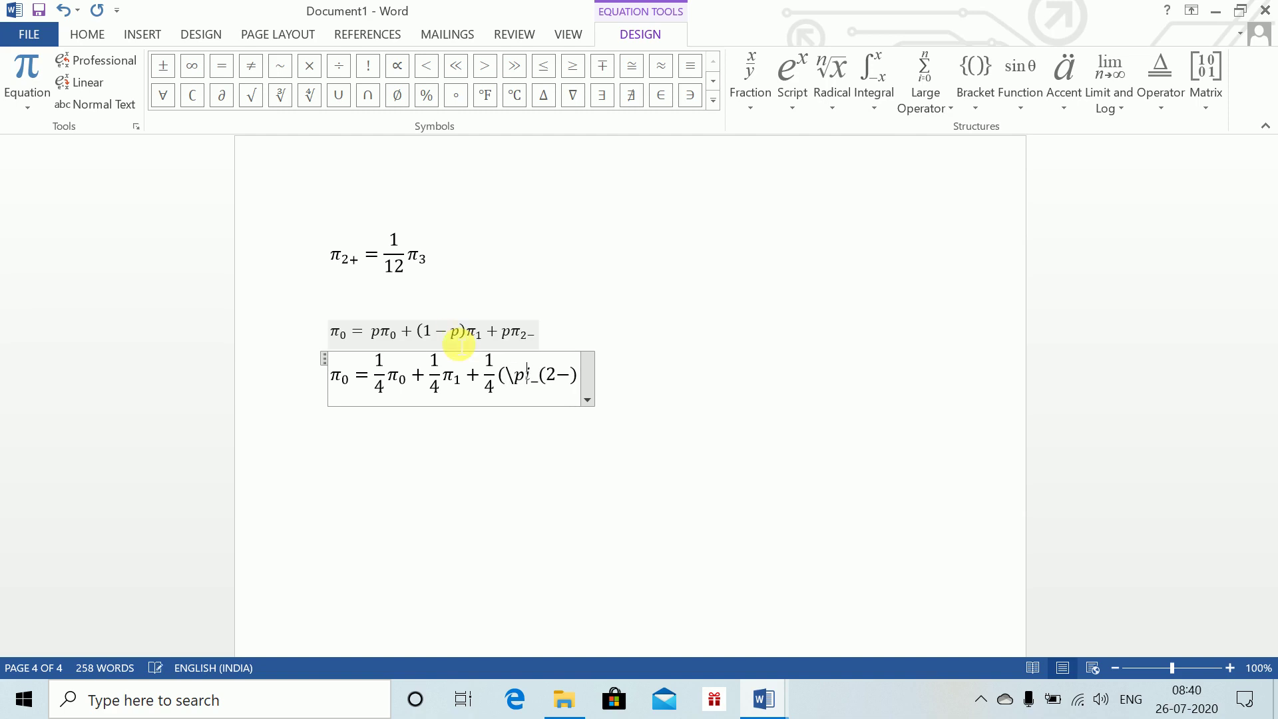
{"action": "type", "text": ")"}
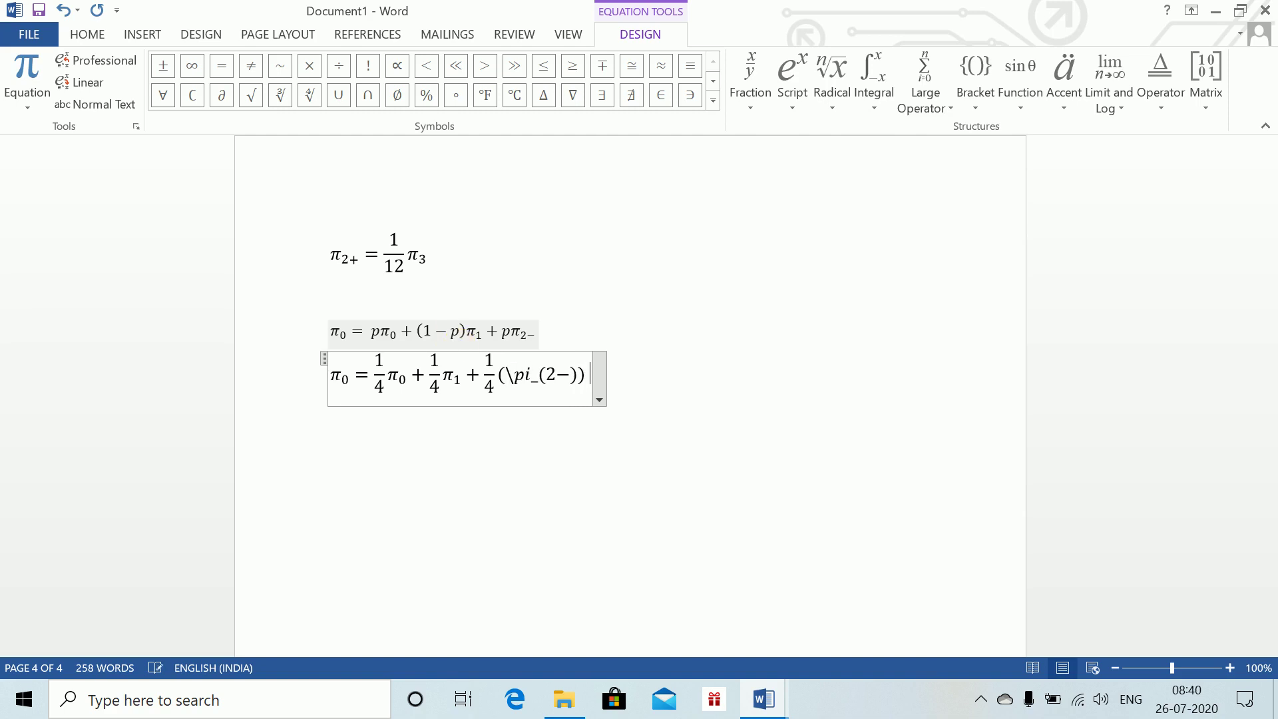
{"action": "key", "text": "BackSpace"}
{"action": "key", "text": "BackSpace"}
{"action": "key", "text": "BackSpace"}
{"action": "key", "text": "BackSpace"}
{"action": "key", "text": "BackSpace"}
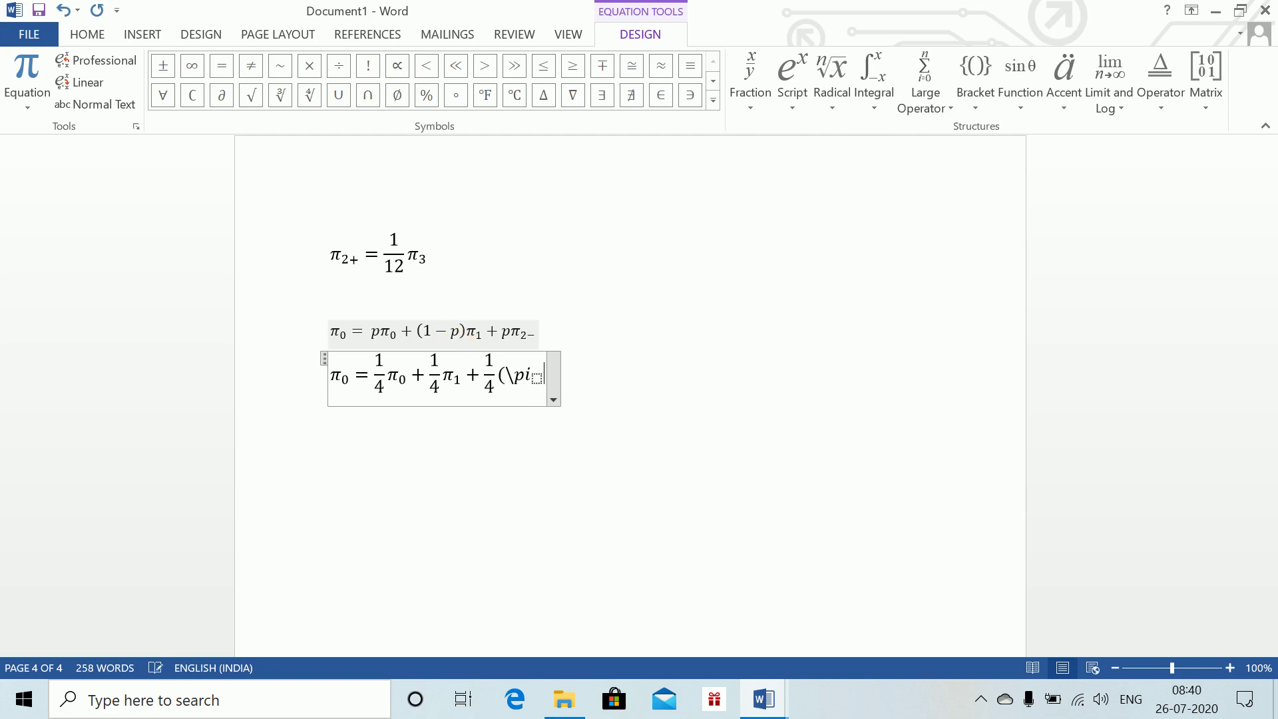
{"action": "key", "text": "BackSpace"}
{"action": "key", "text": "BackSpace"}
{"action": "key", "text": "BackSpace"}
{"action": "type", "text": "p"}
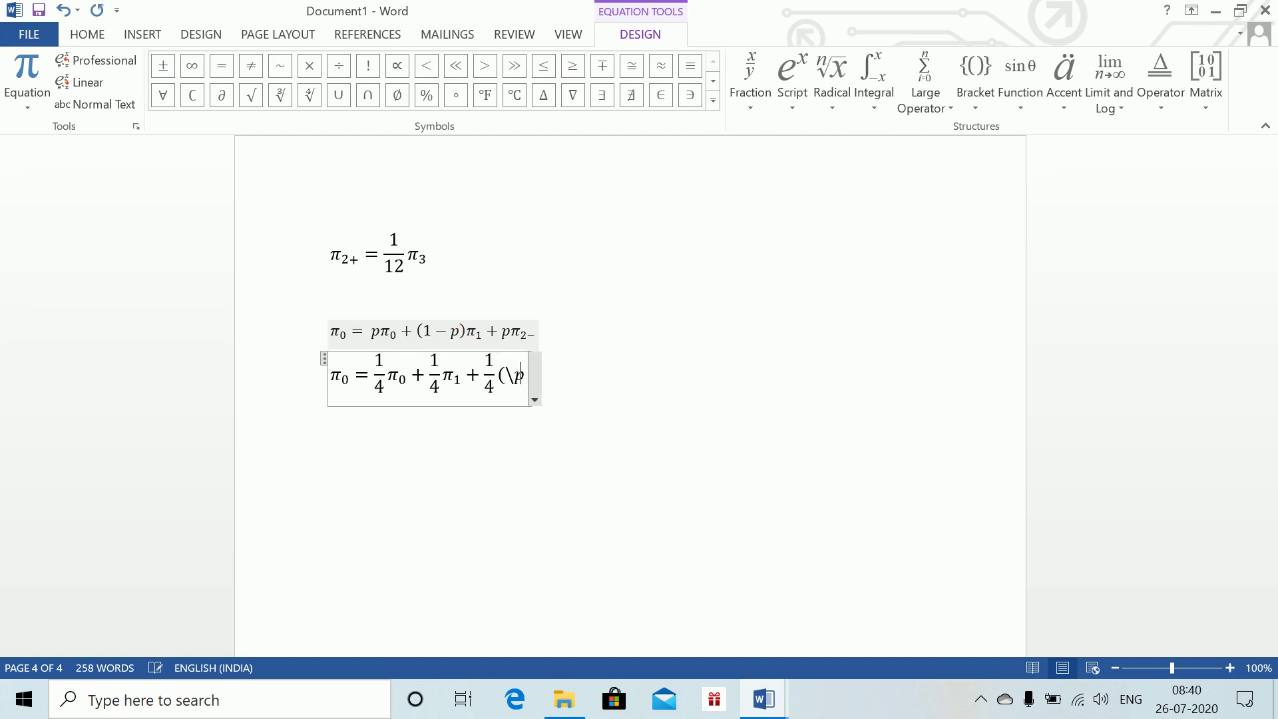
{"action": "type", "text": "i _(2-"}
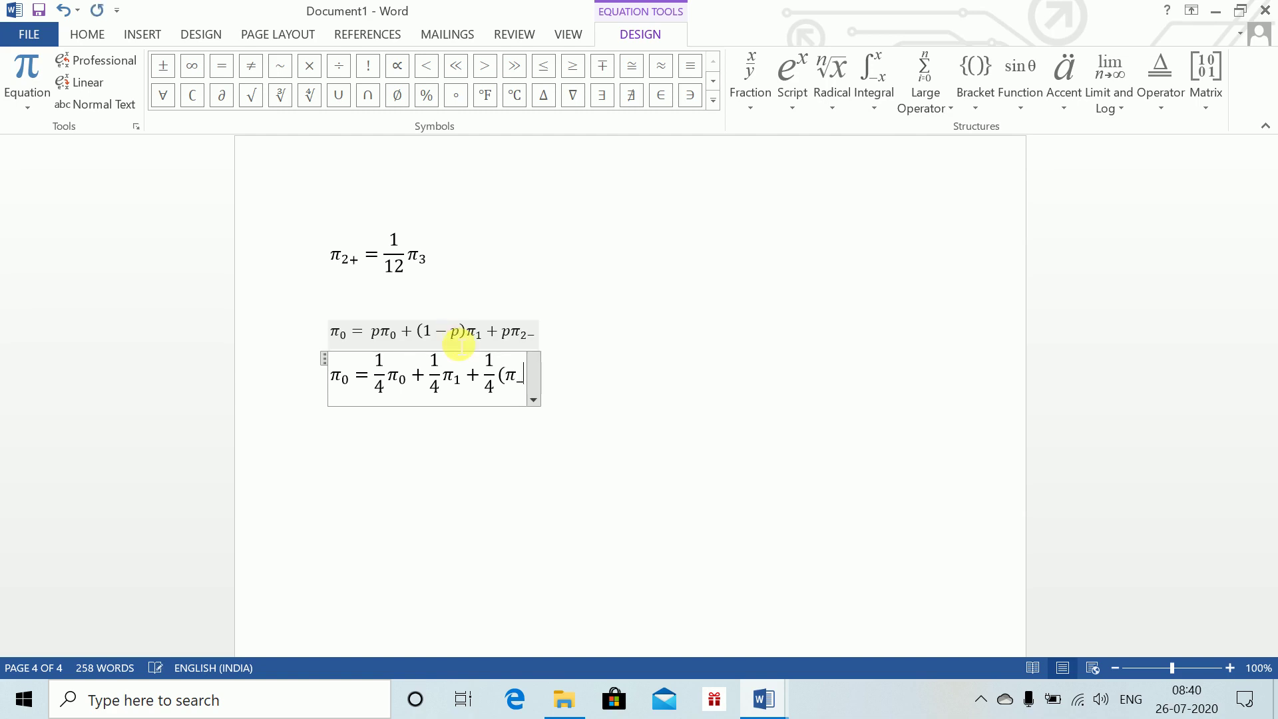
{"action": "type", "text": ")"}
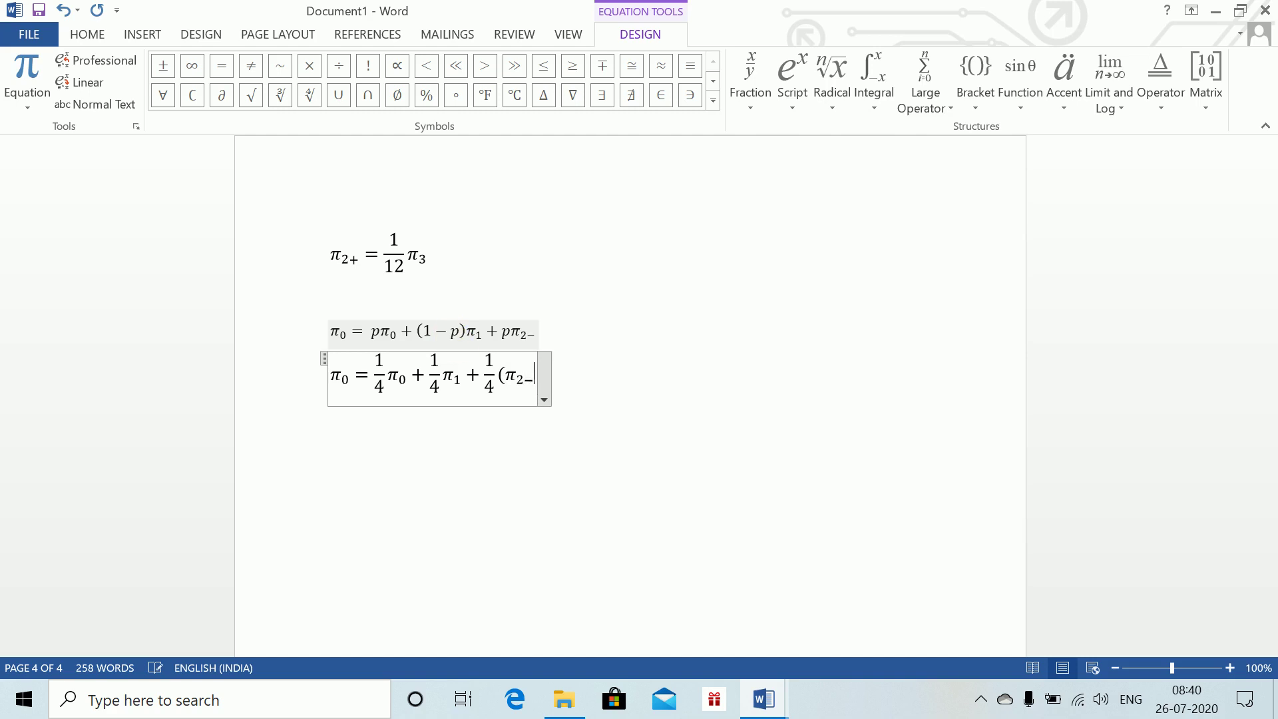
{"action": "type", "text": ")"}
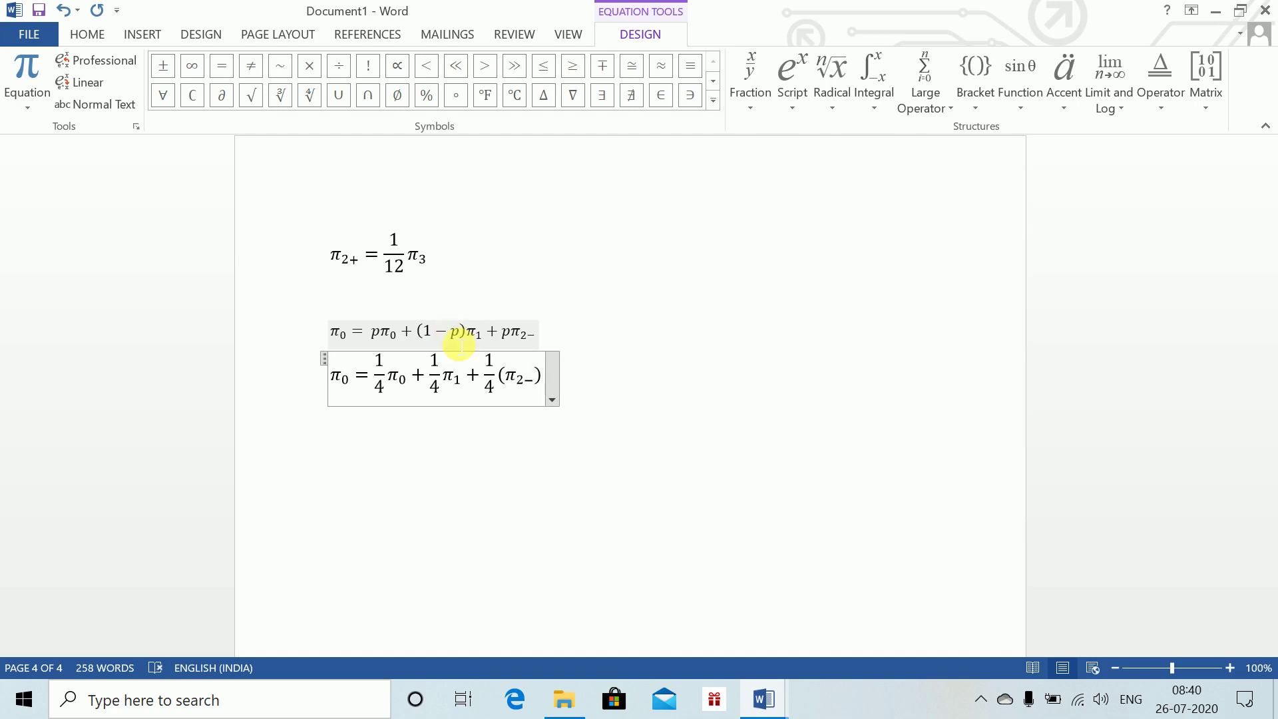
{"action": "key", "text": "Return"}
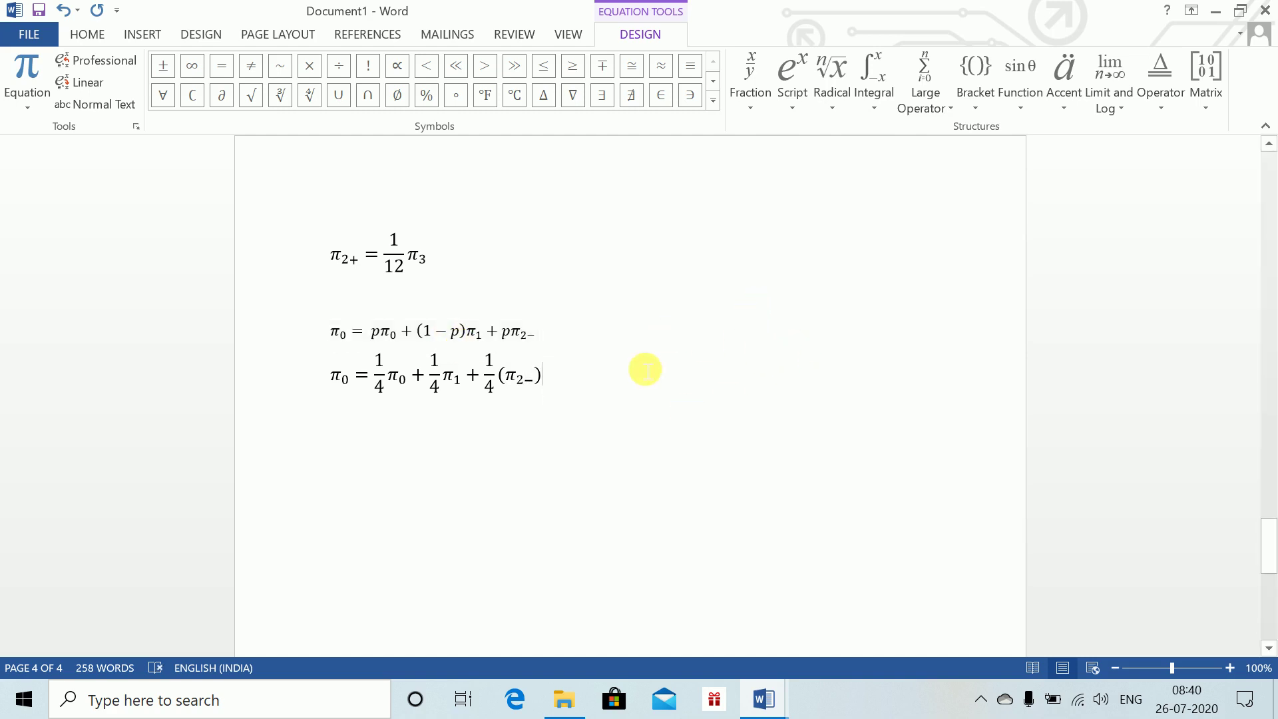
- Add the equation 4π₀ = π₀ + π₁ + π₂₋ on the empty line
{"action": "key", "text": "alt+equal"}
{"action": "type", "text": "4"}
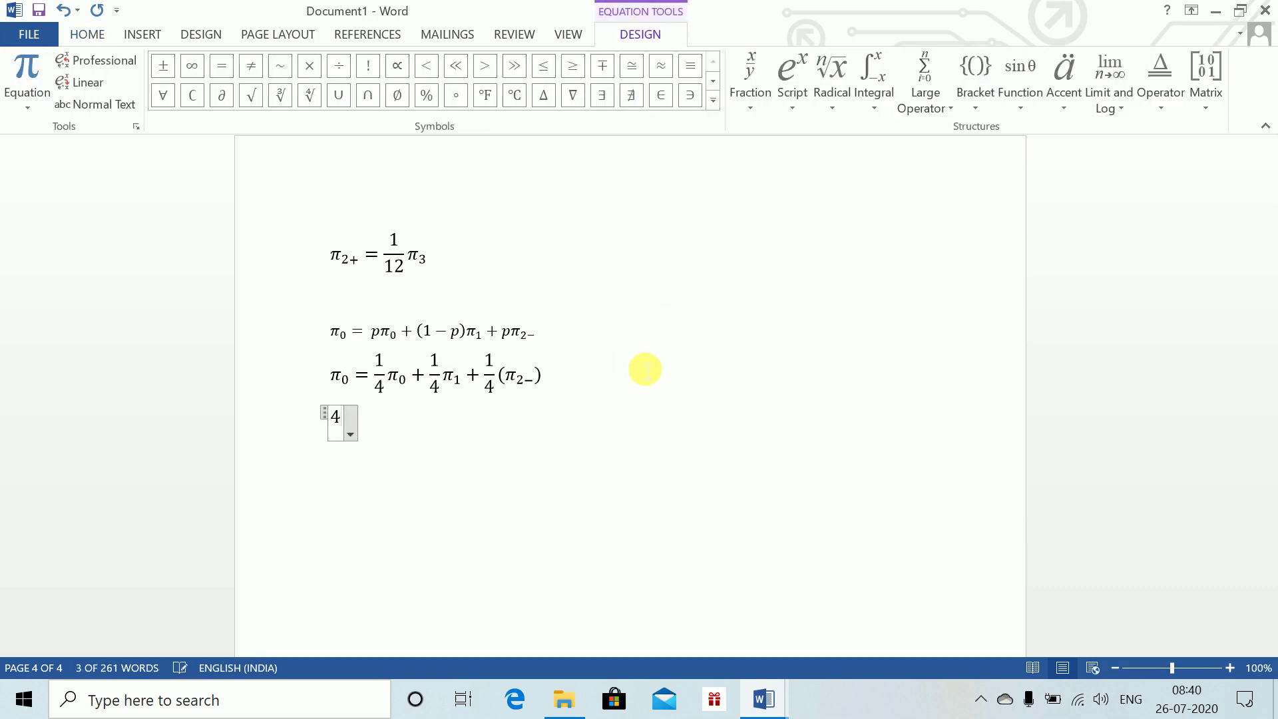
{"action": "type", "text": "\\pi _0"}
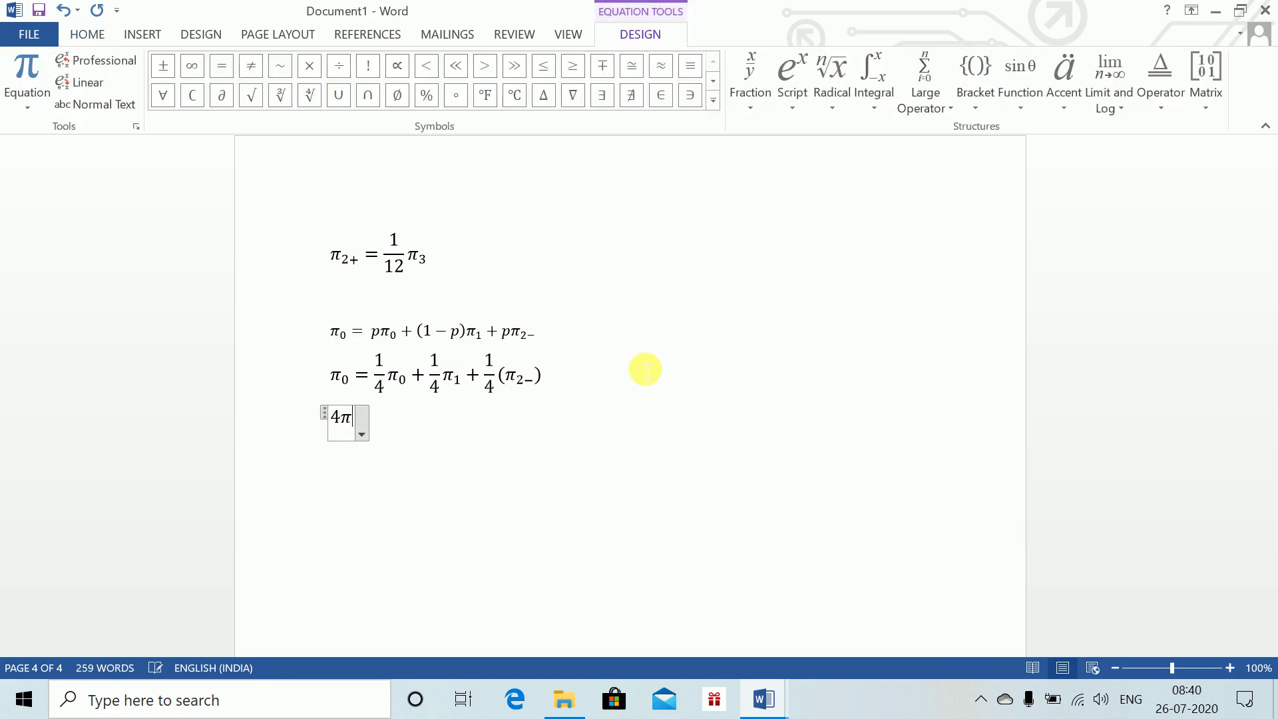
{"action": "type", "text": " ="}
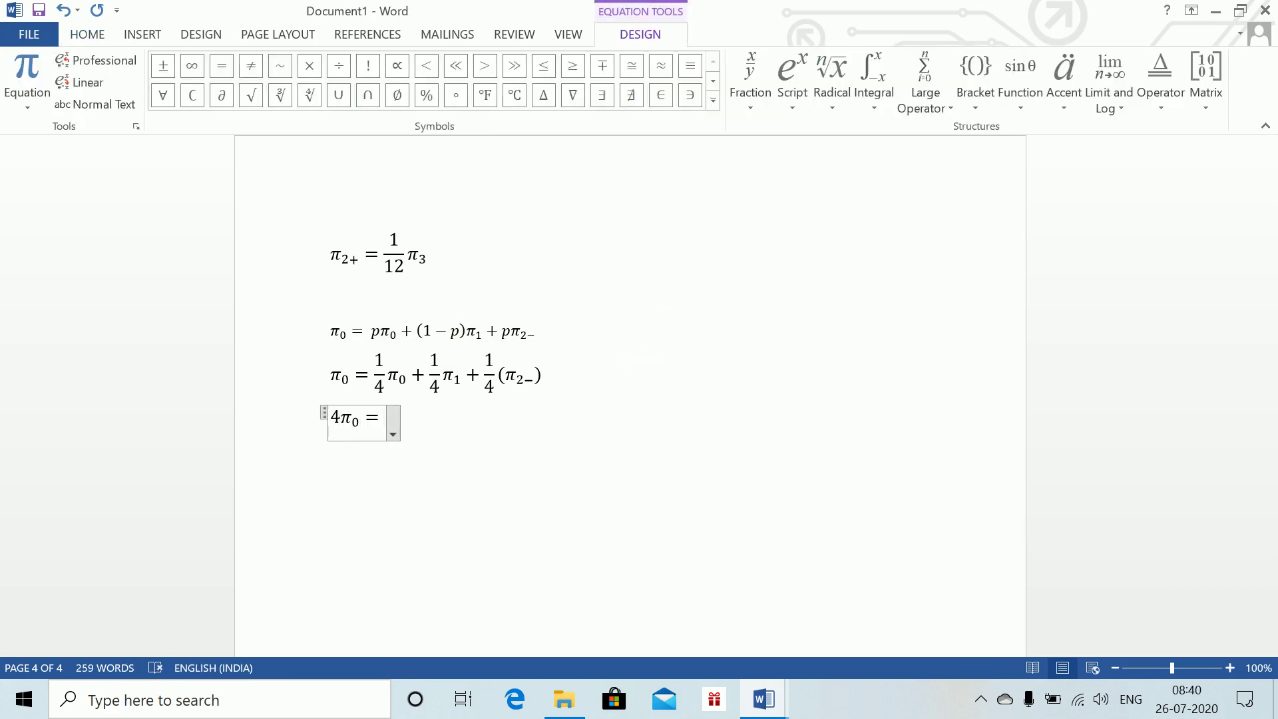
{"action": "type", "text": "\\ppi_0"}
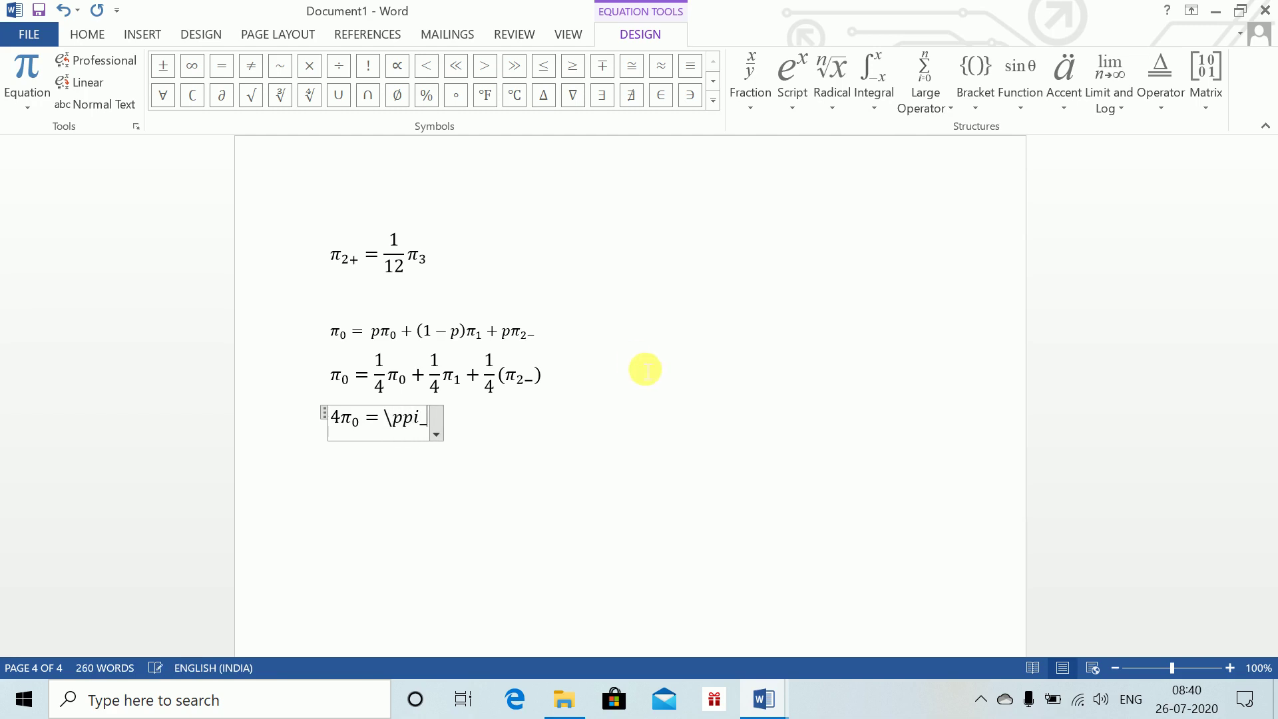
{"action": "key", "text": "BackSpace"}
{"action": "key", "text": "BackSpace"}
{"action": "key", "text": "BackSpace"}
{"action": "key", "text": "BackSpace"}
{"action": "key", "text": "BackSpace"}
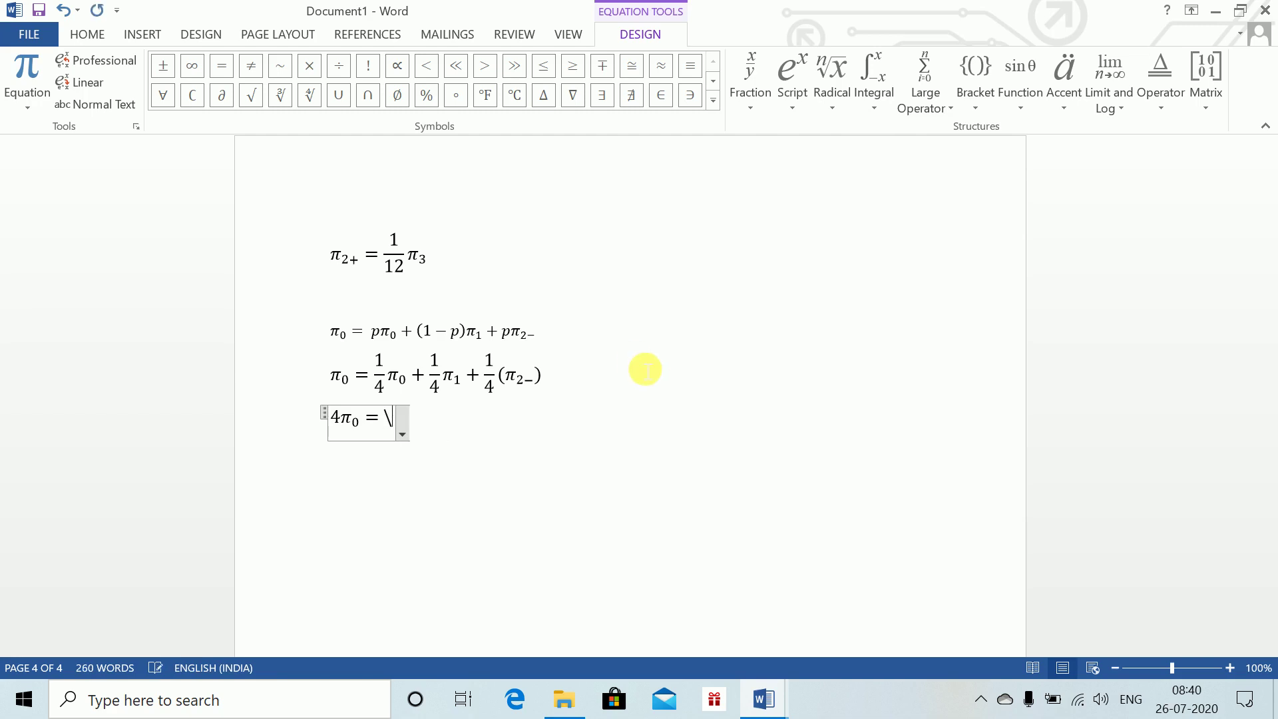
{"action": "type", "text": "pi_"}
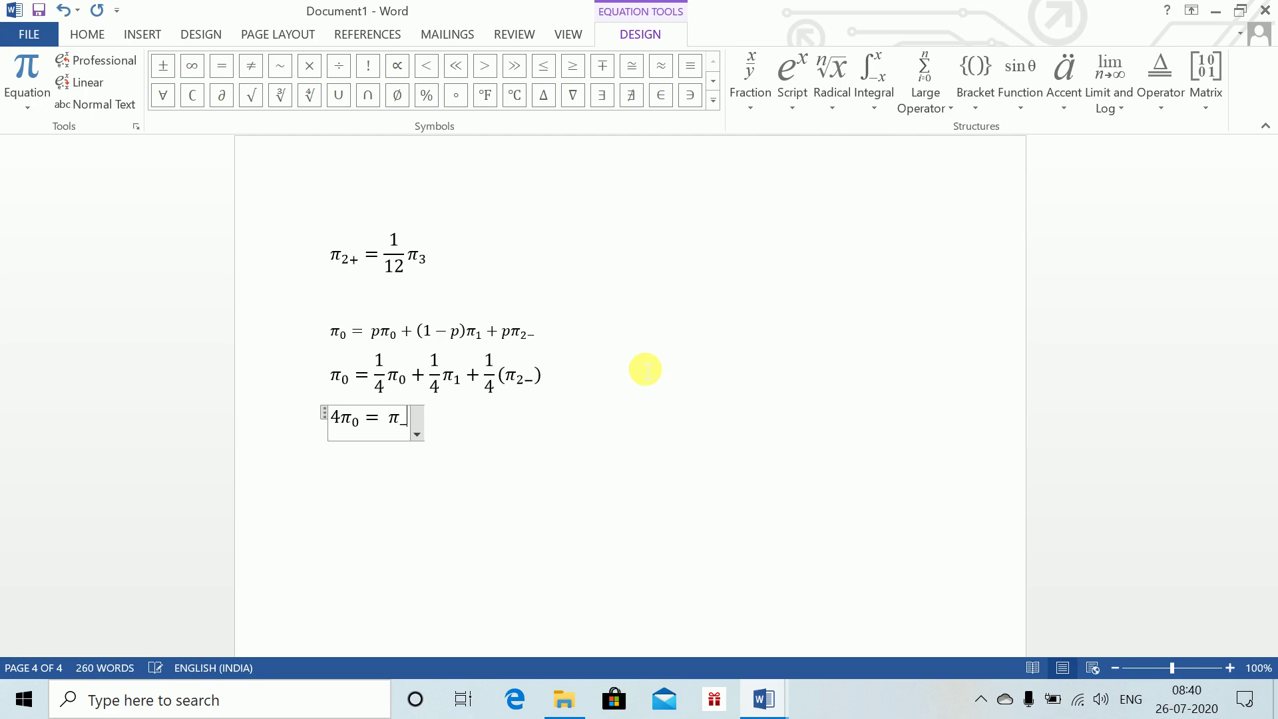
{"action": "type", "text": "0 +"}
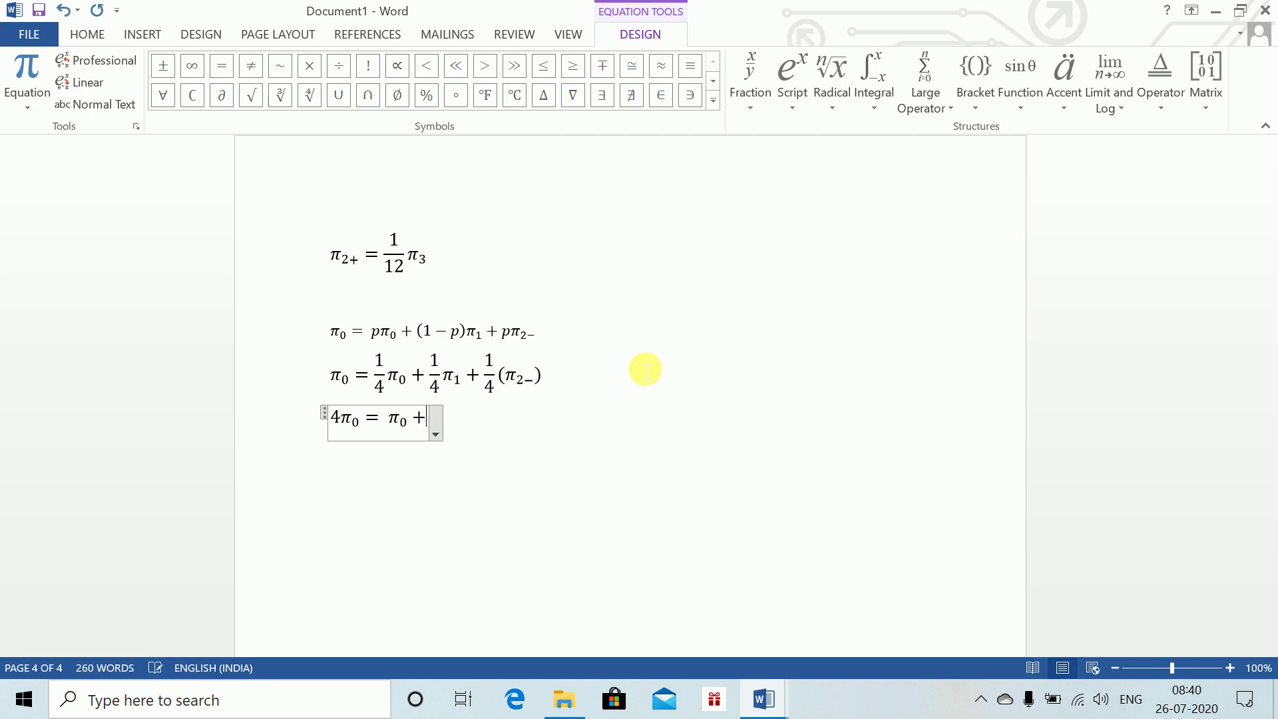
{"action": "type", "text": "\\pi"}
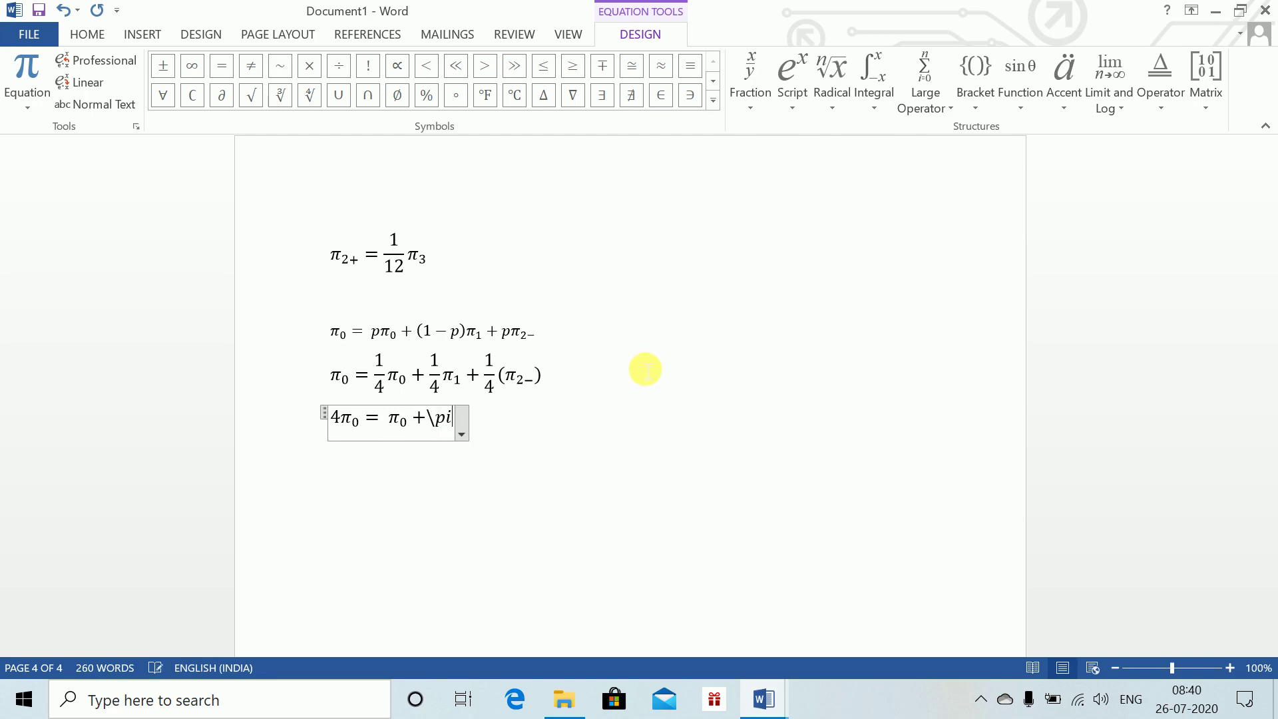
{"action": "type", "text": "_1 +\\pi "}
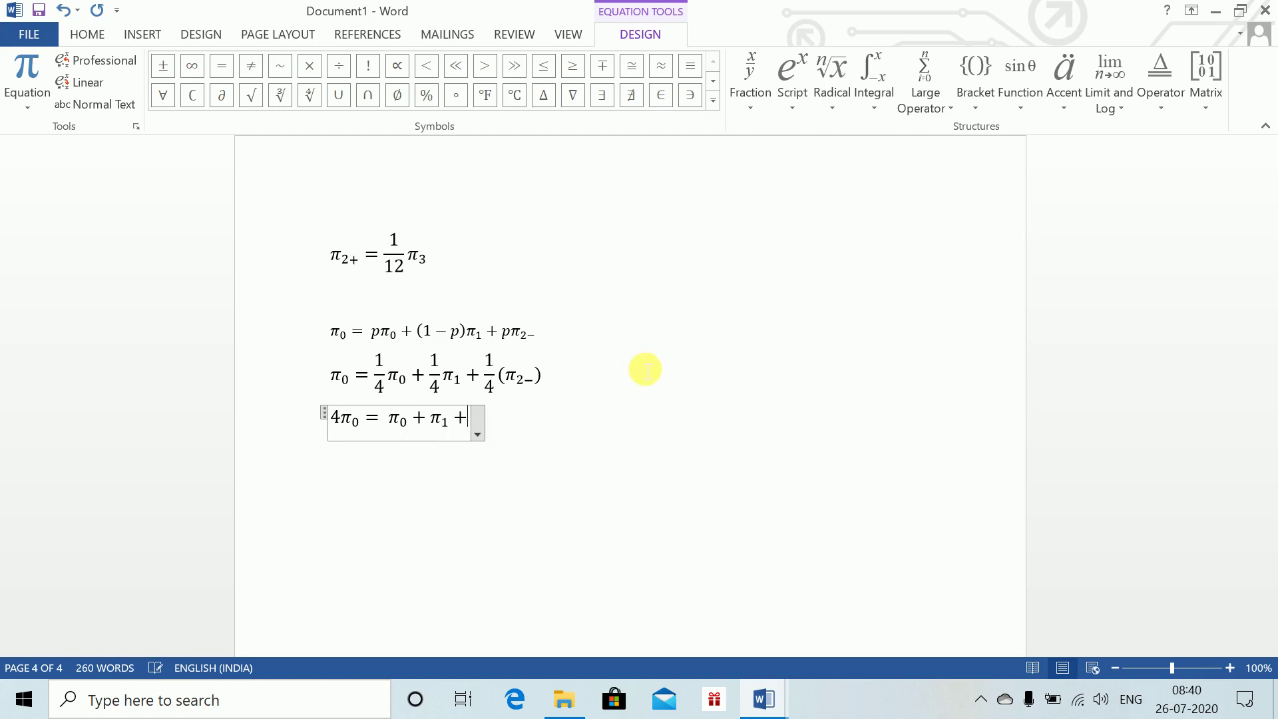
{"action": "type", "text": "_"}
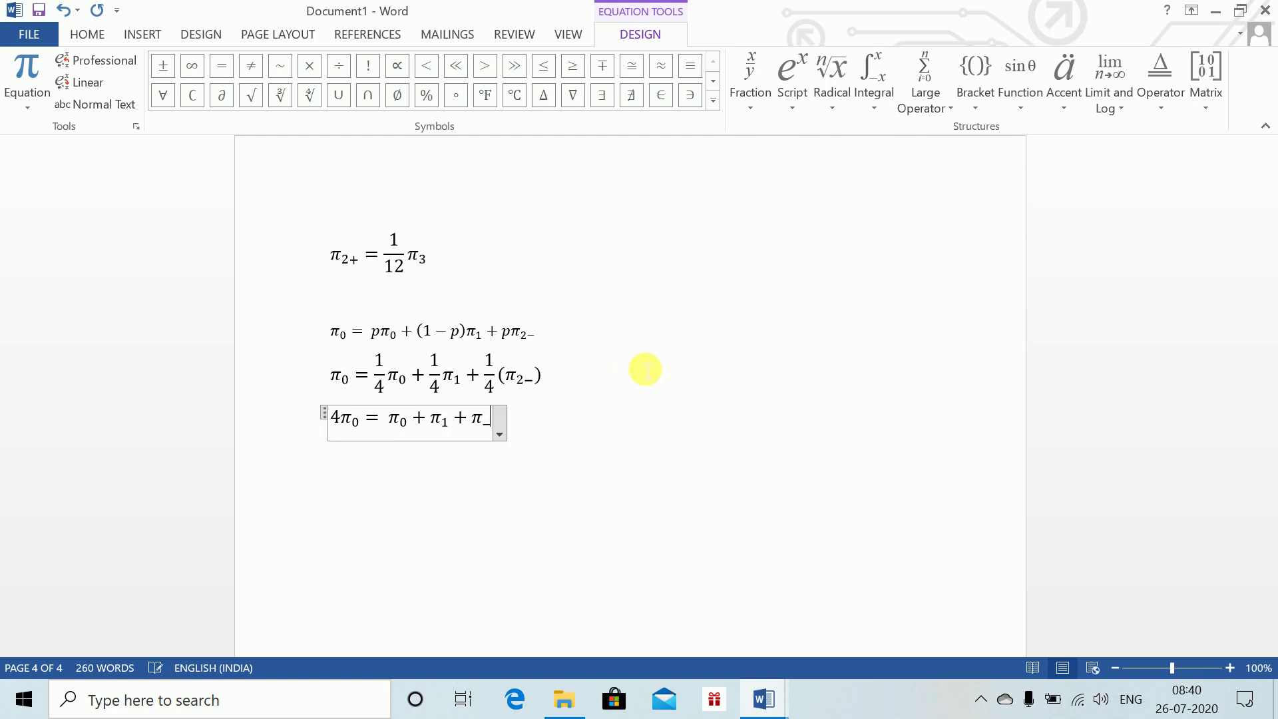
{"action": "type", "text": "(2-)"}
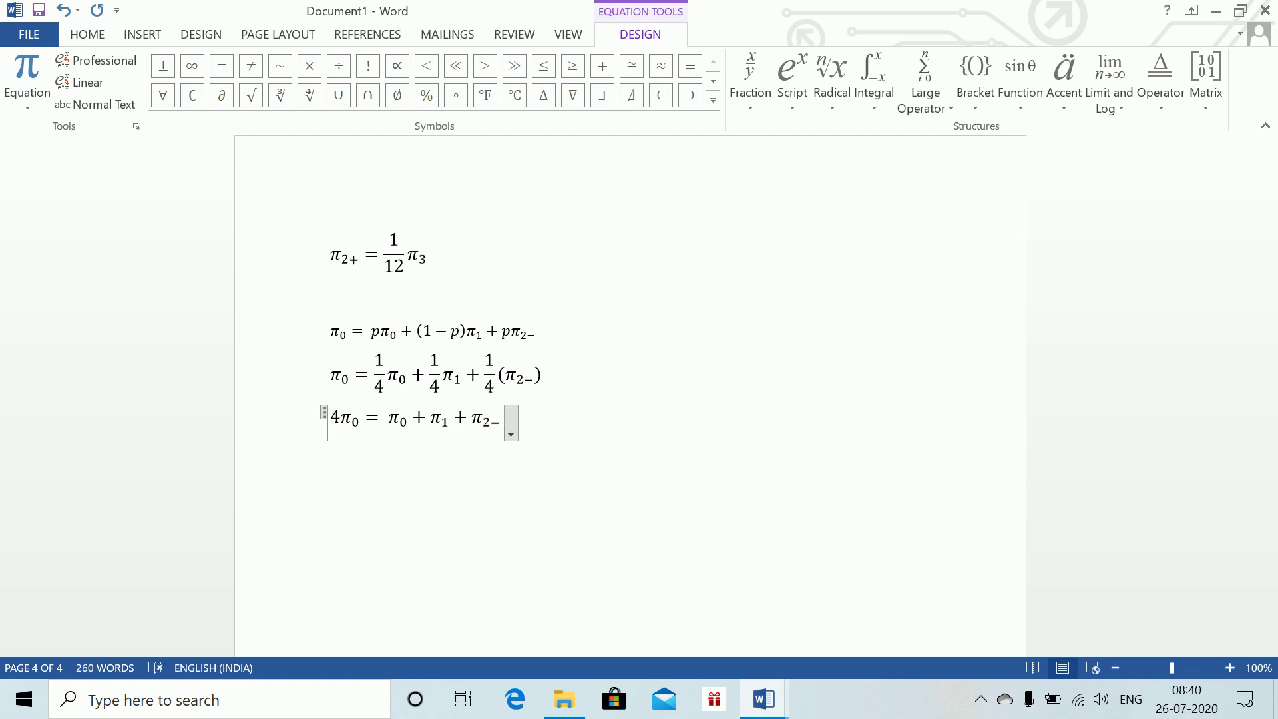
{"action": "key", "text": "Down"}
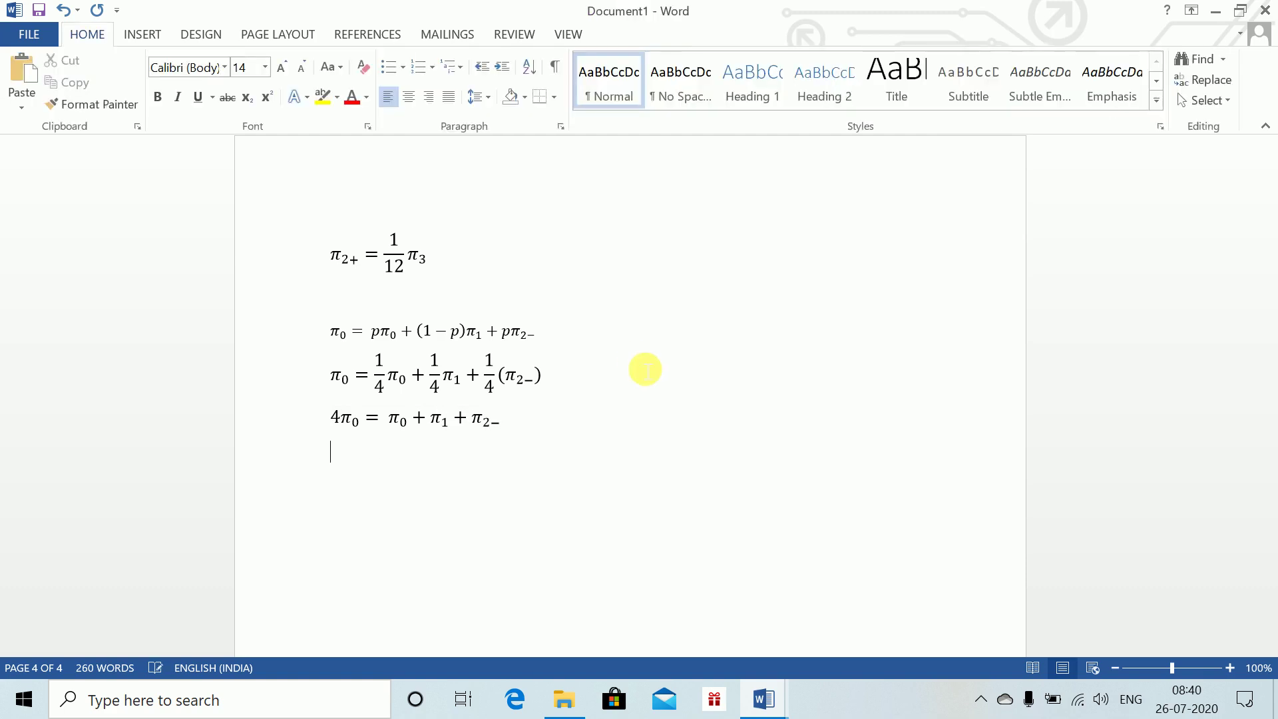
- Add 3π₀ = π₁ + π₂₋ below it and select that equation
{"action": "key", "text": "alt+equal"}
{"action": "type", "text": "3"}
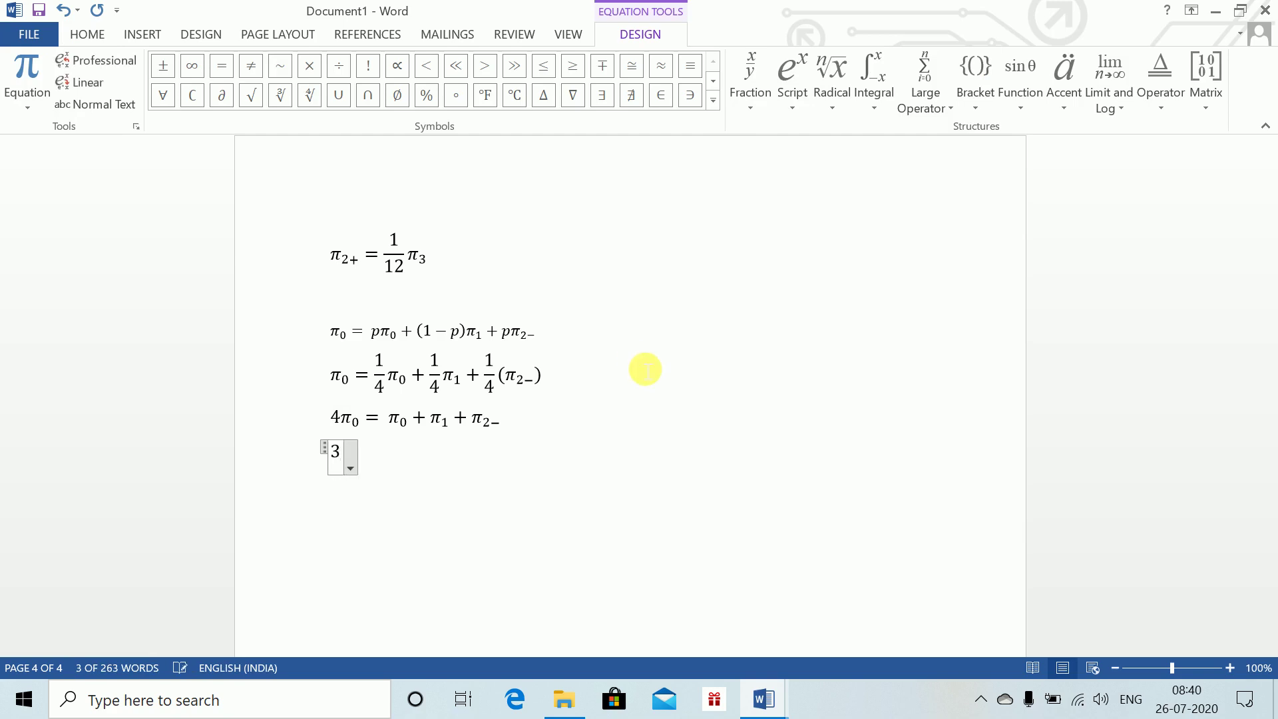
{"action": "type", "text": "\\pi"}
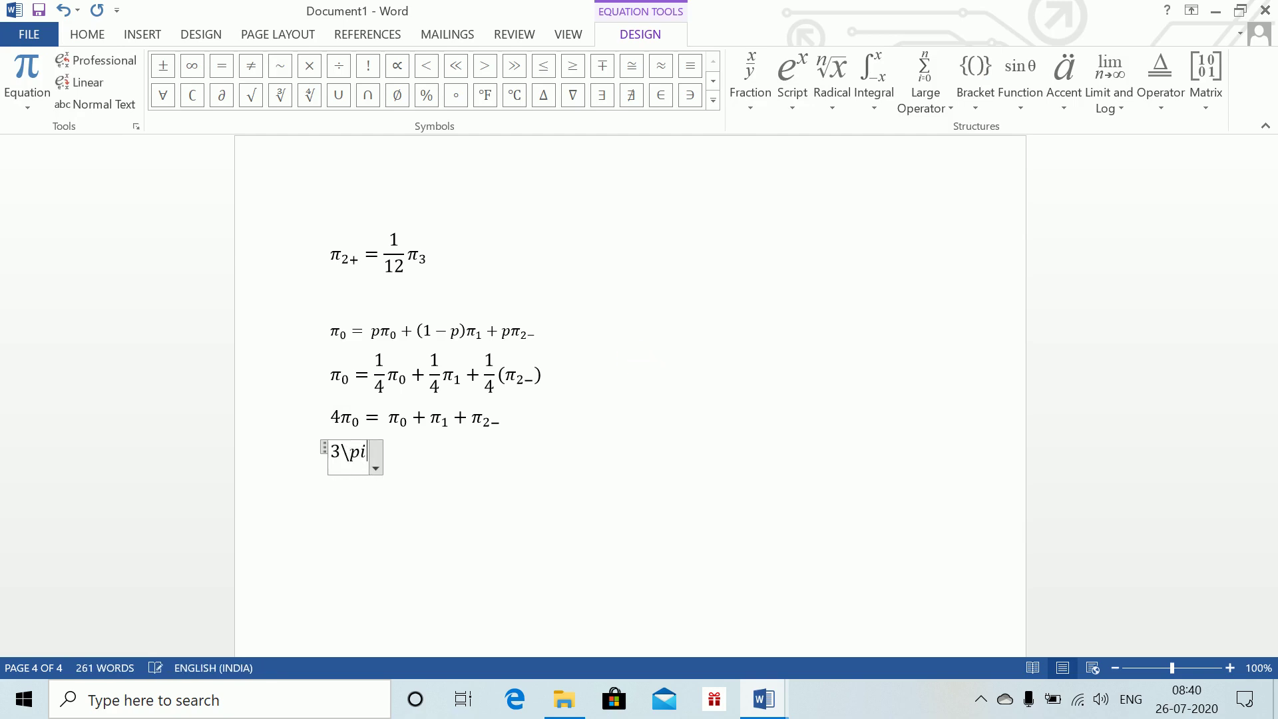
{"action": "type", "text": " _0 = \\pi _1"}
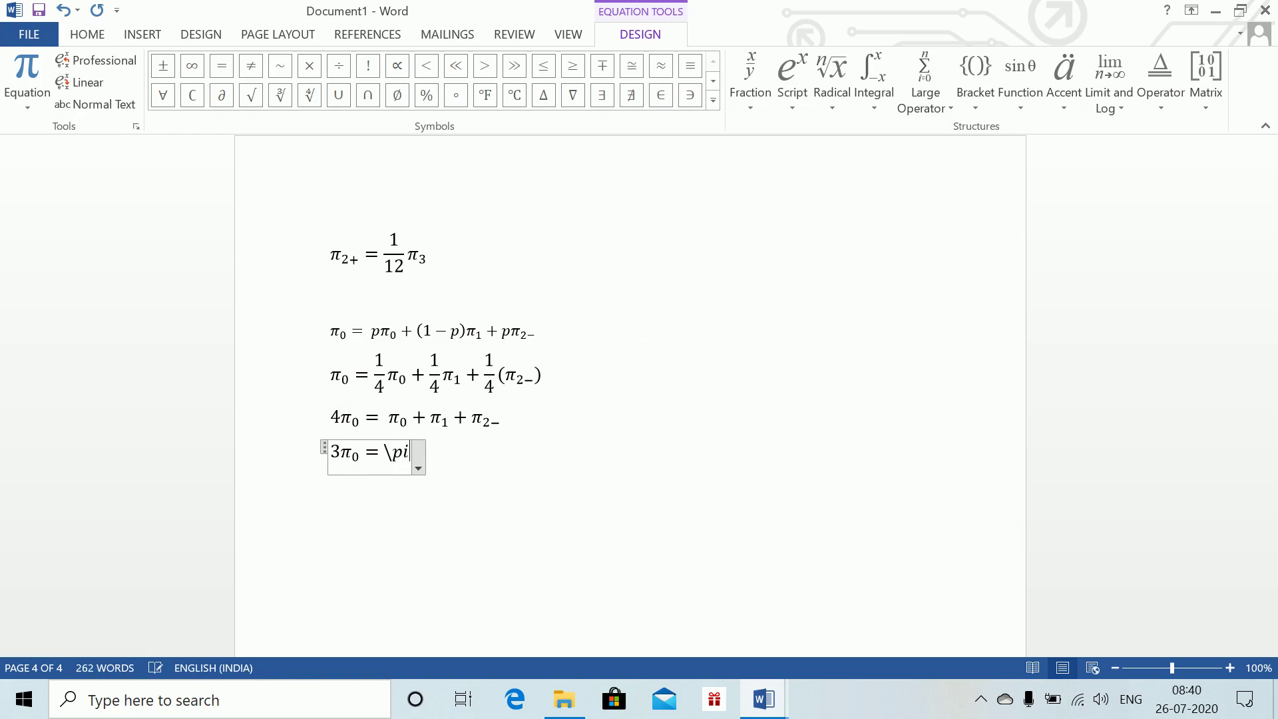
{"action": "type", "text": " +\\pi _(2"}
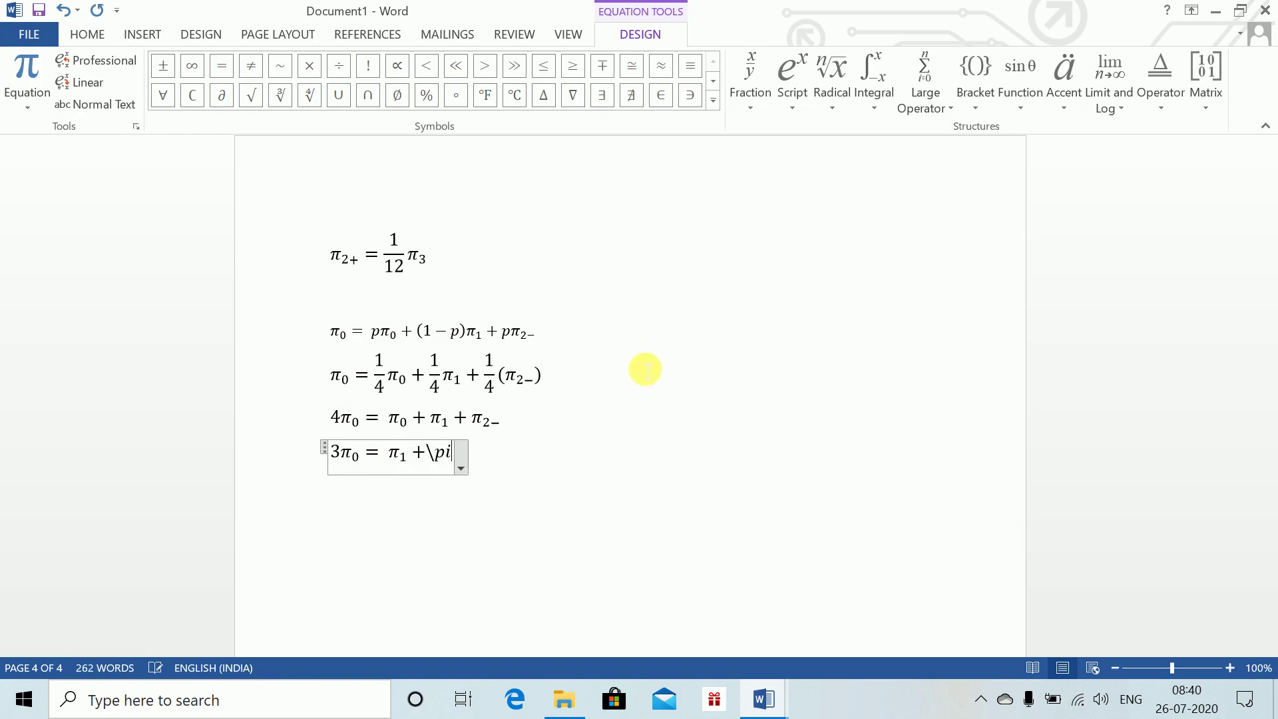
{"action": "type", "text": "-)"}
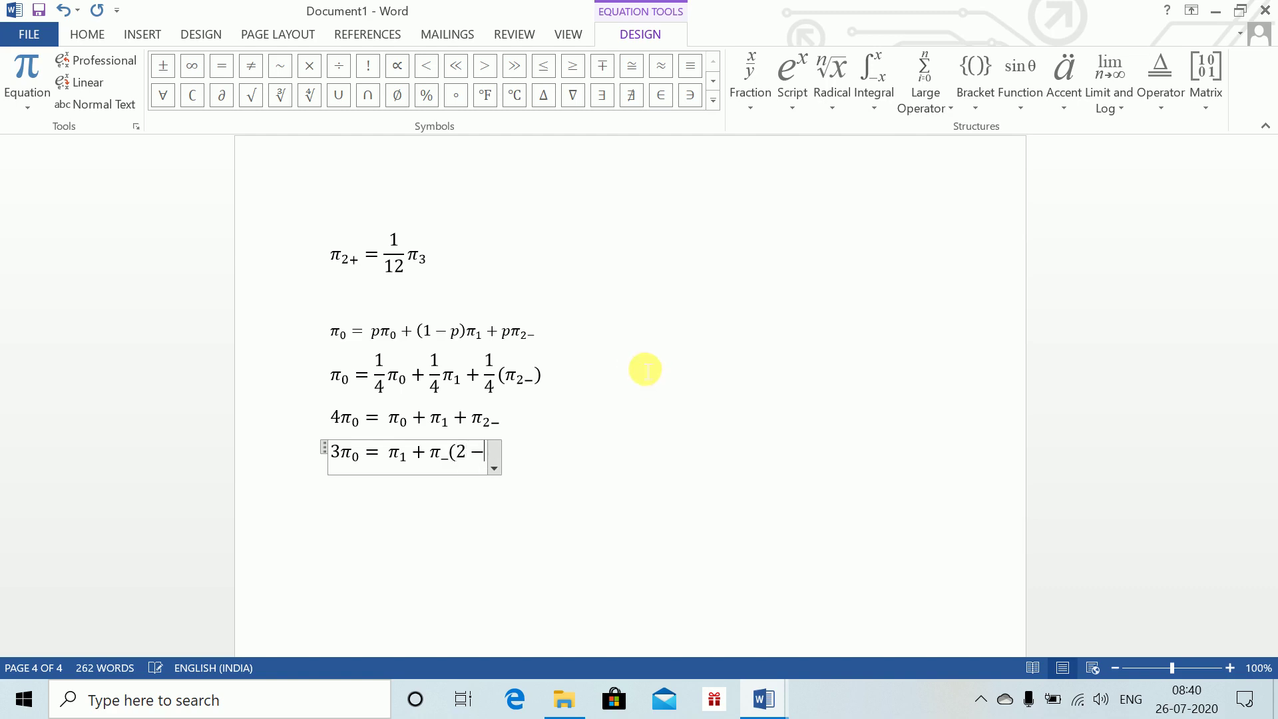
{"action": "key", "text": "Right"}
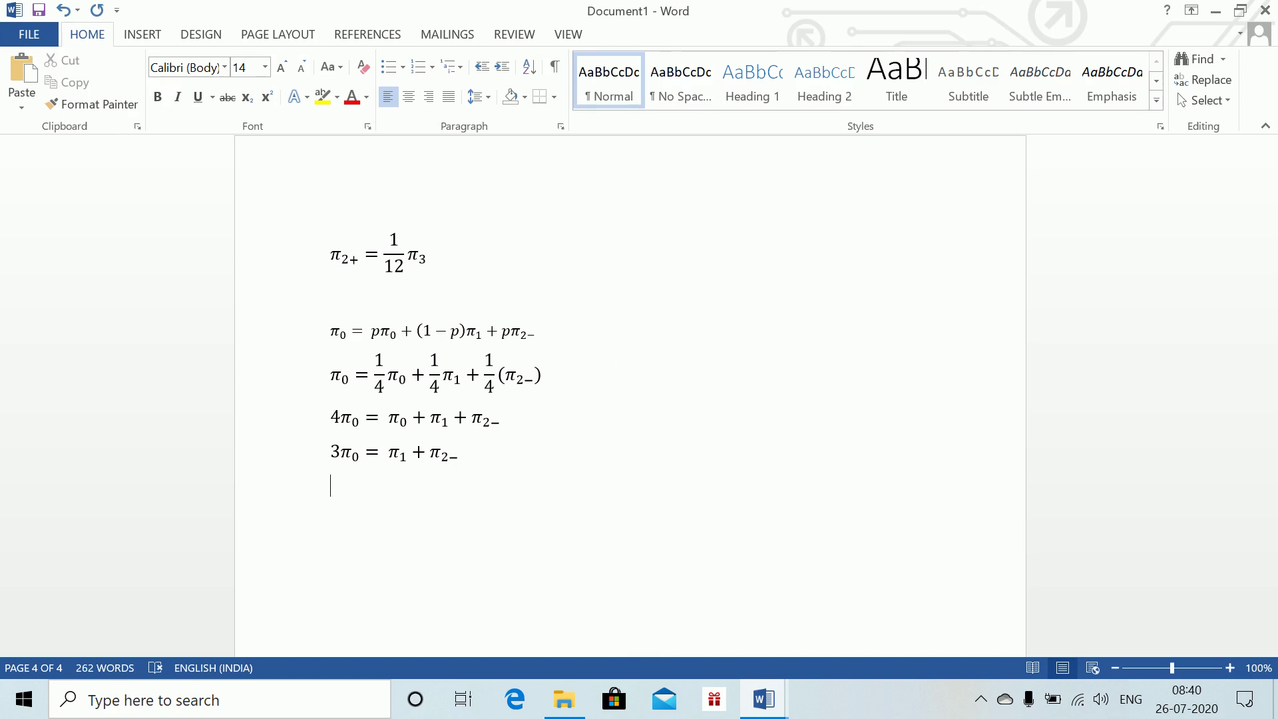
{"action": "key", "text": "Return"}
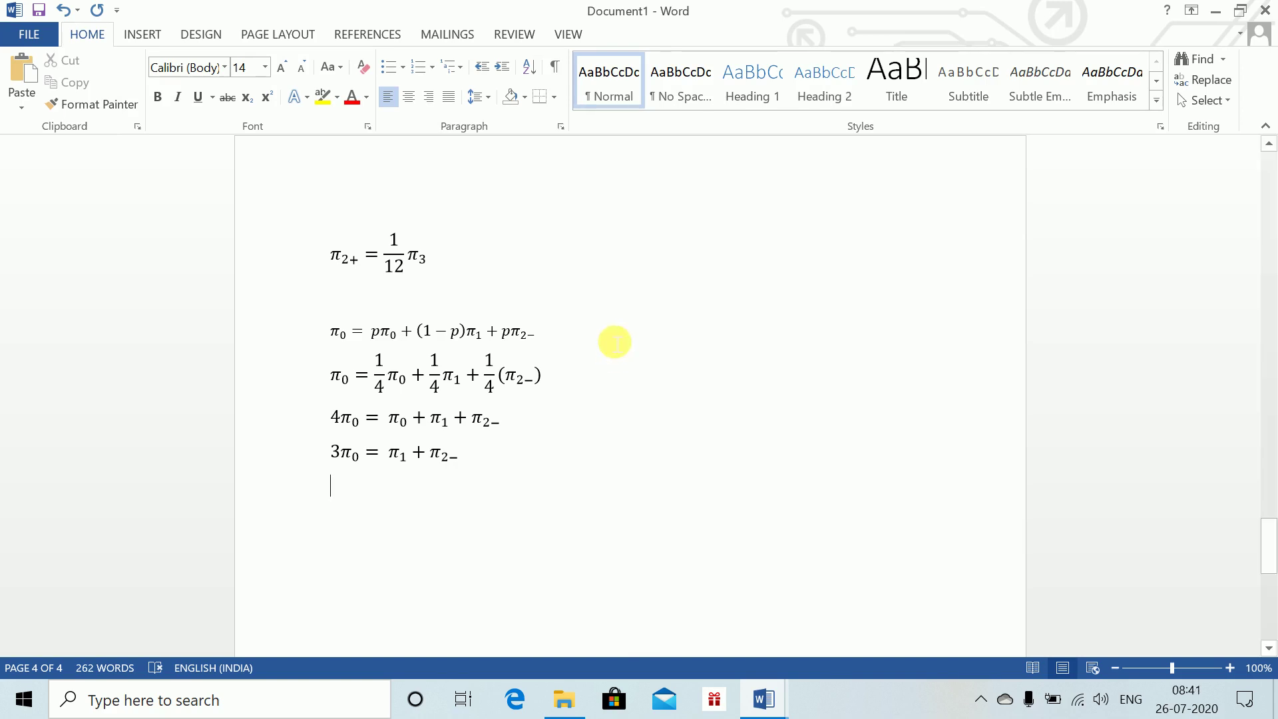
{"action": "left_click_drag", "start_coordinate": [341, 459], "coordinate": [429, 462]}
{"action": "key", "text": "ctrl+c"}
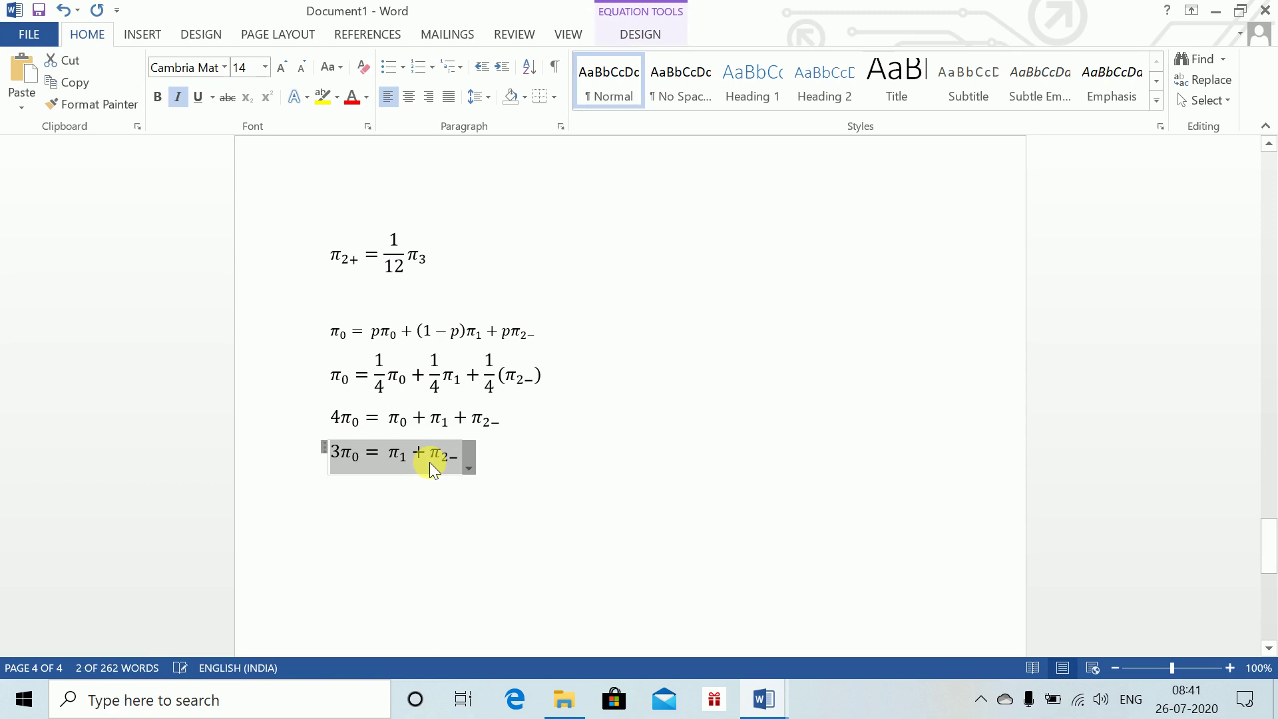
- Paste the 3π₀ equation and turn the copy into π₀ = 1/3(π₁ + π₂₋)
{"action": "left_click", "coordinate": [346, 497]}
{"action": "key", "text": "ctrl+v"}
{"action": "left_click", "coordinate": [344, 493]}
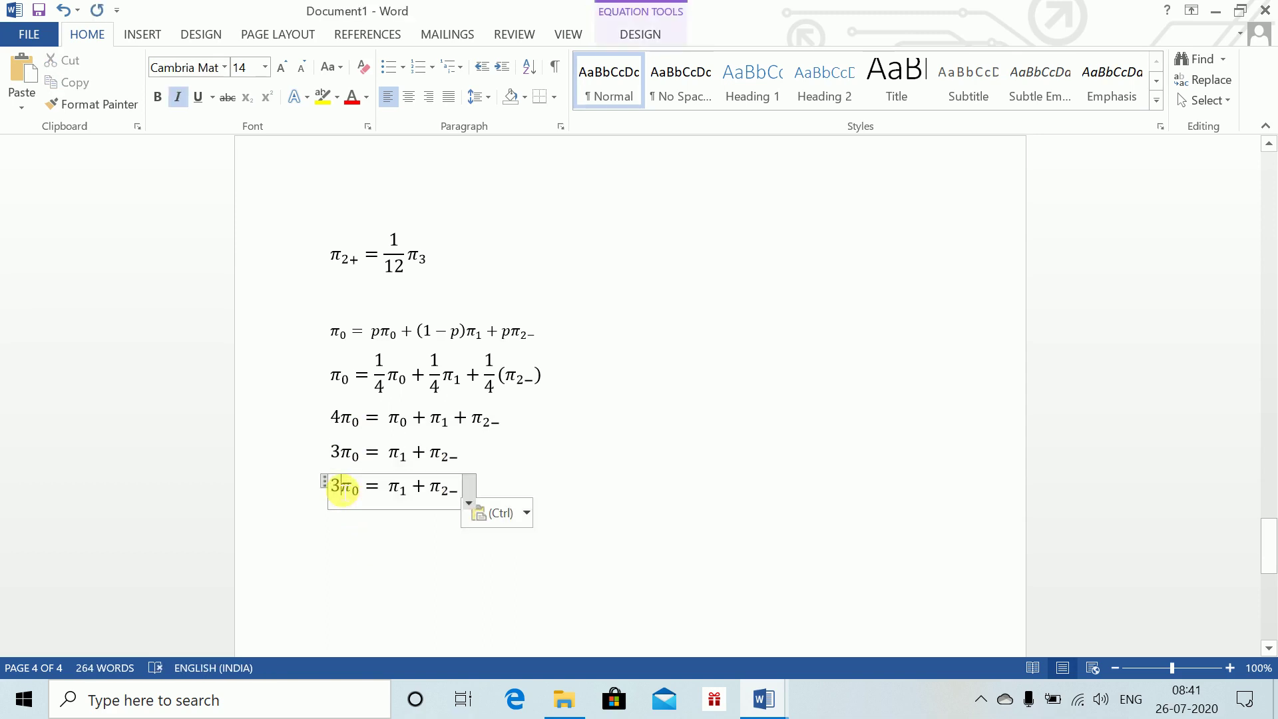
{"action": "key", "text": "BackSpace"}
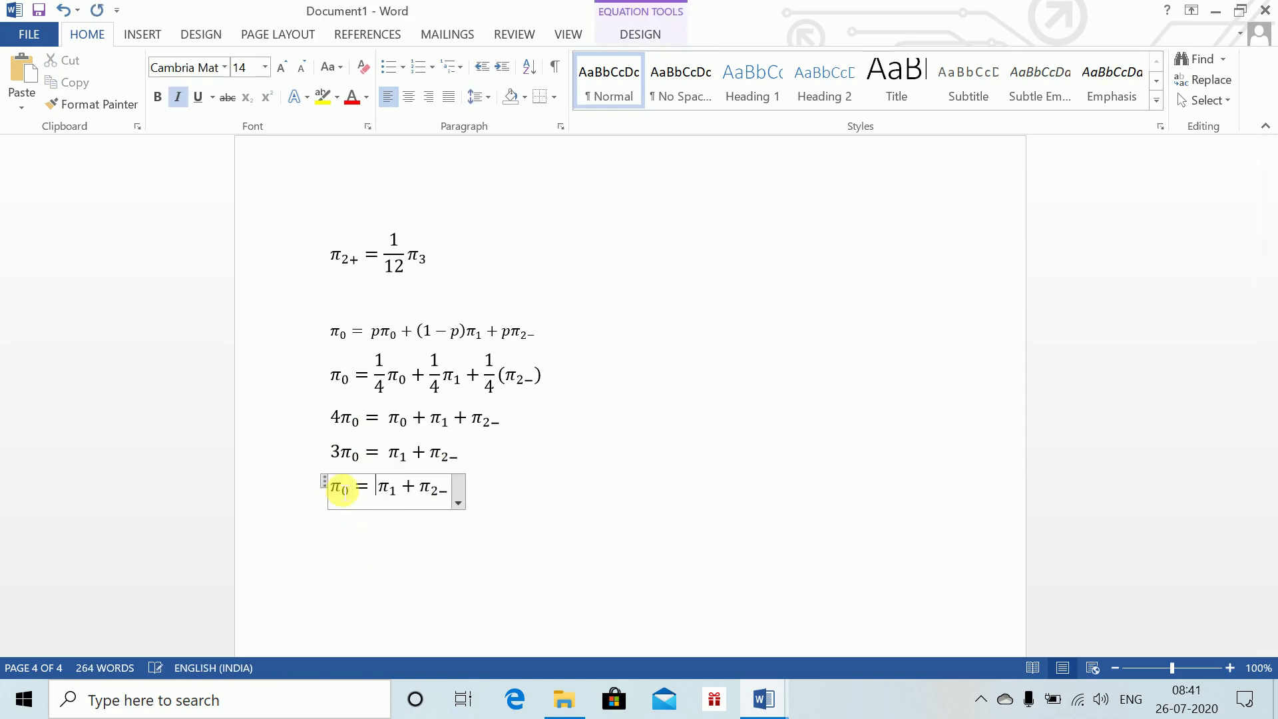
{"action": "type", "text": "1/3 "}
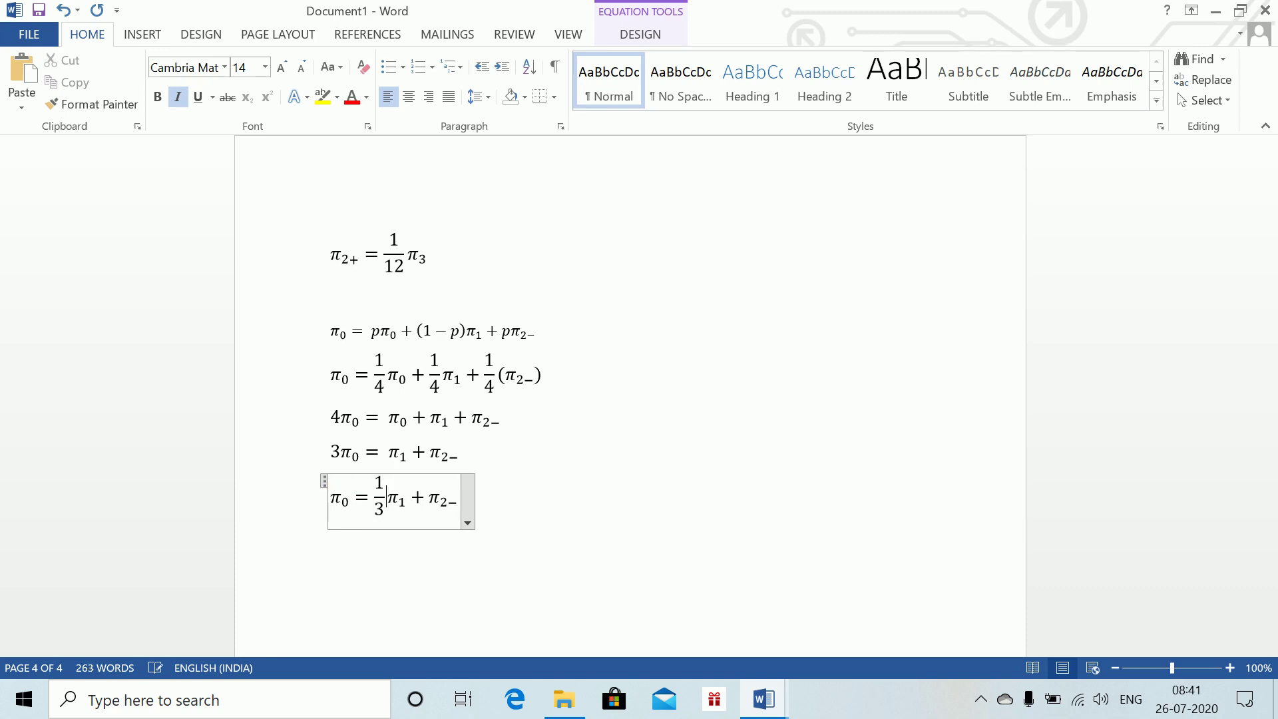
{"action": "type", "text": "("}
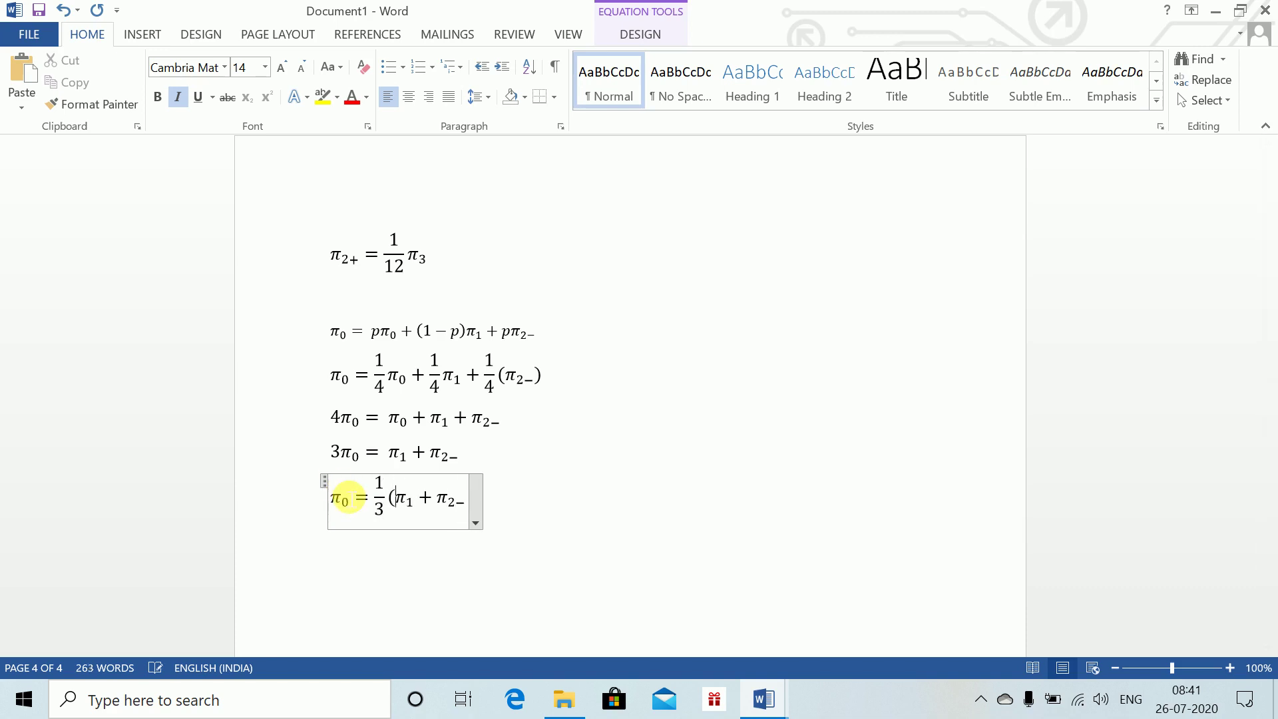
{"action": "key", "text": "Right"}
{"action": "key", "text": "Right"}
{"action": "key", "text": "Right"}
{"action": "key", "text": "Right"}
{"action": "key", "text": "Right"}
{"action": "key", "text": "Right"}
{"action": "key", "text": "Right"}
{"action": "type", "text": ")"}
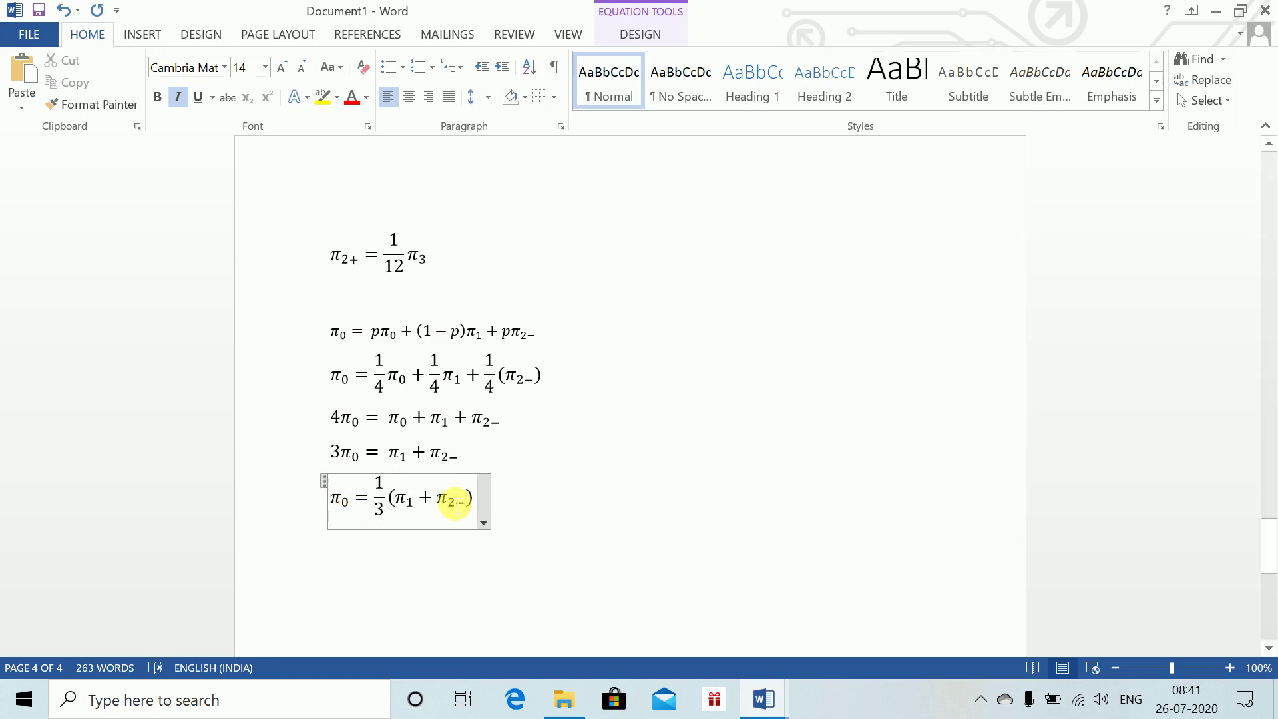
{"action": "left_click", "coordinate": [663, 523]}
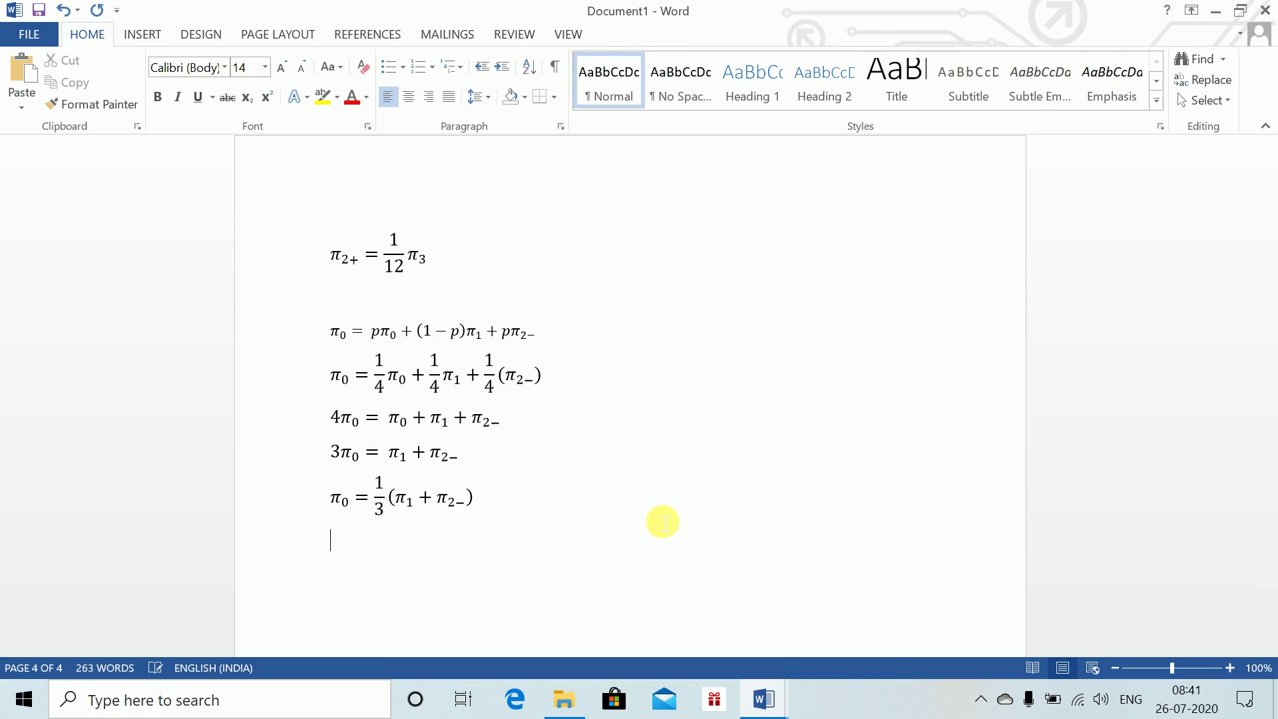
- Begin a new equation reading π₀ = 1/3(
{"action": "key", "text": "alt+equal"}
{"action": "type", "text": "\\"}
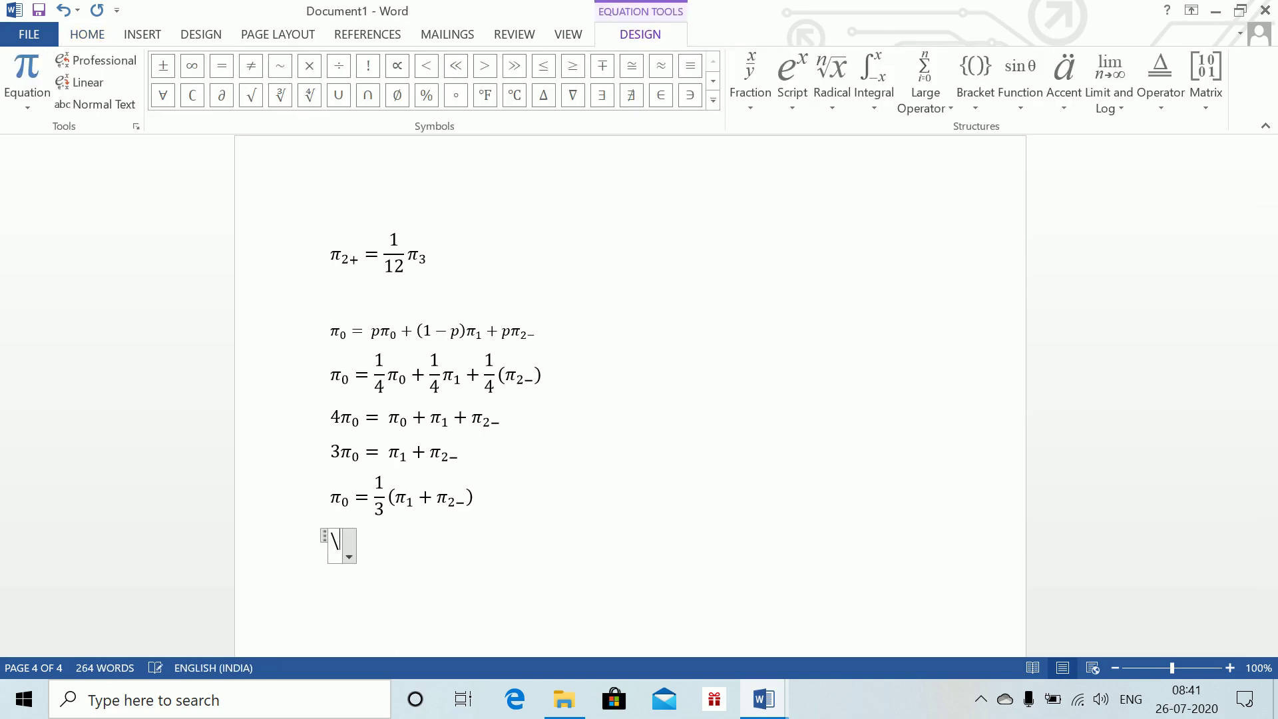
{"action": "type", "text": "pi _0 ="}
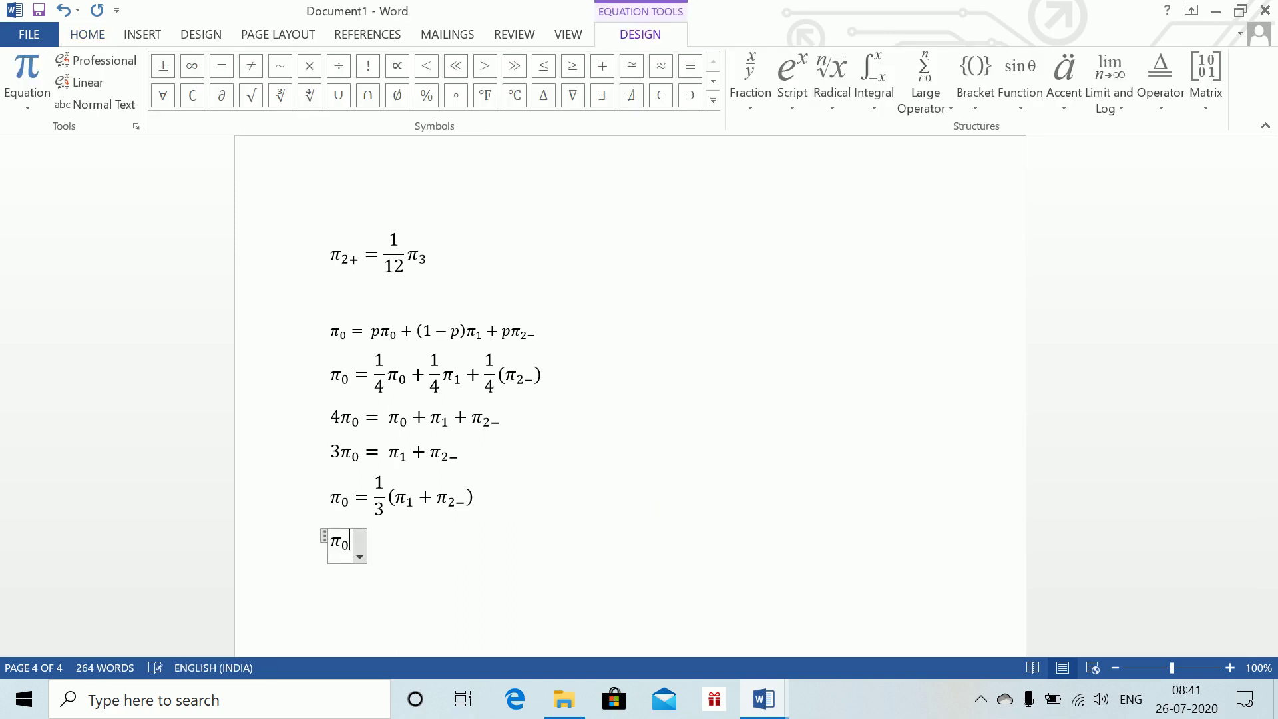
{"action": "type", "text": "1/3 "}
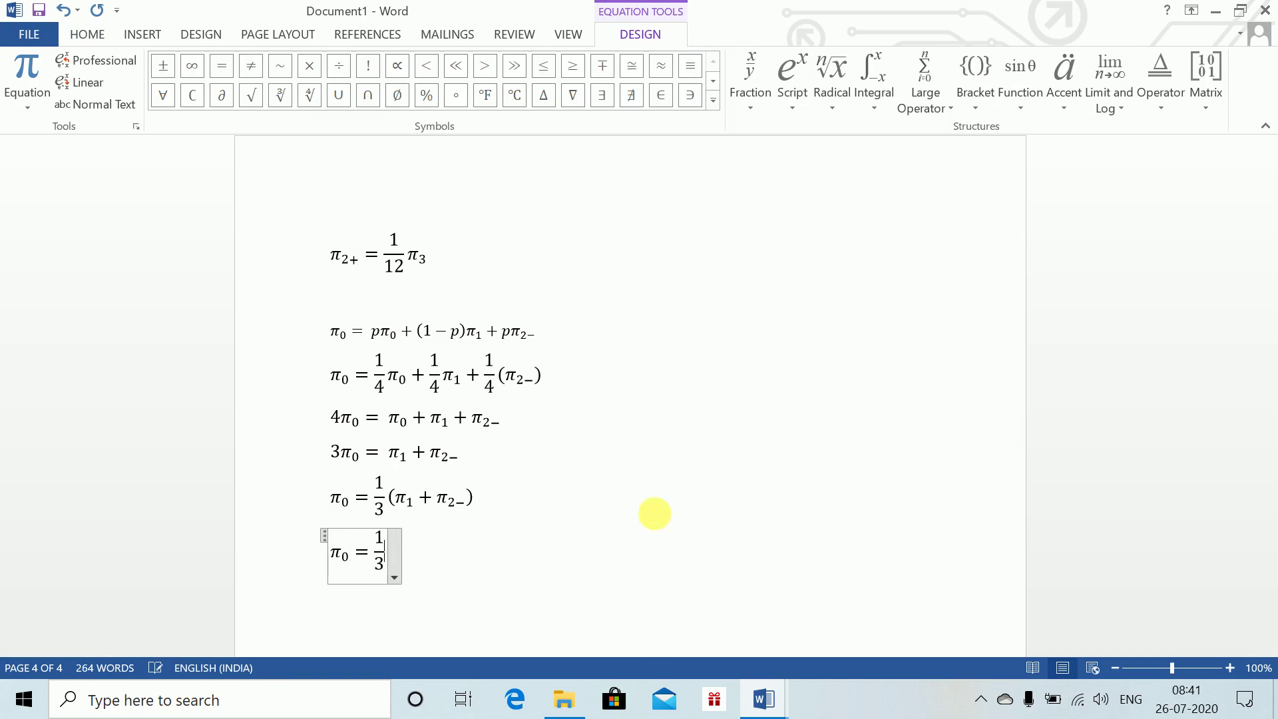
{"action": "type", "text": "("}
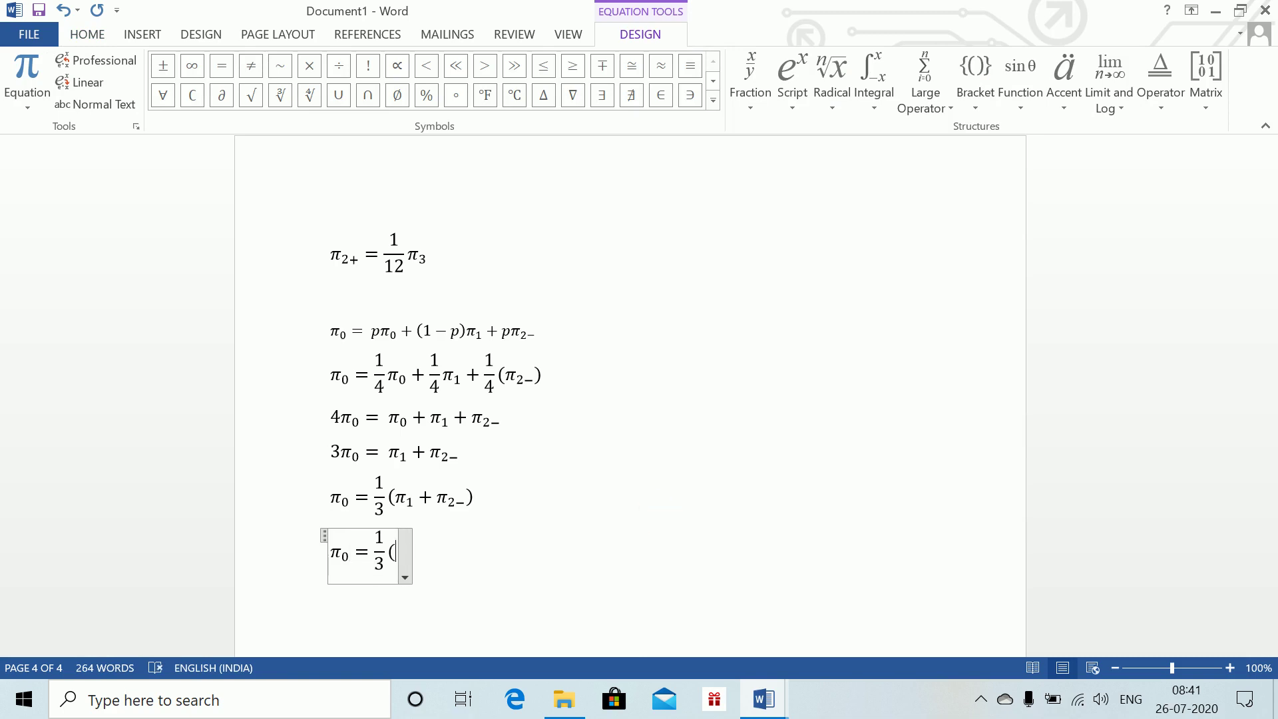
{"action": "type", "text": "1/0"}
{"action": "key", "text": "BackSpace"}
{"action": "key", "text": "BackSpace"}
- Copy 1/9 π₃ from the π₁ equation into the bracket, followed by a plus sign
{"action": "left_click_drag", "start_coordinate": [1268, 548], "coordinate": [1269, 517]}
{"action": "left_click", "coordinate": [377, 197]}
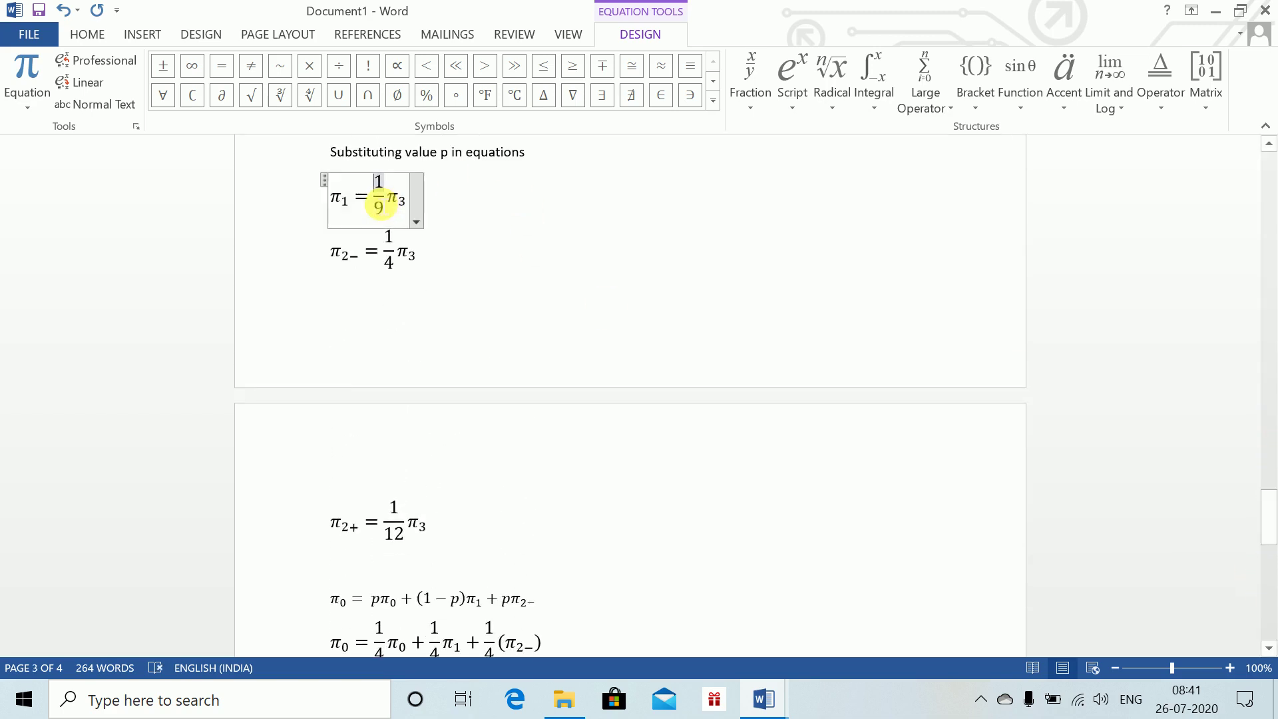
{"action": "left_click_drag", "start_coordinate": [380, 184], "coordinate": [401, 207]}
{"action": "left_click_drag", "start_coordinate": [1267, 506], "coordinate": [1267, 539]}
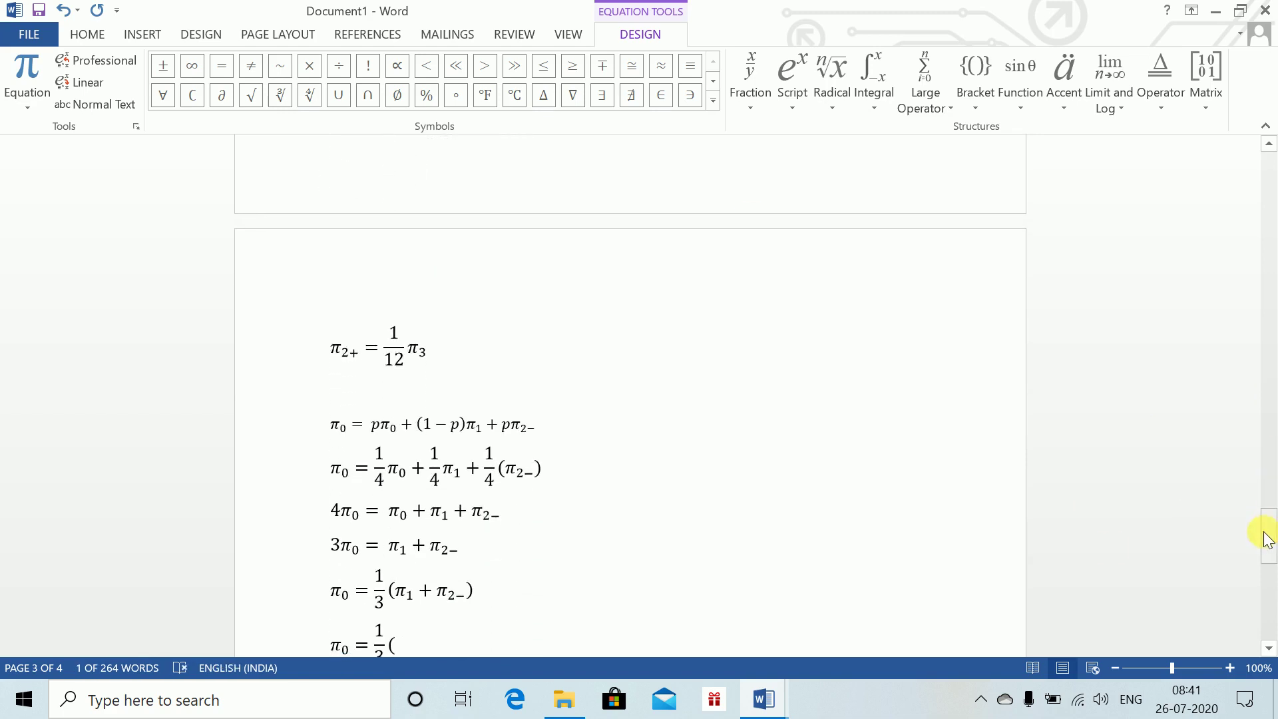
{"action": "left_click", "coordinate": [440, 643]}
{"action": "type", "text": "1/9 π3"}
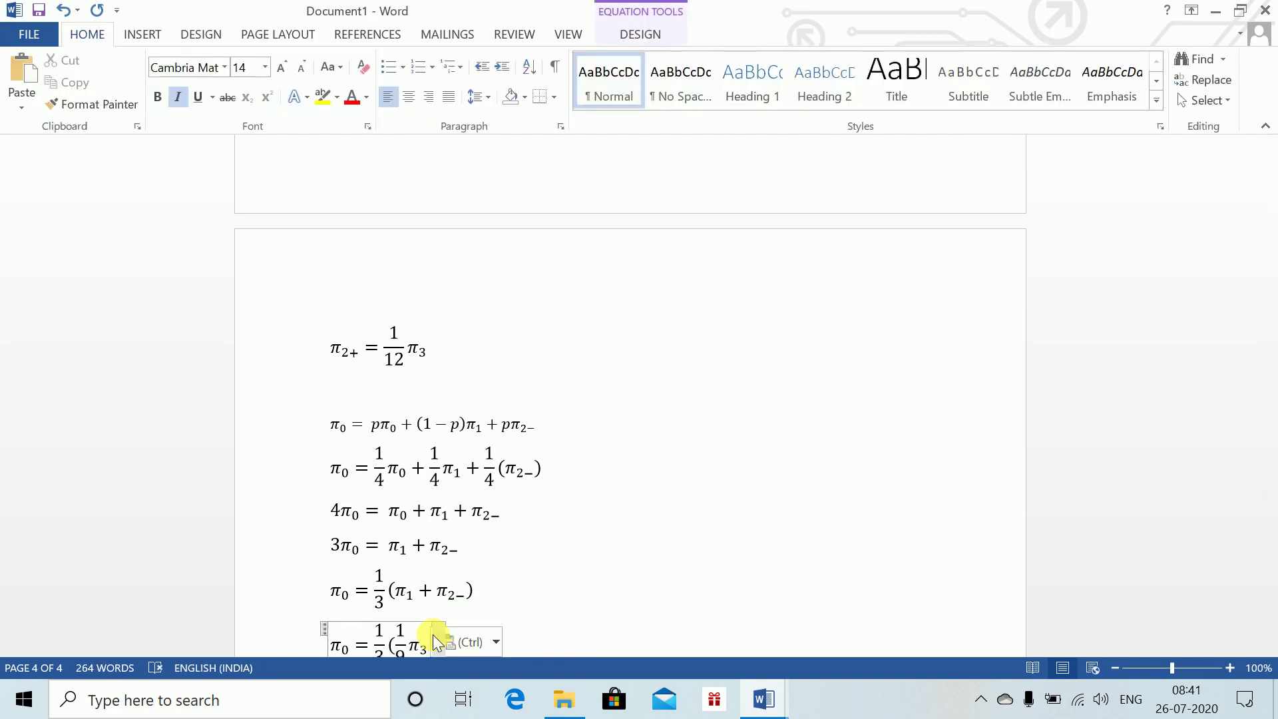
{"action": "type", "text": "+"}
- Paste 1/4 π₃ after the plus and finish with = 13/108 π₃
{"action": "left_click_drag", "start_coordinate": [1267, 536], "coordinate": [1270, 487]}
{"action": "left_click", "coordinate": [386, 522]}
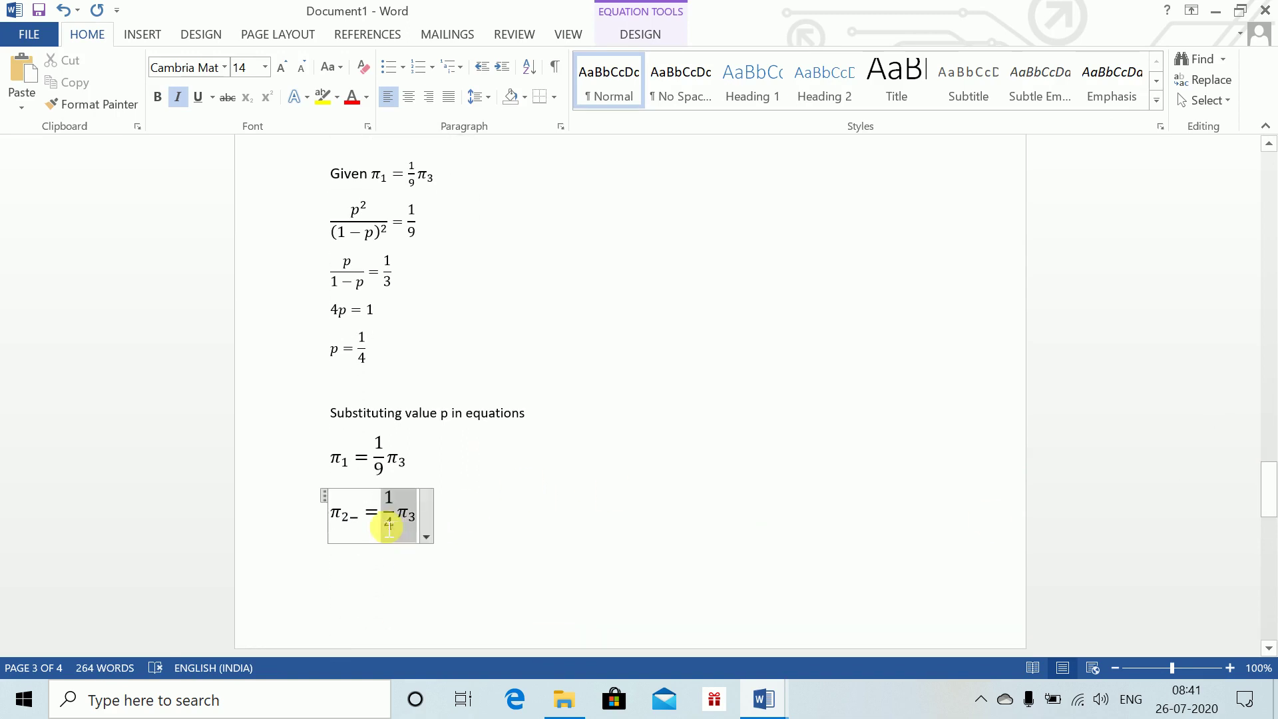
{"action": "left_click_drag", "start_coordinate": [1271, 493], "coordinate": [1271, 531]}
{"action": "left_click", "coordinate": [499, 608]}
{"action": "key", "text": "ctrl+v"}
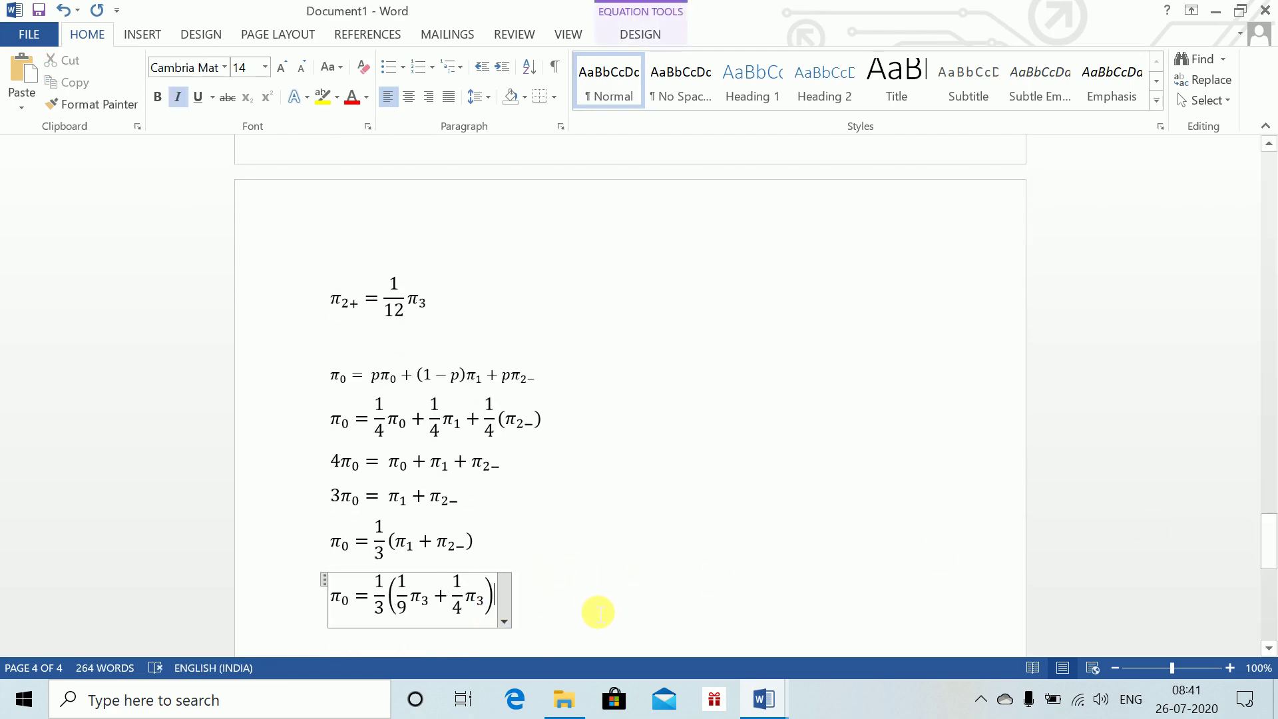
{"action": "type", "text": "=1"}
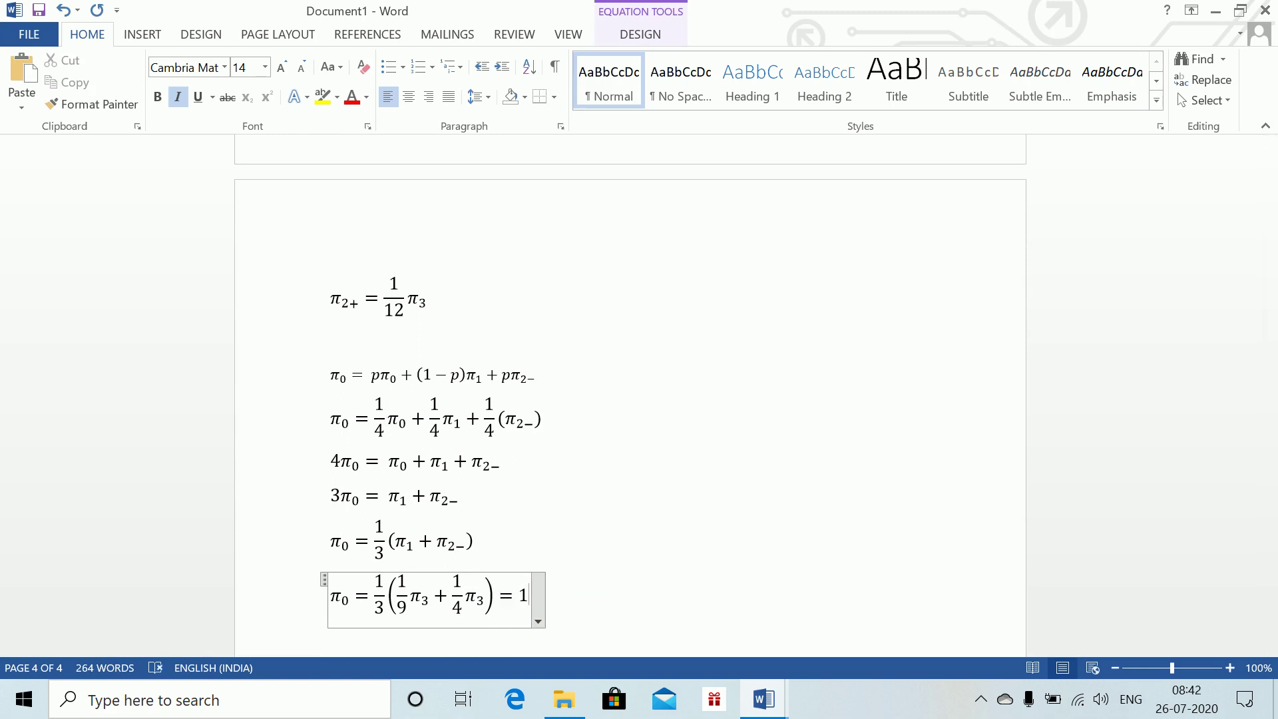
{"action": "type", "text": "3"}
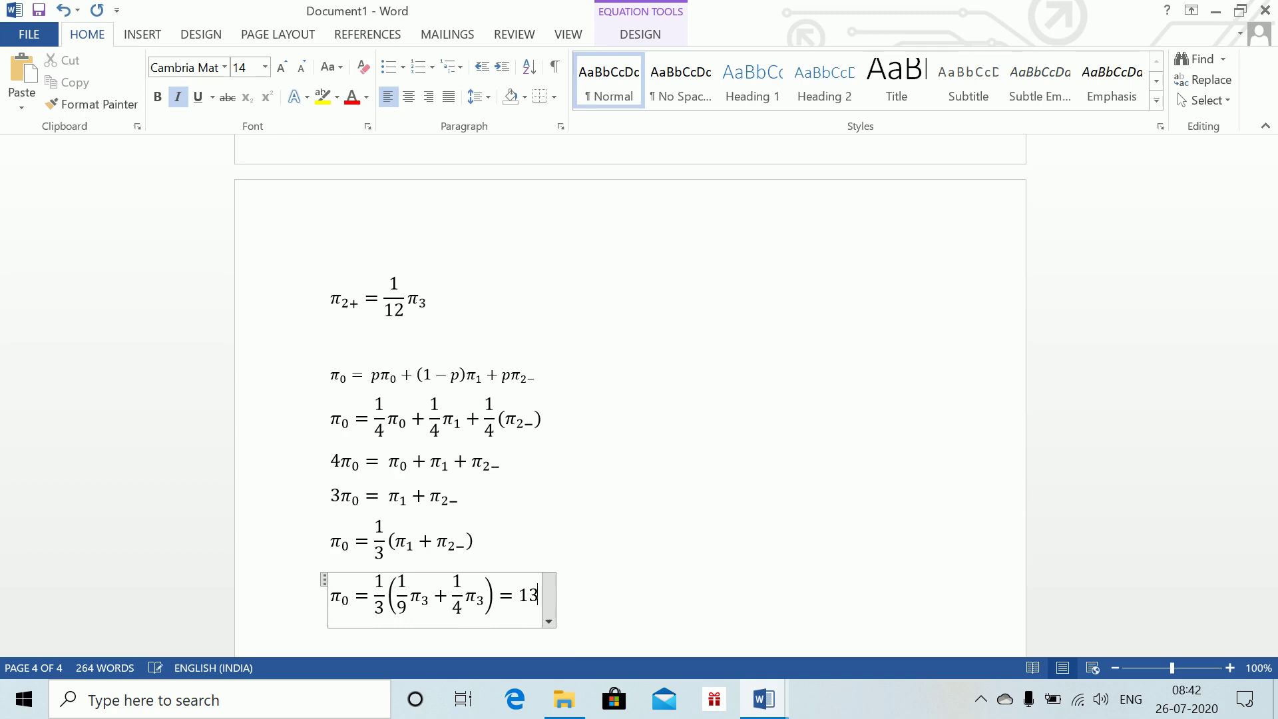
{"action": "type", "text": "/"}
{"action": "type", "text": "10"}
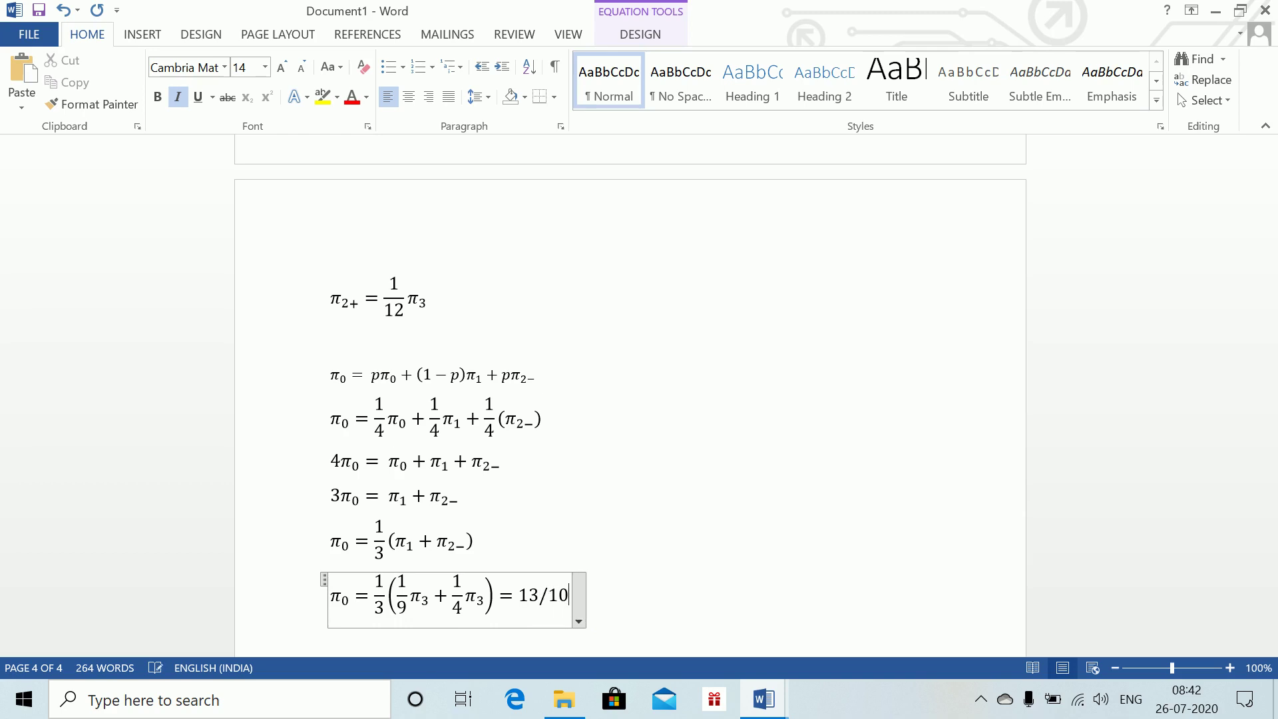
{"action": "type", "text": "8 \\pi _3"}
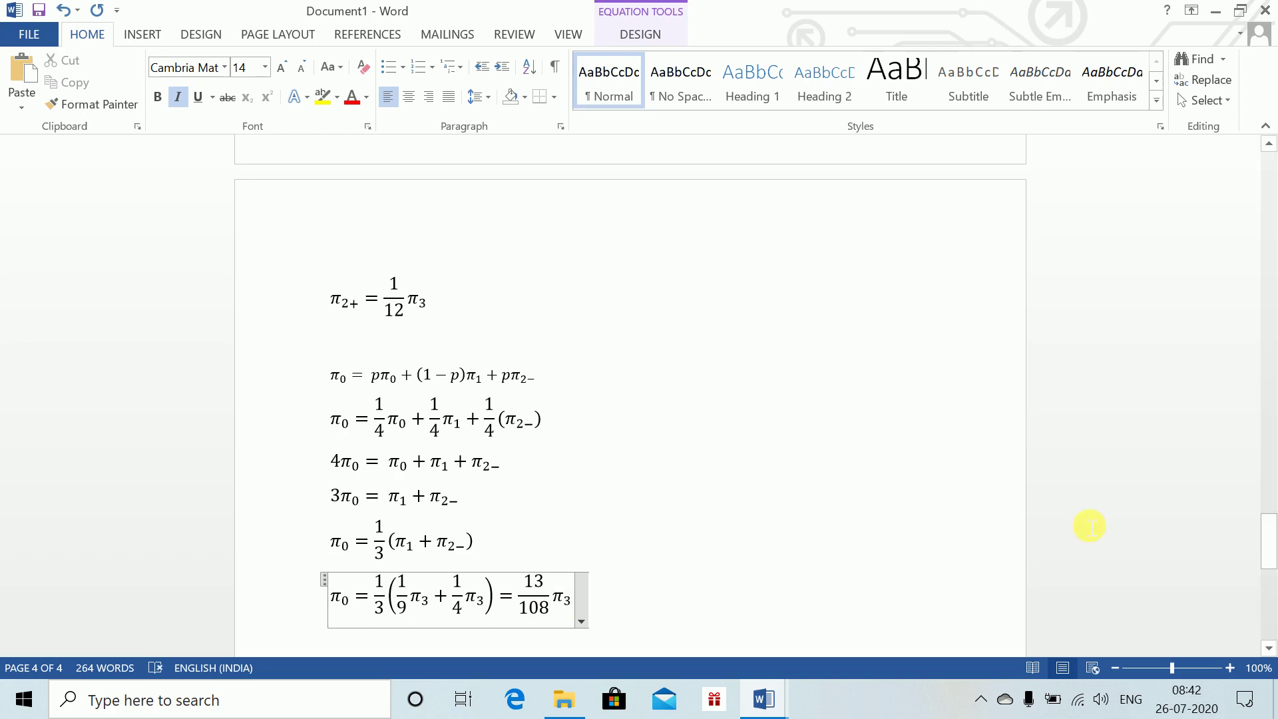
{"action": "left_click_drag", "start_coordinate": [1270, 486], "coordinate": [1272, 563]}
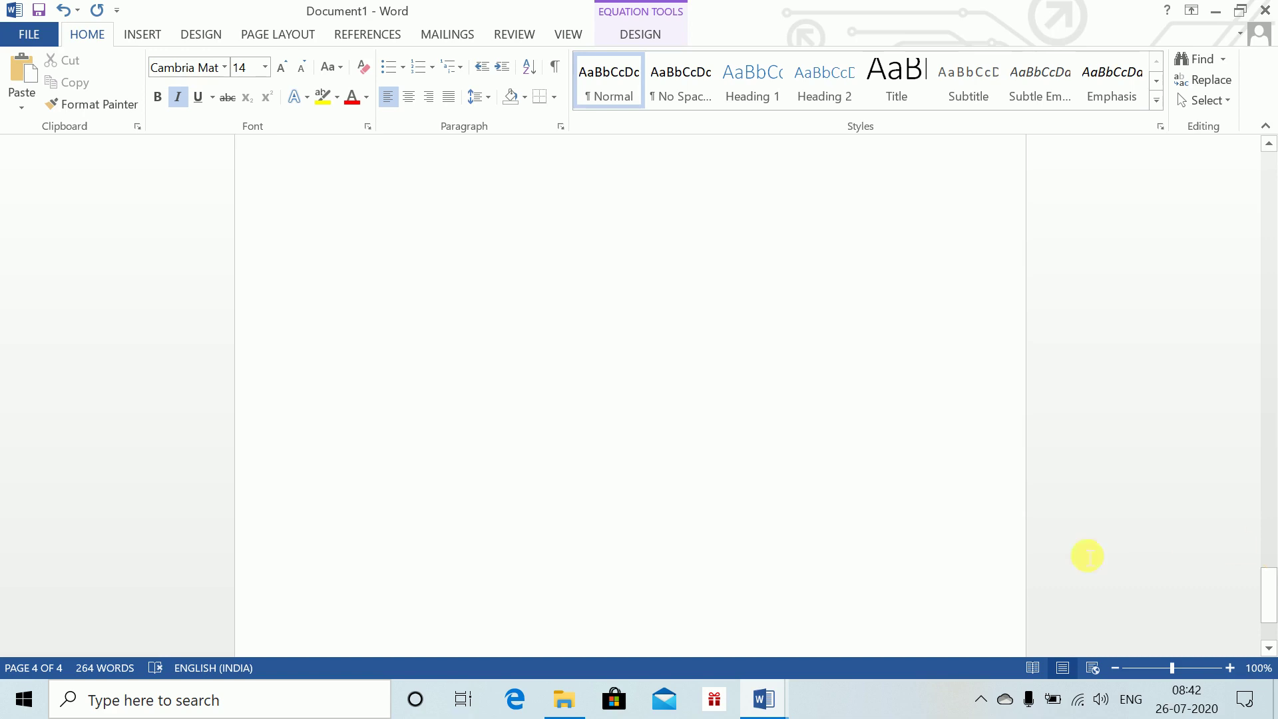
{"action": "left_click_drag", "start_coordinate": [1270, 611], "coordinate": [1272, 586]}
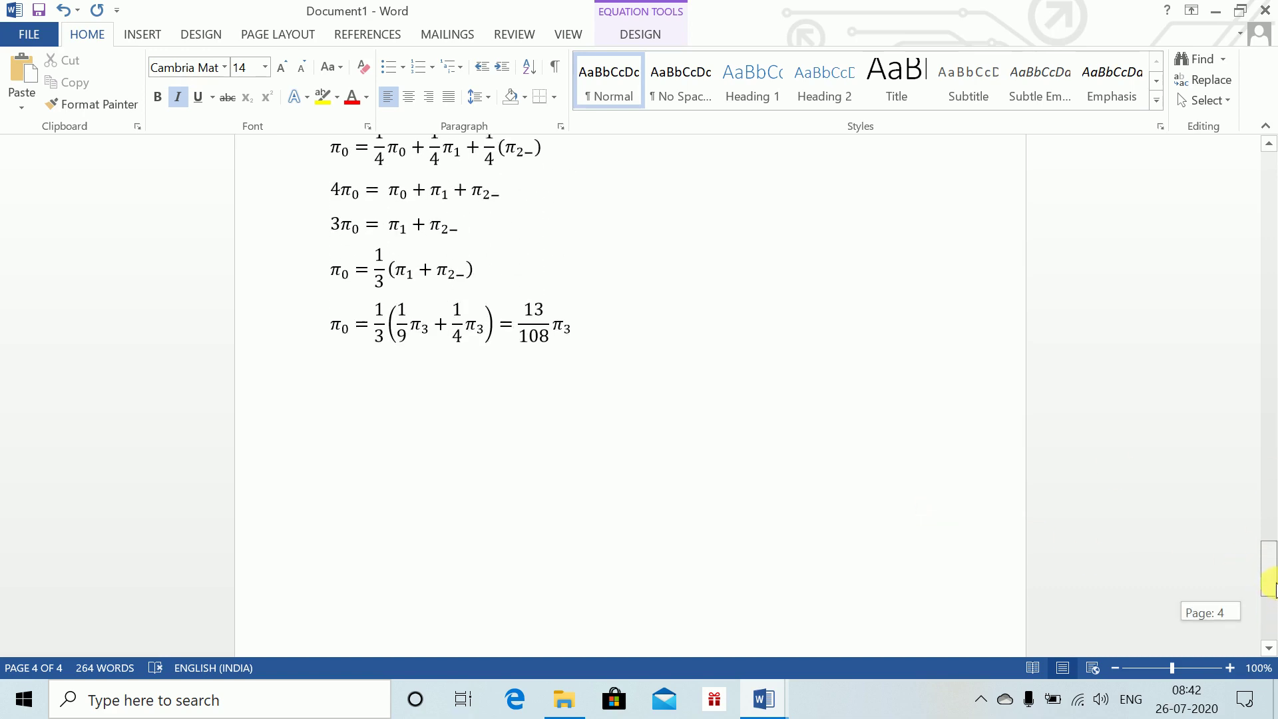
{"action": "key", "text": "Down"}
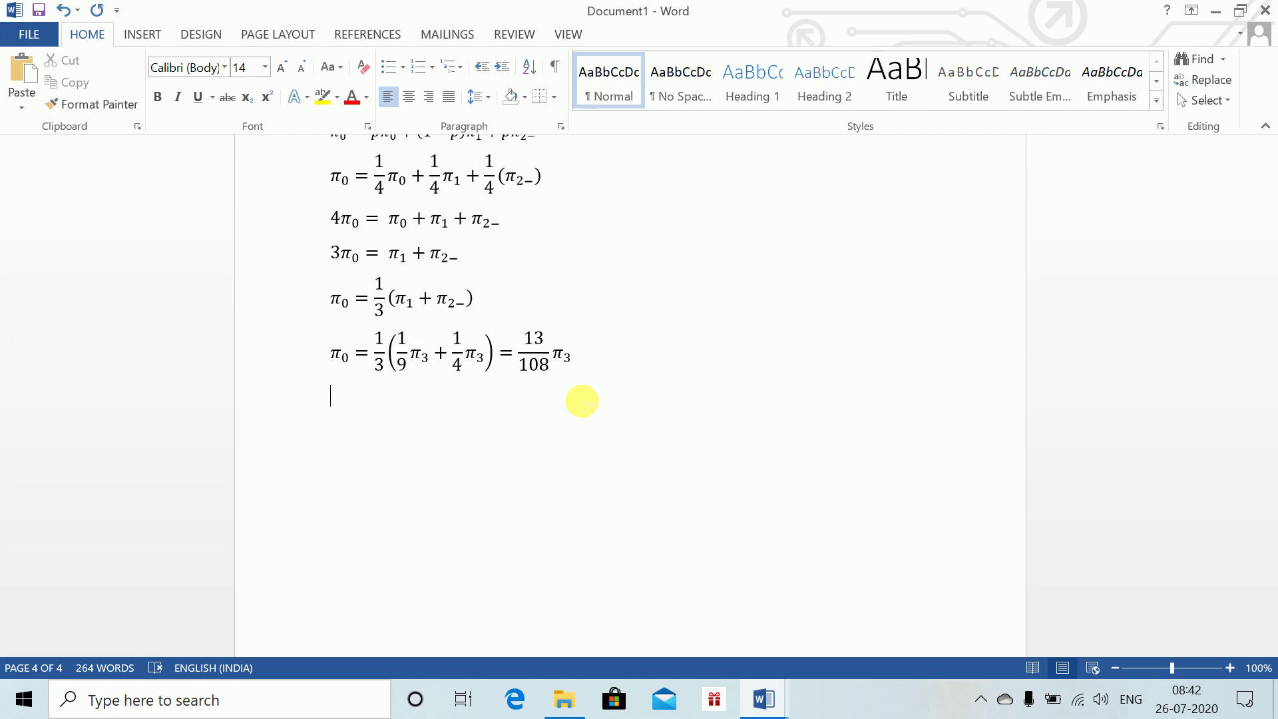
- Type the label 'Stationary probbailities' and the vector 13/108 π₃, 1/9 π₃, 1/12 π₃, 1/4 π₃, π₃)
{"action": "type", "text": "Stat"}
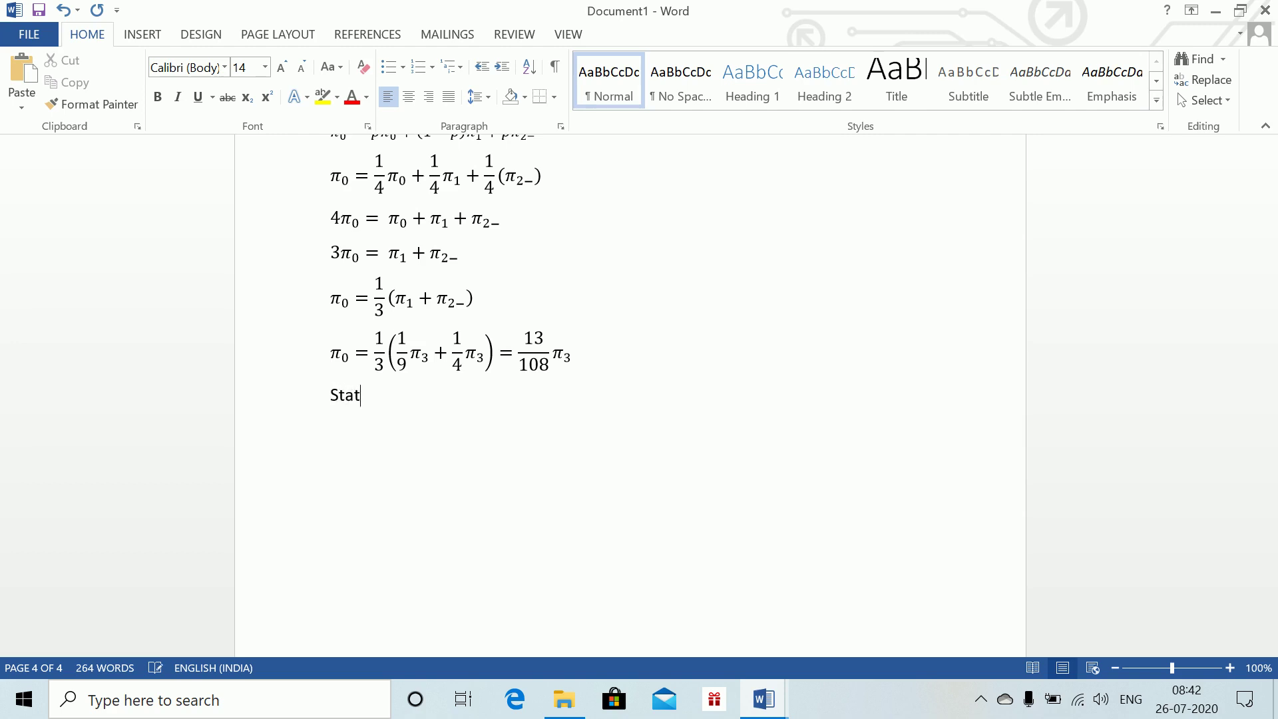
{"action": "type", "text": "ionary probbailities"}
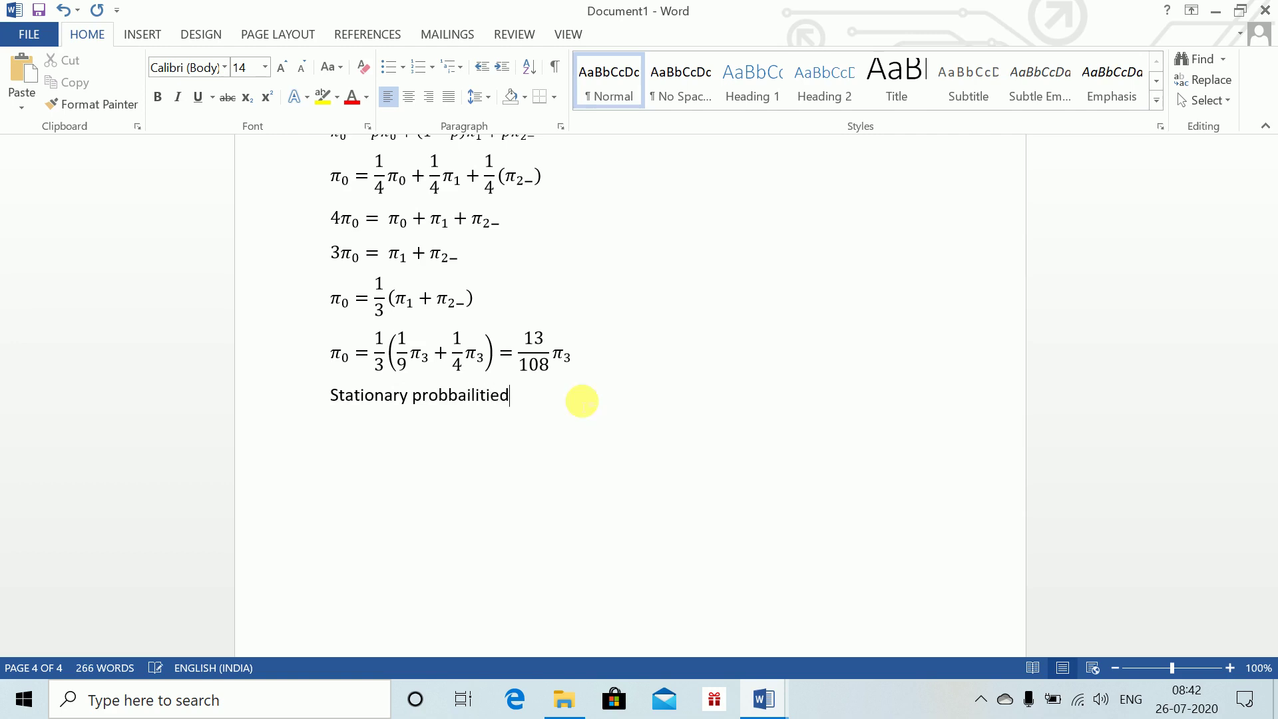
{"action": "key", "text": "Return"}
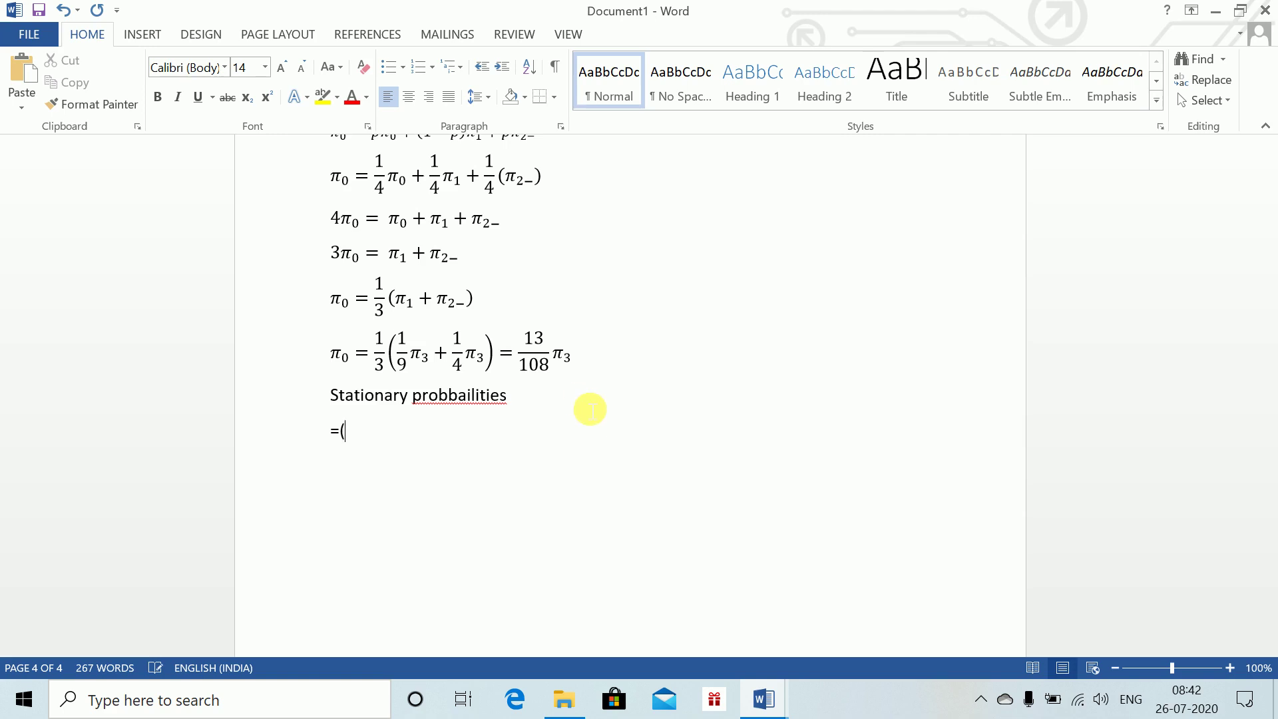
{"action": "key", "text": "alt+equal"}
{"action": "type", "text": "1"}
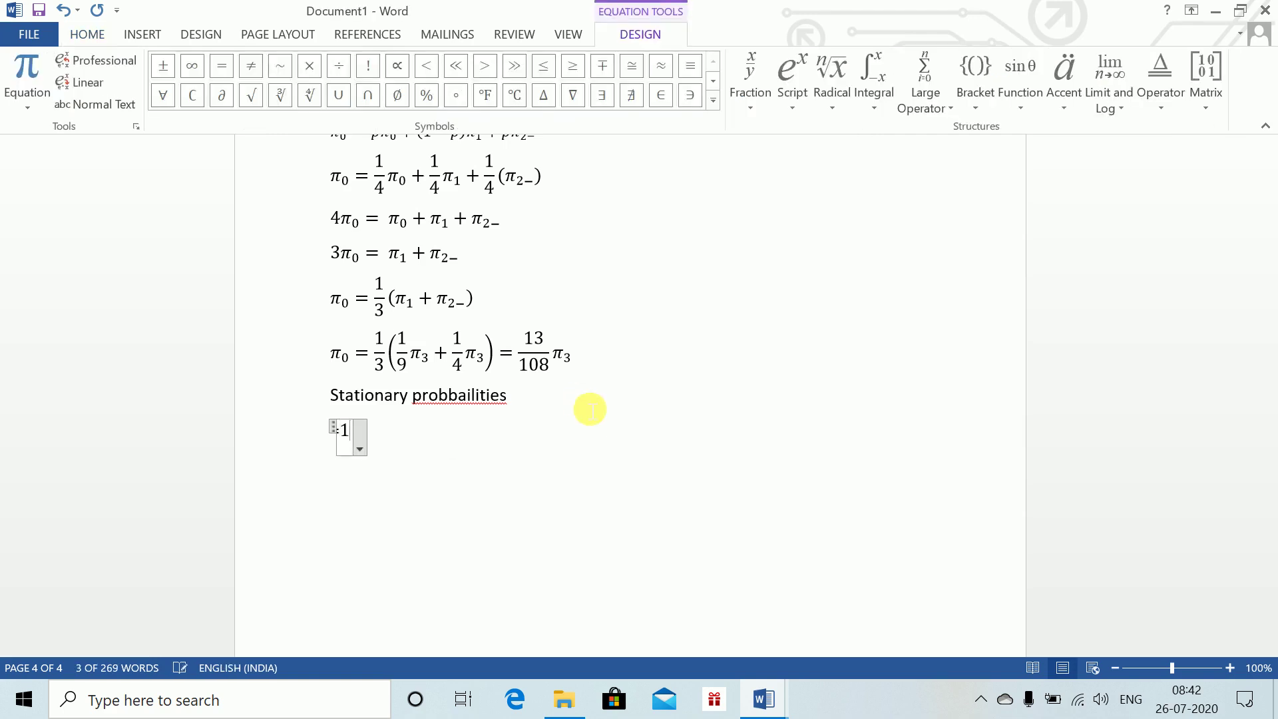
{"action": "type", "text": "3/108 \\pi"}
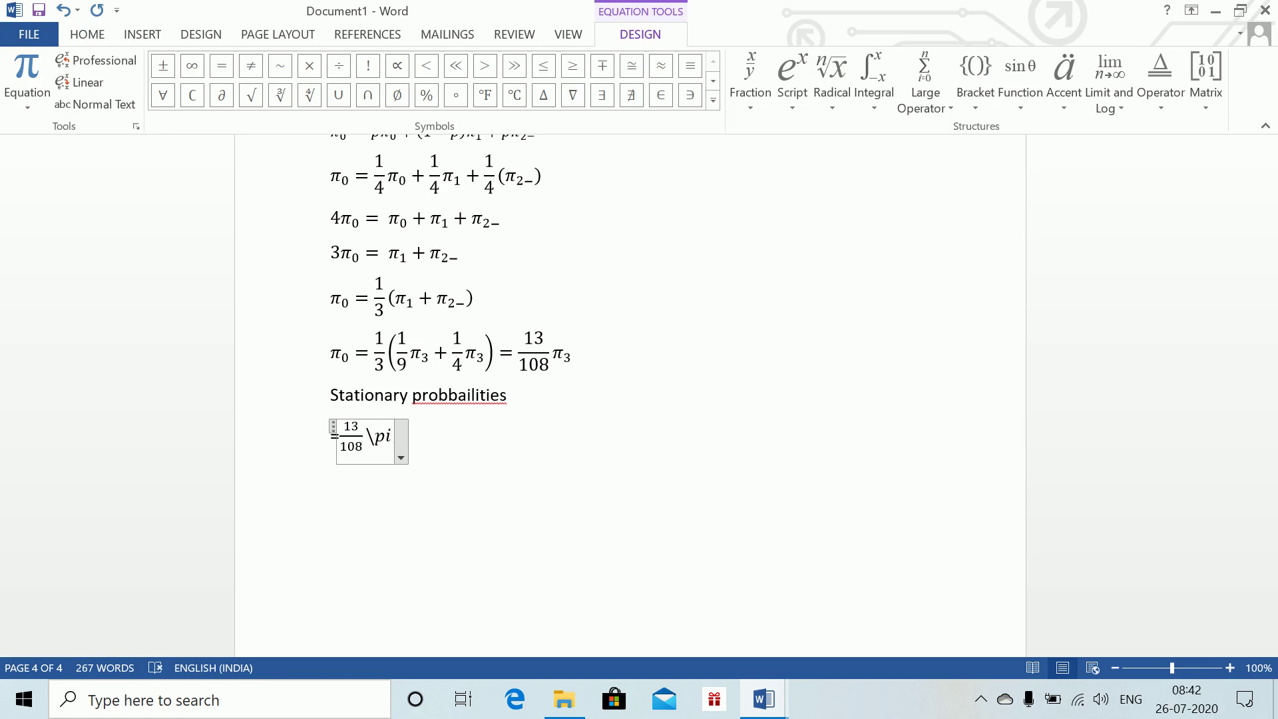
{"action": "type", "text": " _3 "}
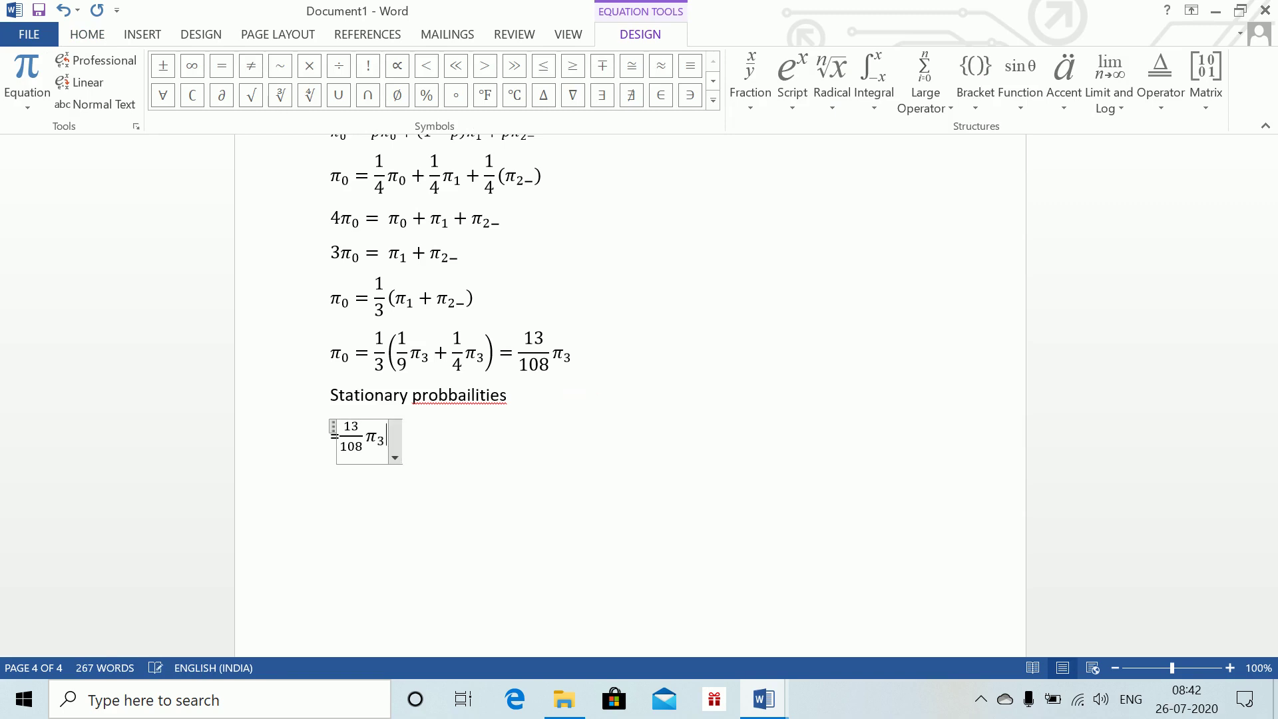
{"action": "type", "text": ",1/9 "}
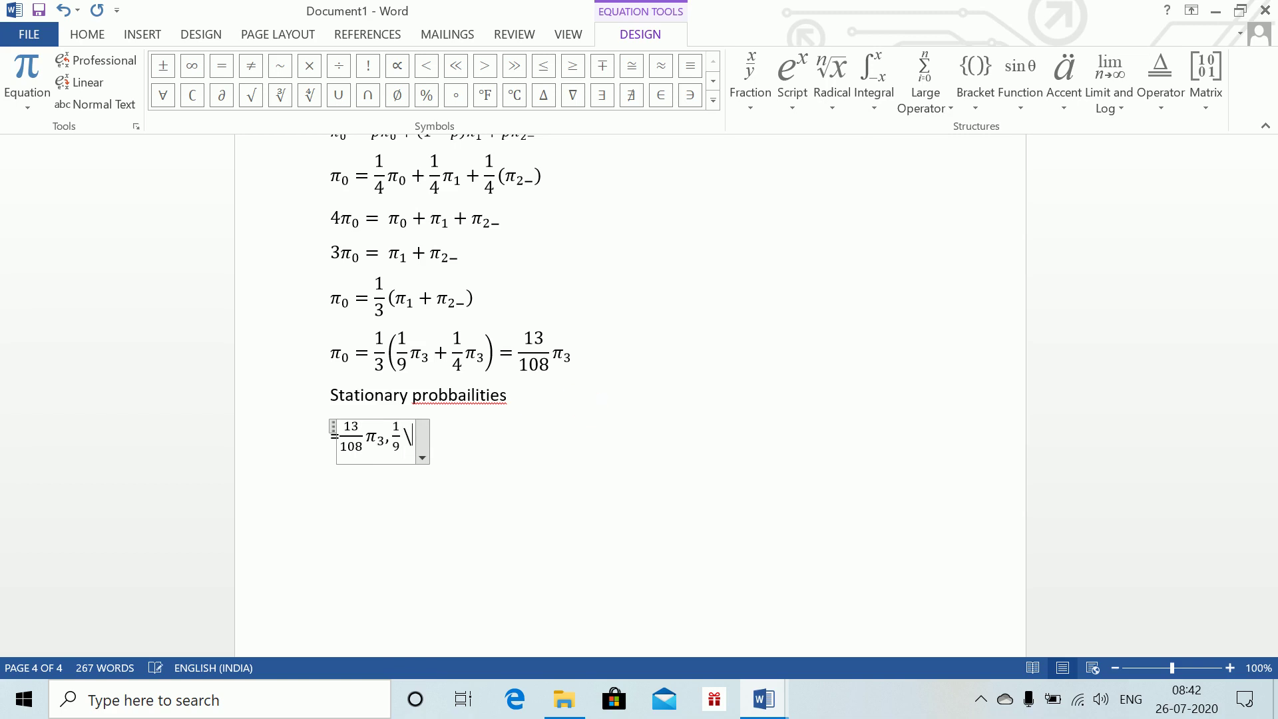
{"action": "type", "text": "\\pi"}
{"action": "type", "text": "_3"}
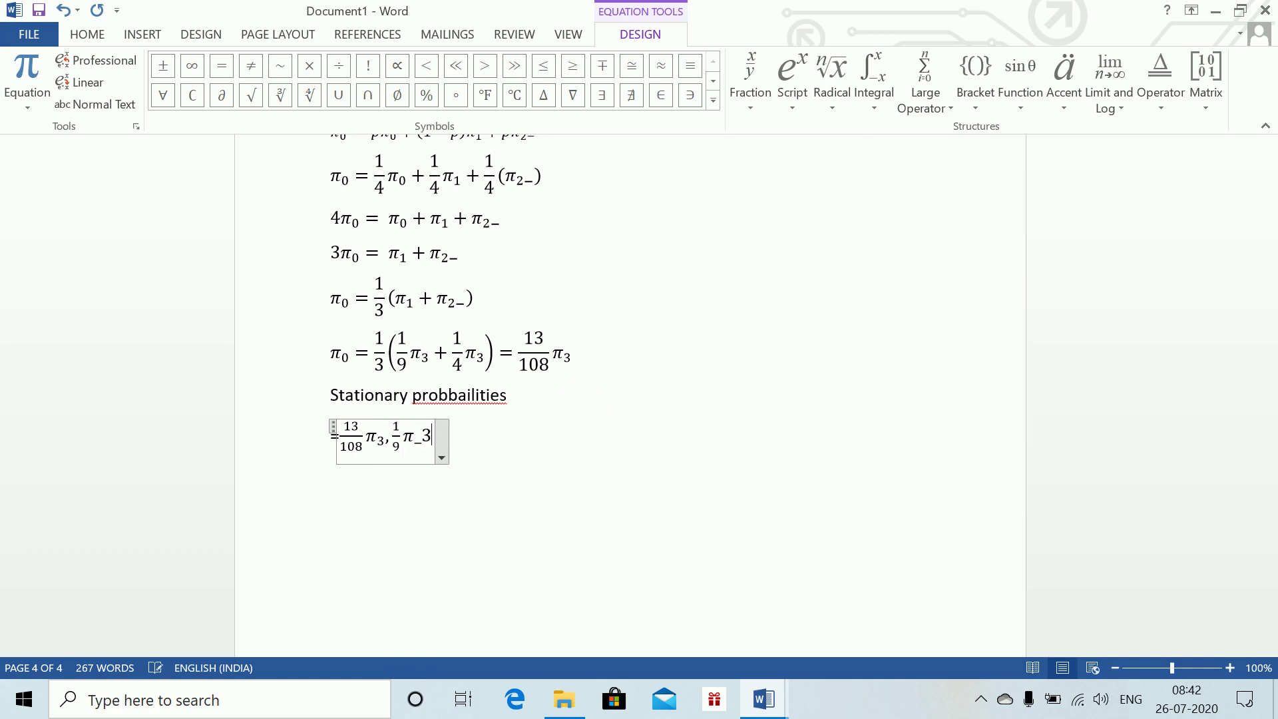
{"action": "type", "text": ","}
{"action": "type", "text": " 1/"}
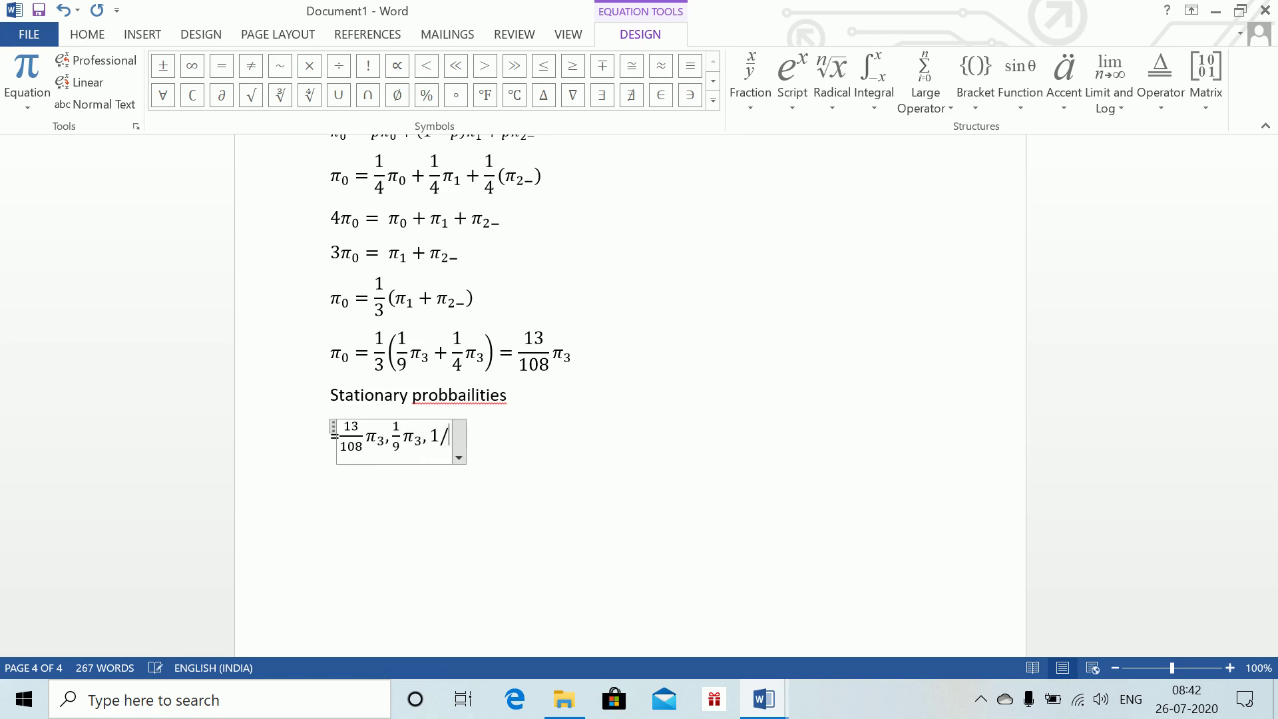
{"action": "type", "text": "12 \\pi"}
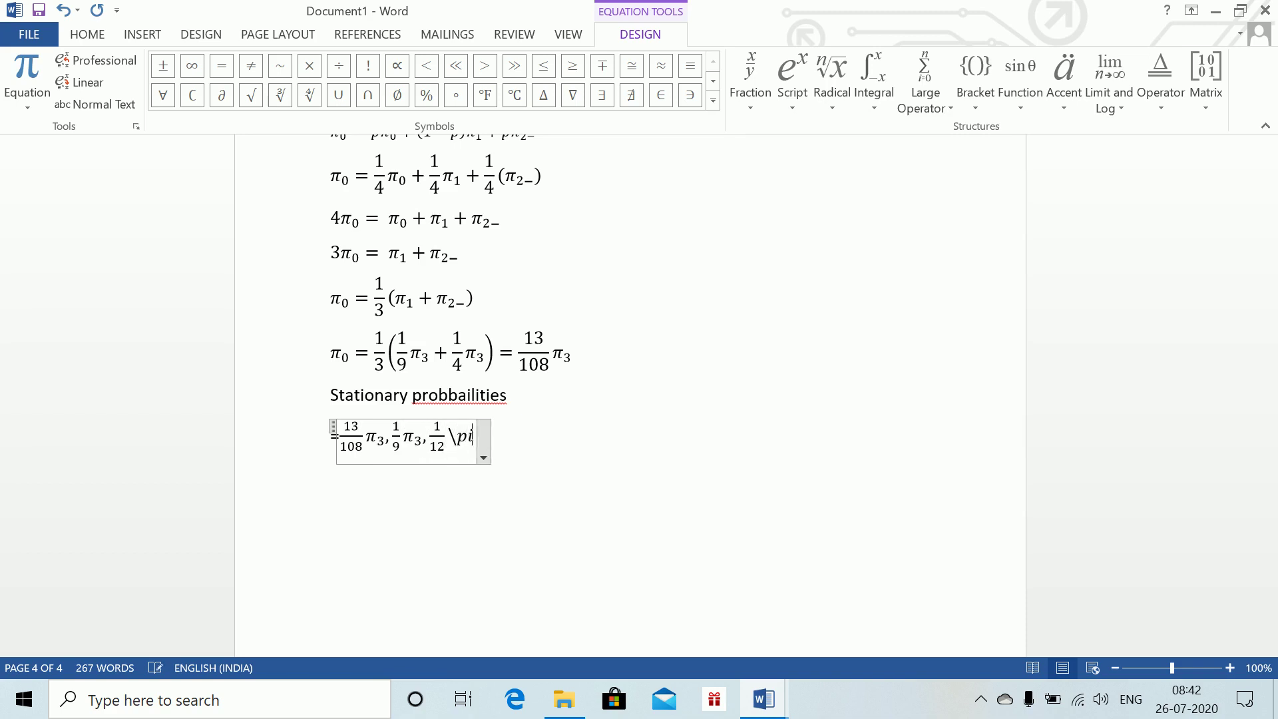
{"action": "type", "text": "_3 ,1/4"}
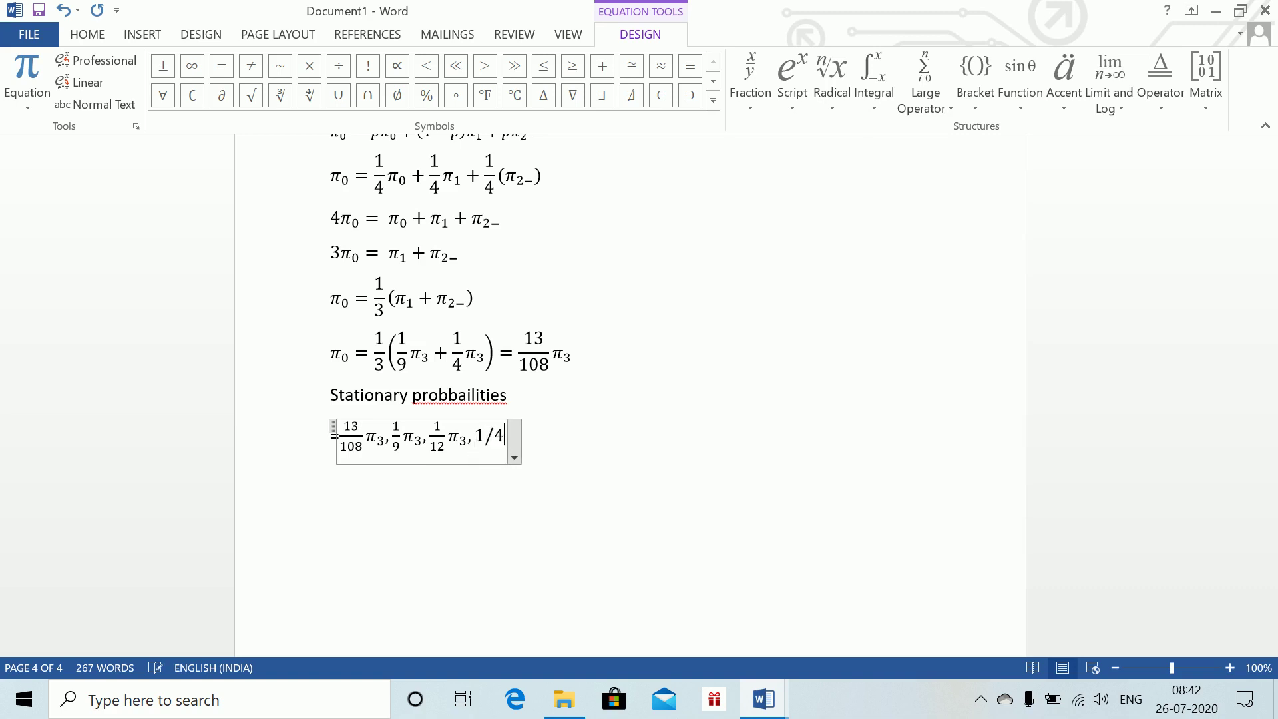
{"action": "type", "text": " \\pi"}
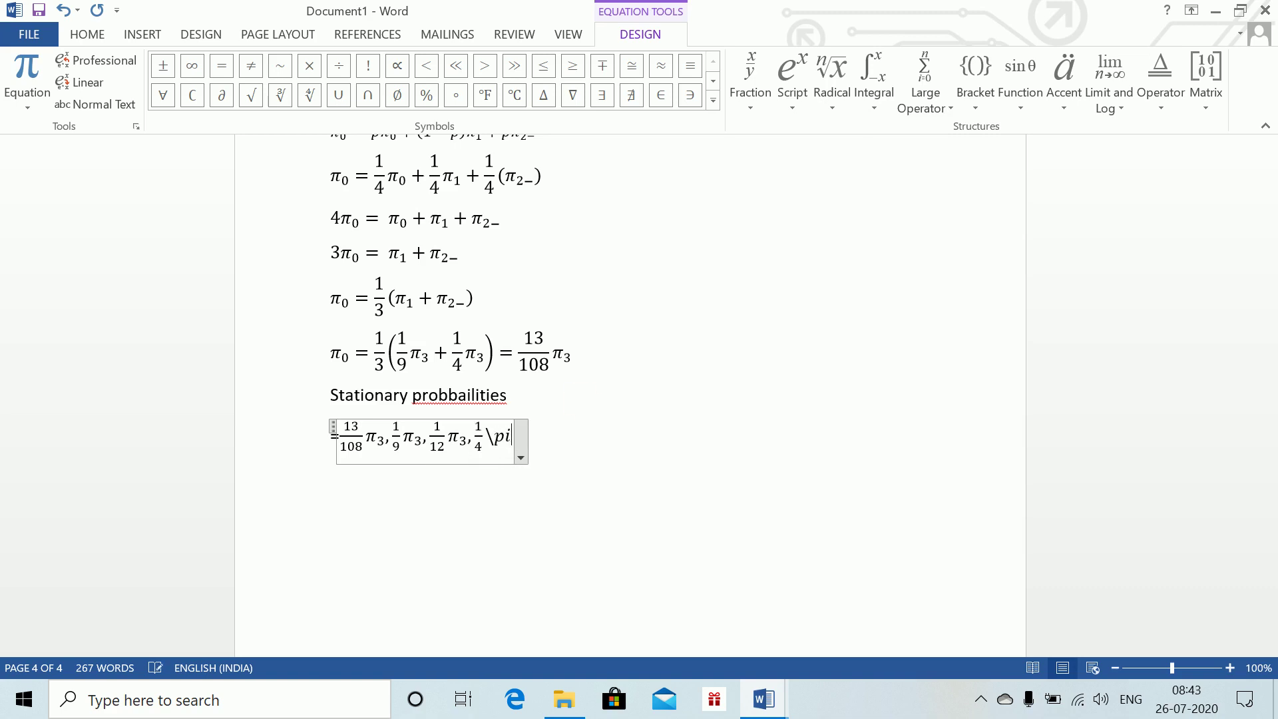
{"action": "type", "text": "_3 "}
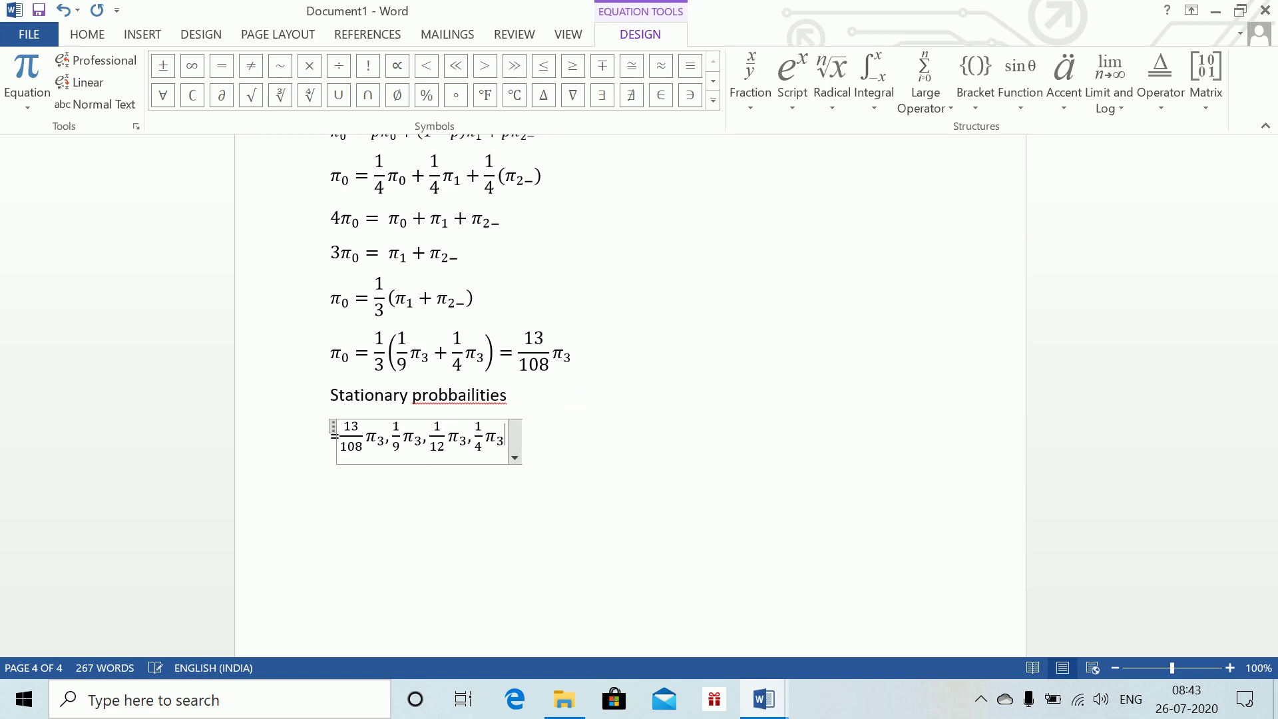
{"action": "type", "text": "."}
{"action": "key", "text": "BackSpace"}
{"action": "type", "text": ",\\"}
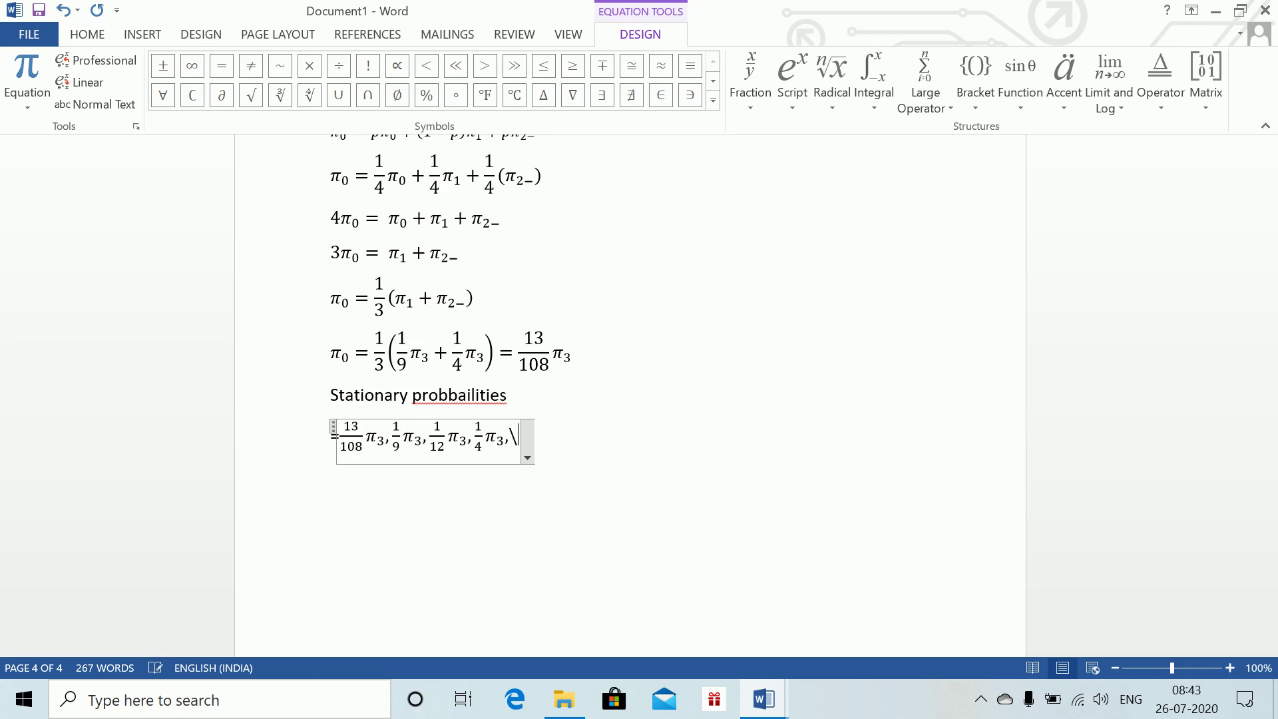
{"action": "type", "text": "pi_3)"}
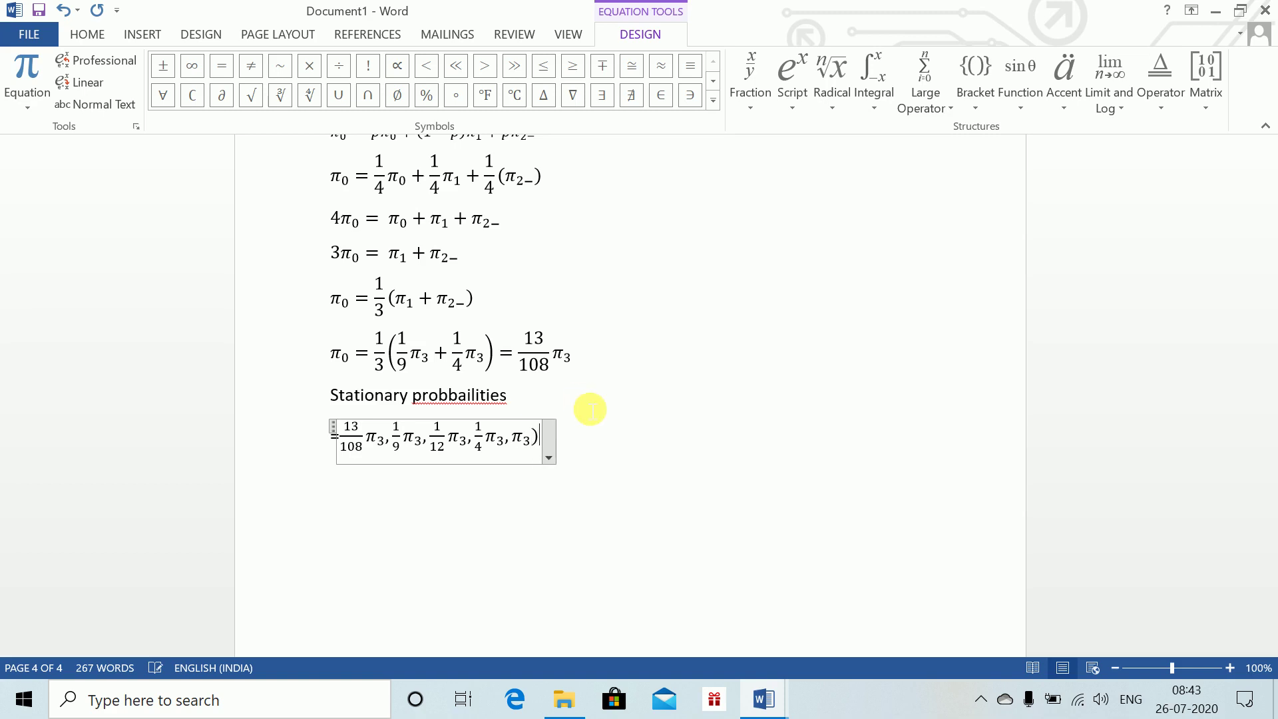
{"action": "key", "text": "Return"}
- Add the missing opening parenthesis right after the equals sign in the vector
{"action": "left_click", "coordinate": [347, 449]}
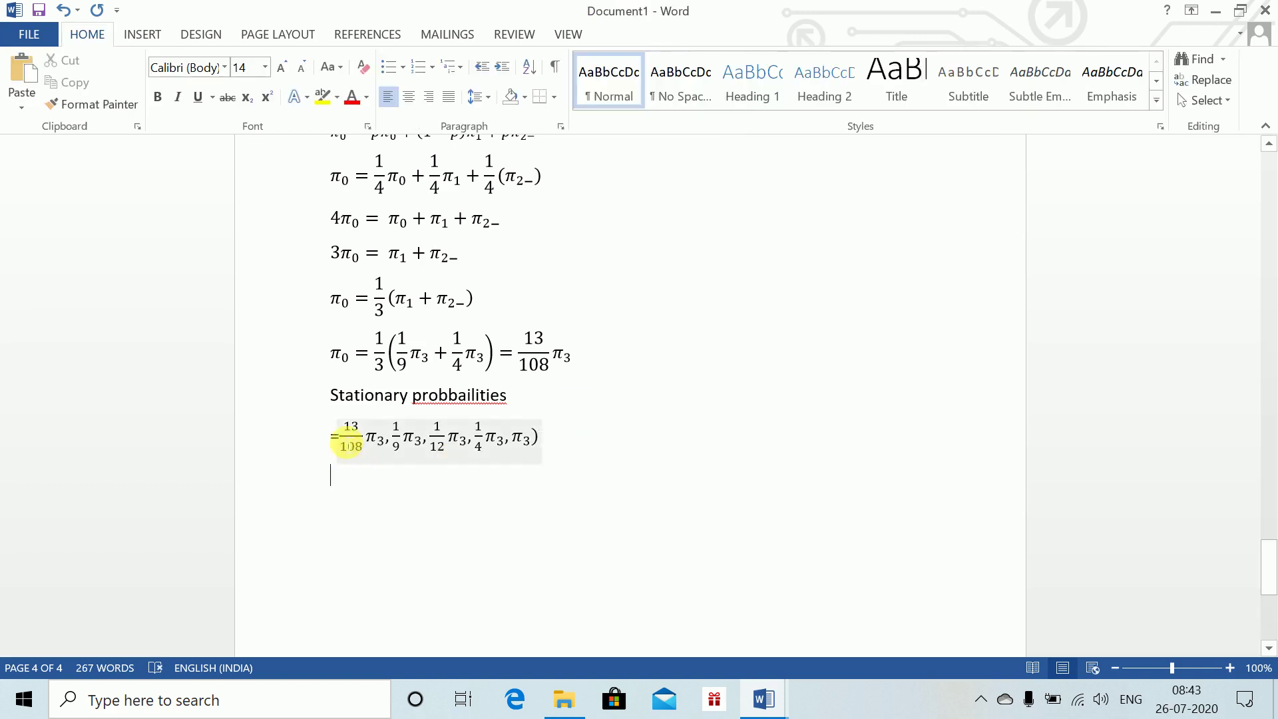
{"action": "left_click", "coordinate": [343, 435]}
{"action": "type", "text": "("}
{"action": "left_click", "coordinate": [340, 531]}
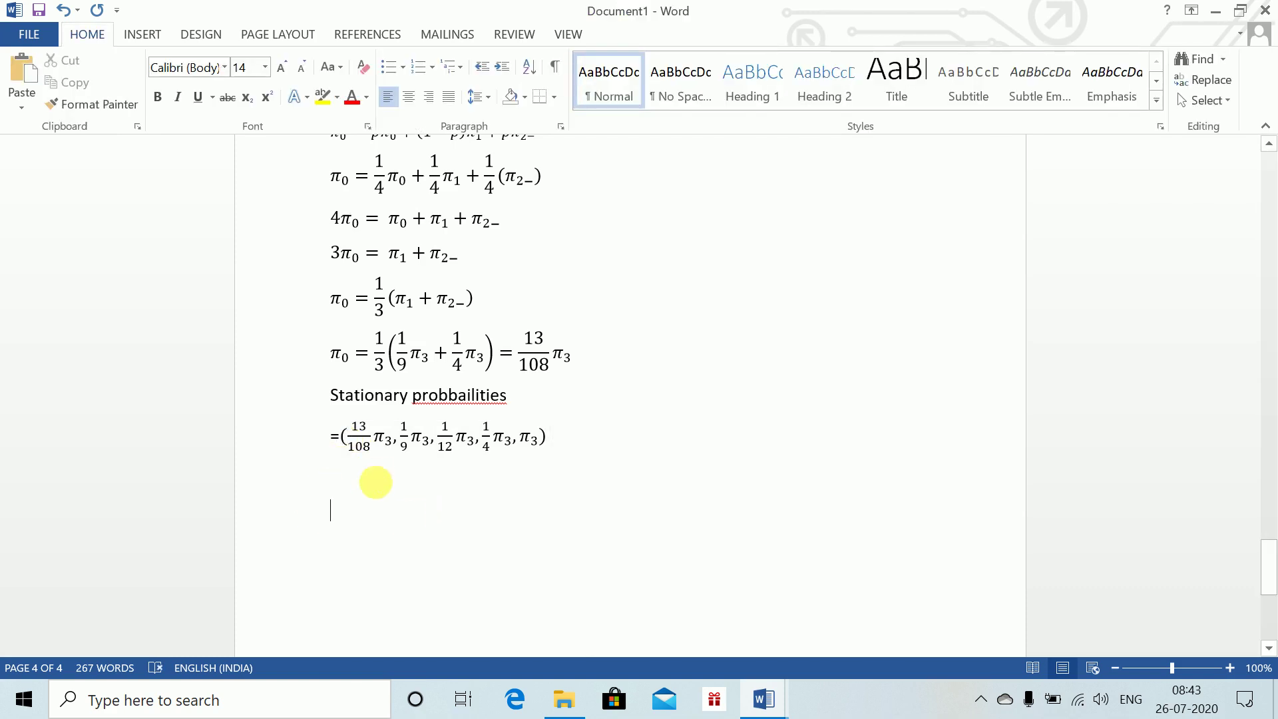
{"action": "left_click", "coordinate": [358, 437]}
- Paste a copy of the vector terms below and replace the first two commas with +
{"action": "left_click_drag", "start_coordinate": [358, 440], "coordinate": [524, 447]}
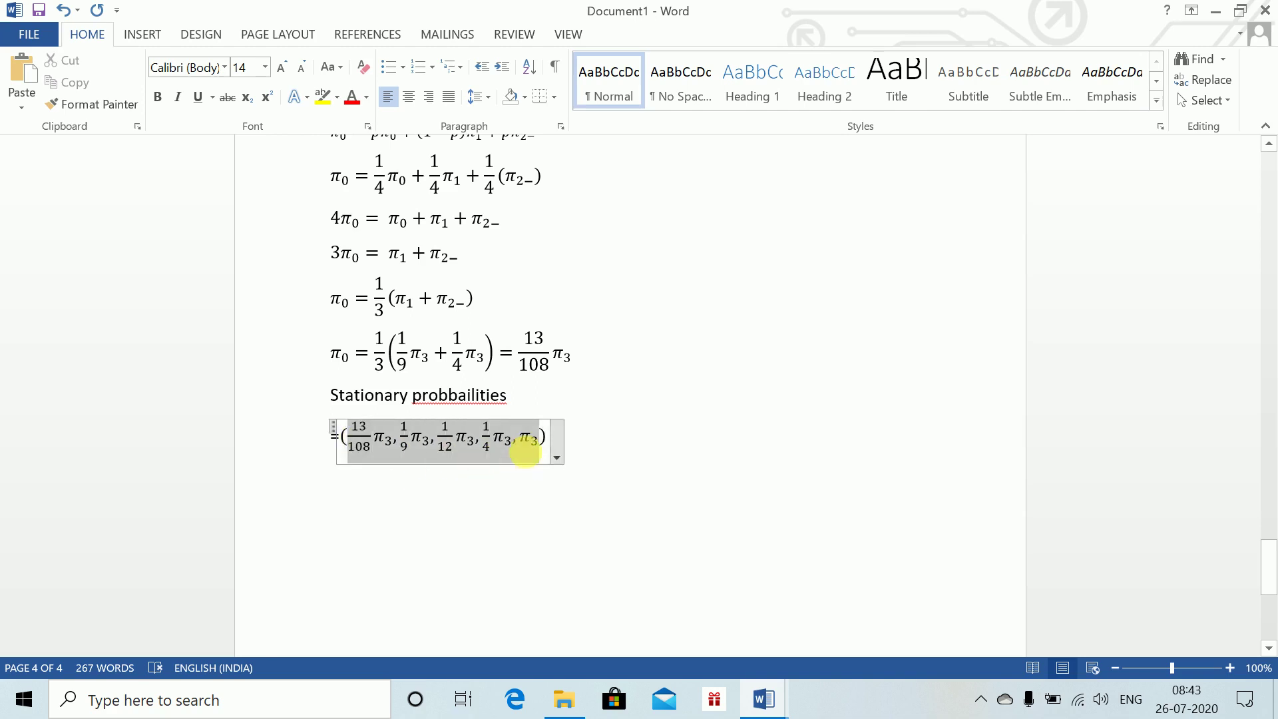
{"action": "left_click", "coordinate": [434, 539]}
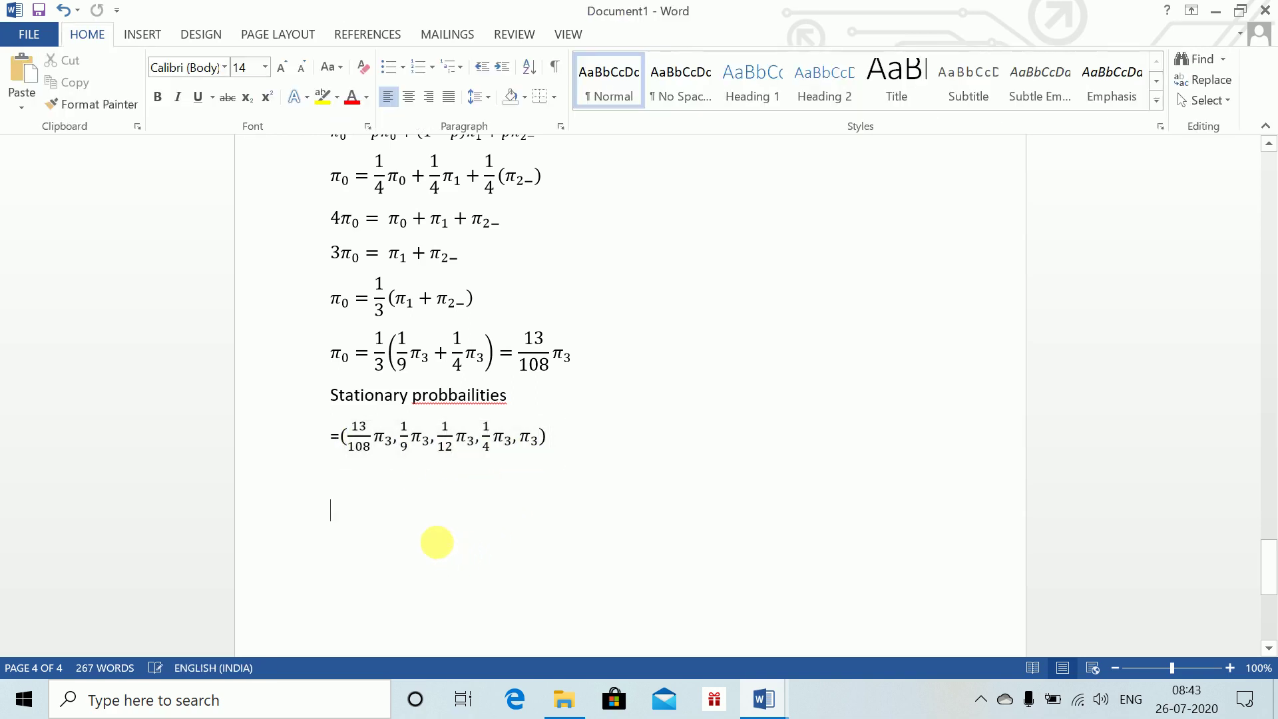
{"action": "key", "text": "ctrl+v"}
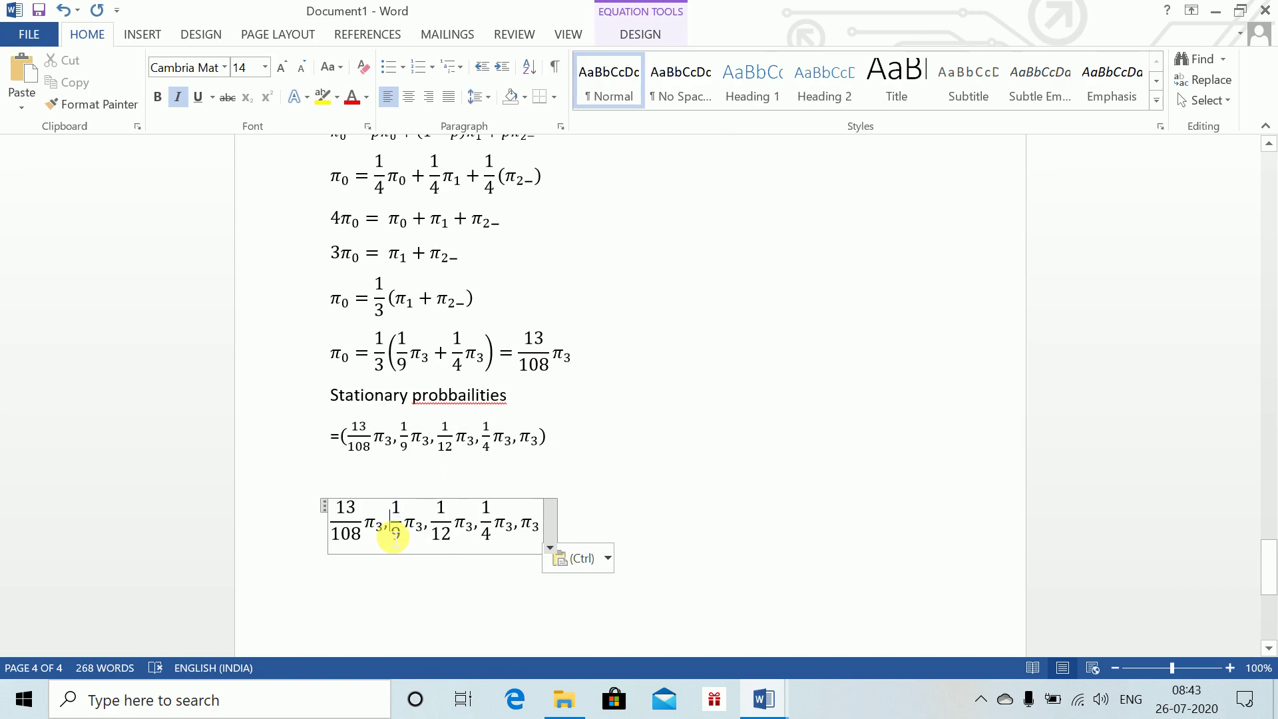
{"action": "key", "text": "Delete"}
{"action": "type", "text": "+"}
{"action": "key", "text": "Right"}
{"action": "key", "text": "Right"}
{"action": "key", "text": "Right"}
{"action": "key", "text": "Right"}
{"action": "key", "text": "Right"}
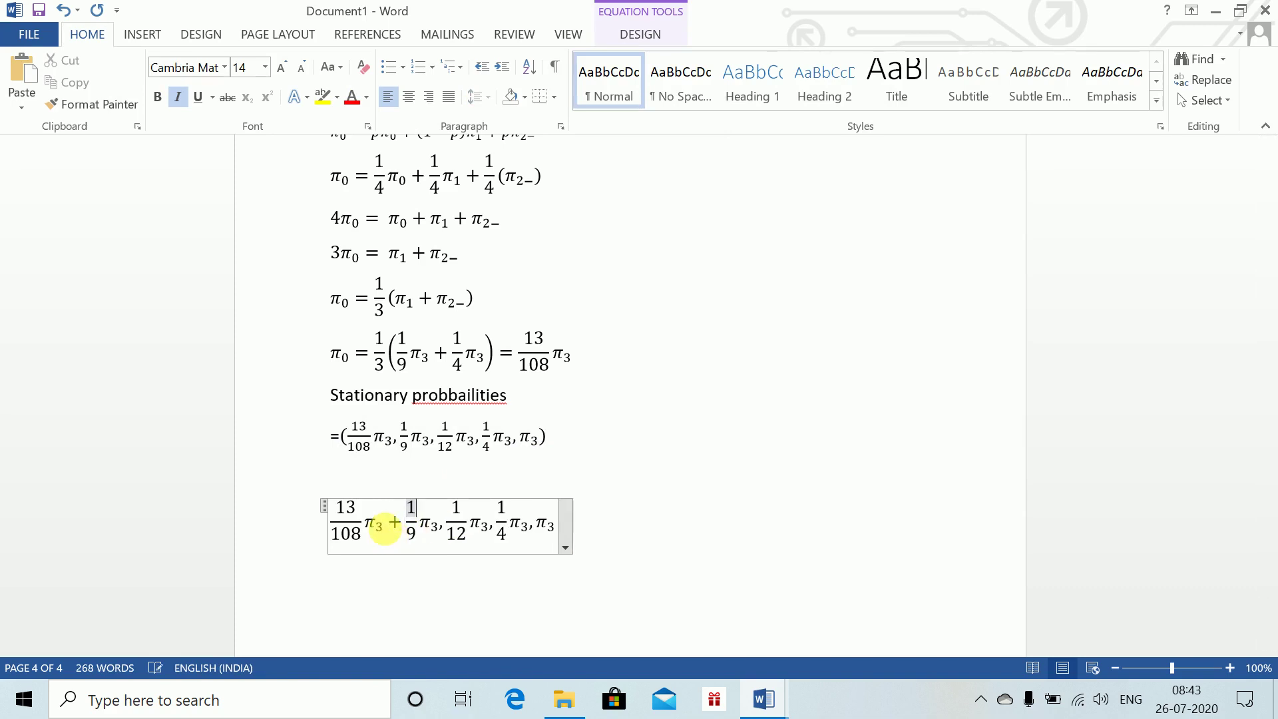
{"action": "key", "text": "Right"}
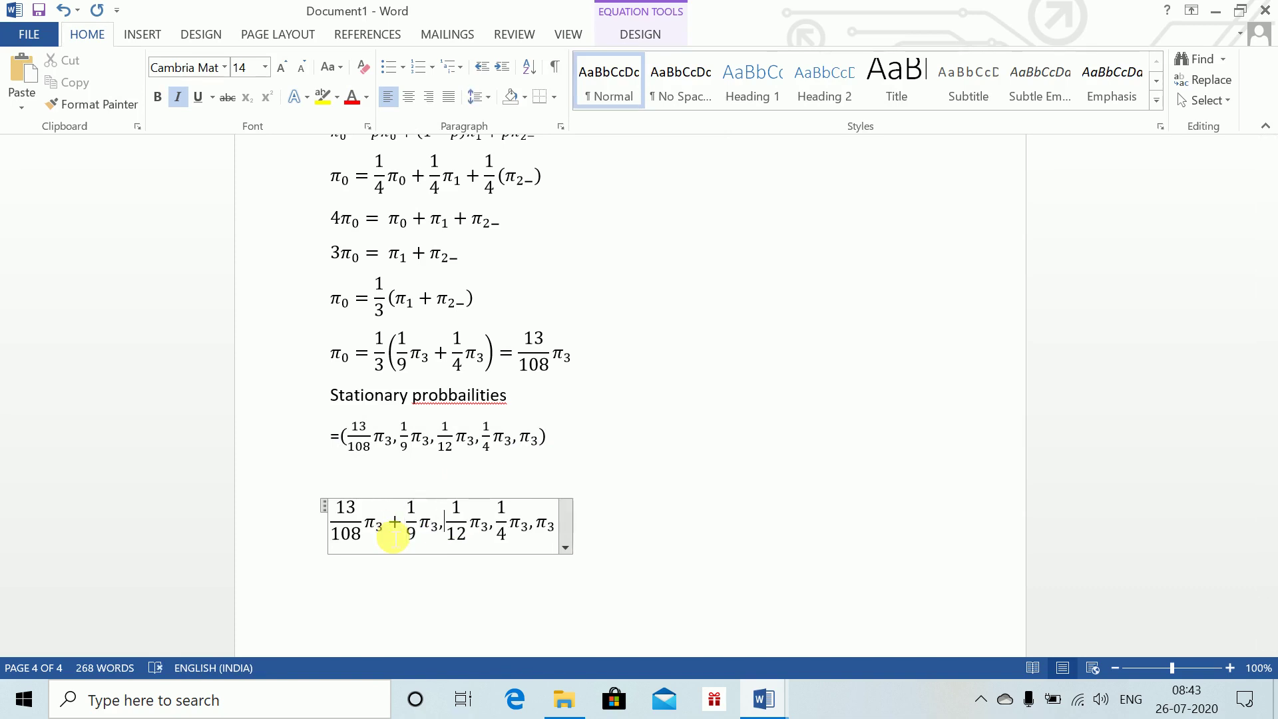
{"action": "key", "text": "BackSpace"}
{"action": "type", "text": "+"}
{"action": "key", "text": "Right"}
{"action": "key", "text": "Right"}
{"action": "key", "text": "Right"}
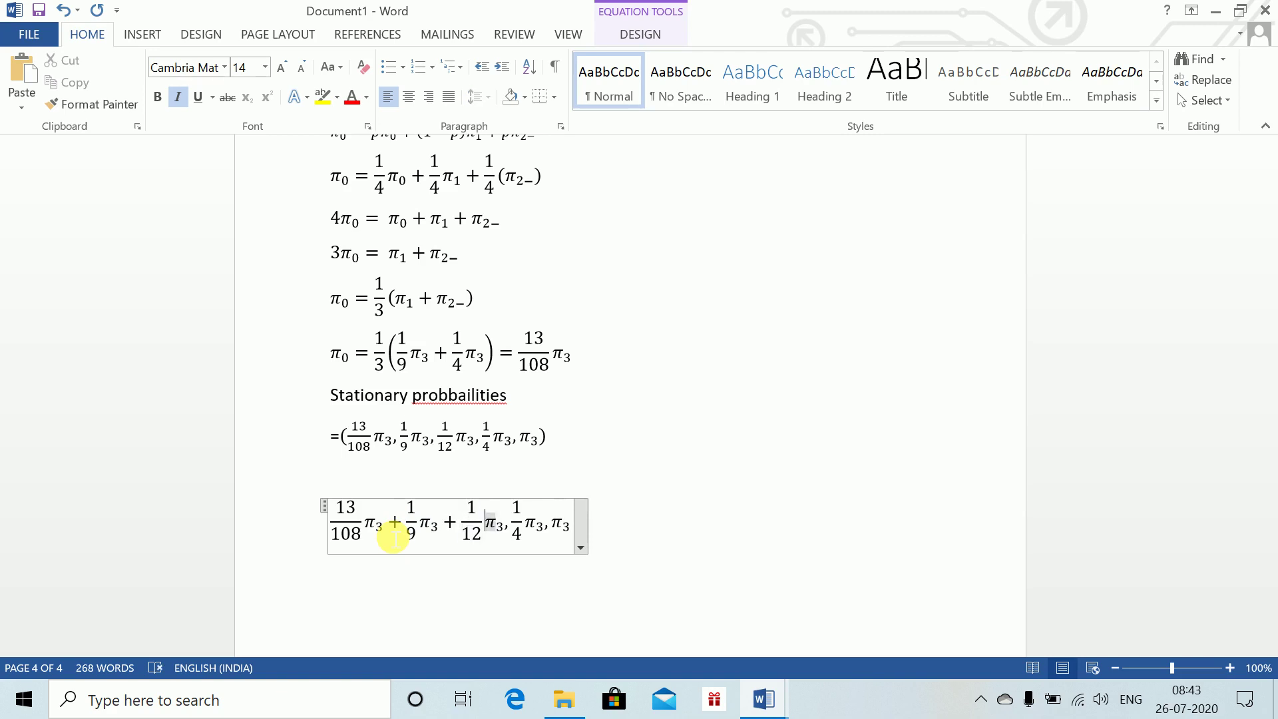
{"action": "key", "text": "Right"}
{"action": "key", "text": "Right"}
- Replace the remaining commas with +, append = 1, and start a new equation
{"action": "key", "text": "BackSpace"}
{"action": "type", "text": "+"}
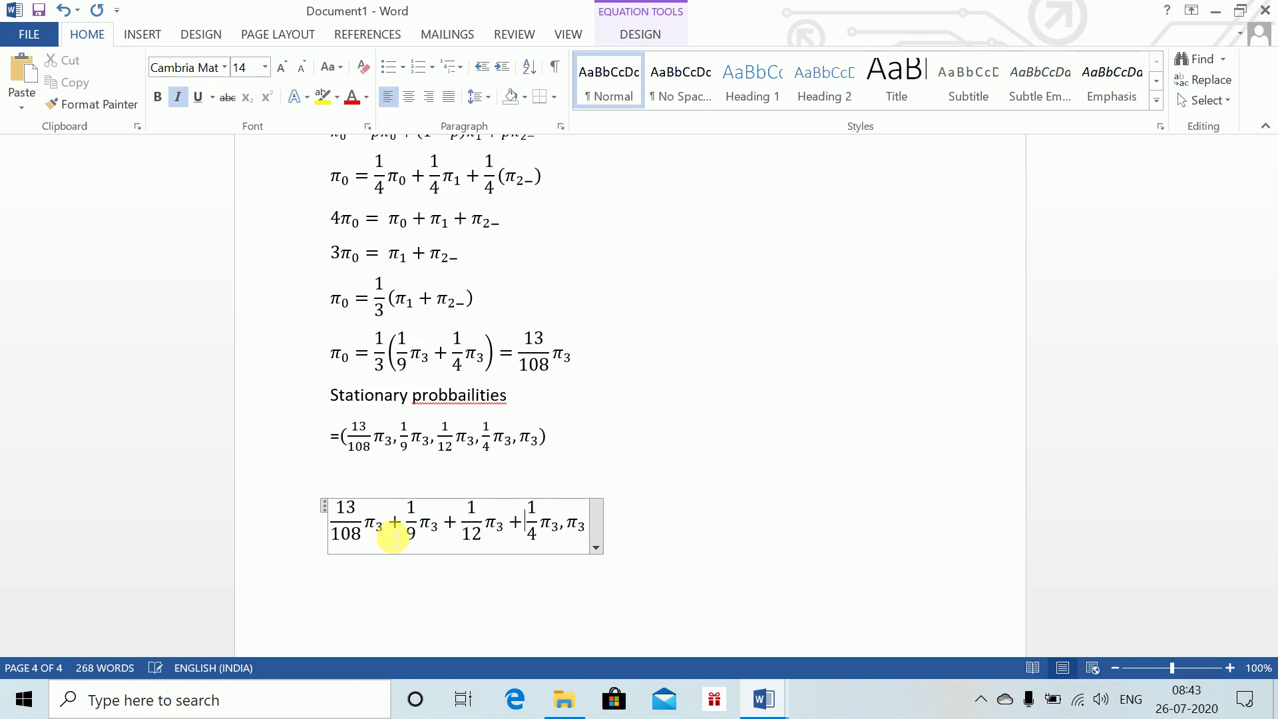
{"action": "key", "text": "Right"}
{"action": "key", "text": "Right"}
{"action": "key", "text": "Right"}
{"action": "key", "text": "Right"}
{"action": "key", "text": "Right"}
{"action": "key", "text": "Right"}
{"action": "key", "text": "BackSpace"}
{"action": "type", "text": "+"}
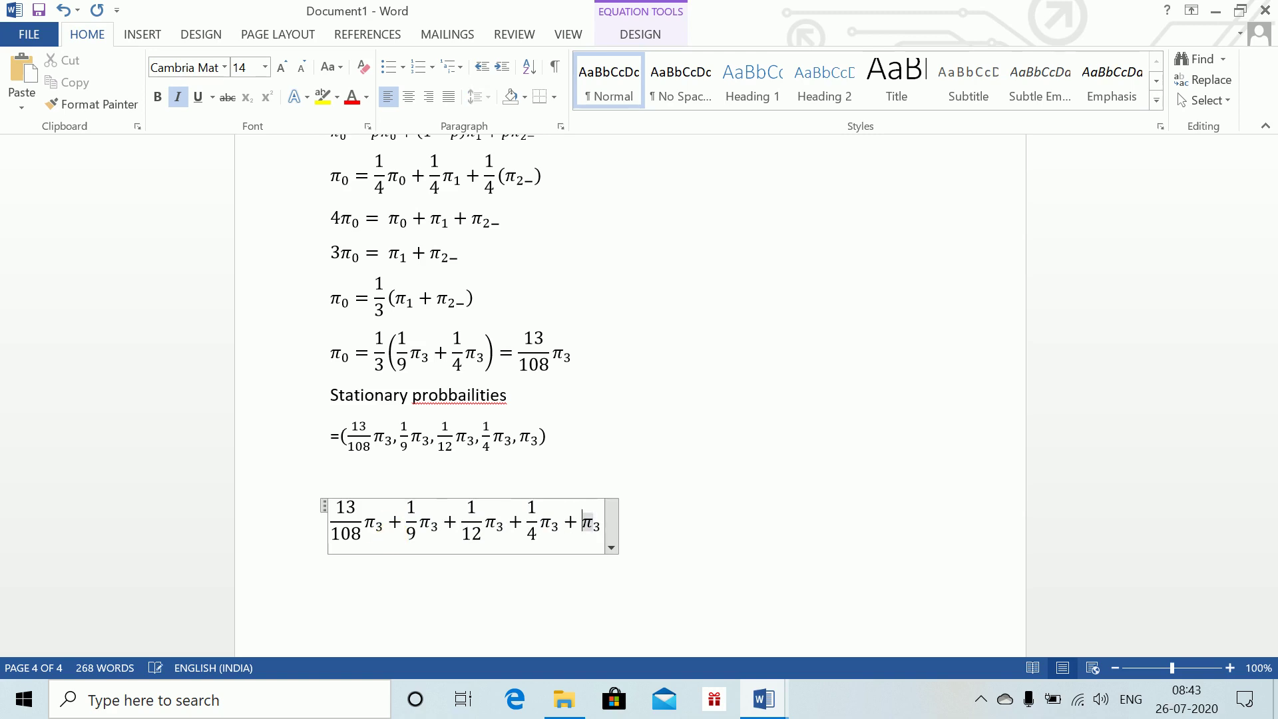
{"action": "key", "text": "Right"}
{"action": "key", "text": "Right"}
{"action": "type", "text": "="}
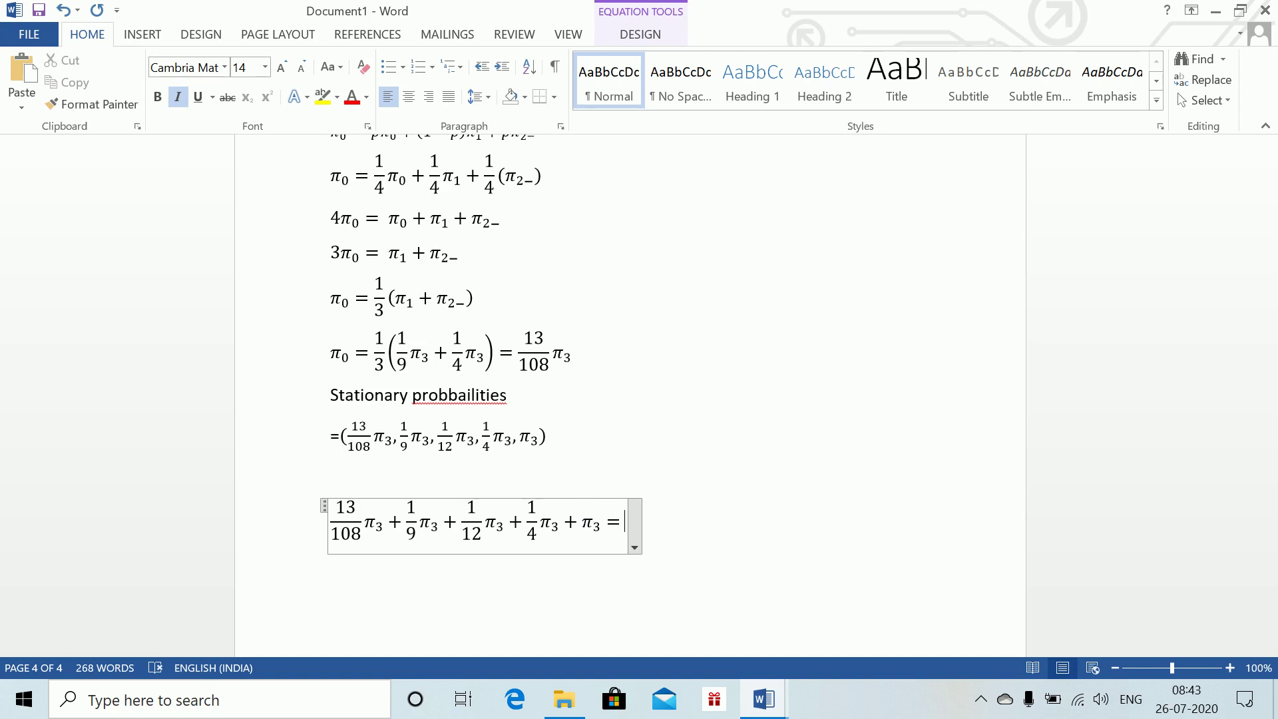
{"action": "type", "text": "1"}
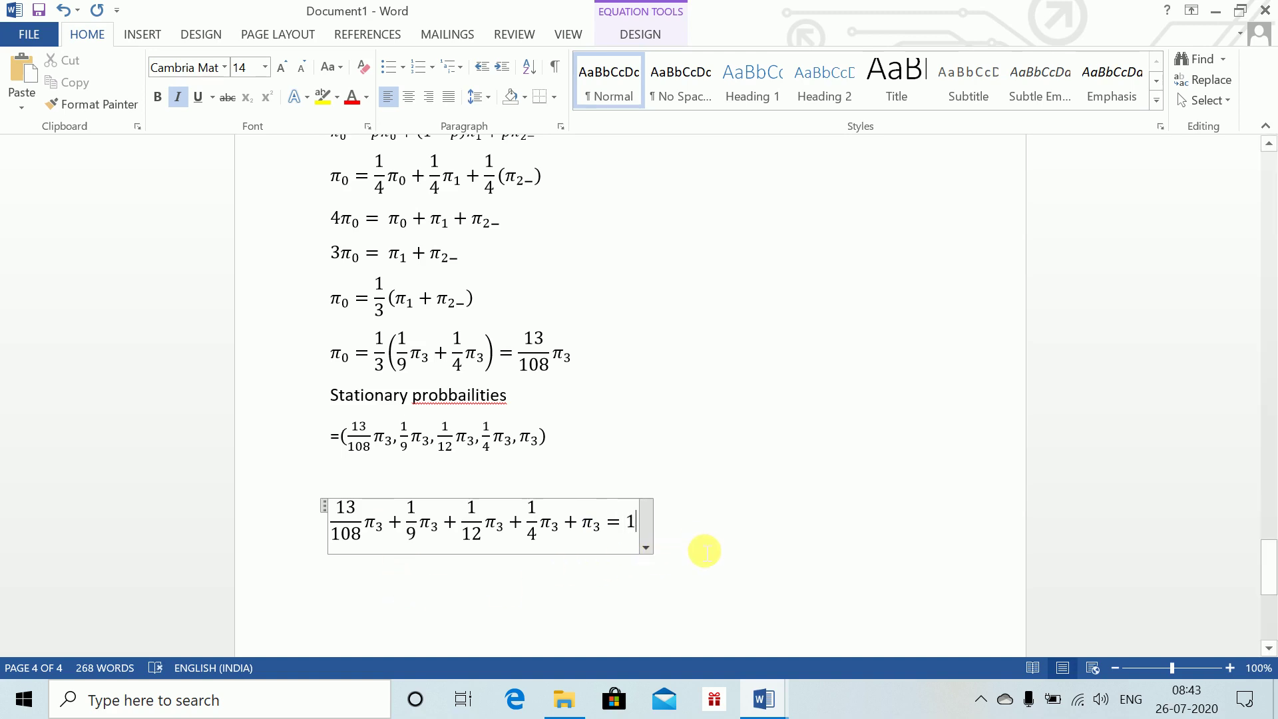
{"action": "key", "text": "Return"}
{"action": "key", "text": "alt+equal"}
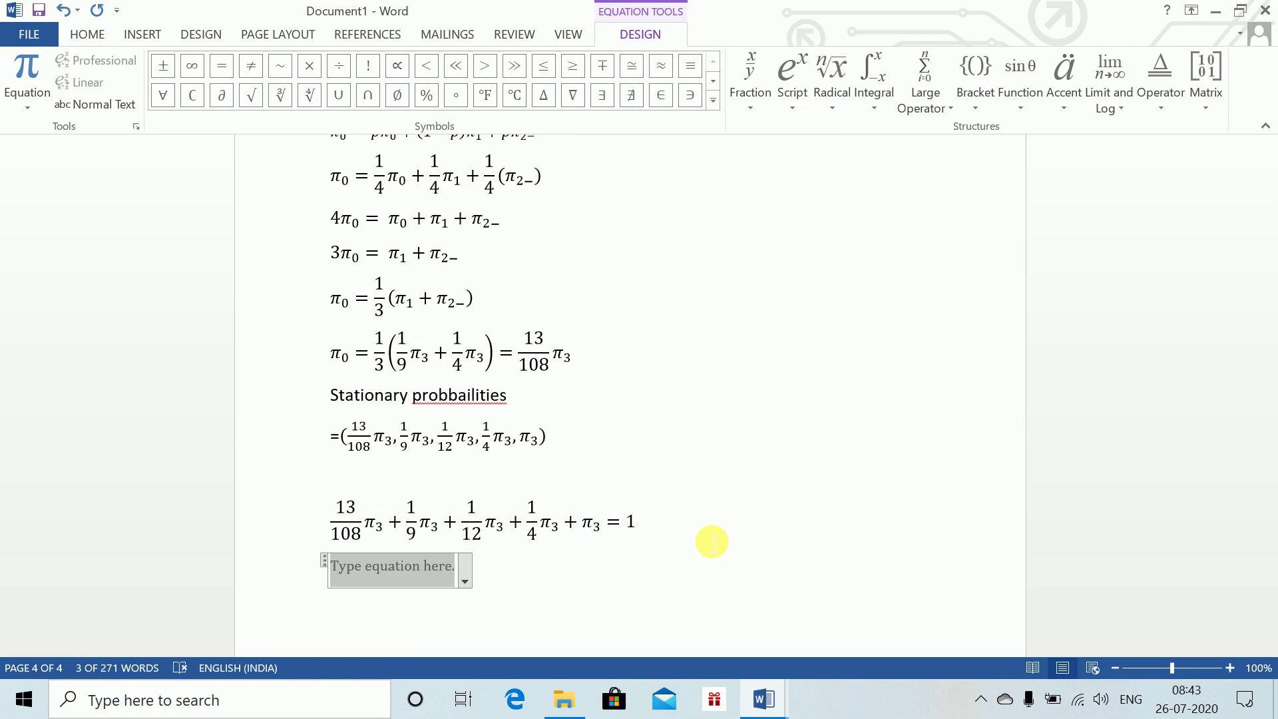
- Enter 169/108 π₃ = 1 and π₃ = 108/169, then begin typing 'The stat'
{"action": "type", "text": "16"}
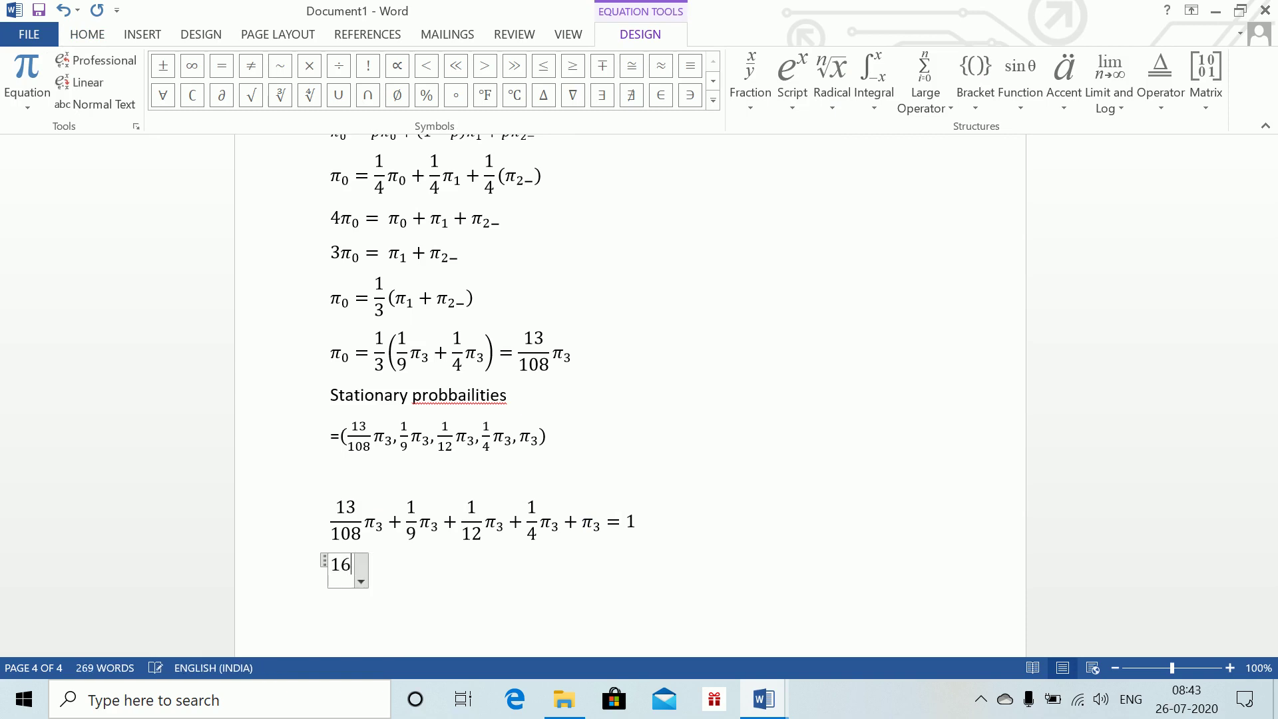
{"action": "type", "text": "9/108"}
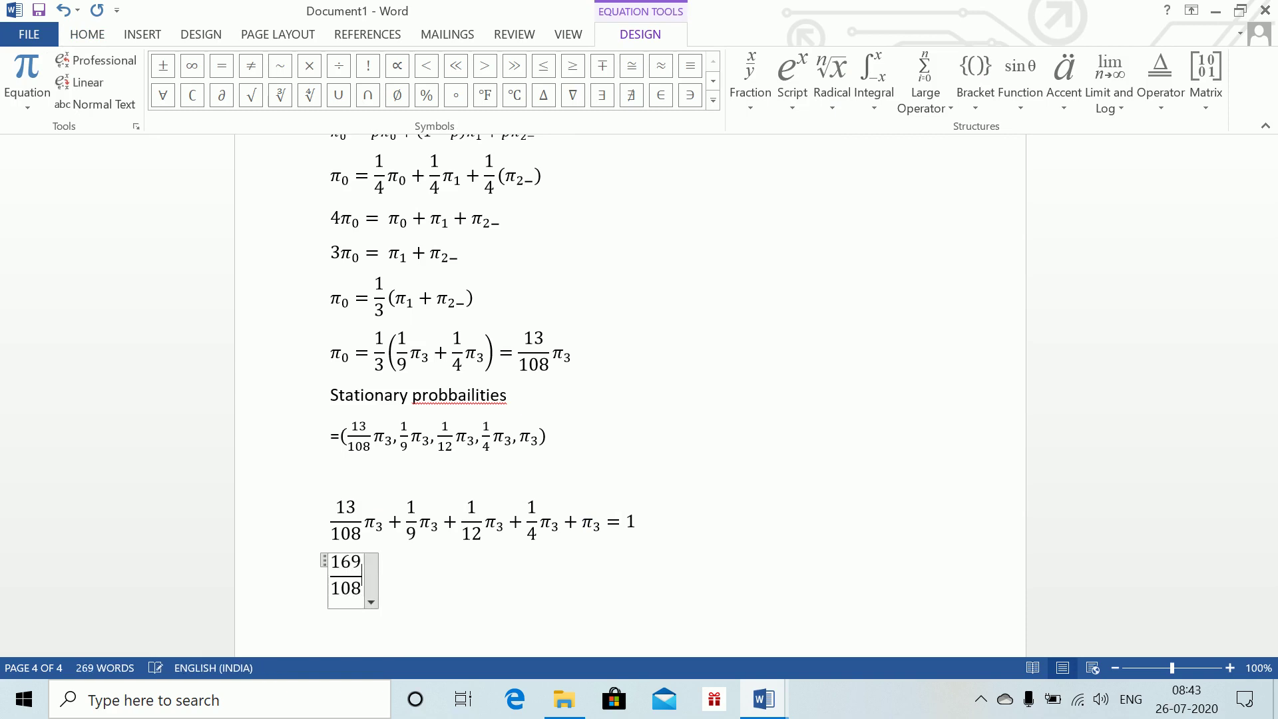
{"action": "type", "text": " \\pi _3 "}
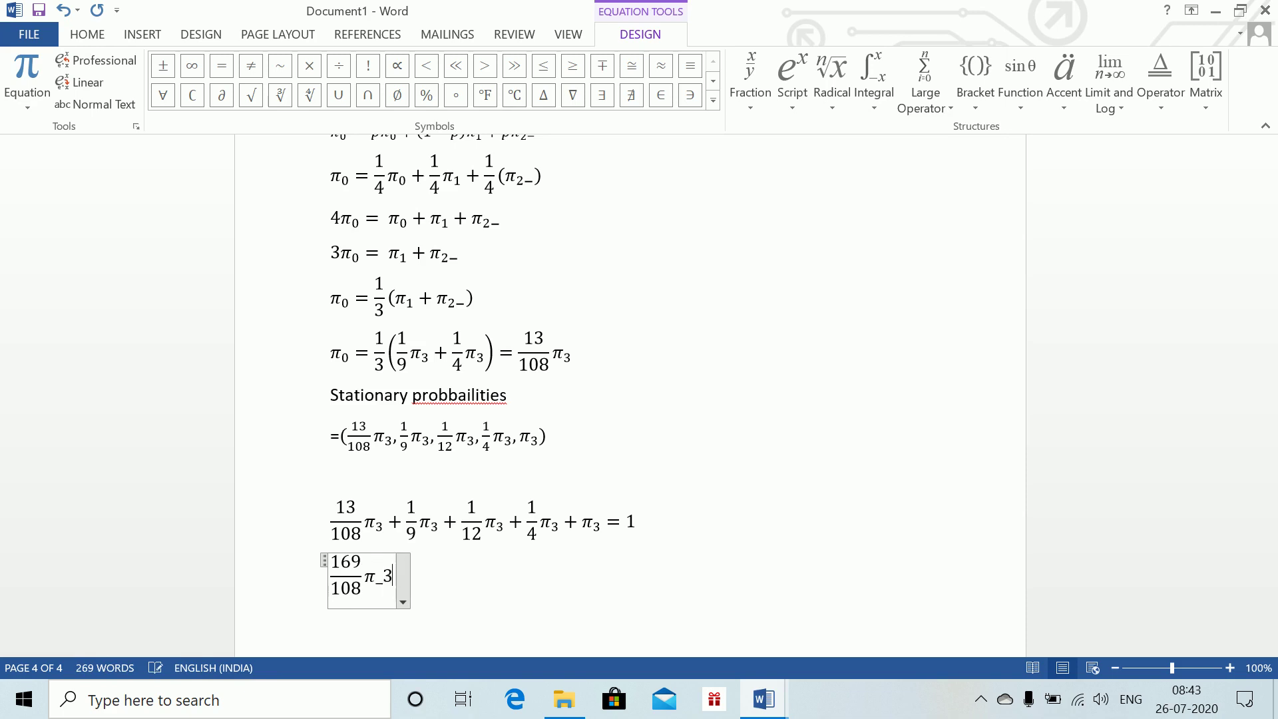
{"action": "type", "text": "=1"}
{"action": "key", "text": "Return"}
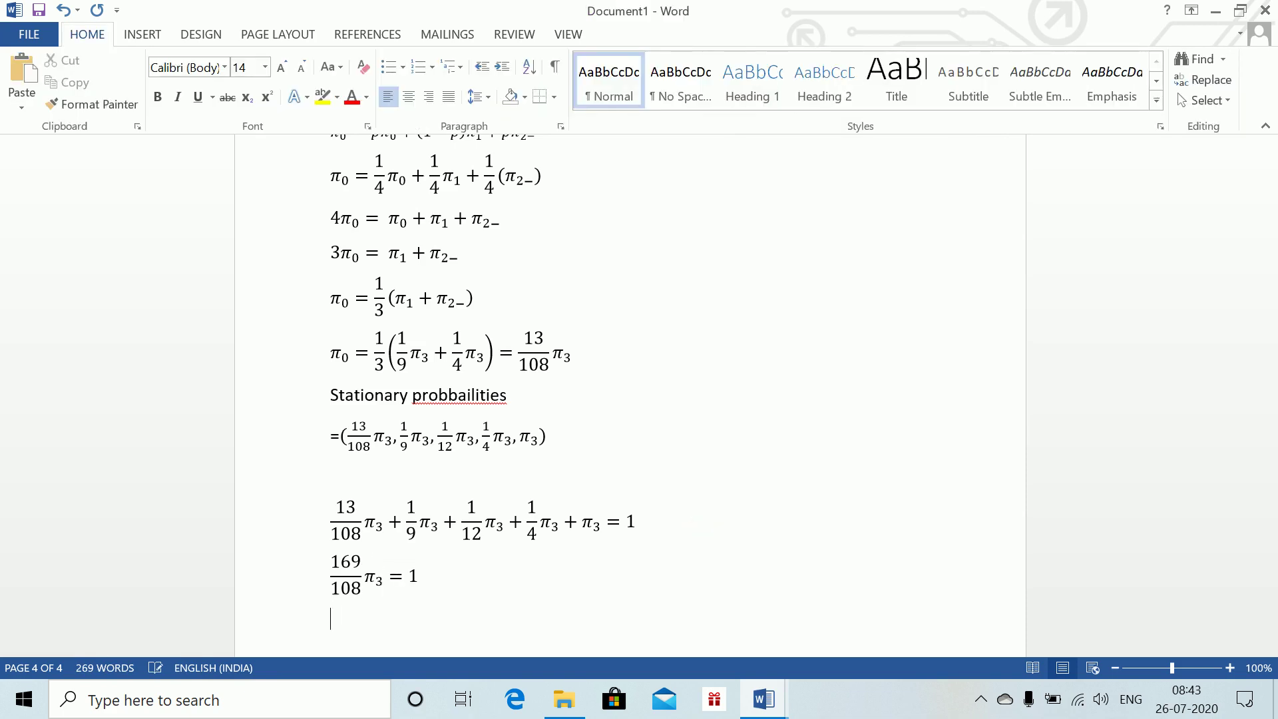
{"action": "key", "text": "alt+equal"}
{"action": "type", "text": "\\pi "}
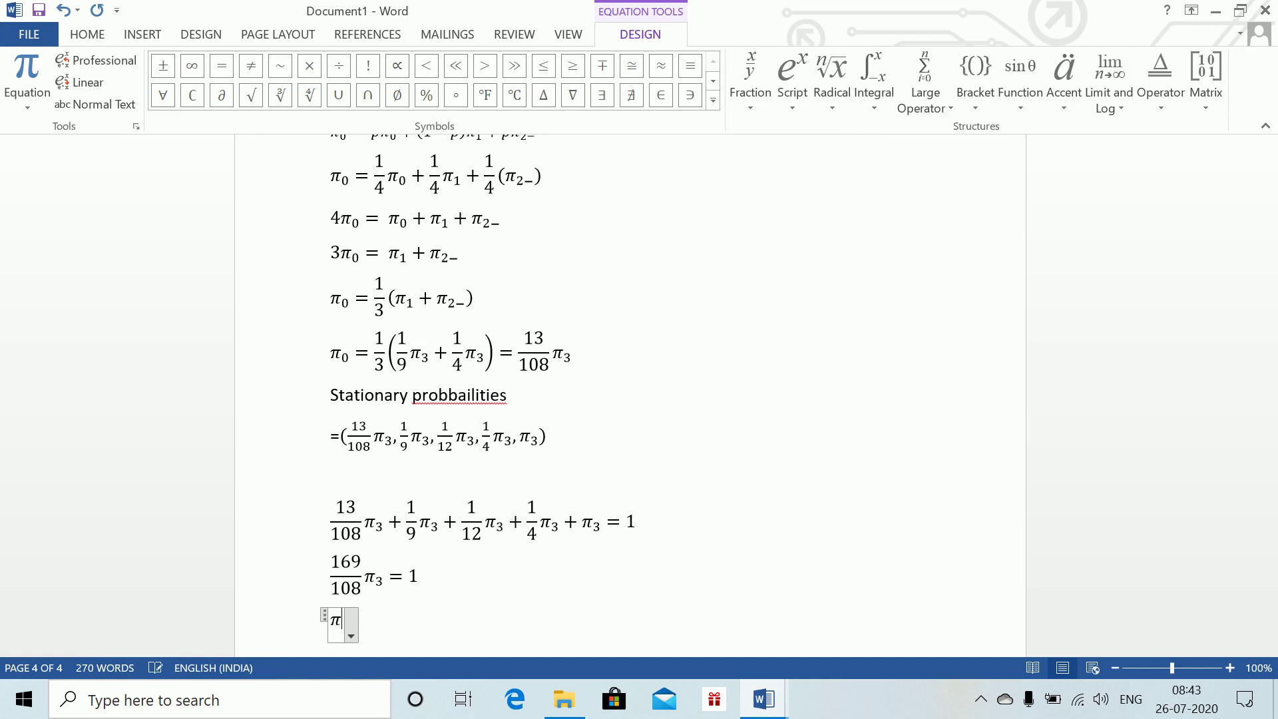
{"action": "type", "text": "_3 "}
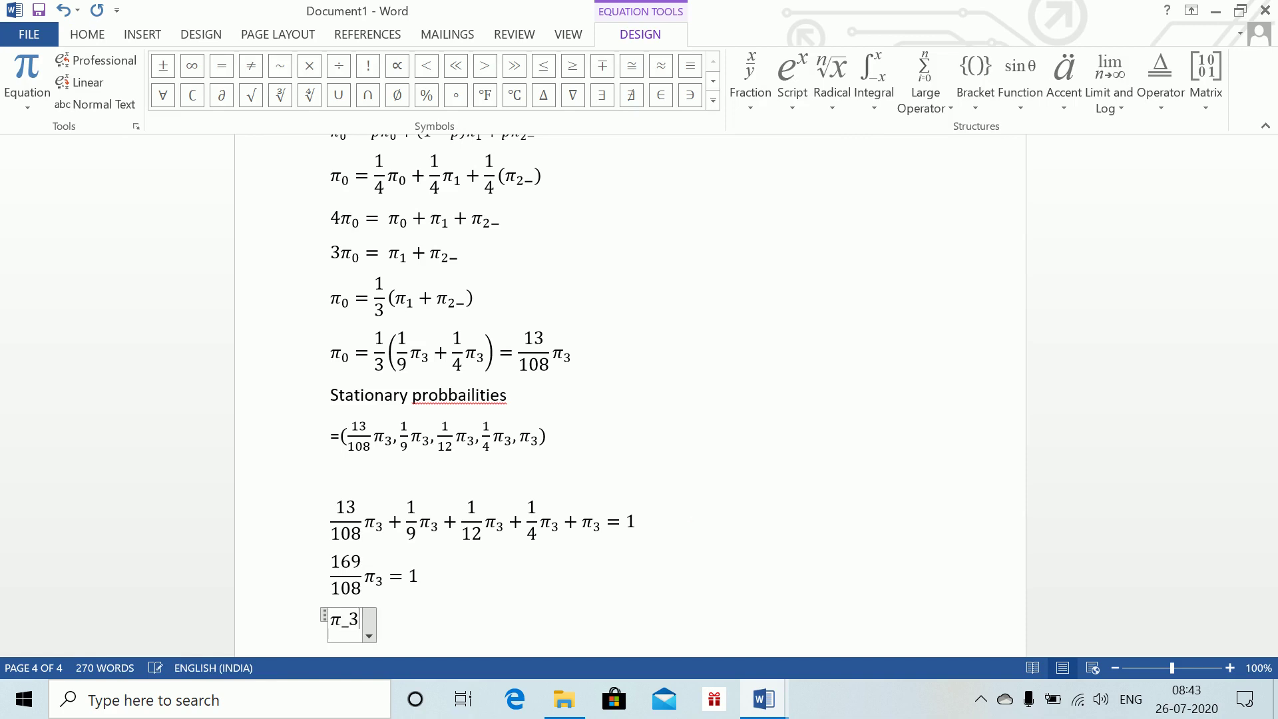
{"action": "type", "text": "=108"}
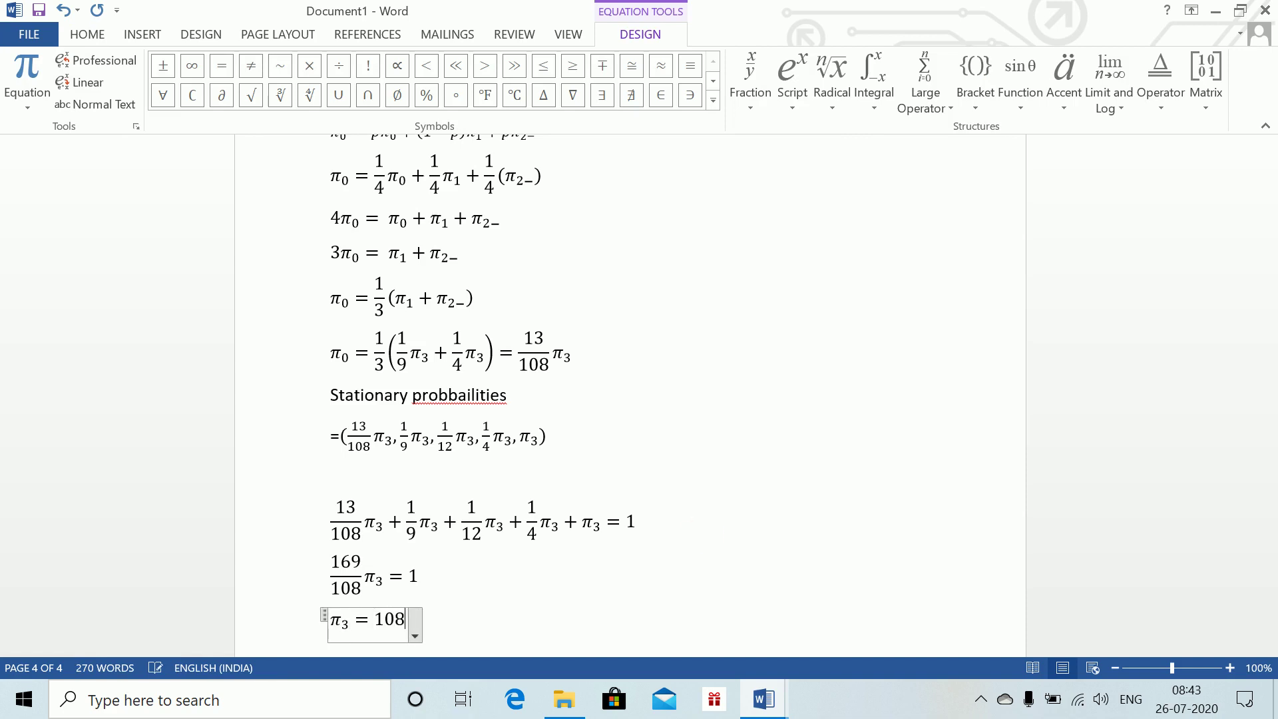
{"action": "type", "text": "/169"}
{"action": "key", "text": "Return"}
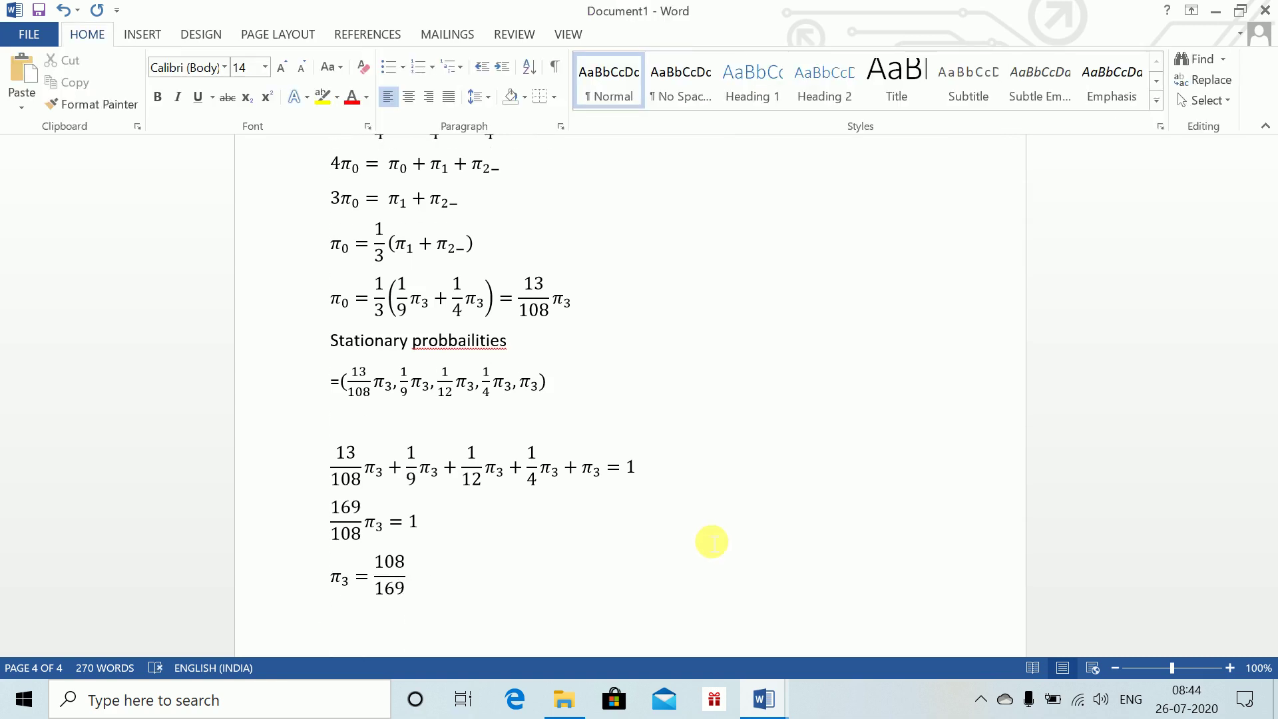
{"action": "type", "text": "The stationary distri"}
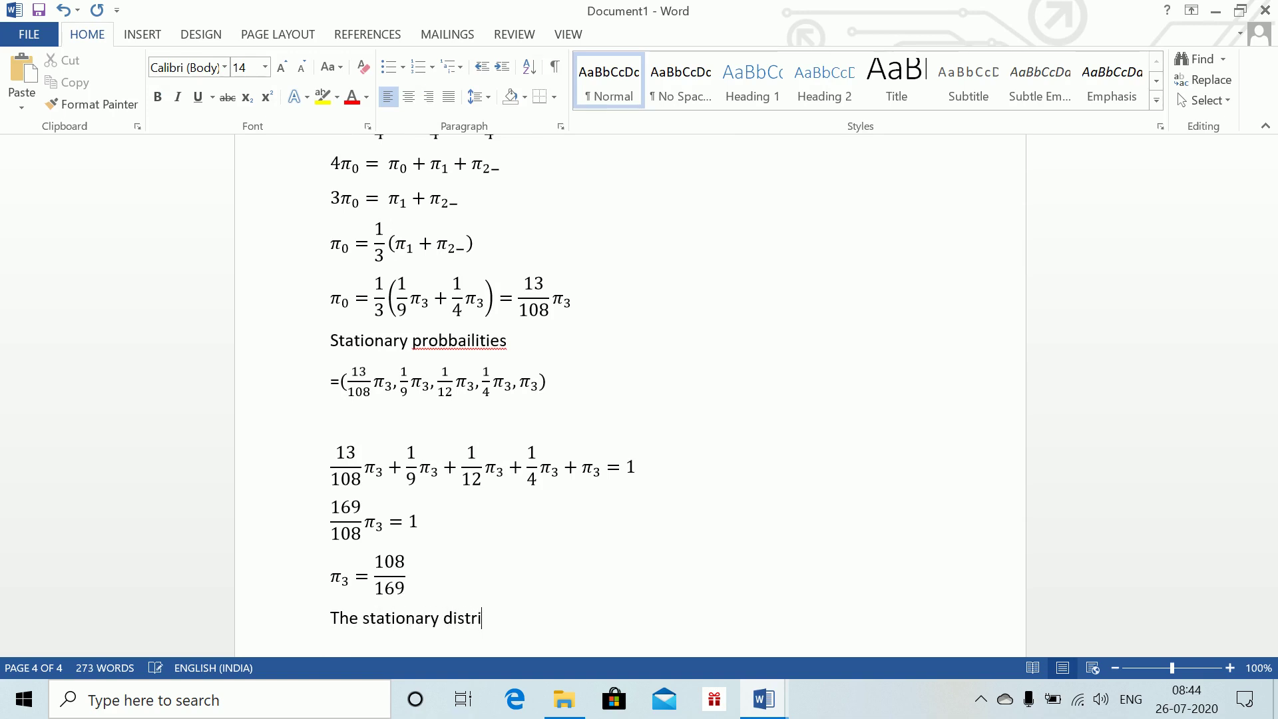
- Finish the sentence 'The stationary distribution is:' and add the equation (13/169, 12/169, 9/169, 27/169, 108/169) below it
{"action": "type", "text": "bution is:"}
{"action": "key", "text": "Return"}
{"action": "key", "text": "alt+equal"}
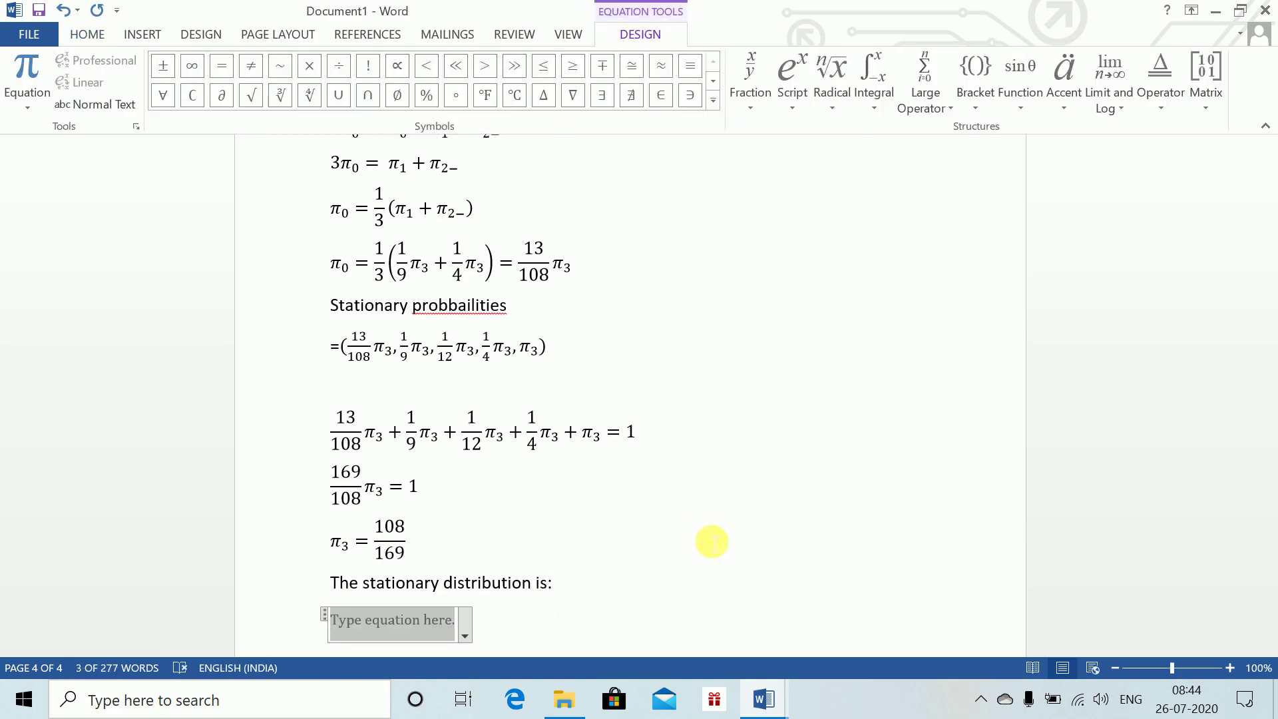
{"action": "type", "text": "(13/"}
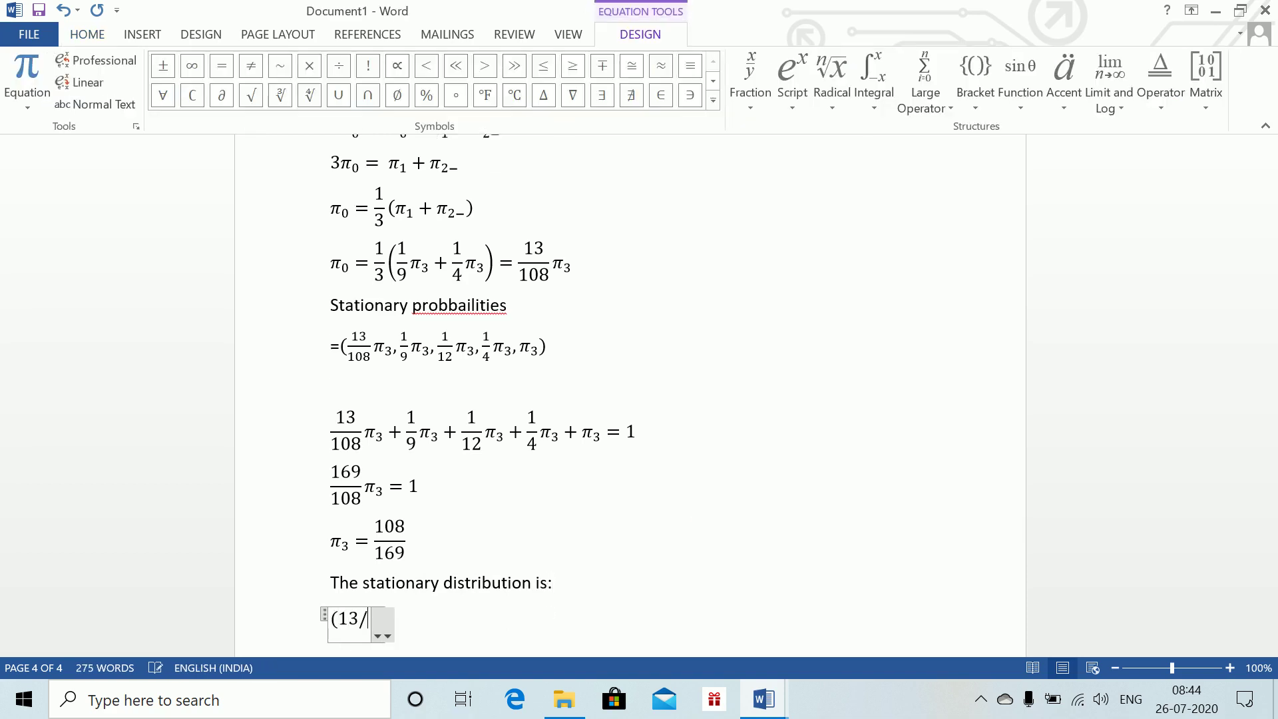
{"action": "type", "text": "169"}
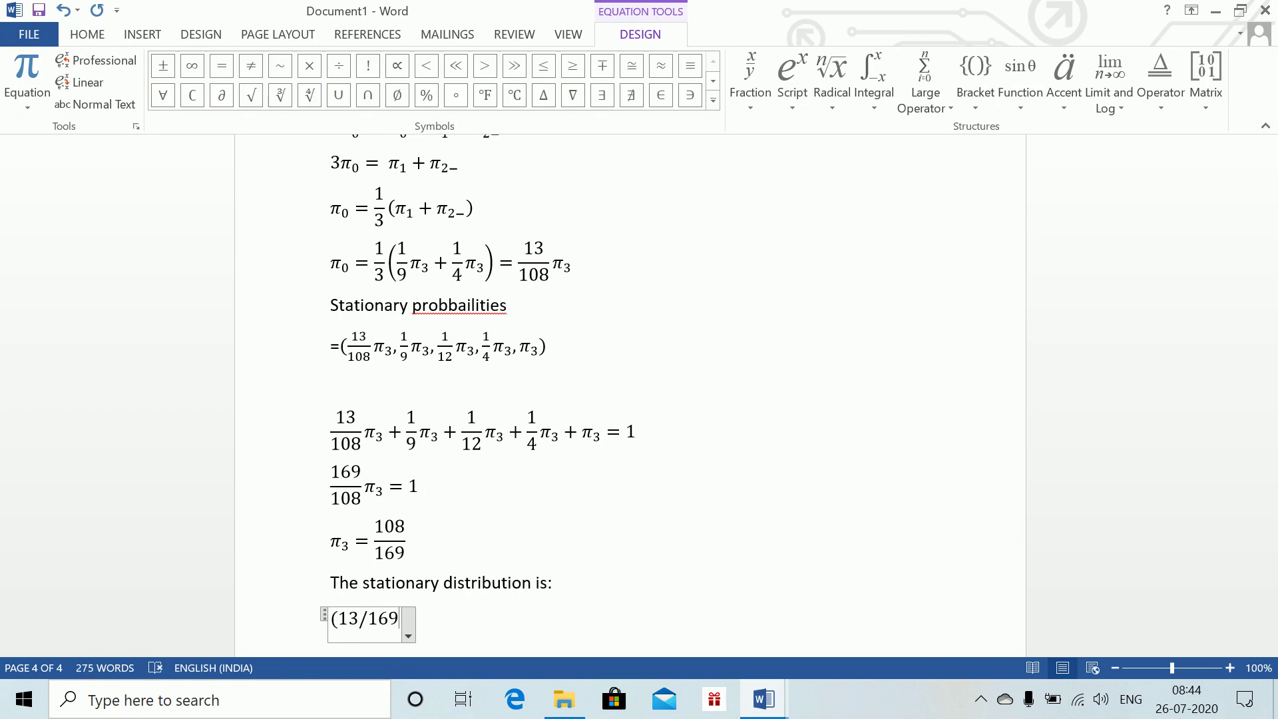
{"action": "type", "text": ",12"}
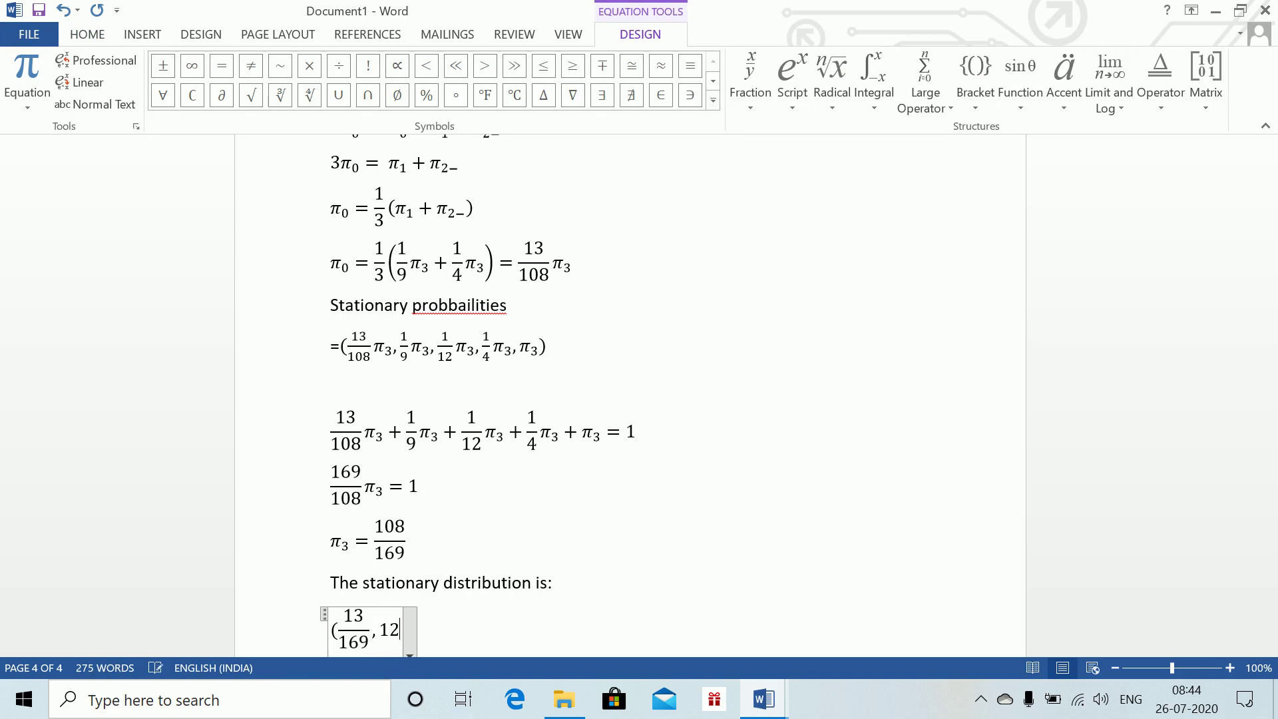
{"action": "type", "text": "/16"}
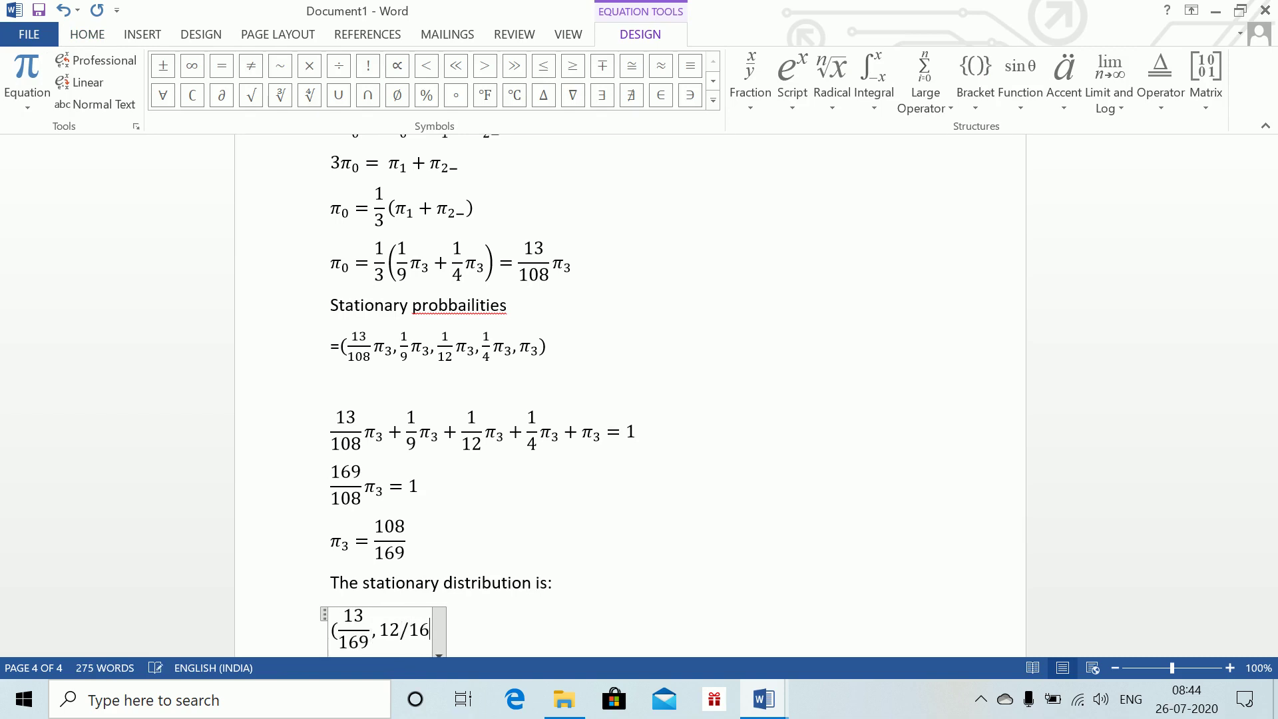
{"action": "type", "text": "9 ,"}
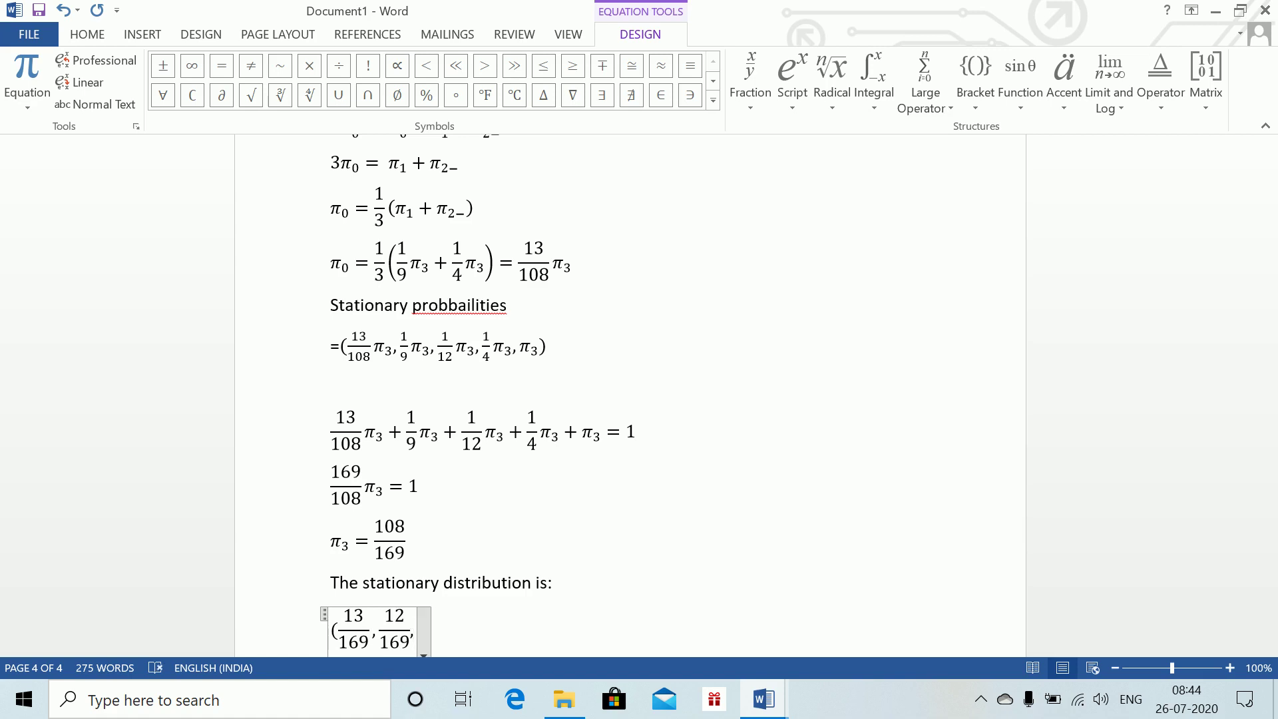
{"action": "type", "text": "9"}
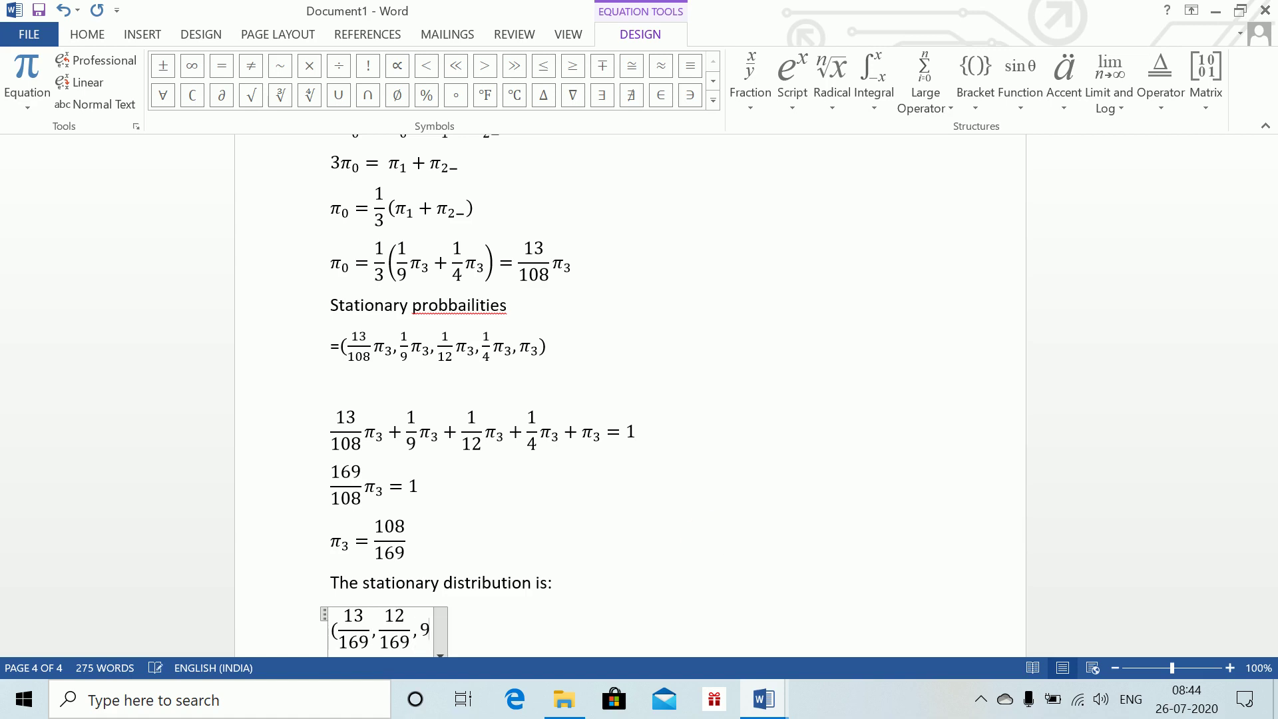
{"action": "type", "text": "/169 "}
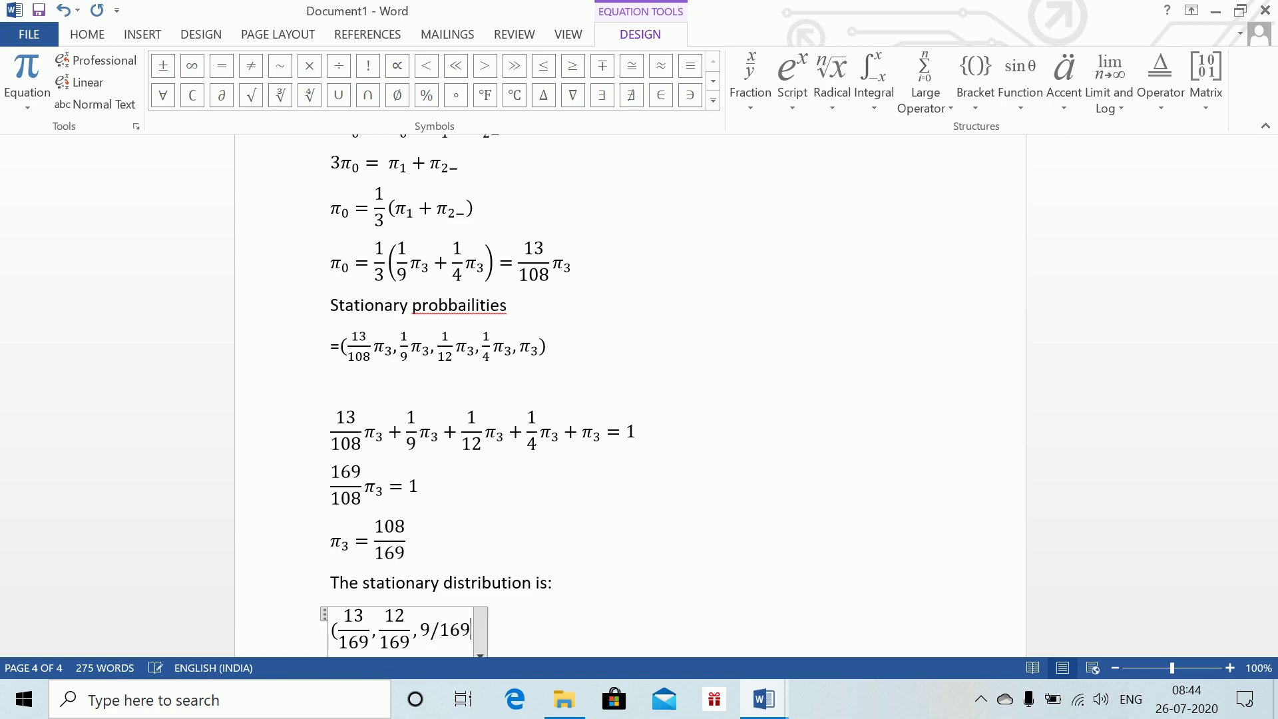
{"action": "type", "text": ",27/169 ,"}
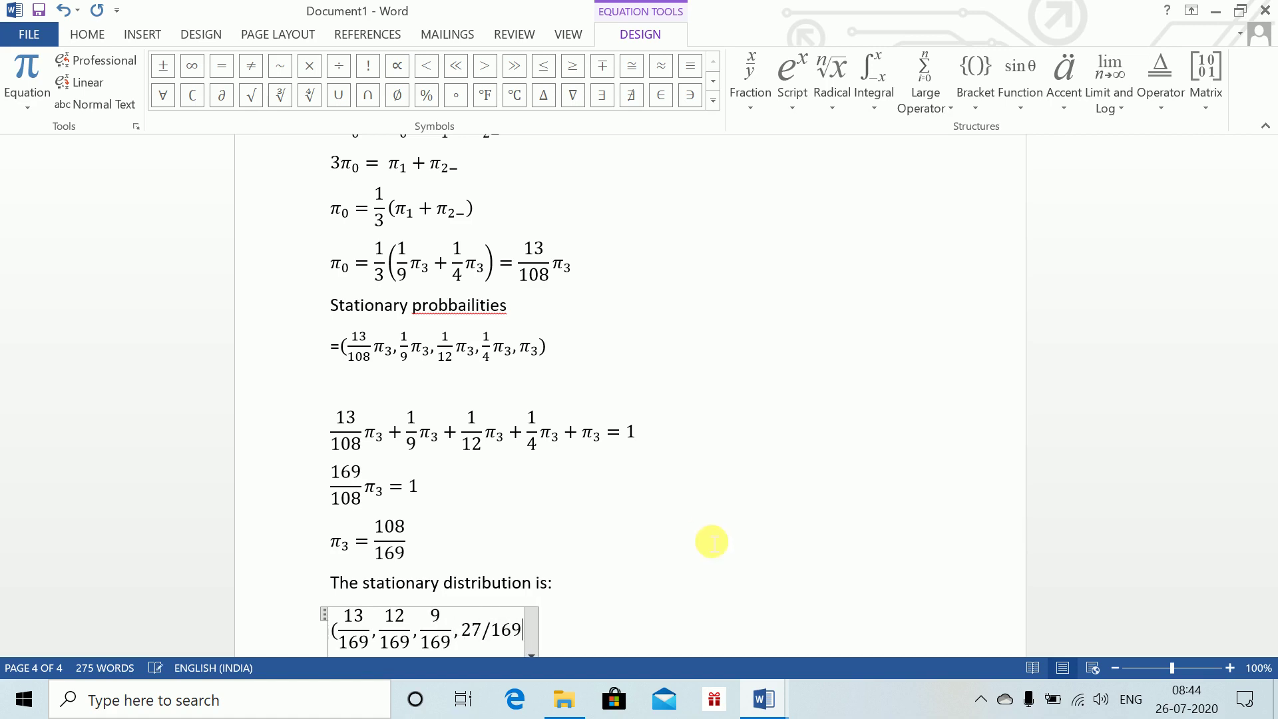
{"action": "type", "text": "1"}
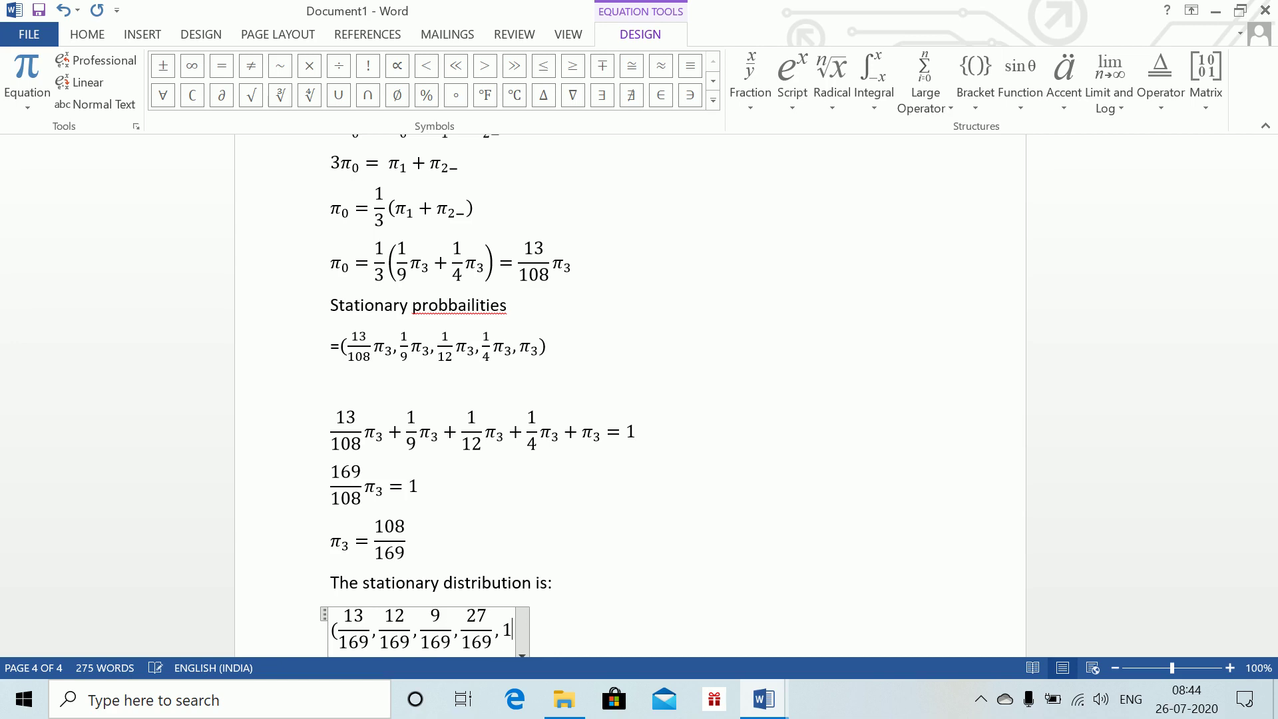
{"action": "type", "text": "08/169)"}
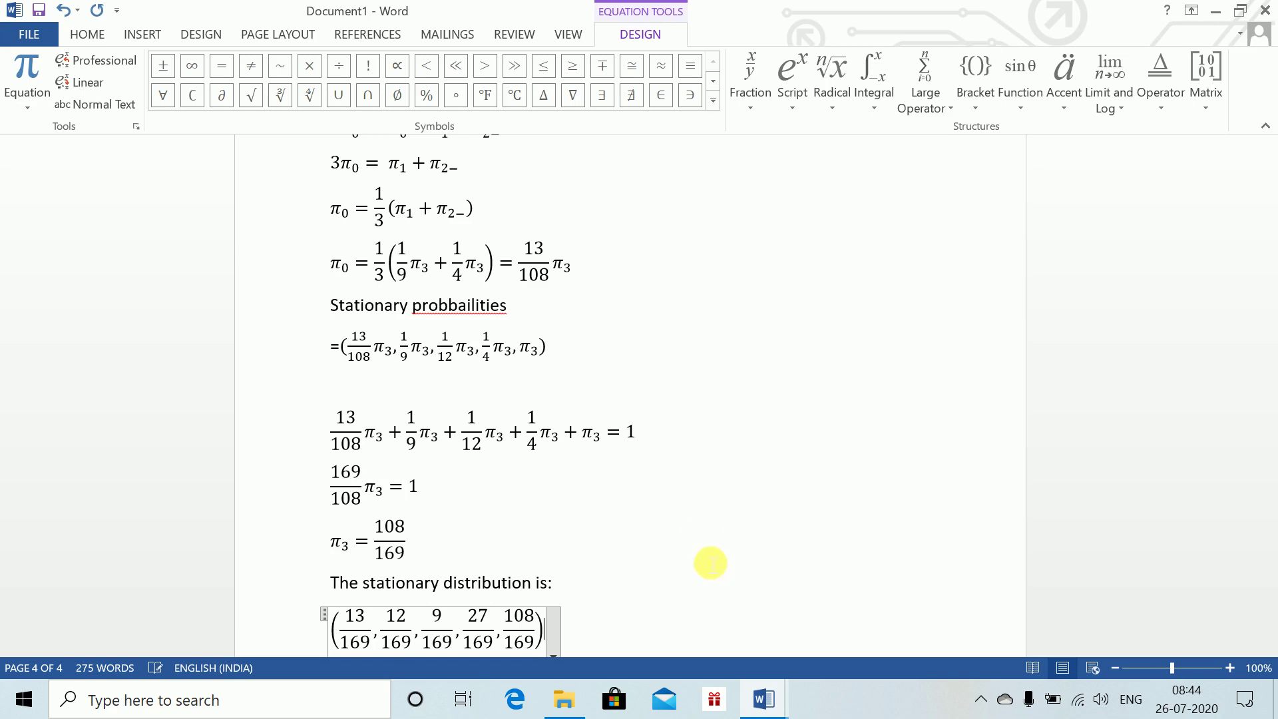
{"action": "key", "text": "alt+Tab"}
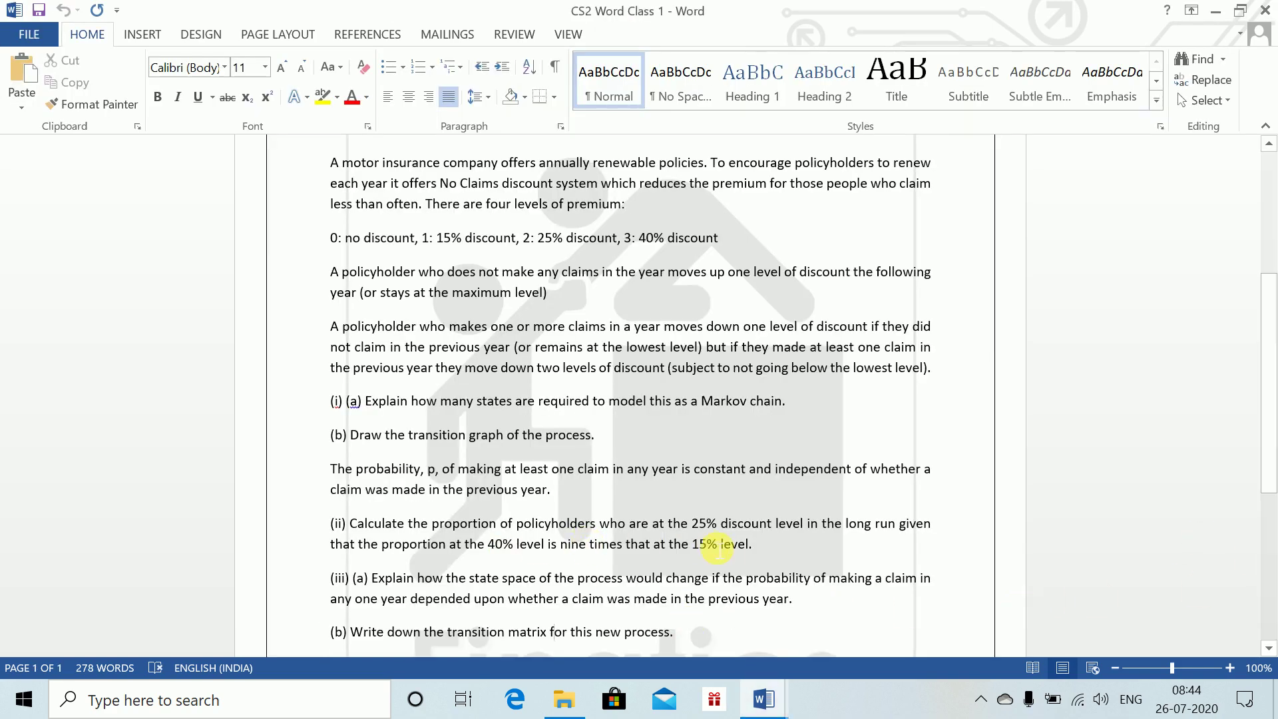
{"action": "key", "text": "alt+Tab"}
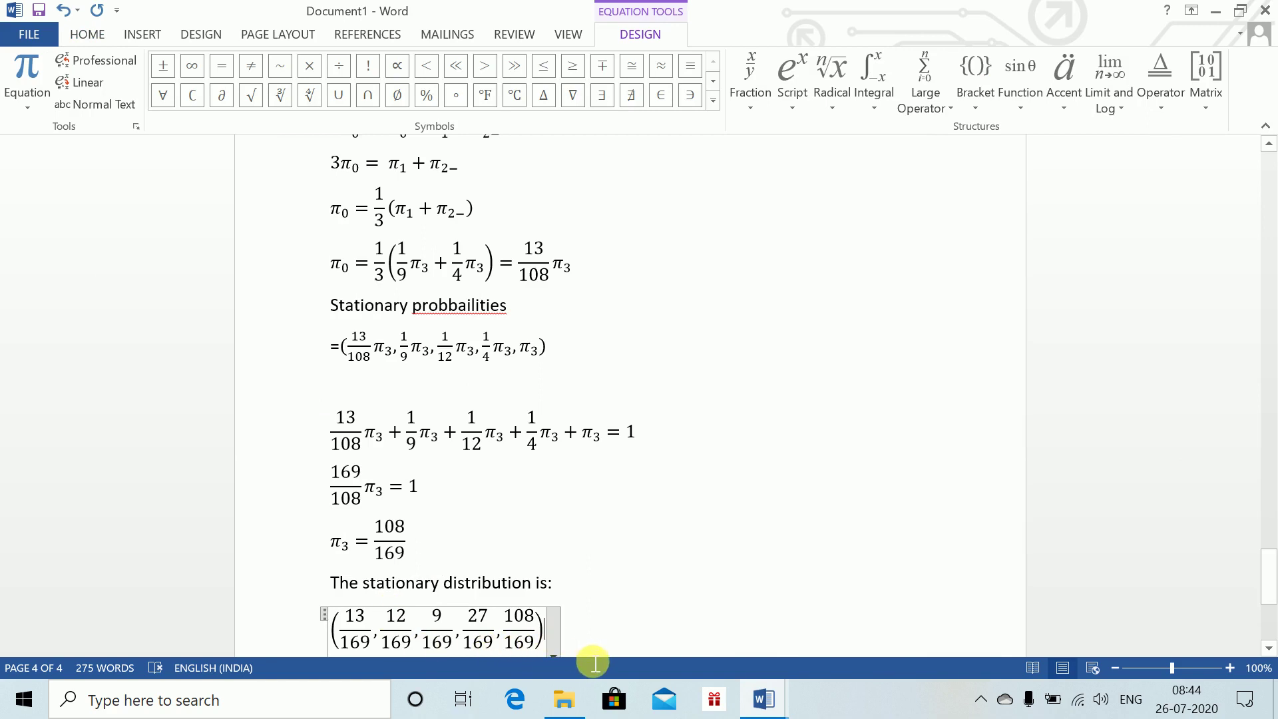
- Start a new paragraph and select the fractions 9/169 and 27/169 in the distribution equation
{"action": "key", "text": "Return"}
{"action": "key", "text": "Return"}
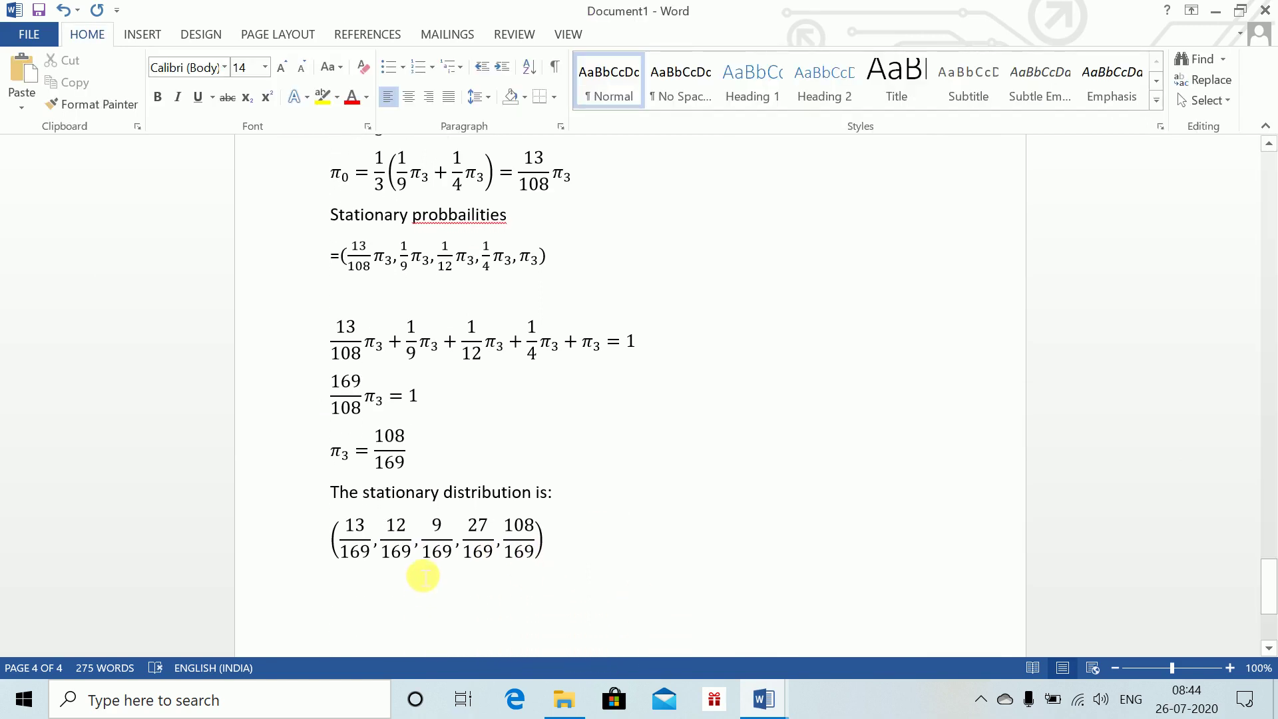
{"action": "left_click", "coordinate": [437, 528]}
{"action": "left_click_drag", "start_coordinate": [437, 528], "coordinate": [485, 548]}
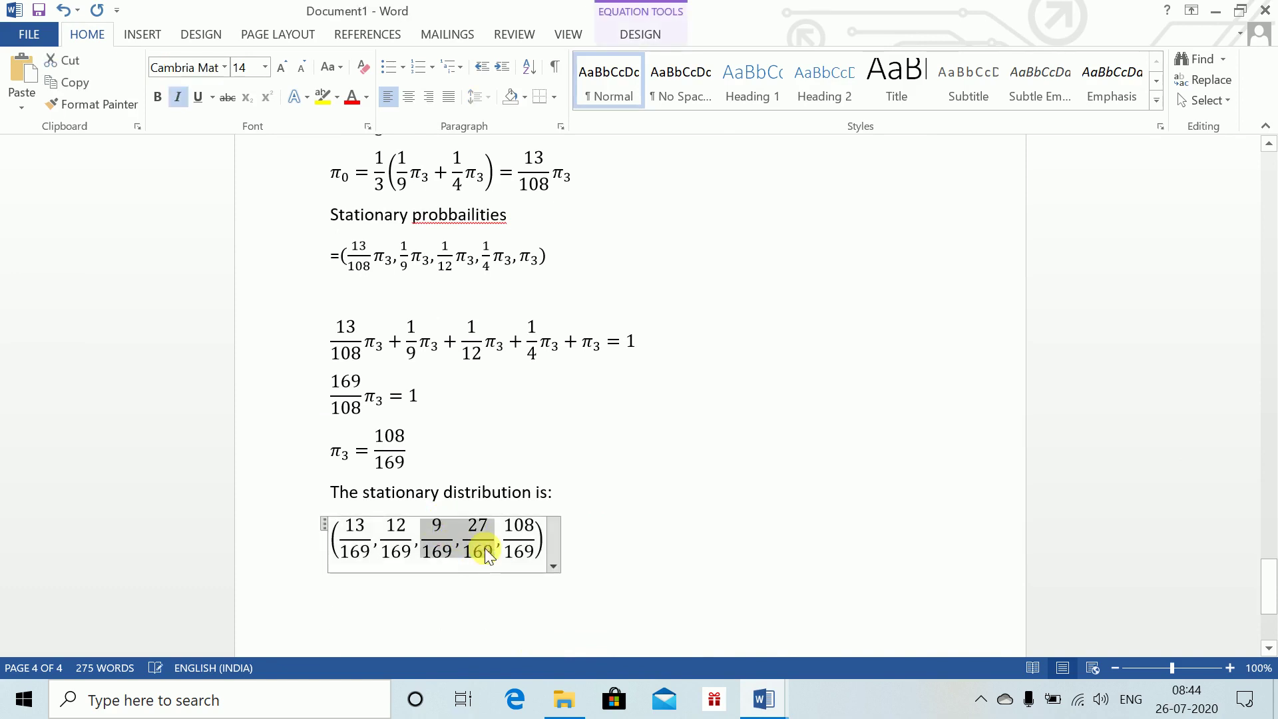
- Add the line '= sum of 2+ and 2 - =' and paste the 9/169 and 27/169 fractions after it
{"action": "left_click", "coordinate": [337, 593]}
{"action": "type", "text": "="}
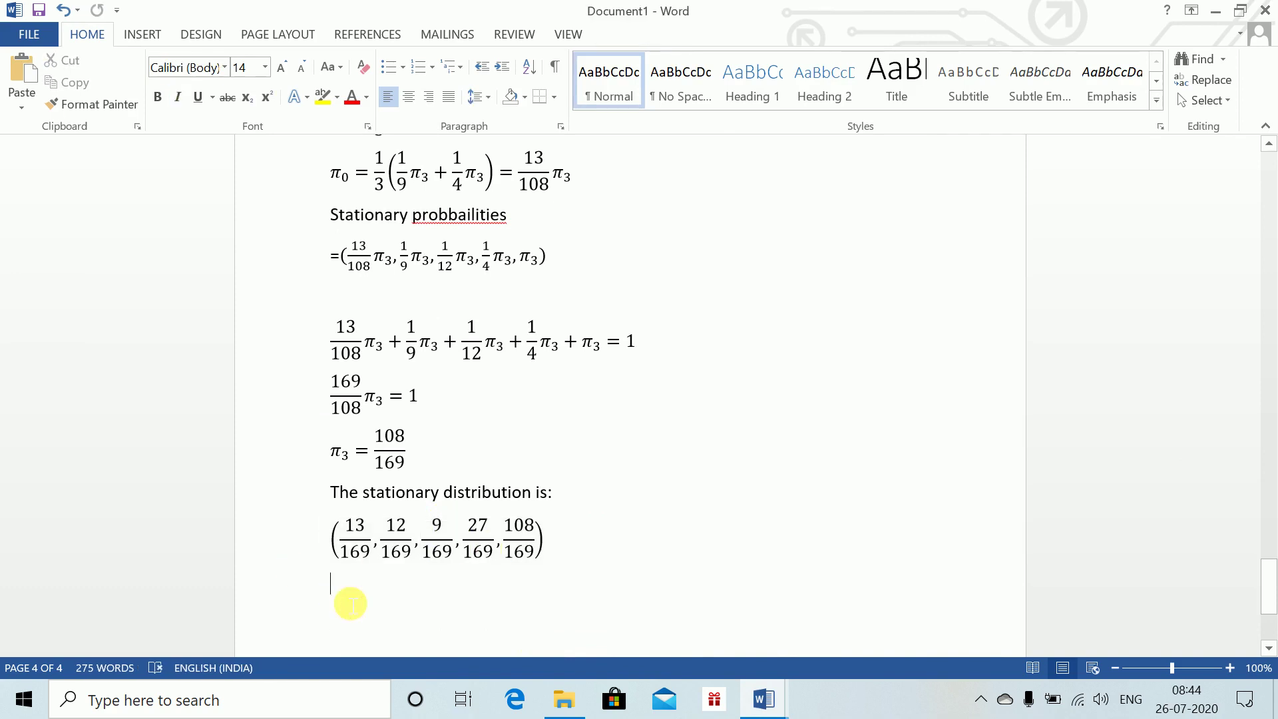
{"action": "type", "text": " sum "}
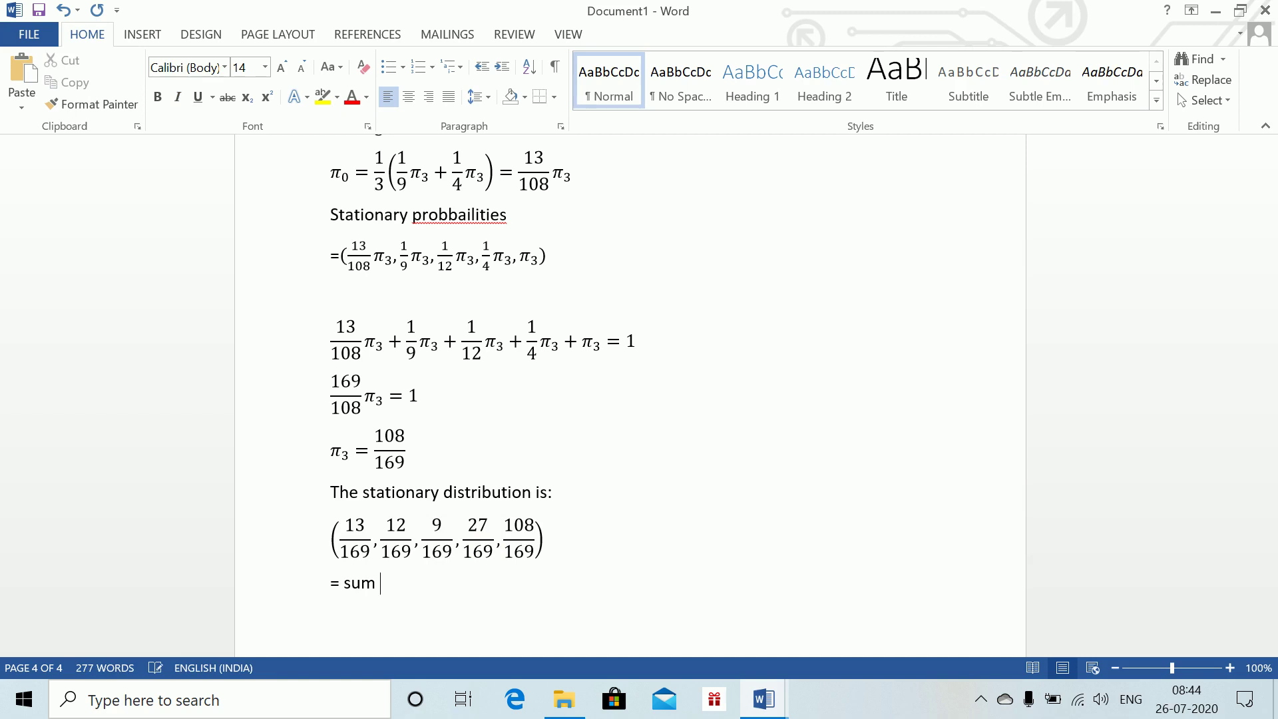
{"action": "type", "text": "of 2+ and 2 - ="}
{"action": "key", "text": "ctrl+v"}
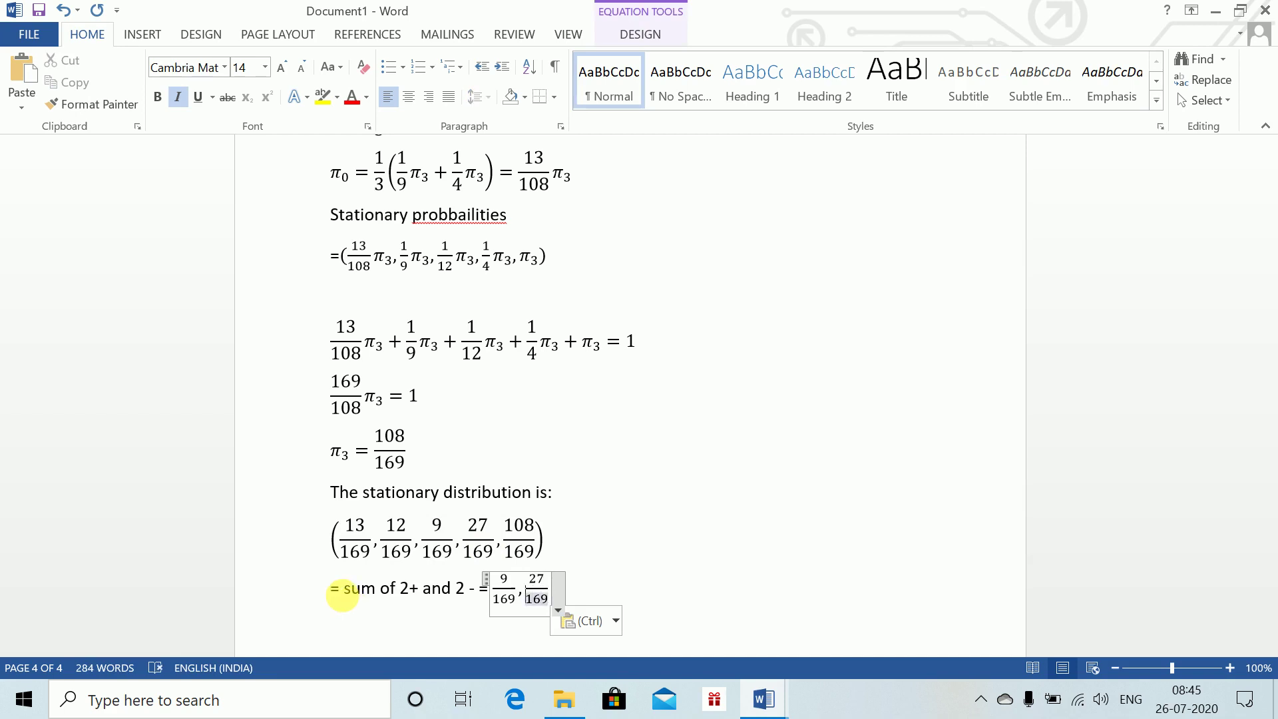
- Turn the pasted fractions into the equation 9/169 + 27/169 = 36/169
{"action": "key", "text": "Left"}
{"action": "key", "text": "BackSpace"}
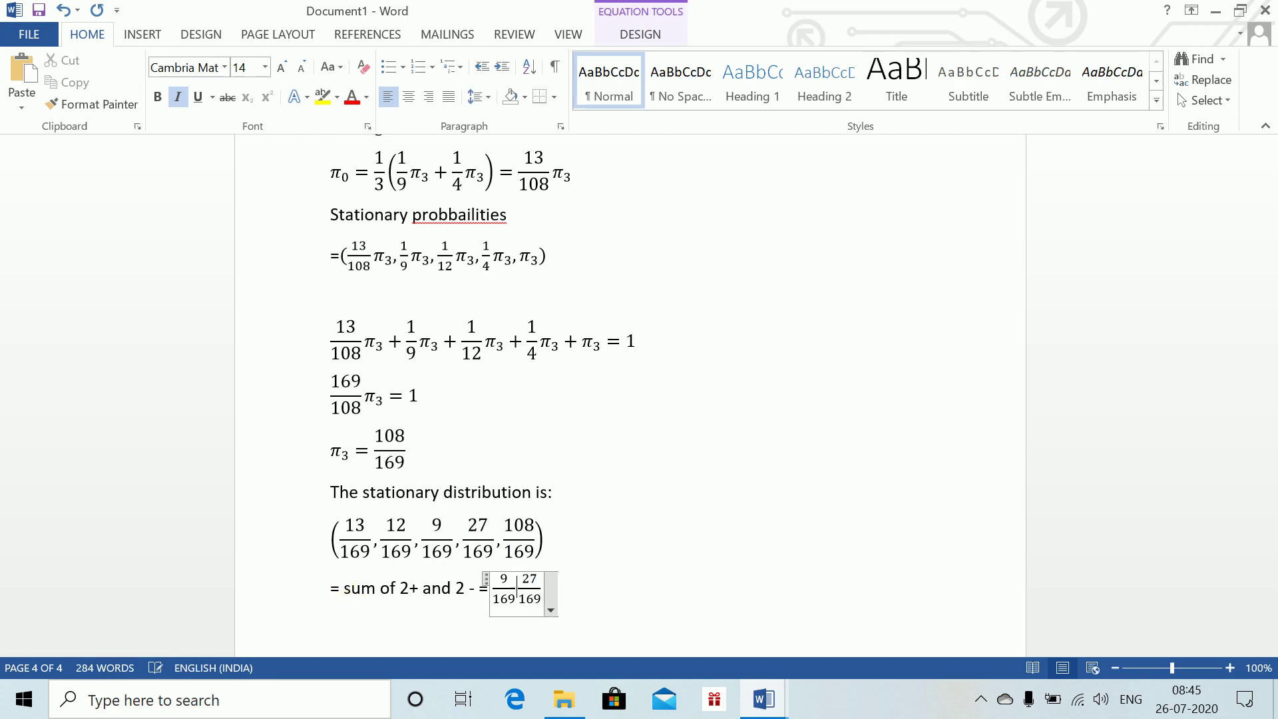
{"action": "type", "text": "+"}
{"action": "key", "text": "shift+Right"}
{"action": "key", "text": "shift+Right"}
{"action": "key", "text": "Right"}
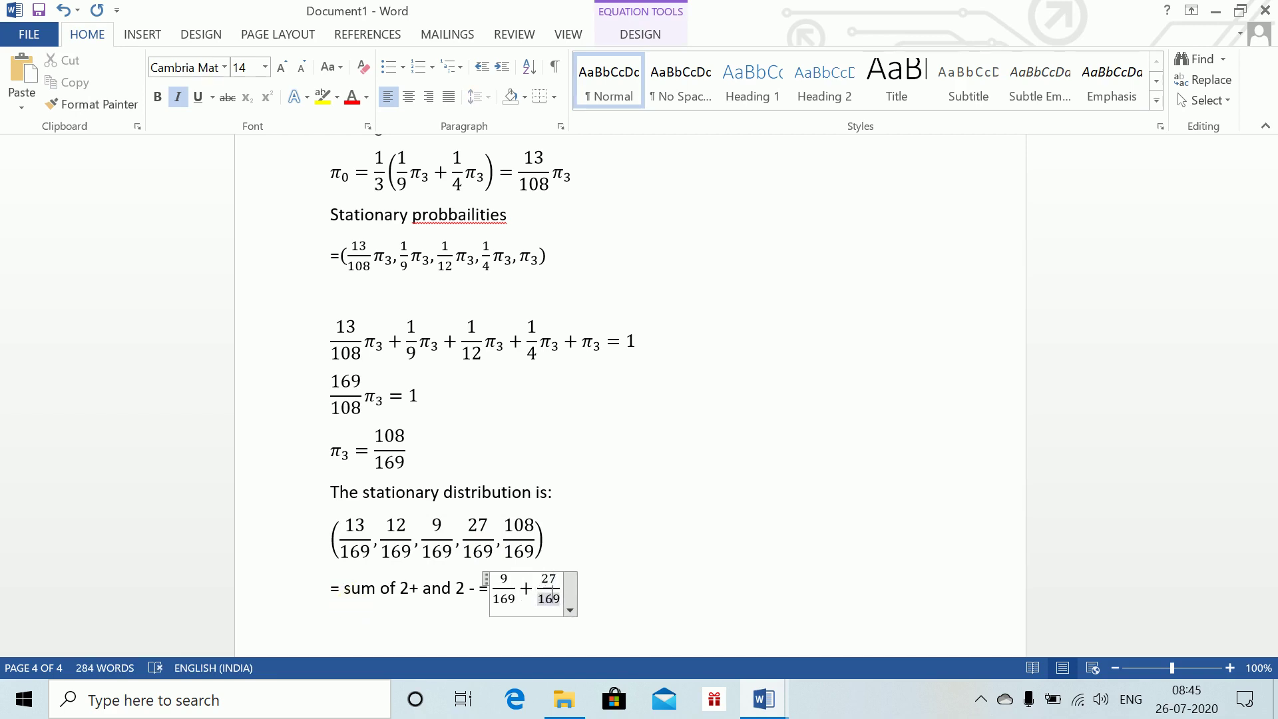
{"action": "key", "text": "End"}
{"action": "type", "text": "="}
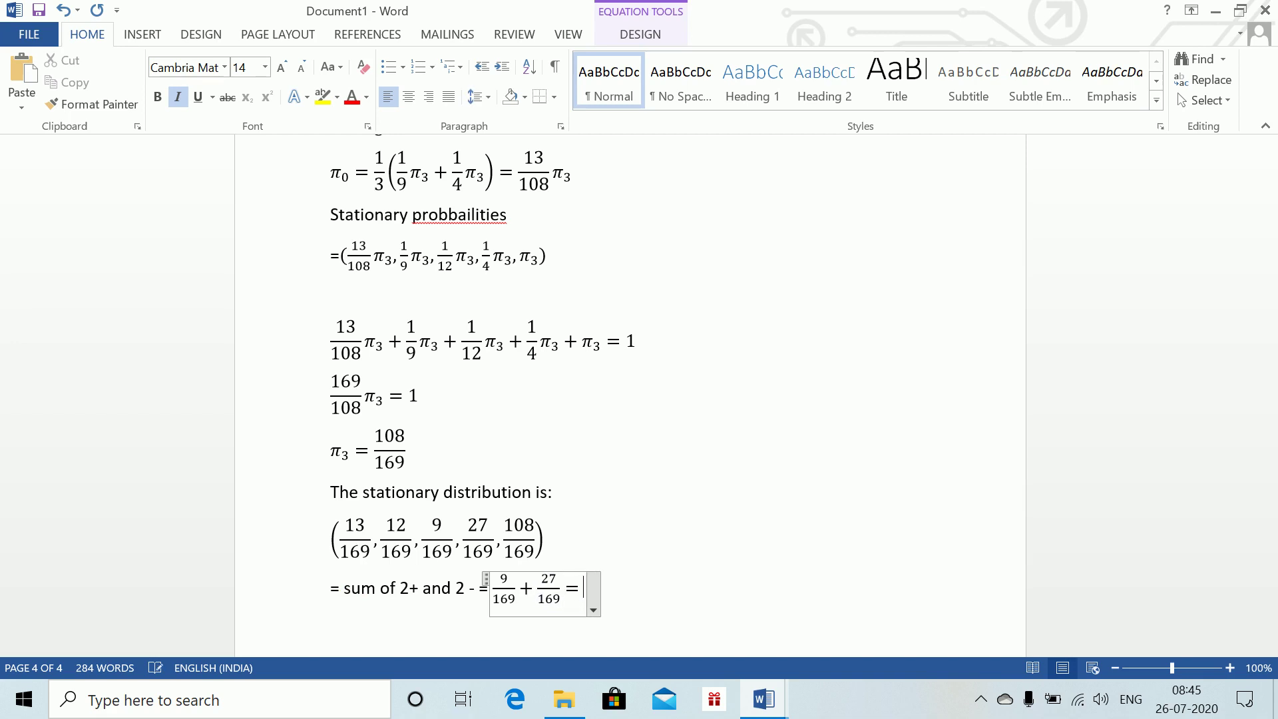
{"action": "type", "text": "36/169"}
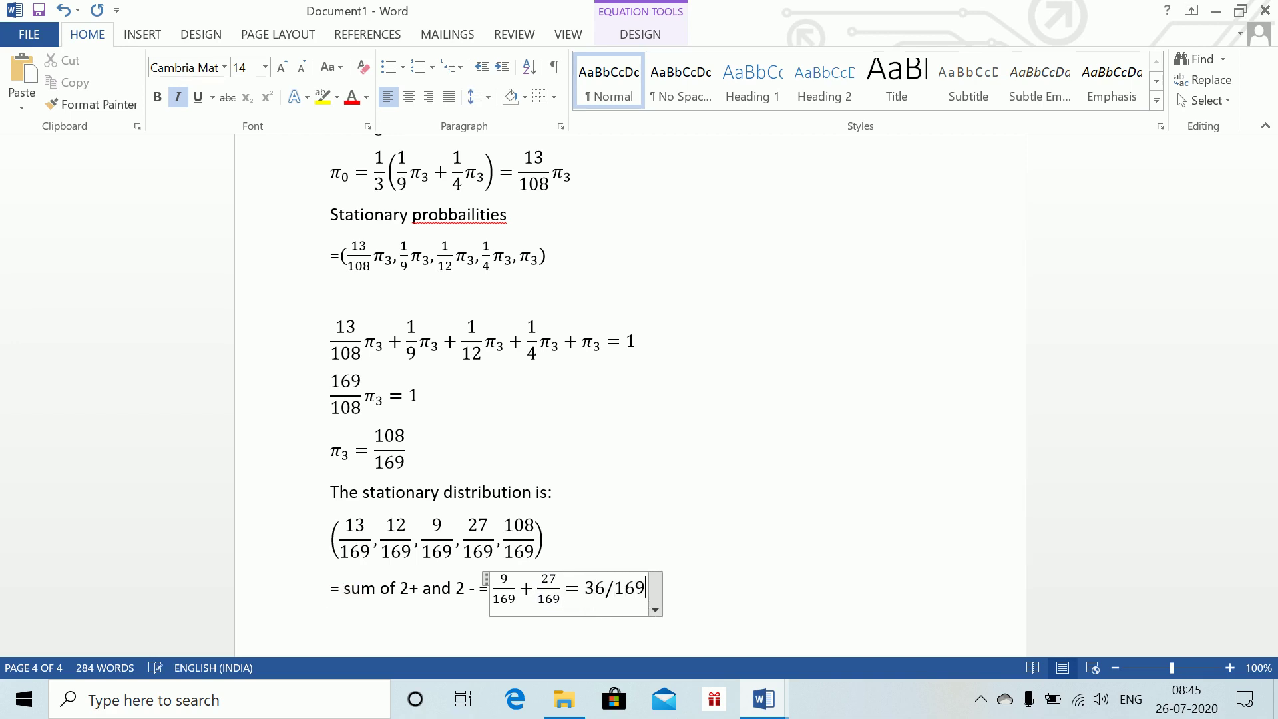
{"action": "key", "text": "space"}
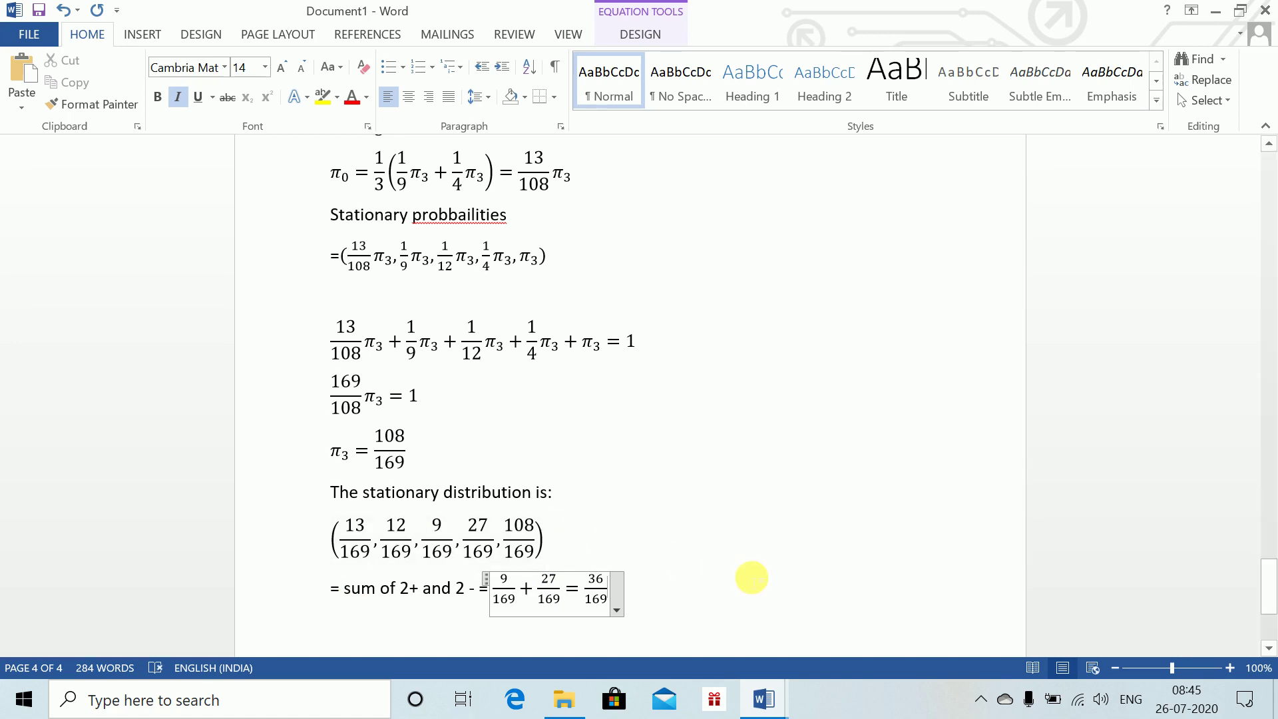
{"action": "key", "text": "alt+Tab"}
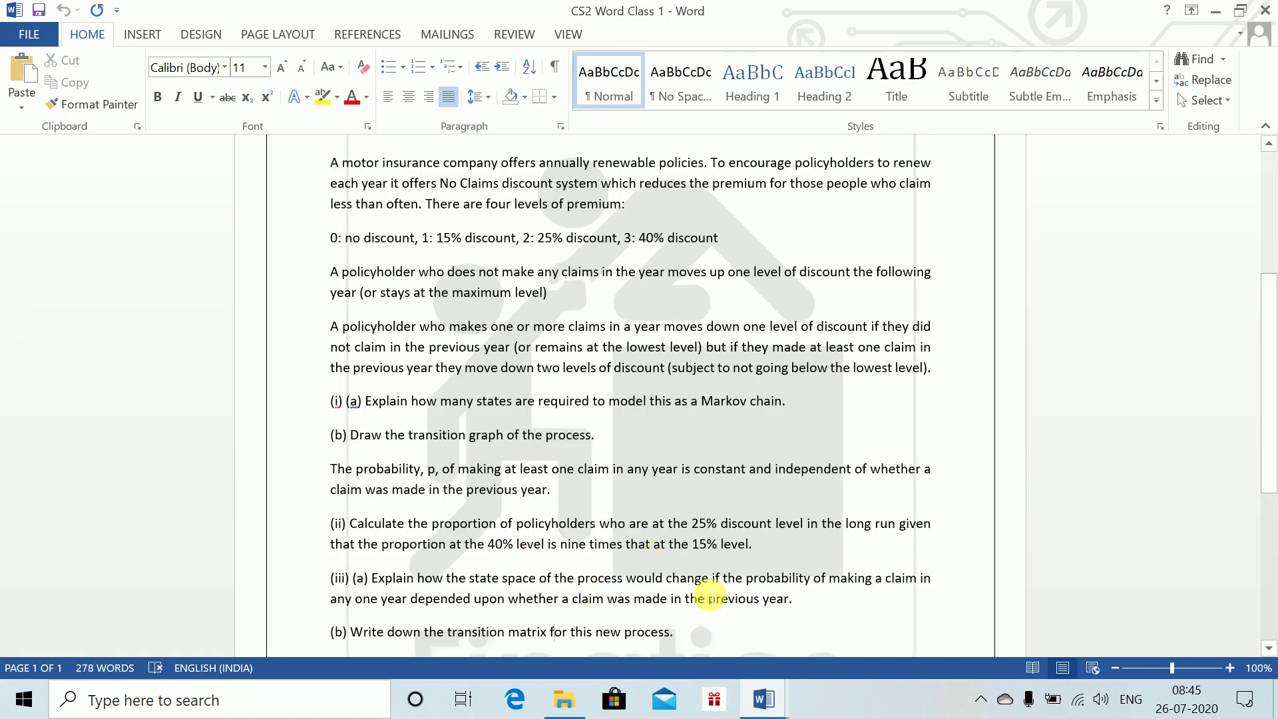
- Scroll through the motor-insurance Question 2 in CS2 Word Class 1, then return to Document1
{"action": "left_click_drag", "start_coordinate": [1271, 470], "coordinate": [1272, 501]}
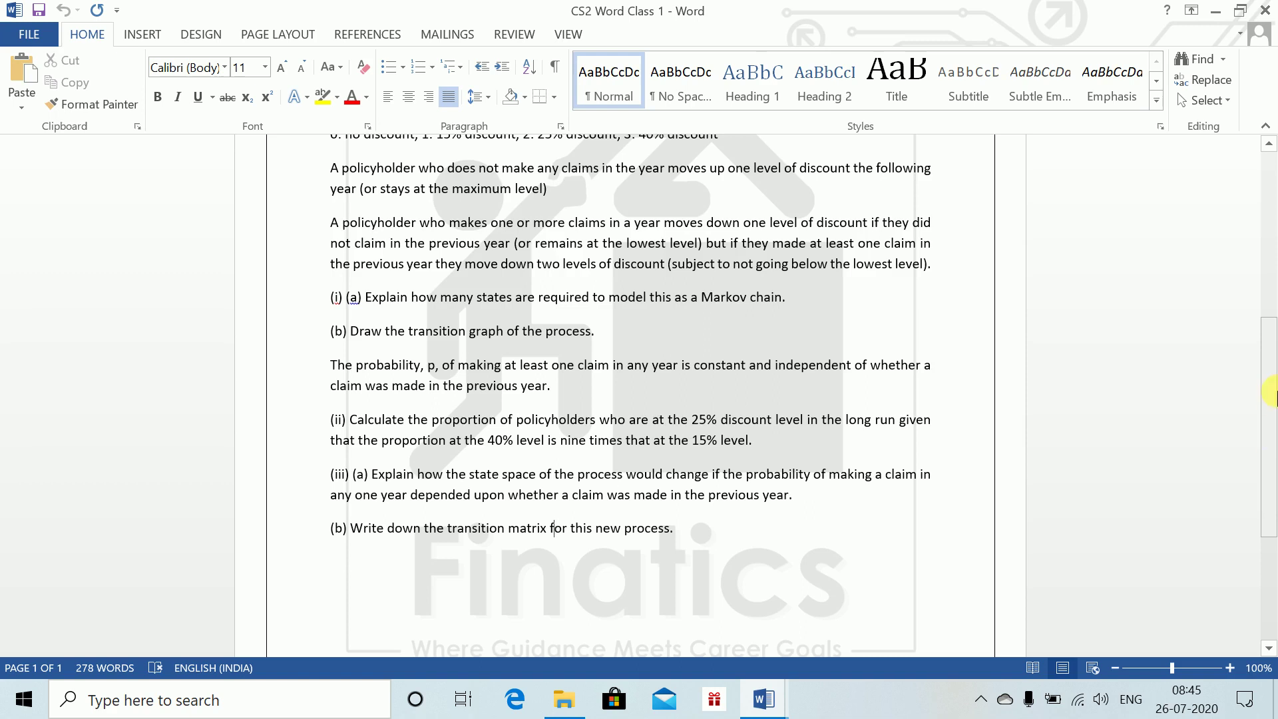
{"action": "left_click_drag", "start_coordinate": [1271, 393], "coordinate": [1265, 326]}
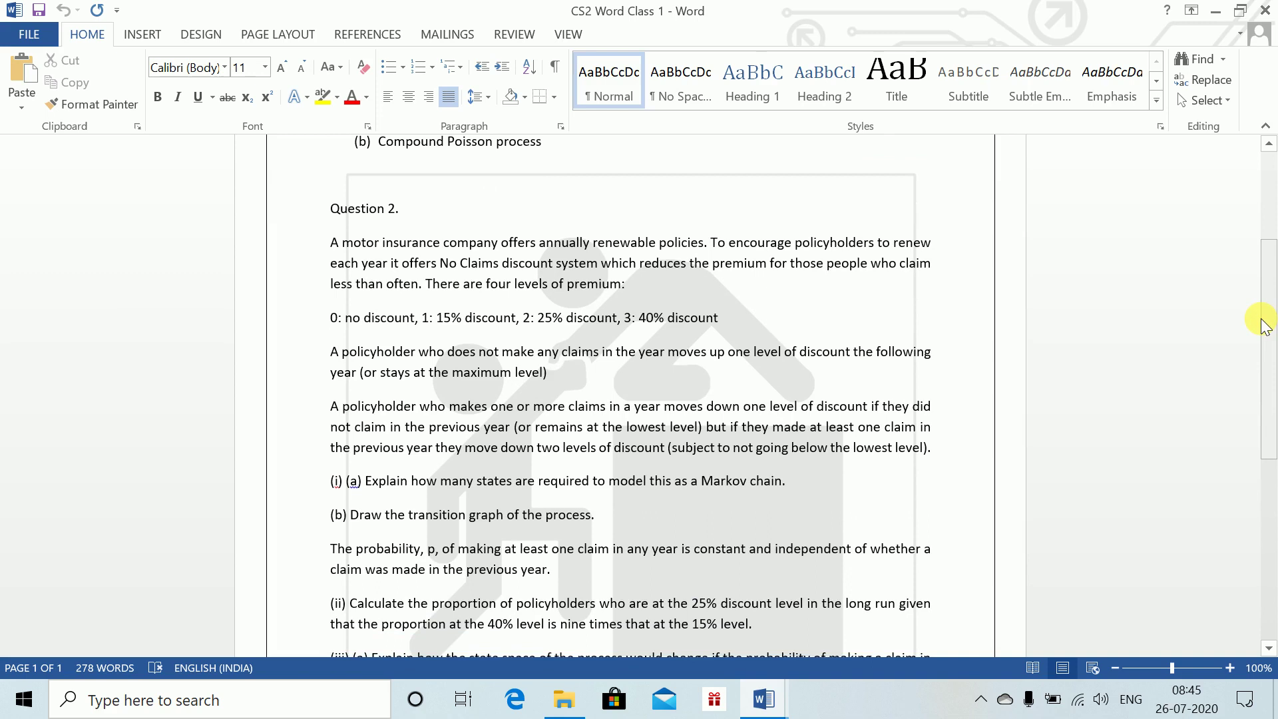
{"action": "left_click_drag", "start_coordinate": [1266, 321], "coordinate": [1272, 553]}
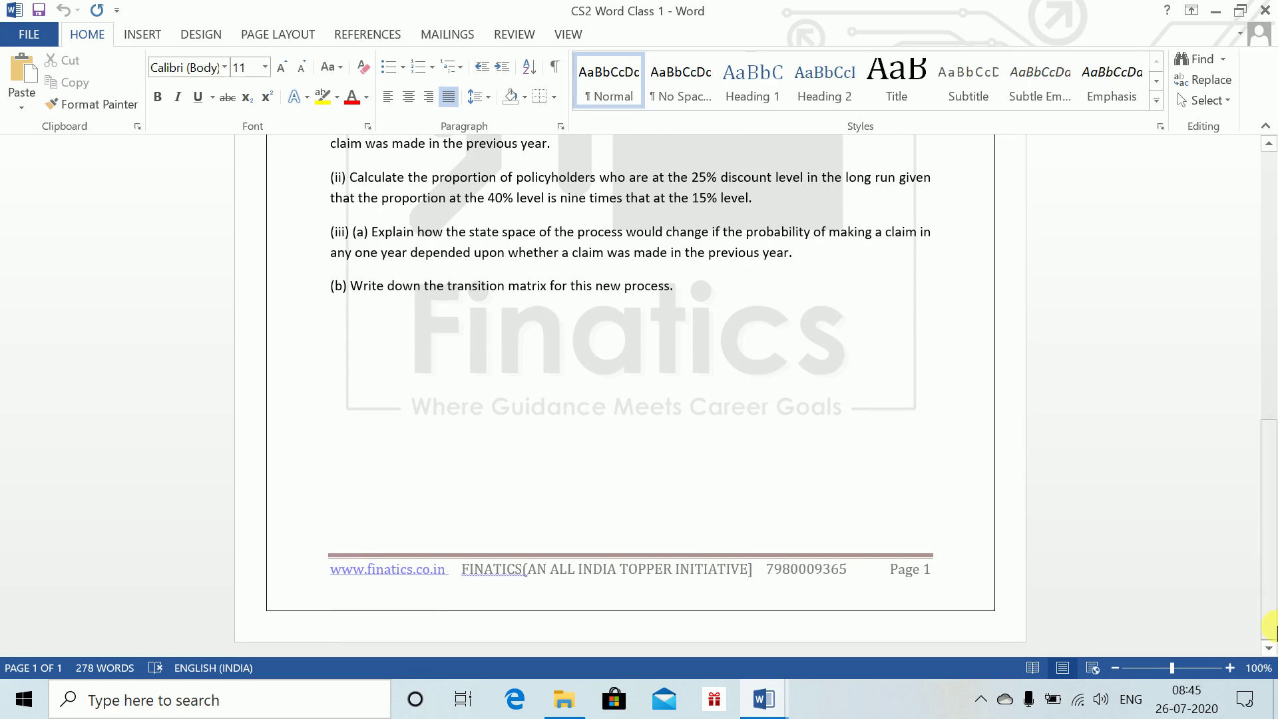
{"action": "key", "text": "alt+Tab"}
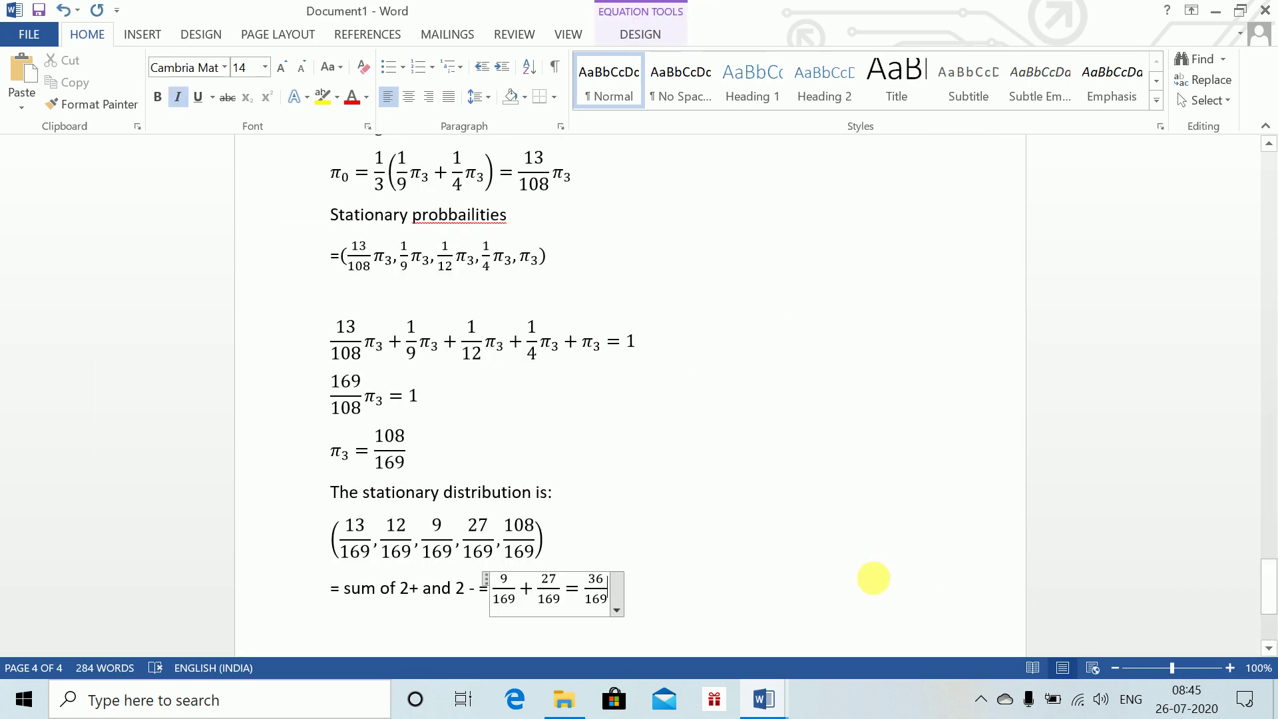
{"action": "left_click", "coordinate": [618, 601]}
{"action": "left_click", "coordinate": [565, 463]}
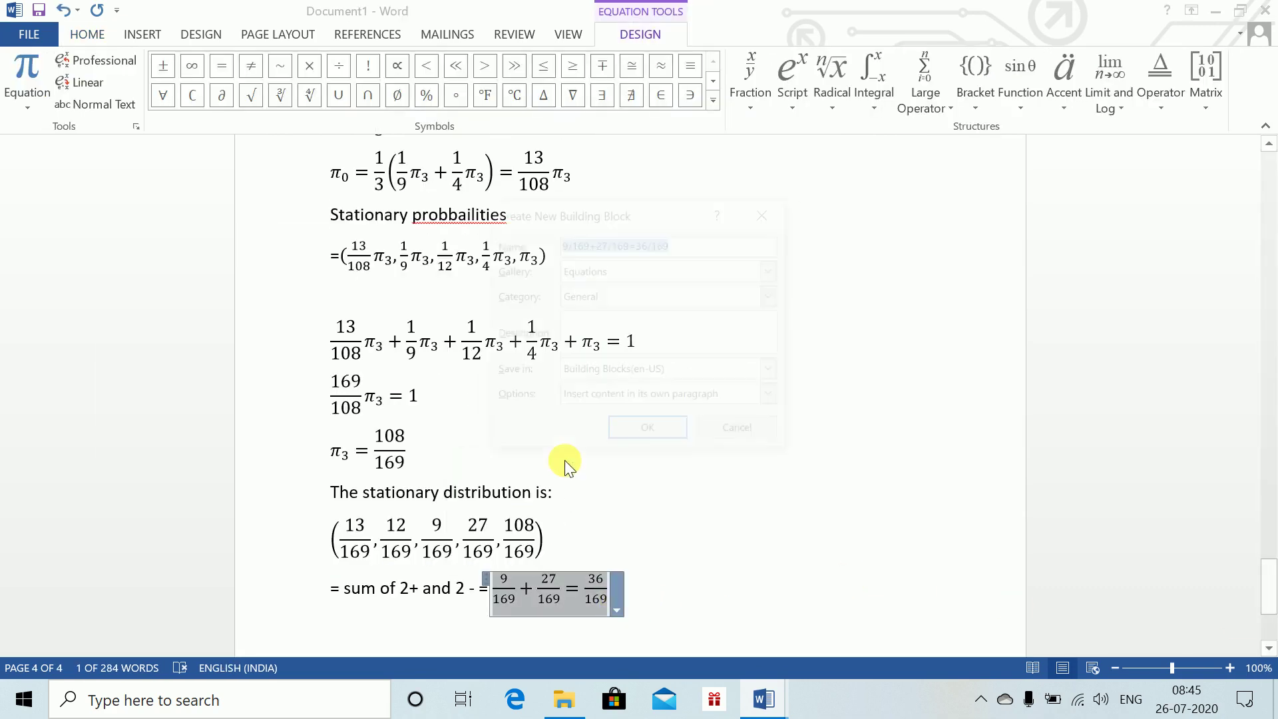
{"action": "key", "text": "BackSpace"}
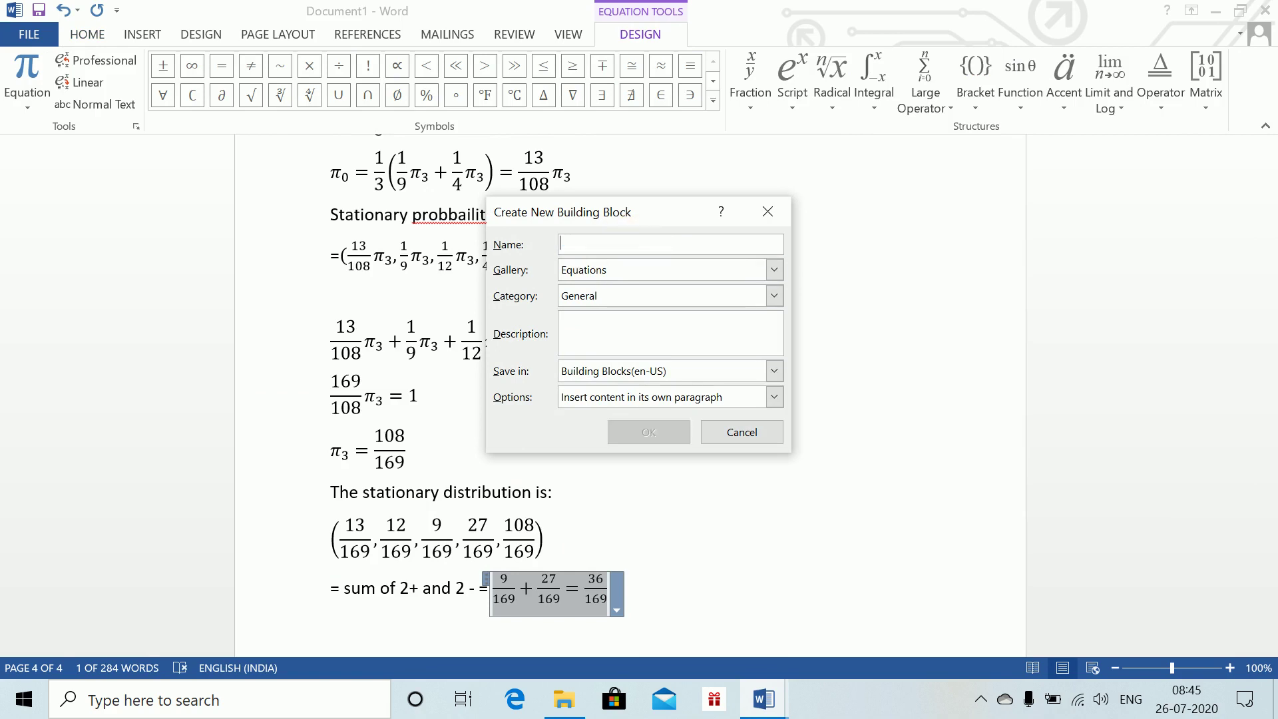
{"action": "type", "text": "gdgf"}
{"action": "key", "text": "BackSpace"}
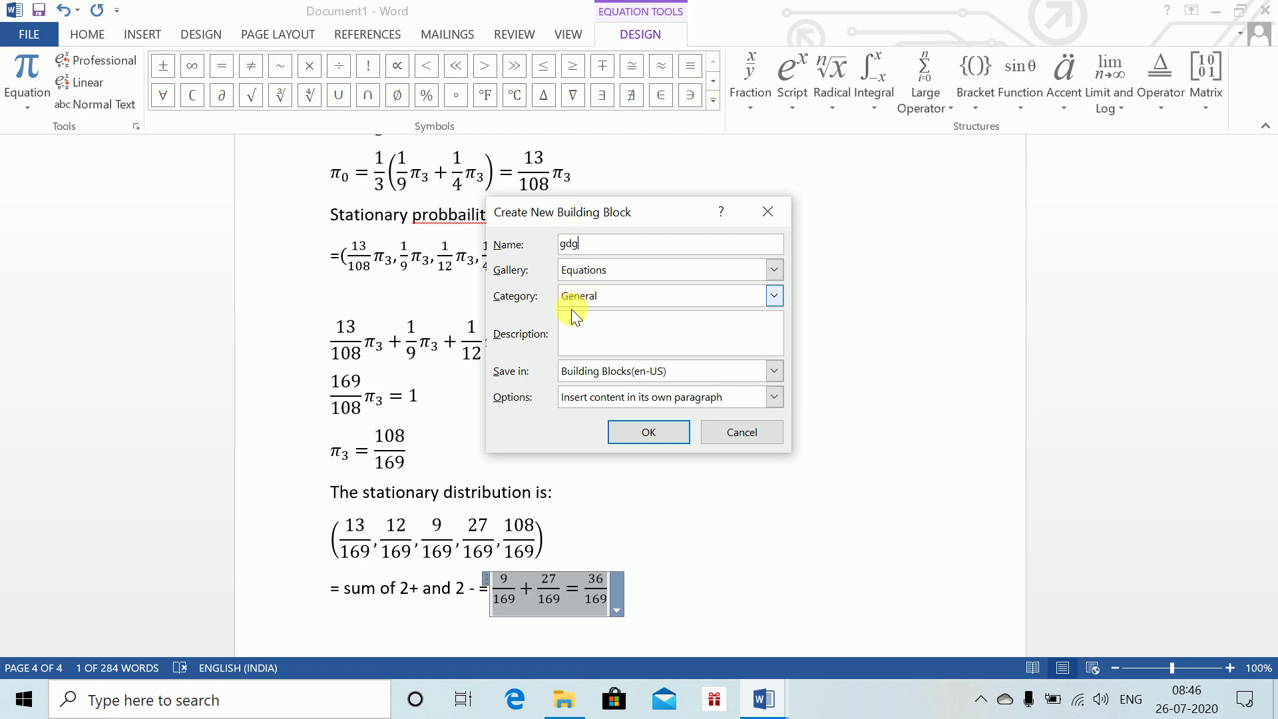
{"action": "left_click", "coordinate": [590, 298]}
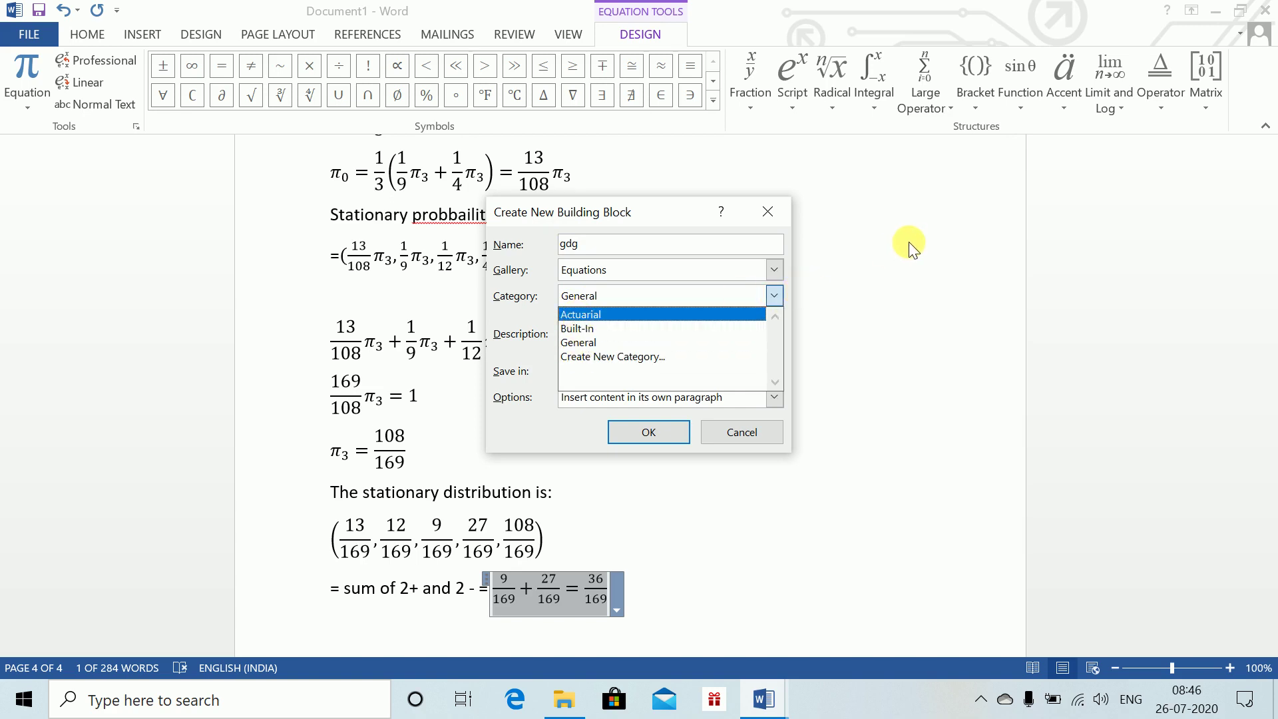
{"action": "left_click", "coordinate": [723, 313]}
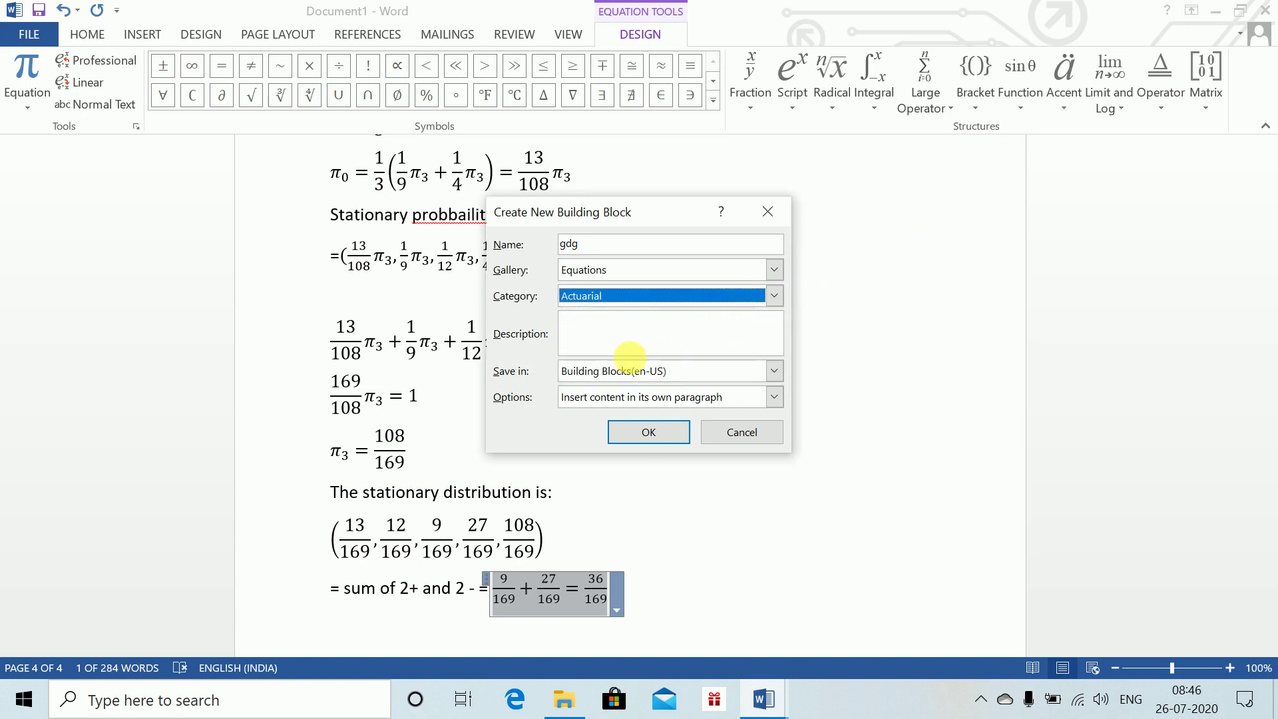
{"action": "left_click", "coordinate": [588, 400]}
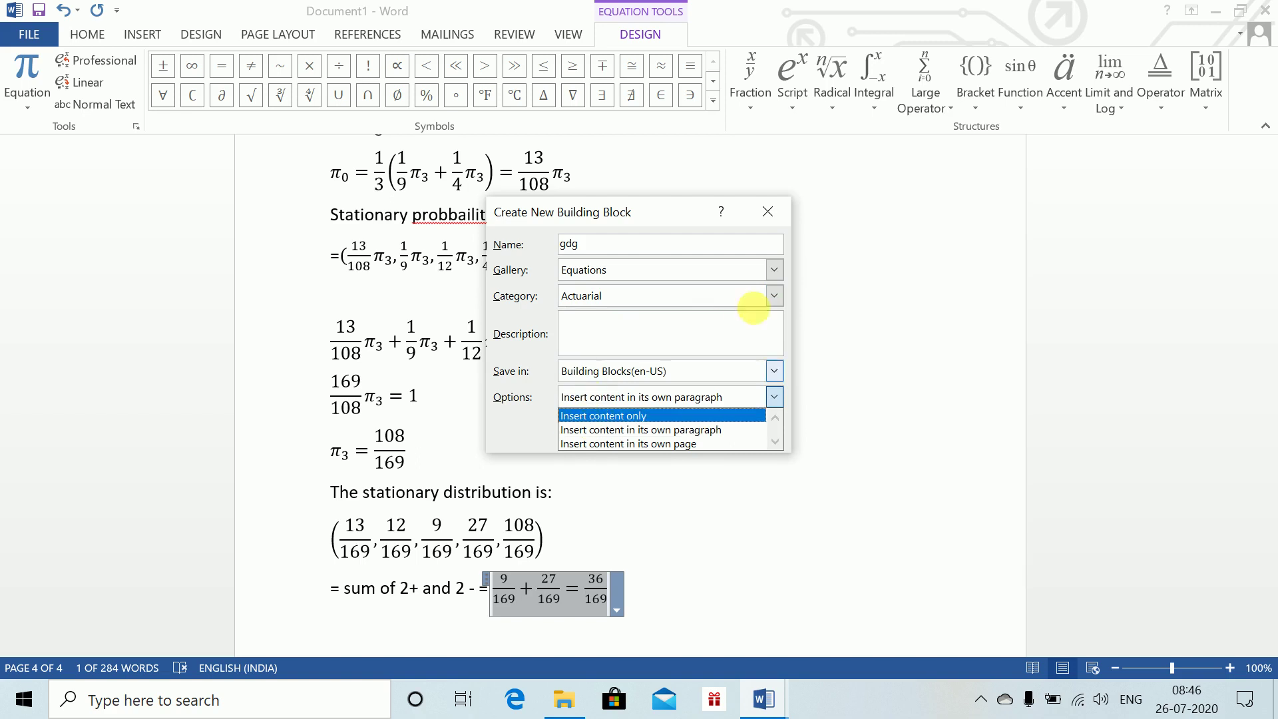
{"action": "left_click", "coordinate": [657, 414]}
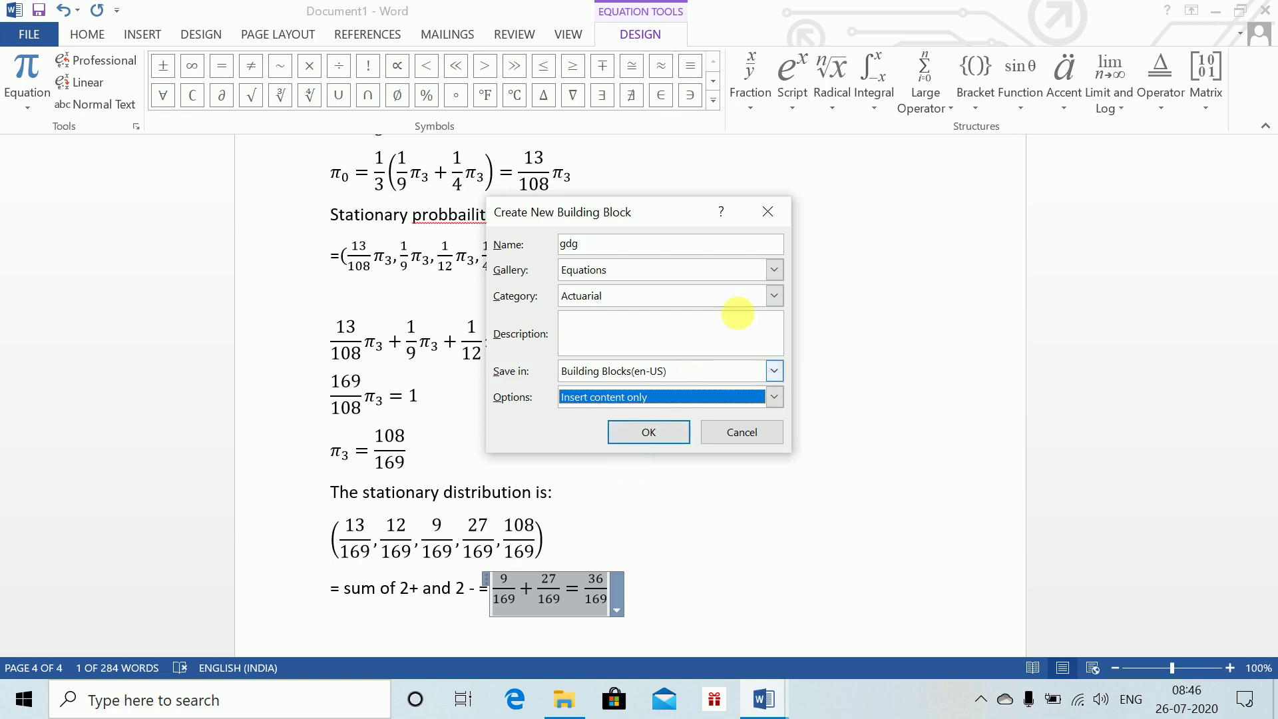
{"action": "left_click", "coordinate": [769, 211]}
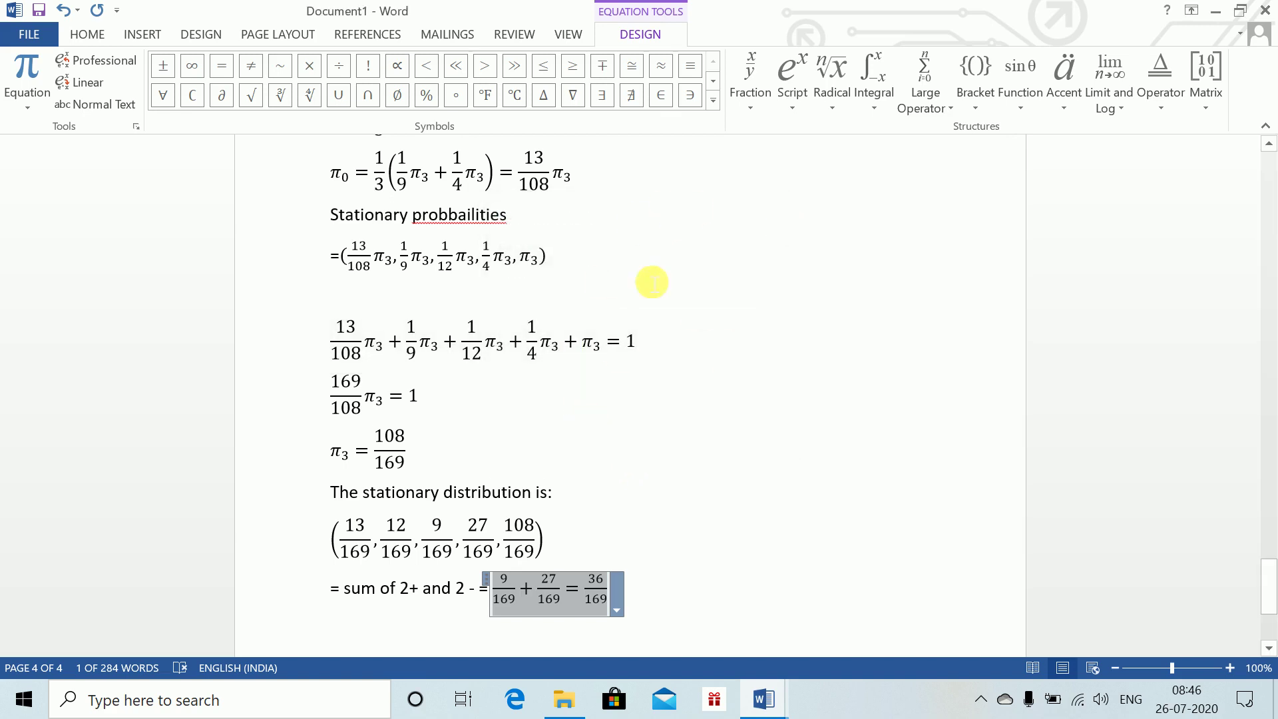
- Open the keyboard shortcut customisation in Word Options and list the Building Blocks category
{"action": "left_click", "coordinate": [30, 35]}
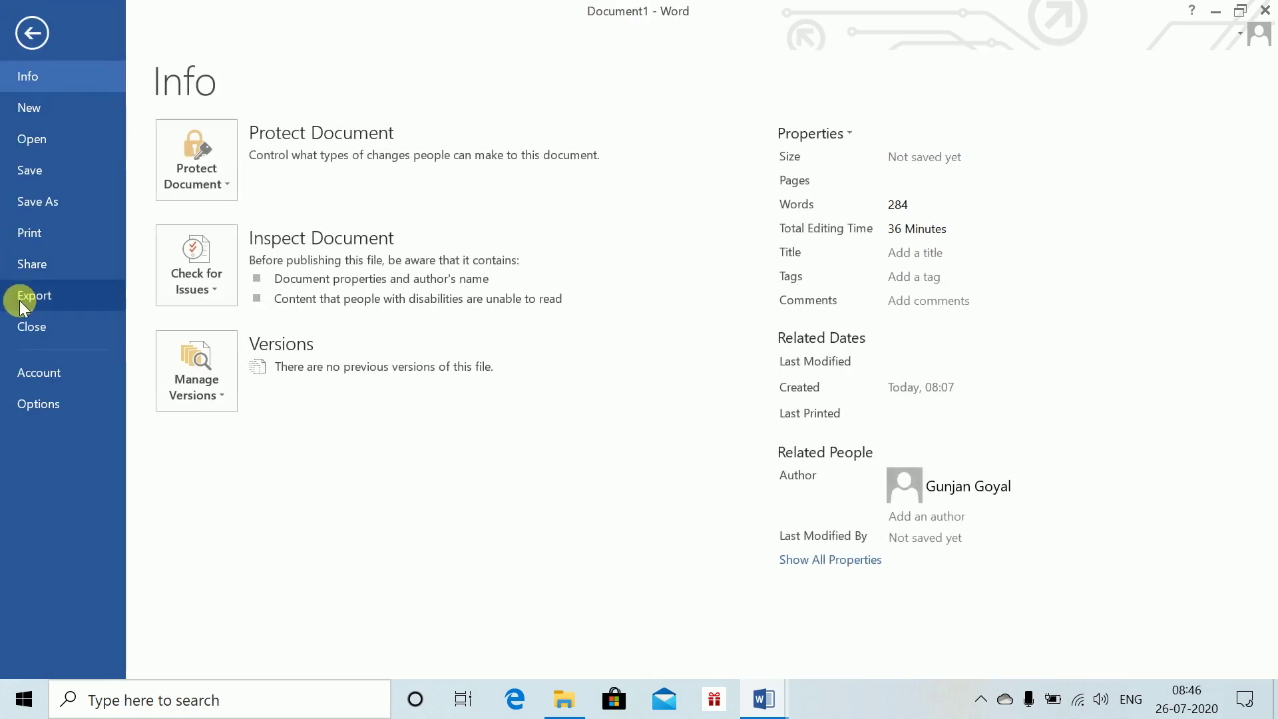
{"action": "left_click", "coordinate": [14, 403]}
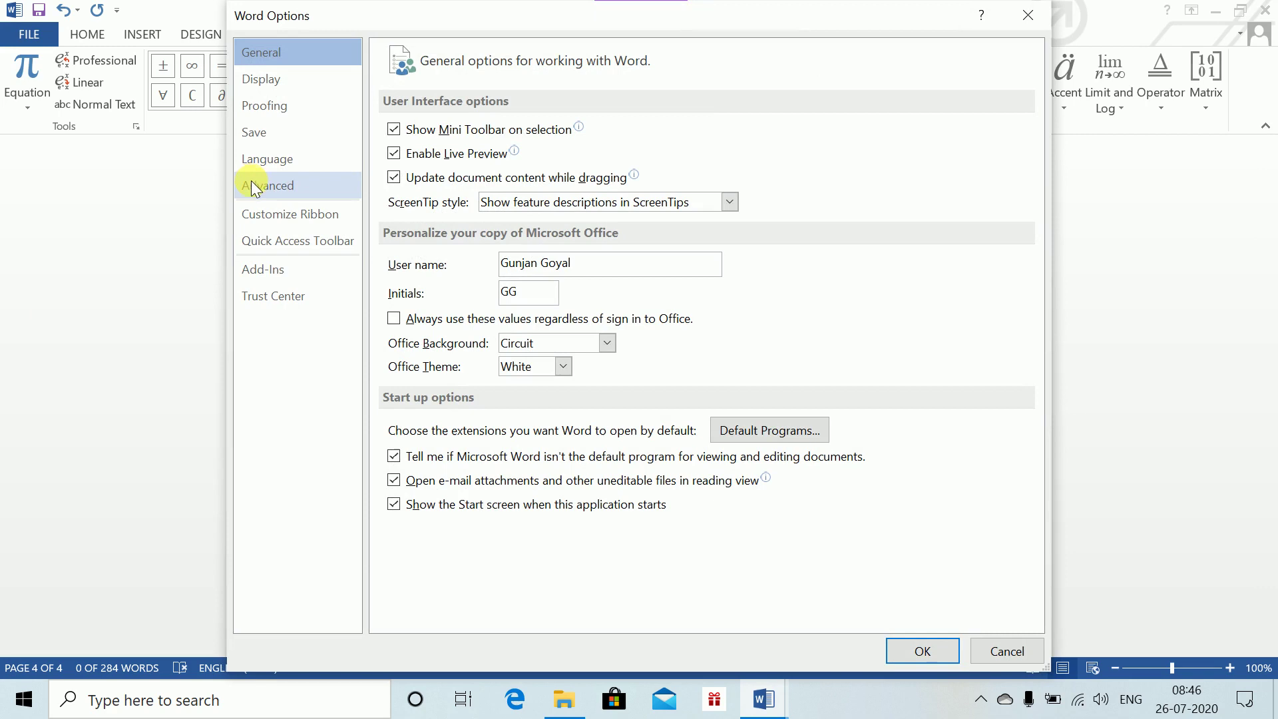
{"action": "left_click", "coordinate": [263, 212]}
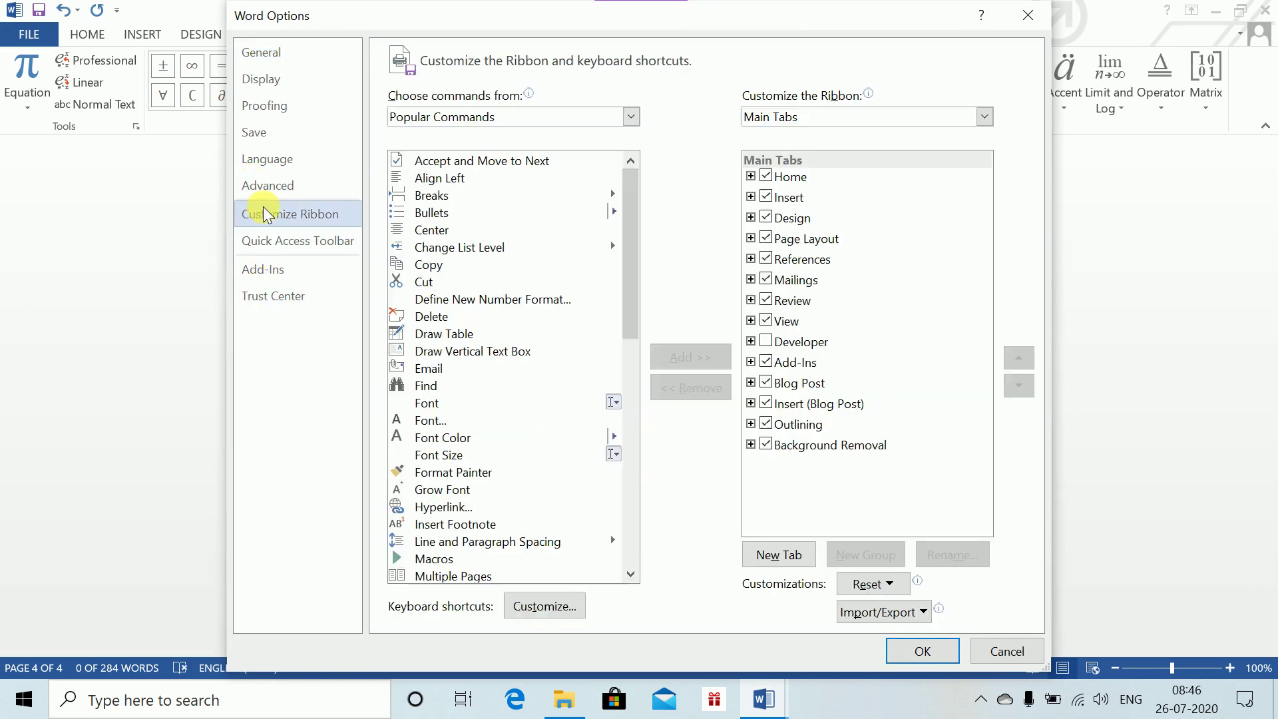
{"action": "left_click", "coordinate": [518, 608]}
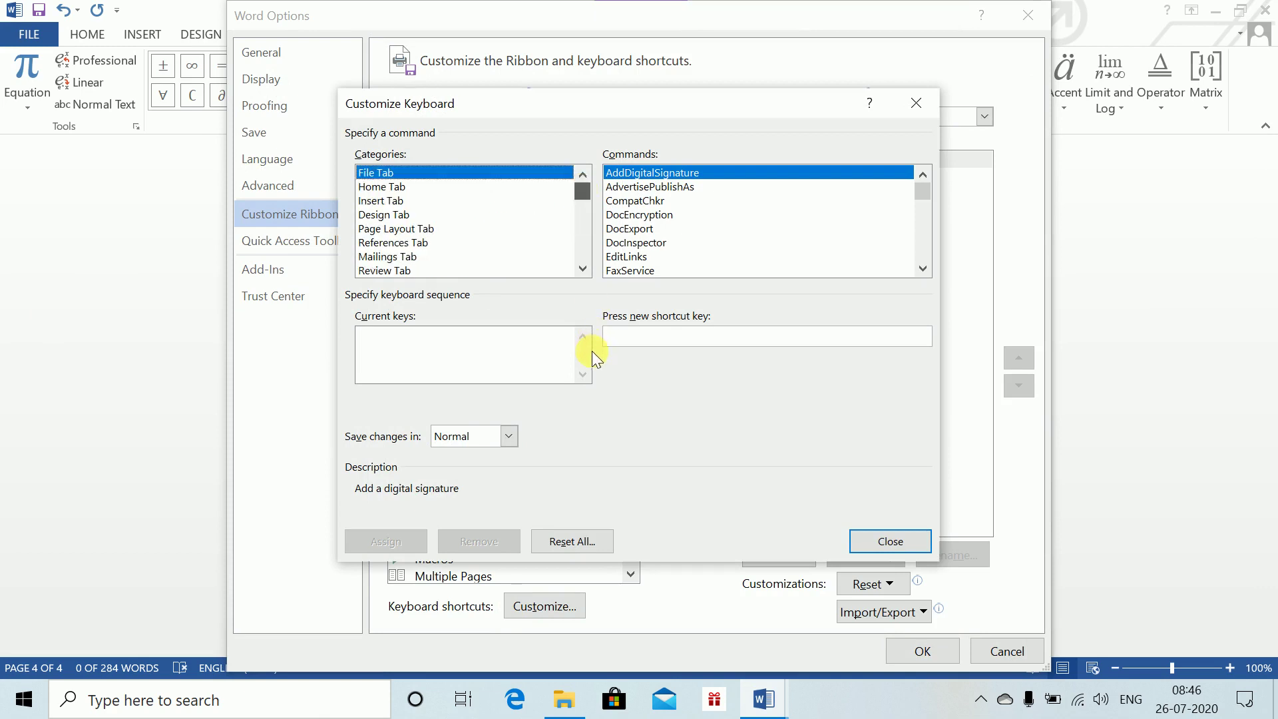
{"action": "scroll", "coordinate": [571, 253], "scroll_direction": "down", "scroll_amount": 8}
{"action": "left_click", "coordinate": [454, 243]}
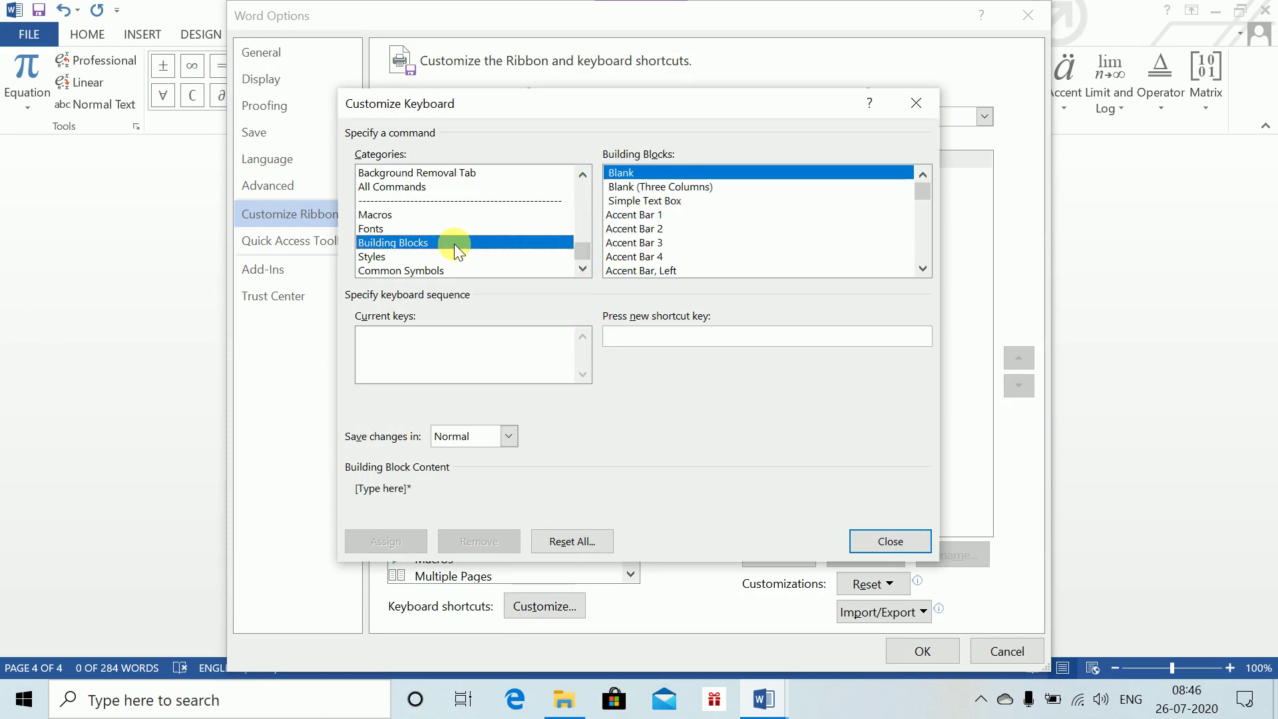
- Assign Ctrl+Shift+A to the Advanced Annuity building block and close Word Options
{"action": "left_click", "coordinate": [922, 269]}
{"action": "left_click", "coordinate": [923, 269]}
{"action": "left_click", "coordinate": [923, 268]}
{"action": "left_click", "coordinate": [923, 268]}
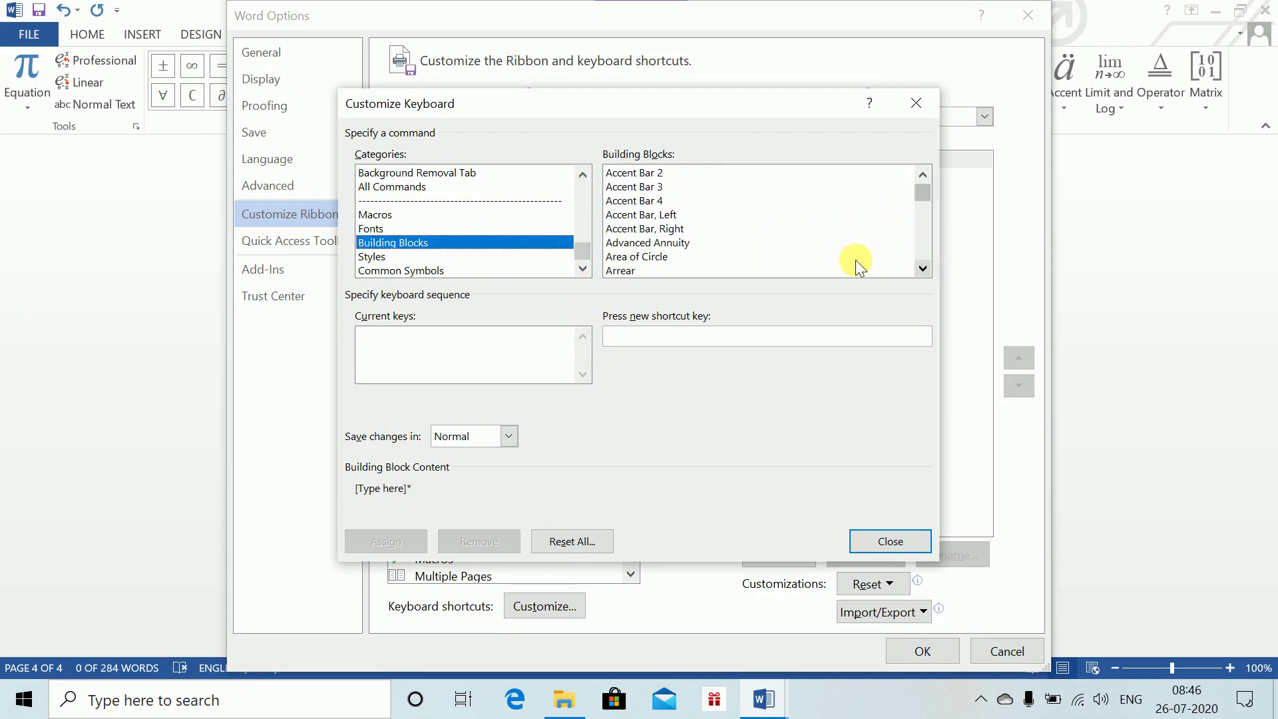
{"action": "left_click", "coordinate": [676, 242]}
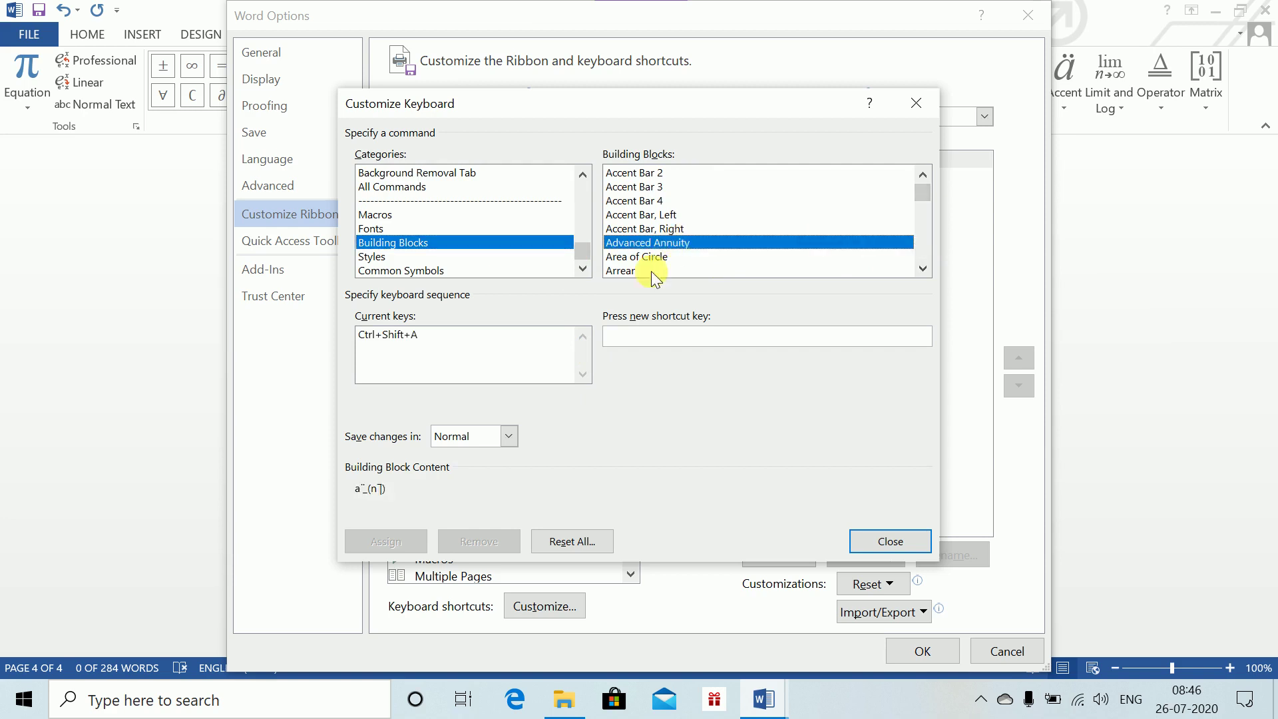
{"action": "left_click", "coordinate": [414, 341]}
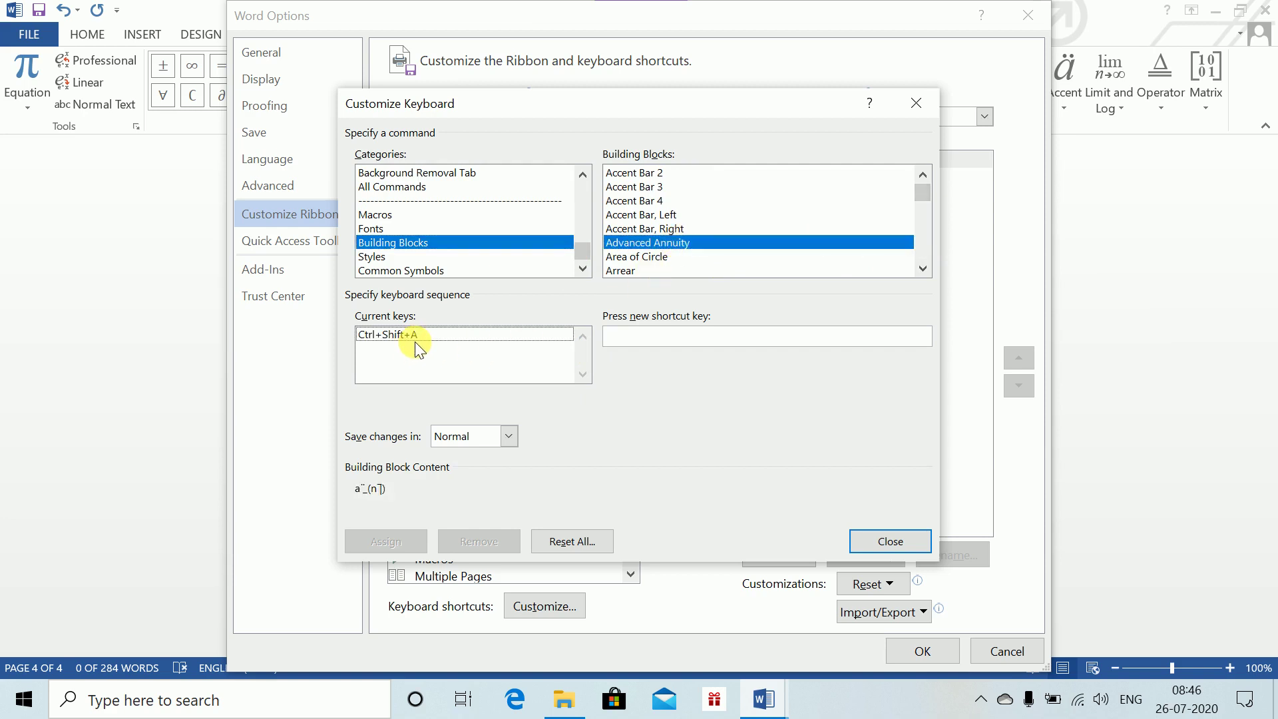
{"action": "left_click", "coordinate": [666, 345]}
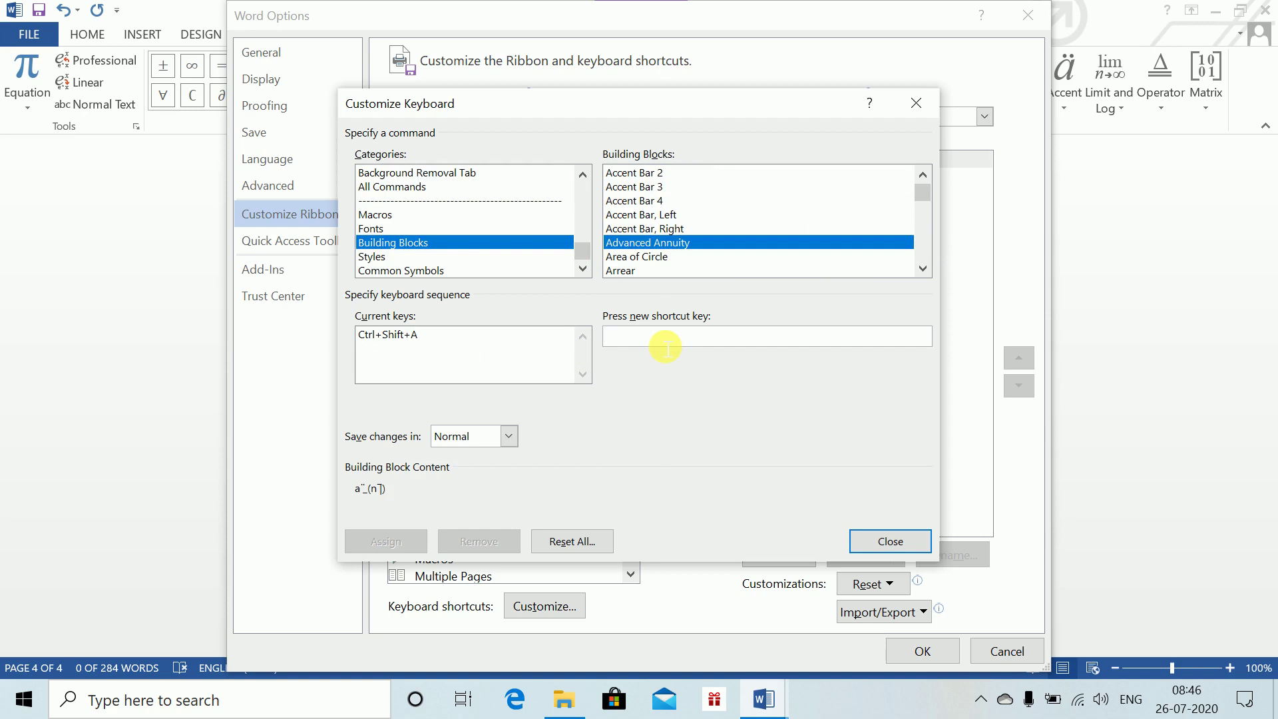
{"action": "key", "text": "ctrl+shift+a"}
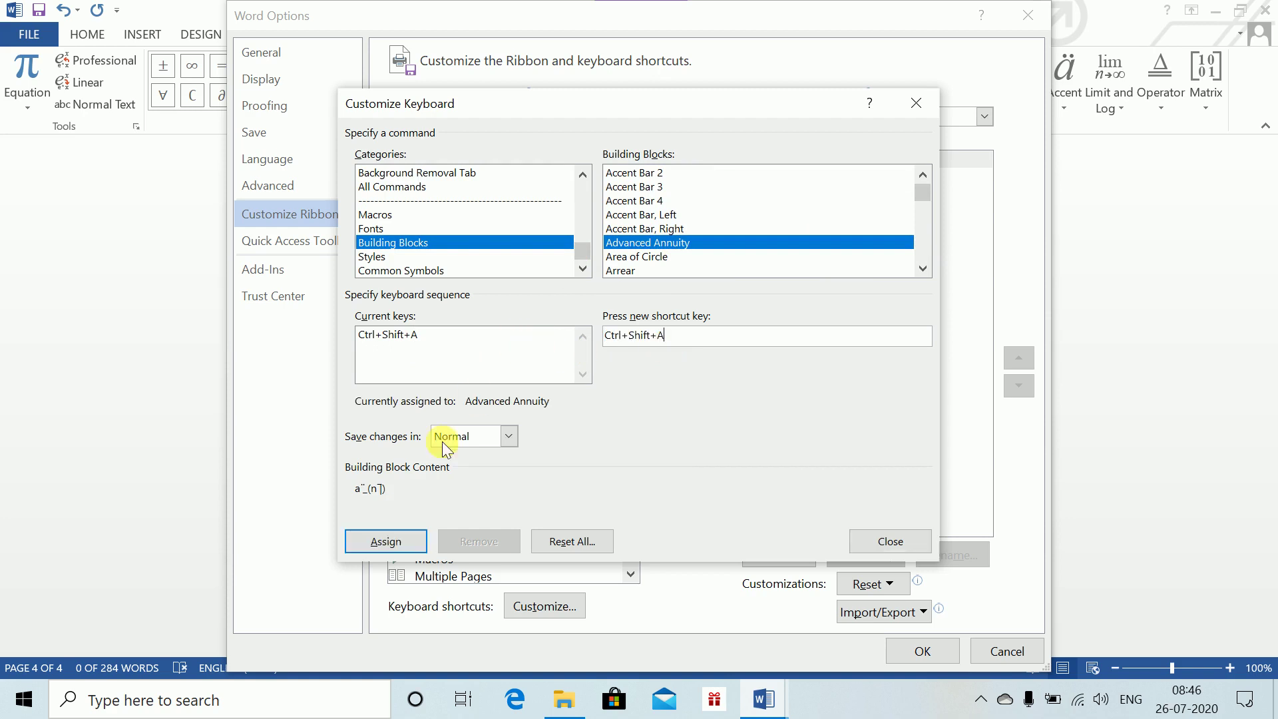
{"action": "left_click", "coordinate": [385, 550]}
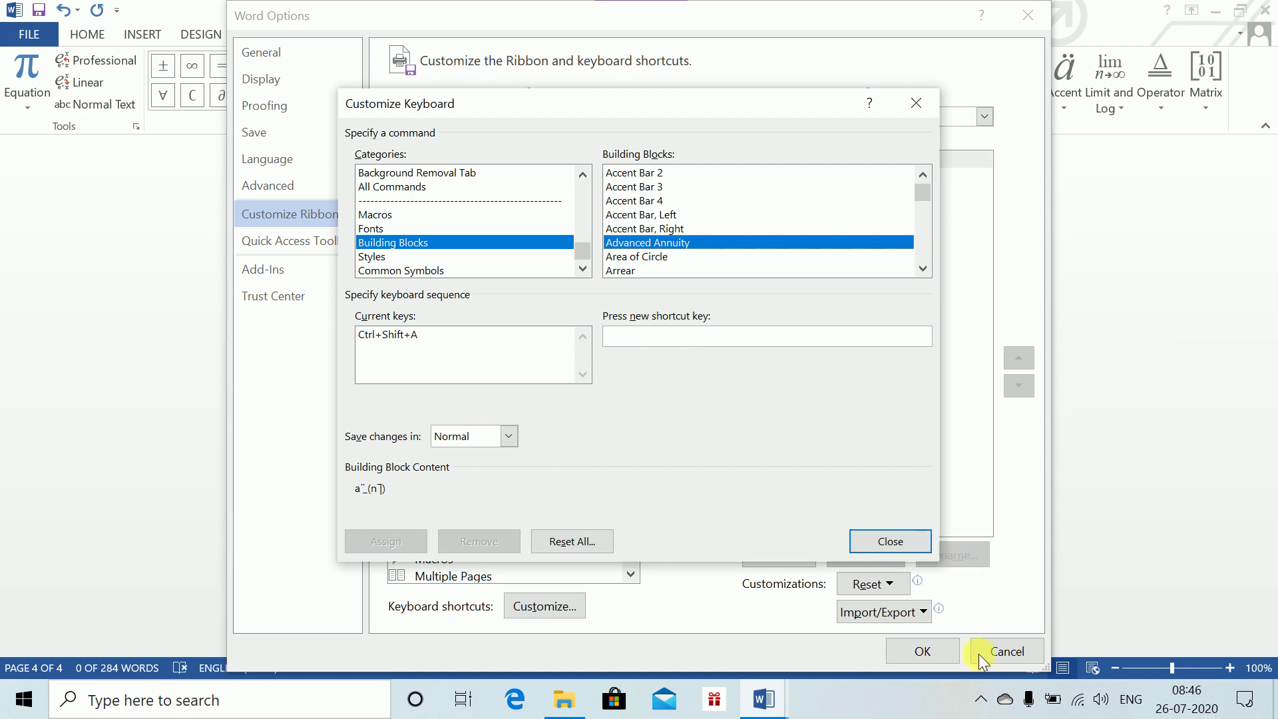
{"action": "left_click", "coordinate": [890, 538]}
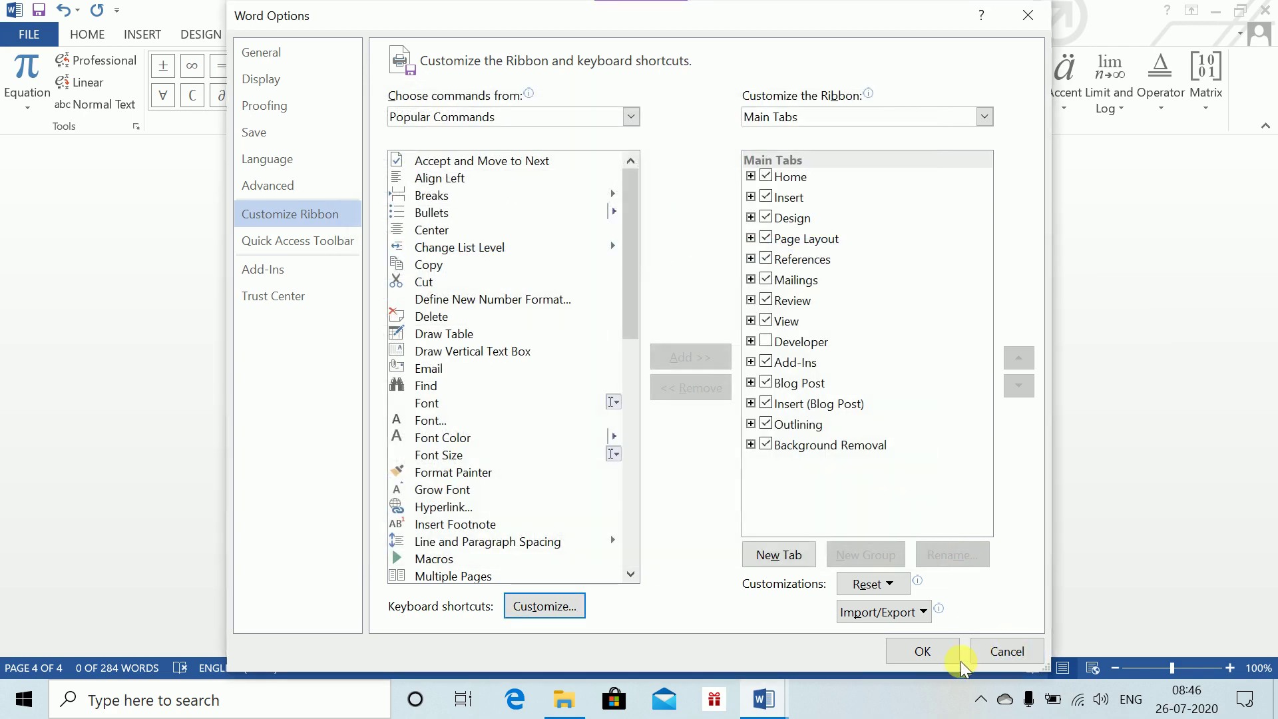
{"action": "left_click", "coordinate": [934, 652]}
{"action": "key", "text": "Down"}
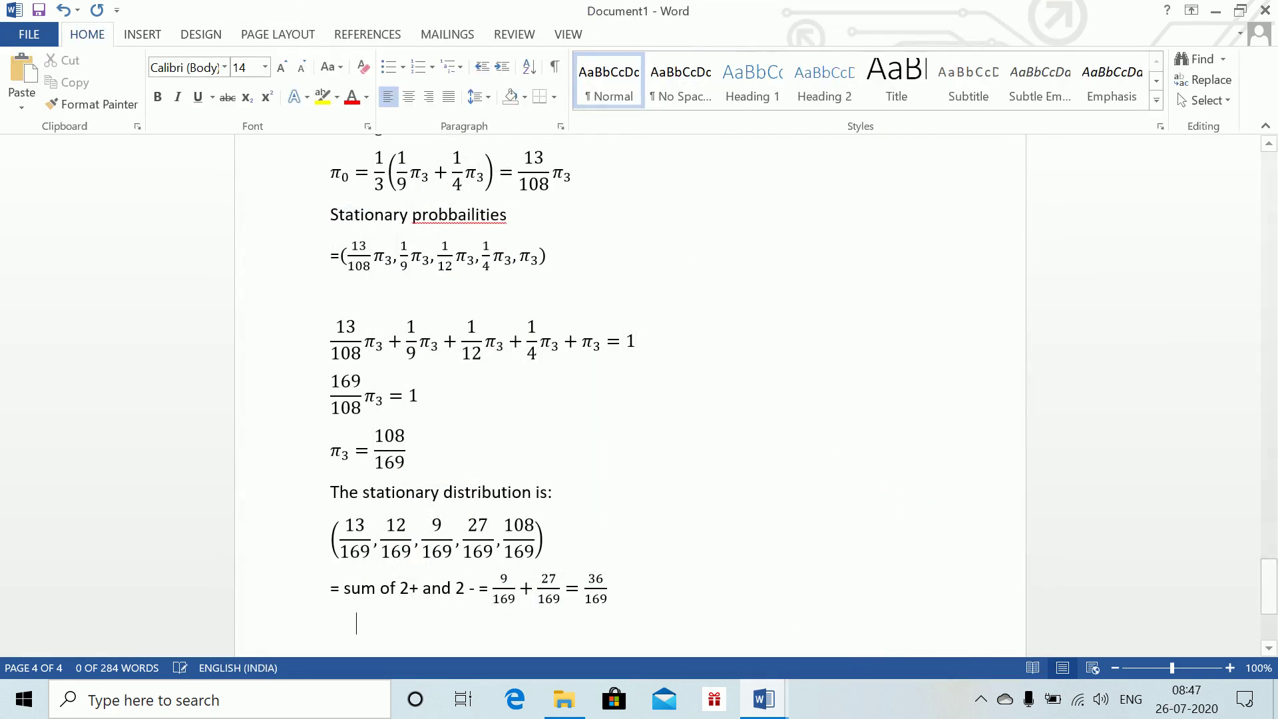
{"action": "key", "text": "alt+a"}
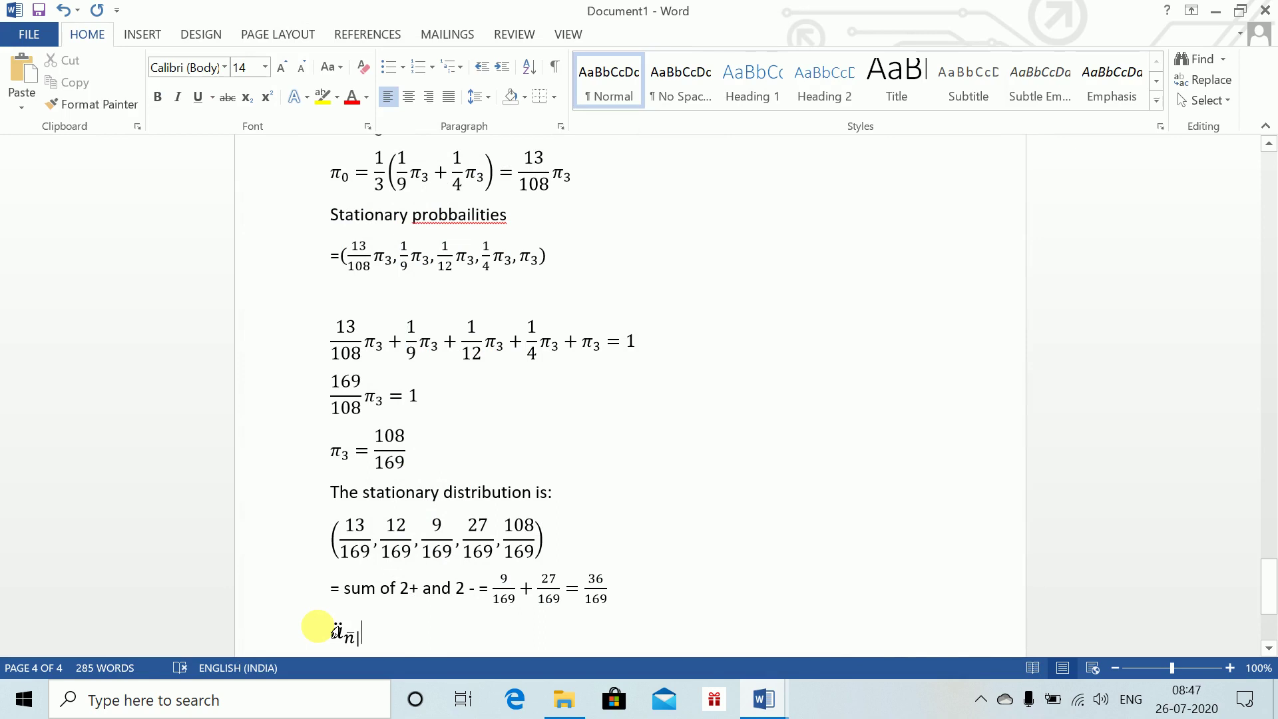
{"action": "key", "text": "ctrl+z"}
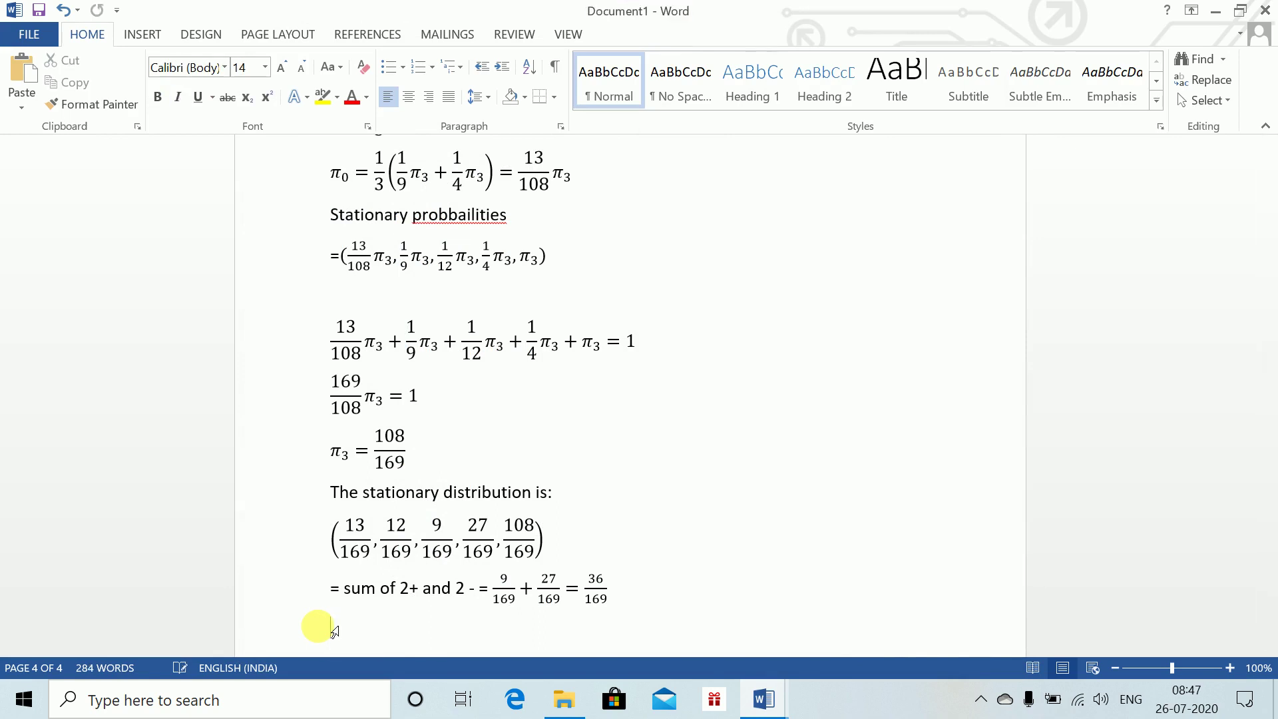